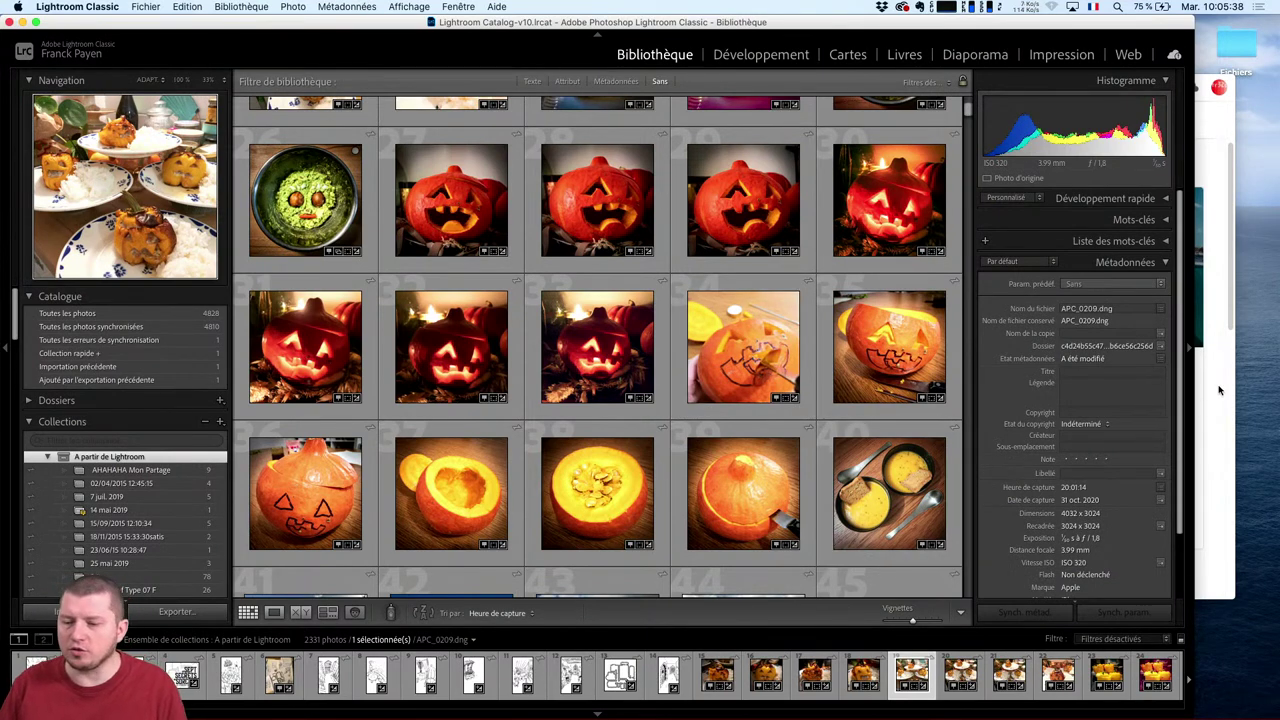
Bring up the macOS app switcher from Lightroom Classic's Halloween pumpkin collection.
key("super+Tab")
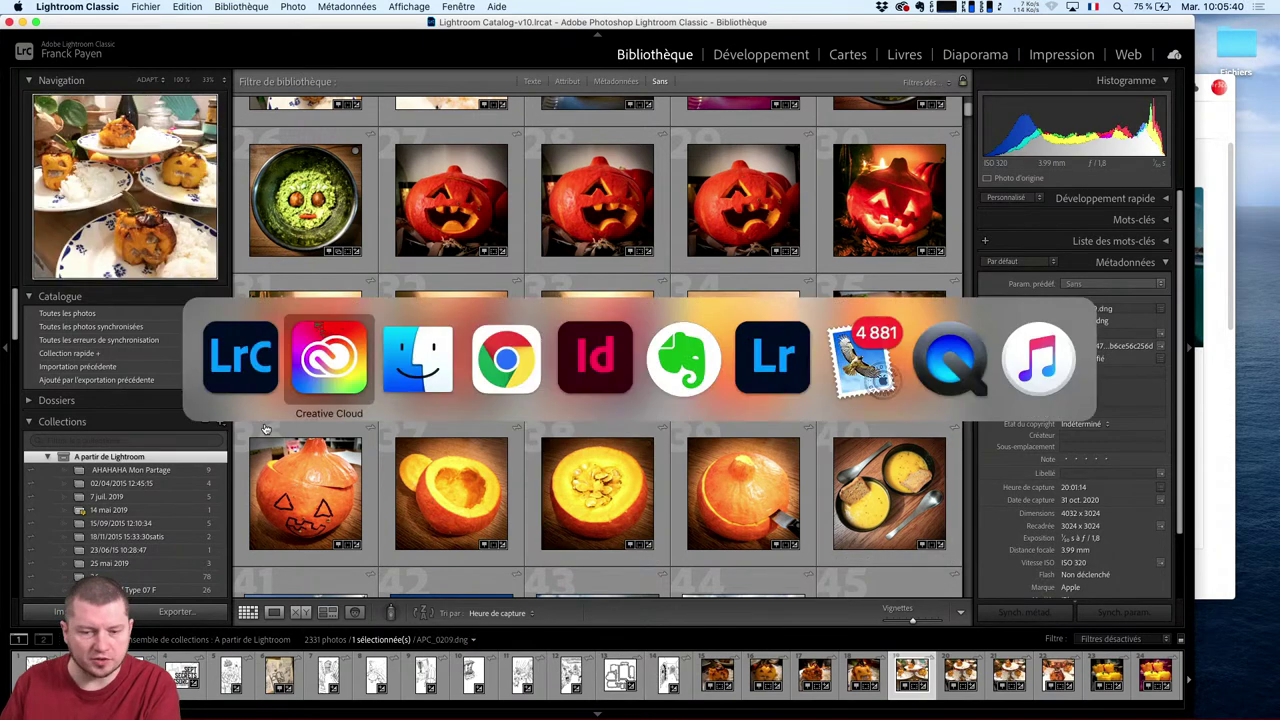
Switch to the Lightroom cloud app and browse All Photos (4813).
key("super+Tab")
key("super+Tab")
key("super+Tab")
key("super+Tab")
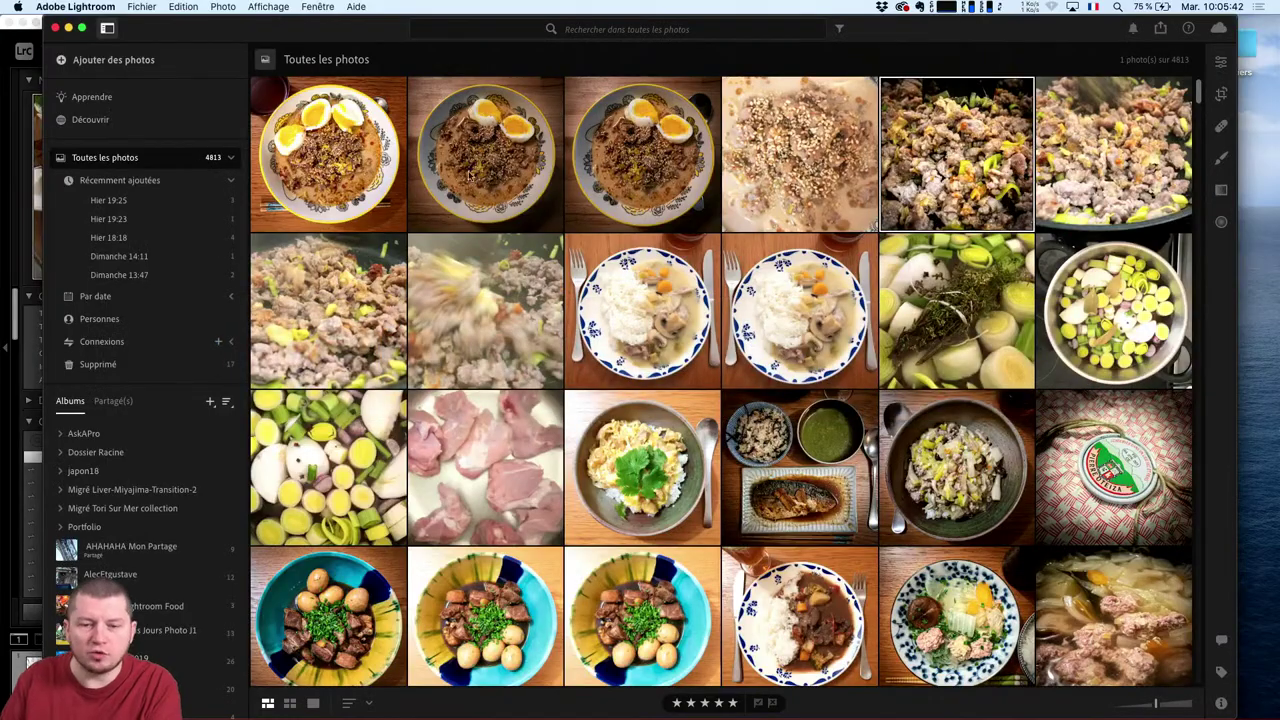
scroll(626, 285, "down", 2)
scroll(626, 285, "down", 5)
scroll(626, 285, "down", 1)
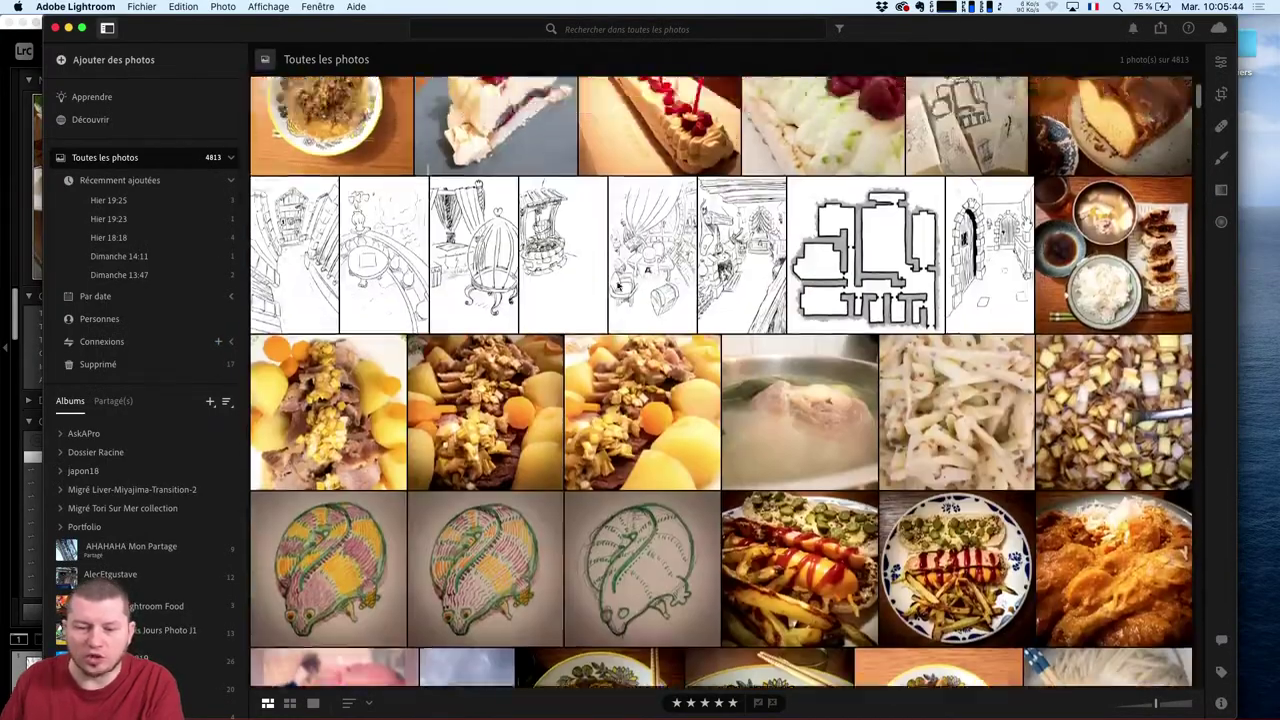
scroll(626, 285, "up", 2)
scroll(625, 284, "down", 1)
scroll(625, 284, "down", 2)
scroll(630, 284, "up", 2)
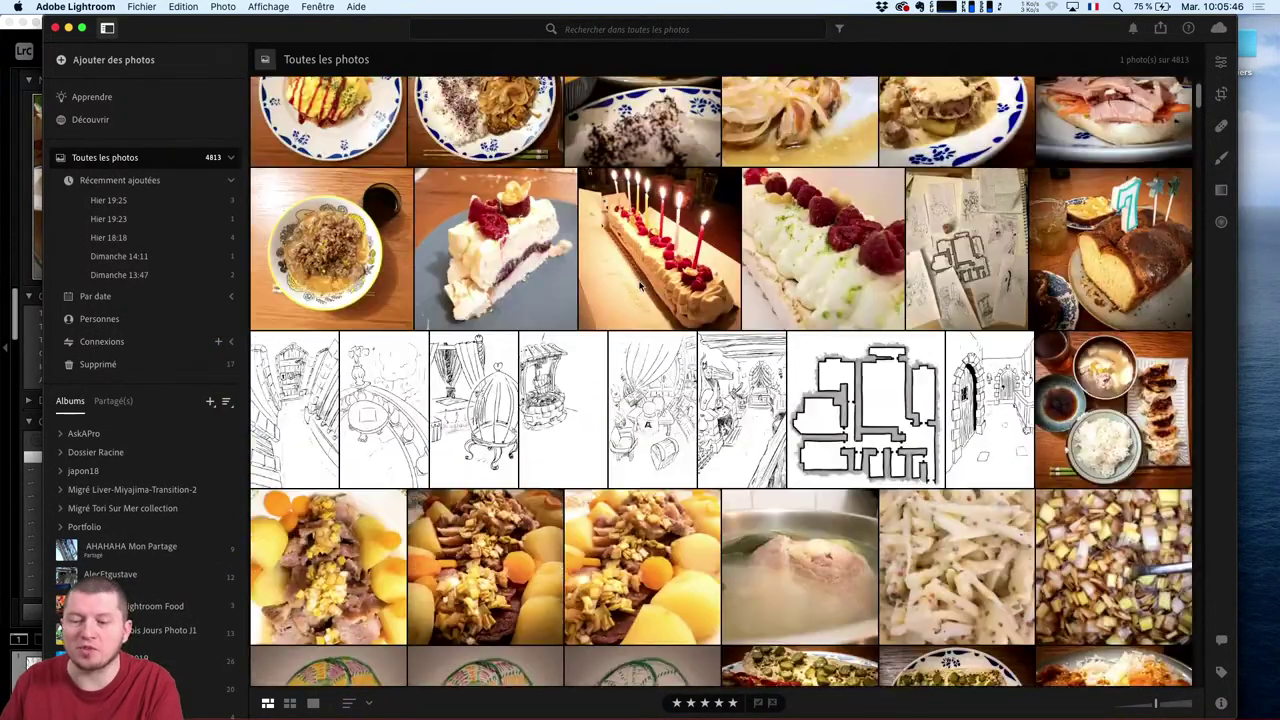
scroll(638, 285, "up", 2)
scroll(640, 285, "down", 1)
Move and narrow the Lightroom window so Lightroom Classic shows beside it.
left_click_drag(426, 22, 540, 22)
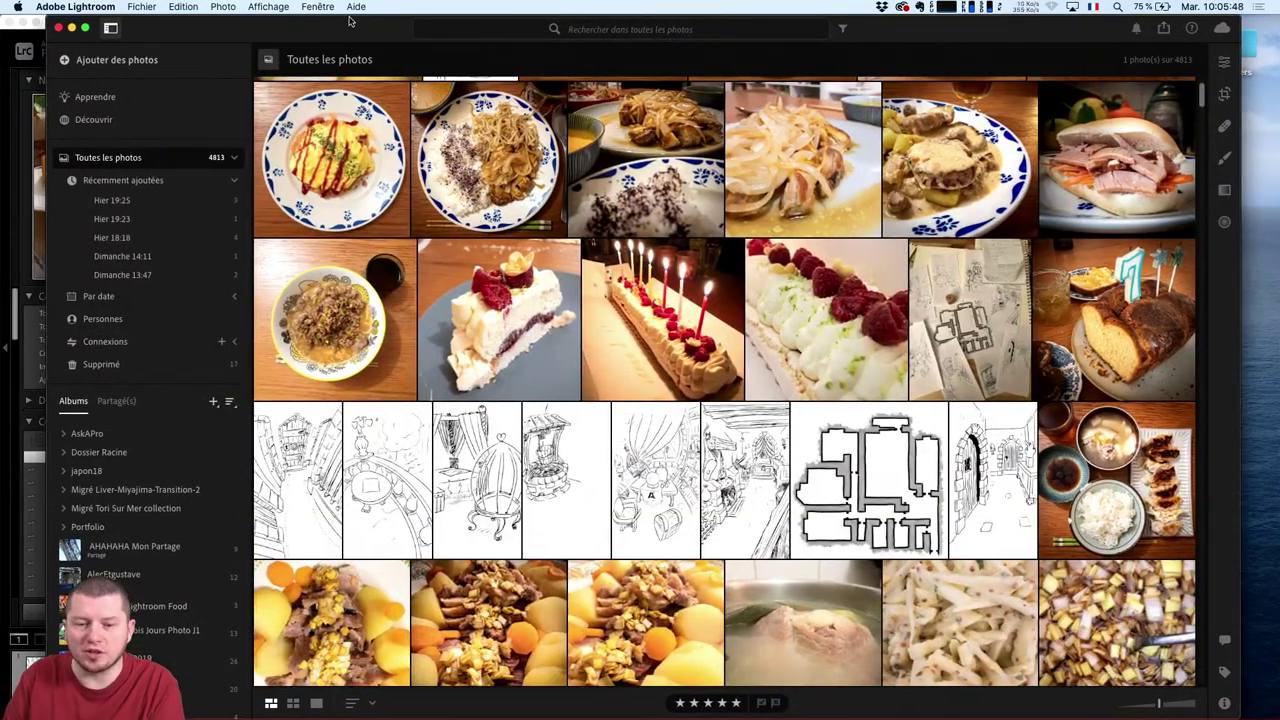
scroll(834, 343, "down", 3)
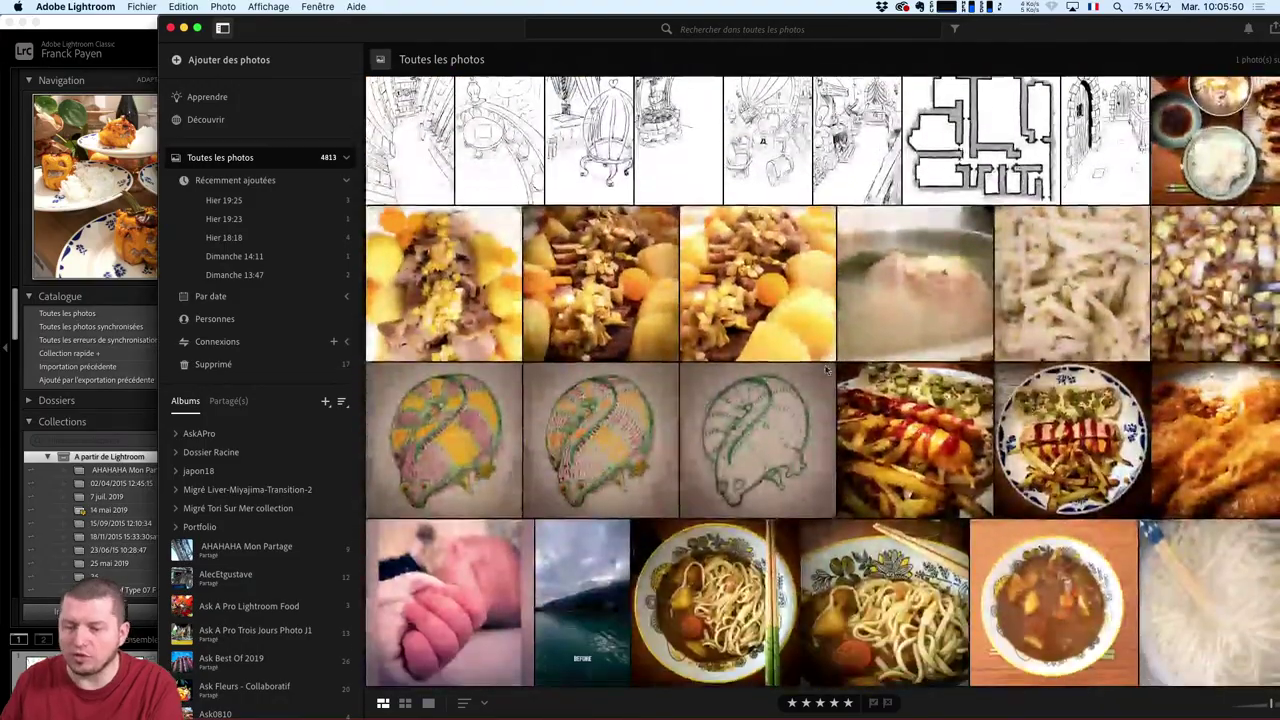
scroll(834, 343, "down", 5)
scroll(834, 343, "down", 1)
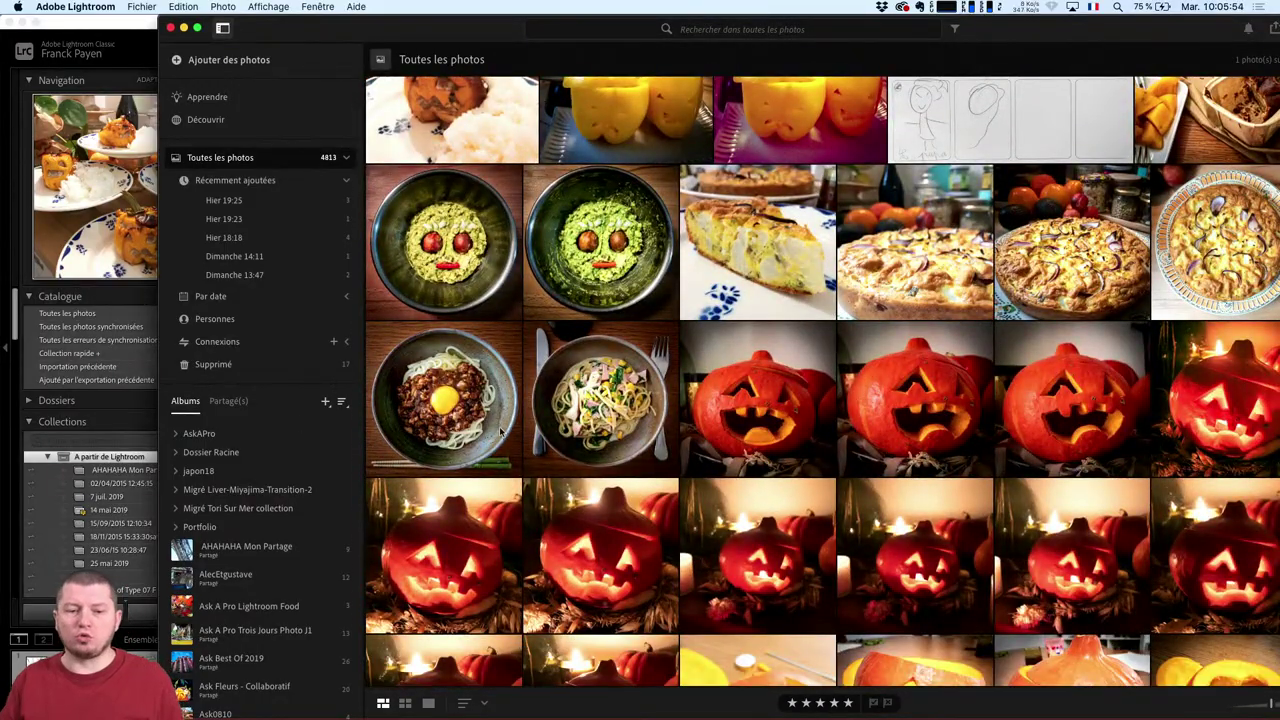
left_click_drag(193, 244, 511, 244)
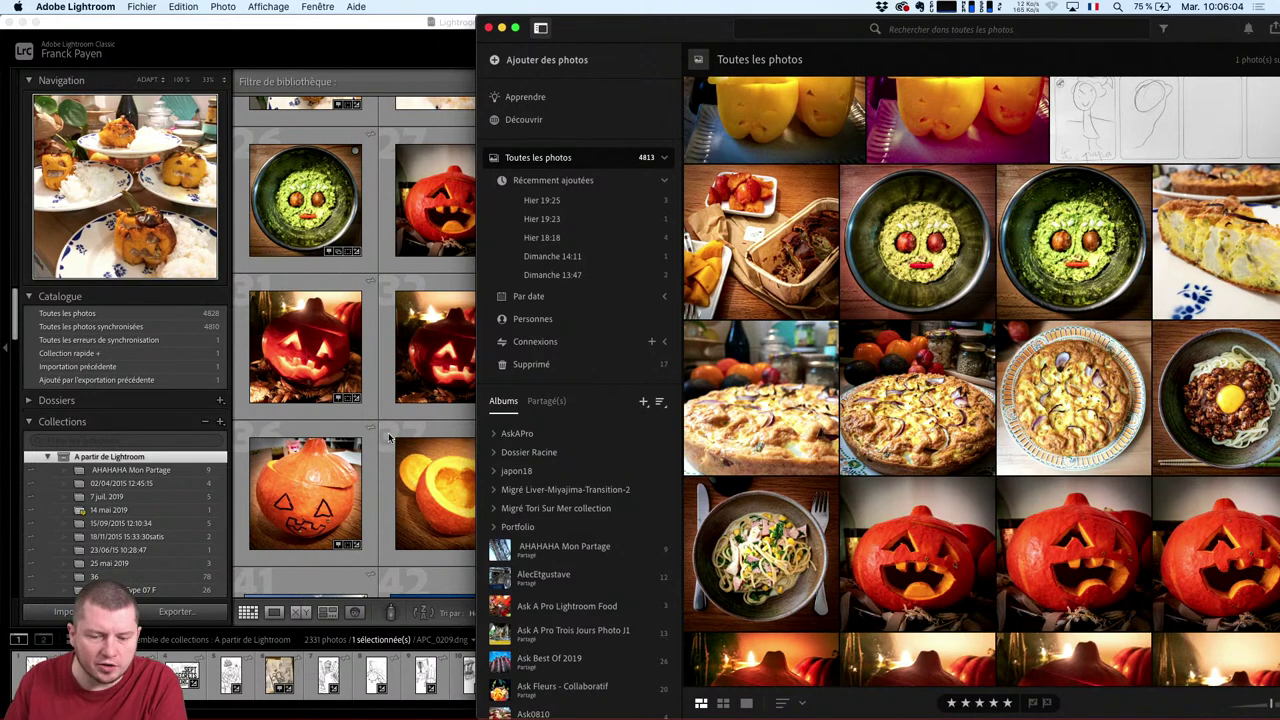
Review Creative Cloud's Photo apps (Lightroom, Photoshop, Lightroom Classic) and launch Photoshop from the Dock.
key("super+Tab")
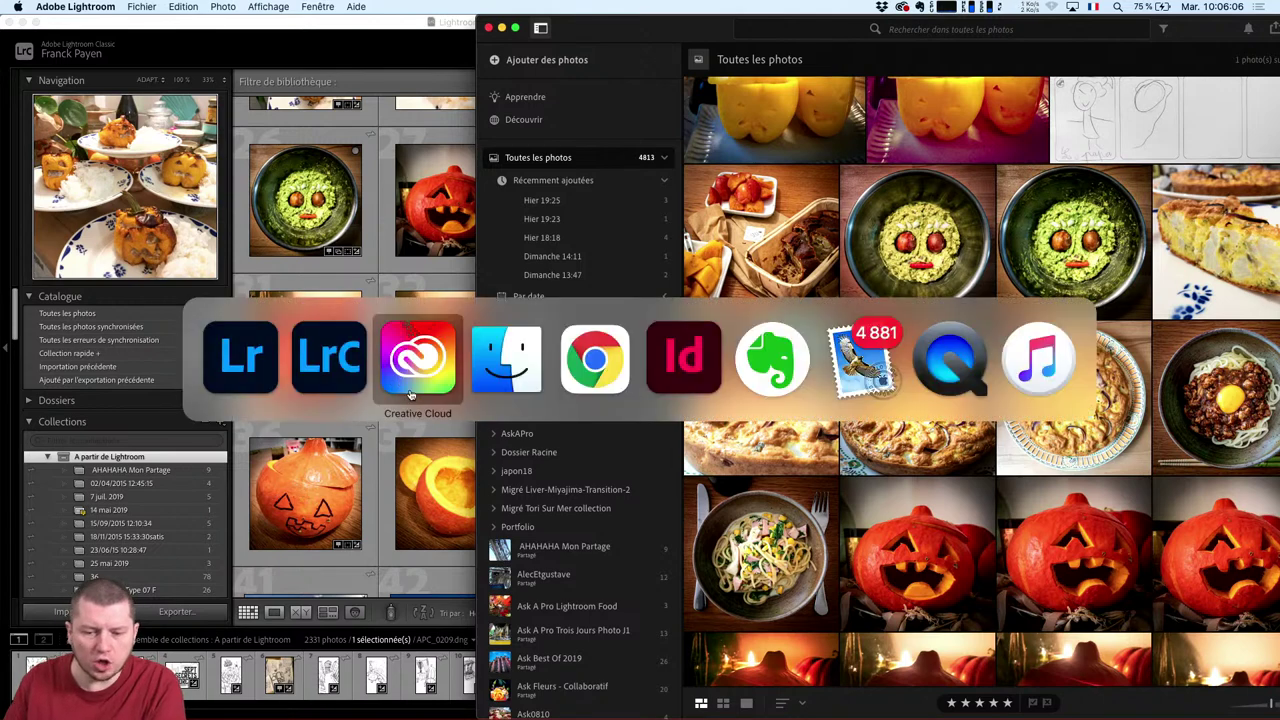
left_click(427, 356)
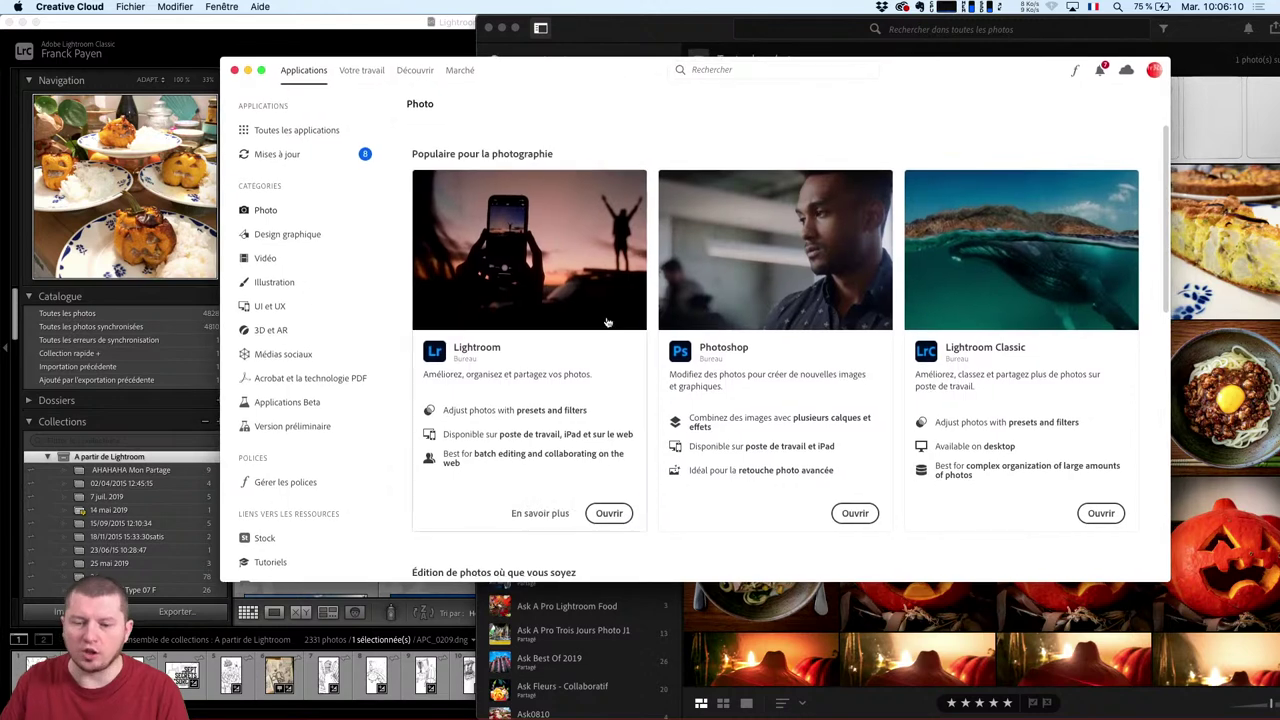
mouse_move(1167, 577)
left_mouse_down()
mouse_move(724, 642)
mouse_move(1149, 551)
left_mouse_up()
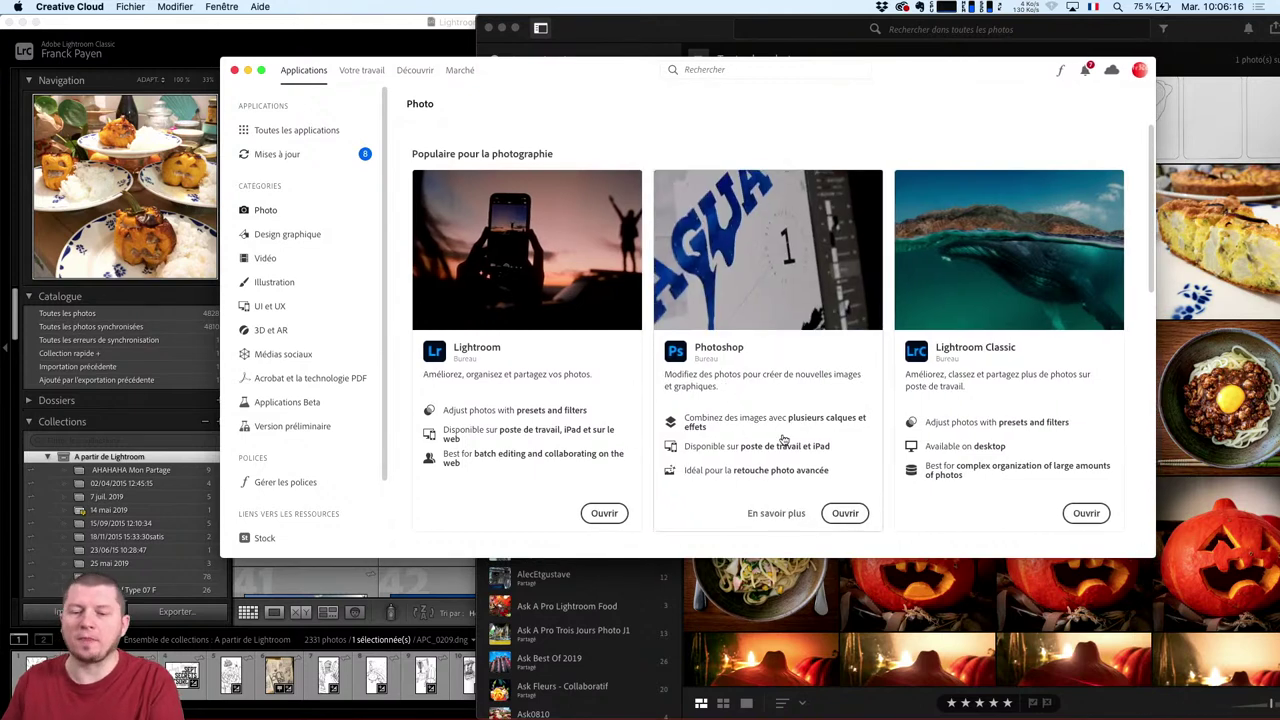
scroll(770, 450, "down", 2)
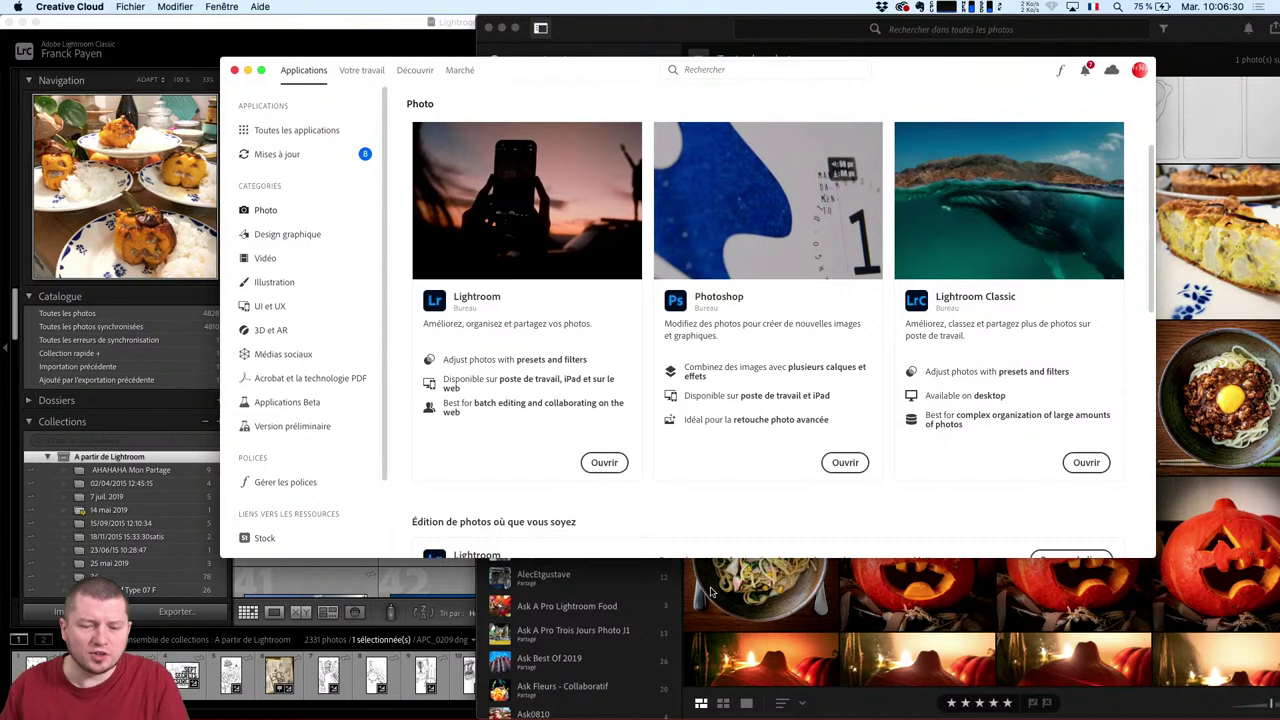
scroll(934, 386, "down", 3)
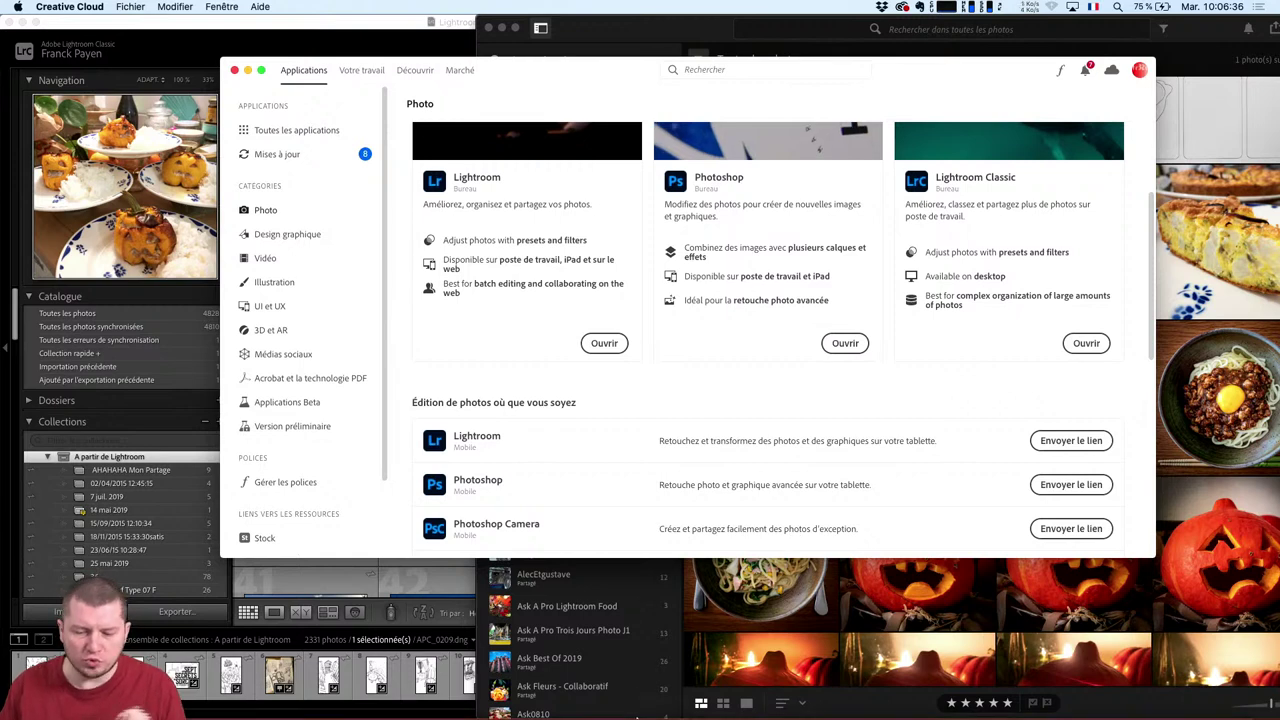
mouse_move(520, 705)
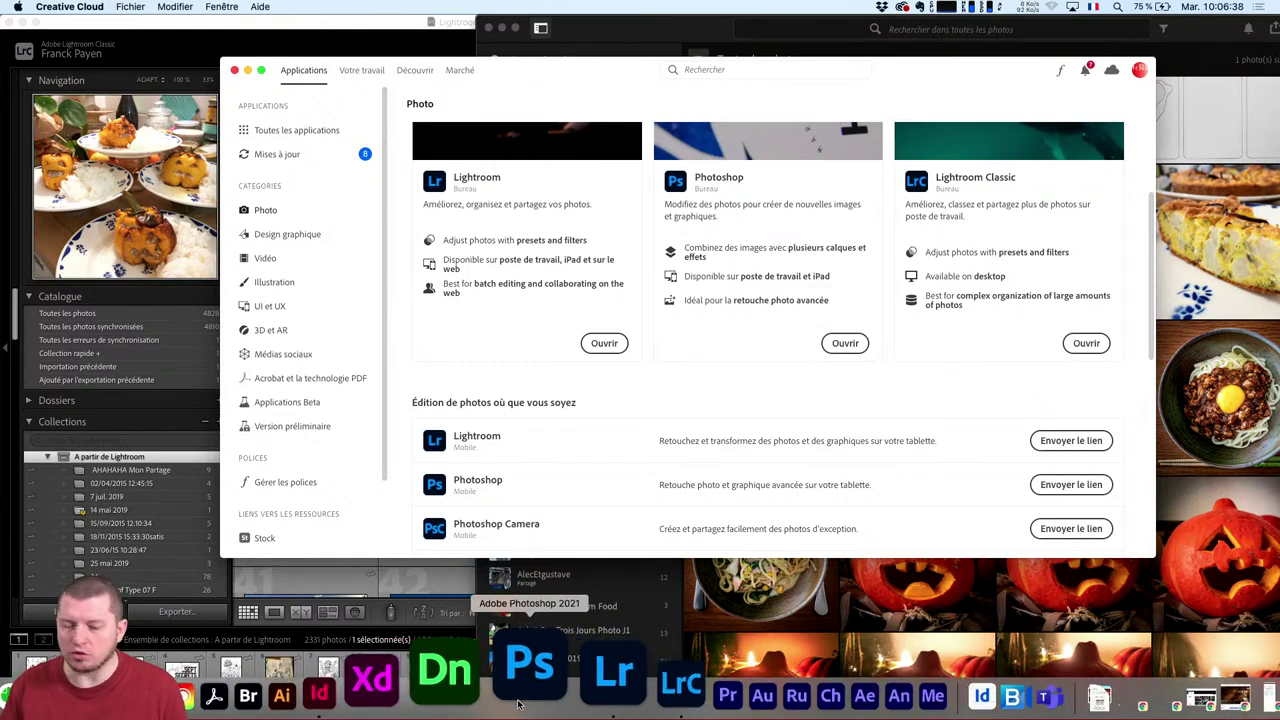
left_click(510, 690)
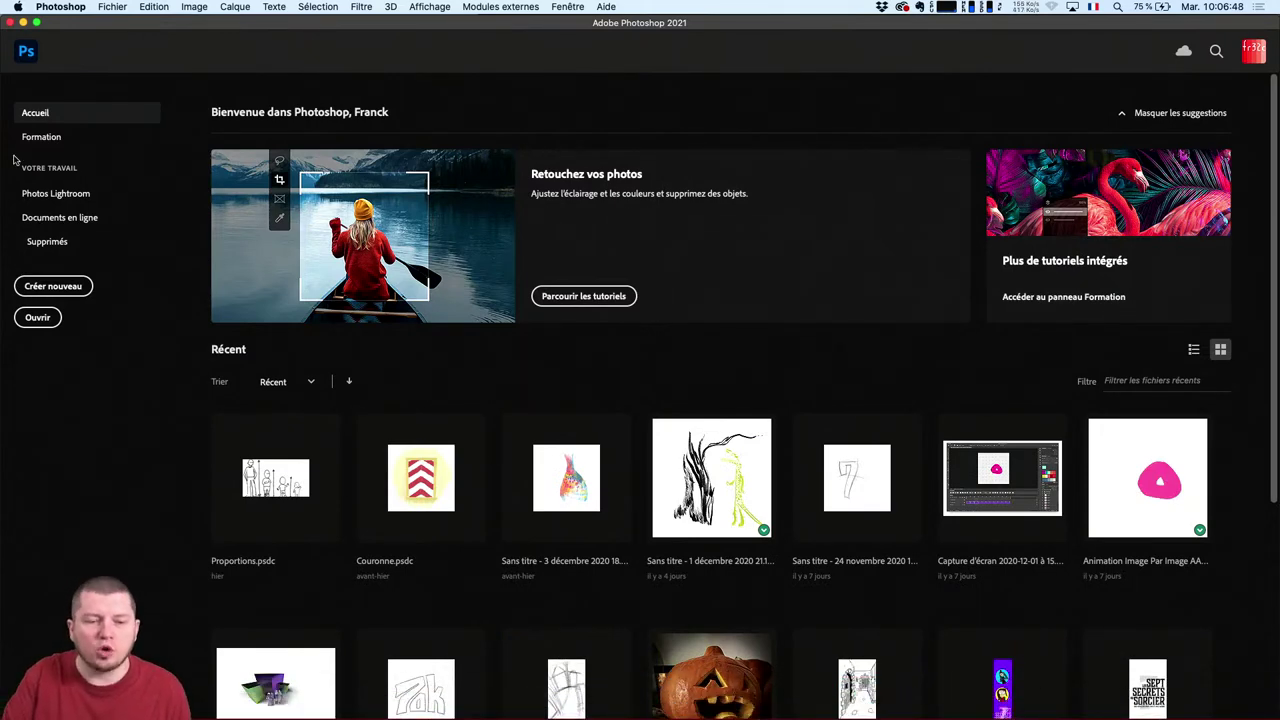
Show Photoshop's Photos Lightroom section with cloud folders like AskAPro and Portfolio.
left_click(68, 194)
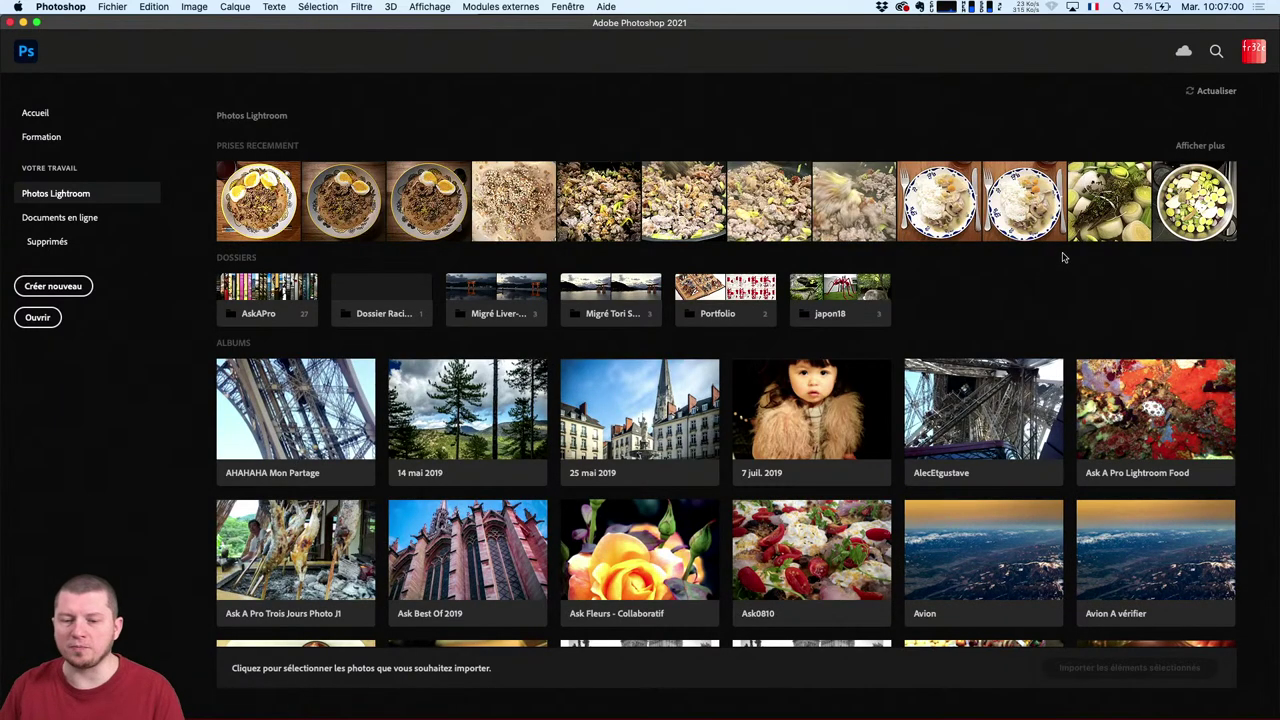
Select the third and second recent rice-bowl shots, then show all Recent Shots by month.
left_click(435, 209)
left_click(371, 205, "shift")
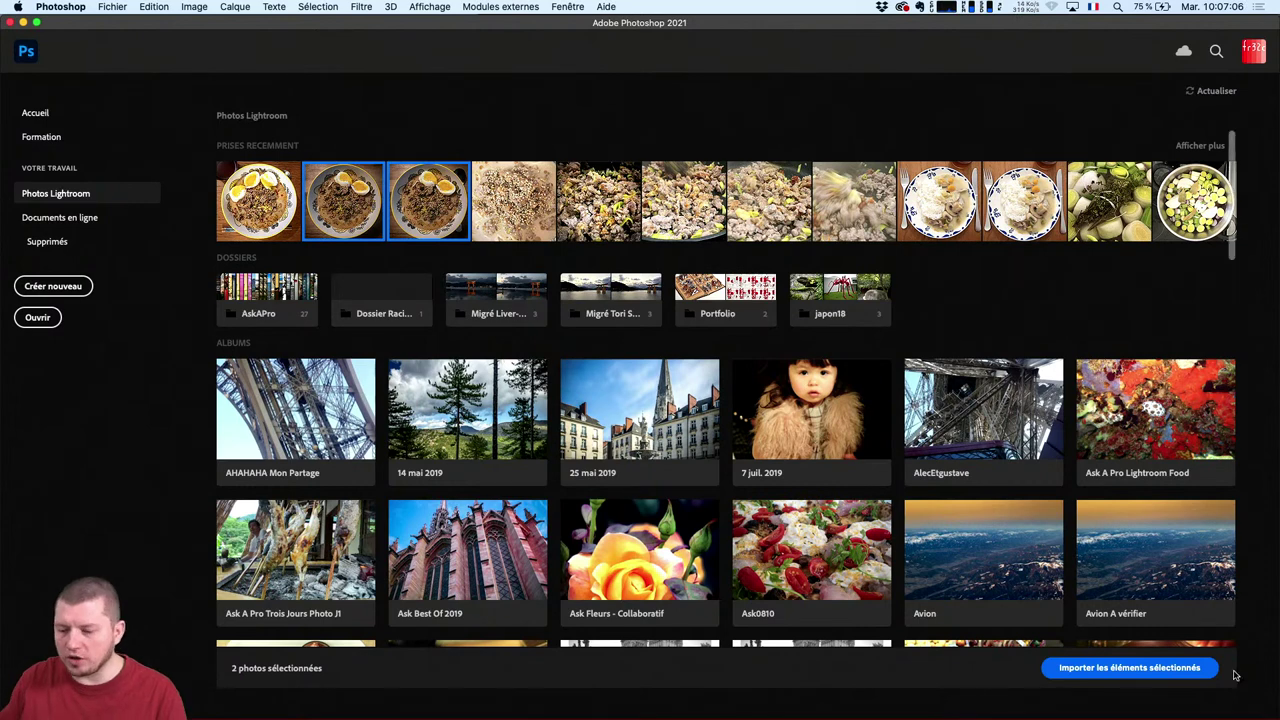
left_click(1201, 146)
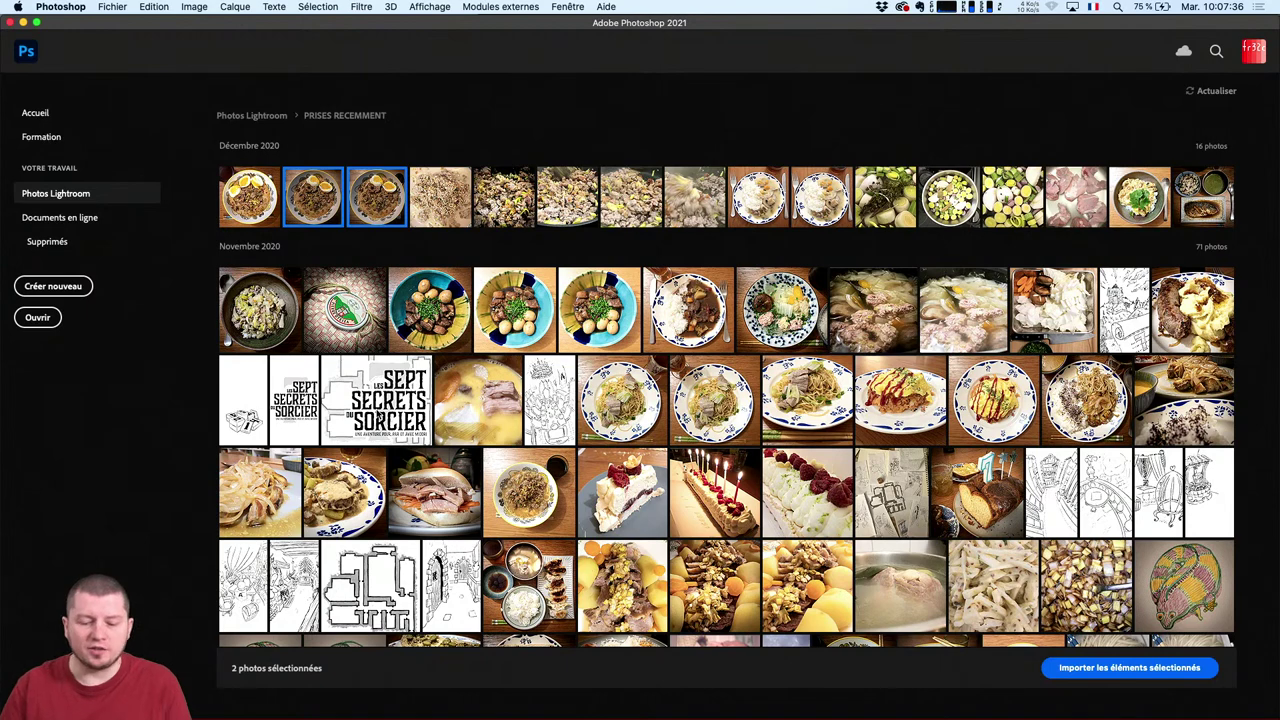
Open Portfolio's details page in Creative Cloud's Photo list and launch it in Chrome.
key("super+Tab")
left_click(289, 362)
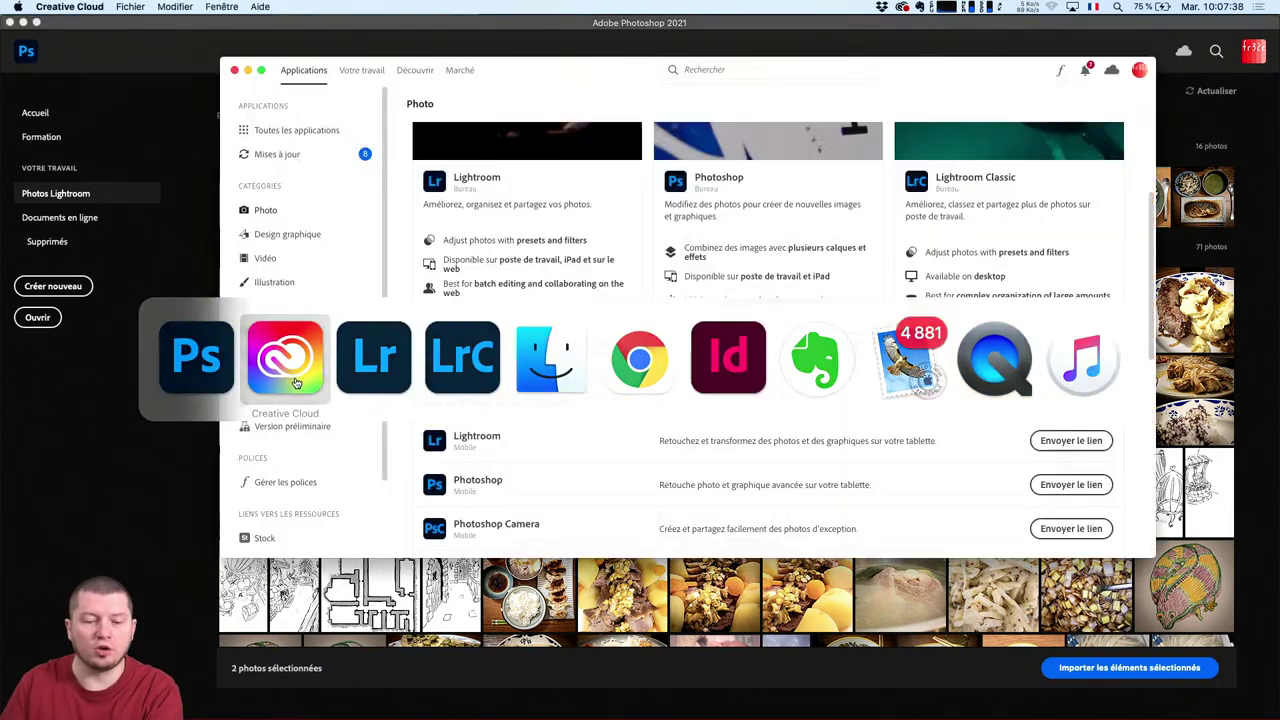
scroll(560, 400, "down", 3)
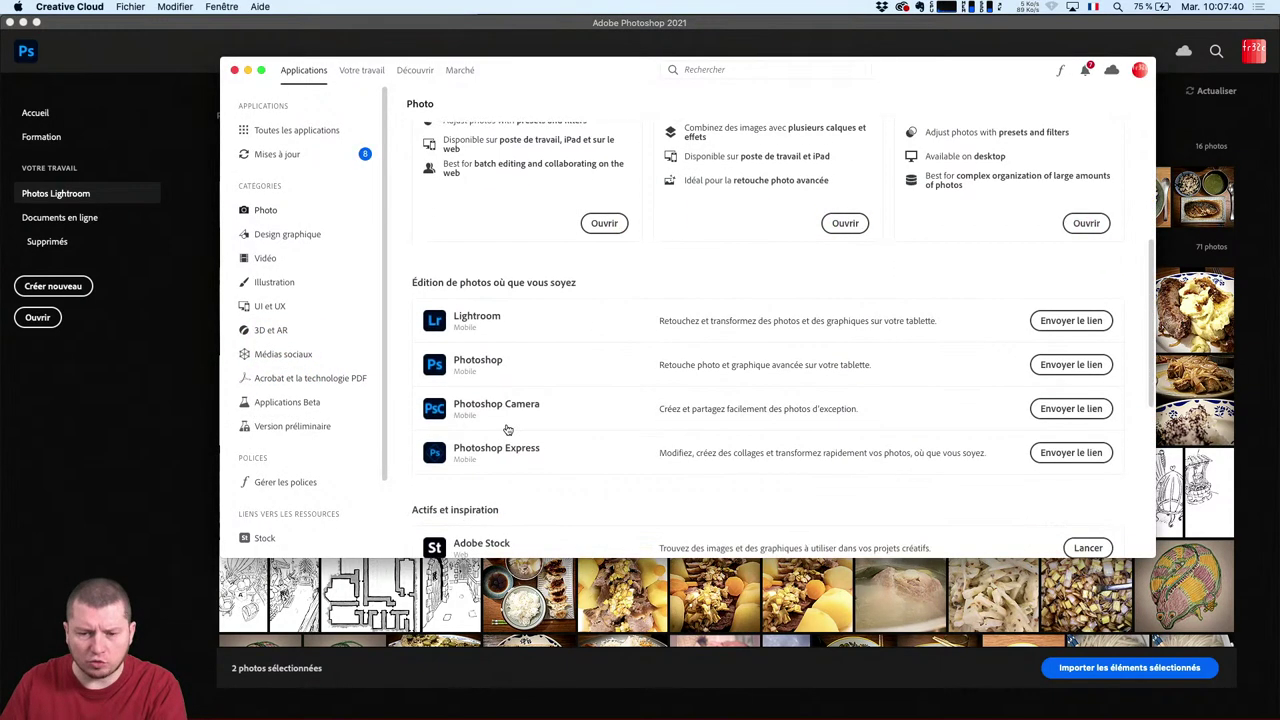
scroll(495, 260, "down", 2)
scroll(505, 300, "down", 2)
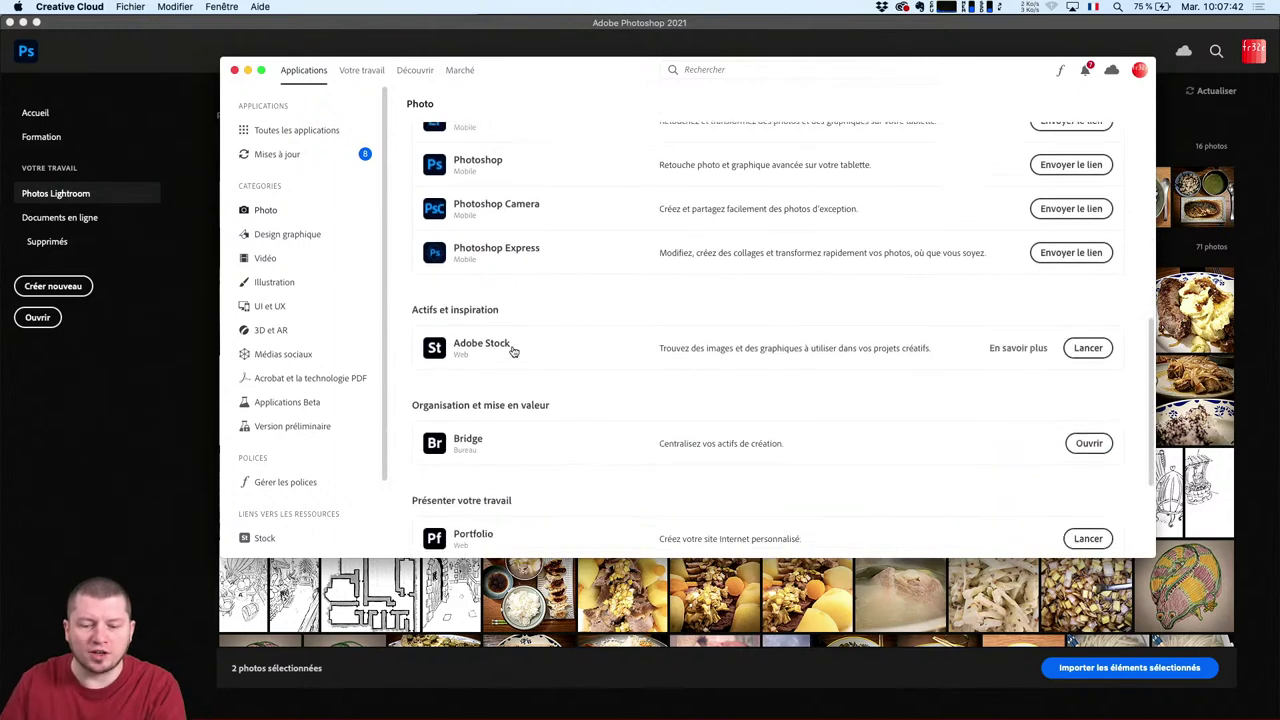
scroll(507, 250, "down", 1)
scroll(510, 320, "down", 2)
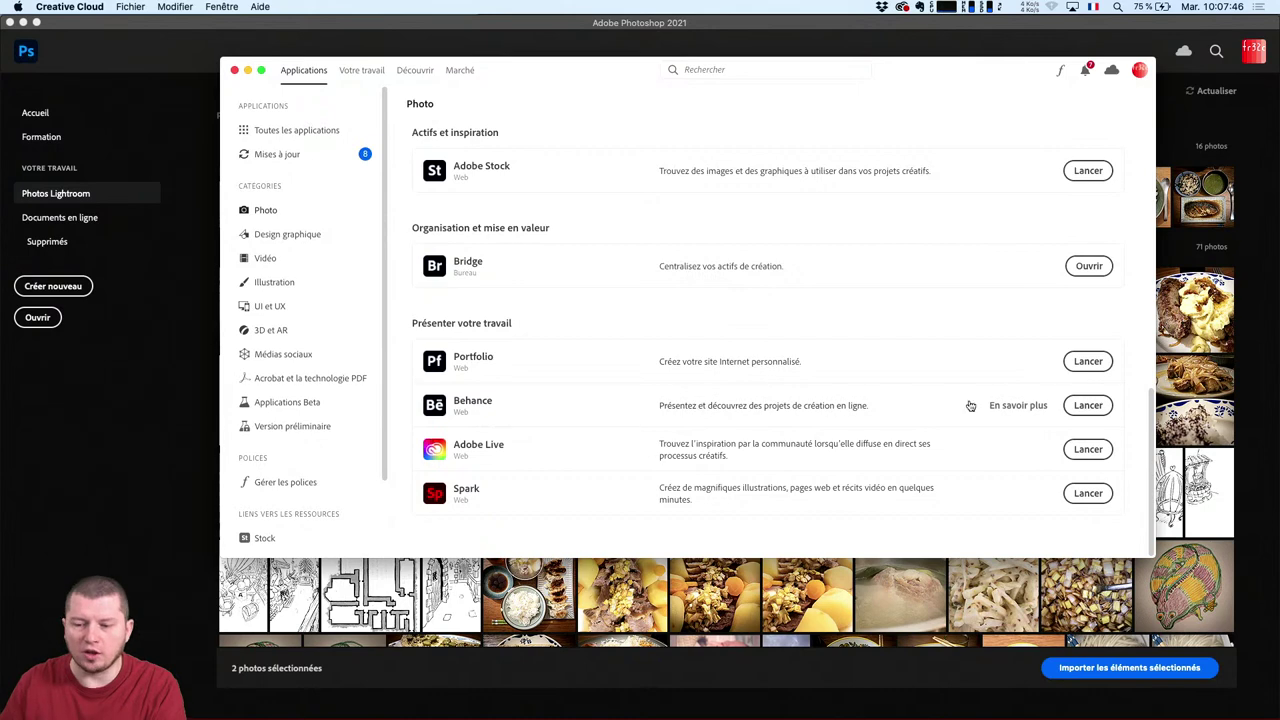
left_click(1018, 362)
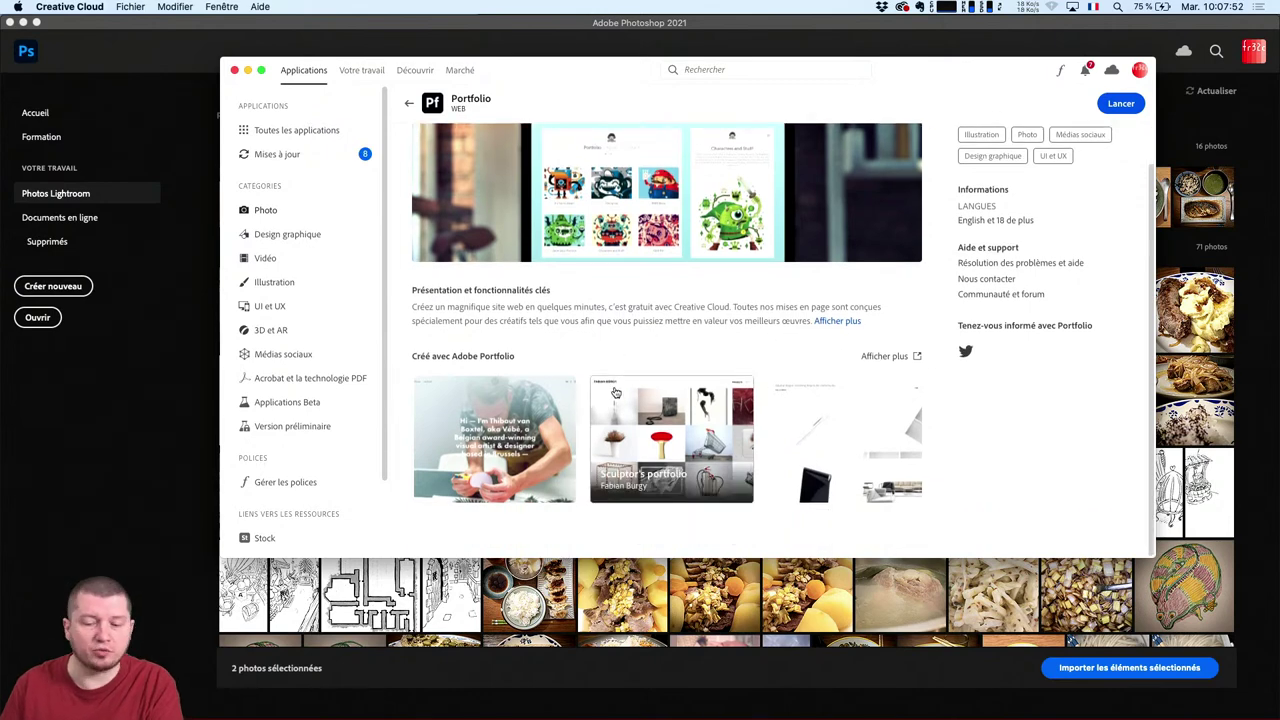
left_click(1121, 104)
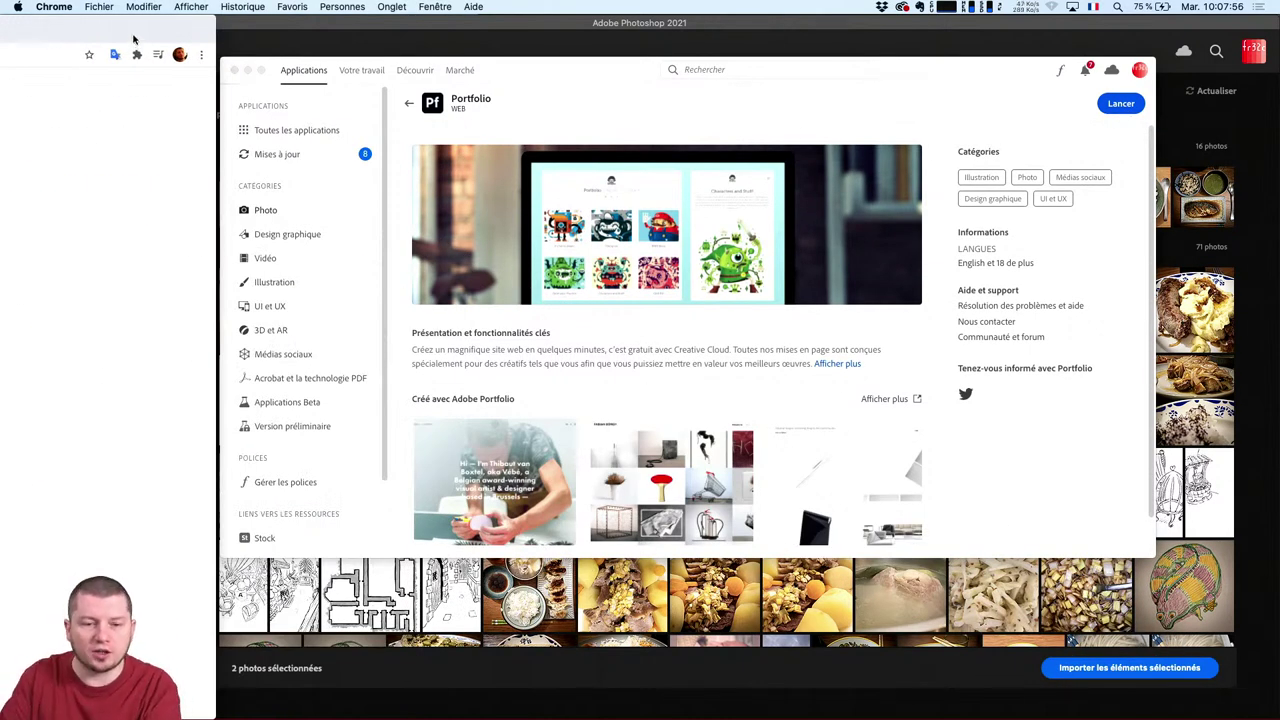
Enlarge the Chrome window and open the existing portfolio site in the editor, scrolling its projects.
left_click_drag(215, 16, 856, 110)
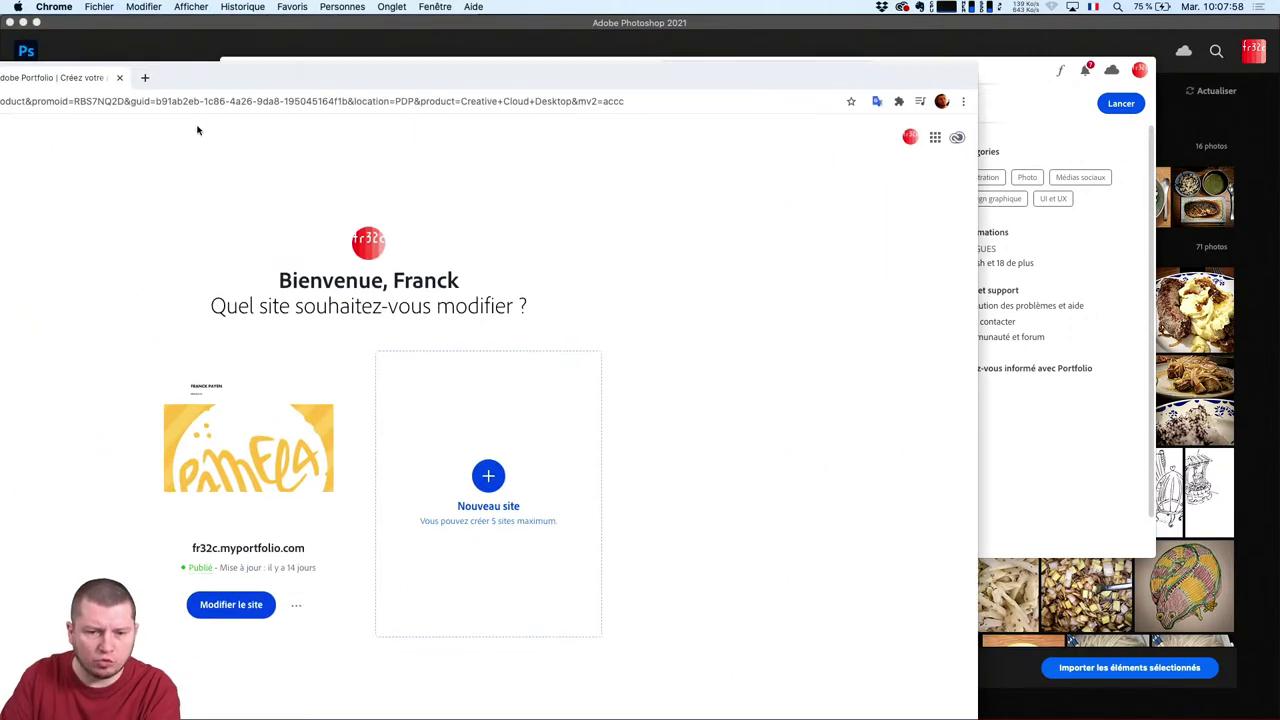
mouse_move(242, 73)
left_mouse_down()
mouse_move(312, 40)
mouse_move(492, 30)
left_mouse_up()
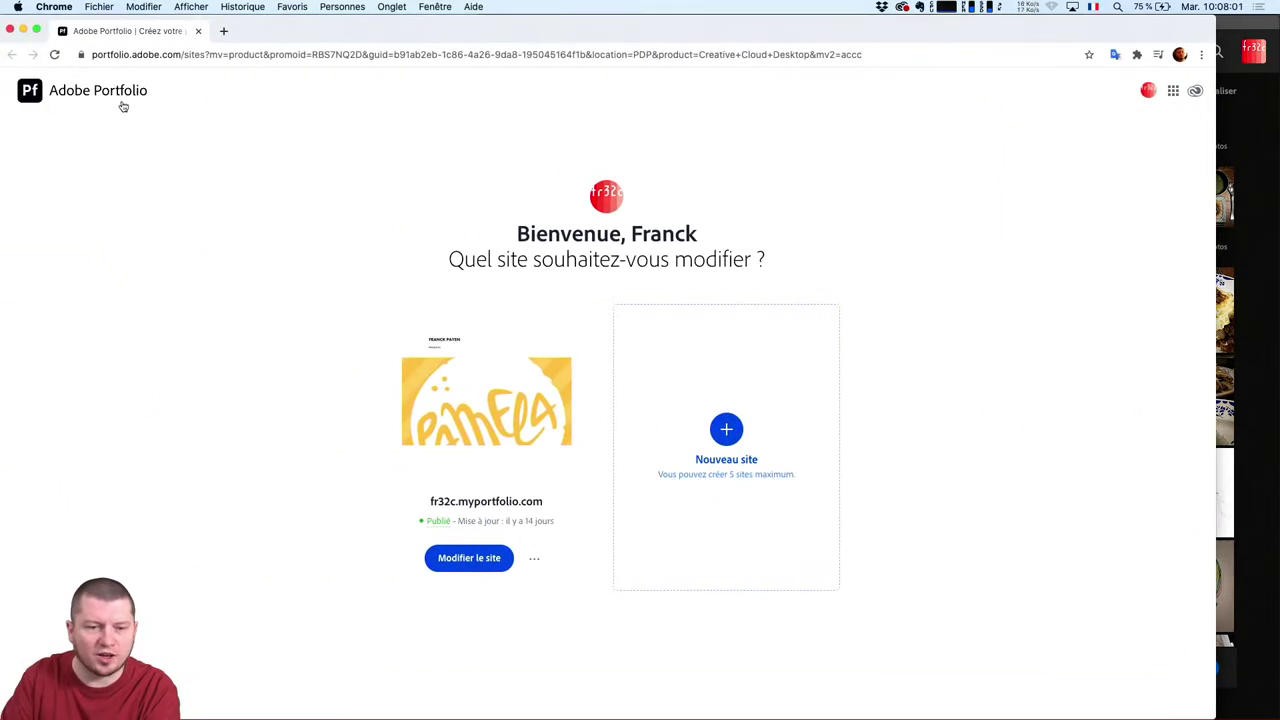
left_click(484, 564)
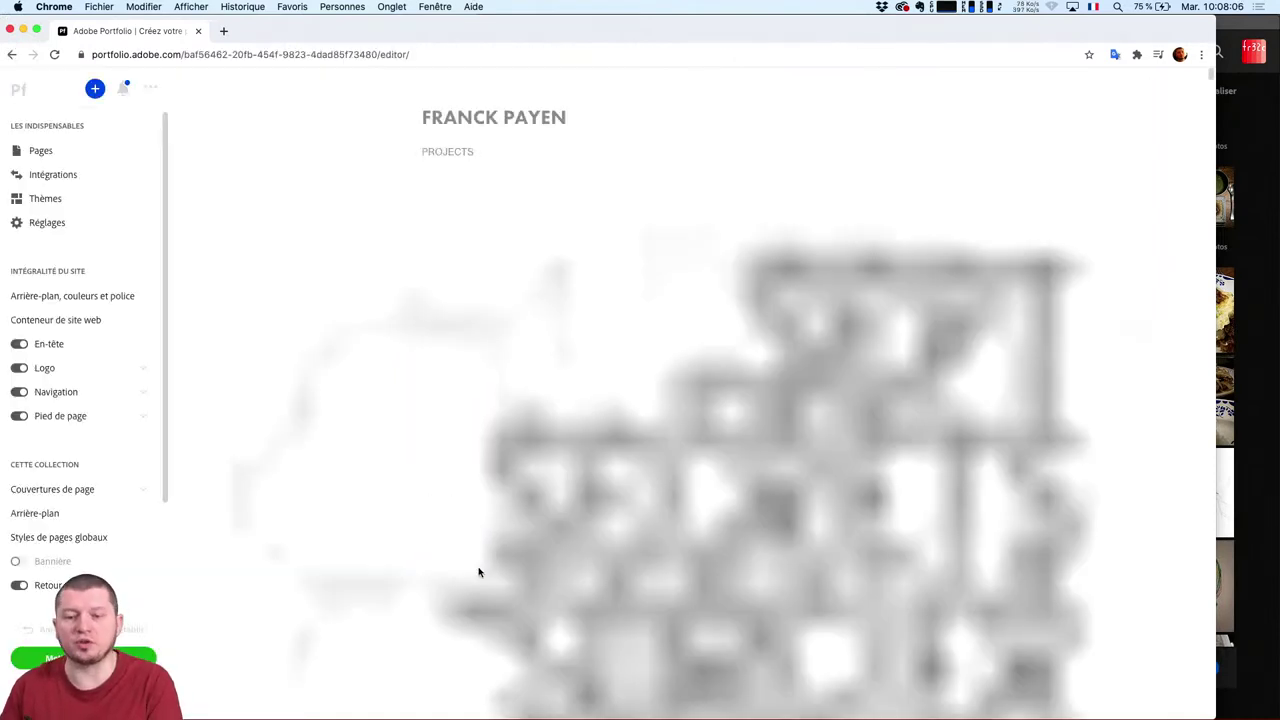
scroll(712, 395, "down", 3)
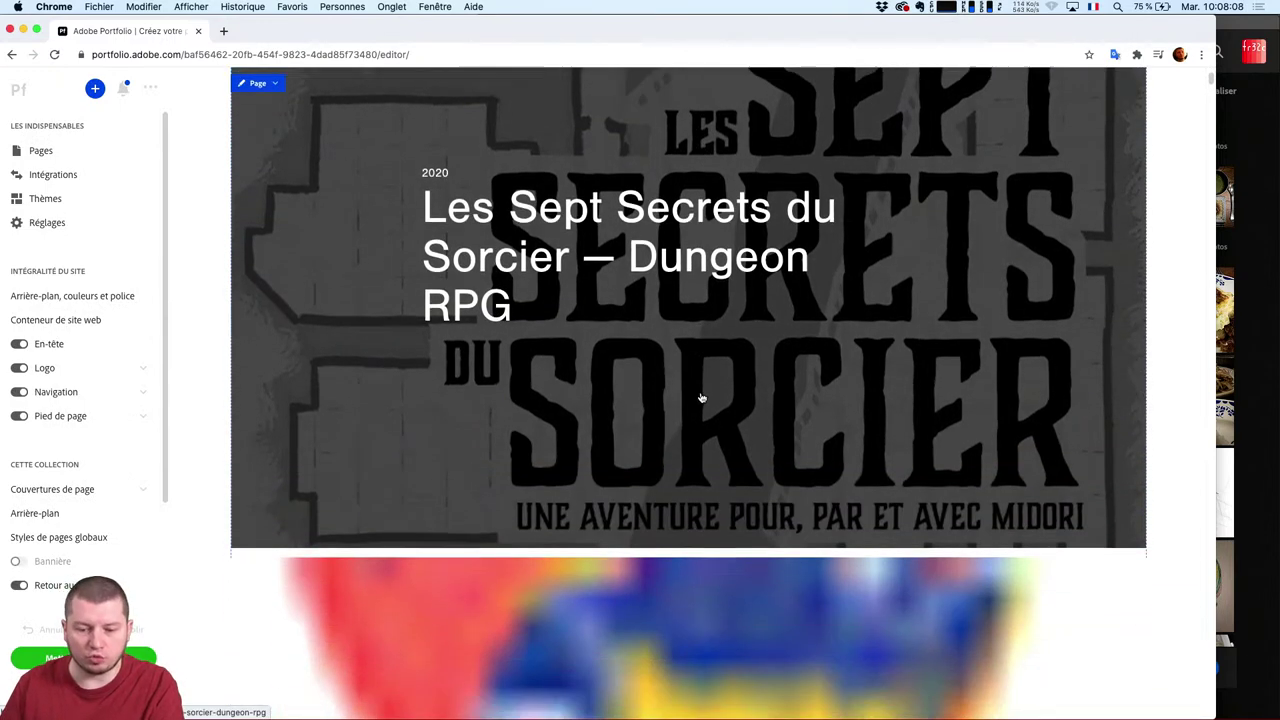
scroll(708, 400, "down", 3)
scroll(704, 411, "down", 2)
scroll(704, 411, "down", 3)
scroll(706, 409, "down", 3)
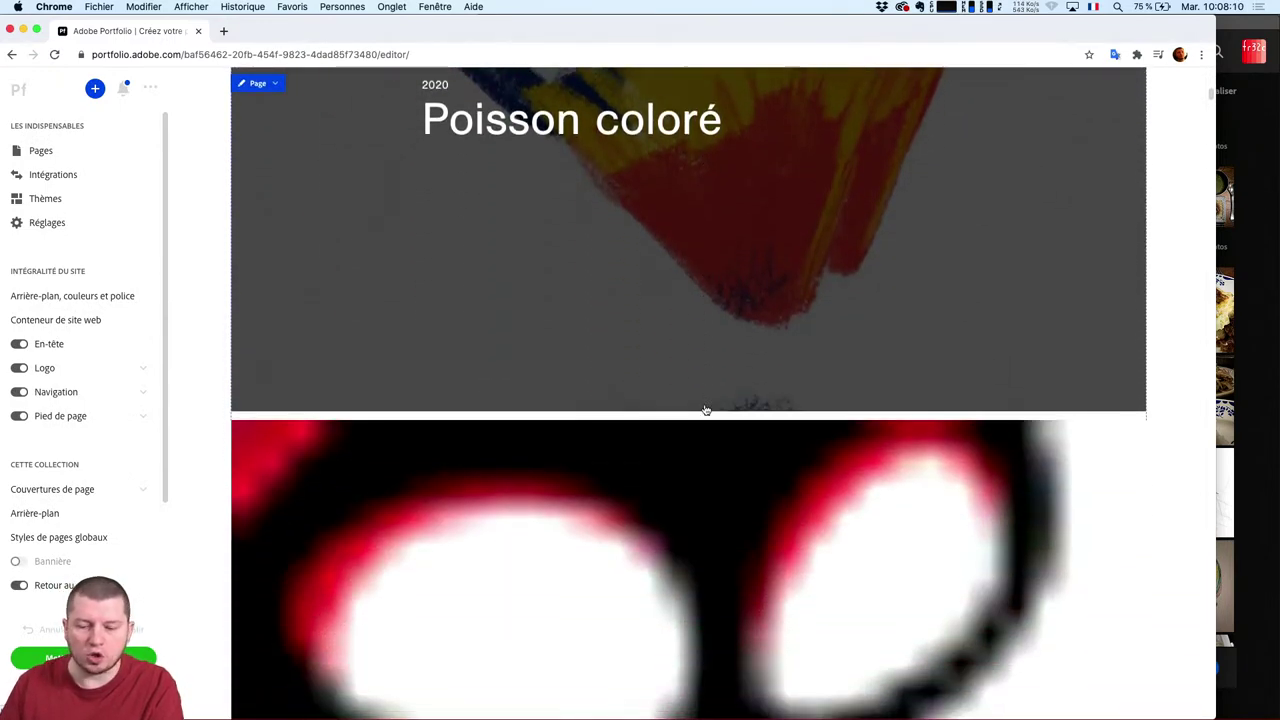
scroll(706, 411, "down", 5)
scroll(711, 411, "down", 3)
scroll(732, 440, "down", 2)
scroll(730, 460, "down", 5)
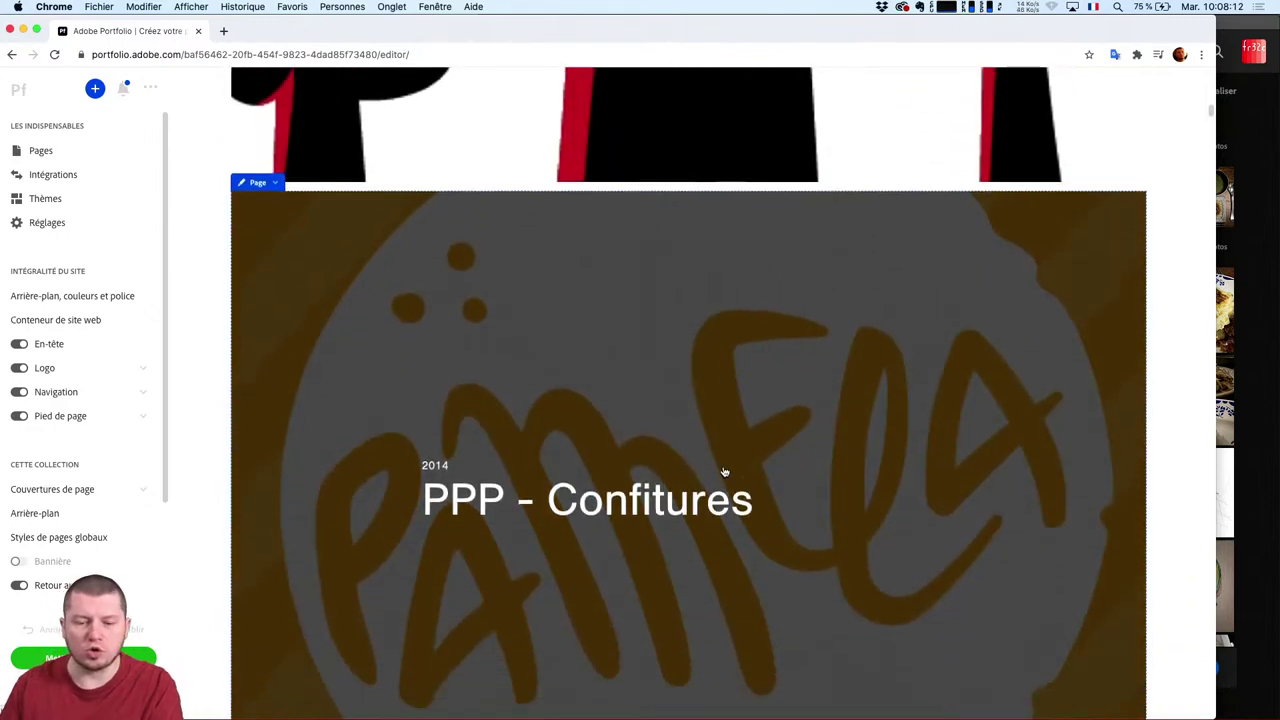
scroll(726, 477, "down", 1)
scroll(1131, 296, "down", 5)
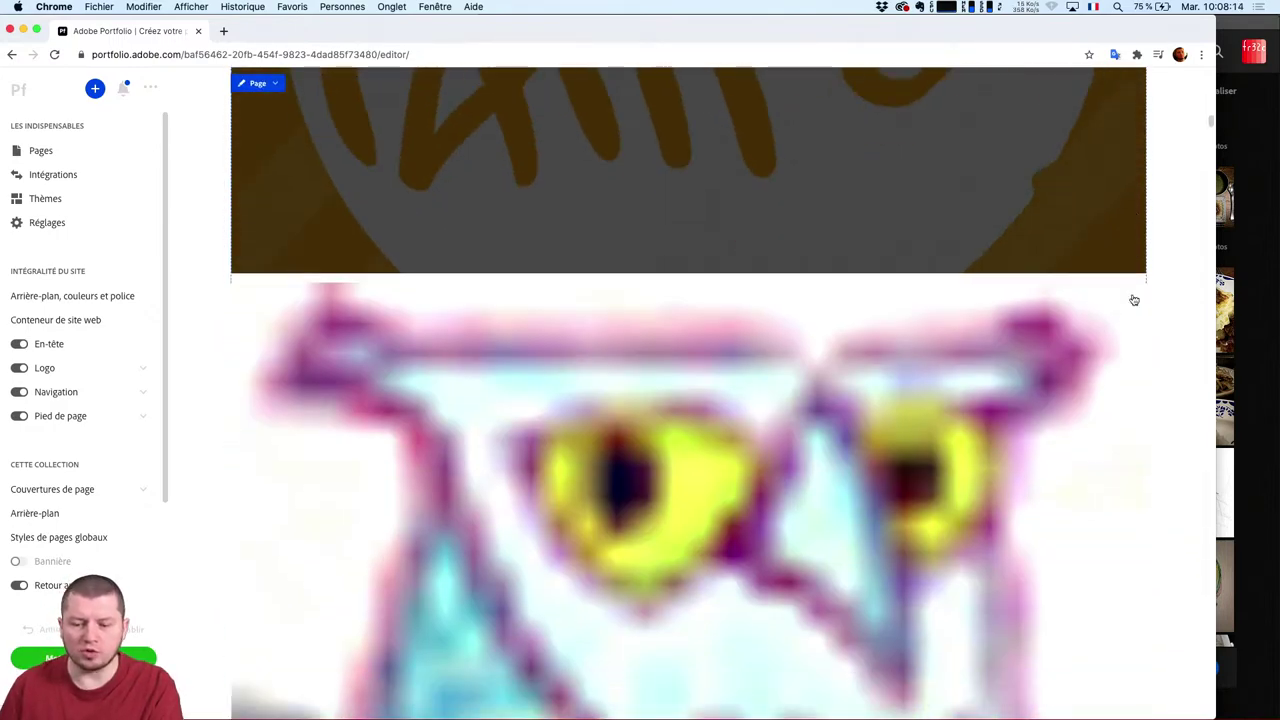
scroll(1135, 305, "down", 5)
scroll(1166, 340, "down", 5)
scroll(1166, 347, "up", 2)
scroll(1163, 350, "up", 5)
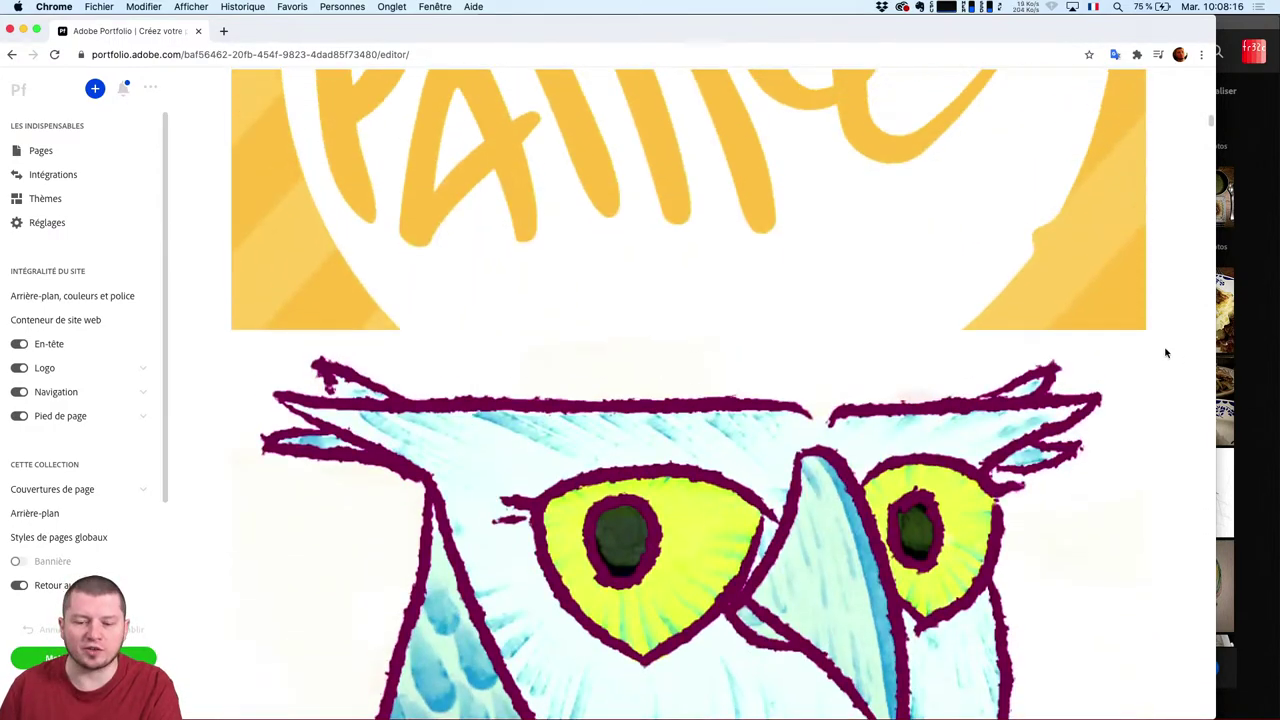
scroll(1163, 352, "up", 3)
scroll(1155, 345, "up", 5)
scroll(1148, 350, "up", 5)
scroll(1165, 345, "up", 5)
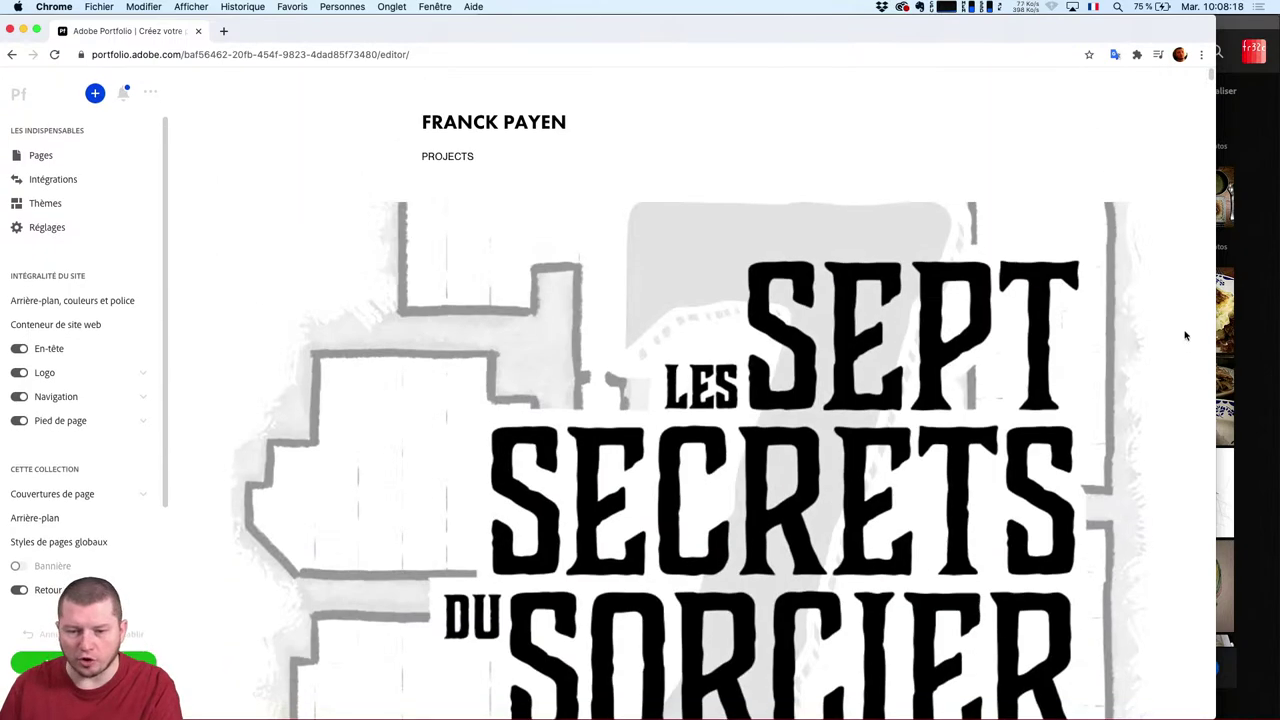
Open the Les Sept Secrets du Sorcier — Dungeon RPG project and scroll through its page.
left_click(592, 337)
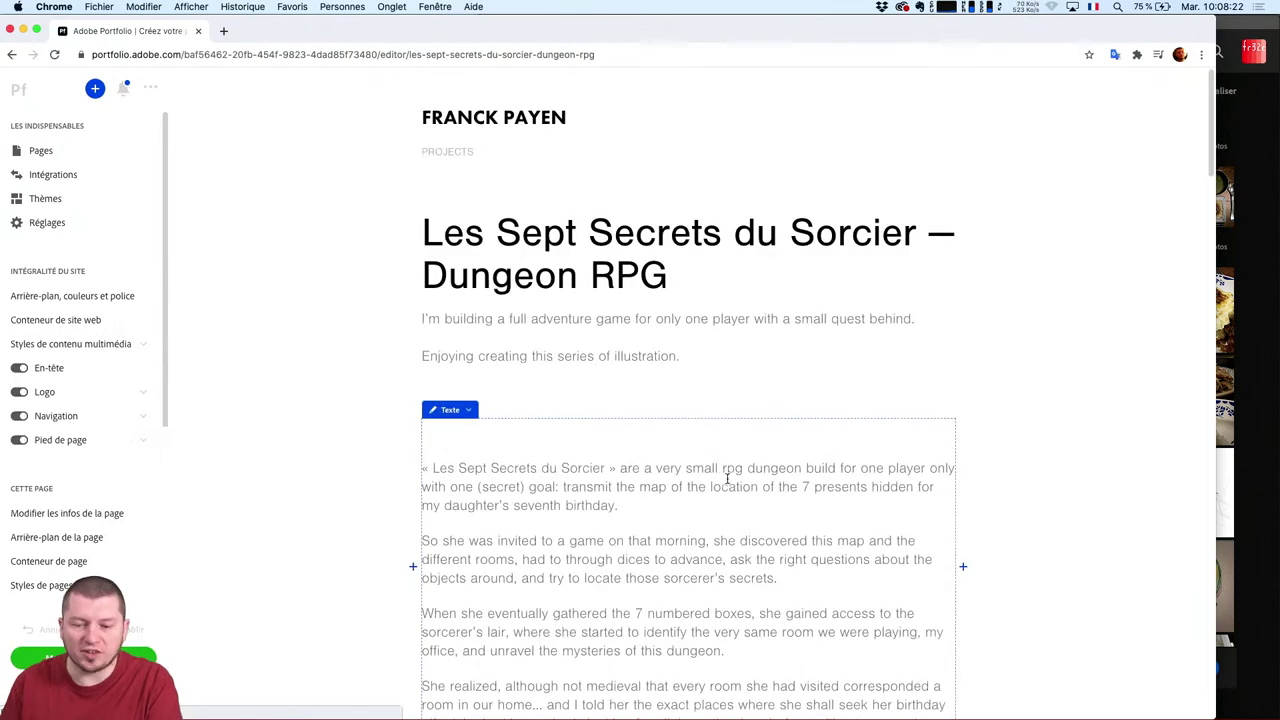
scroll(1057, 357, "down", 3)
scroll(1057, 357, "down", 3)
scroll(1060, 365, "down", 3)
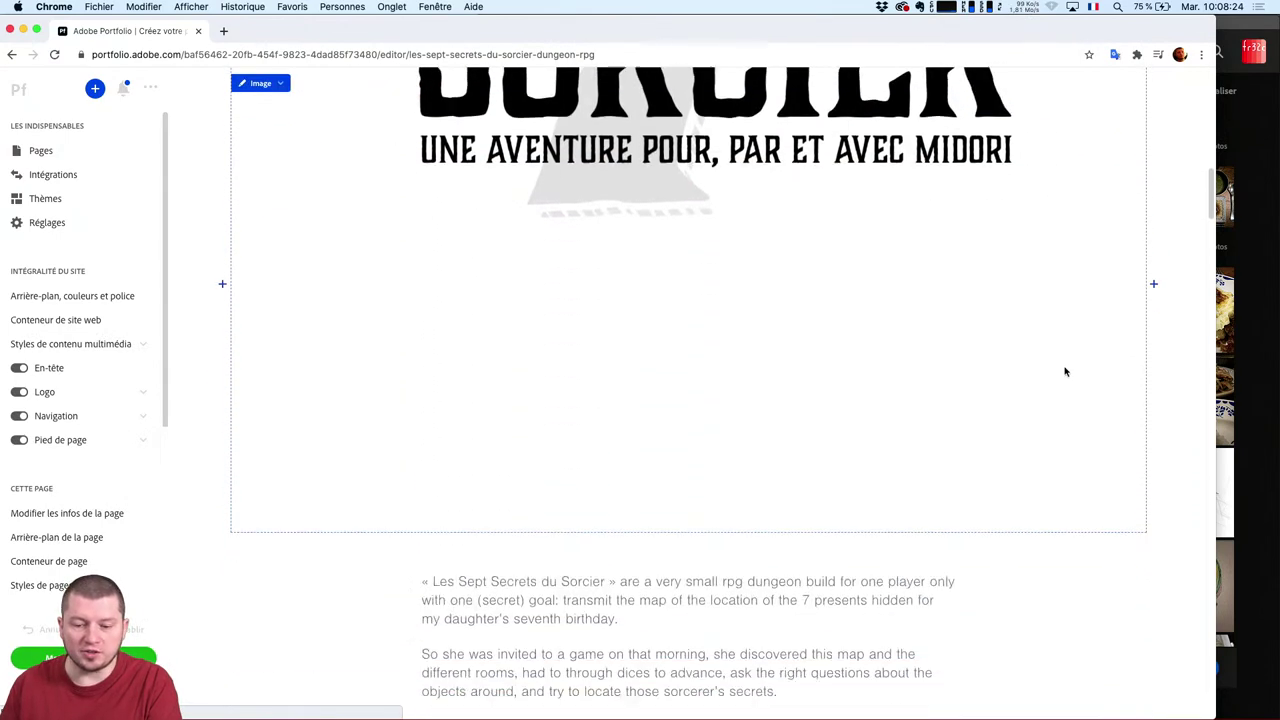
scroll(1064, 377, "down", 3)
scroll(1064, 377, "down", 5)
scroll(1066, 380, "down", 1)
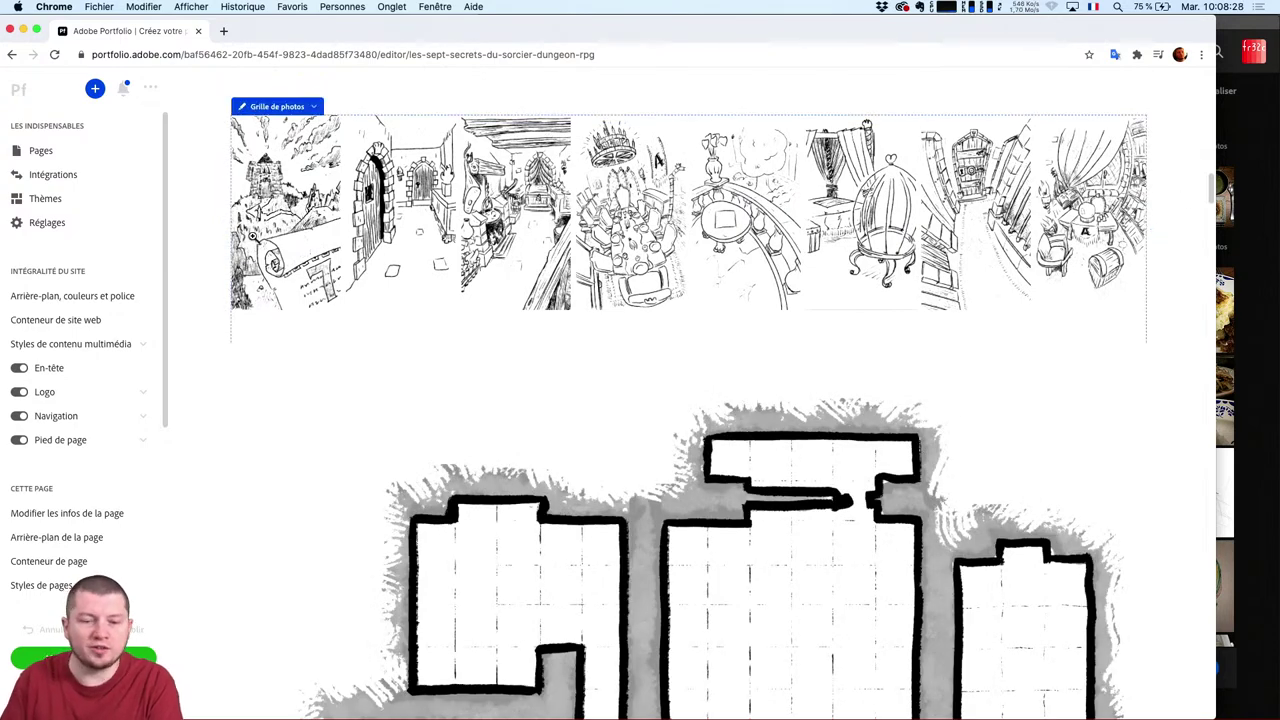
scroll(997, 391, "down", 1)
scroll(1034, 449, "down", 2)
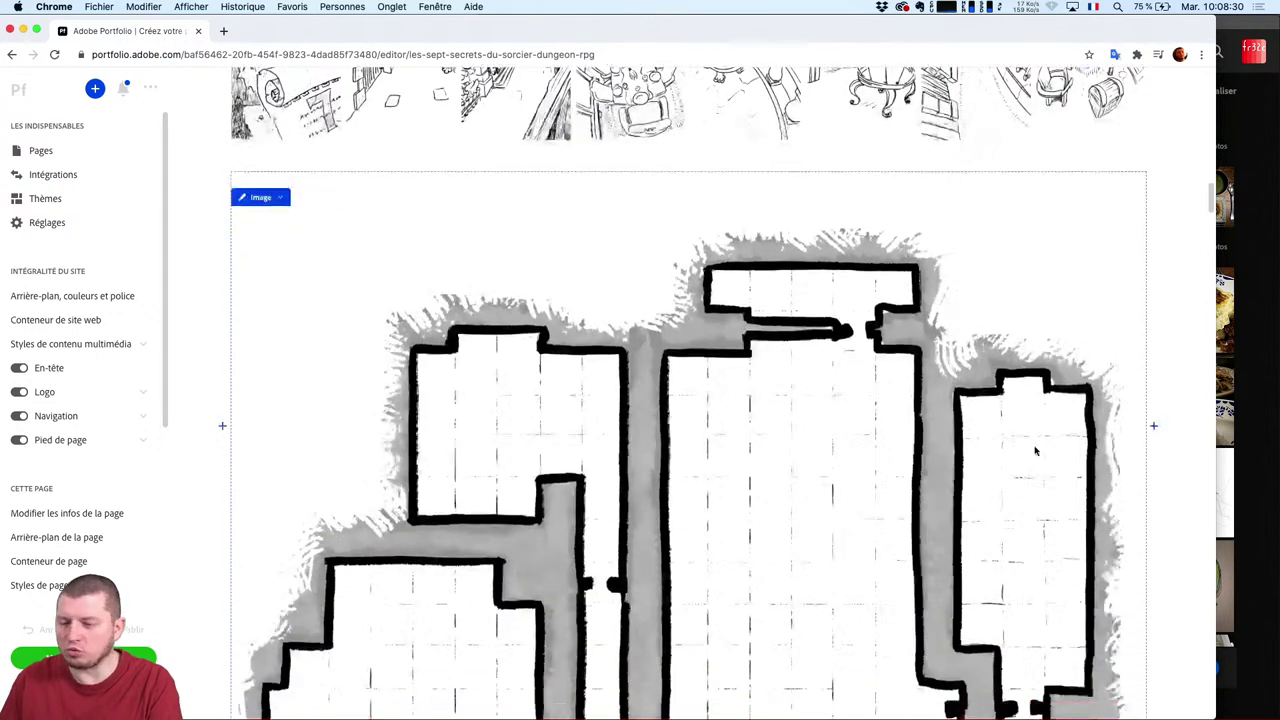
scroll(1053, 392, "down", 4)
scroll(1053, 392, "down", 3)
scroll(1074, 371, "down", 2)
scroll(1086, 371, "down", 3)
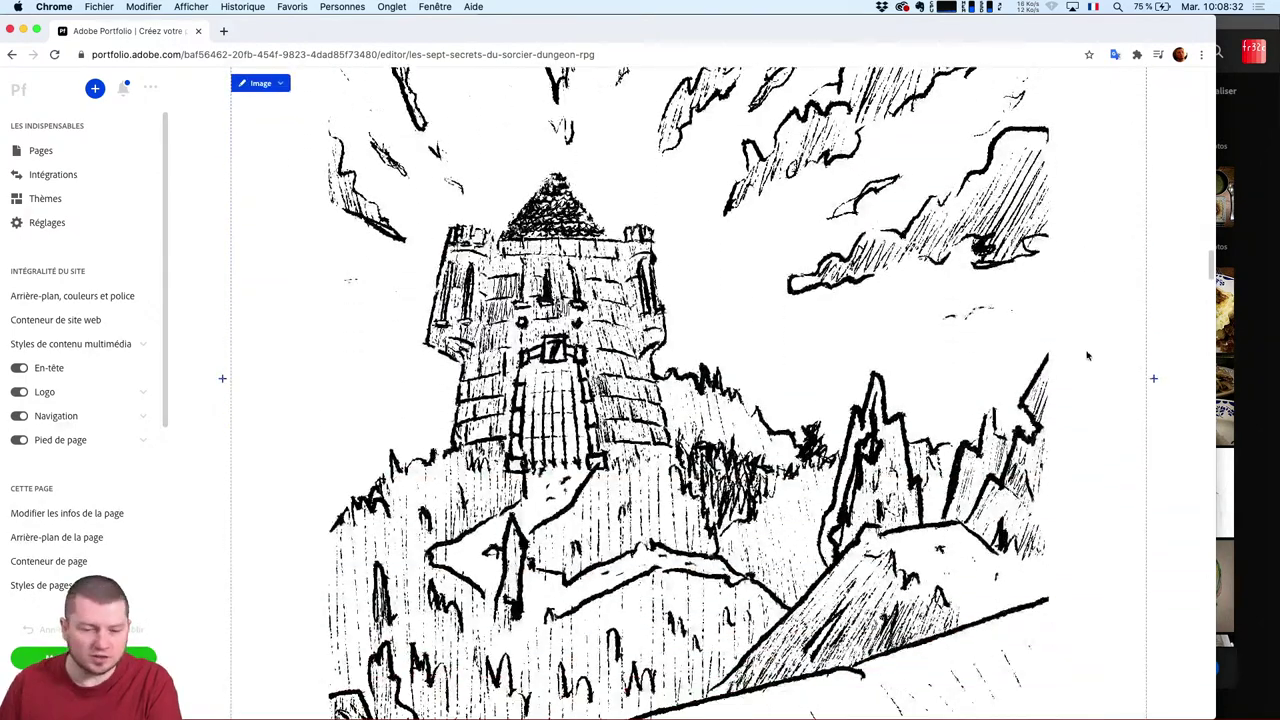
scroll(1086, 354, "down", 1)
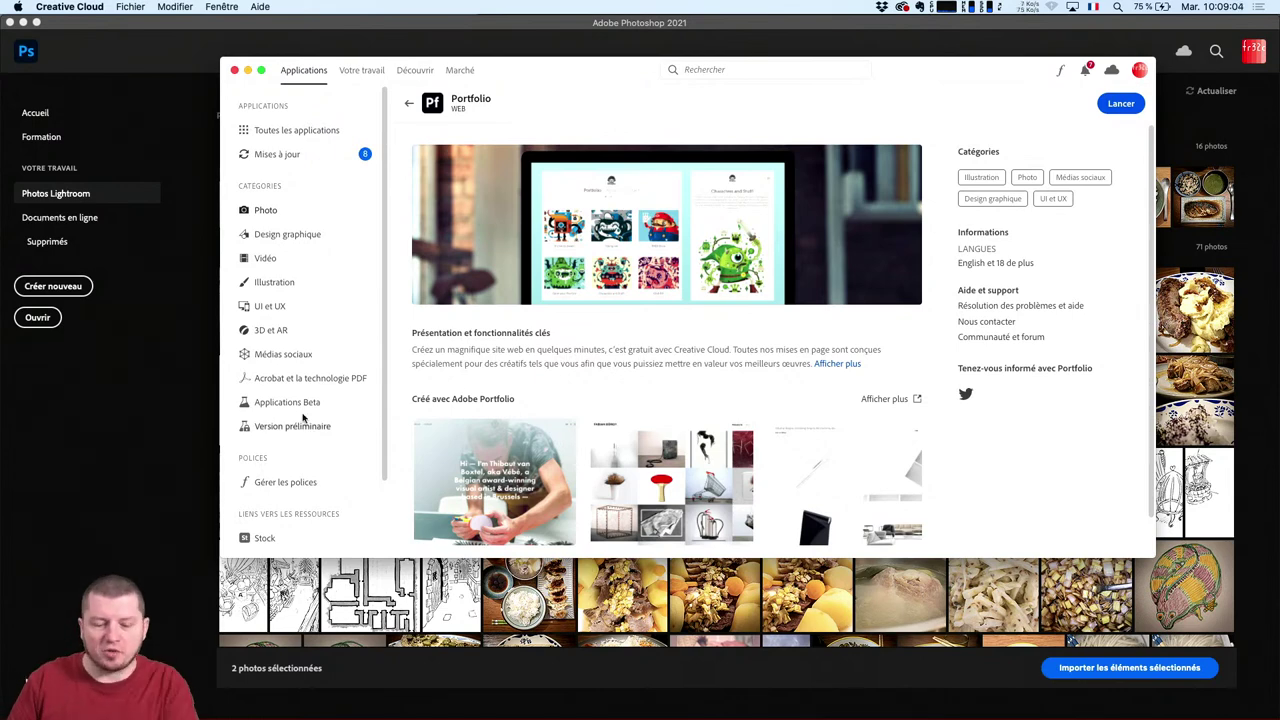
Pick Lightroom Classic in the app switcher to return to the 'A partir de Lightroom' collection.
key("super+Tab")
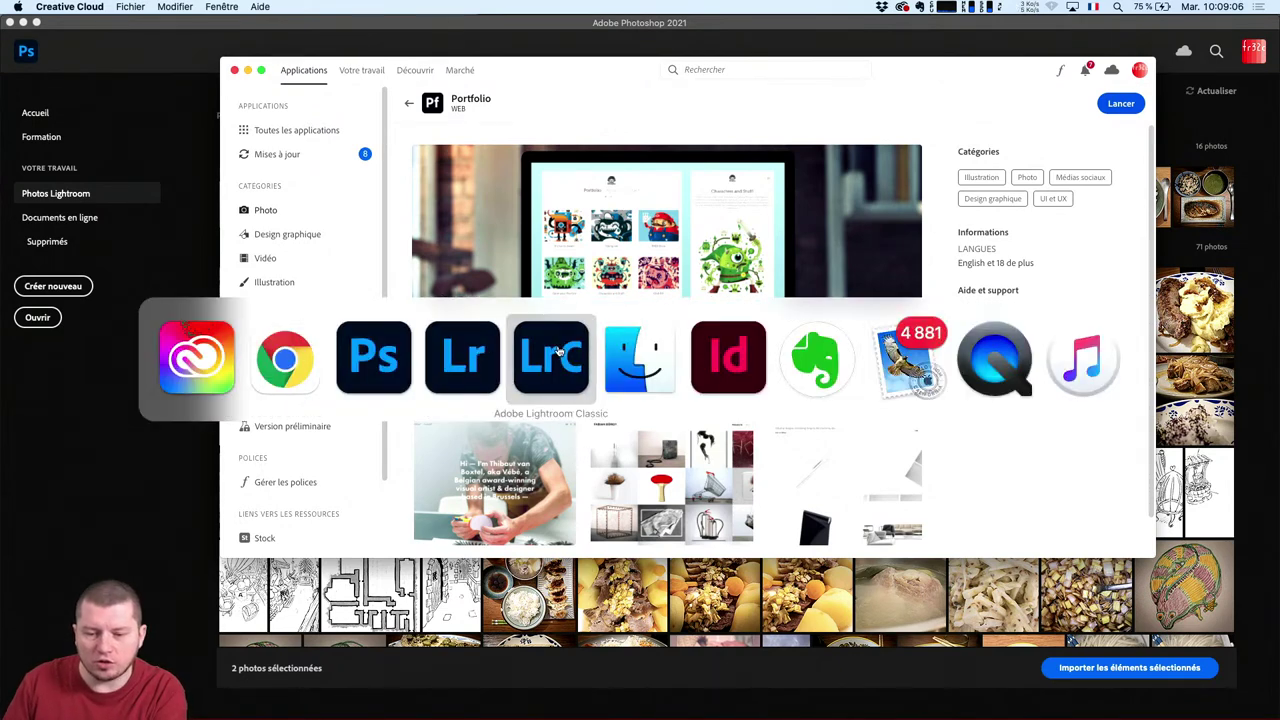
left_click(557, 355)
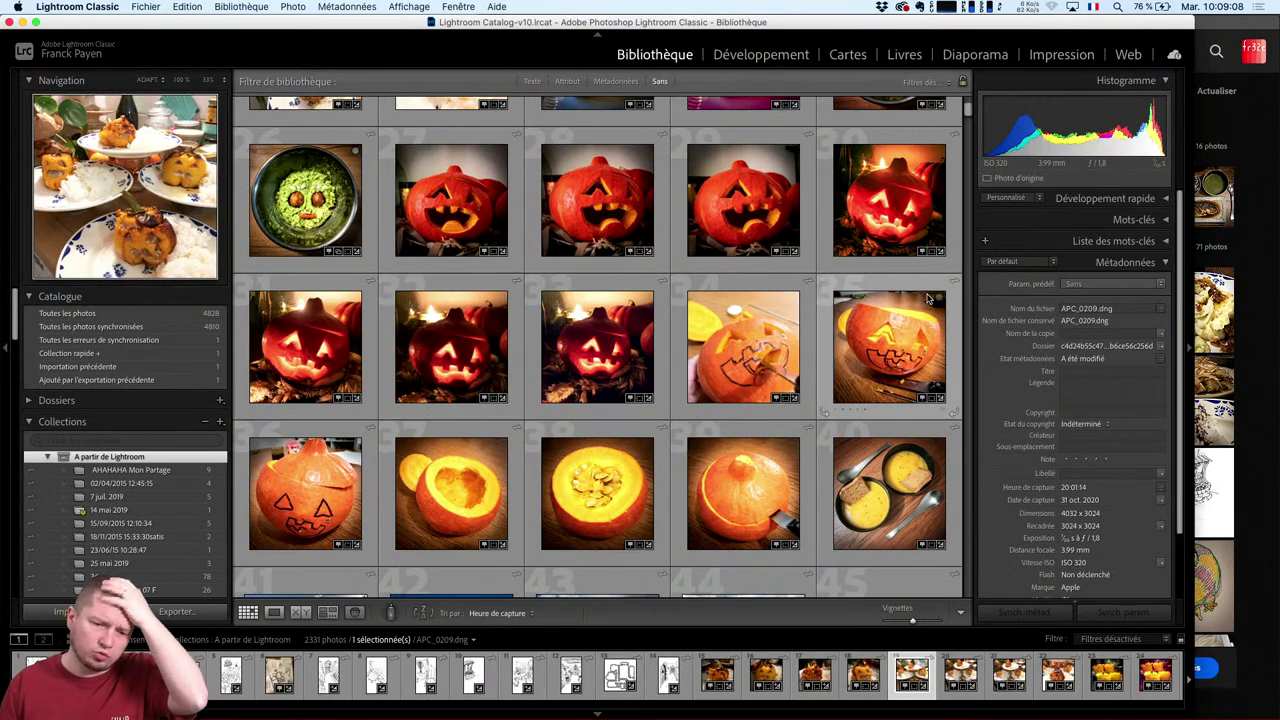
mouse_move(888, 345)
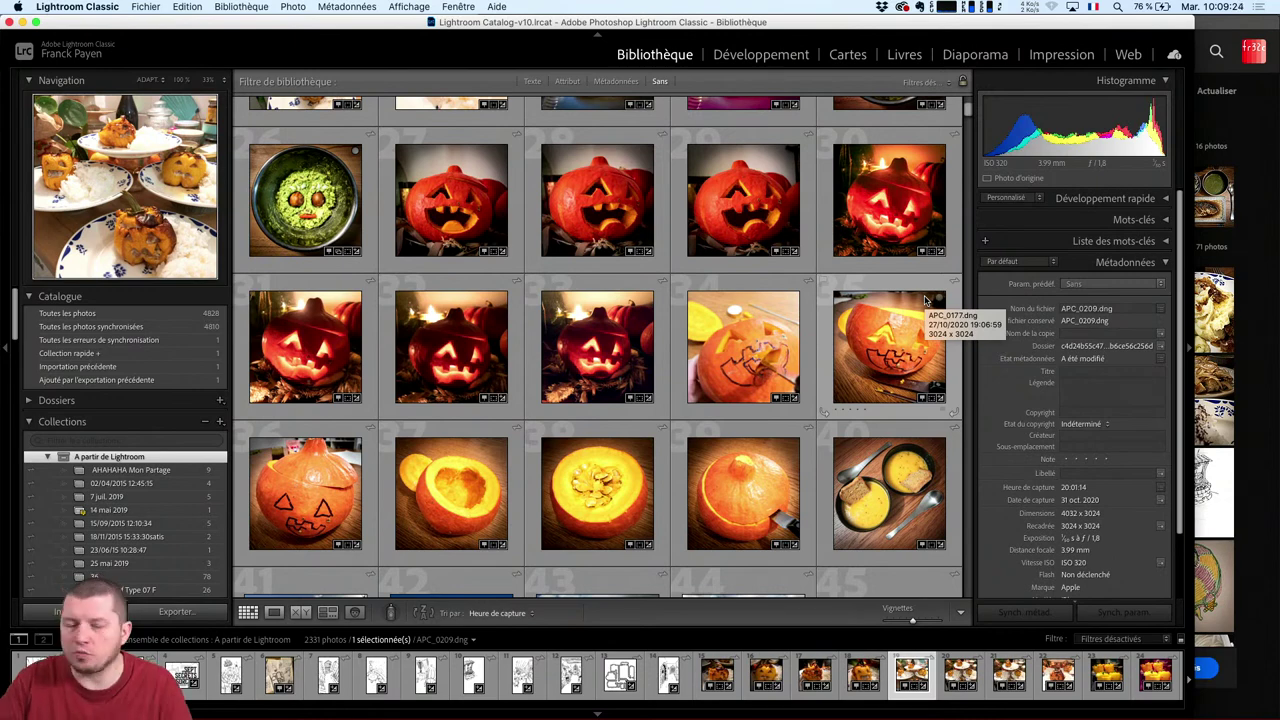
left_click(147, 6)
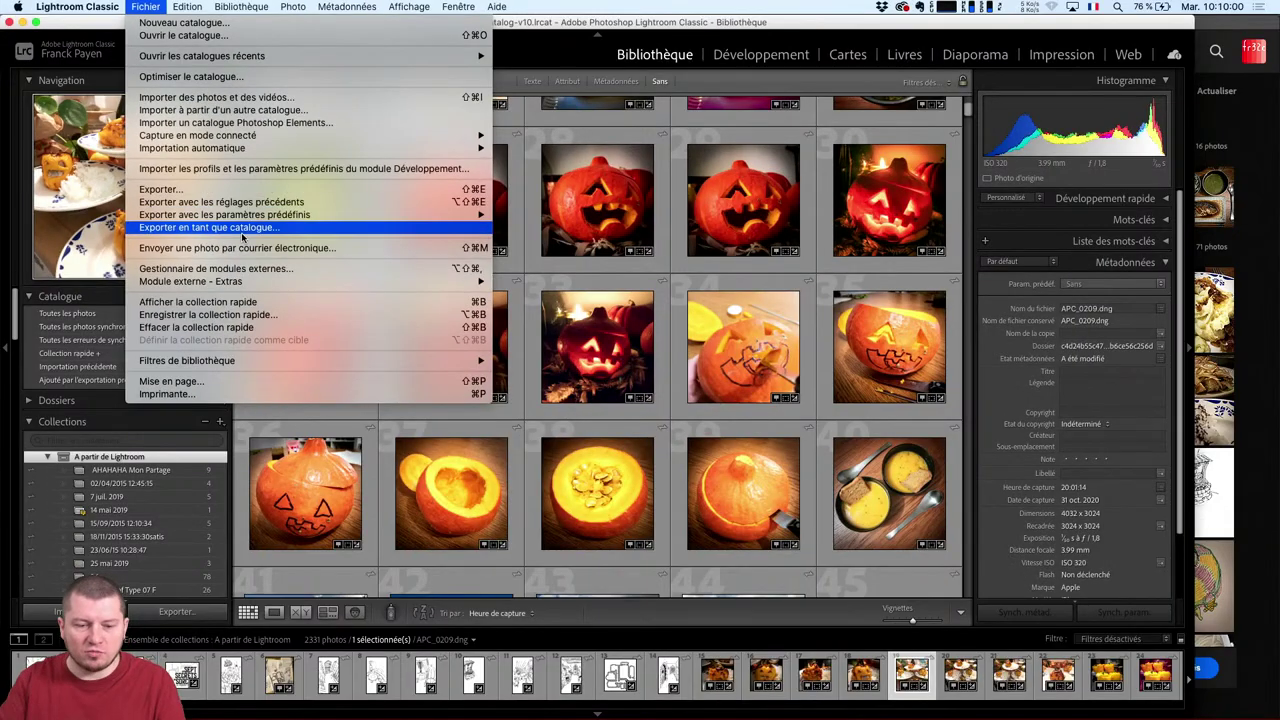
left_click(114, 428)
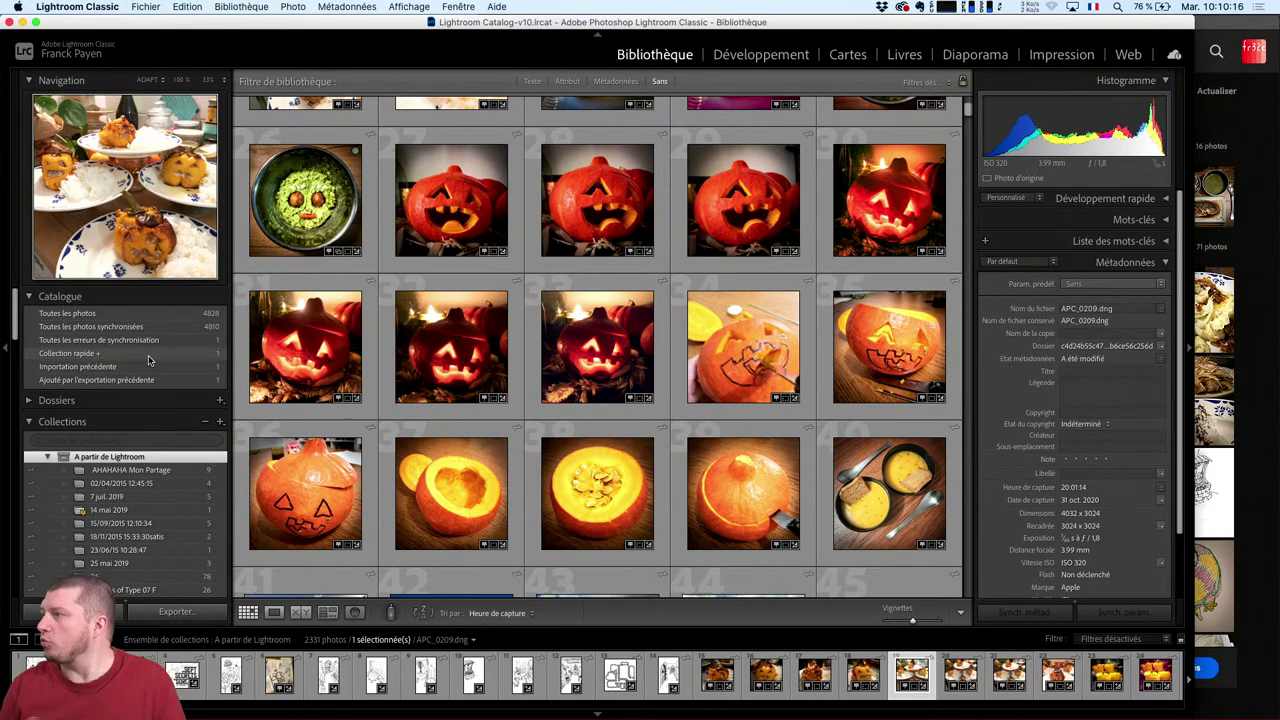
scroll(565, 362, "down", 3)
scroll(570, 365, "down", 10)
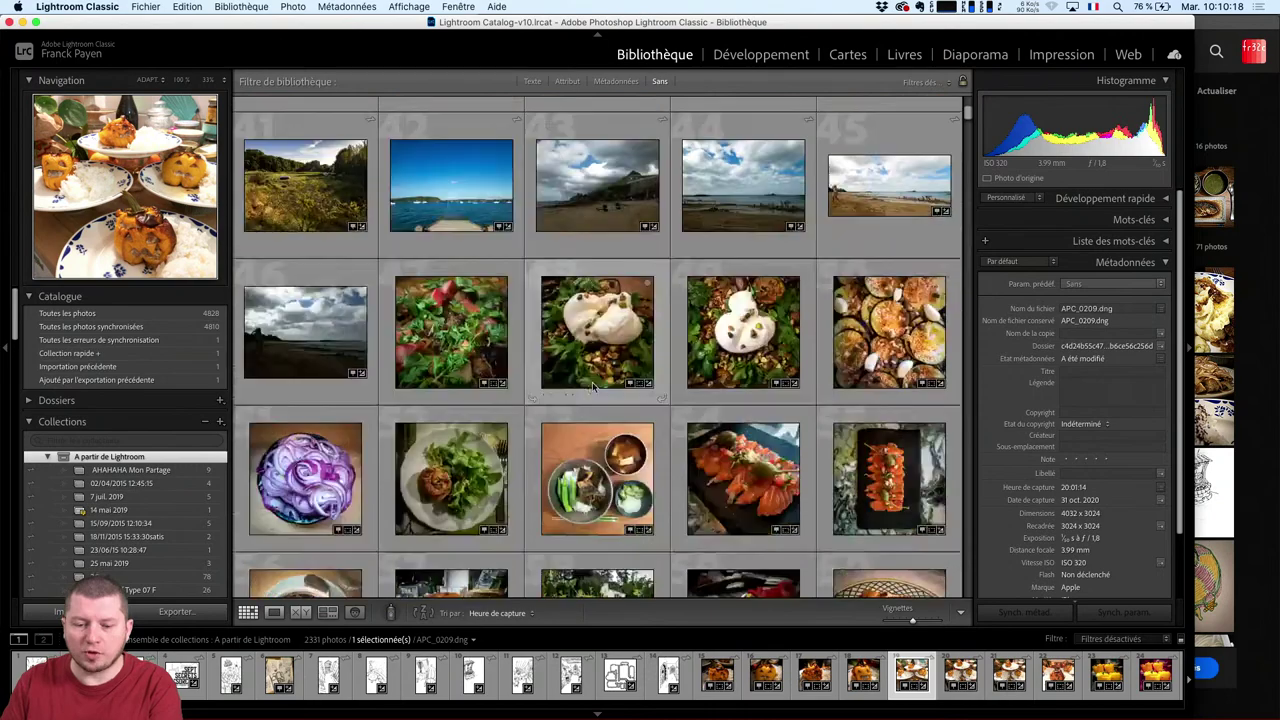
scroll(580, 370, "down", 10)
scroll(593, 380, "down", 10)
scroll(593, 380, "down", 2)
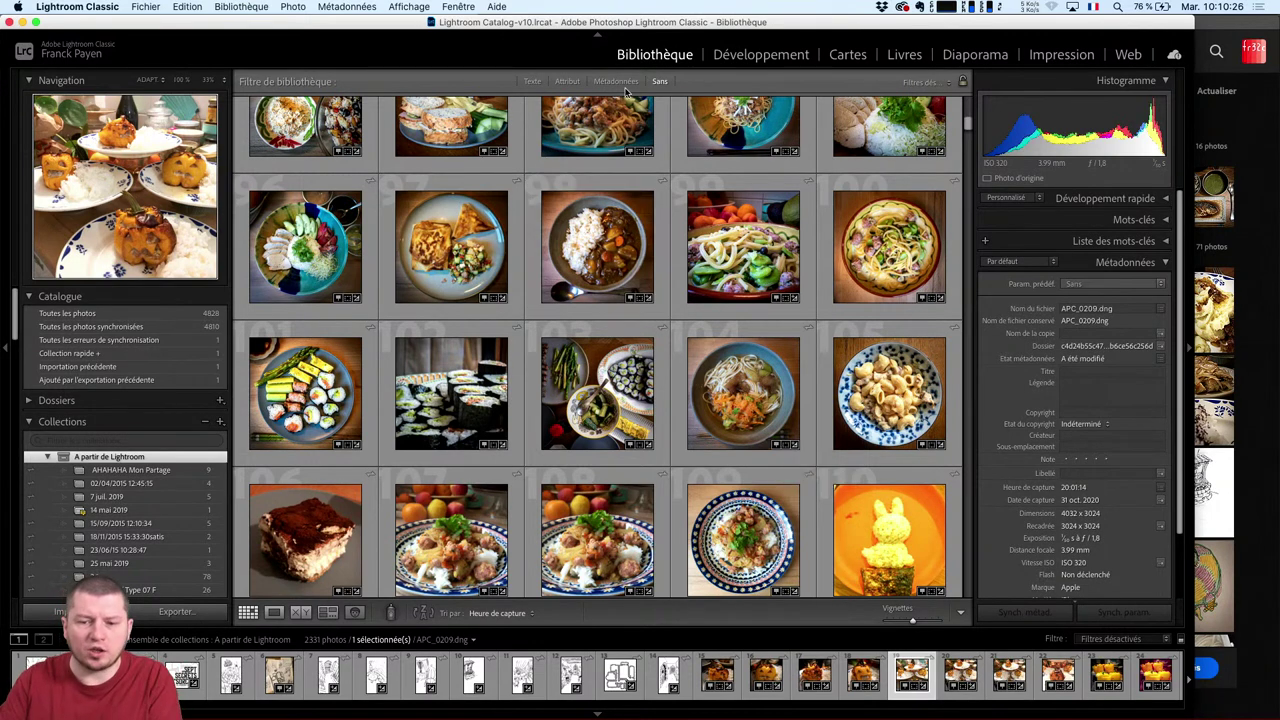
Open the Attribute filter, toggle grid extras with J, and show only flagged photos (252 of 2331).
left_click(567, 83)
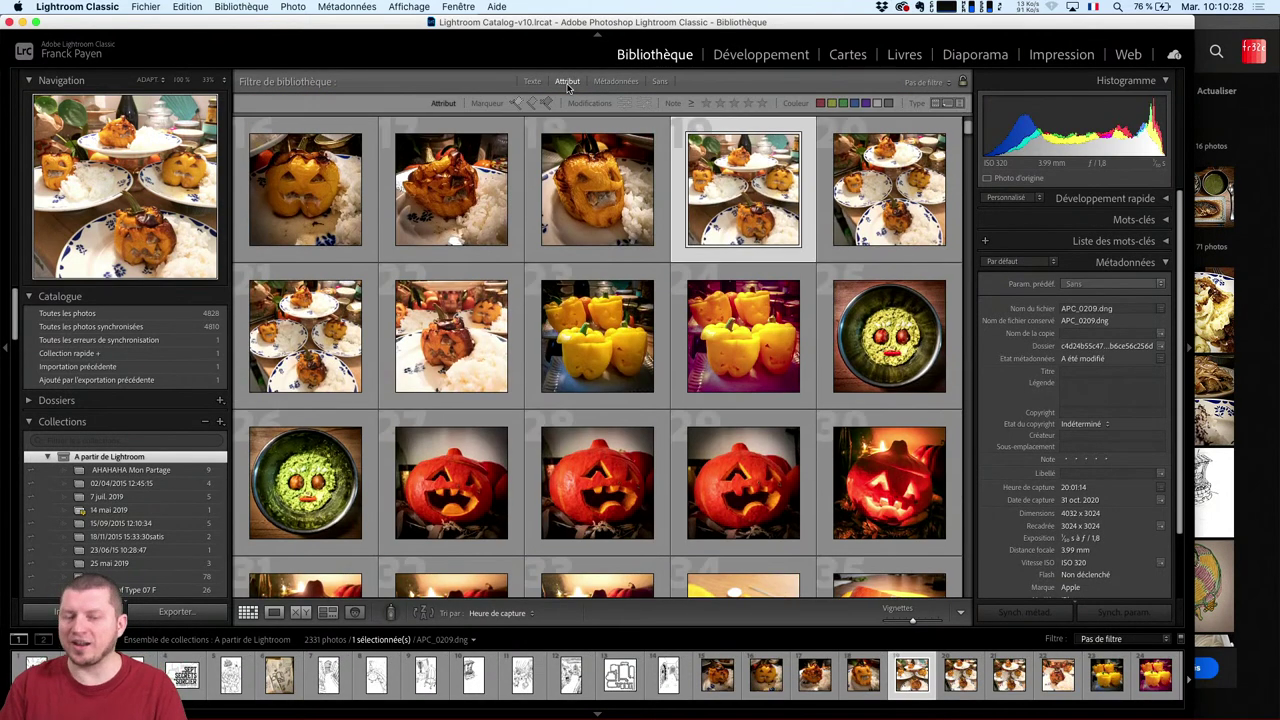
key("j")
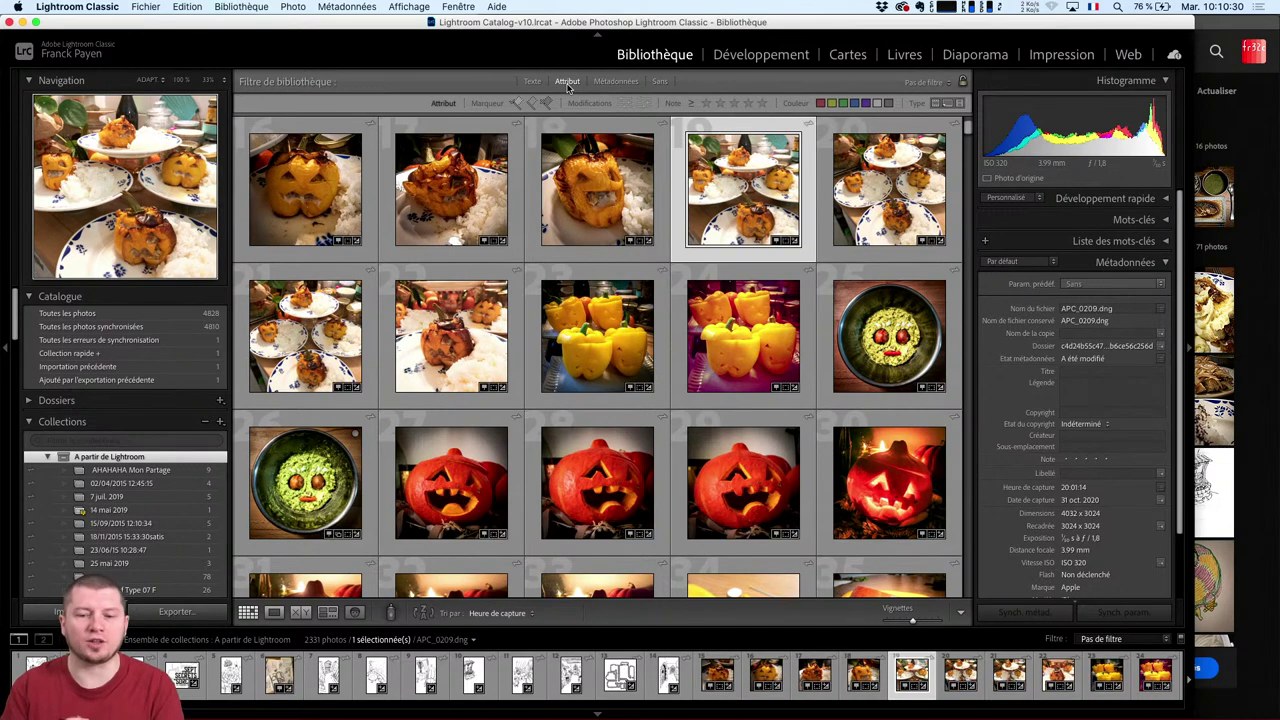
left_click(518, 104)
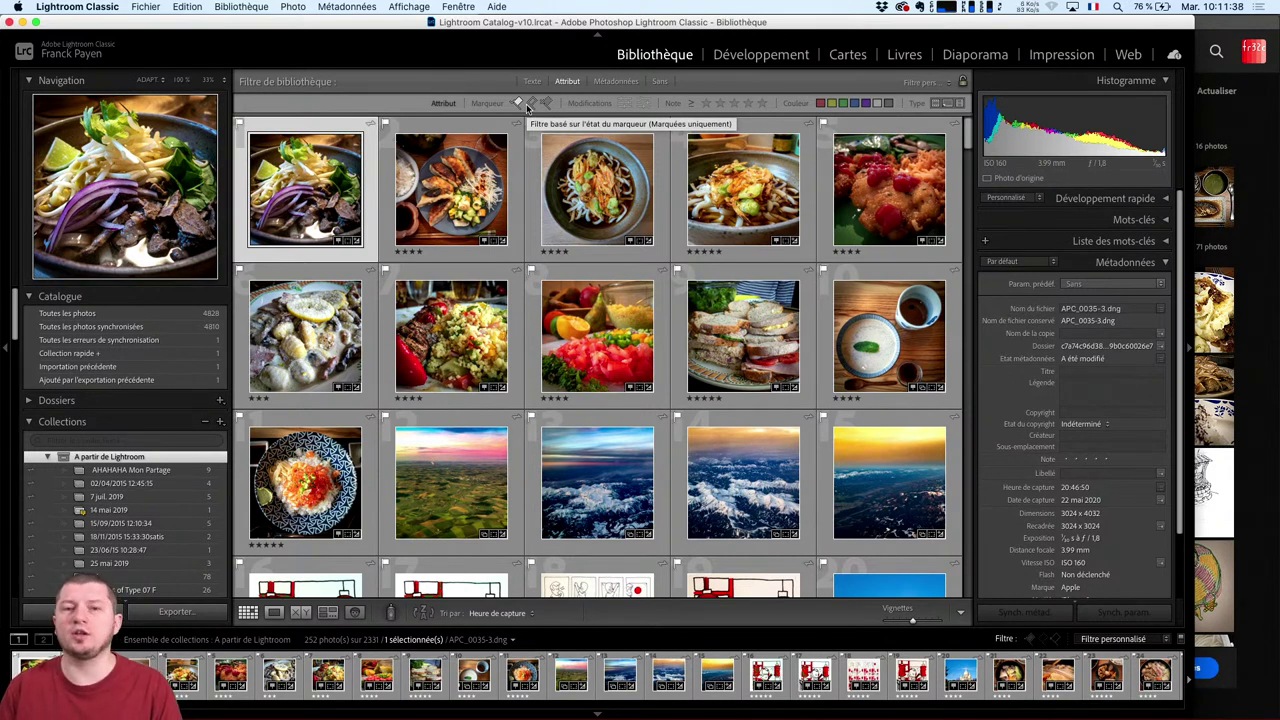
In a new Chrome tab, search Google for 'utiliser lightroom', correcting the misspelt query.
key("super+Tab")
key("super+Tab")
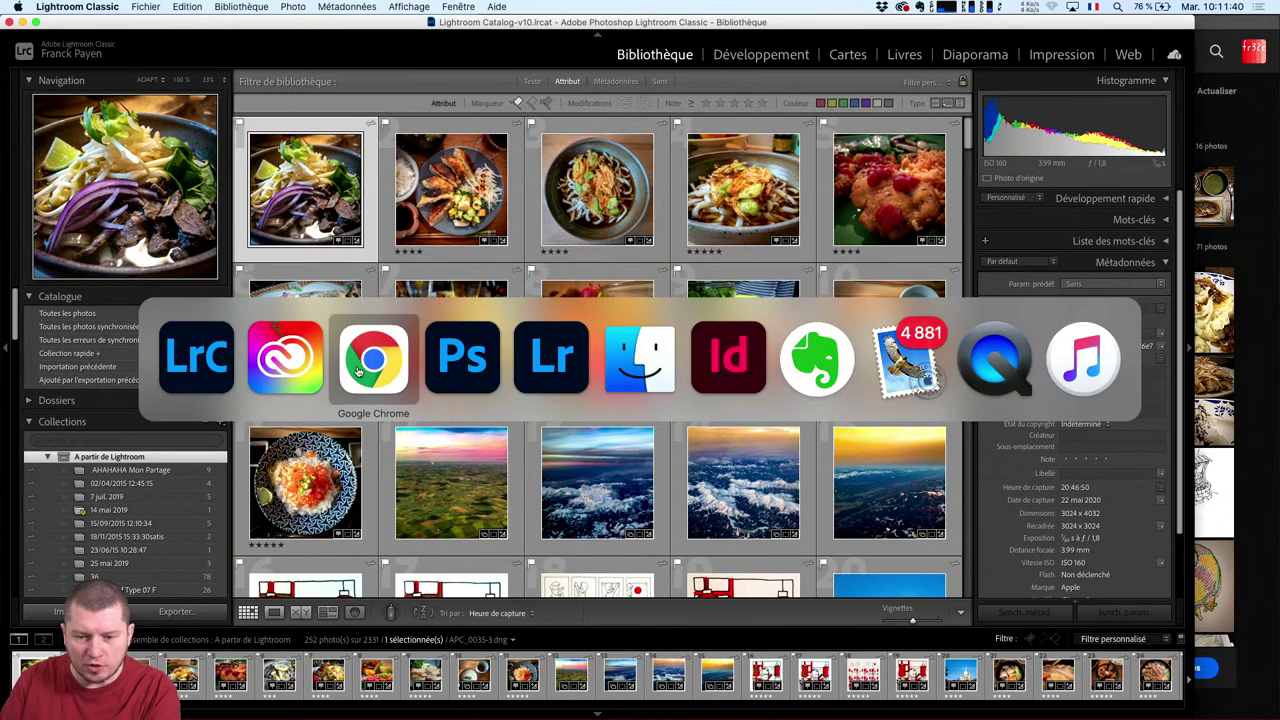
key("super+t")
type("uti")
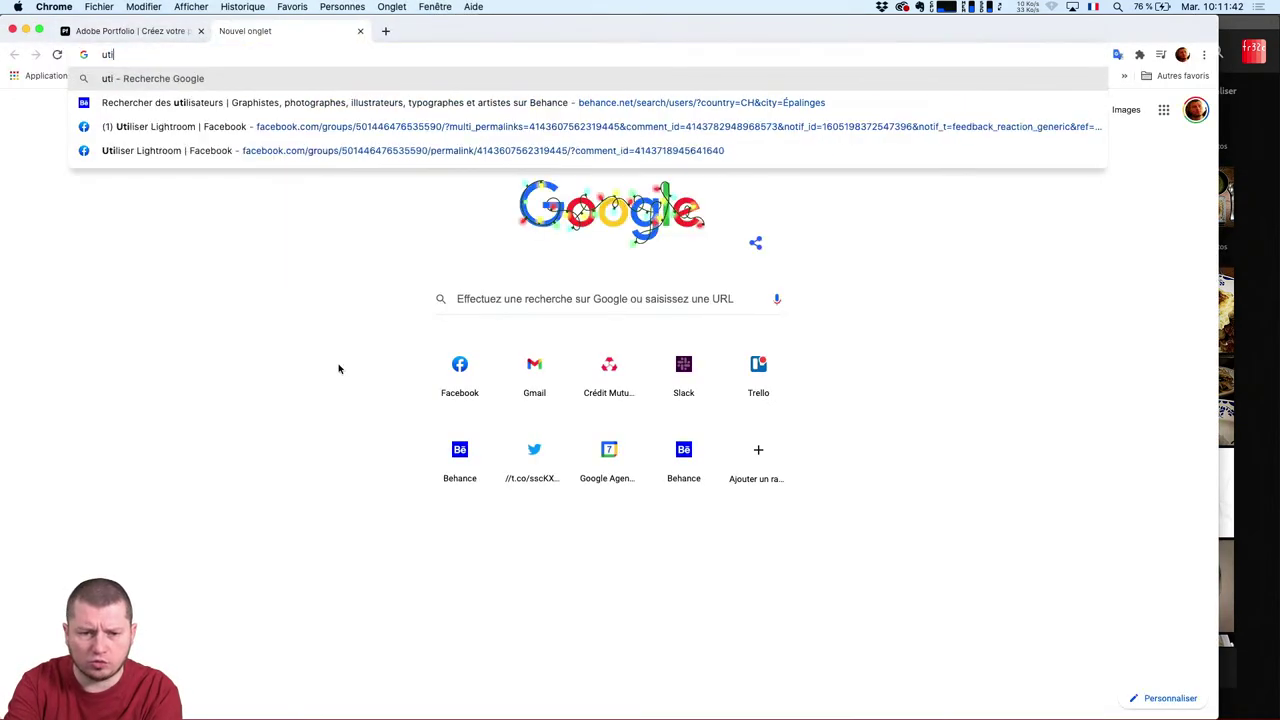
type("liser m")
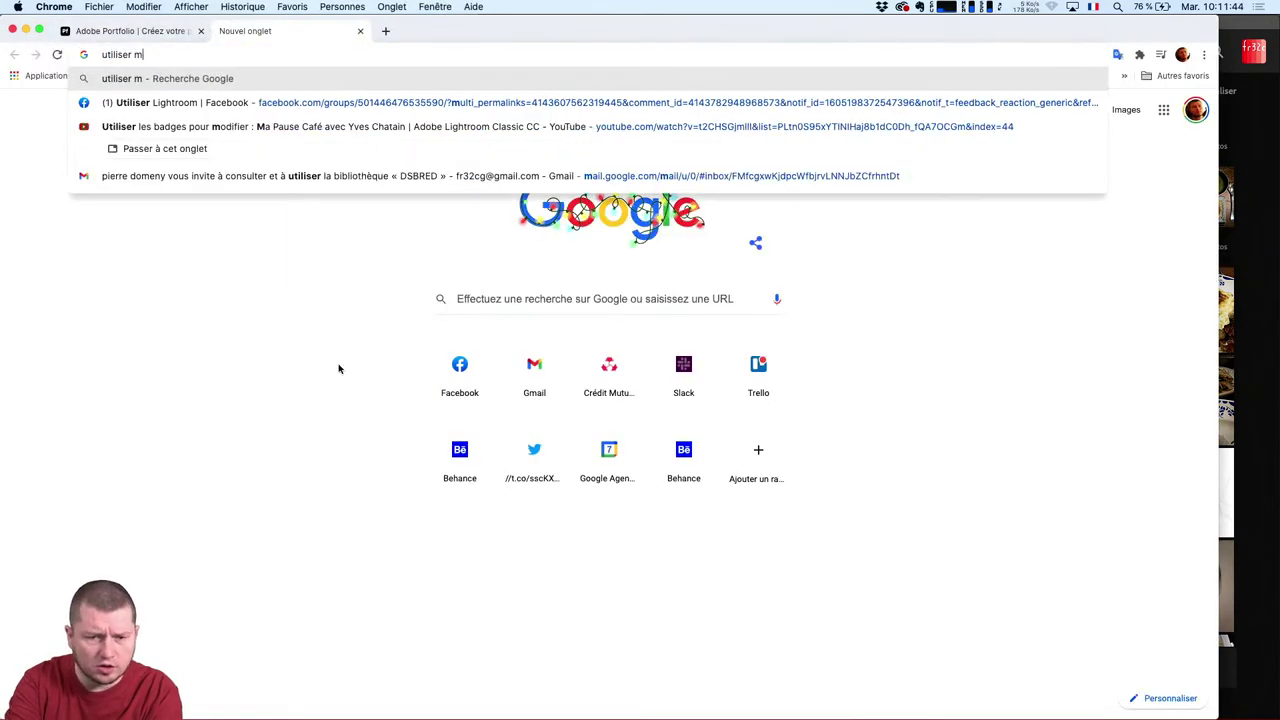
type("ightroo")
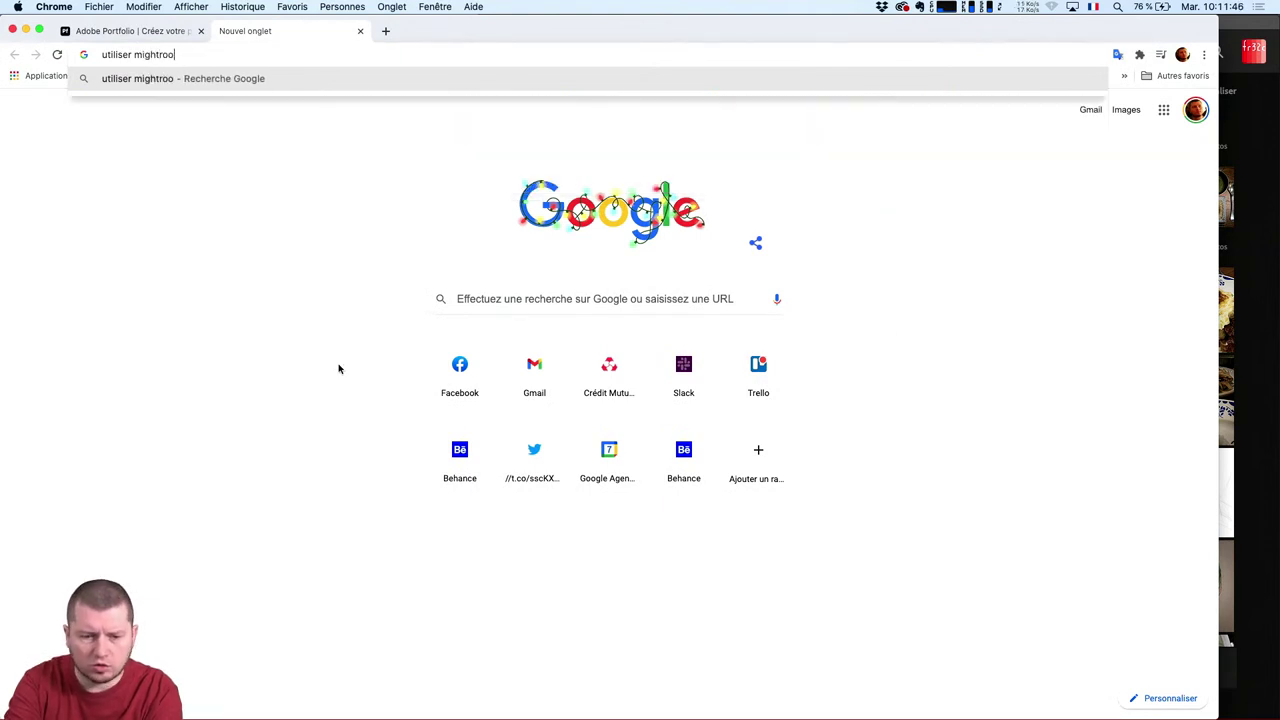
type("m")
key("Return")
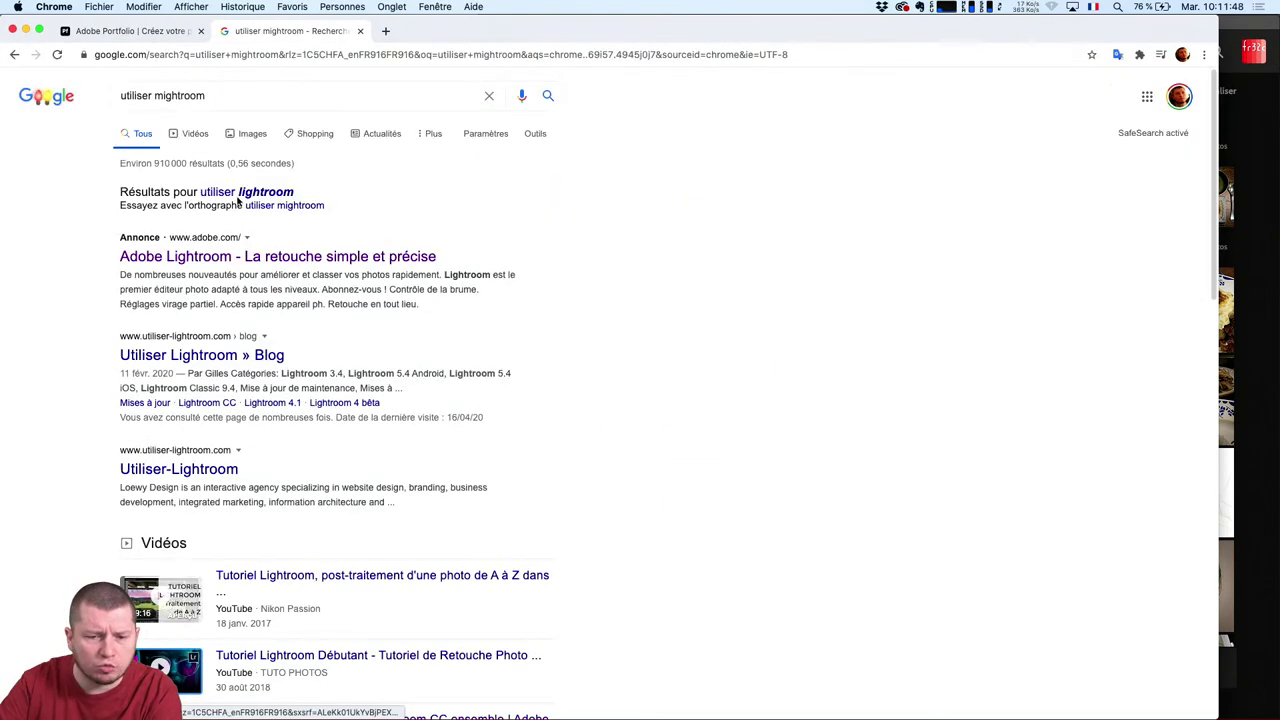
left_click(237, 191)
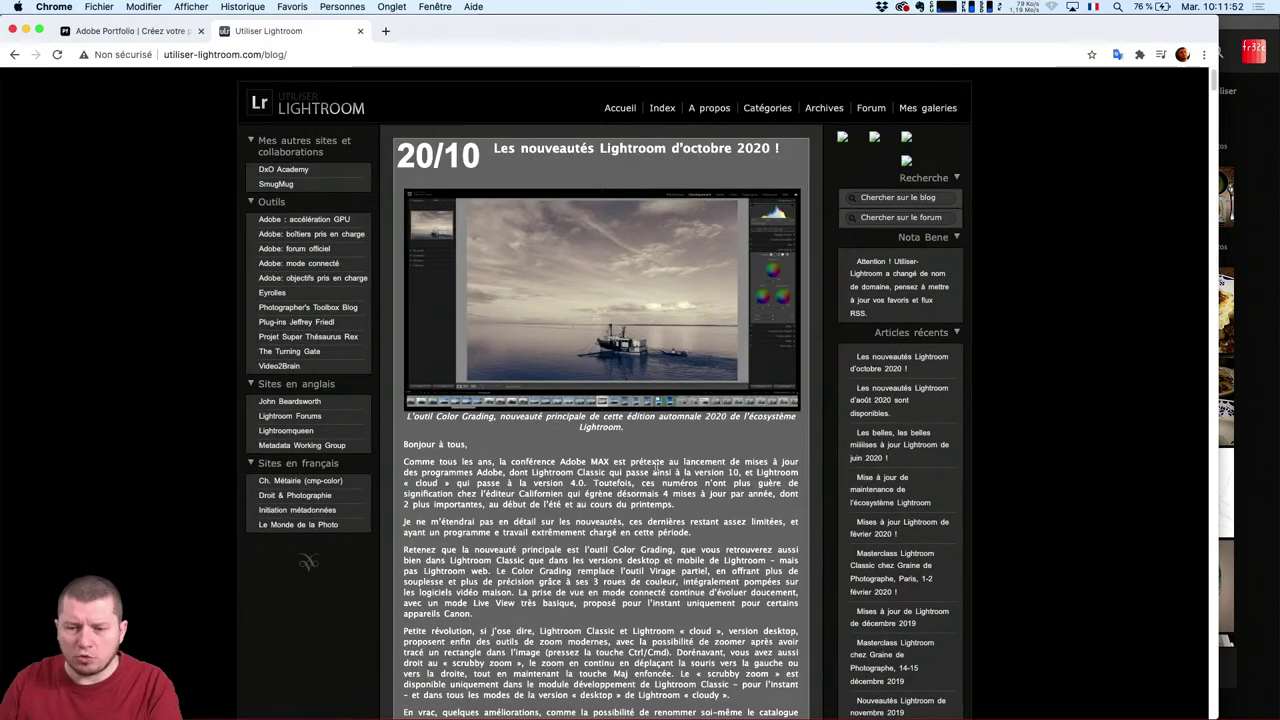
Scroll the utiliser-lightroom.com October 2020 new-features post, then start switching back to Lightroom Classic.
scroll(632, 447, "down", 3)
scroll(632, 447, "down", 5)
scroll(640, 463, "down", 5)
scroll(646, 486, "down", 5)
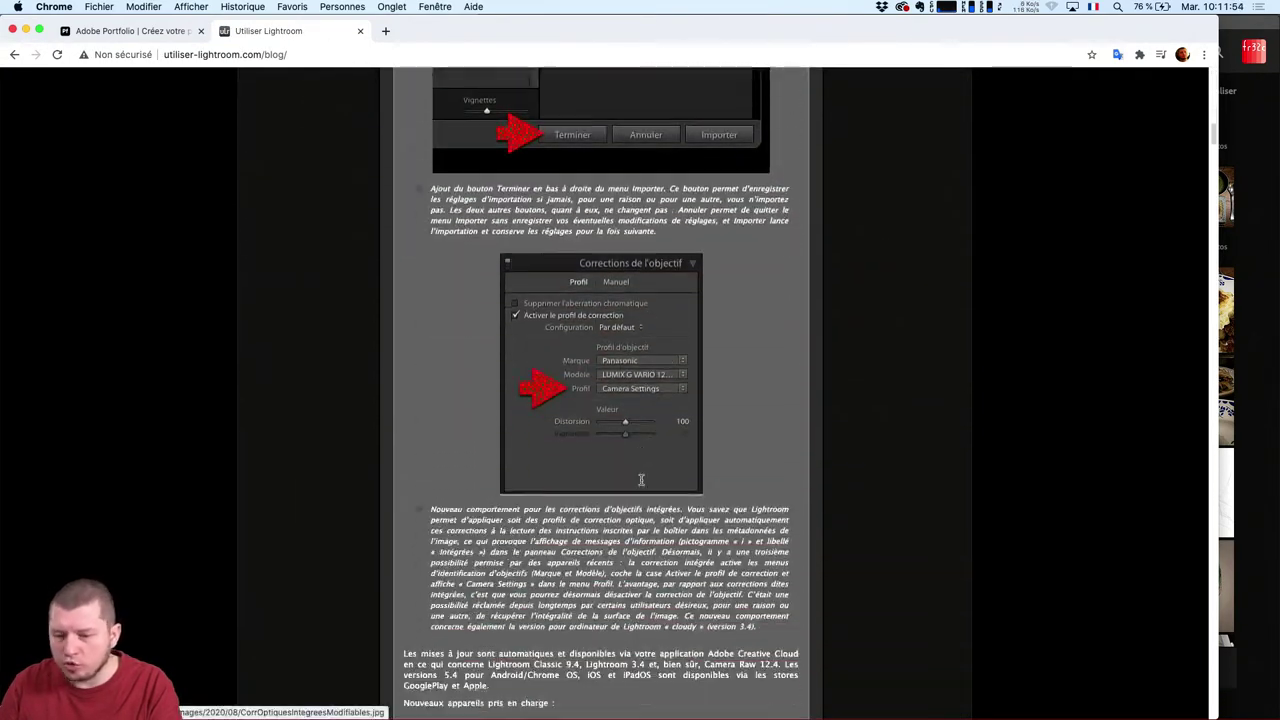
scroll(640, 431, "down", 3)
scroll(663, 475, "down", 5)
scroll(650, 400, "down", 1)
scroll(663, 409, "down", 1)
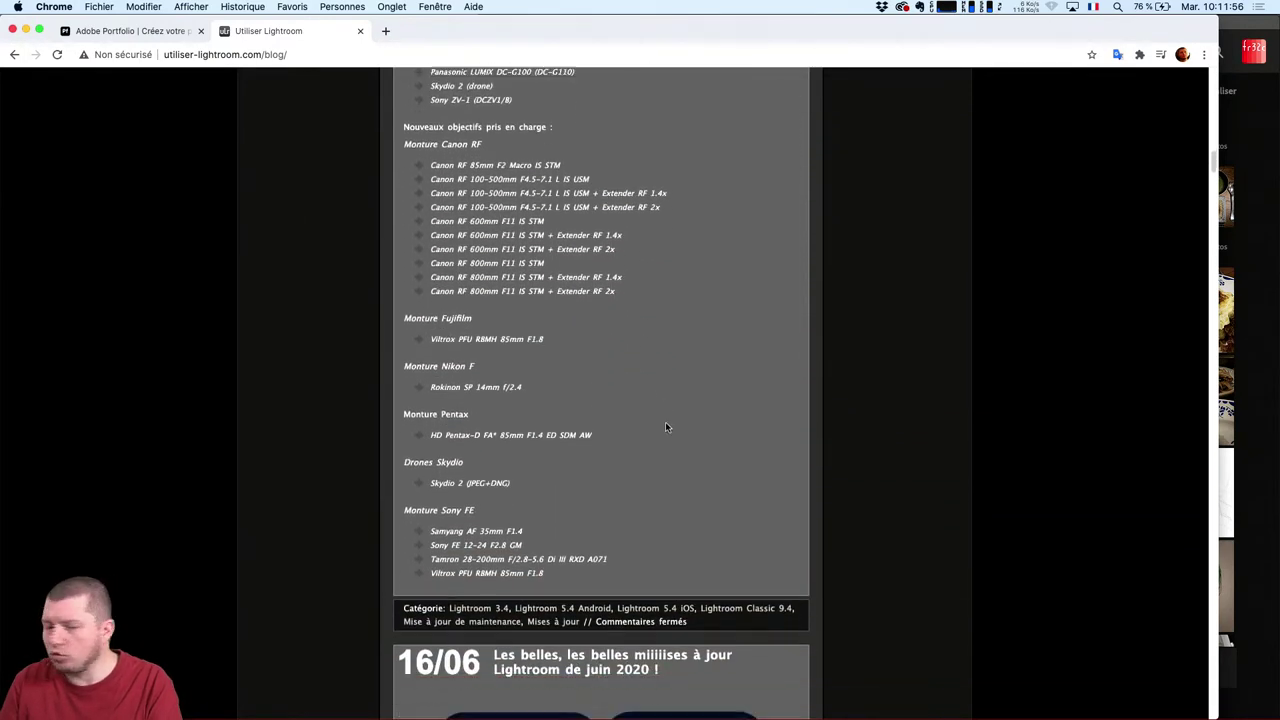
scroll(665, 421, "down", 3)
scroll(660, 480, "down", 2)
scroll(636, 552, "down", 3)
scroll(636, 552, "down", 3)
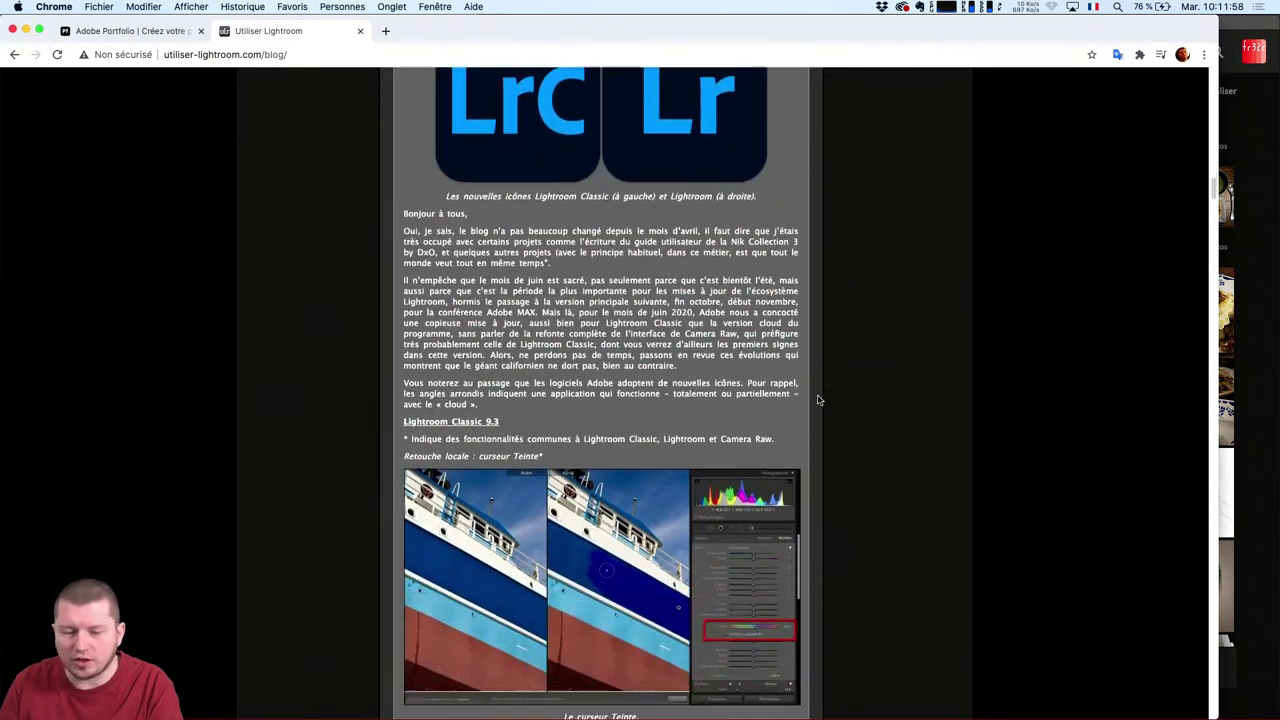
scroll(637, 614, "down", 5)
scroll(851, 503, "down", 5)
scroll(877, 563, "down", 3)
scroll(849, 491, "down", 1)
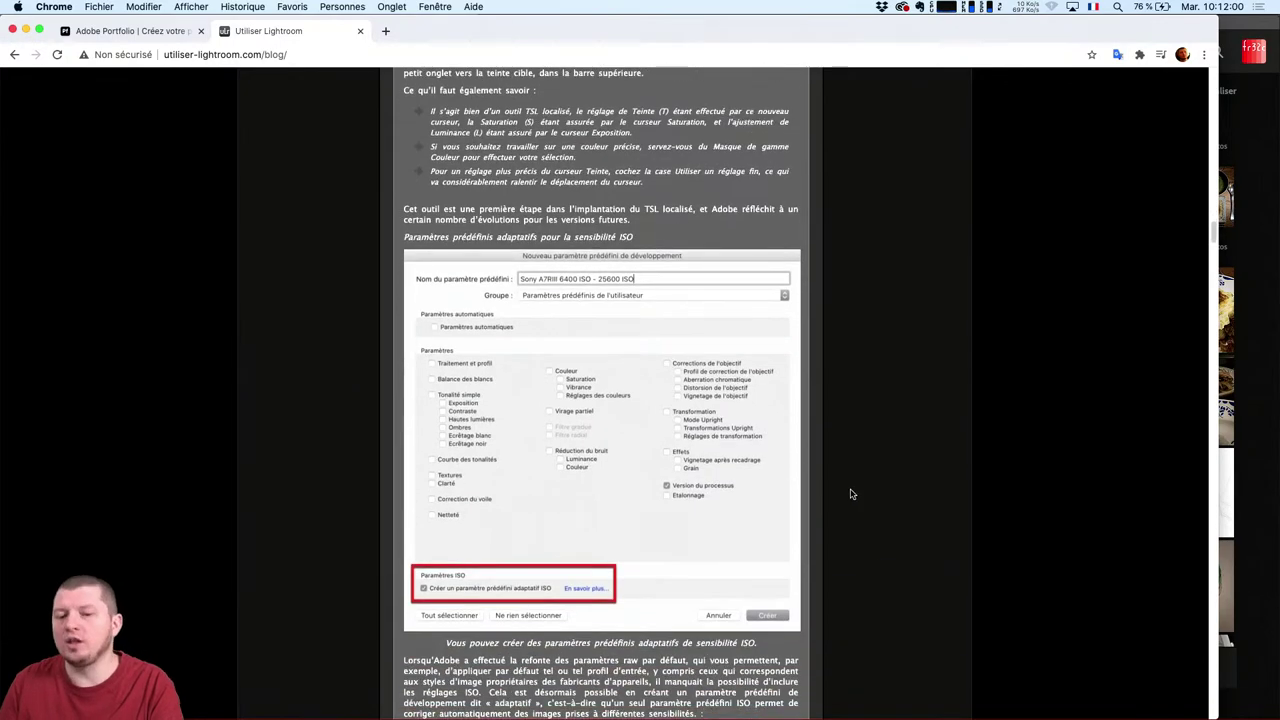
scroll(871, 520, "down", 5)
scroll(871, 520, "up", 10)
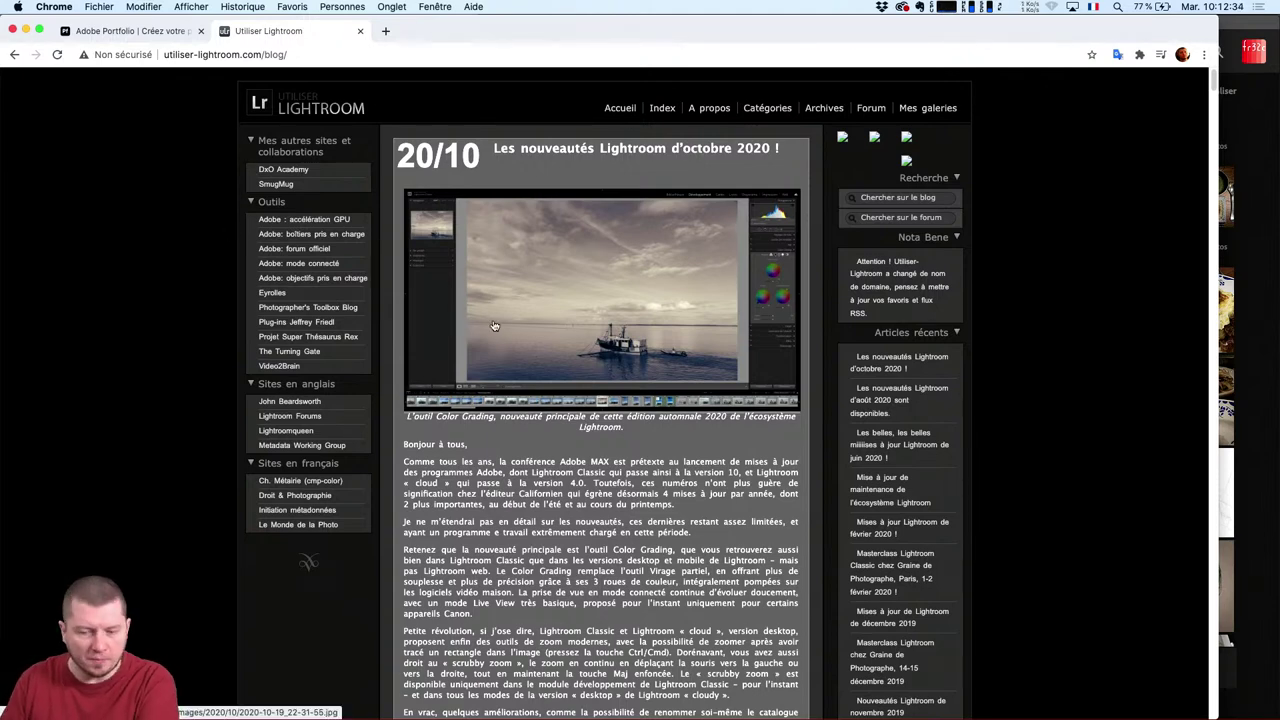
key("super+Tab")
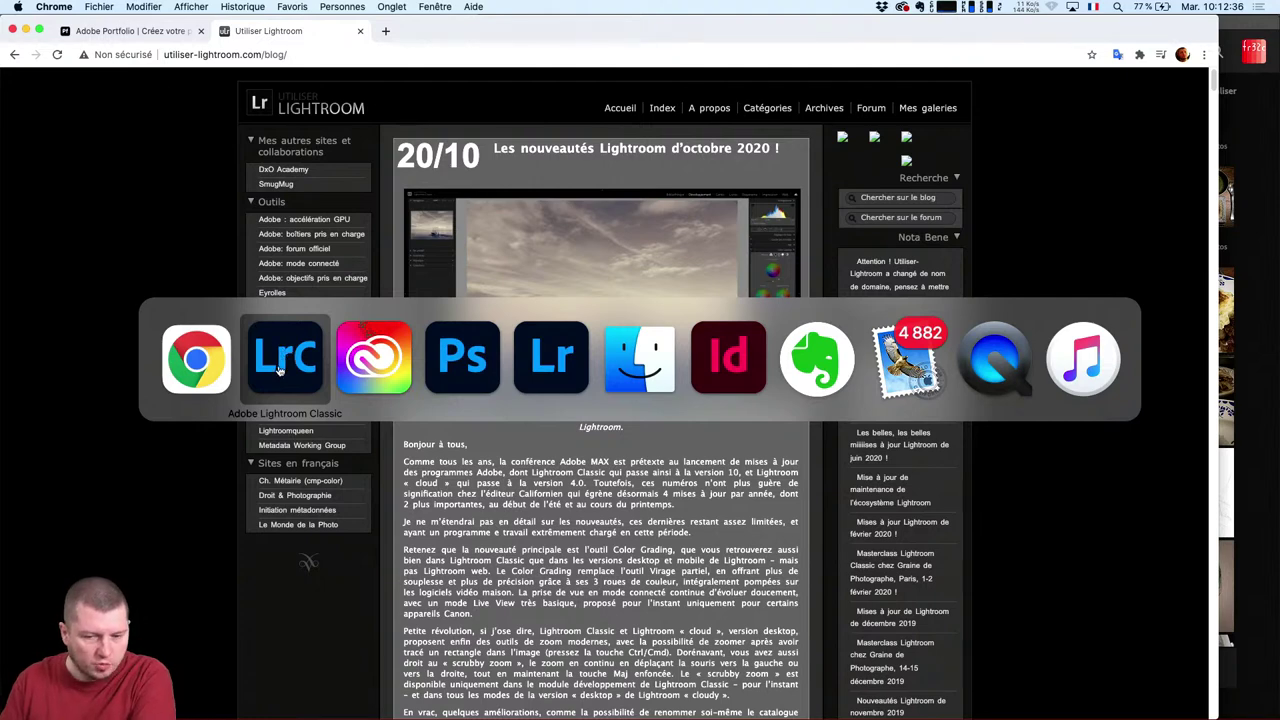
Try the red and yellow colour-label filters, then filter to five-star photos.
left_click(282, 370)
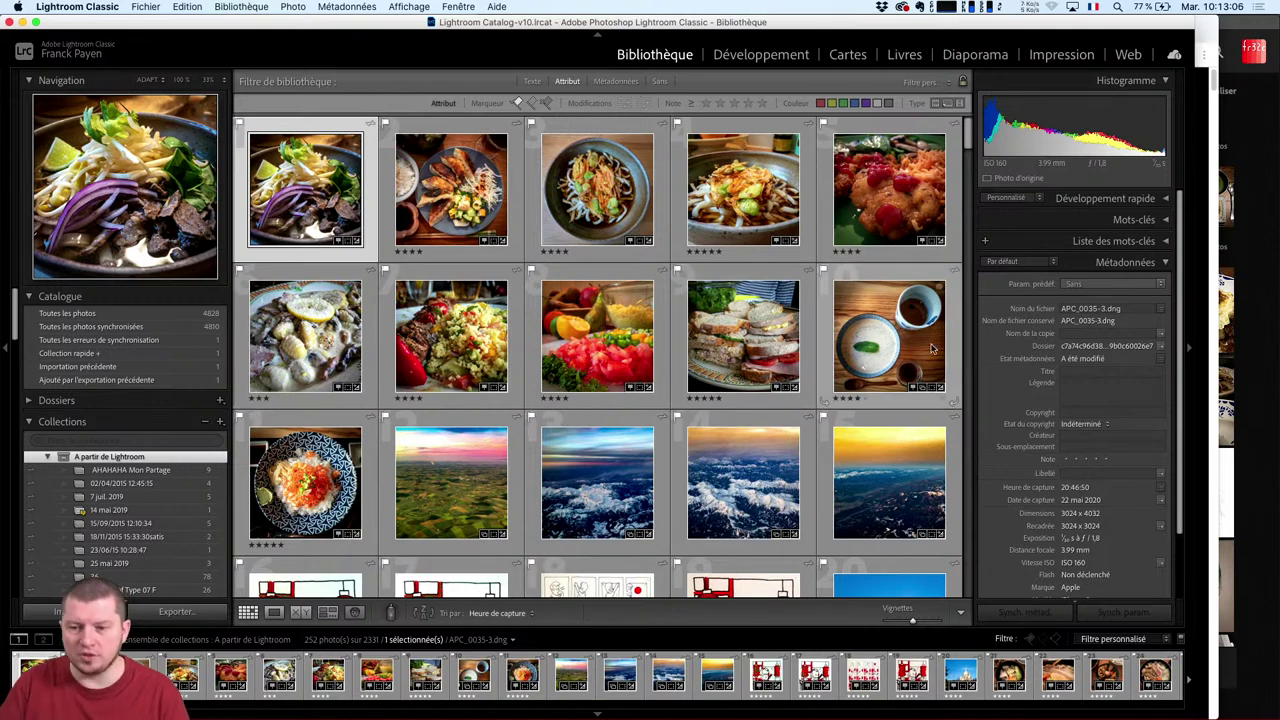
left_click(820, 103)
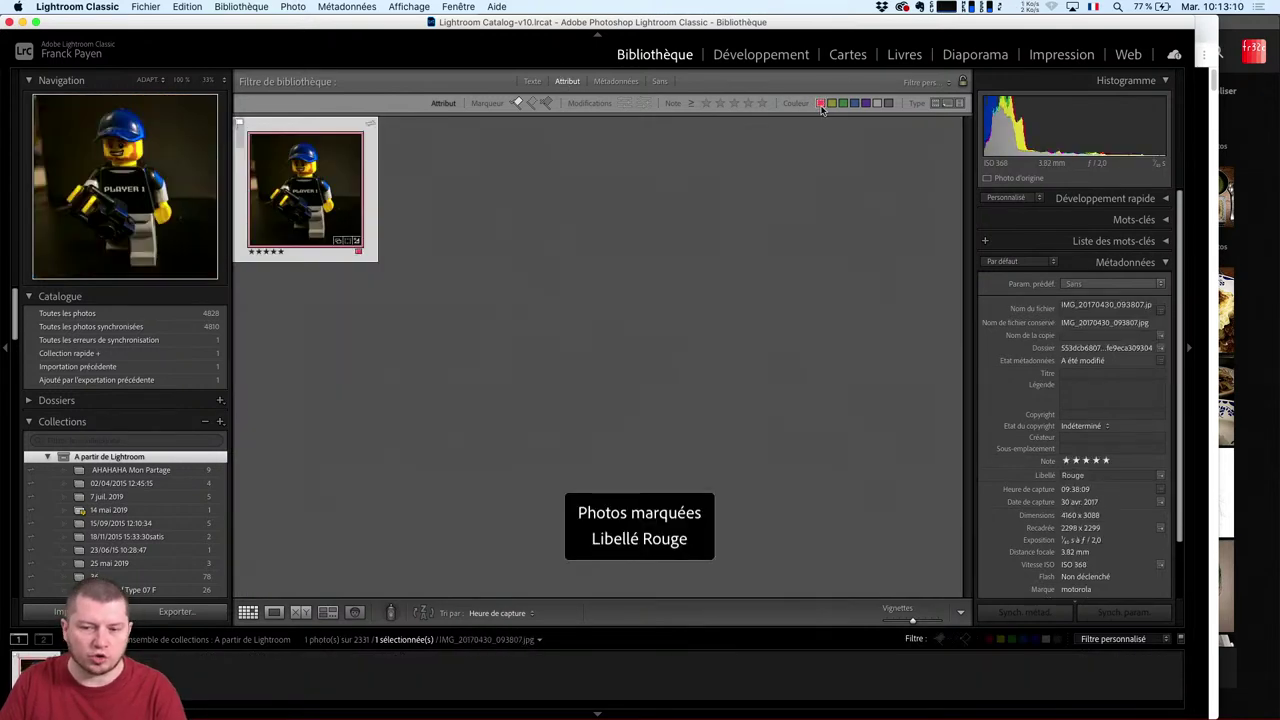
left_click(831, 103)
left_click(831, 103)
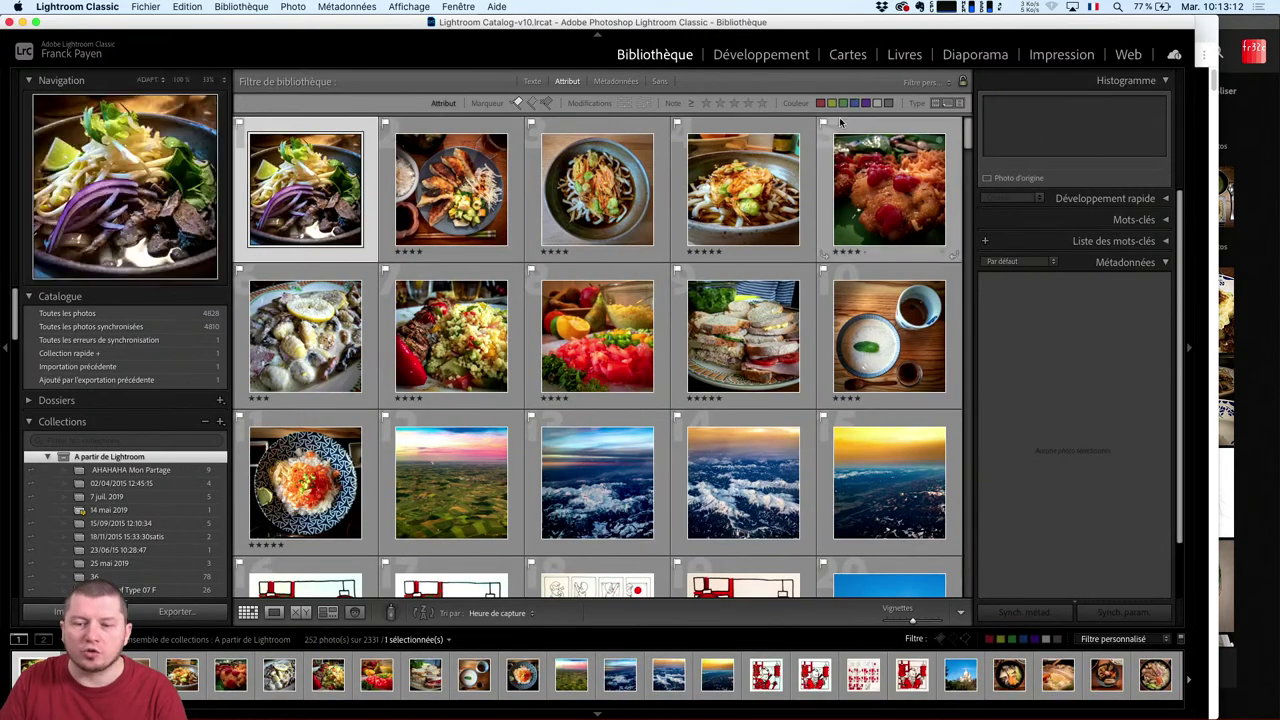
left_click(758, 100)
Browse the five-star results and select the railway platform photo.
scroll(797, 441, "down", 3)
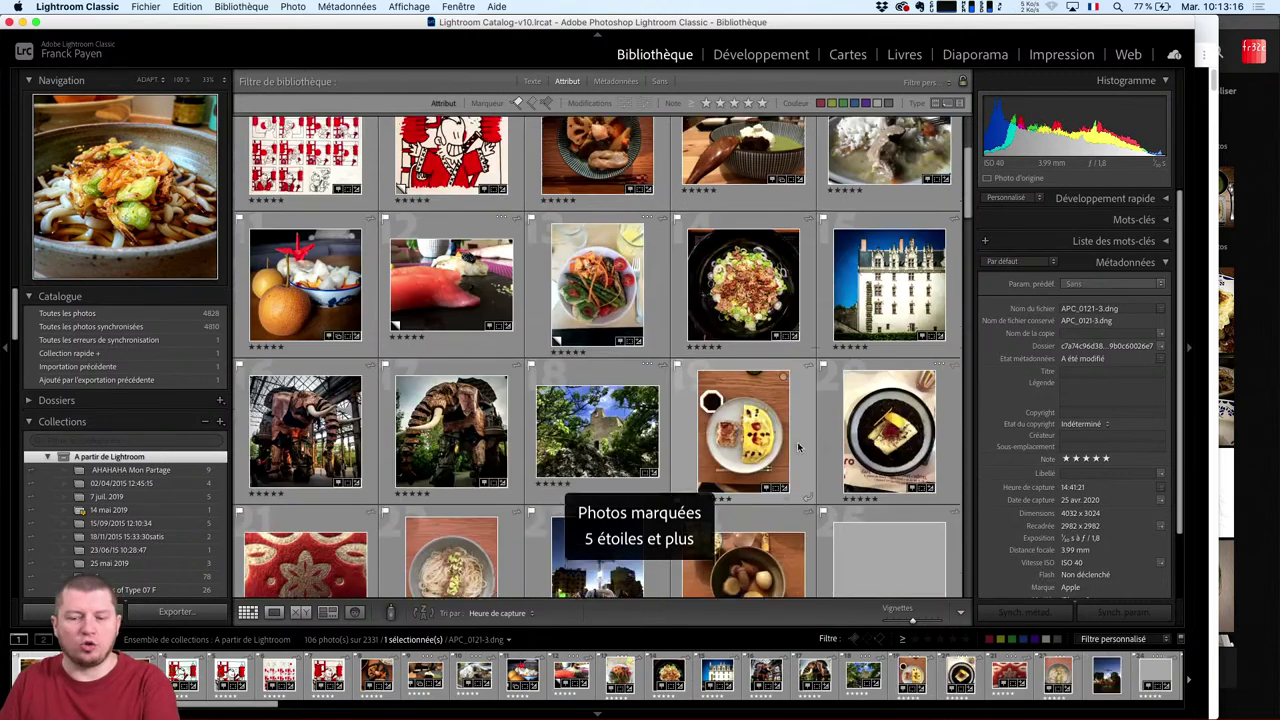
scroll(797, 441, "down", 4)
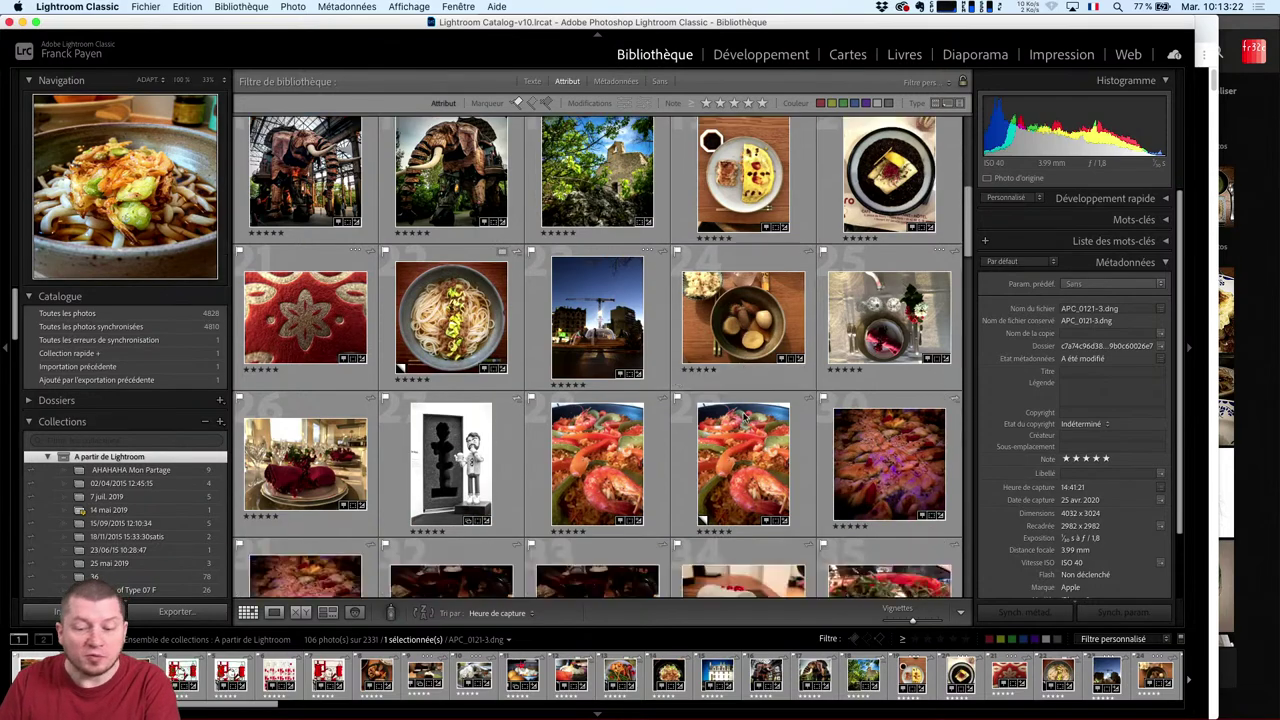
scroll(740, 318, "down", 4)
scroll(740, 318, "up", 10)
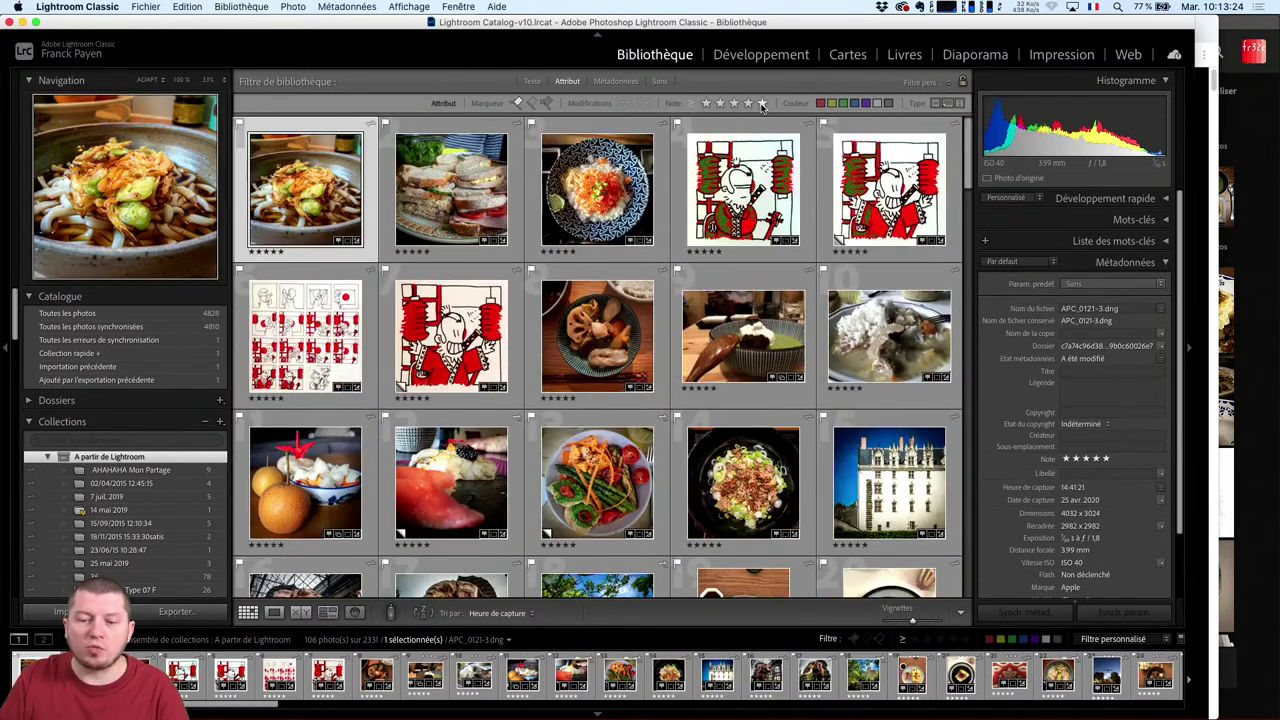
mouse_move(305, 190)
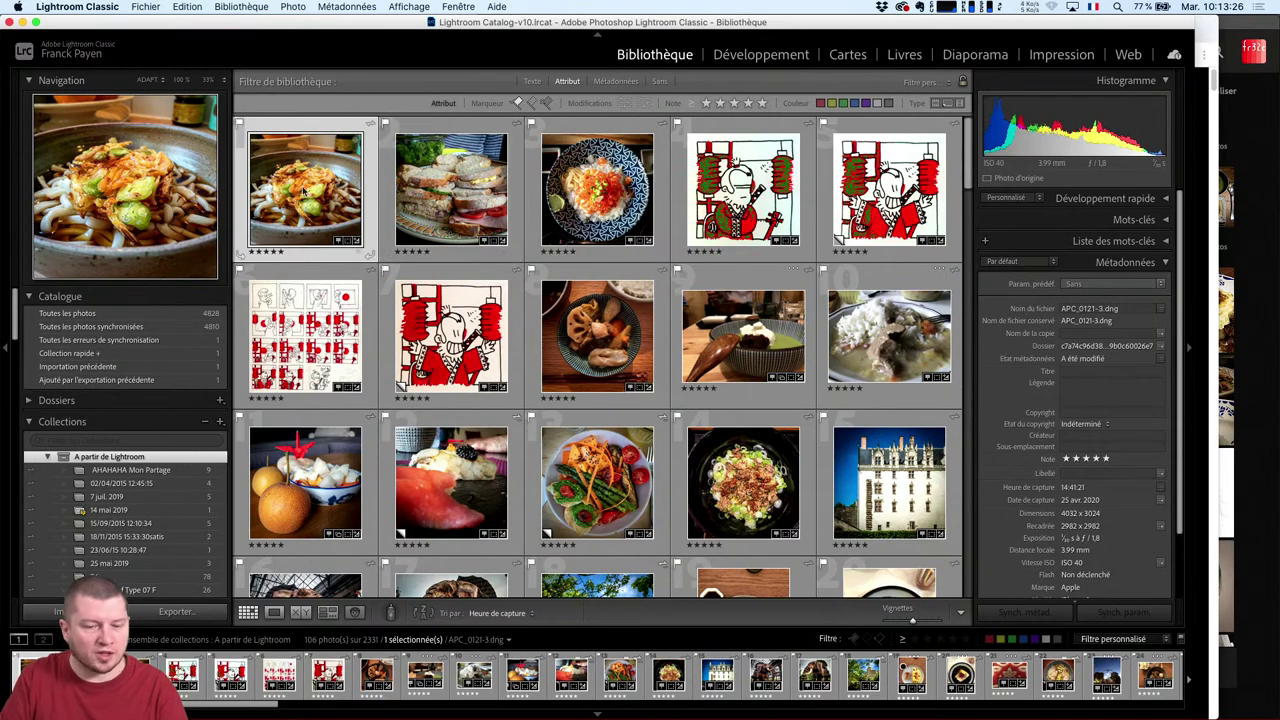
mouse_move(968, 145)
left_mouse_down()
mouse_move(975, 390)
mouse_move(944, 577)
left_mouse_up()
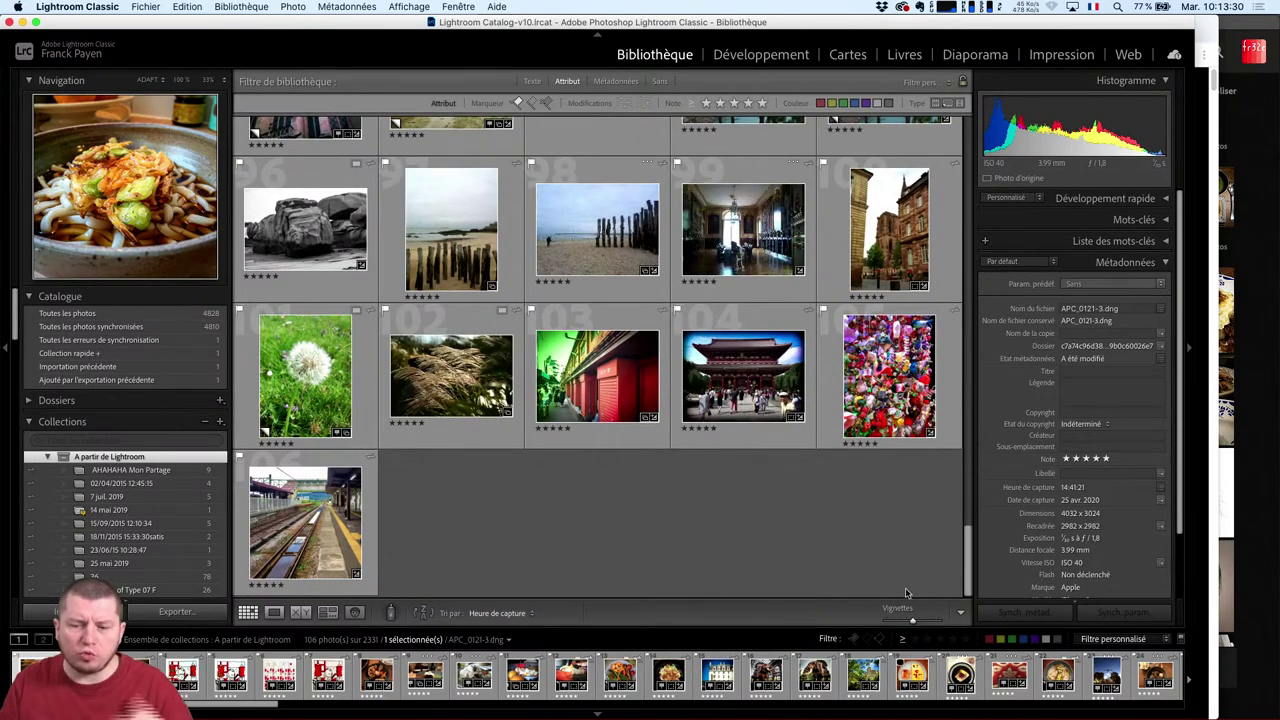
left_click(345, 515)
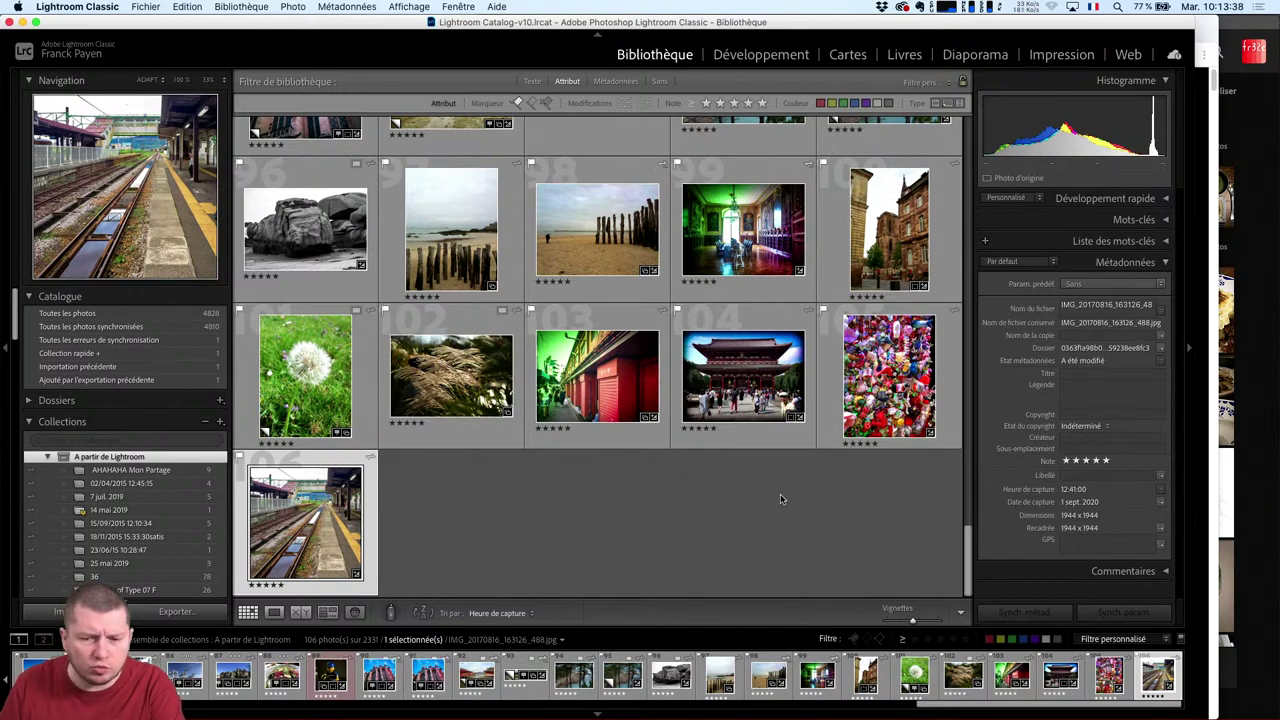
Widen then clear the star rating filter, and show only the unflagged photos.
scroll(800, 494, "up", 2)
scroll(822, 495, "up", 3)
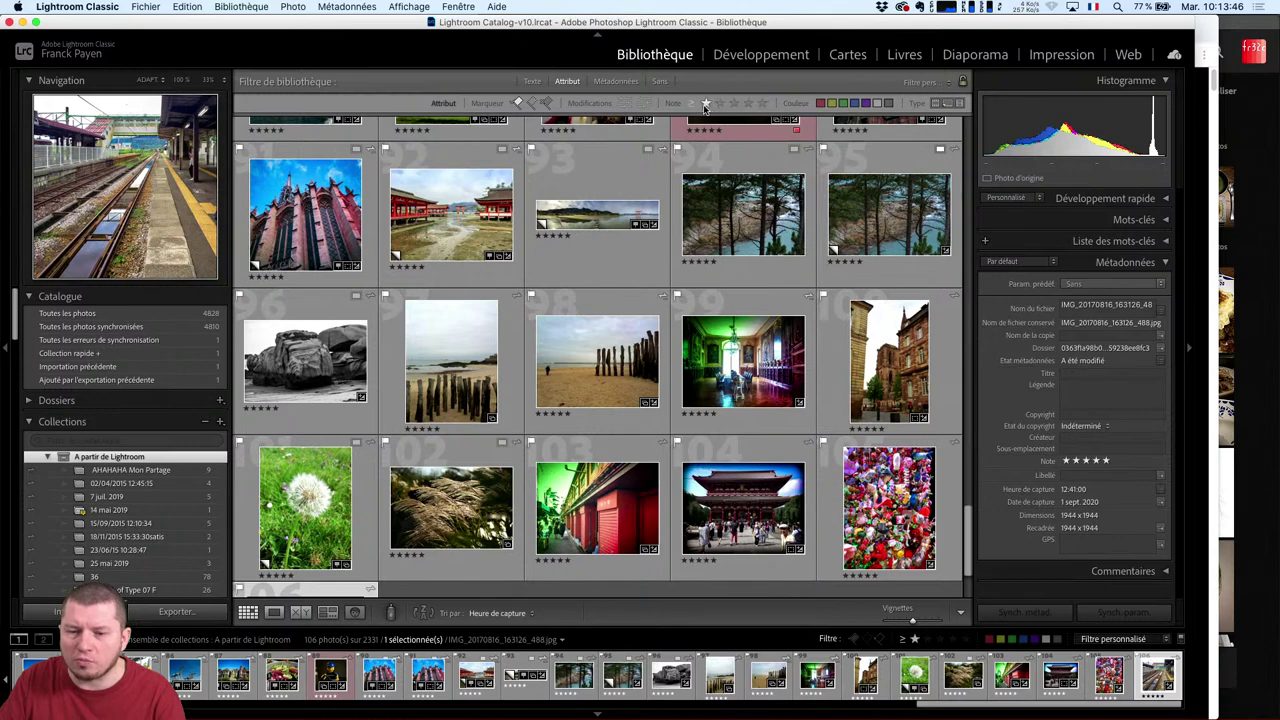
left_click(708, 103)
left_click(704, 103)
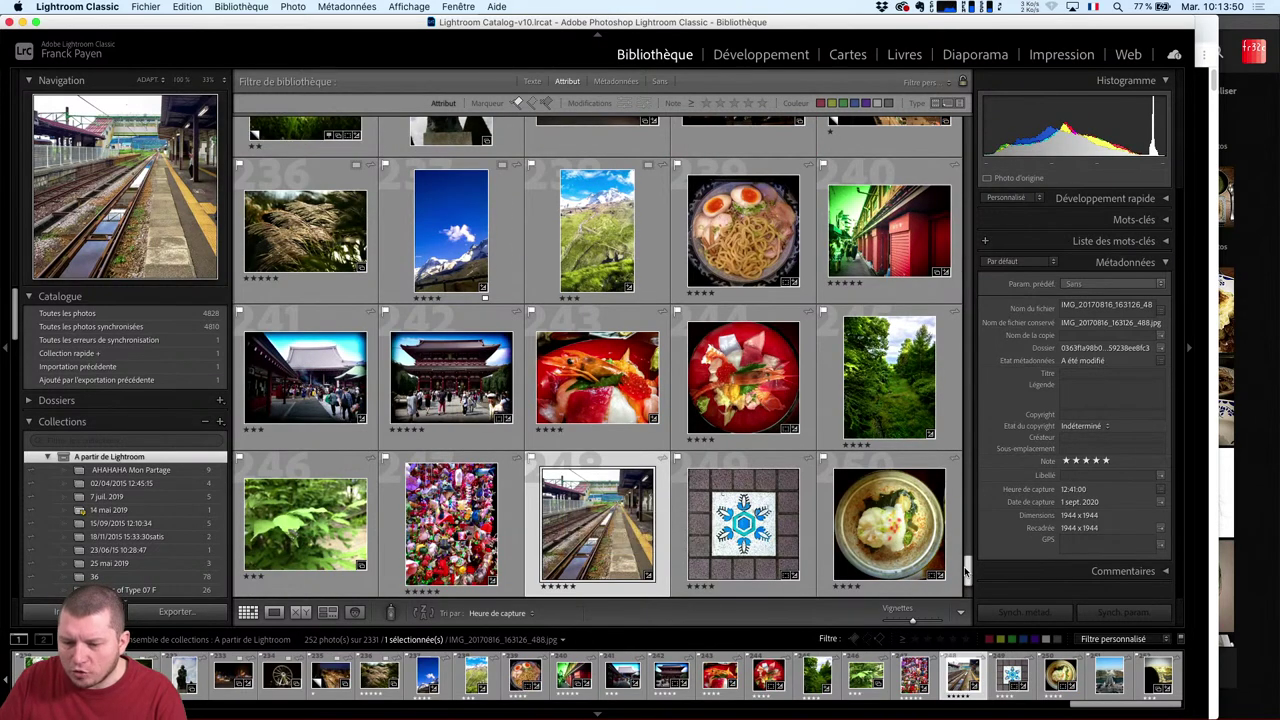
scroll(905, 564, "down", 2)
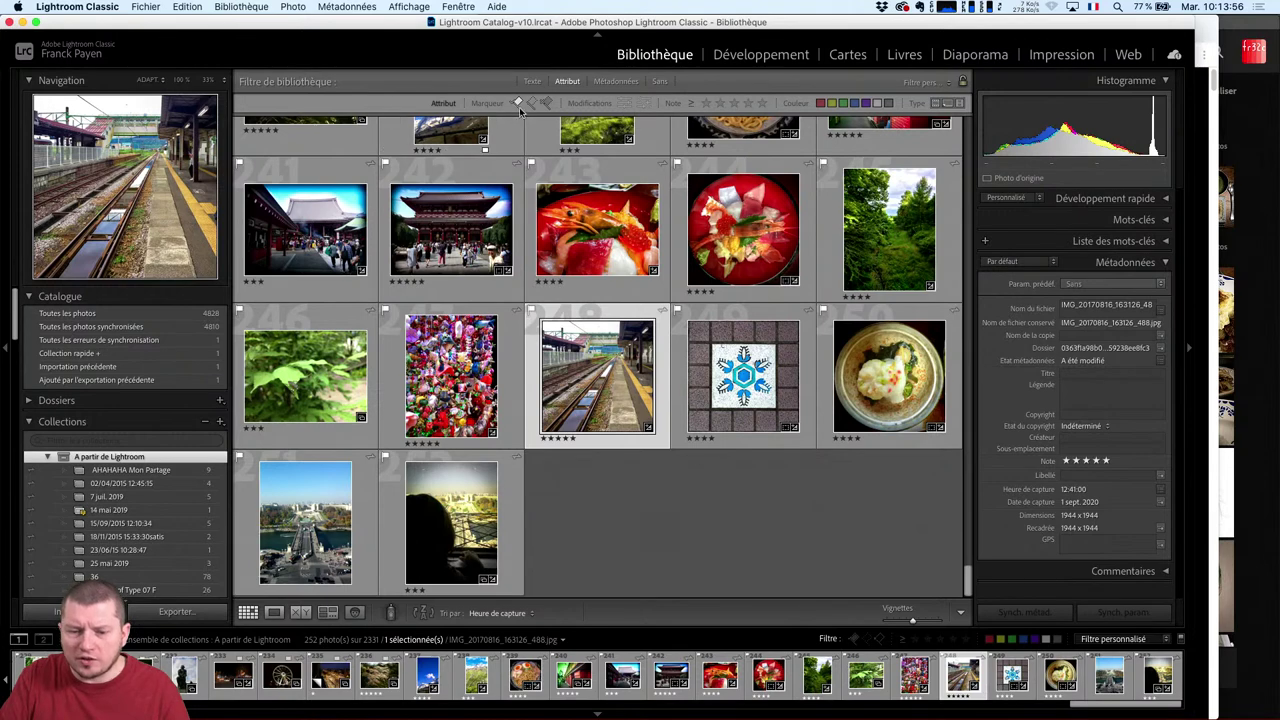
left_click(498, 506)
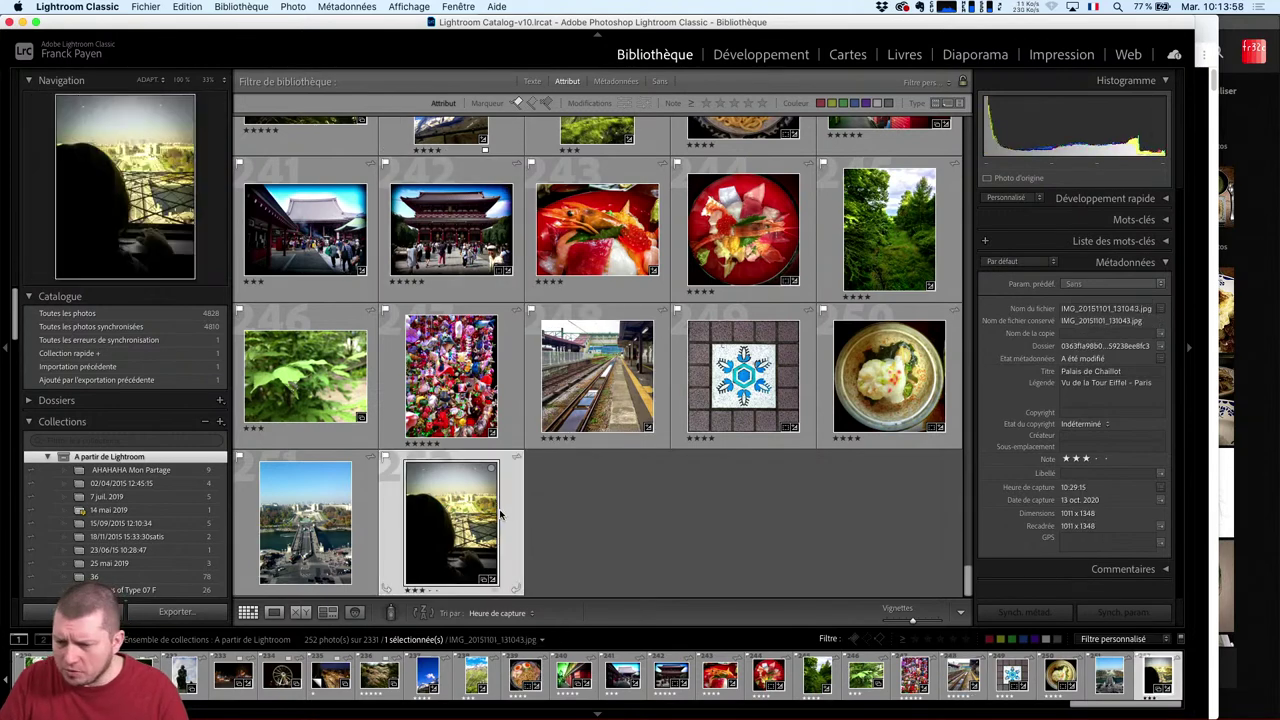
left_click(518, 103)
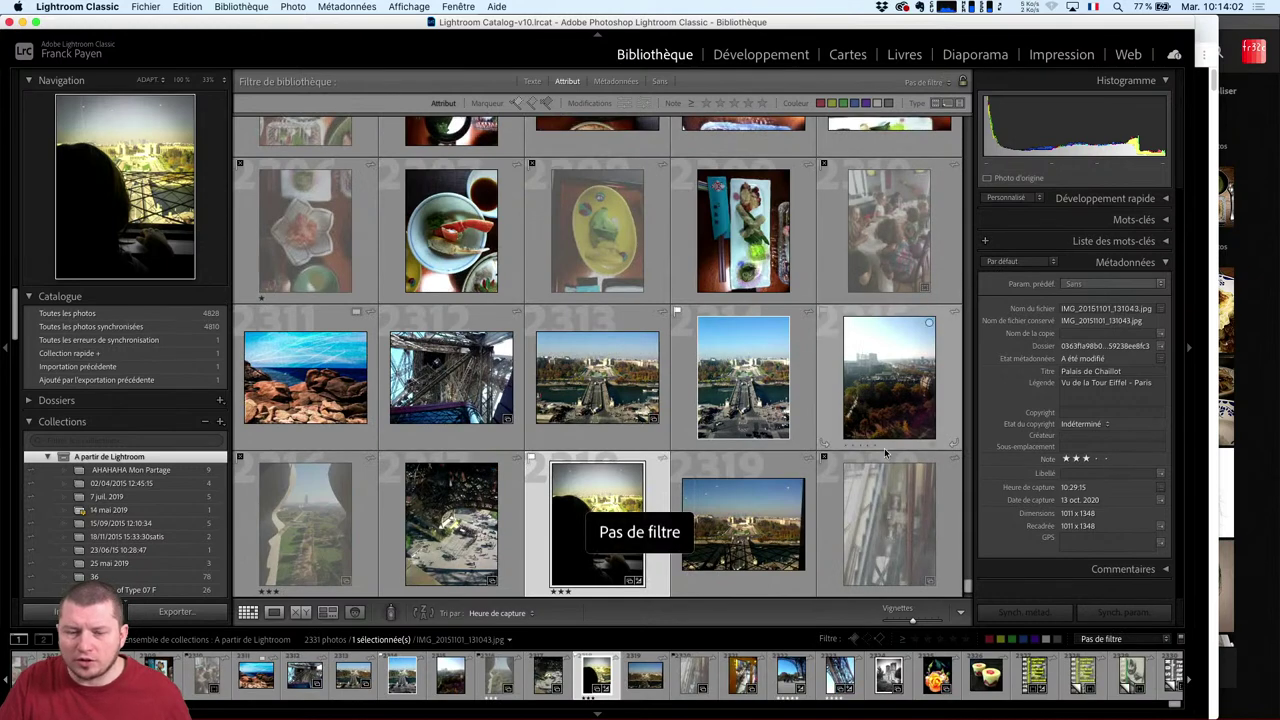
left_click(518, 104)
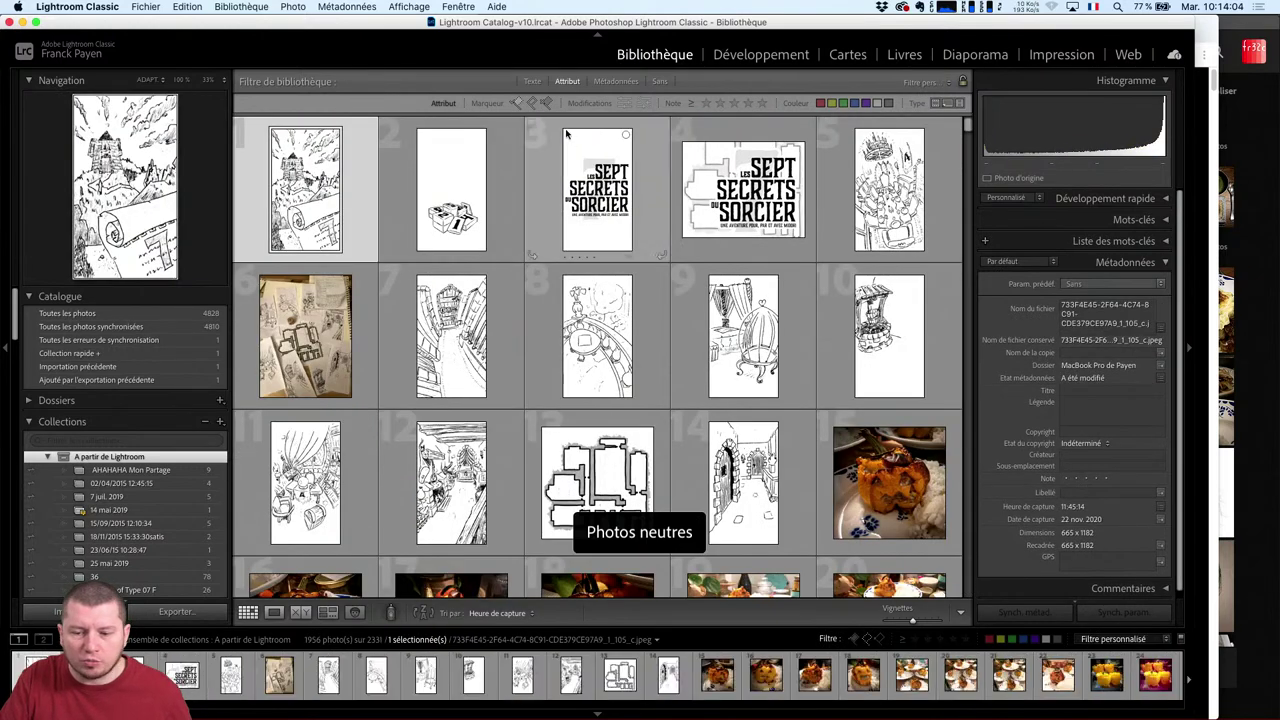
left_click_drag(968, 128, 968, 592)
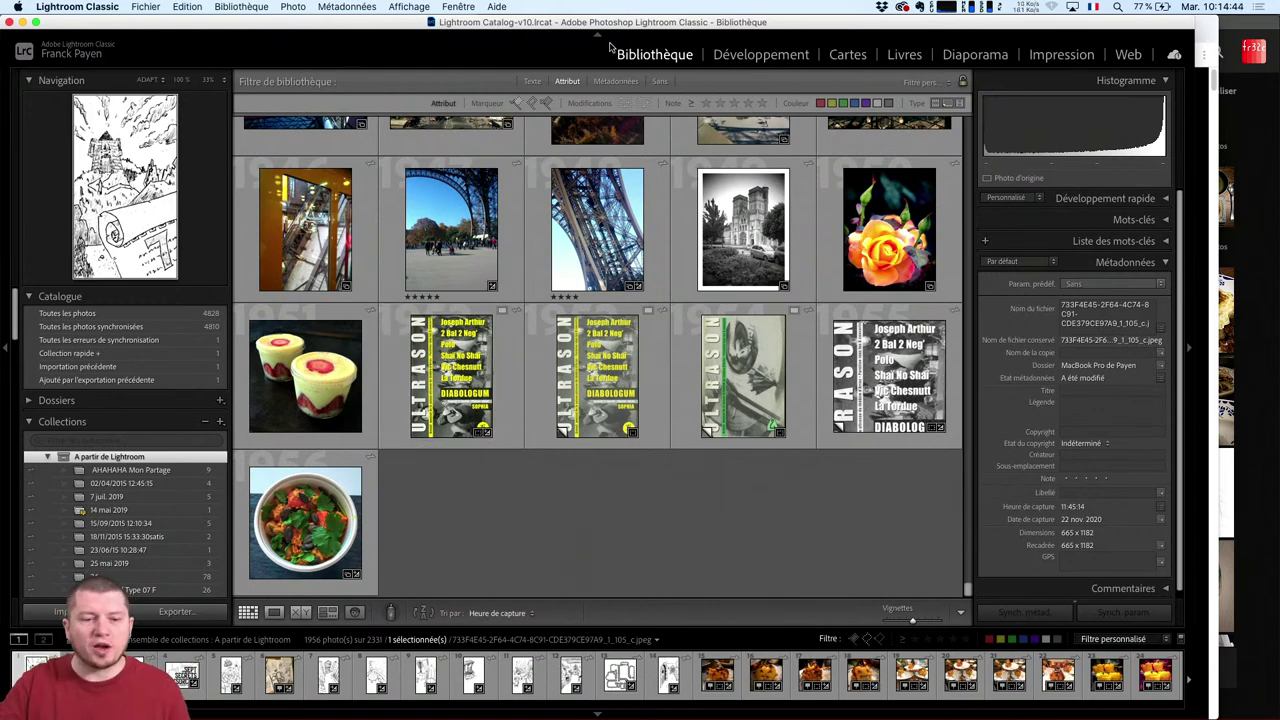
Reveal the Option-key alternate commands, maximise the window, and show cloud sync status (157.3 GB of 1 TB).
left_click(98, 54)
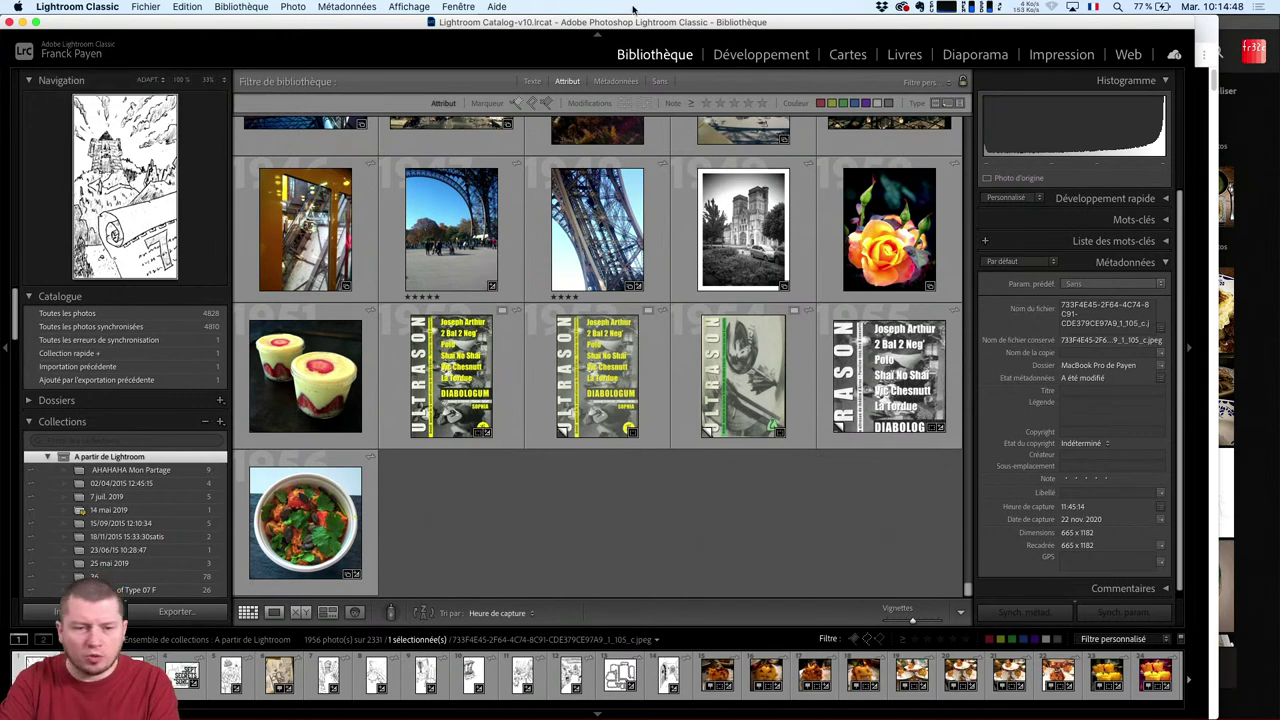
key("alt")
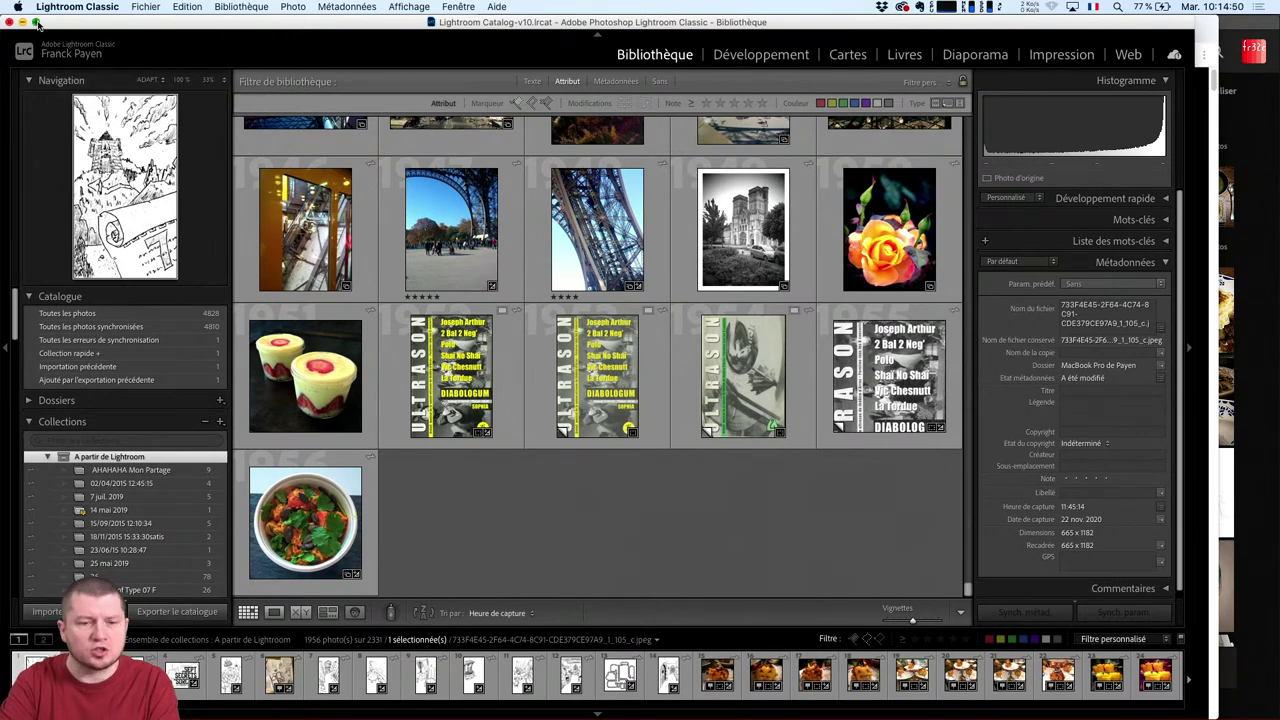
left_click(37, 22)
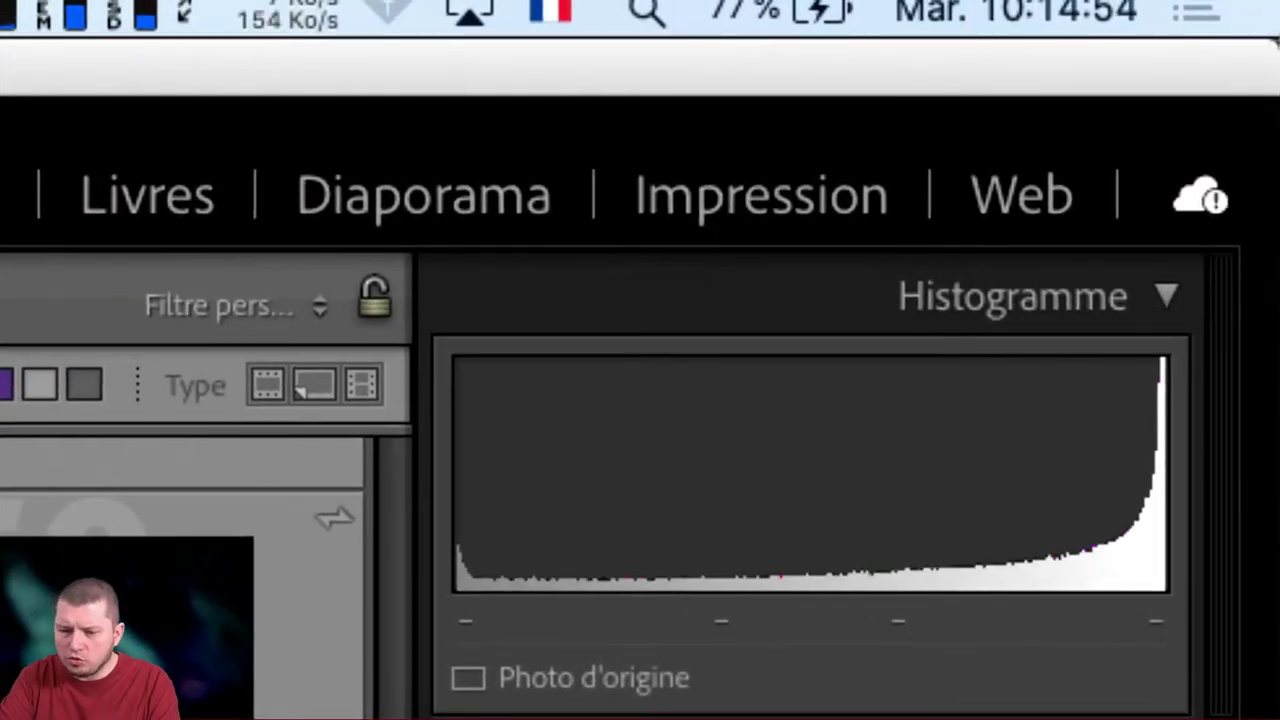
left_click(1205, 199)
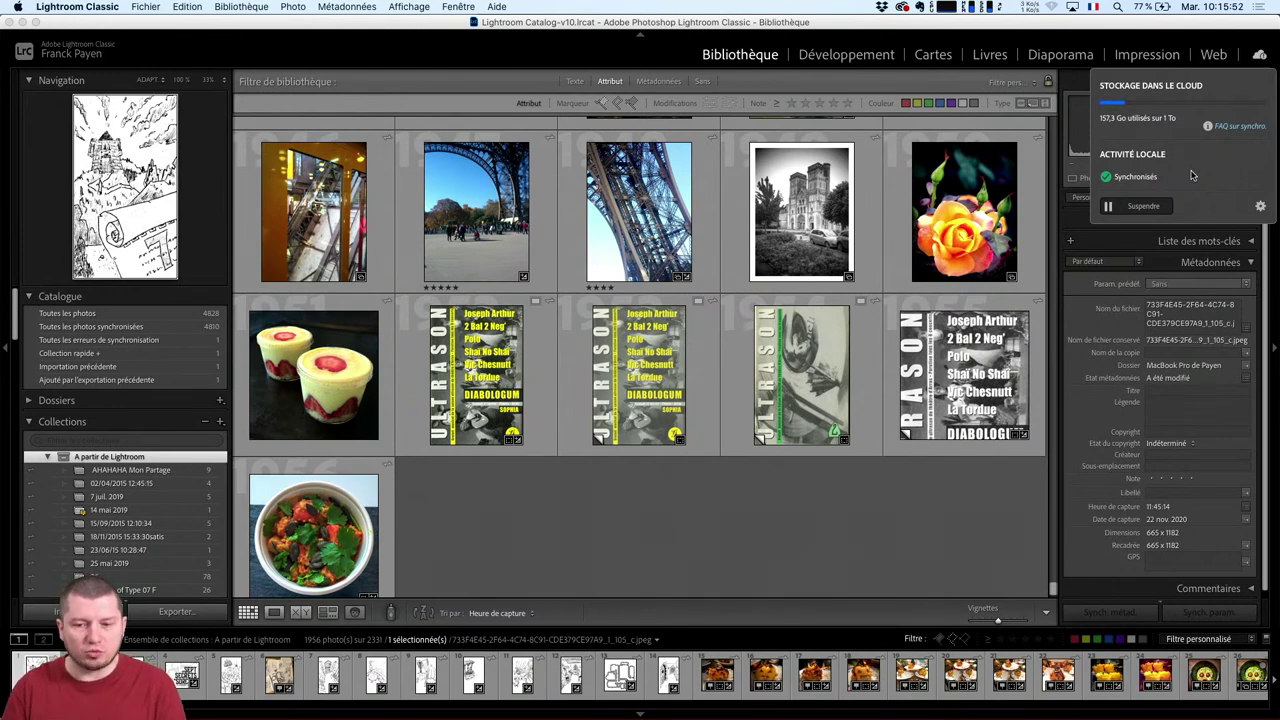
Show flagged and unflagged photos, select three Sept Secrets du Sorcier drawings, and open the Fichier menu.
left_click(602, 103)
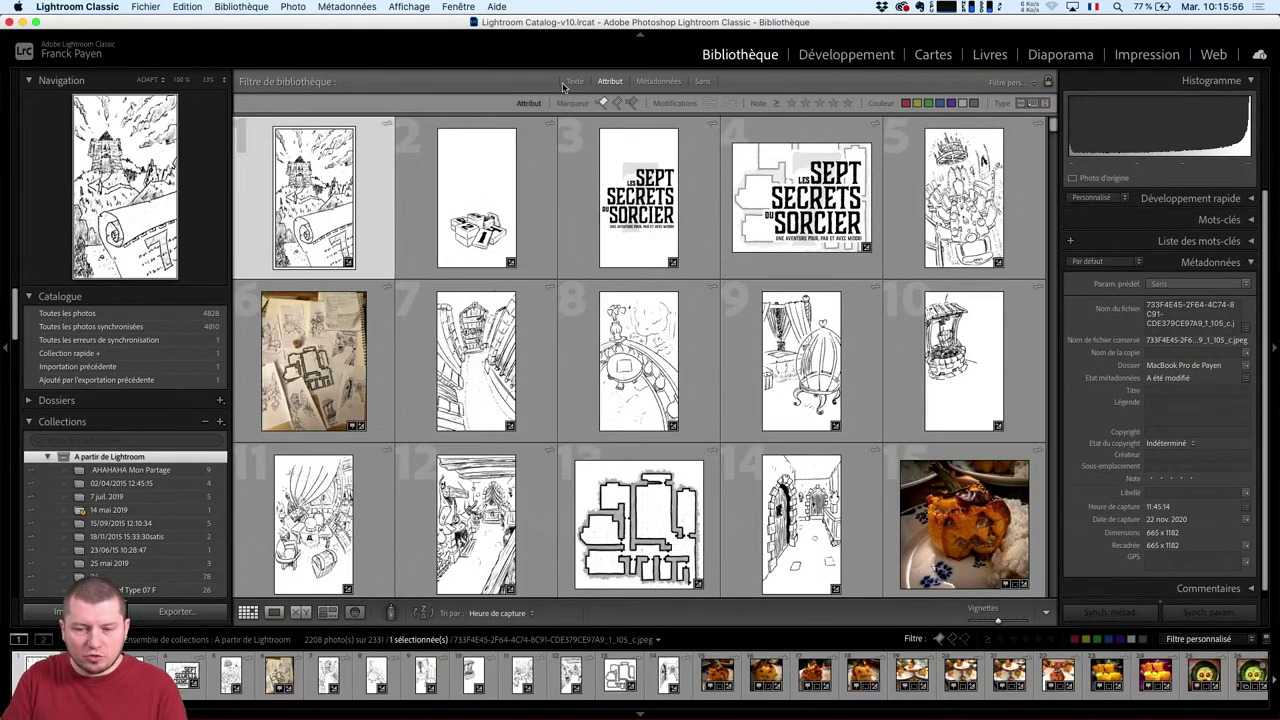
left_click(626, 208)
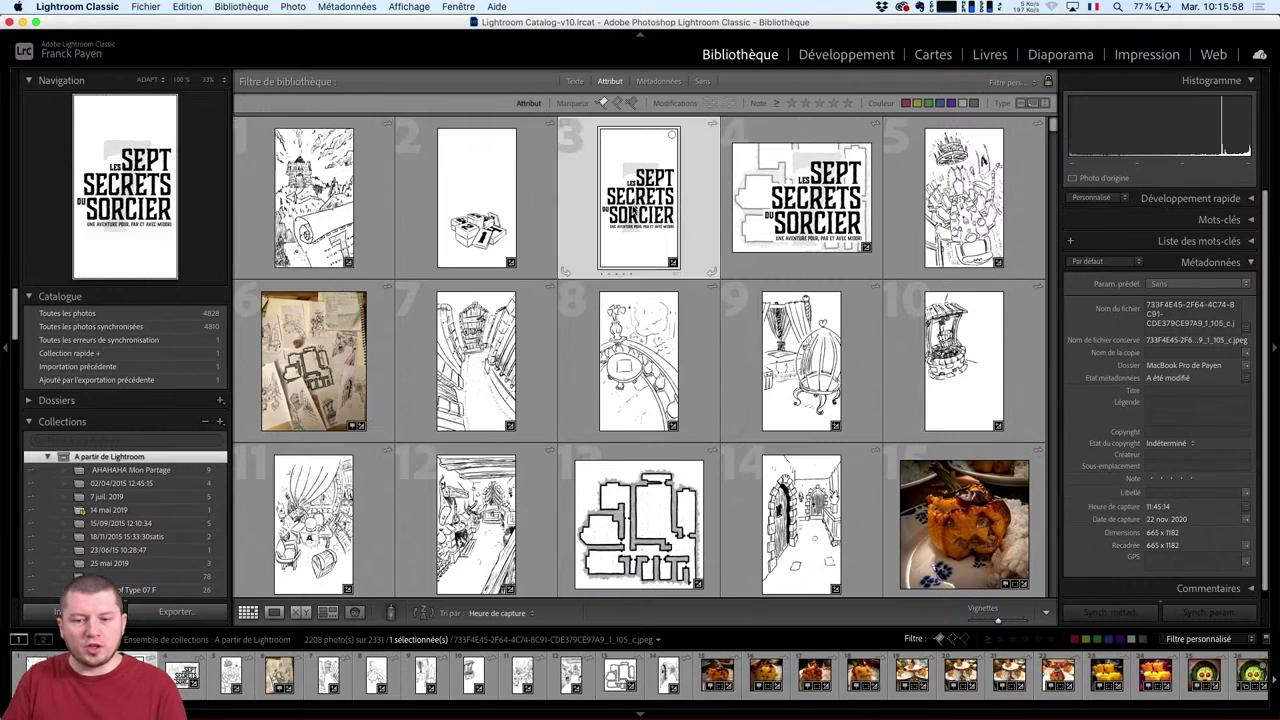
left_click(774, 333, "super")
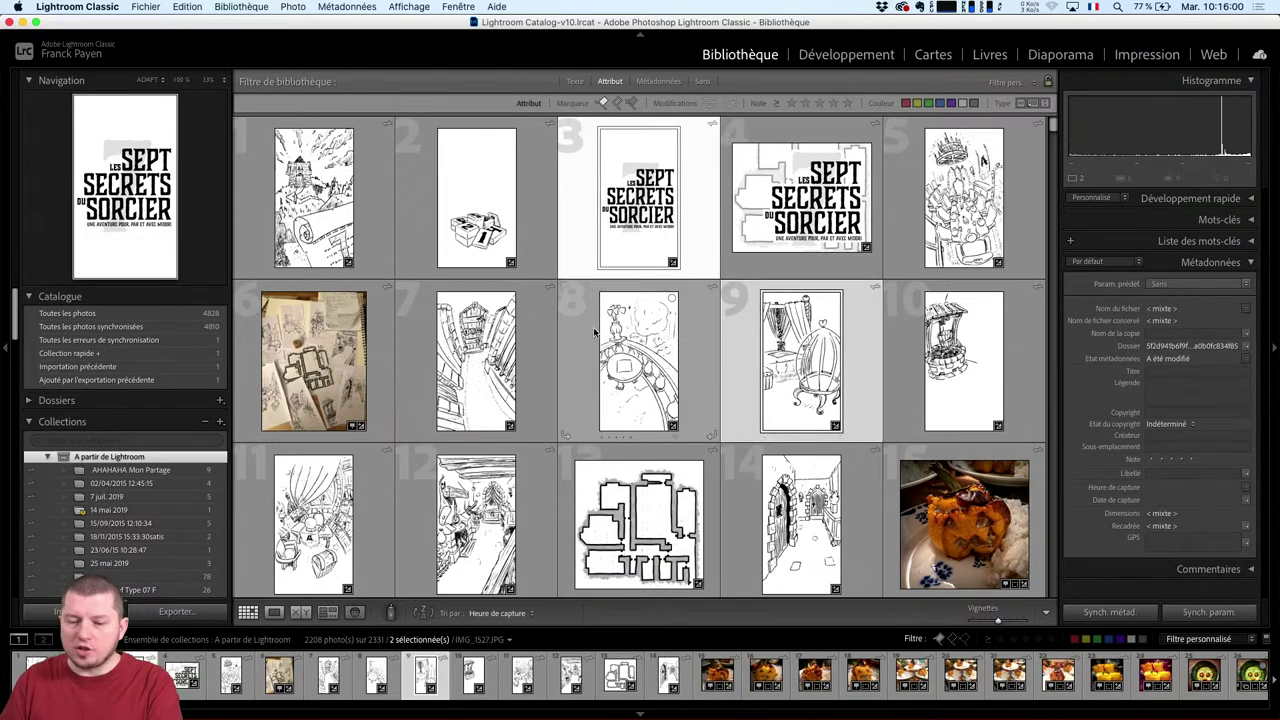
left_click(621, 520, "super")
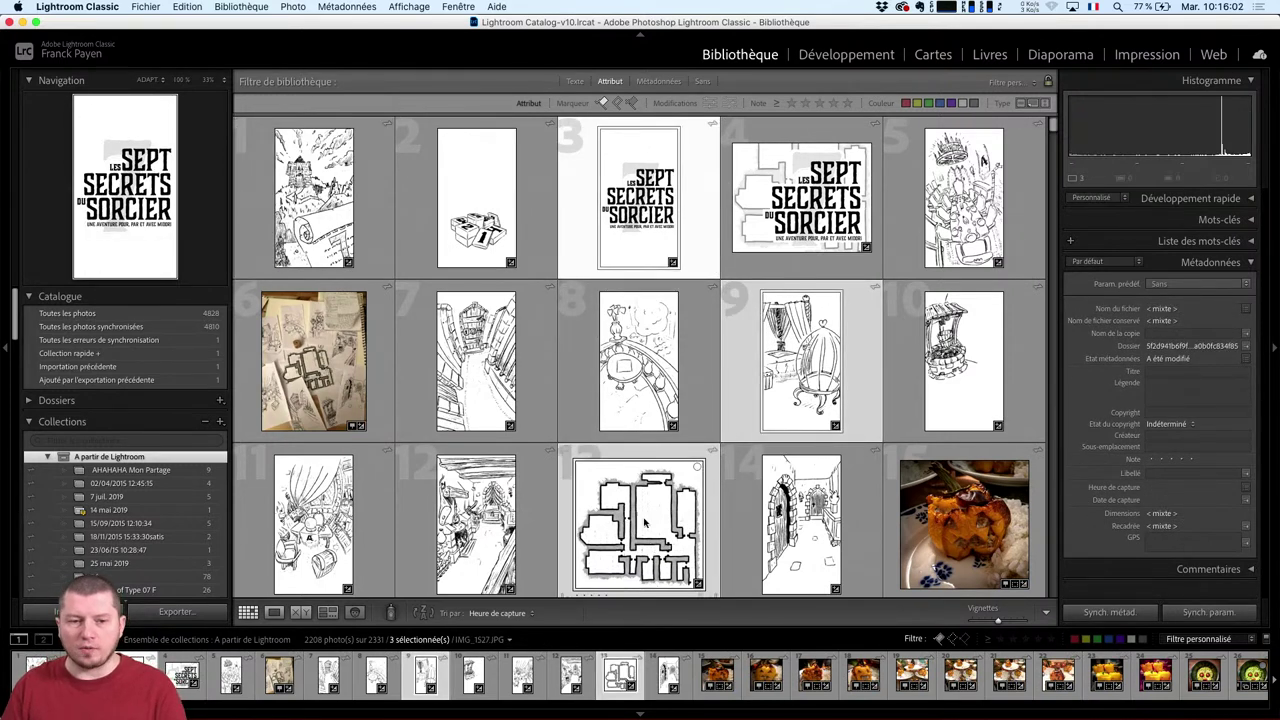
left_click(145, 7)
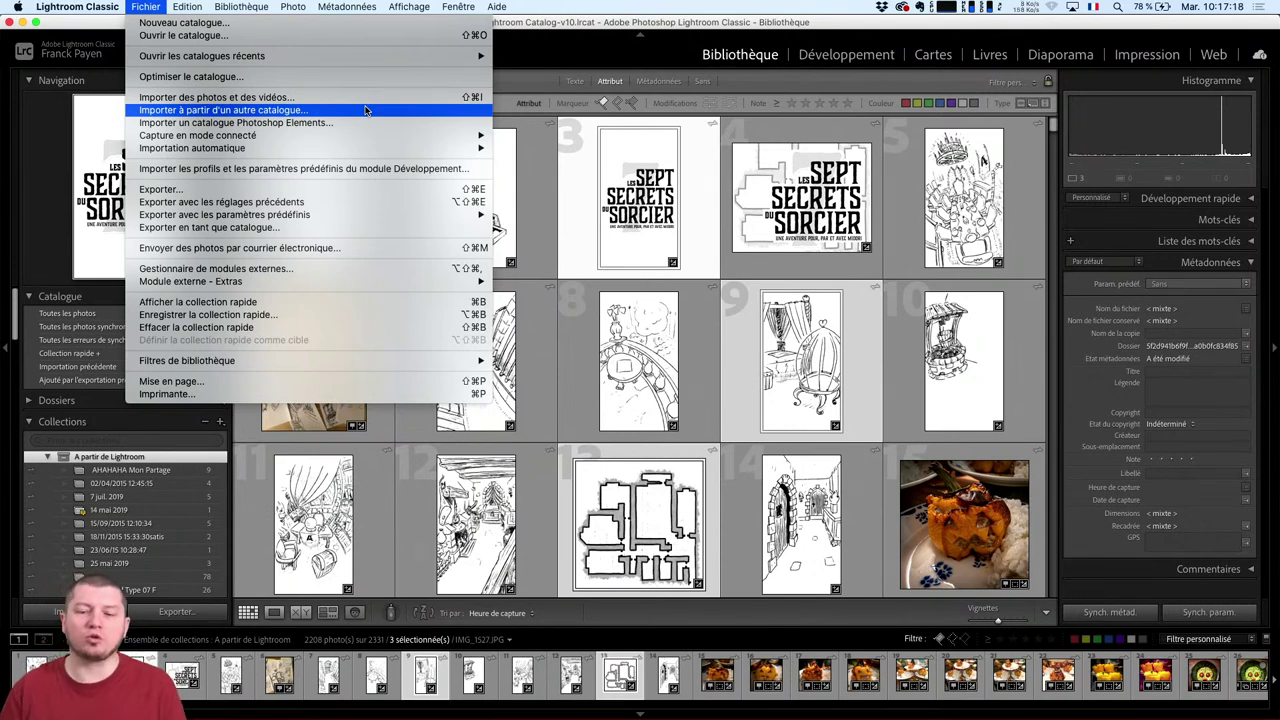
Close the Fichier menu without choosing a command.
left_click(145, 7)
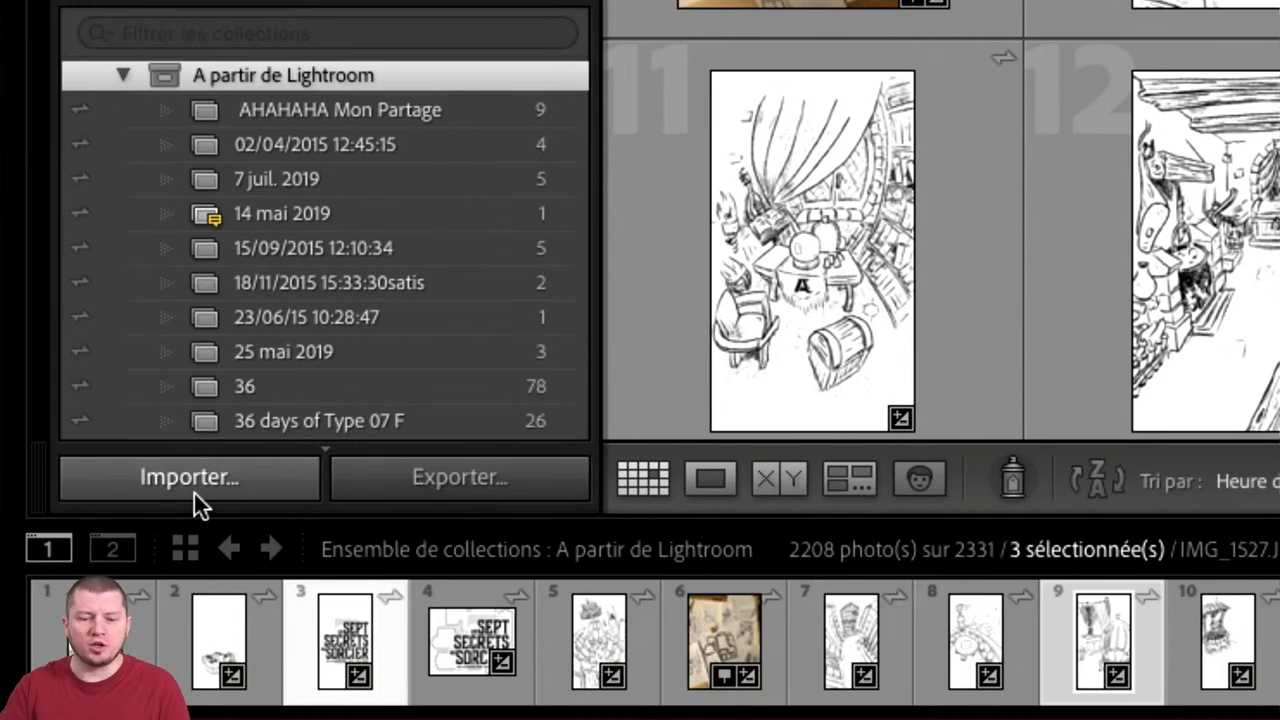
Open the Import window with the Importer... button.
left_click(194, 493)
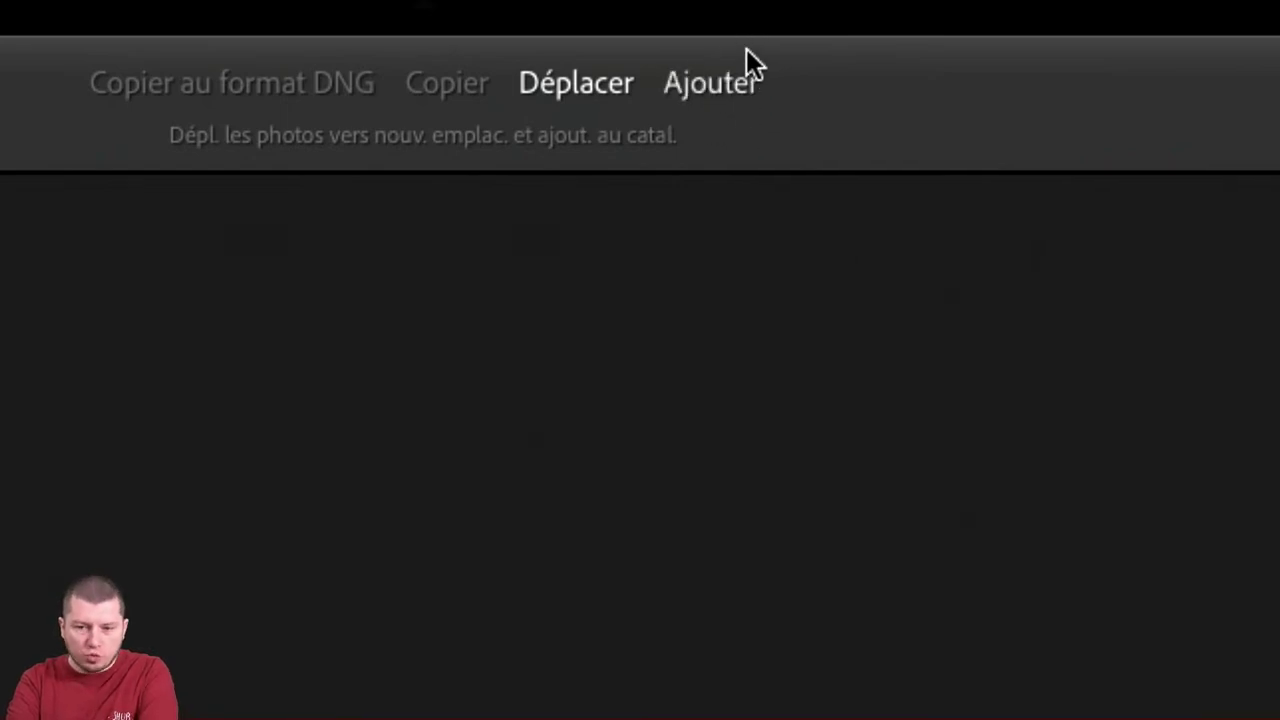
Preview the Ajouter and Déplacer import modes, then switch to Finder.
left_click(714, 92)
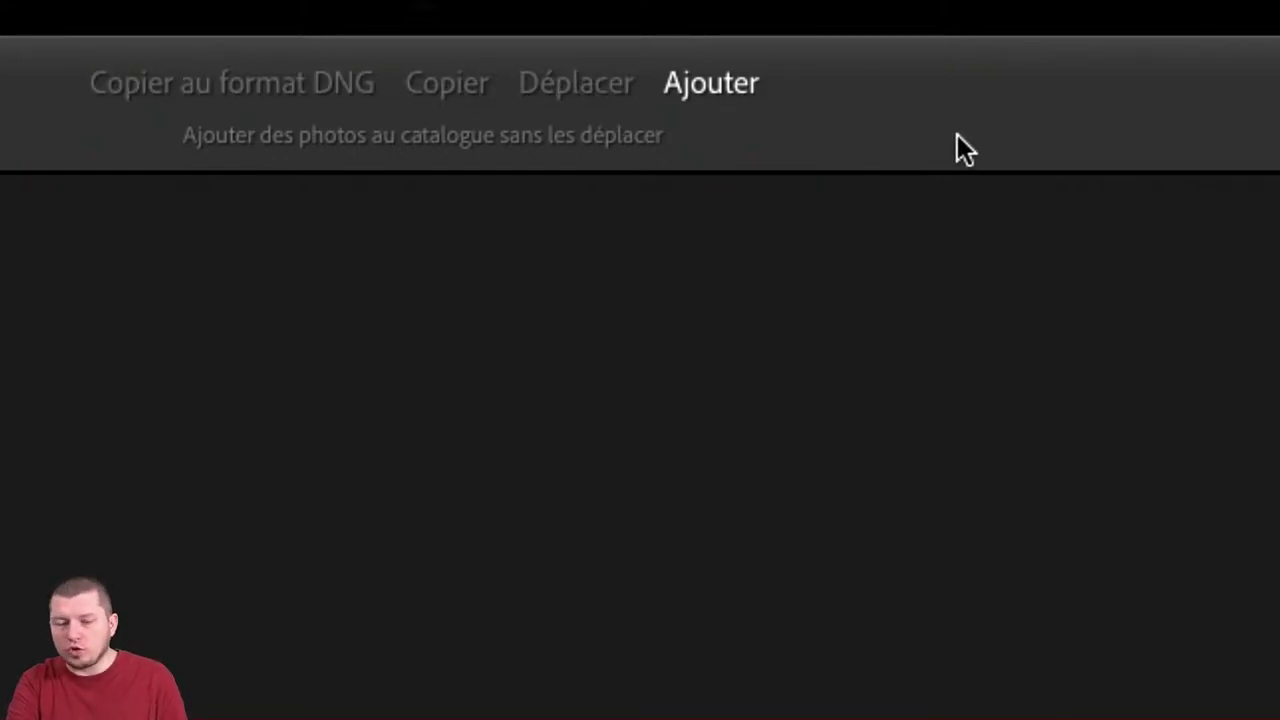
left_click(596, 92)
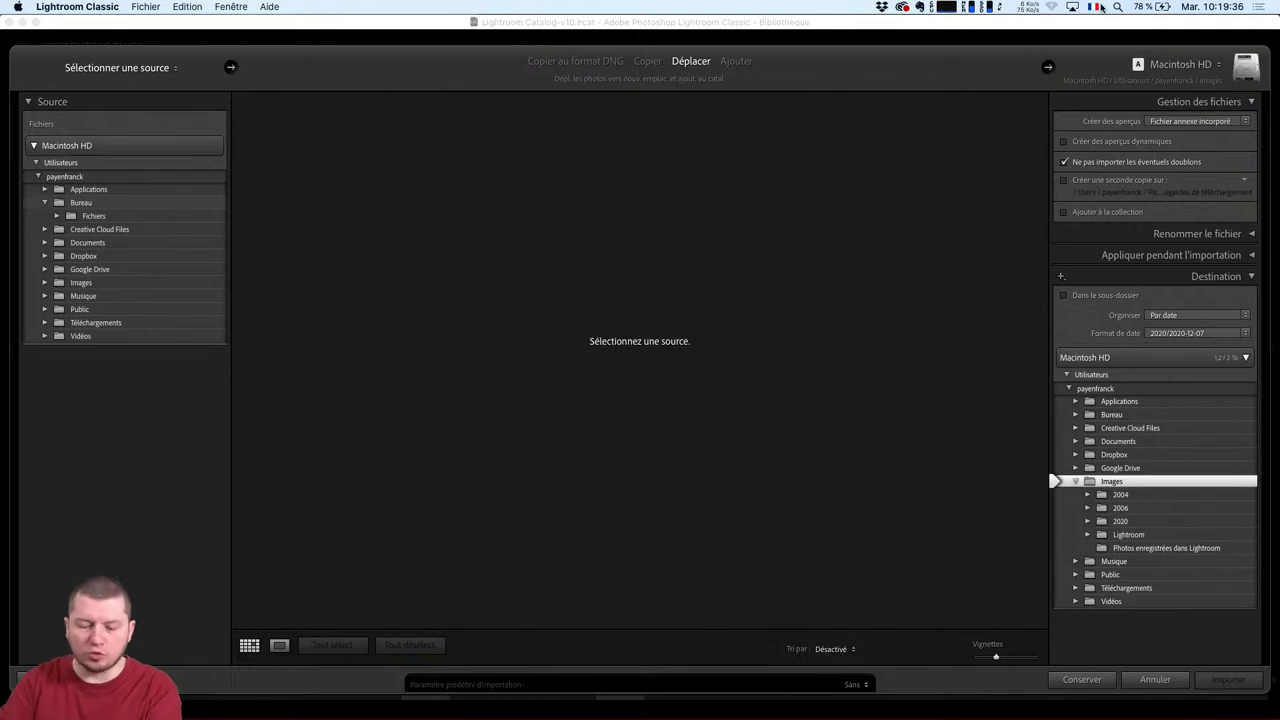
key("super+Tab")
key("super+Tab")
key("super+Tab")
key("super+Tab")
key("super+Tab")
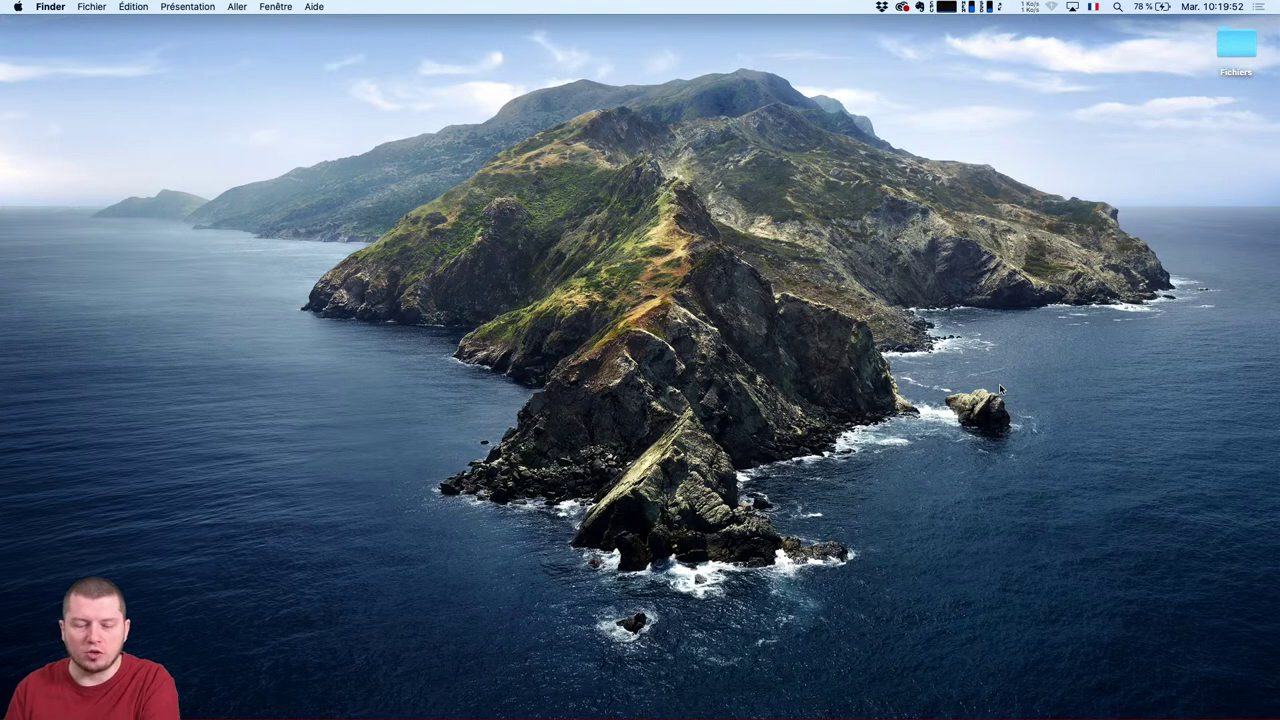
Switch back to Lightroom Classic's import window with Cmd+Tab.
key("super+Tab")
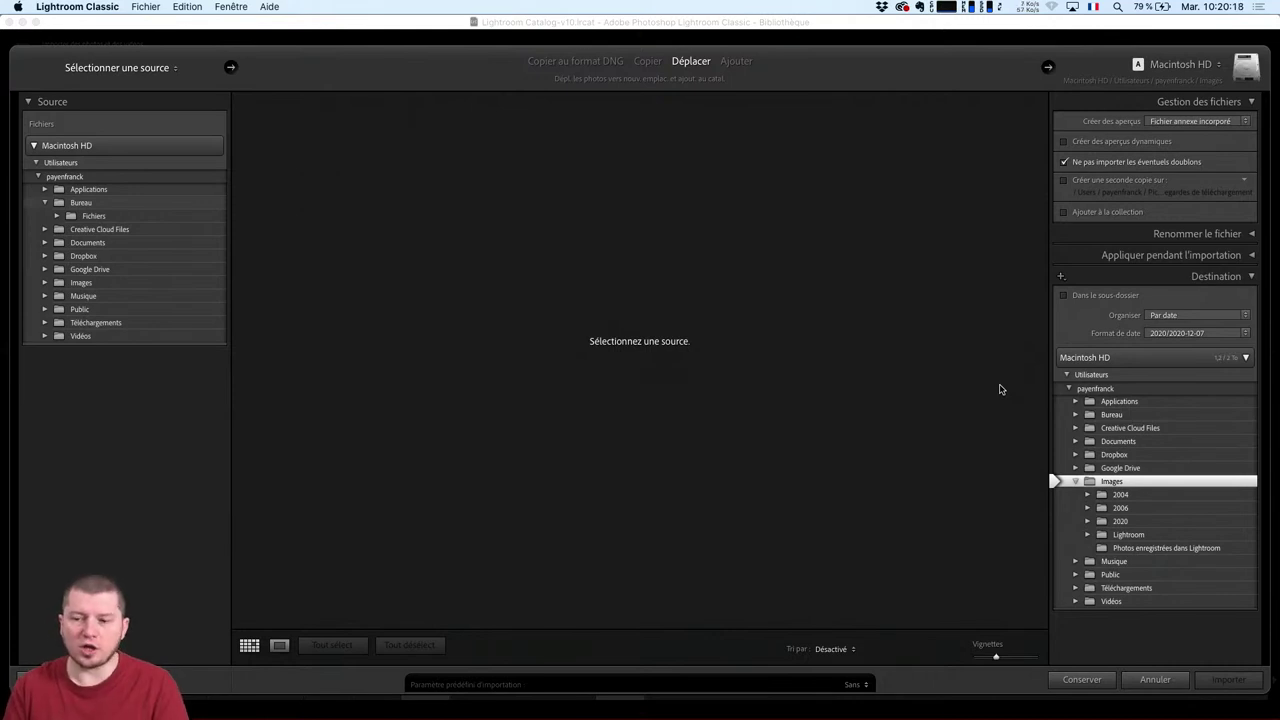
Show the import destination list: Bureau, Images, Animations and Autre destination.
left_click(1200, 66)
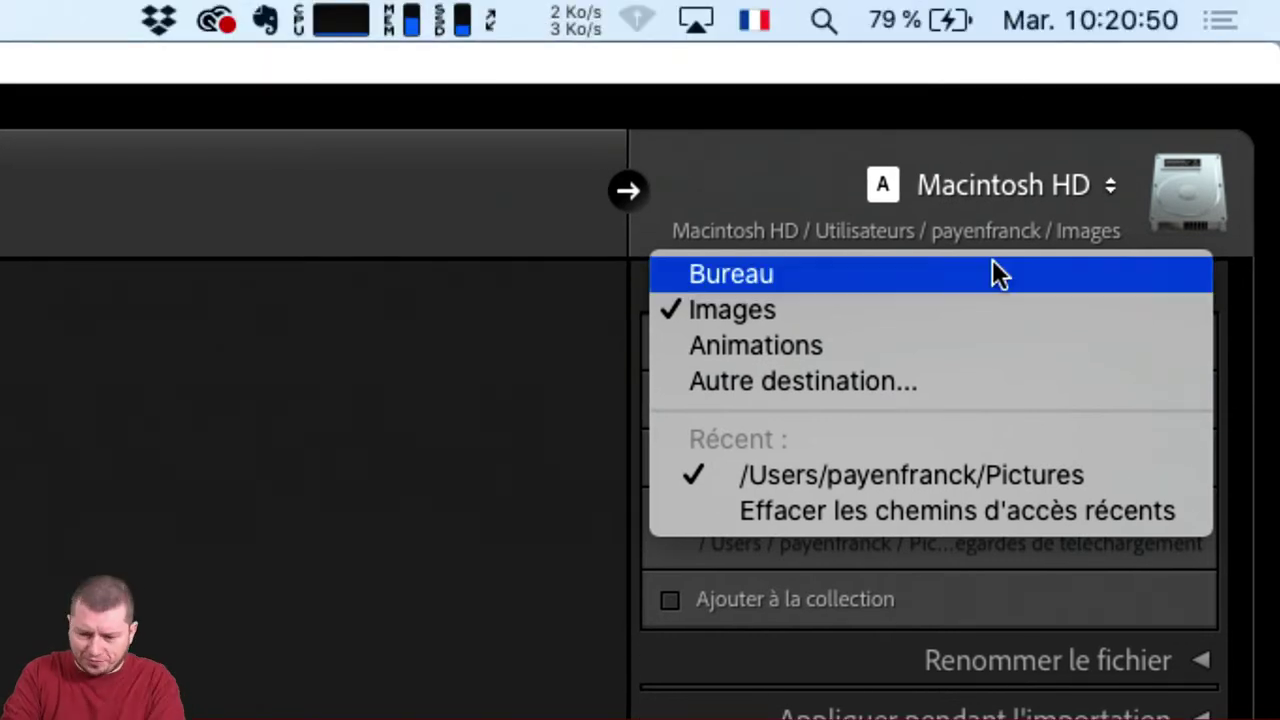
left_click(567, 510)
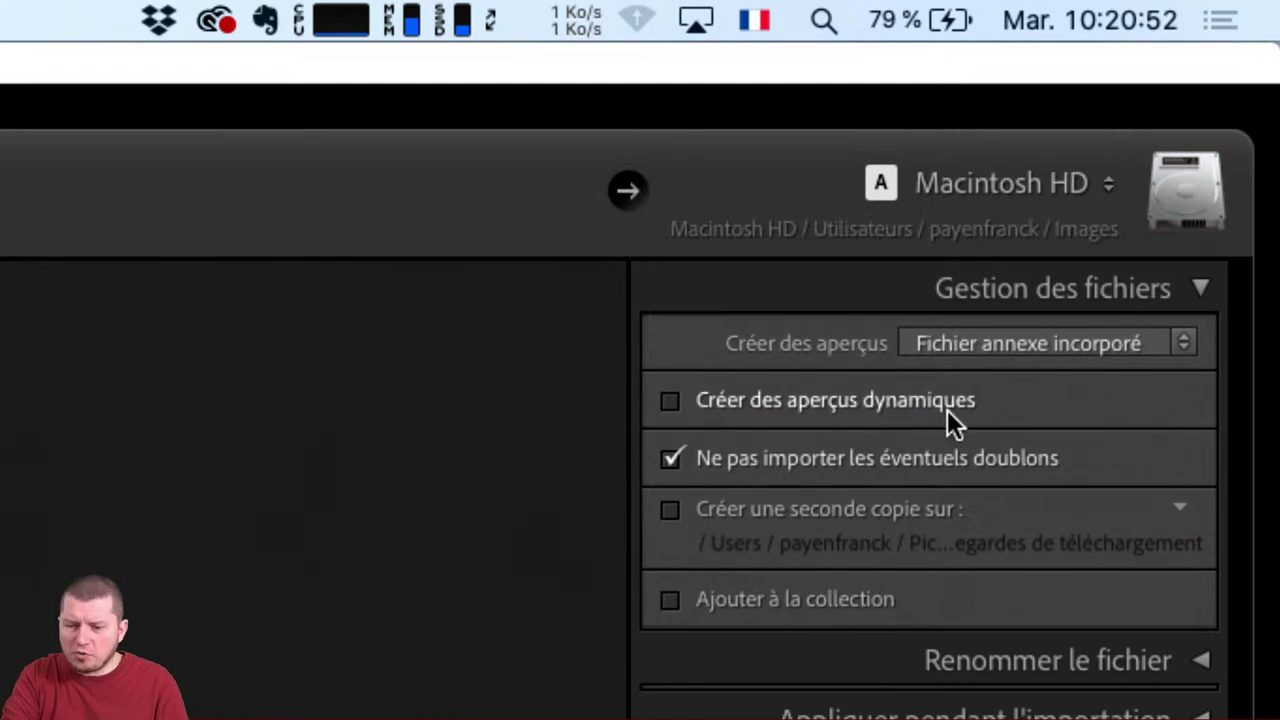
left_click(1172, 346)
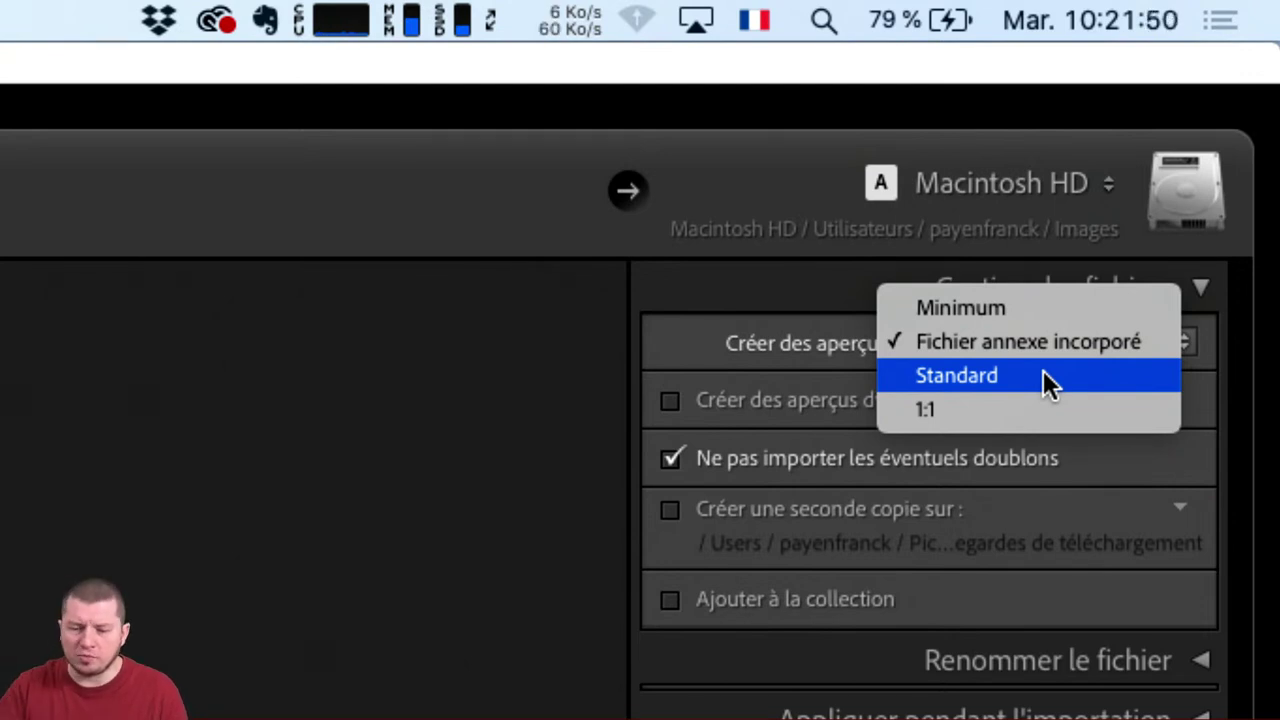
left_click(582, 434)
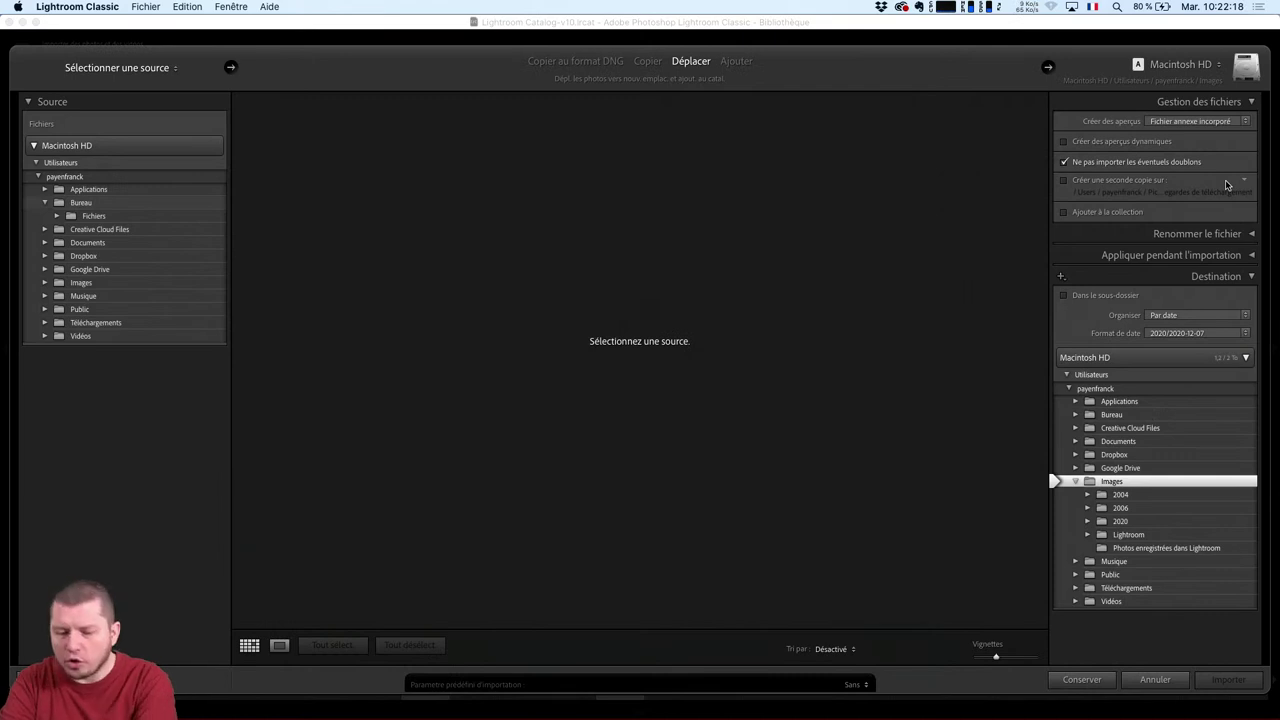
Switch to Creative Cloud and show the Photo category with Lightroom, Photoshop and Lightroom Classic.
key("super+Tab")
key("super+Tab")
key("super+Tab")
key("super+Tab")
key("super+Tab")
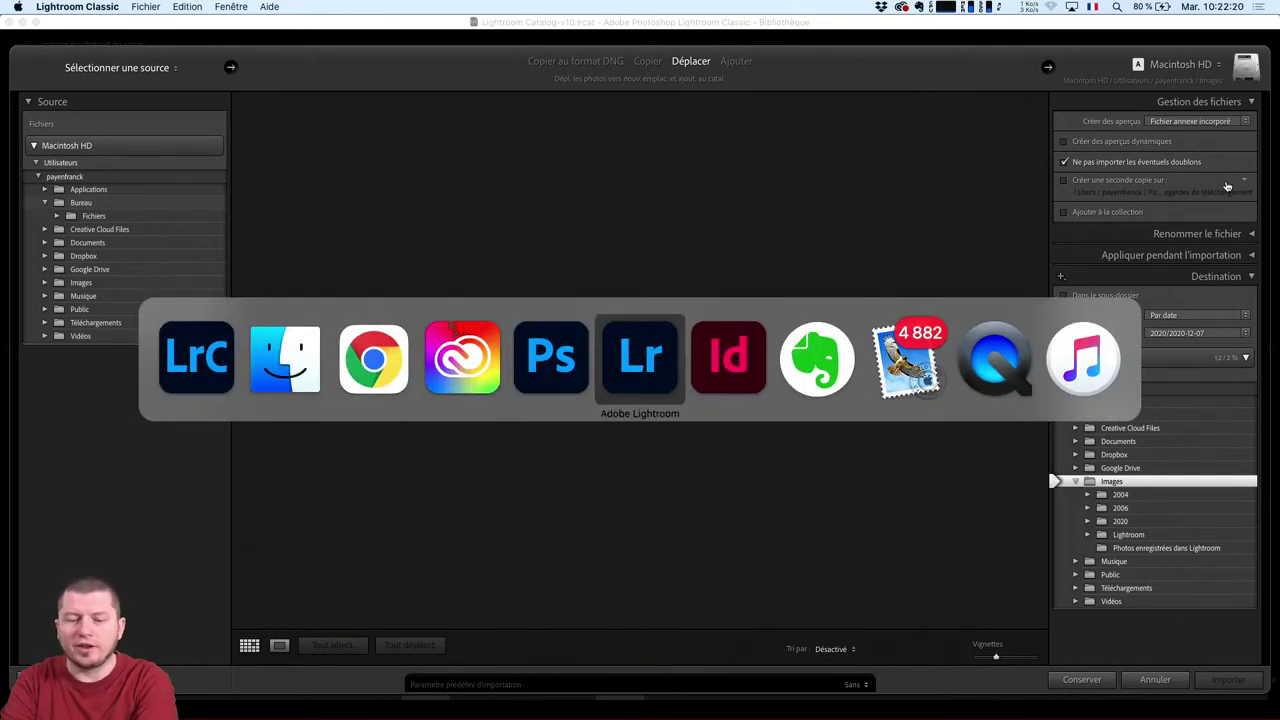
key("super+shift+Tab")
key("super+shift+Tab")
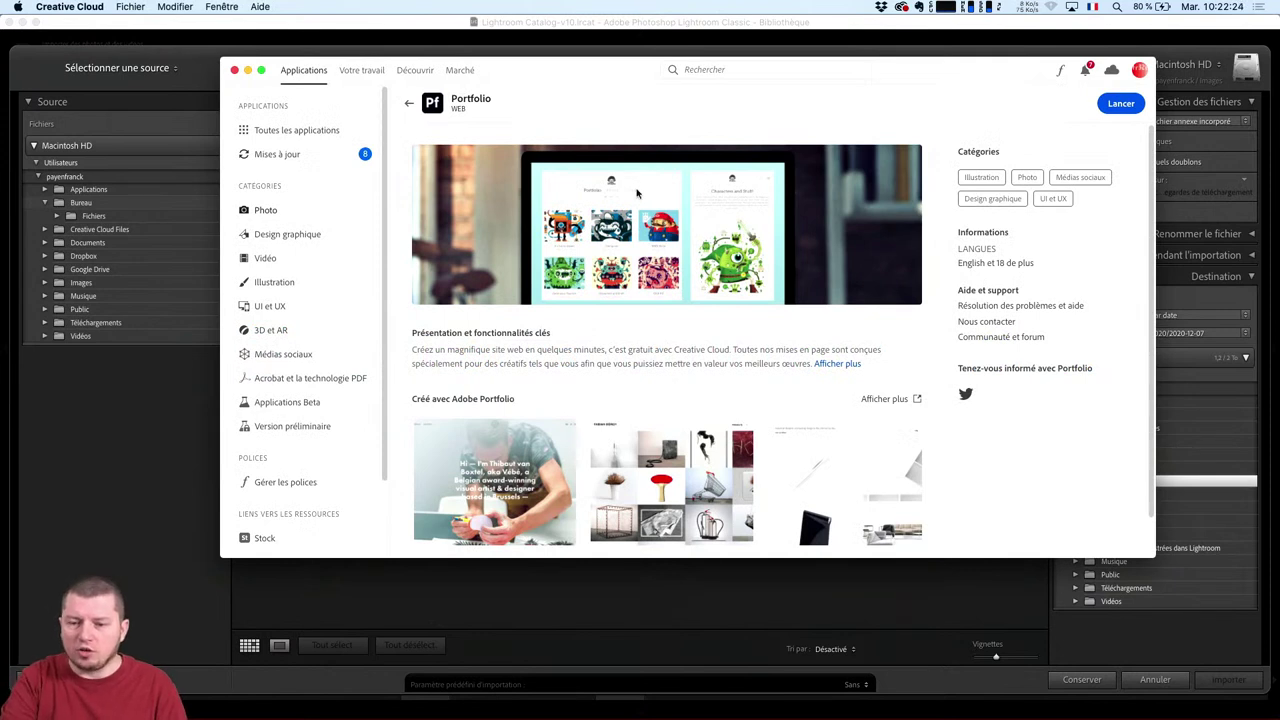
scroll(786, 358, "down", 2)
scroll(668, 323, "up", 2)
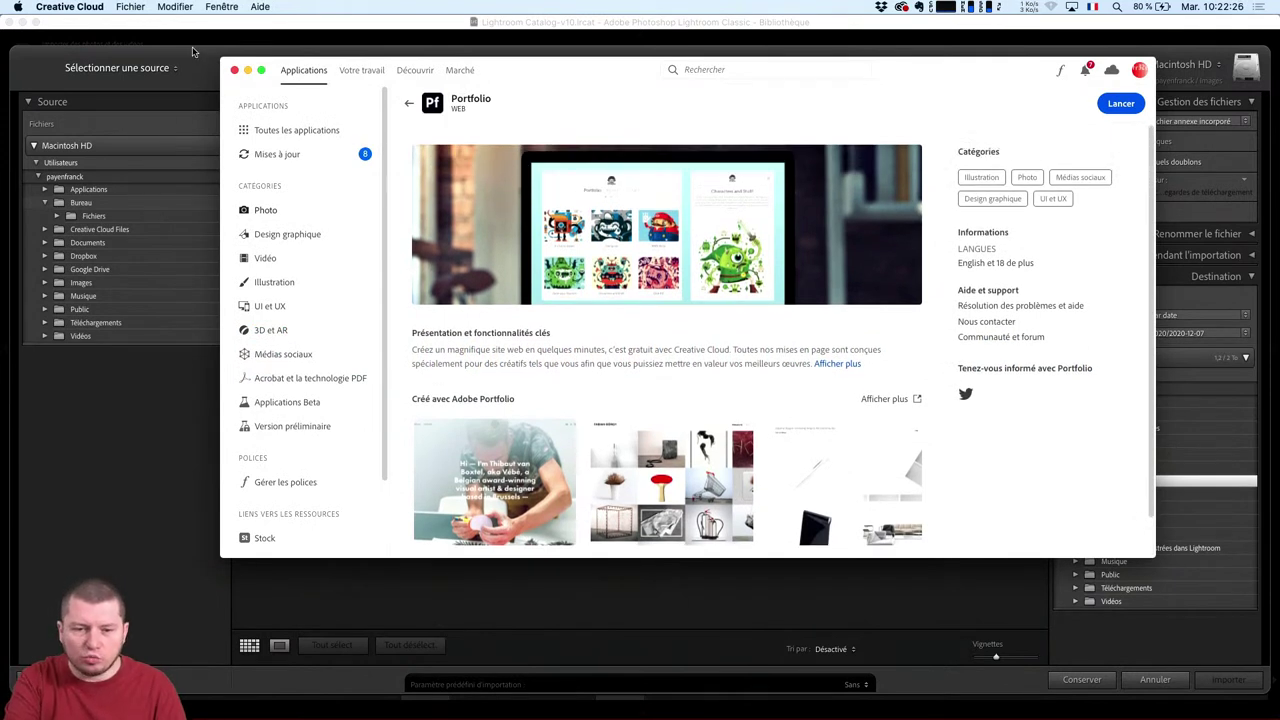
left_click(283, 212)
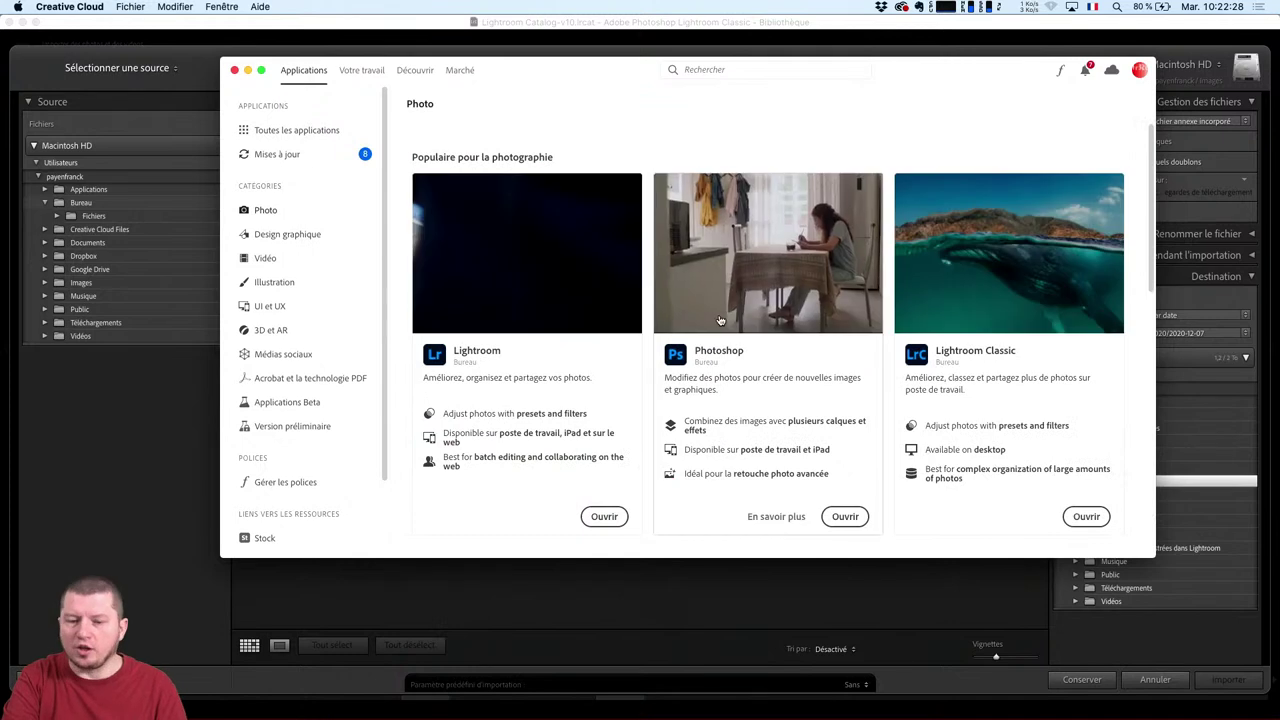
mouse_move(1009, 350)
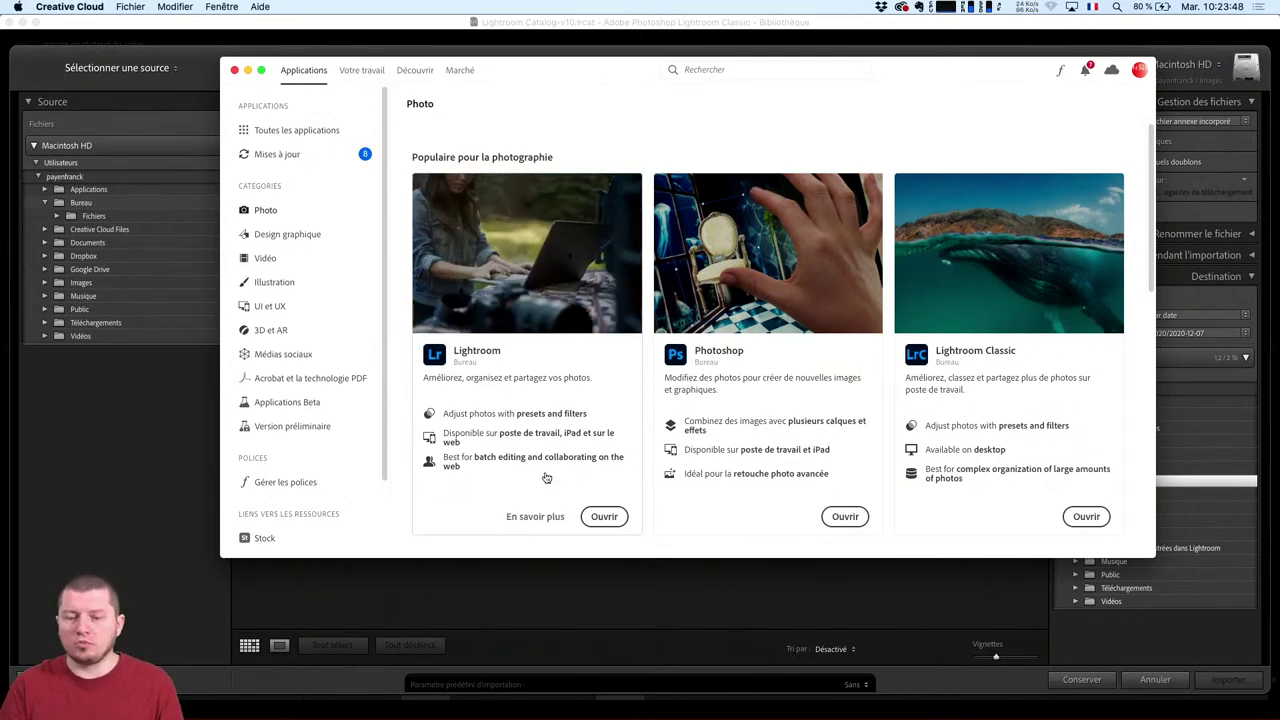
mouse_move(656, 690)
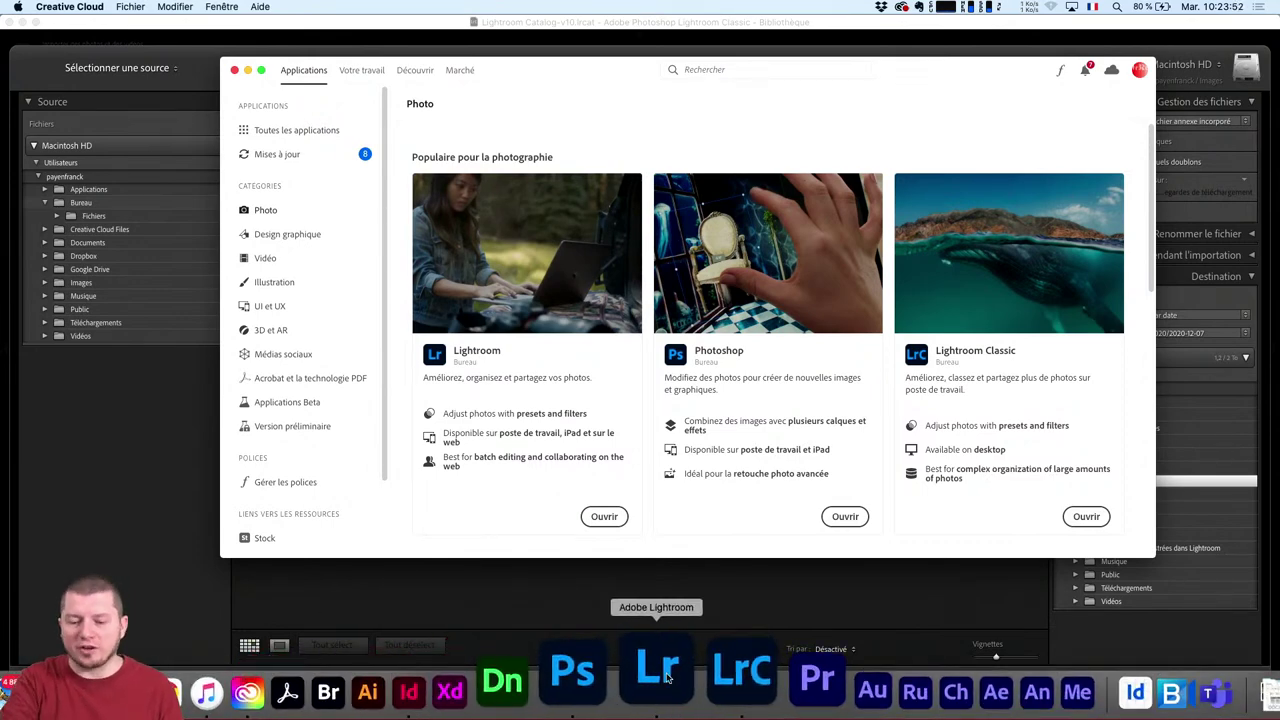
Search Adobe Lightroom's photos for 'nourriture'.
left_click(666, 686)
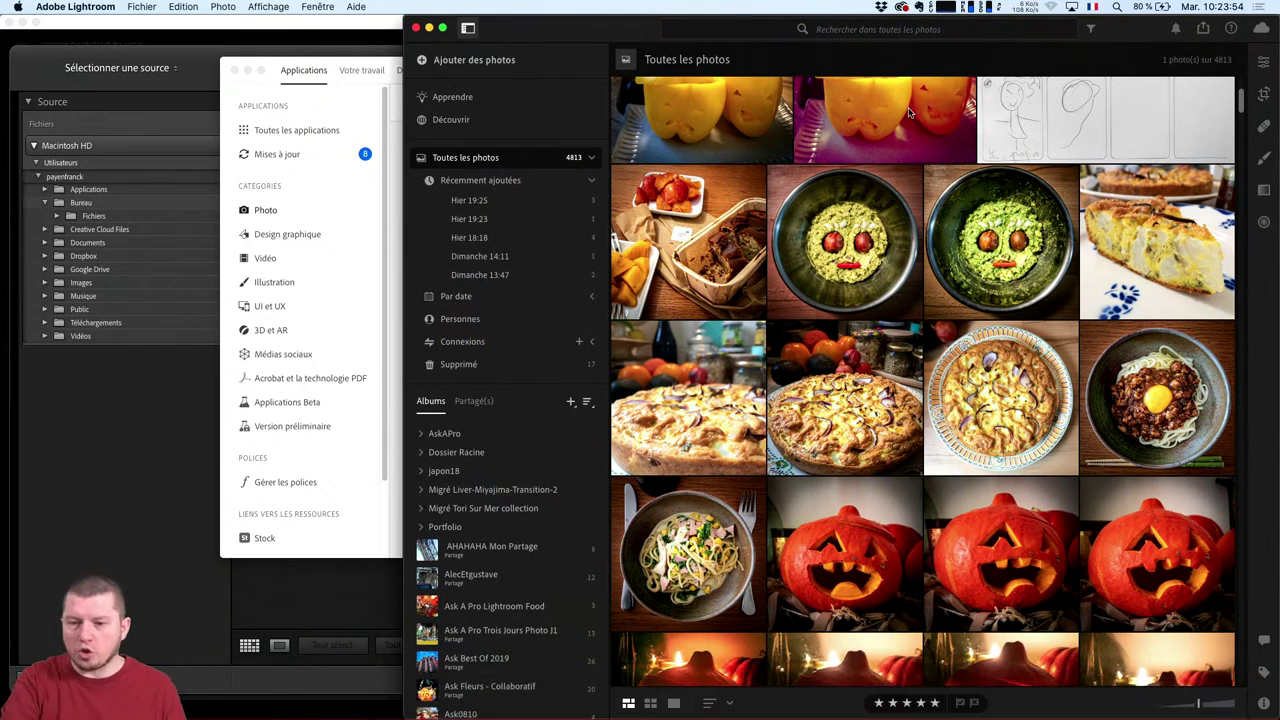
left_click(890, 29)
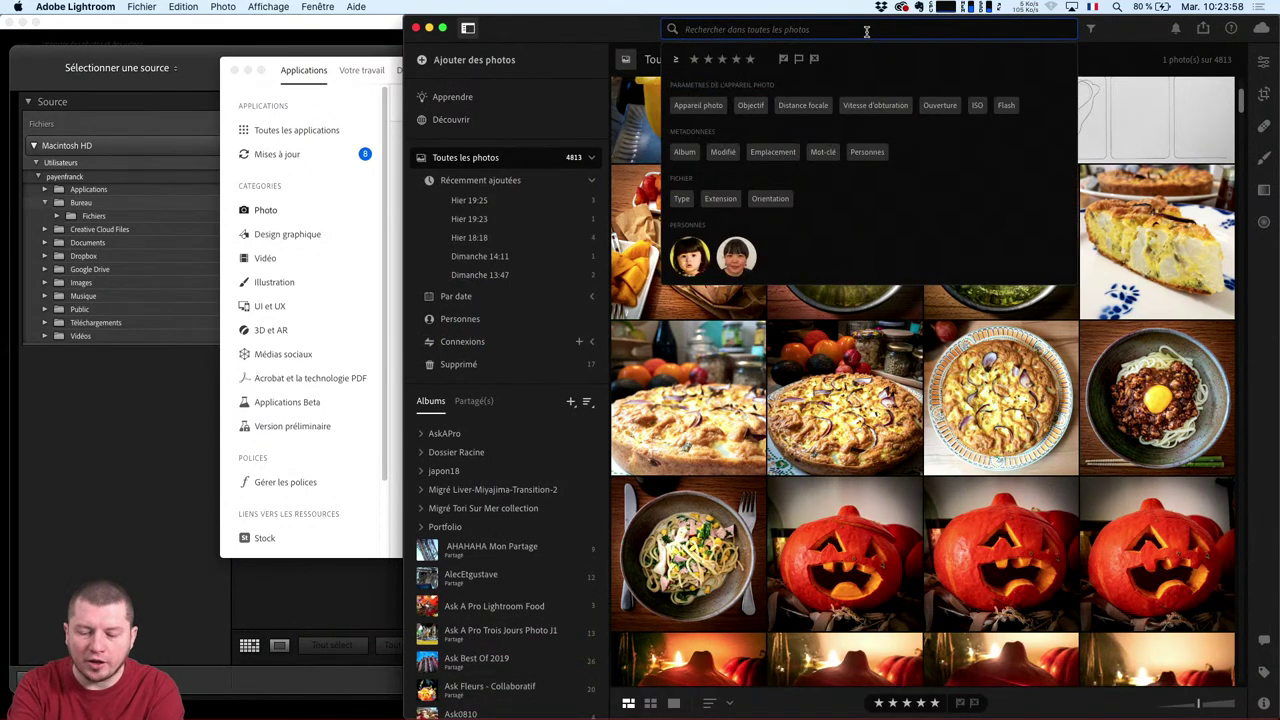
type("nourr")
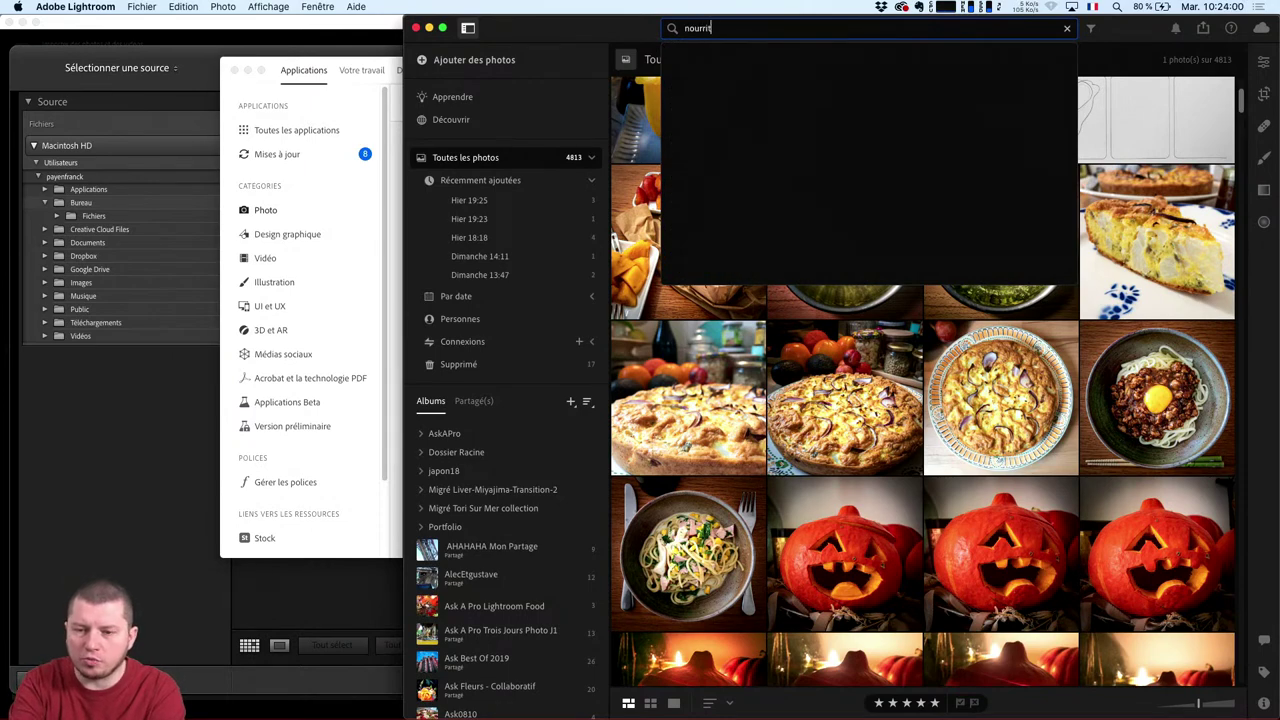
type("iture")
key("Return")
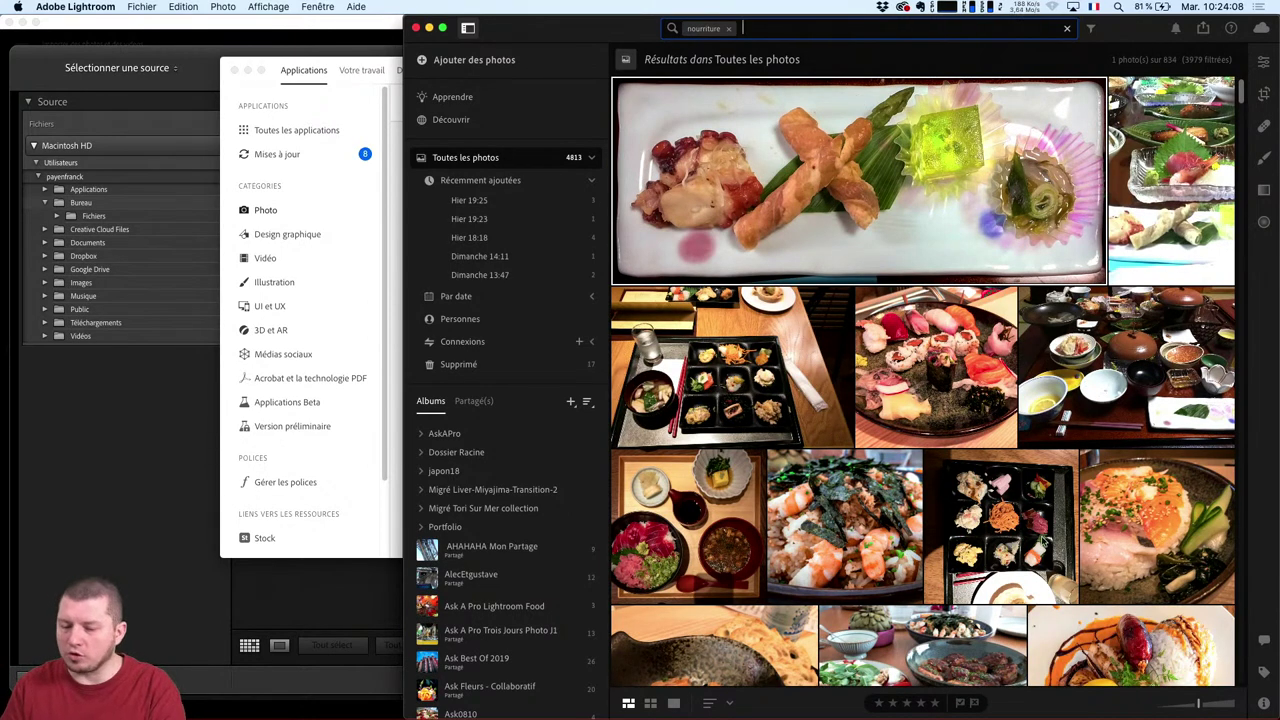
Scroll through the food results, then clear the search to show all 4813 photos.
scroll(1043, 540, "down", 5)
scroll(1050, 537, "down", 5)
scroll(1065, 533, "down", 5)
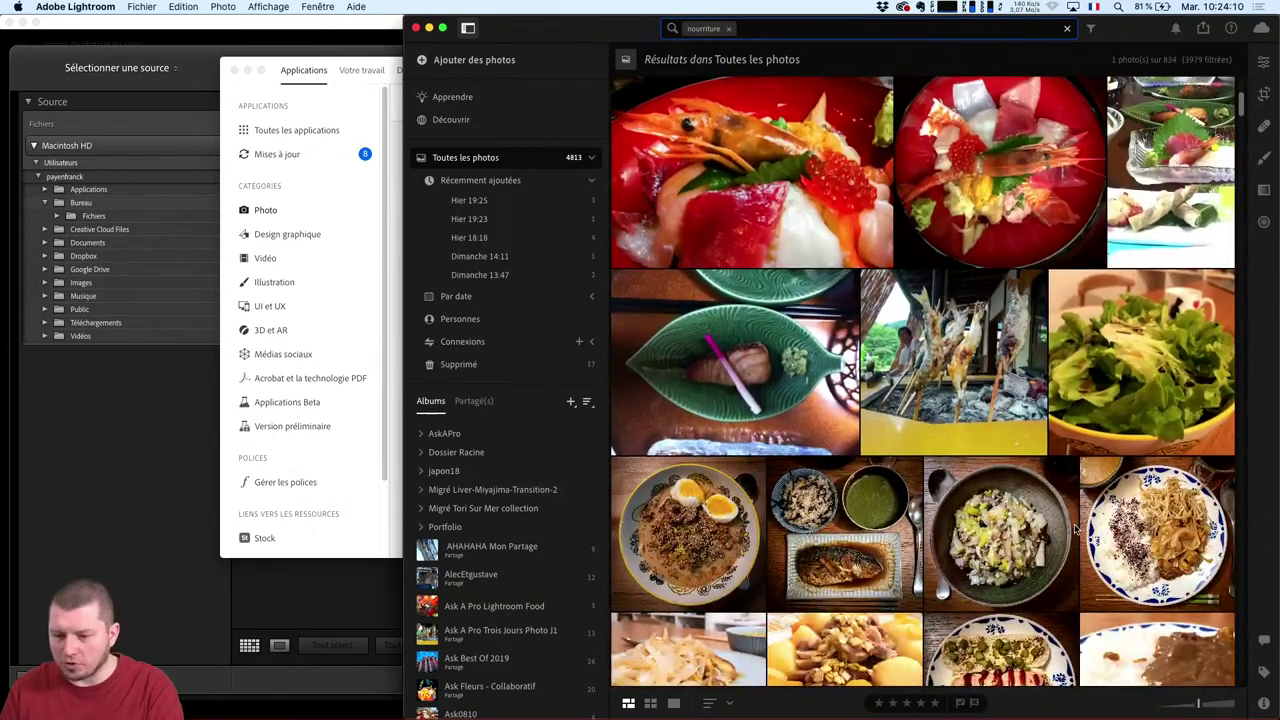
scroll(1072, 535, "down", 2)
scroll(1068, 540, "down", 2)
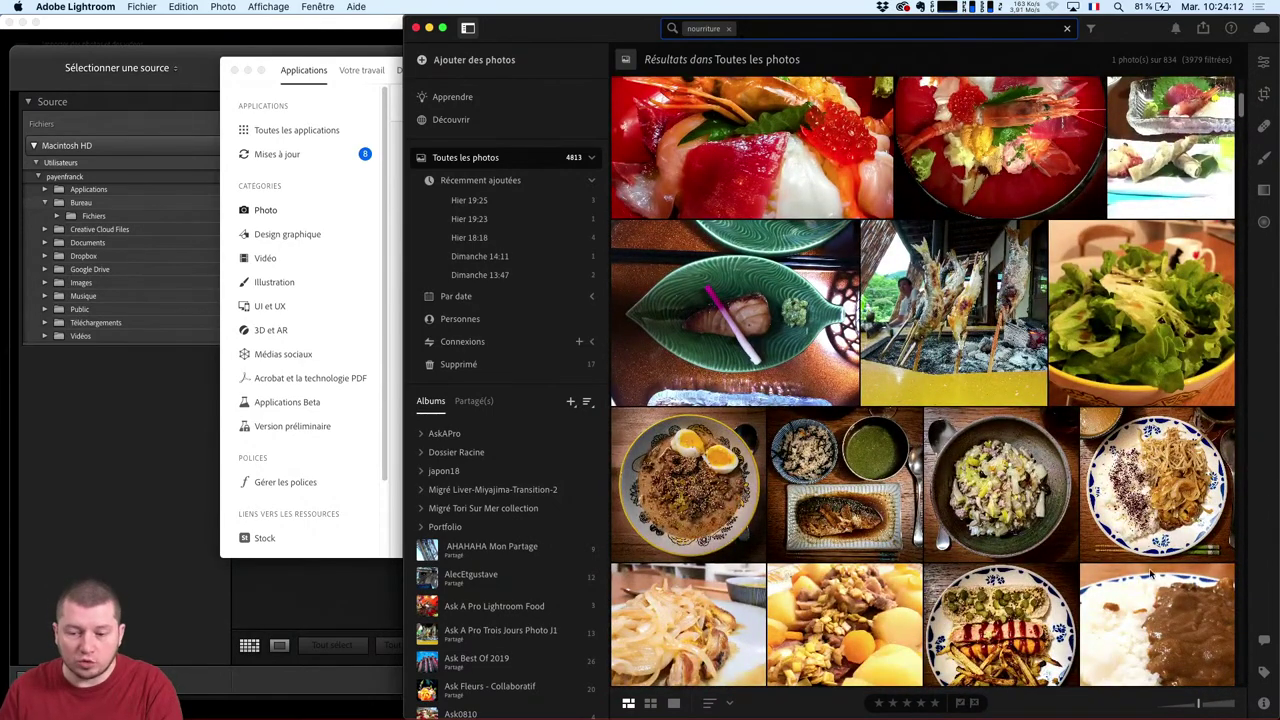
scroll(1150, 573, "down", 5)
scroll(1140, 573, "down", 5)
scroll(1125, 572, "down", 5)
scroll(1110, 572, "down", 5)
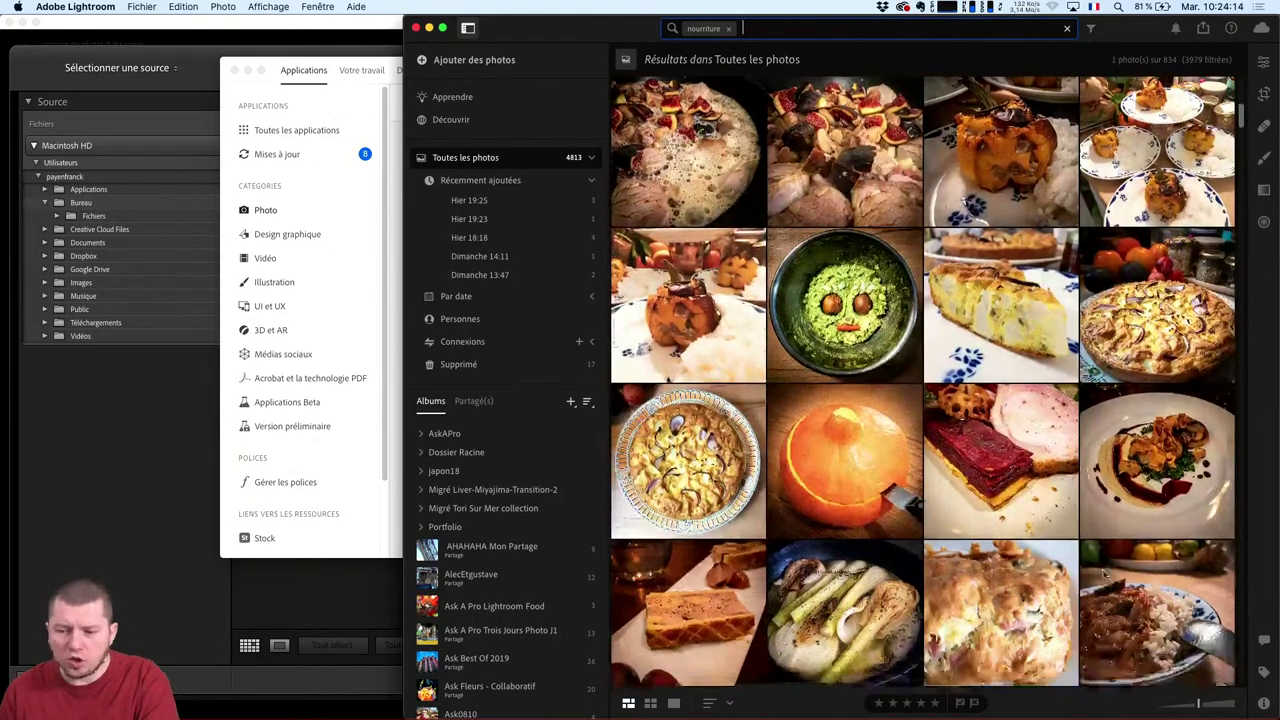
scroll(1105, 572, "down", 3)
scroll(1104, 575, "down", 3)
scroll(1102, 580, "down", 3)
scroll(1100, 585, "down", 2)
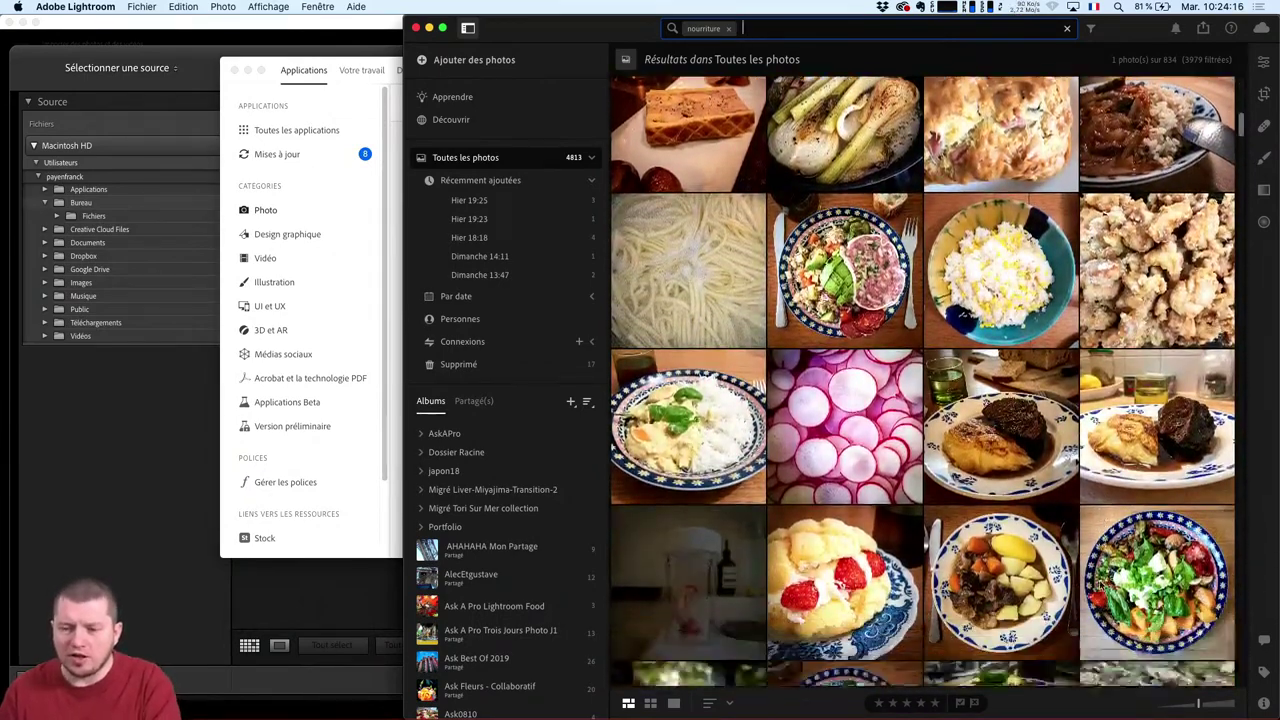
scroll(1100, 585, "down", 3)
scroll(1100, 585, "down", 2)
scroll(1100, 585, "down", 2)
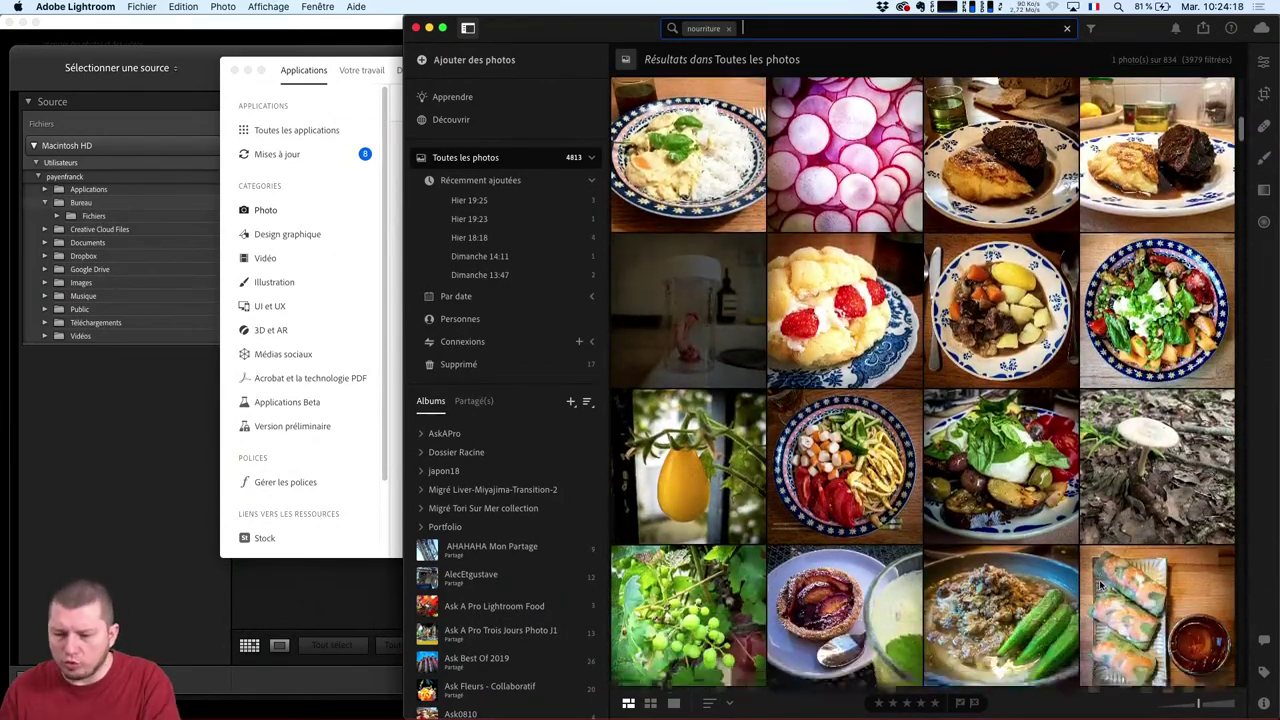
scroll(885, 492, "down", 1)
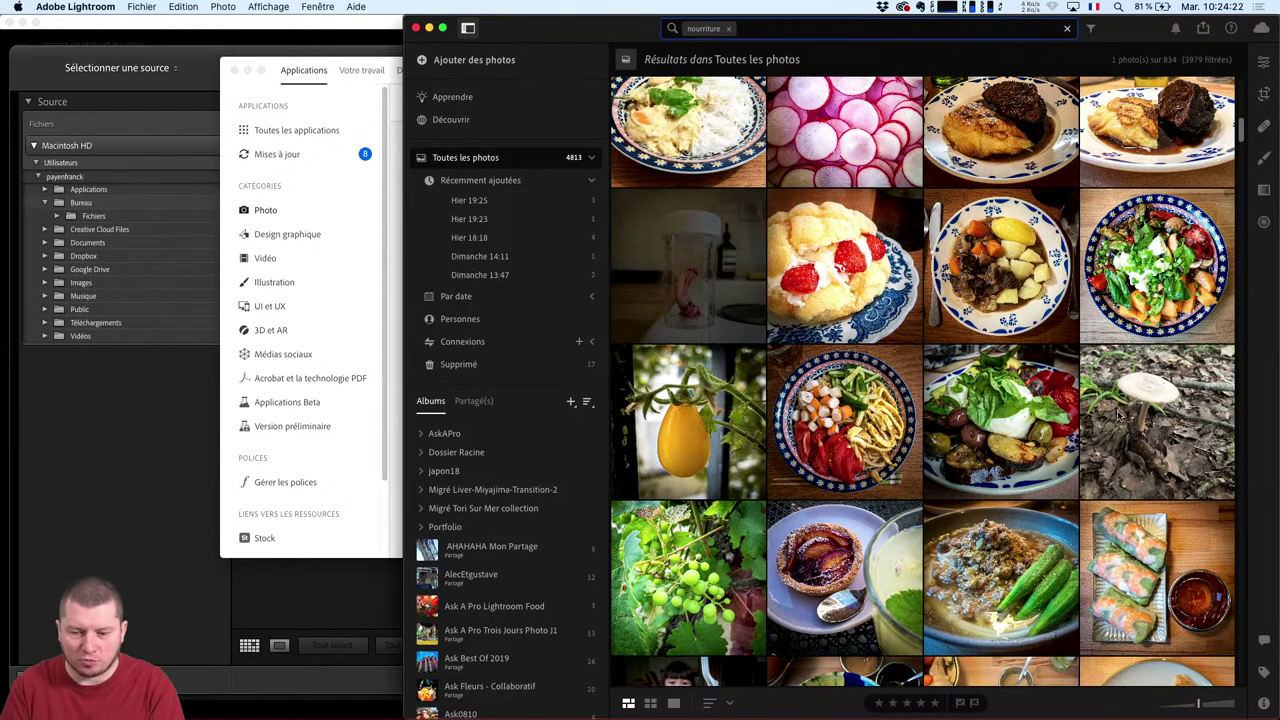
scroll(1100, 568, "down", 5)
scroll(1100, 568, "down", 3)
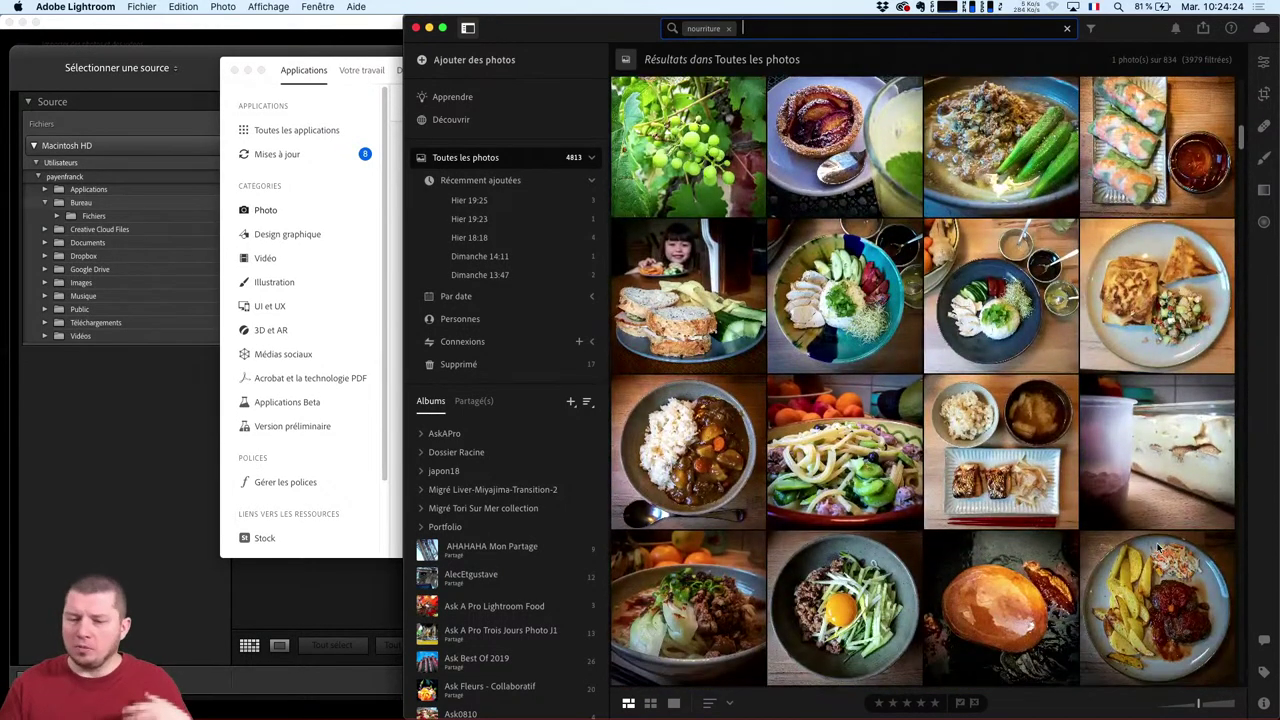
scroll(1100, 568, "down", 1)
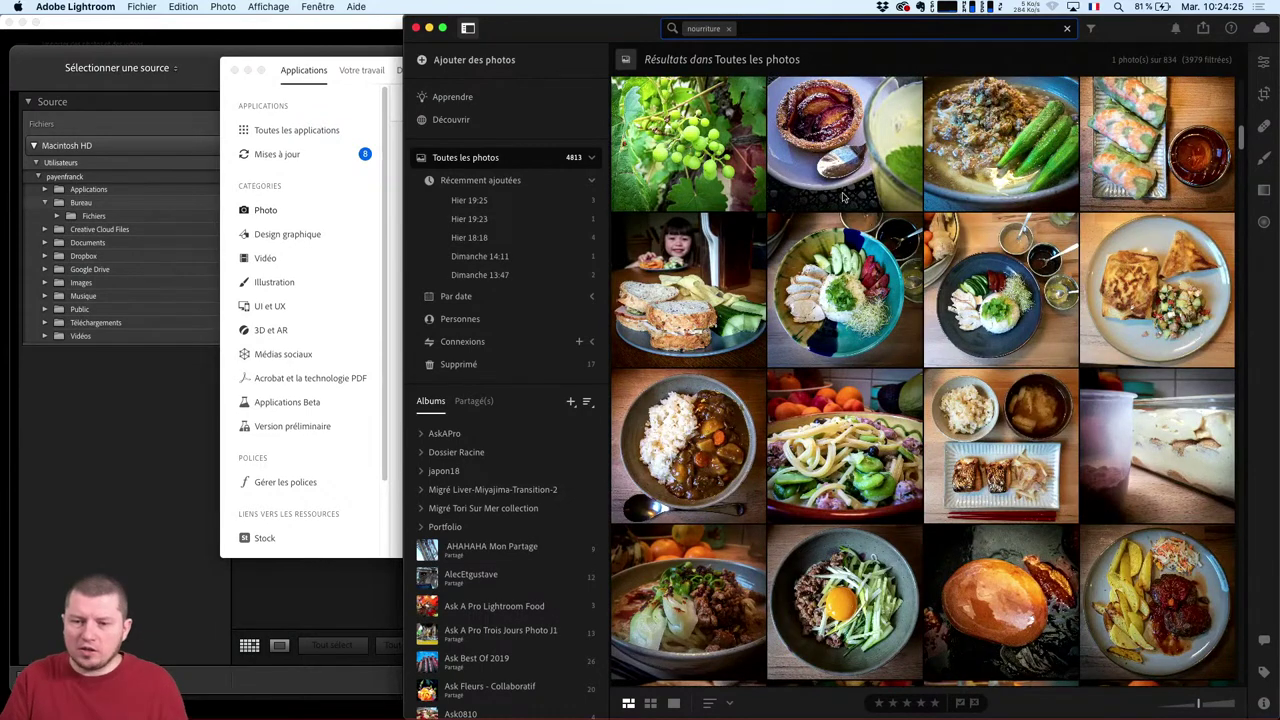
left_click(729, 29)
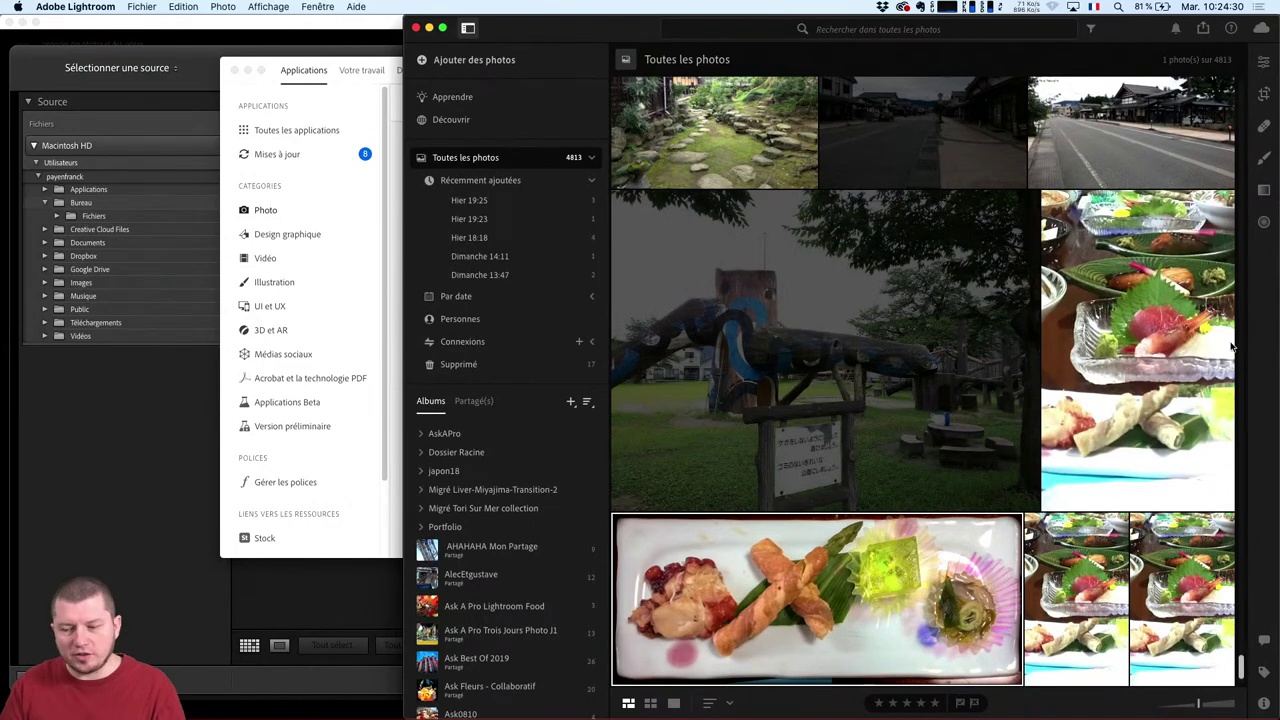
Shift the Lightroom cloud window left so Lightroom Classic's import settings show beside it.
left_click_drag(1240, 665, 1206, 114)
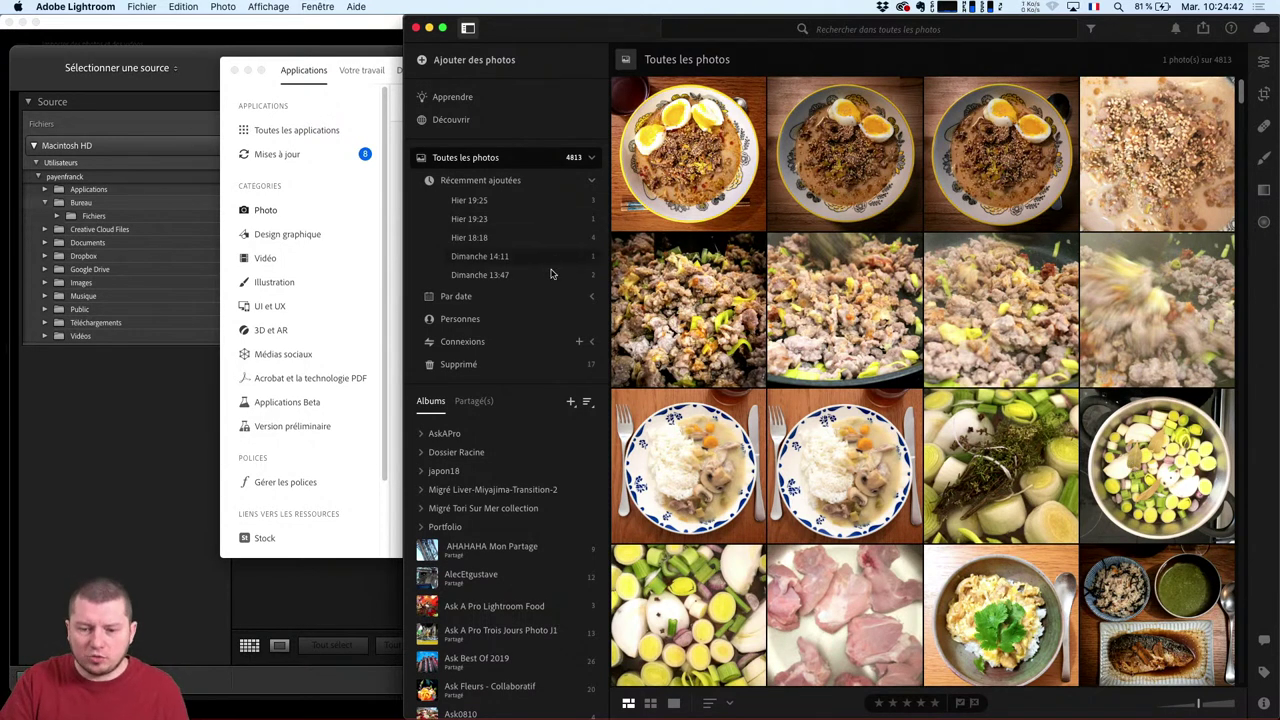
left_click_drag(520, 36, 397, 36)
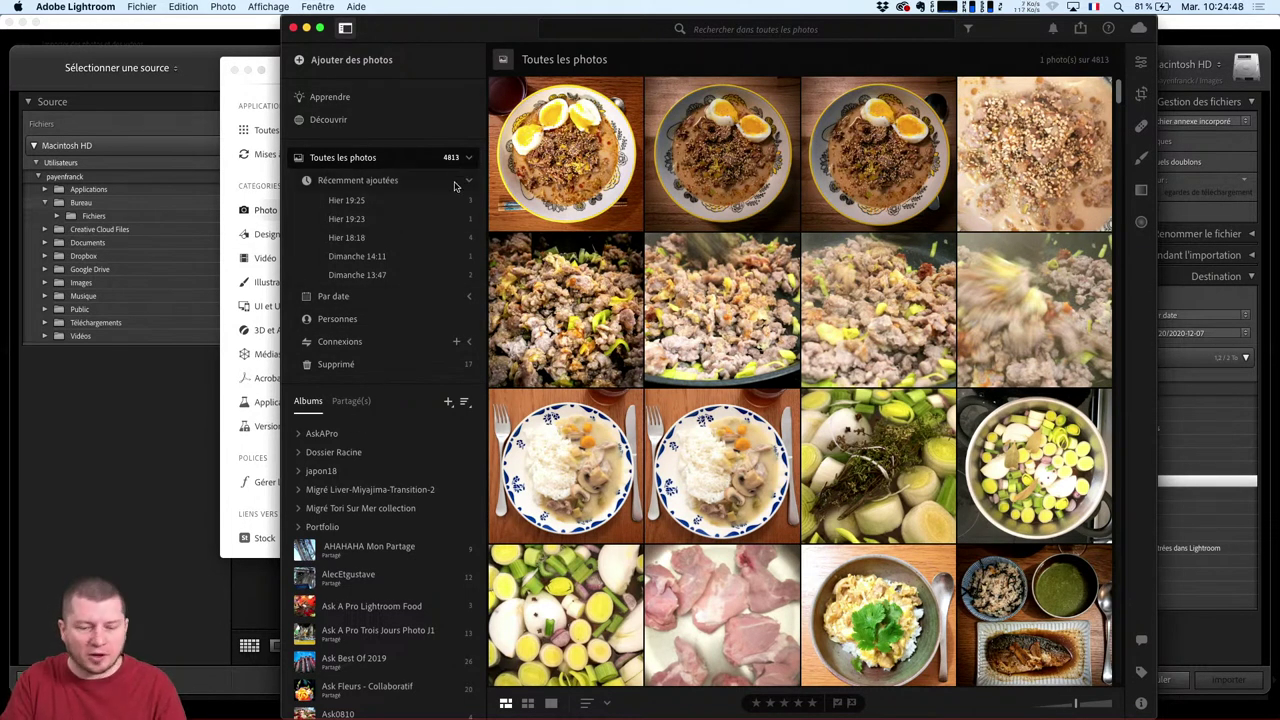
Open the shared album 'Une collection de fleurs - AskAPro' from the Partagé(s) photos.
left_click(355, 404)
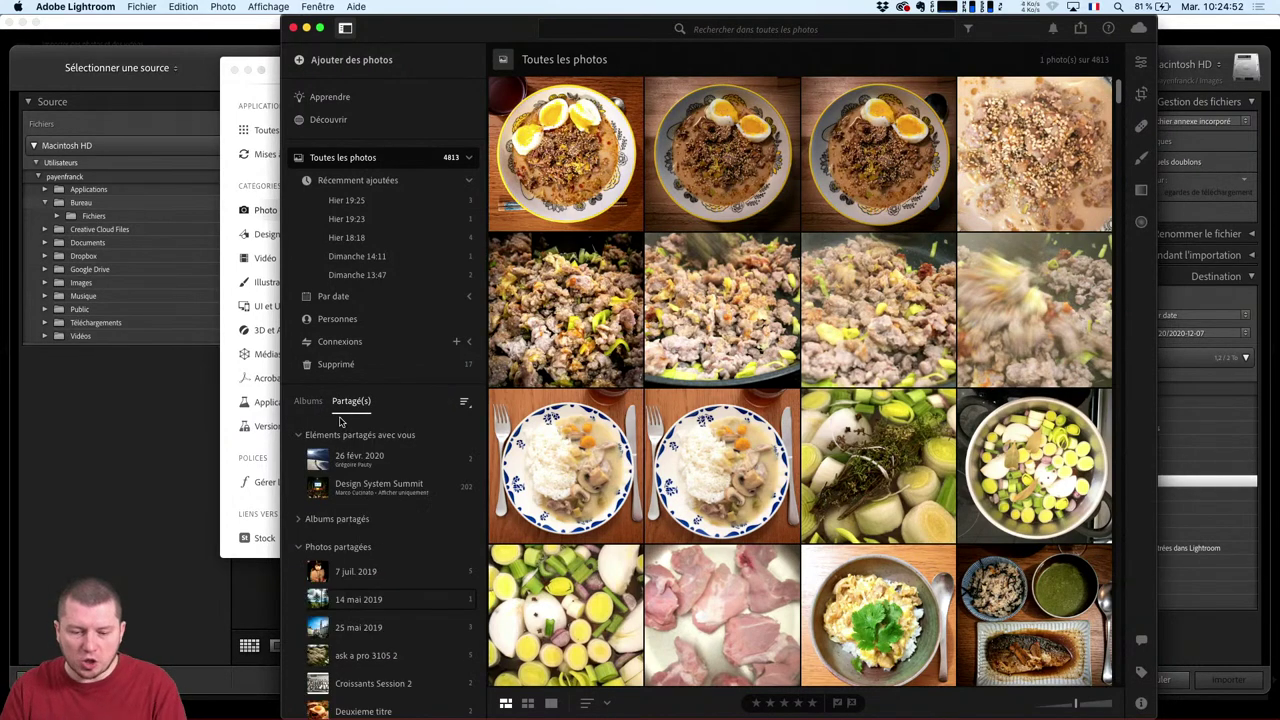
scroll(360, 450, "down", 5)
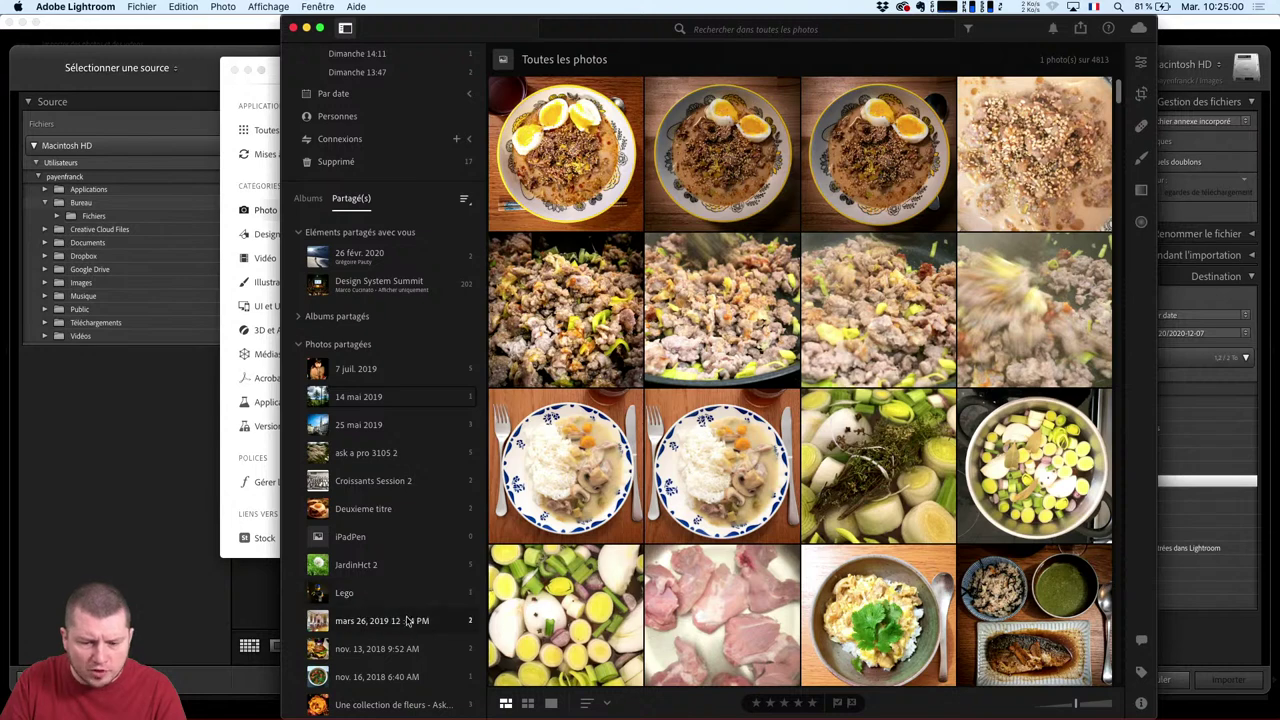
left_click(418, 706)
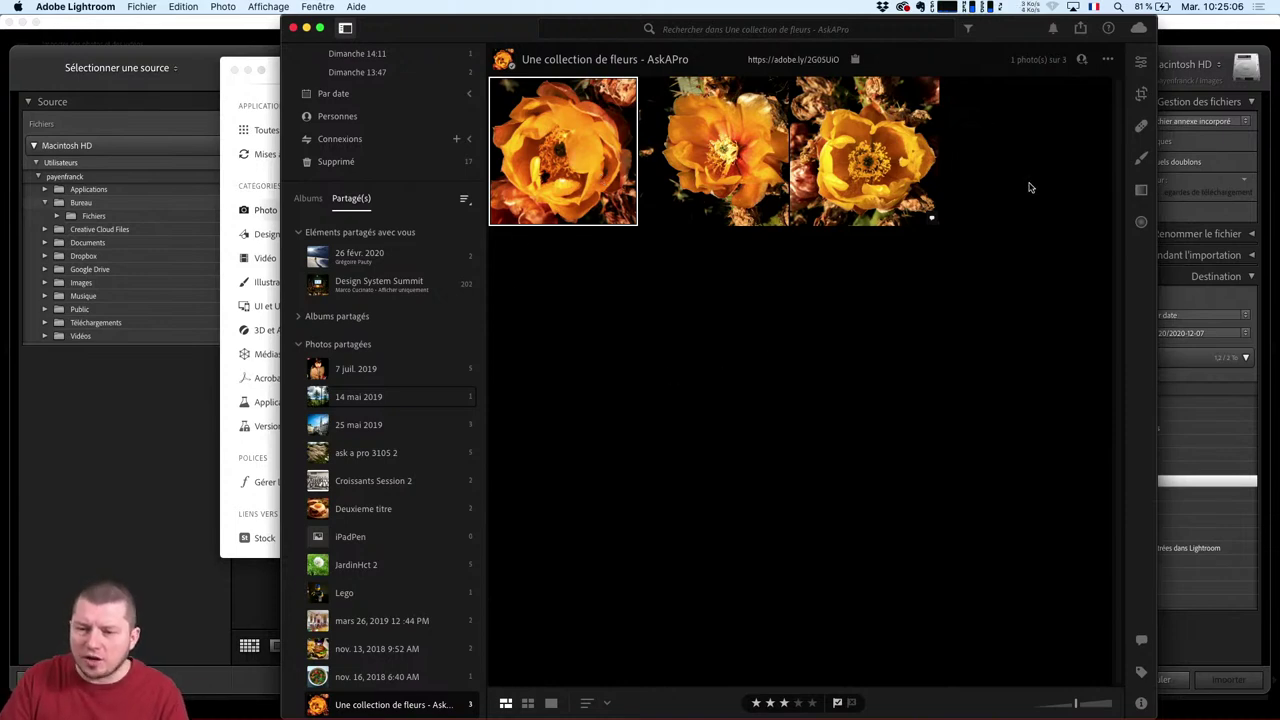
View the flower album on the web, scroll through it, then open the Design System Summit album.
left_click(825, 60)
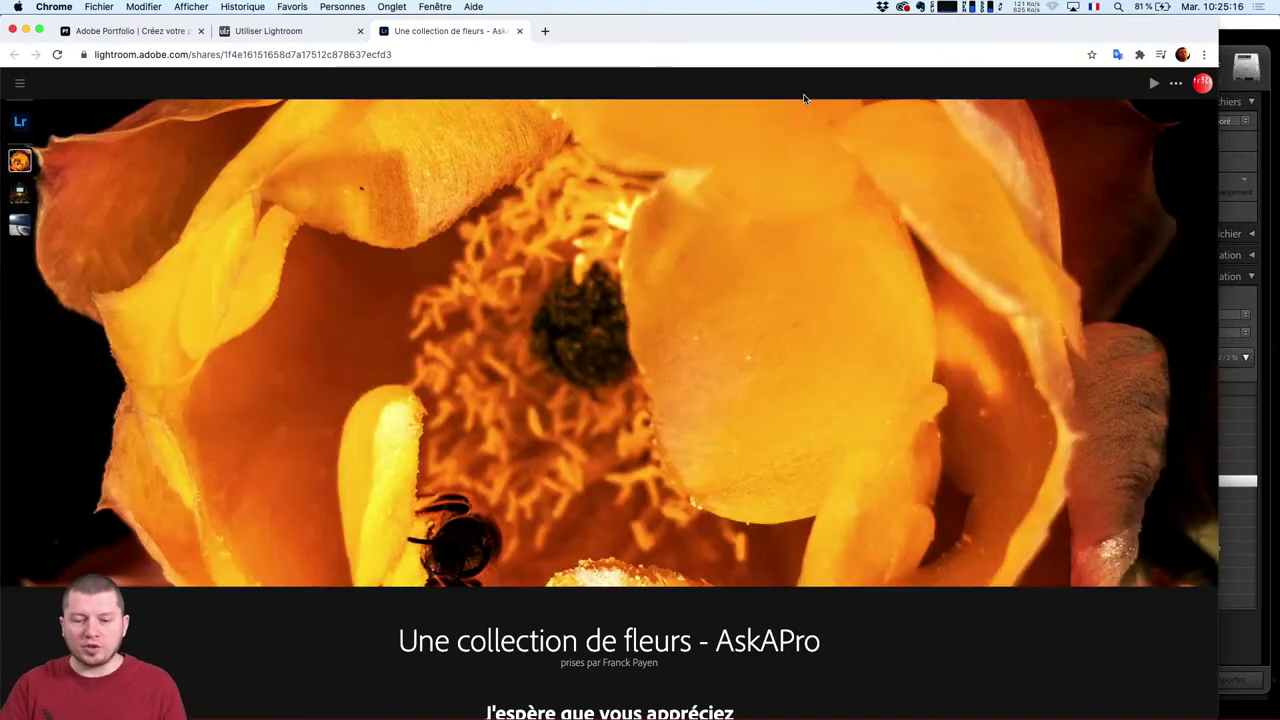
scroll(782, 338, "down", 5)
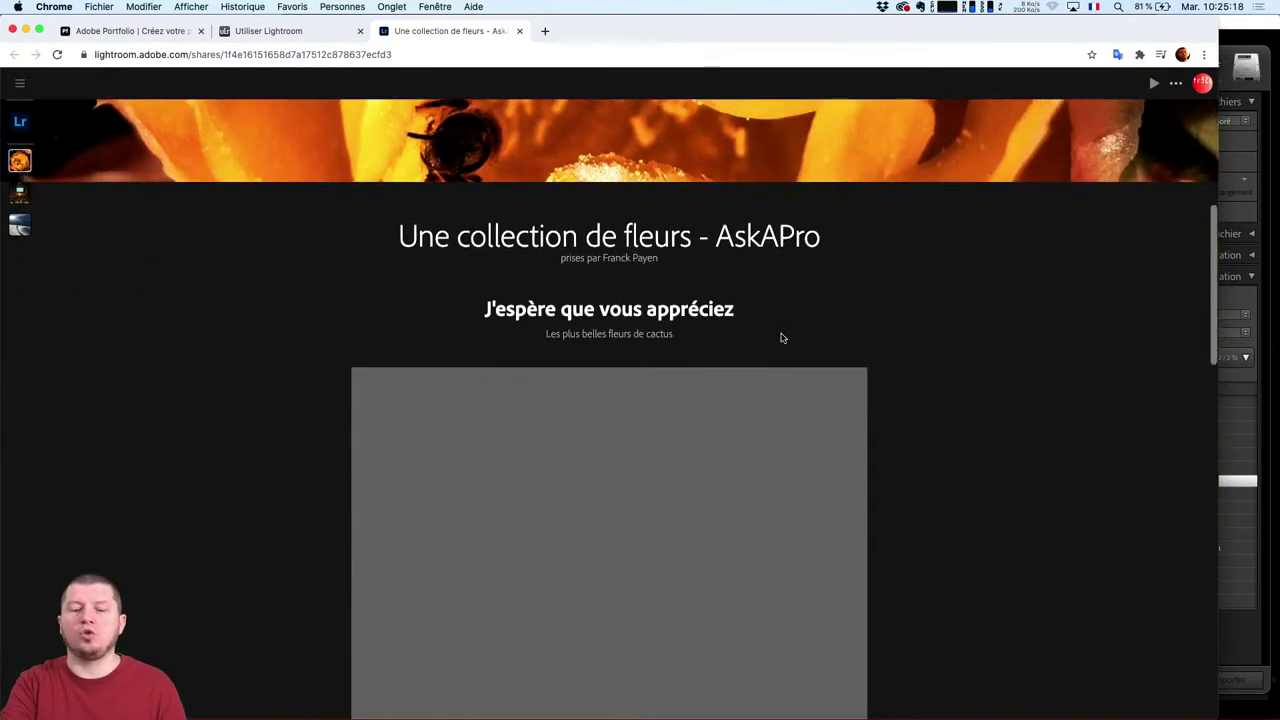
scroll(782, 338, "down", 2)
scroll(782, 338, "down", 2)
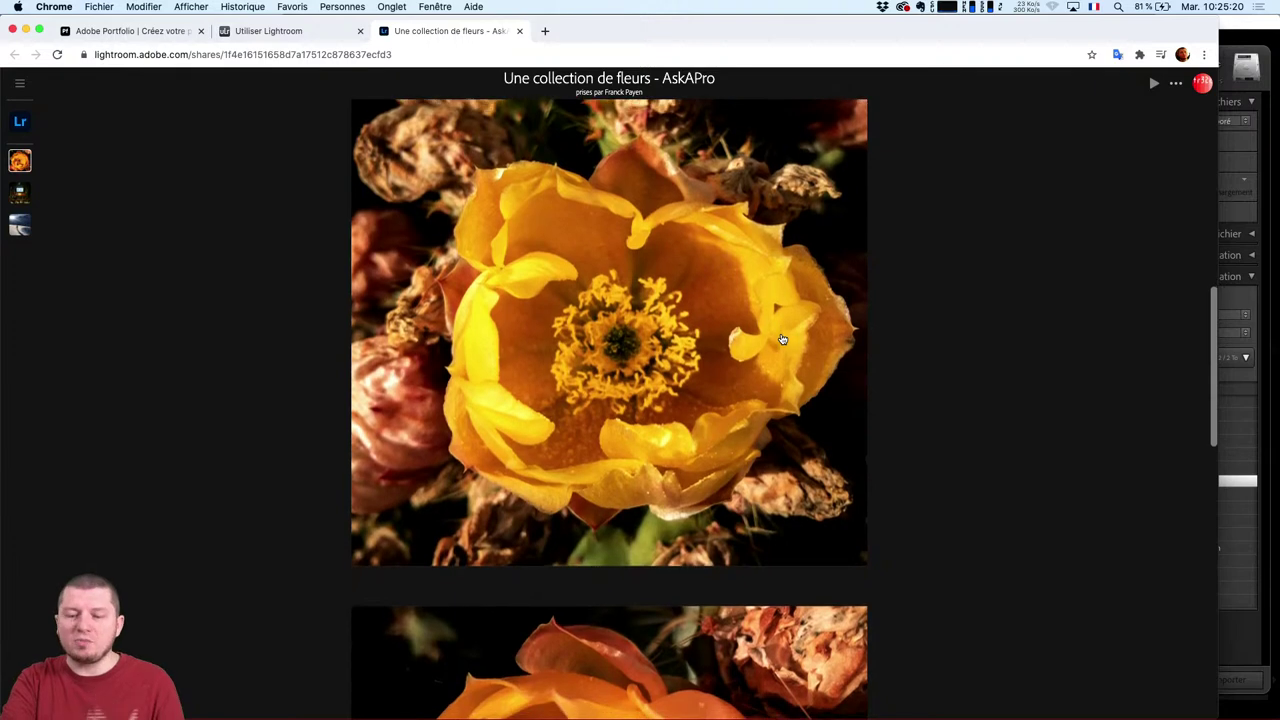
scroll(782, 338, "down", 5)
scroll(782, 338, "down", 2)
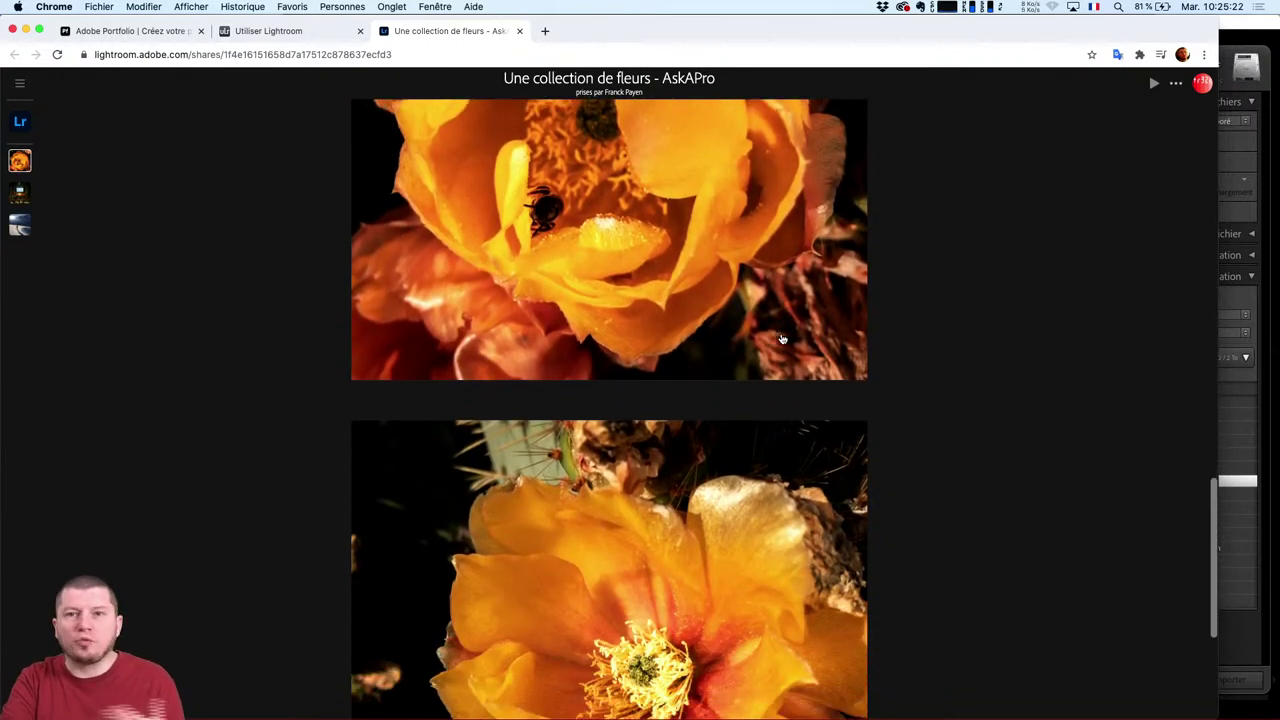
scroll(782, 338, "down", 3)
scroll(782, 338, "down", 2)
scroll(782, 338, "down", 1)
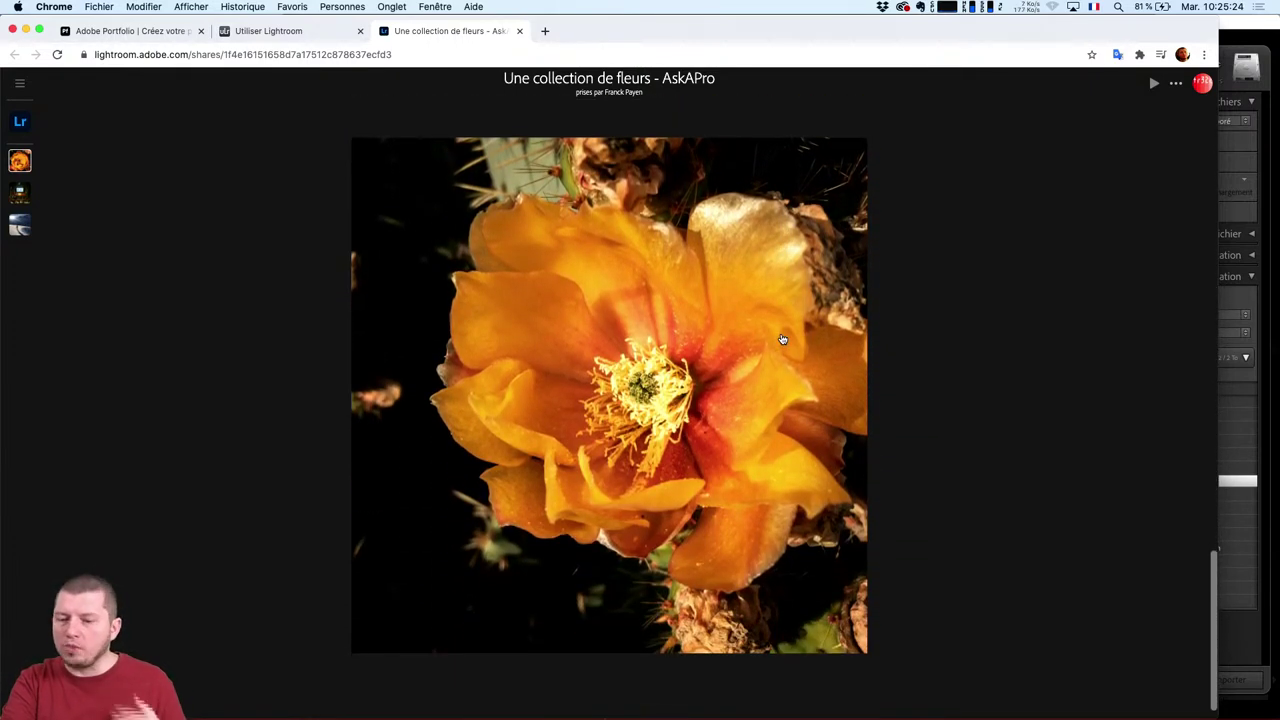
scroll(782, 338, "down", 2)
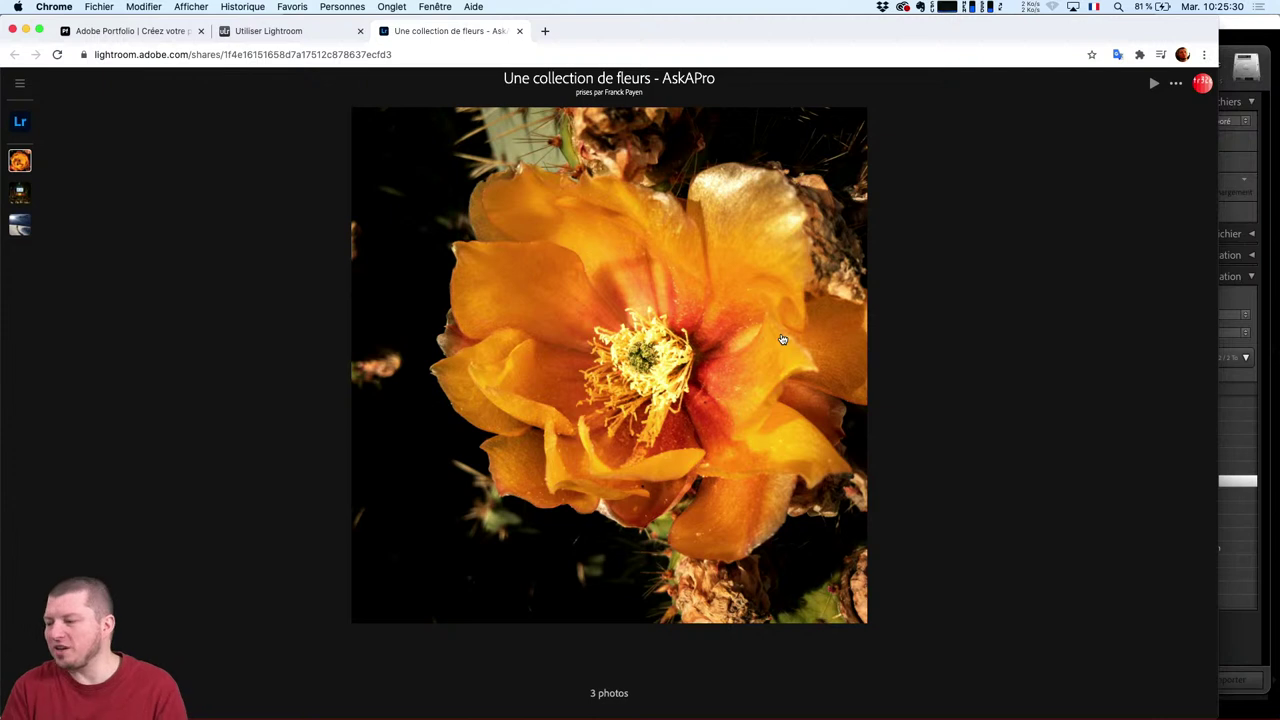
left_click(20, 198)
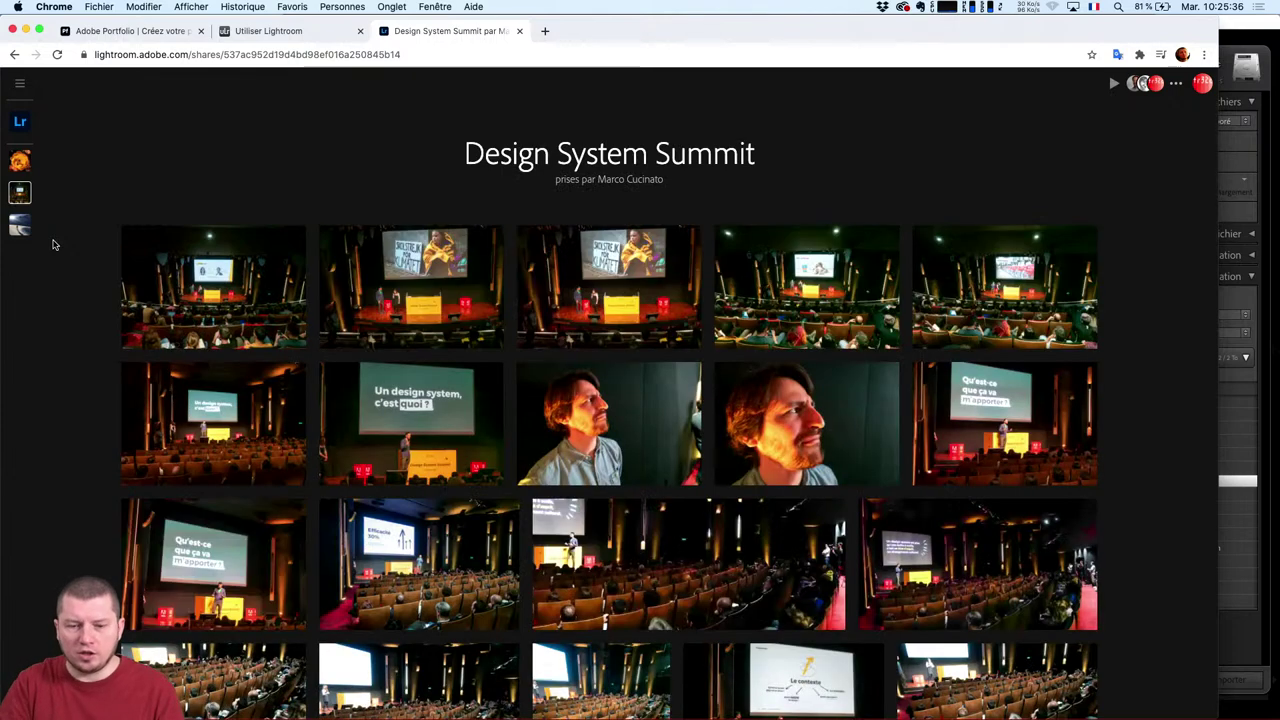
Browse the 26 févr. 2020 album and All Photos on the web, then return to the Import window.
left_click(19, 226)
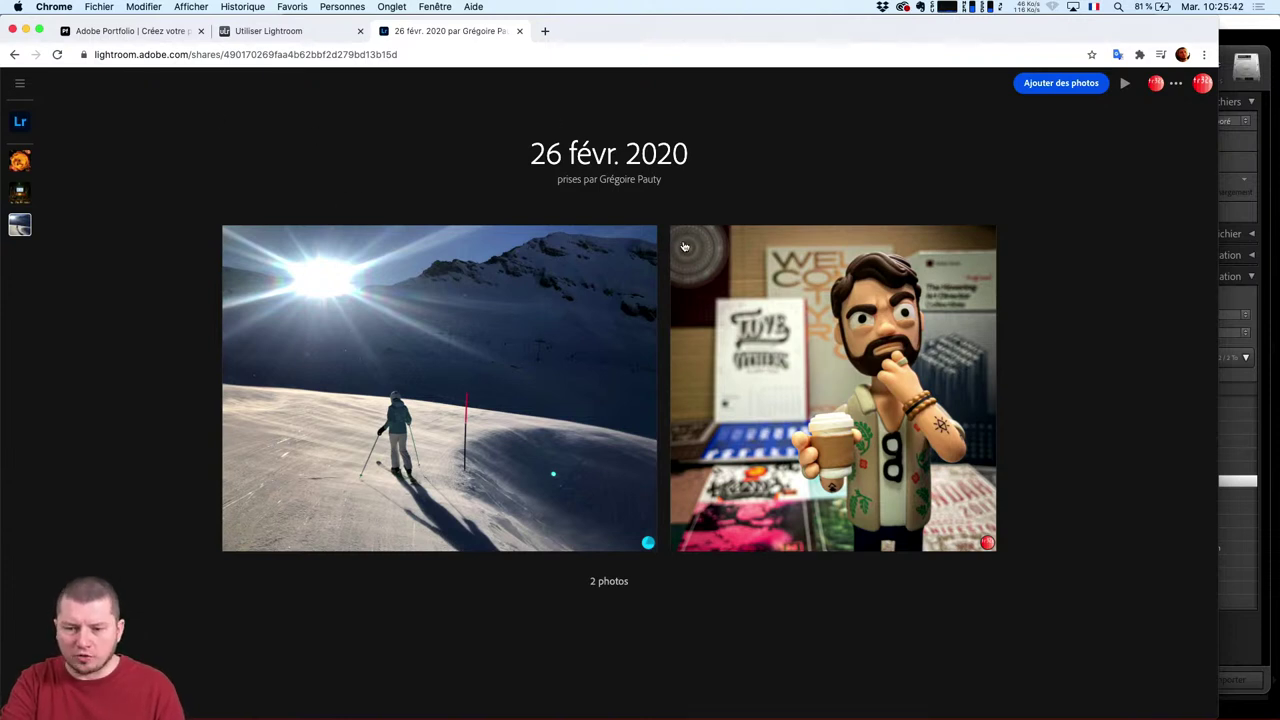
left_click(21, 125)
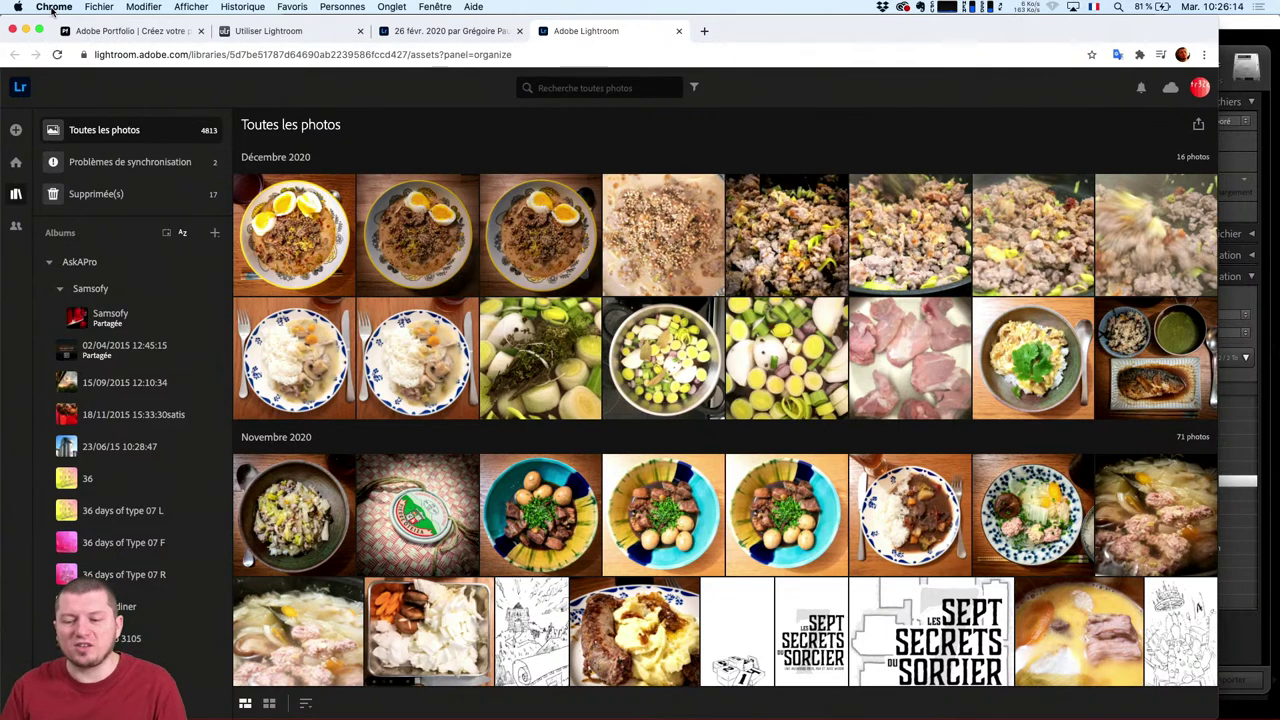
left_click(1264, 410)
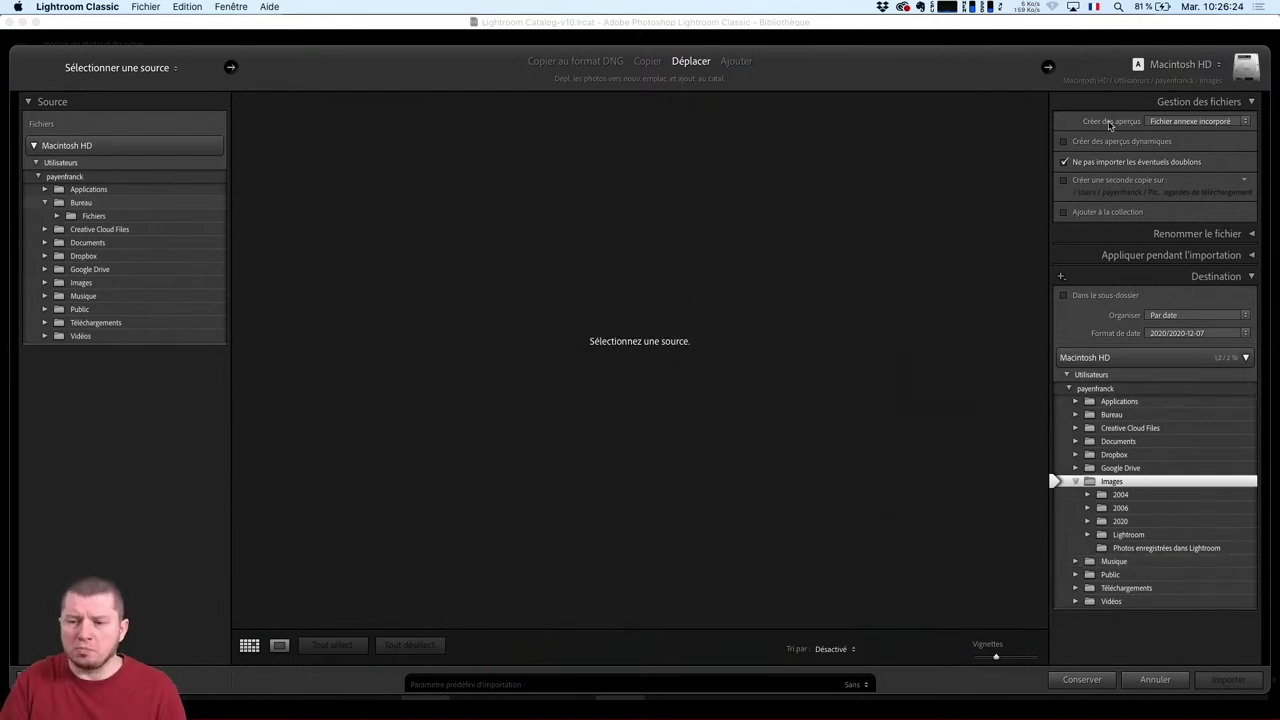
Expand the Renommer le fichier and Appliquer pendant l'importation import panels.
left_click(1249, 235)
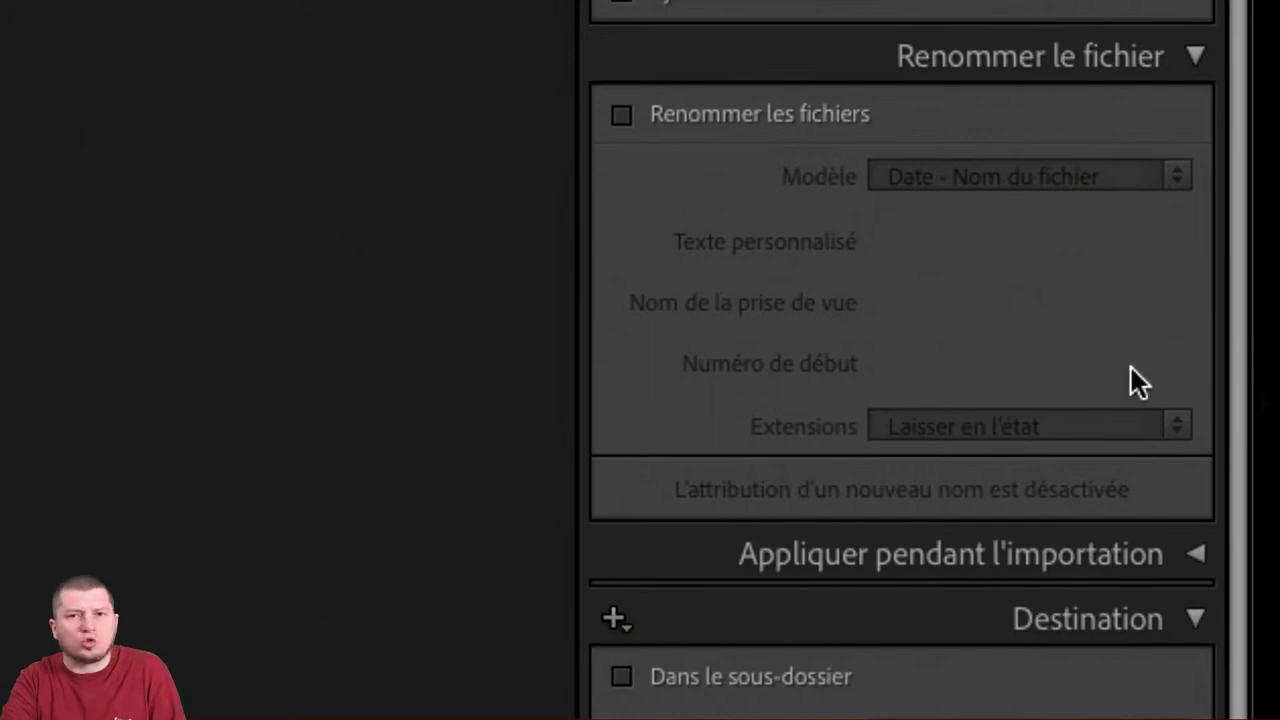
left_click(1076, 548)
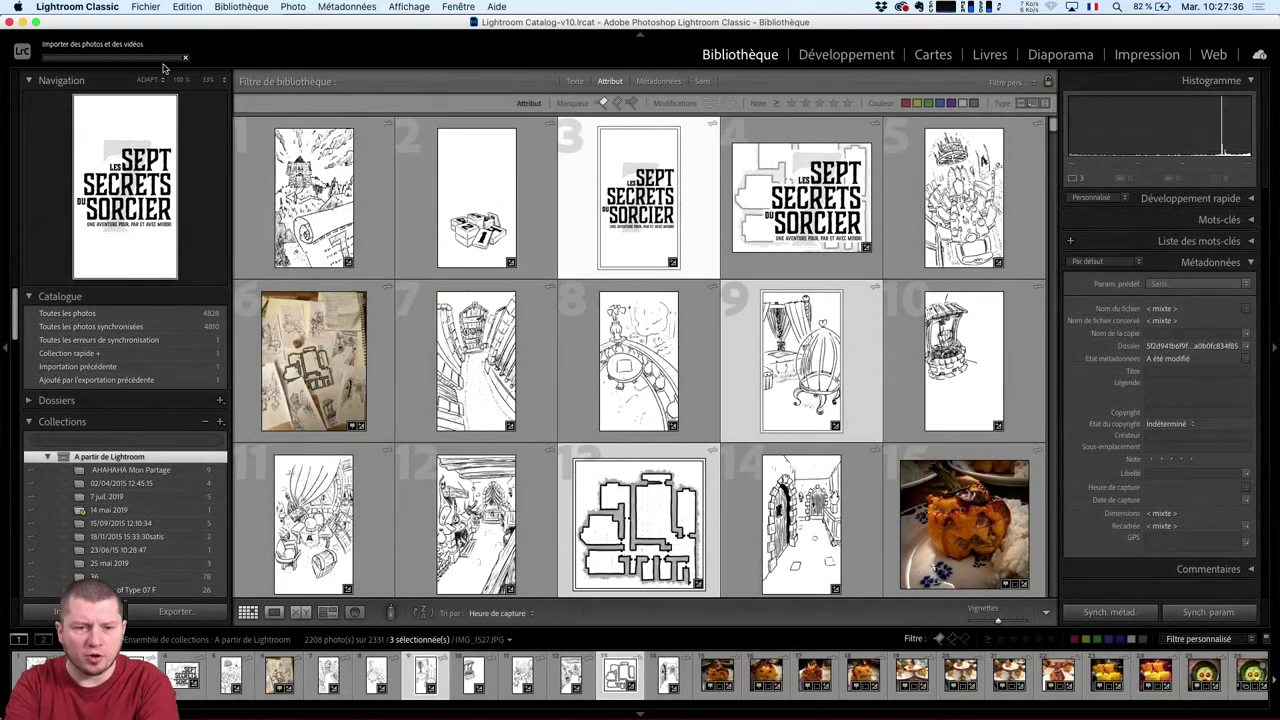
Check background activity progress, then reopen the Import window at its apply-during-import settings.
left_click(131, 53)
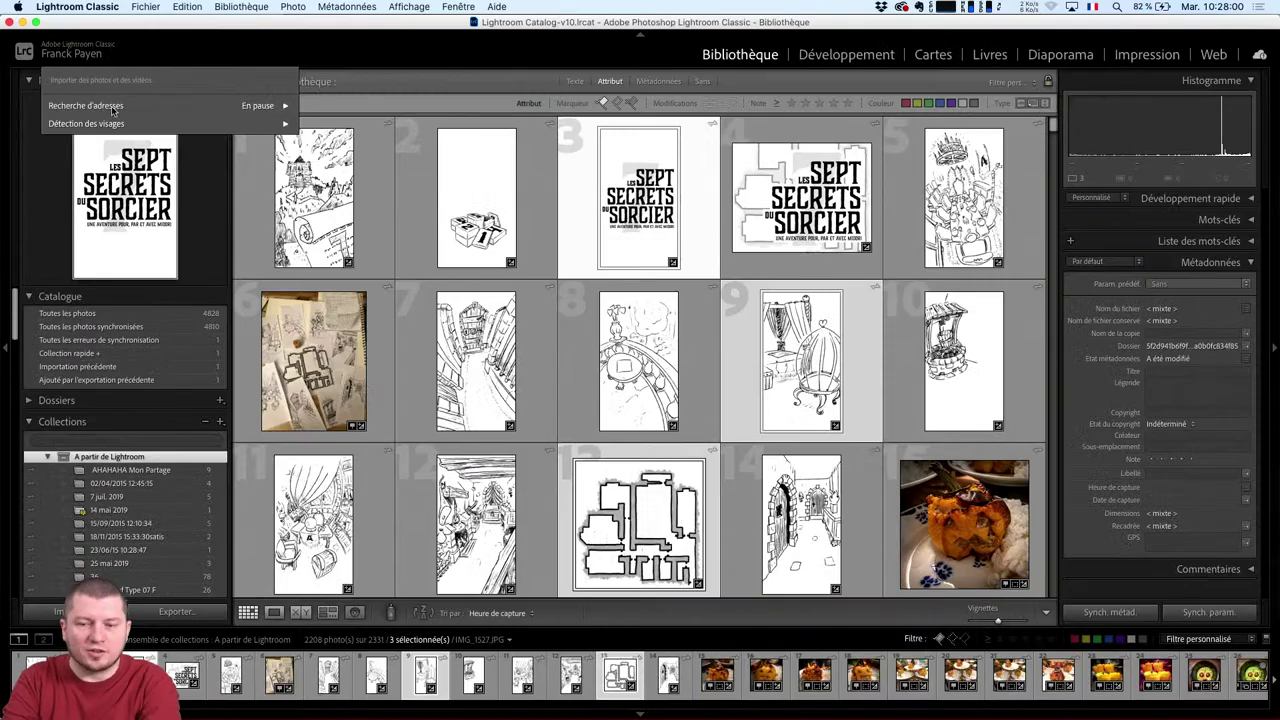
left_click(58, 612)
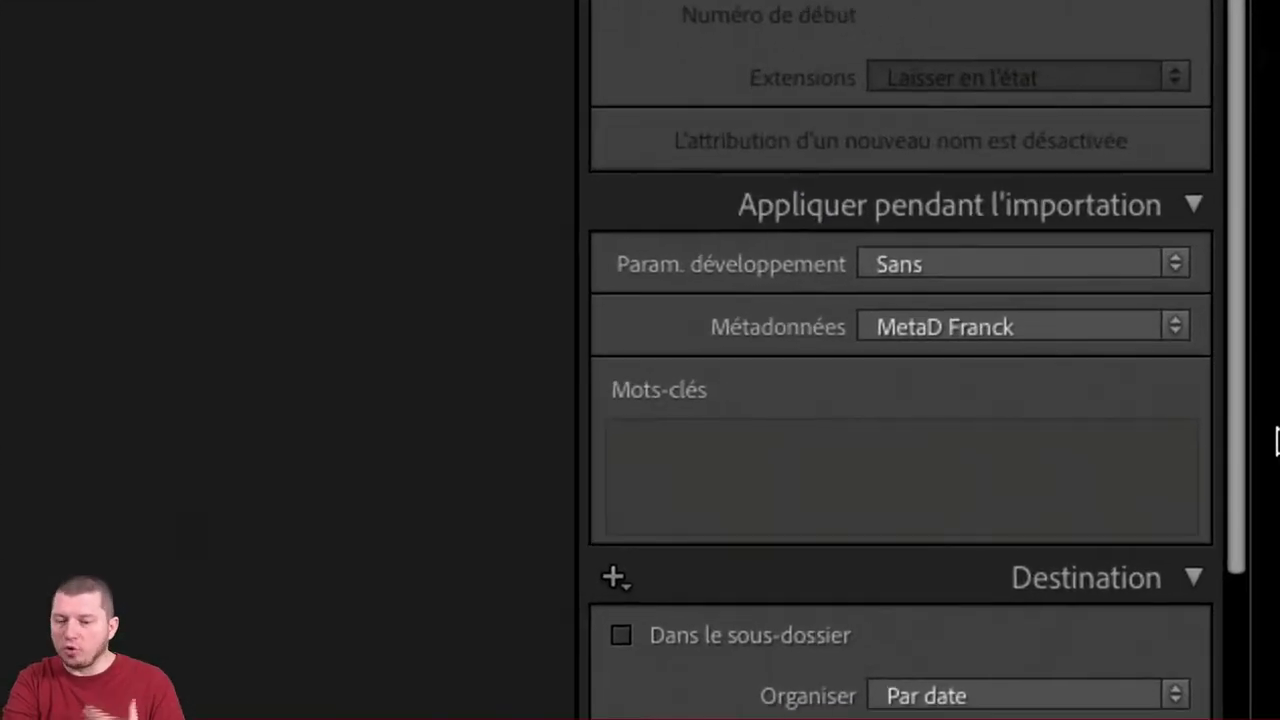
Leave the develop preset at none and start a Nouveau… preset from the Métadonnées list.
left_click(1174, 264)
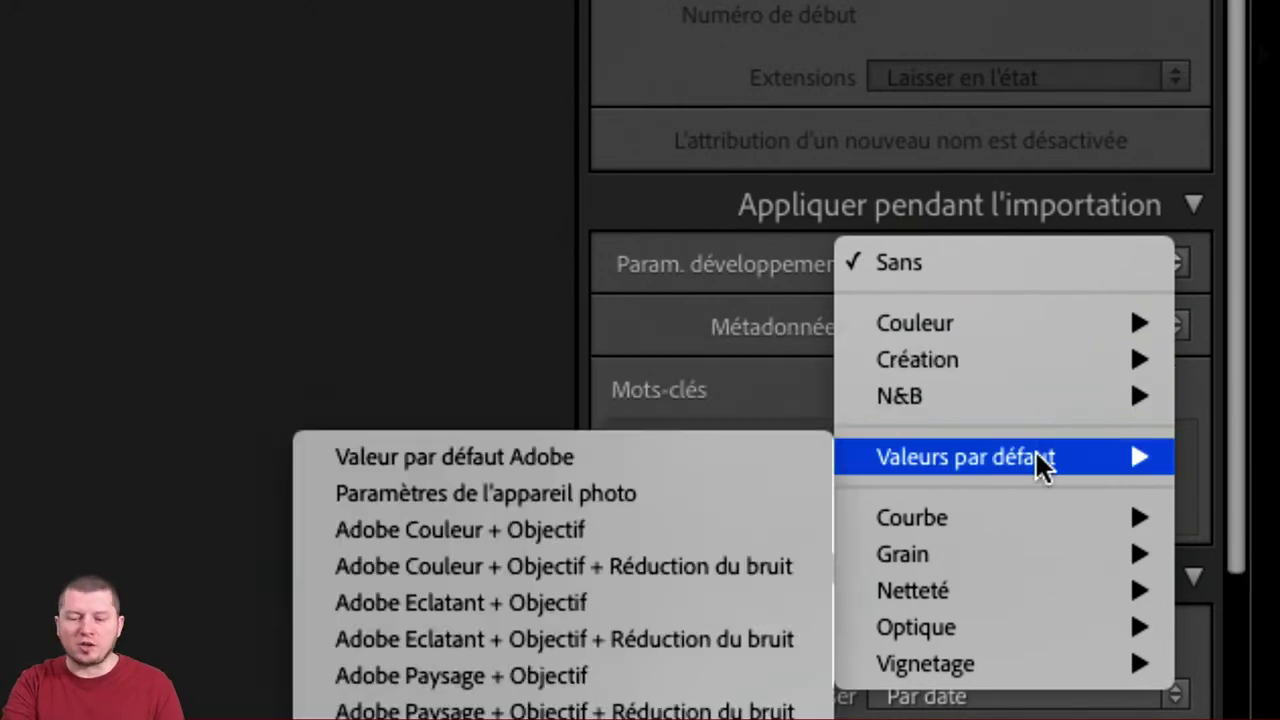
mouse_move(966, 457)
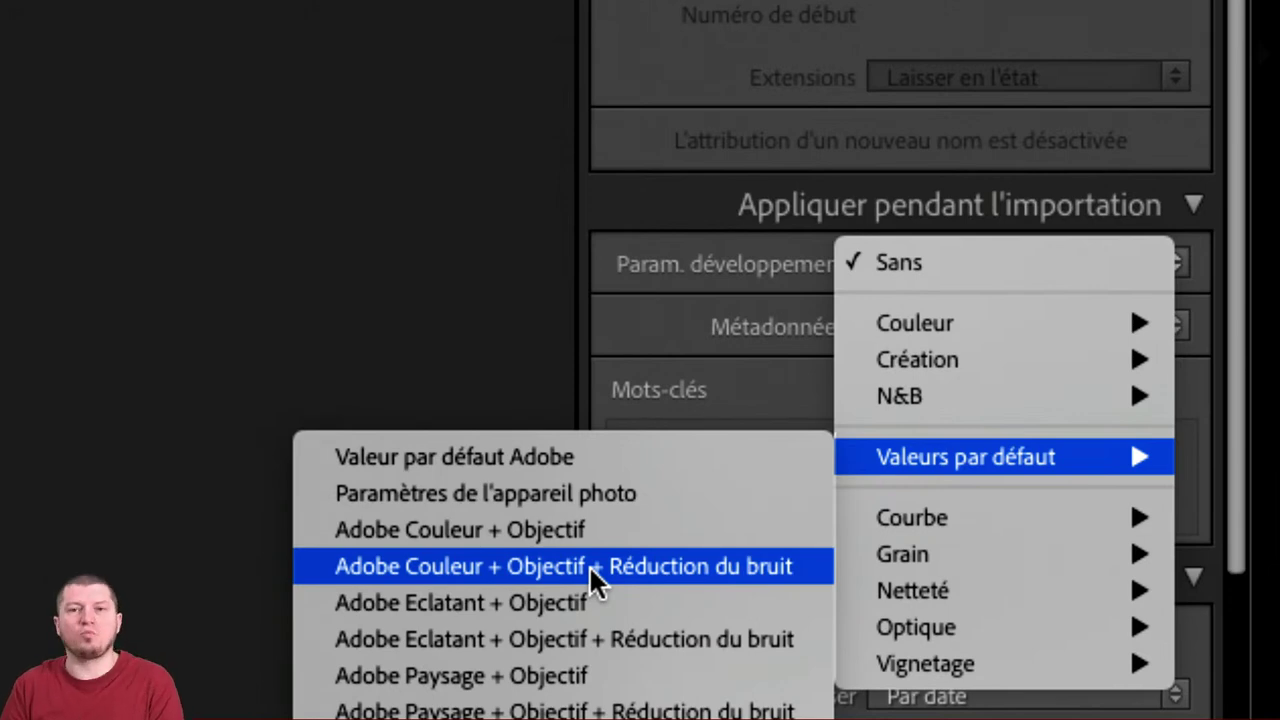
left_click(620, 458)
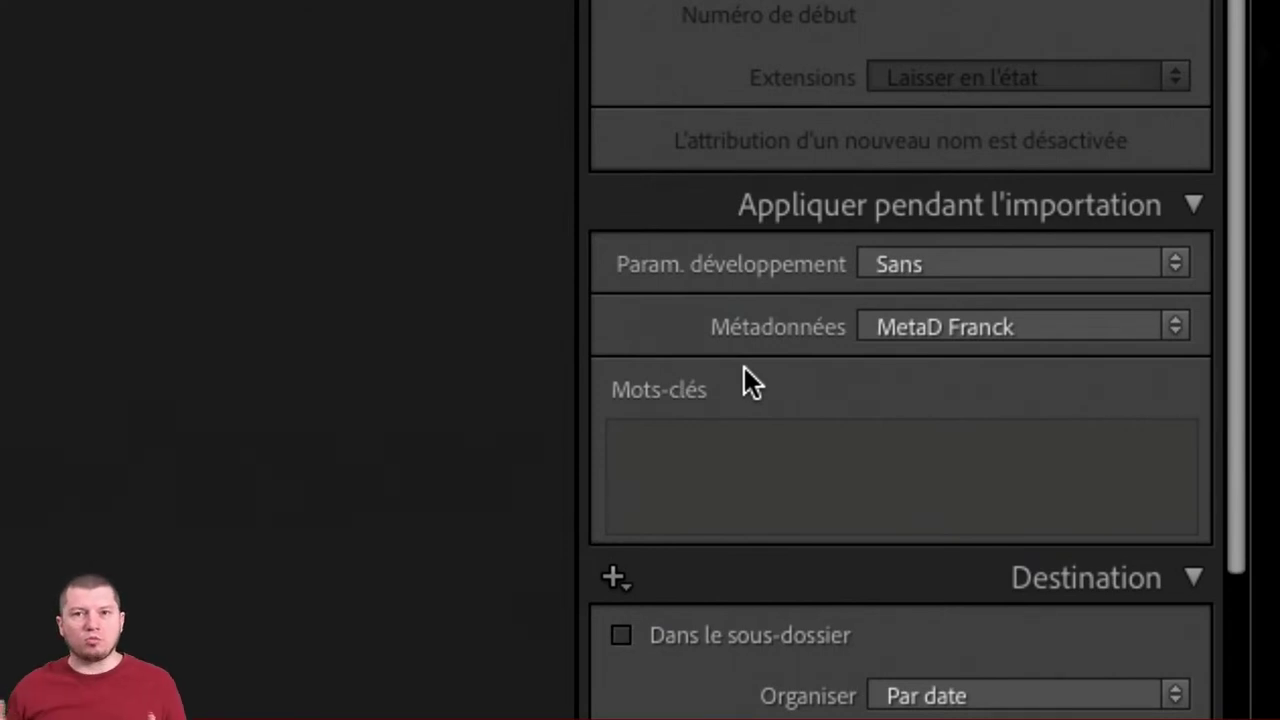
left_click(860, 343)
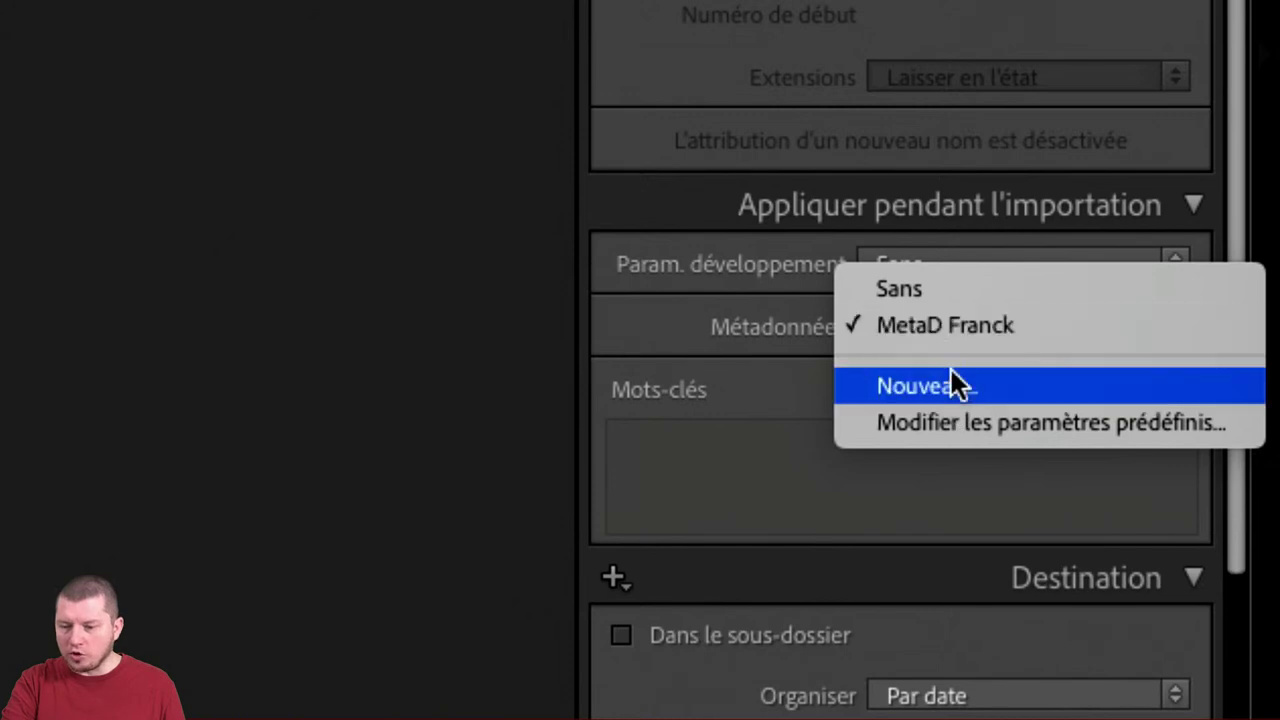
left_click(956, 412)
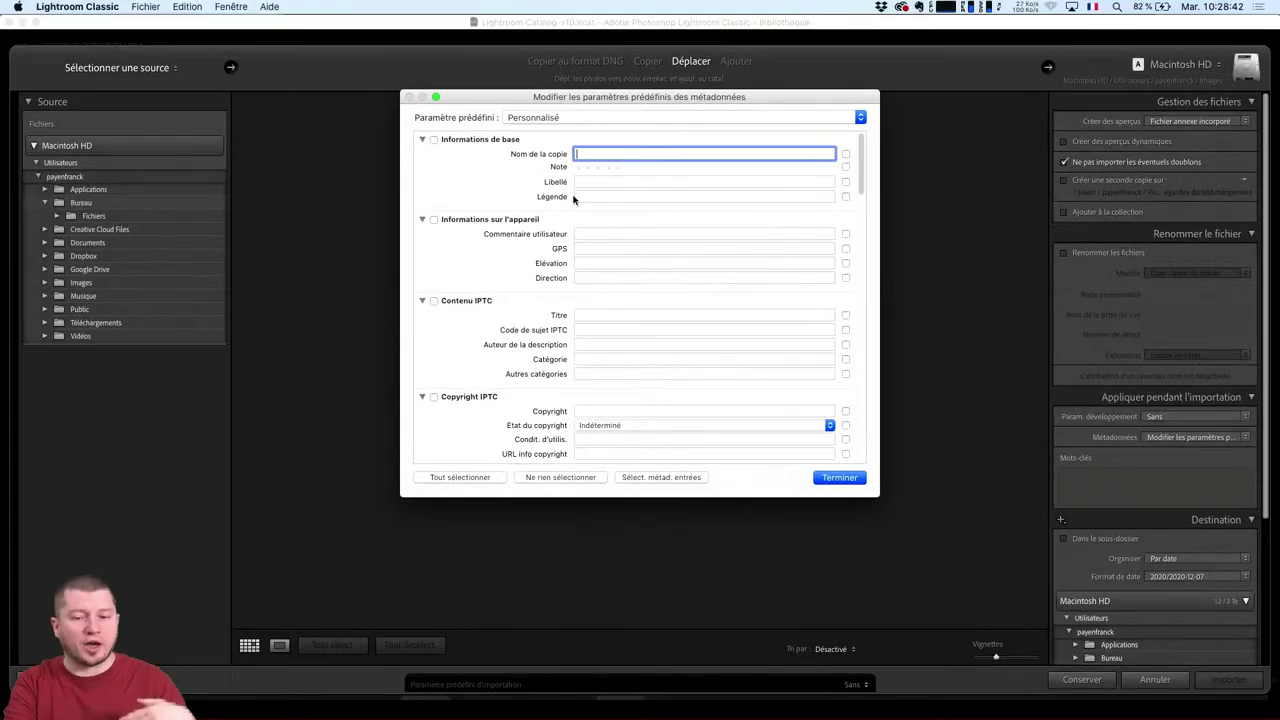
Enter the creator's name in Créateur and France in Pays du créateur.
scroll(530, 375, "down", 5)
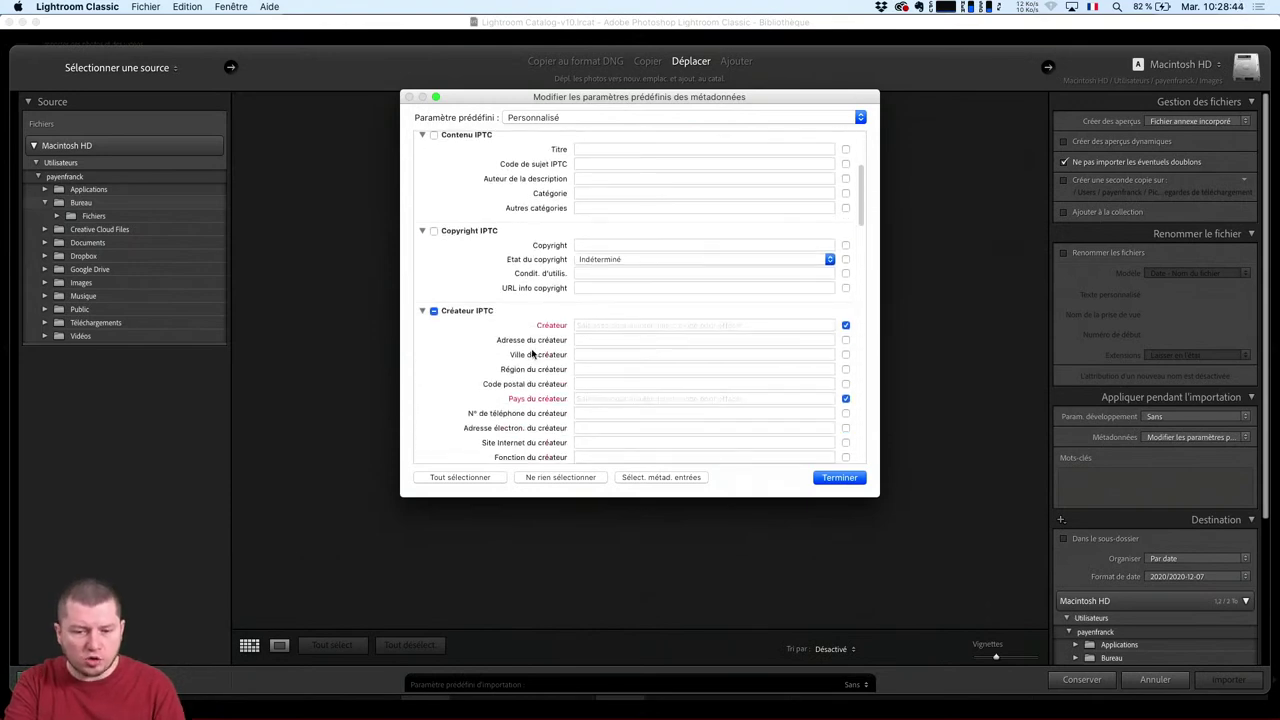
scroll(520, 407, "down", 5)
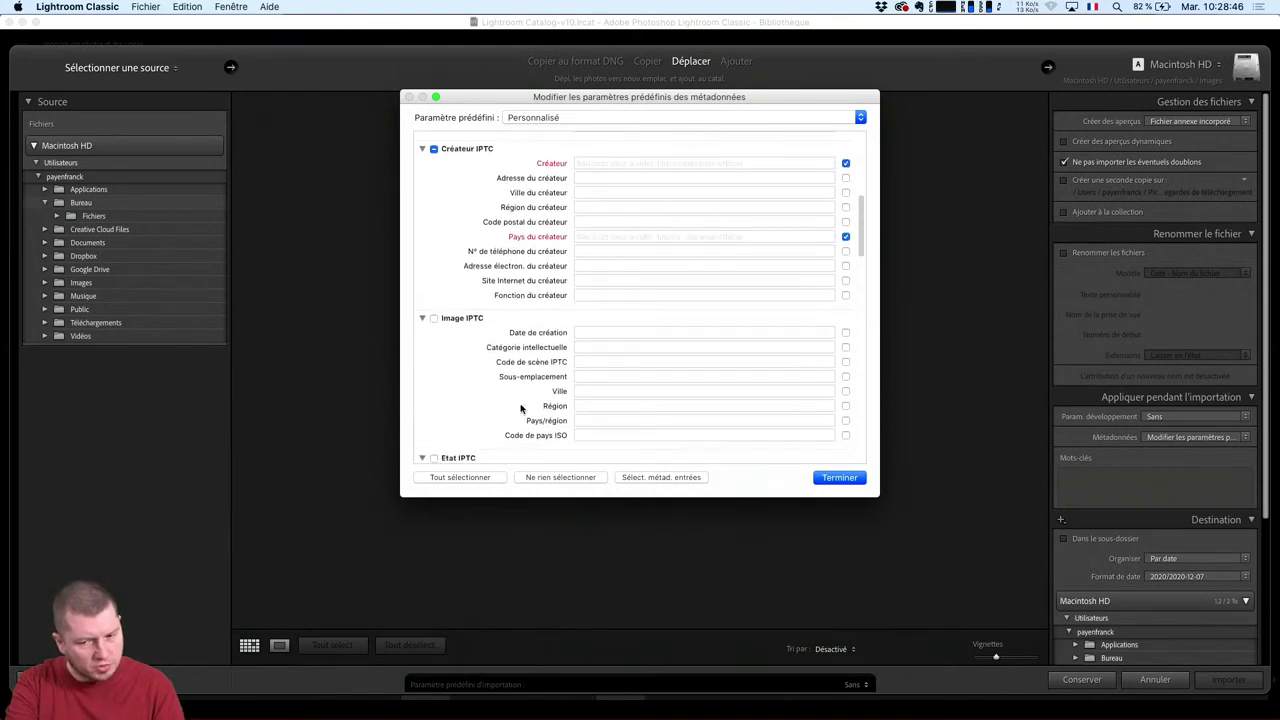
scroll(520, 407, "down", 1)
scroll(520, 407, "down", 7)
scroll(520, 407, "down", 3)
scroll(520, 407, "down", 5)
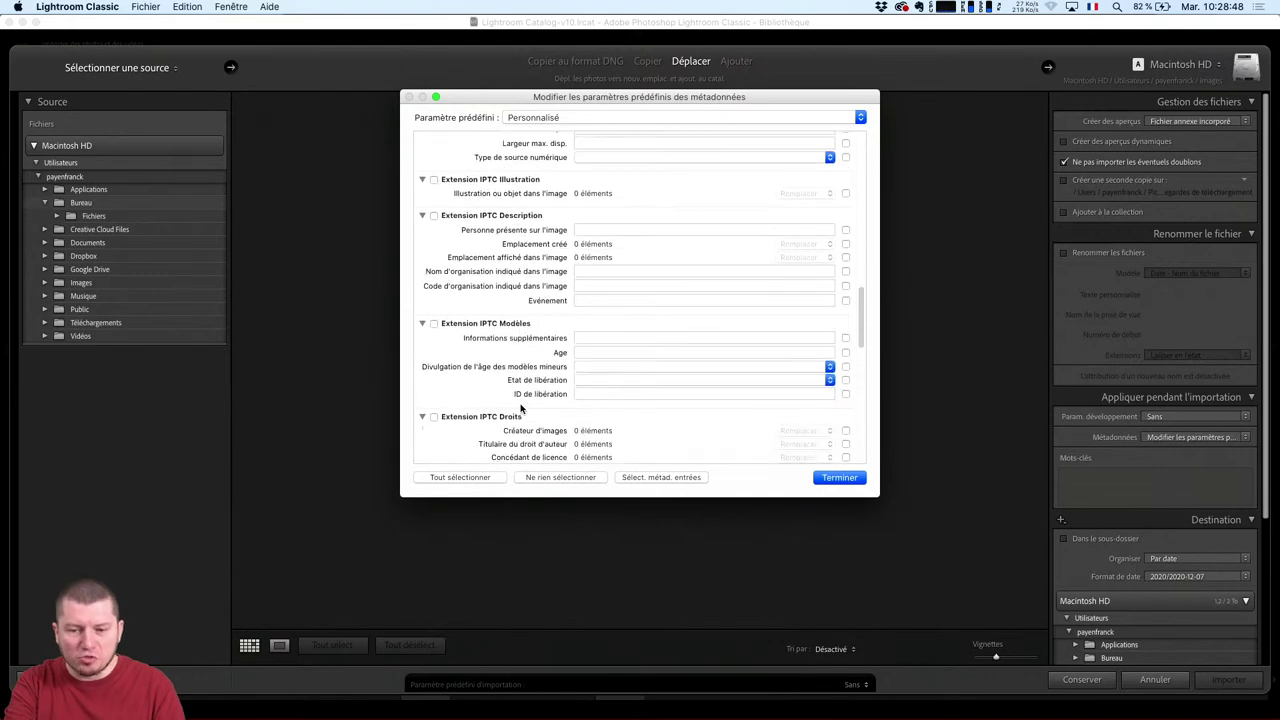
scroll(520, 407, "up", 9)
scroll(560, 290, "up", 4)
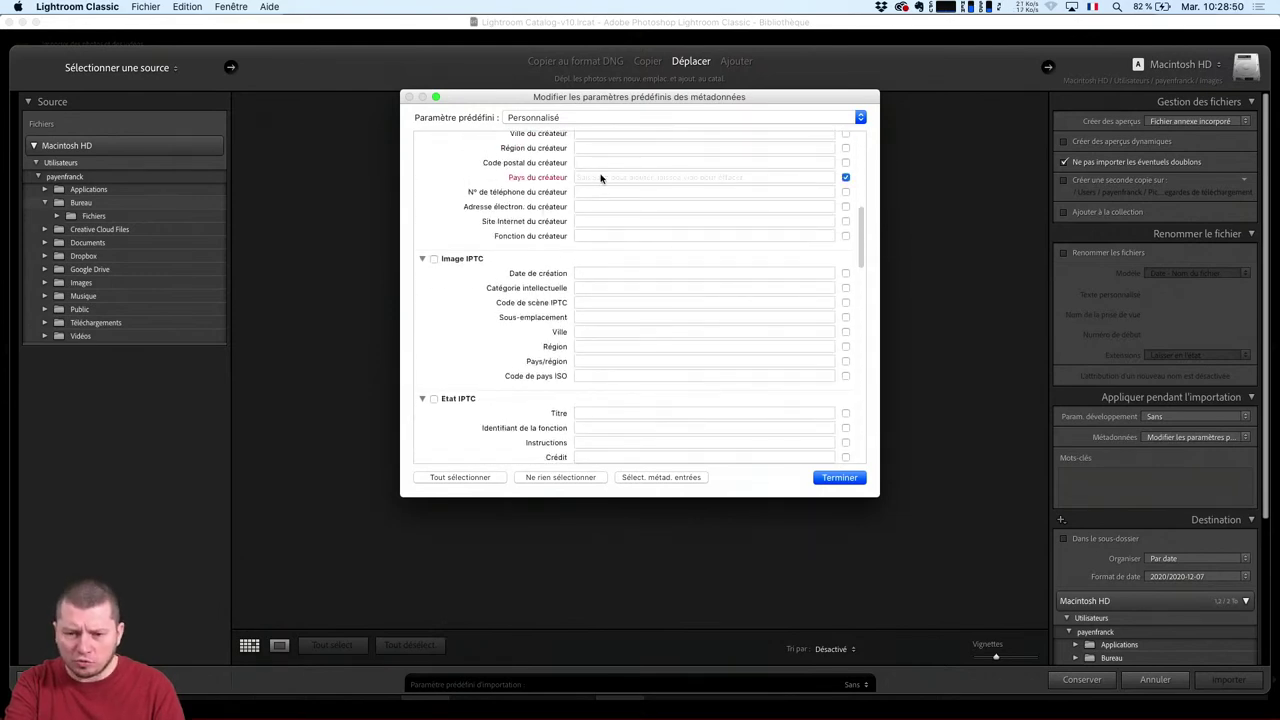
scroll(546, 217, "up", 6)
left_click(601, 294)
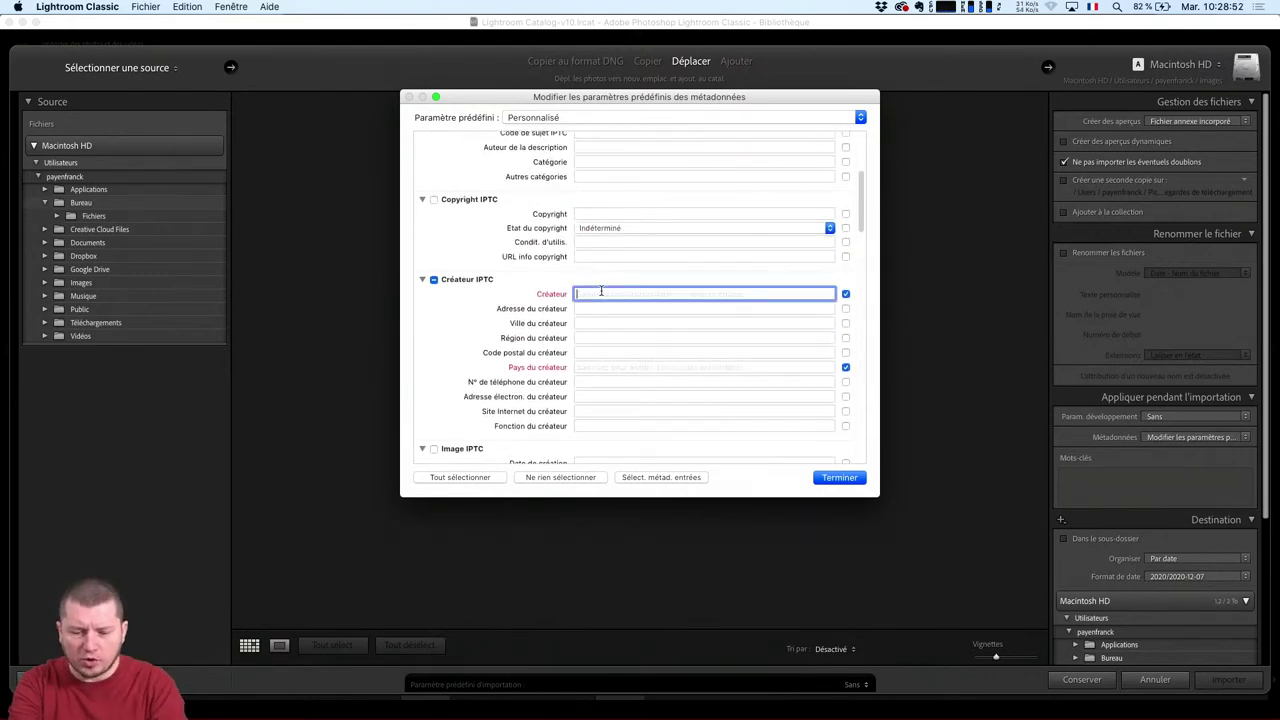
type("Franck Payen")
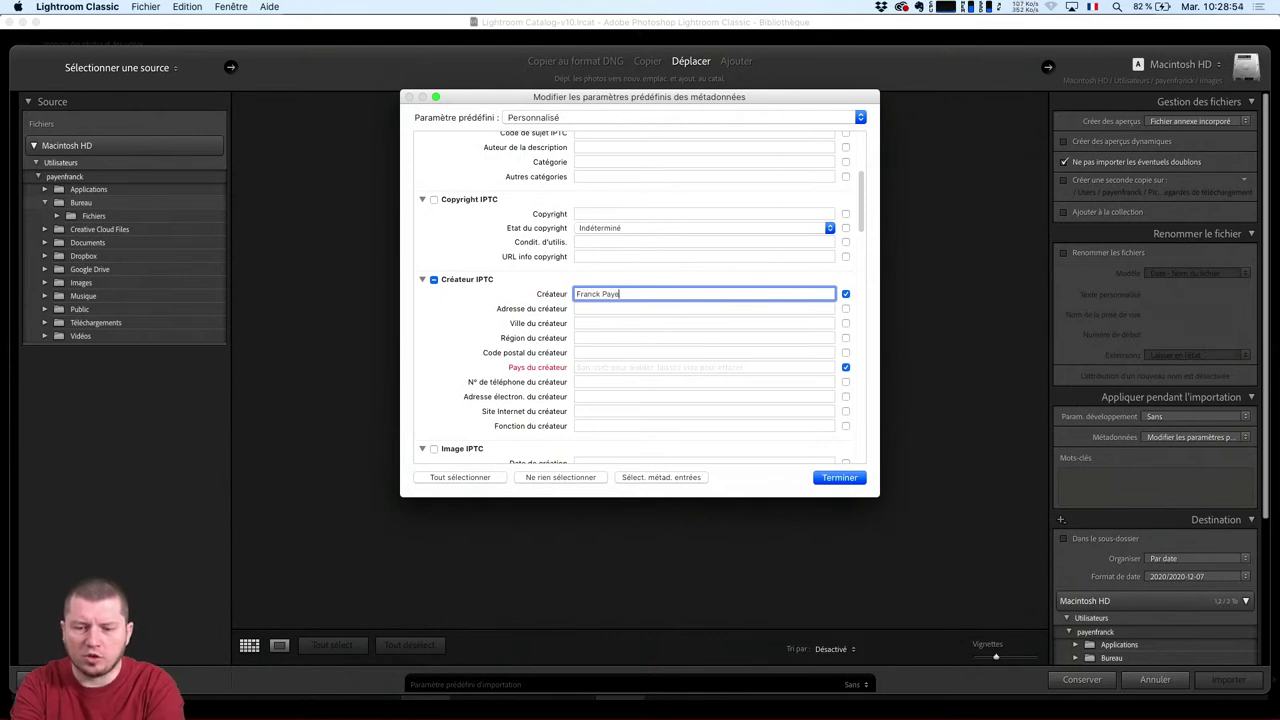
key("Tab")
left_click(604, 368)
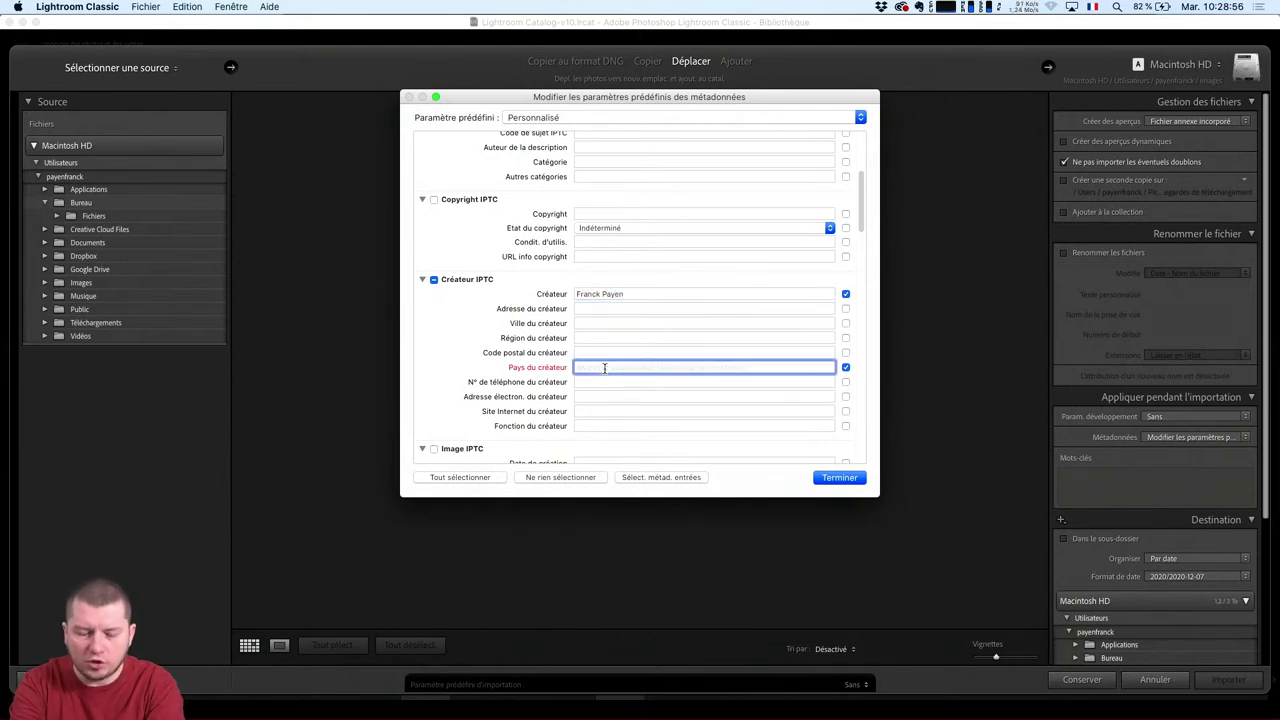
type("Frta")
key("Left")
key("Left")
key("Left")
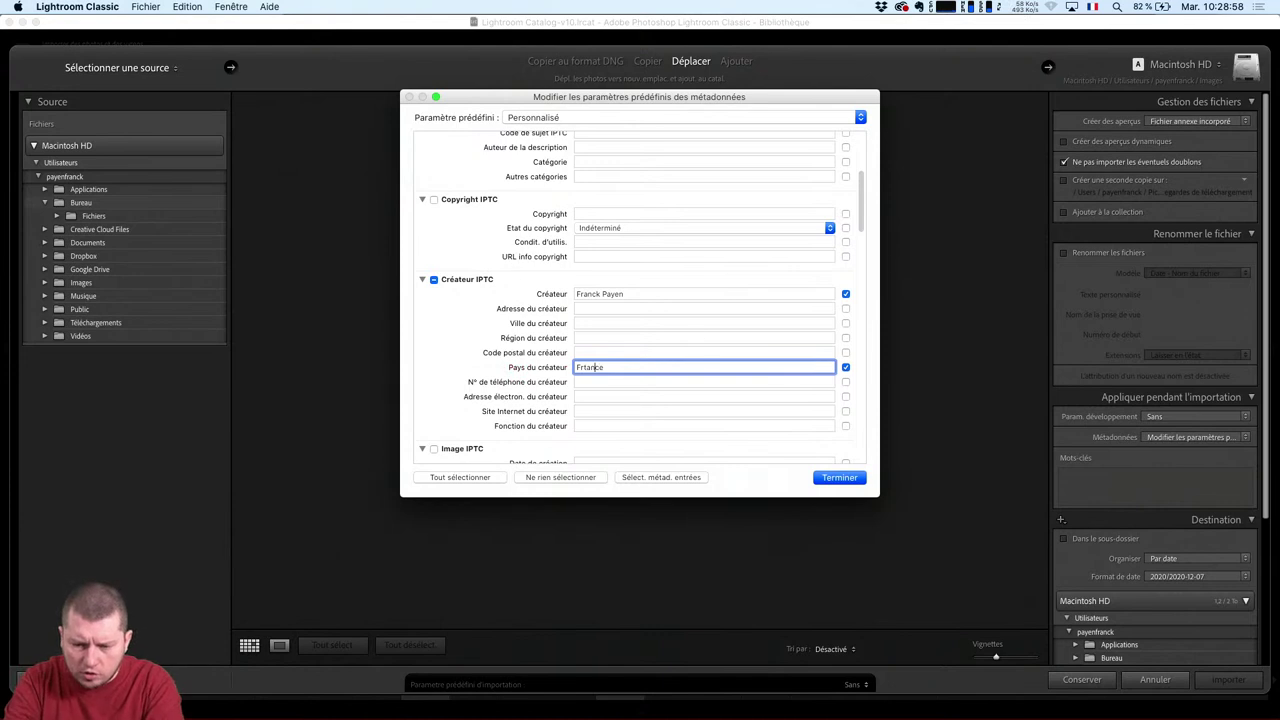
key("BackSpace")
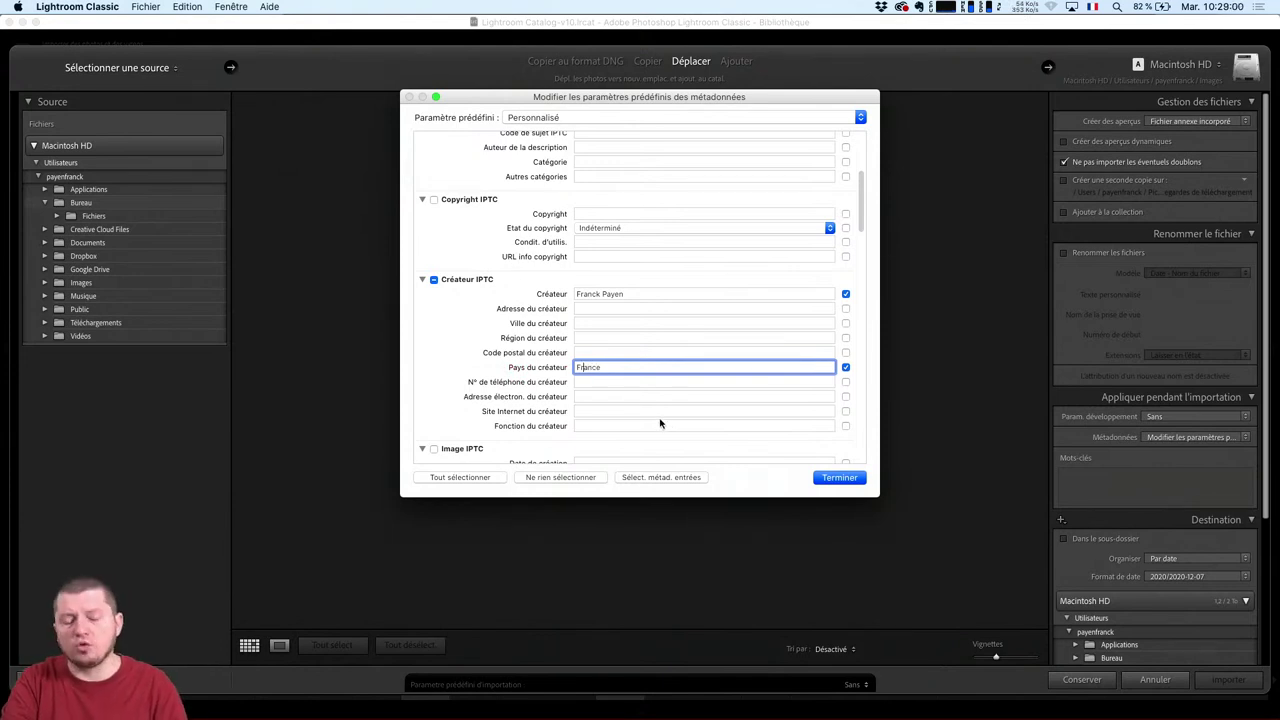
Finish the metadata preset editor and confirm saving it as a new preset.
scroll(510, 350, "down", 2)
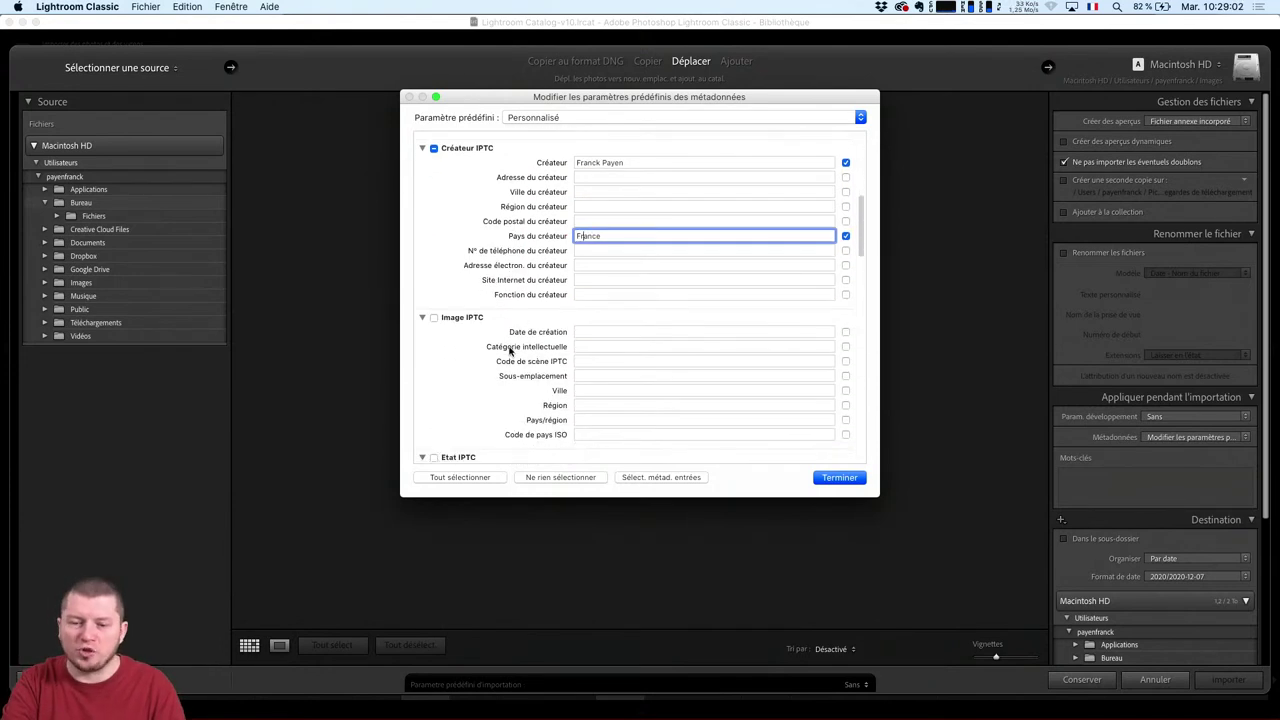
scroll(510, 350, "down", 5)
scroll(510, 350, "down", 5)
scroll(510, 350, "down", 4)
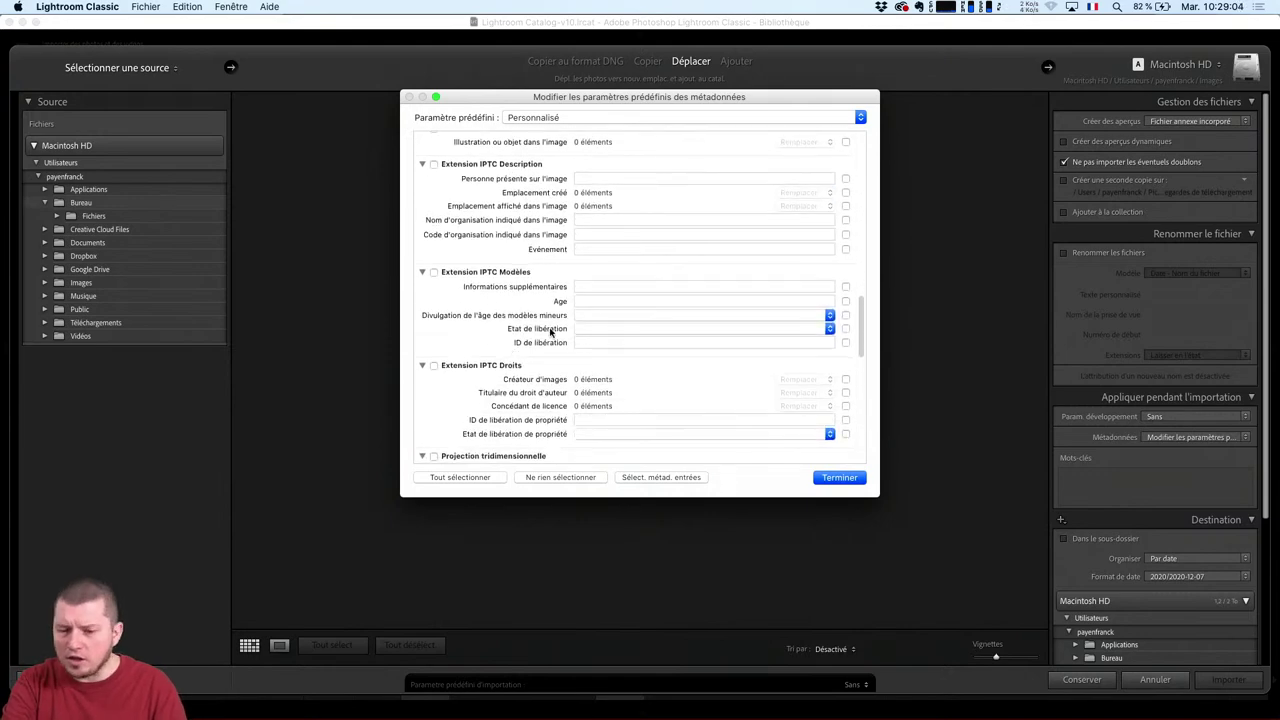
scroll(512, 393, "down", 5)
scroll(510, 393, "down", 1)
scroll(510, 393, "down", 1)
scroll(512, 392, "down", 5)
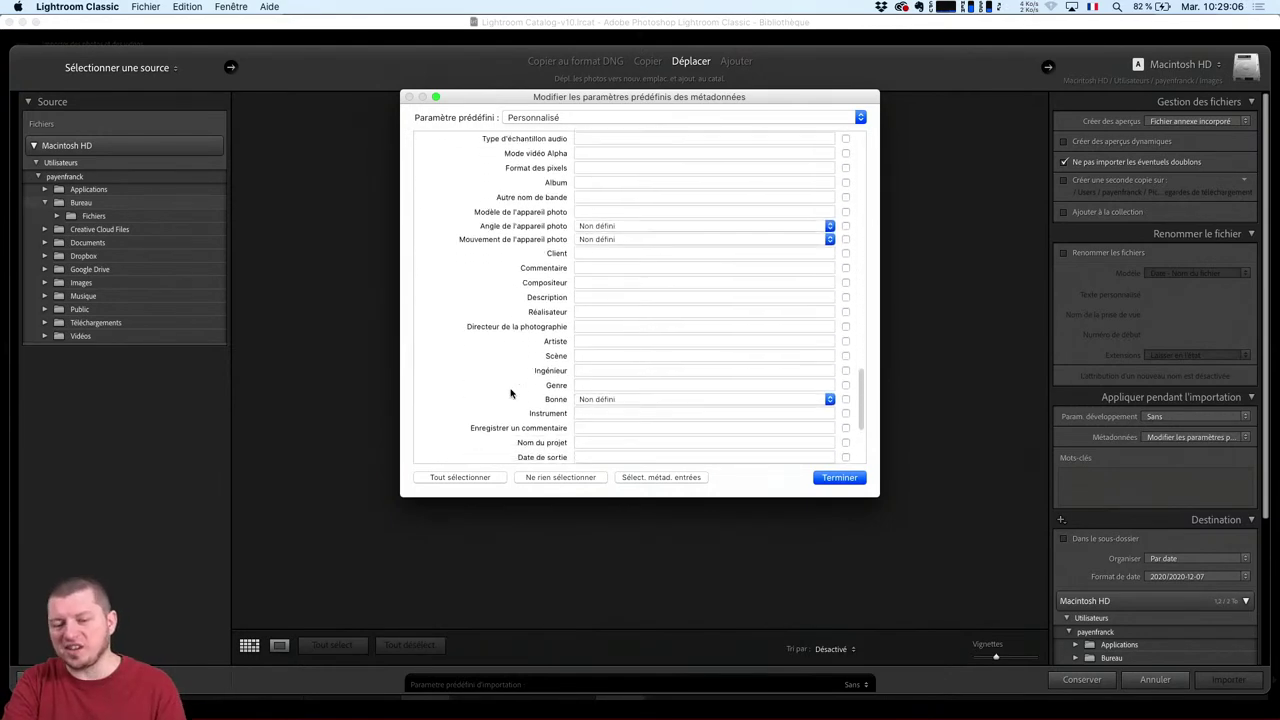
scroll(512, 392, "down", 5)
left_click(830, 477)
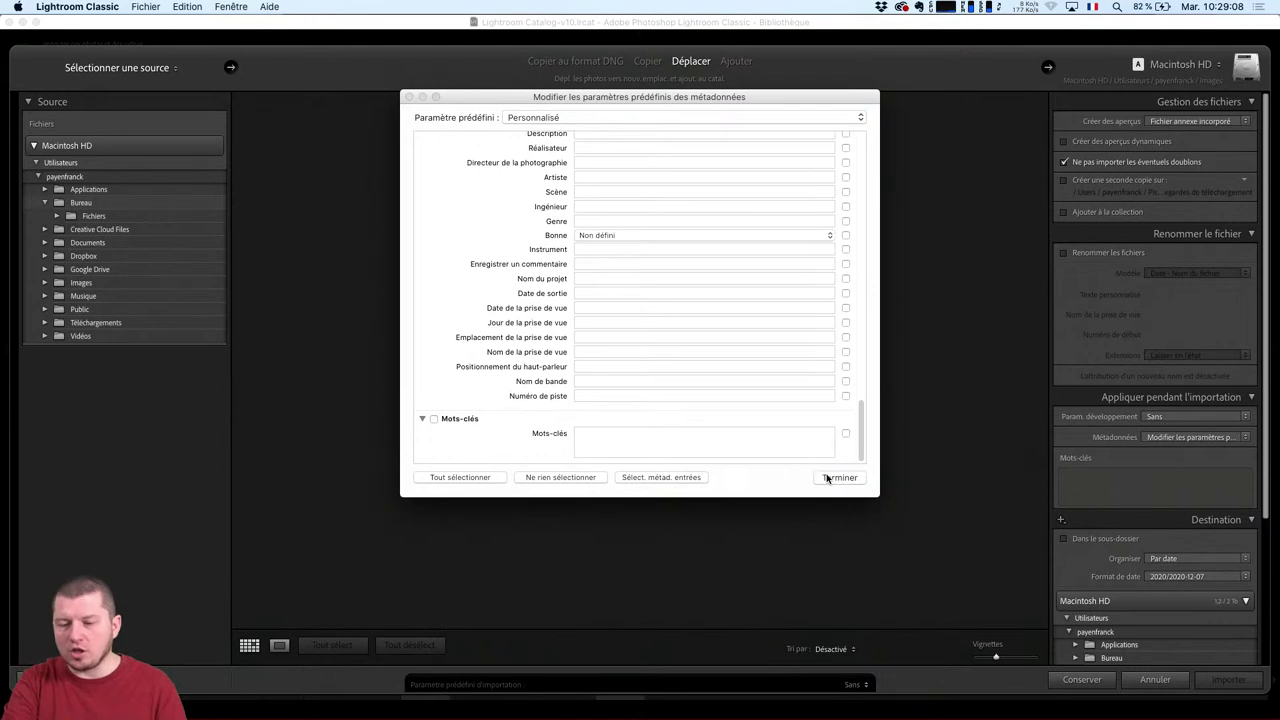
left_click(740, 216)
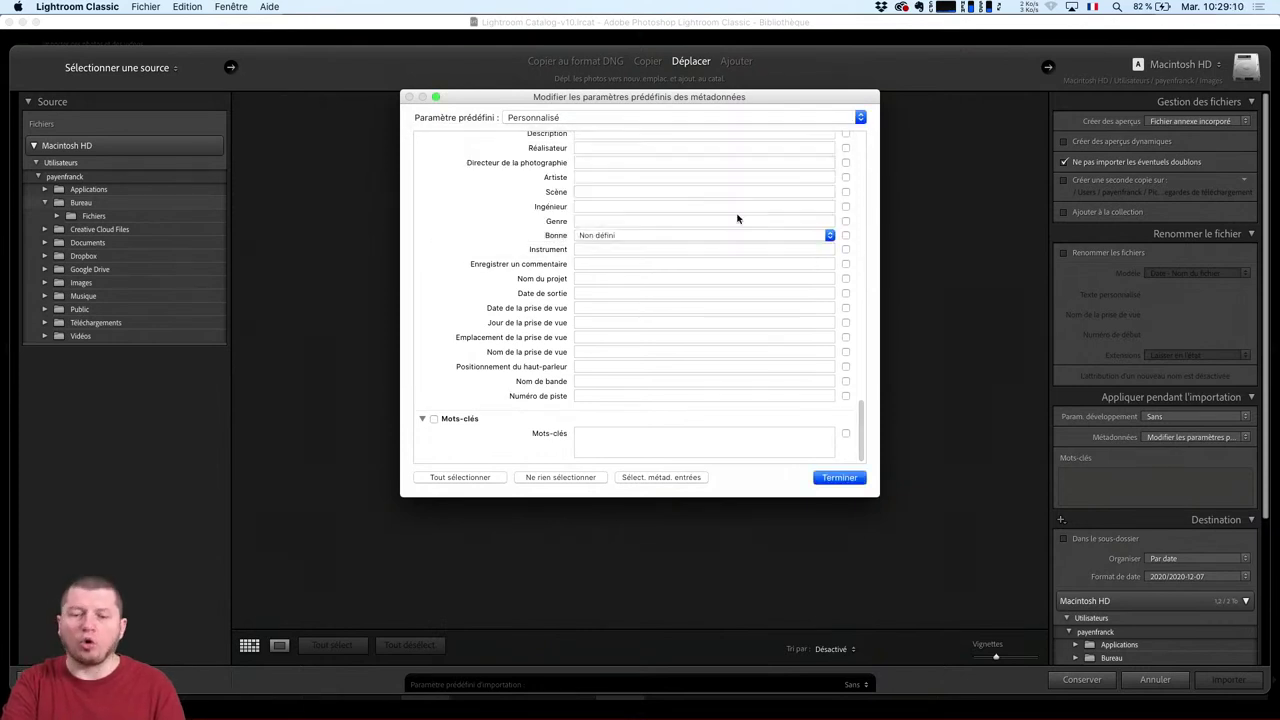
Save the metadata preset as 'Fr' and check the destination is Images, organised Par date.
type("Franck")
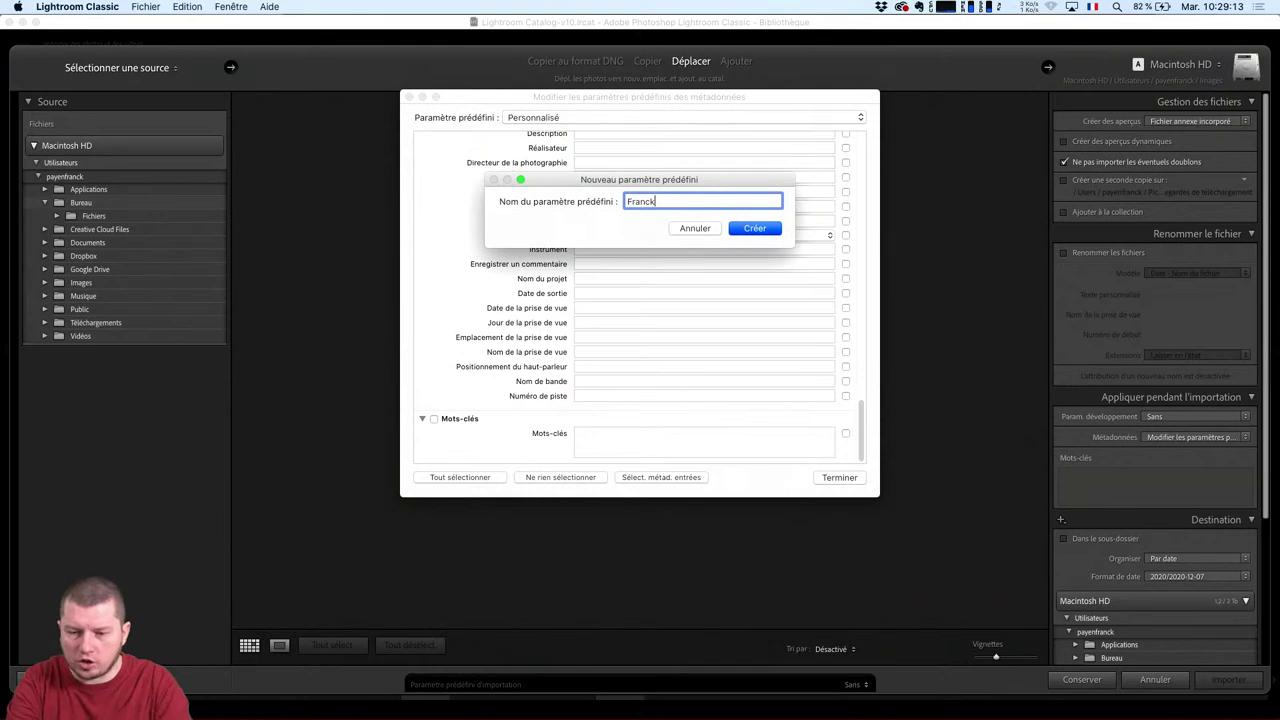
key("Return")
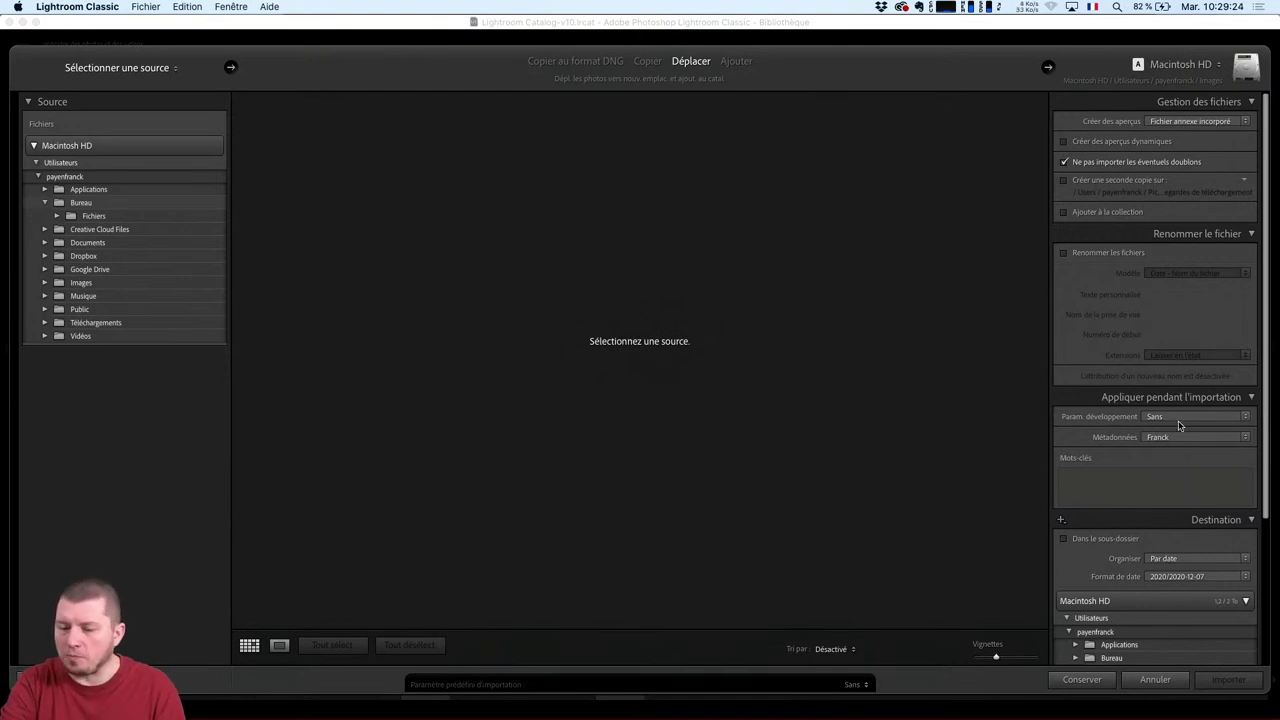
scroll(1195, 451, "down", 2)
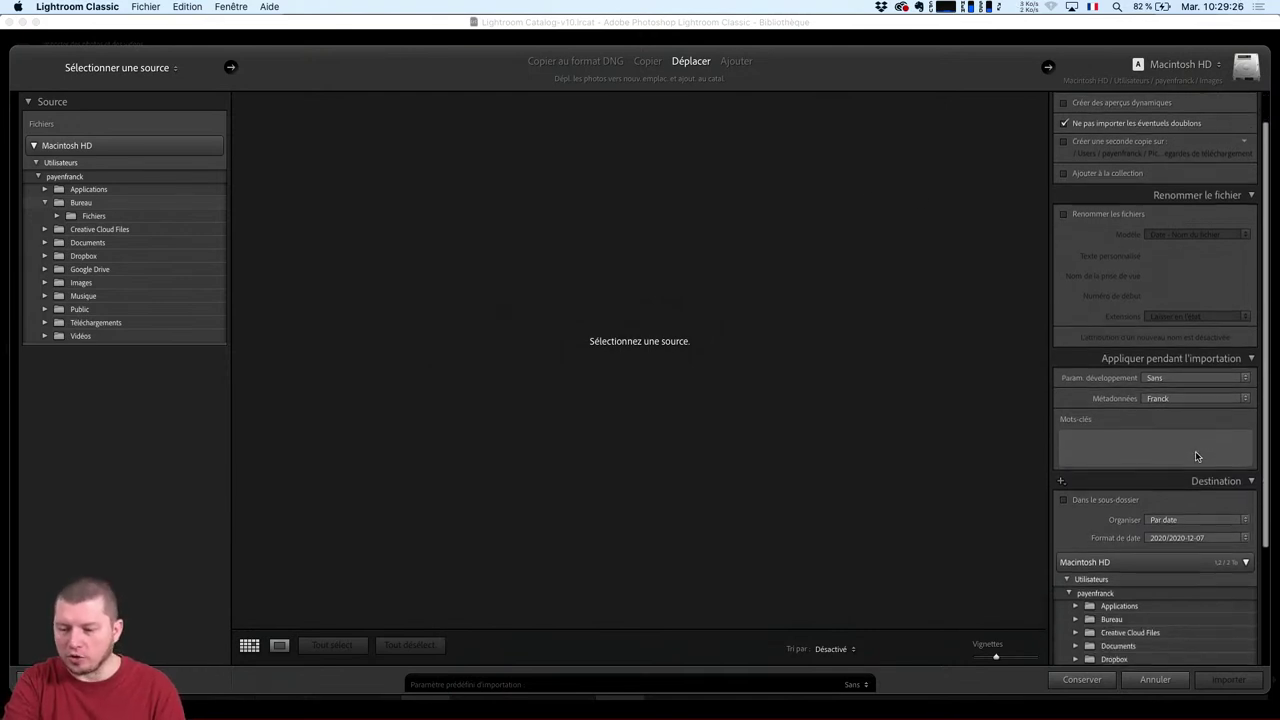
scroll(1195, 451, "down", 2)
scroll(1195, 451, "down", 2)
scroll(1195, 451, "down", 2)
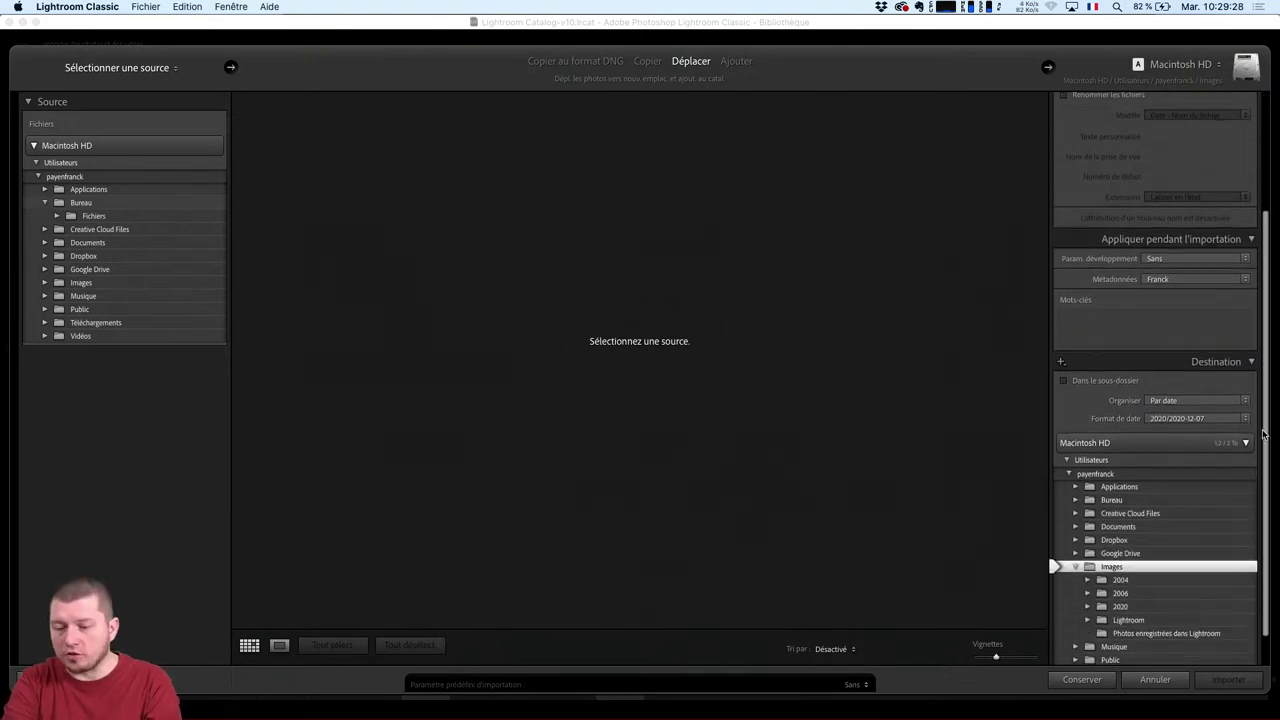
scroll(1263, 433, "down", 2)
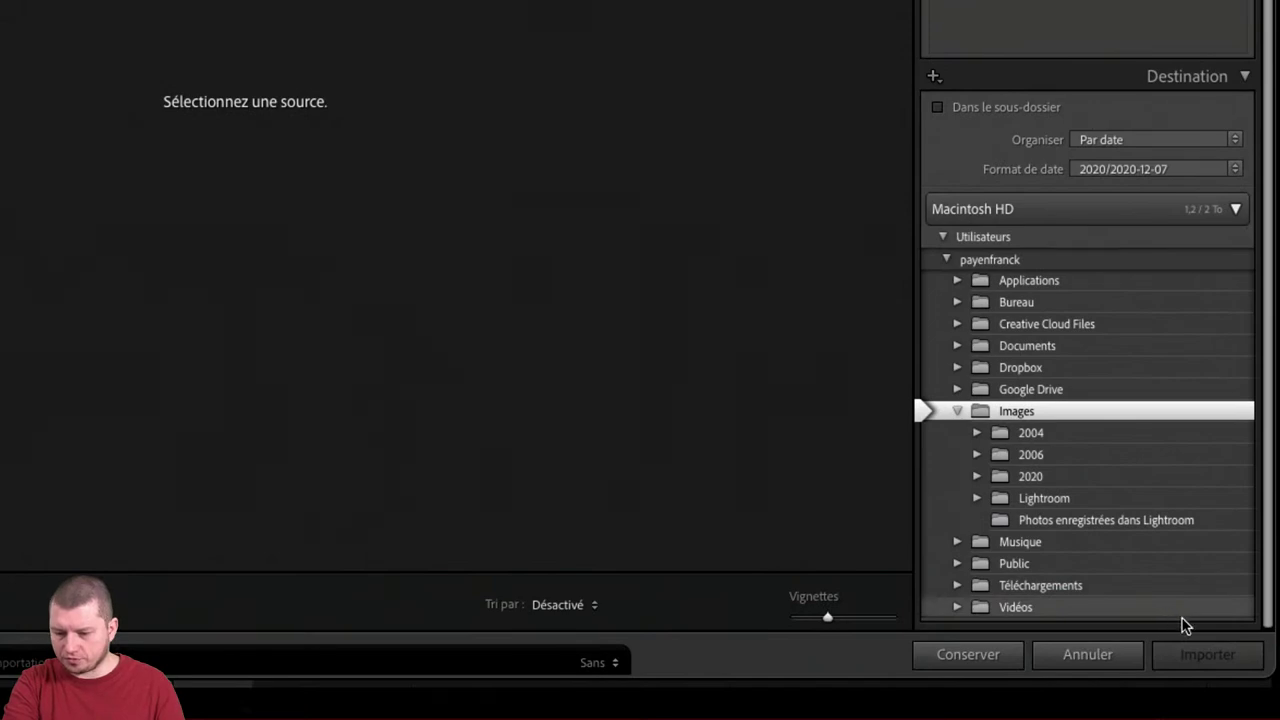
Keep the import settings and reverse the Library grid to descending sort order.
left_click(996, 657)
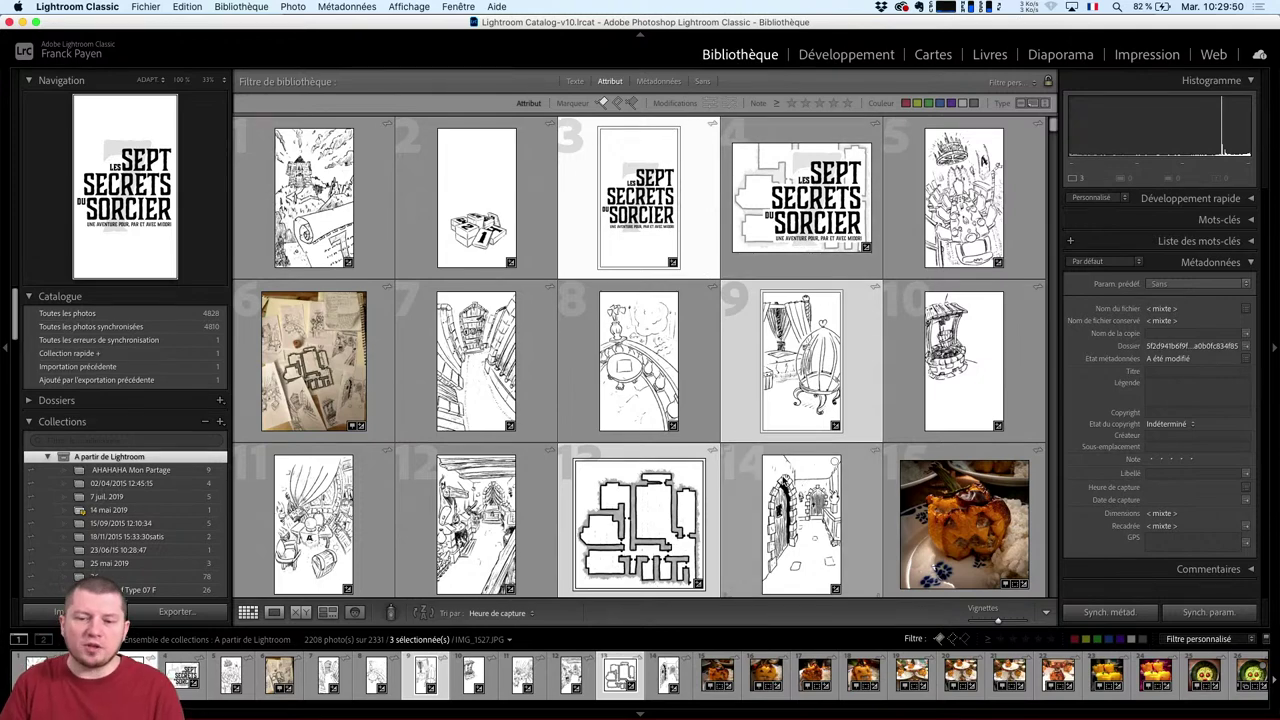
left_click(421, 612)
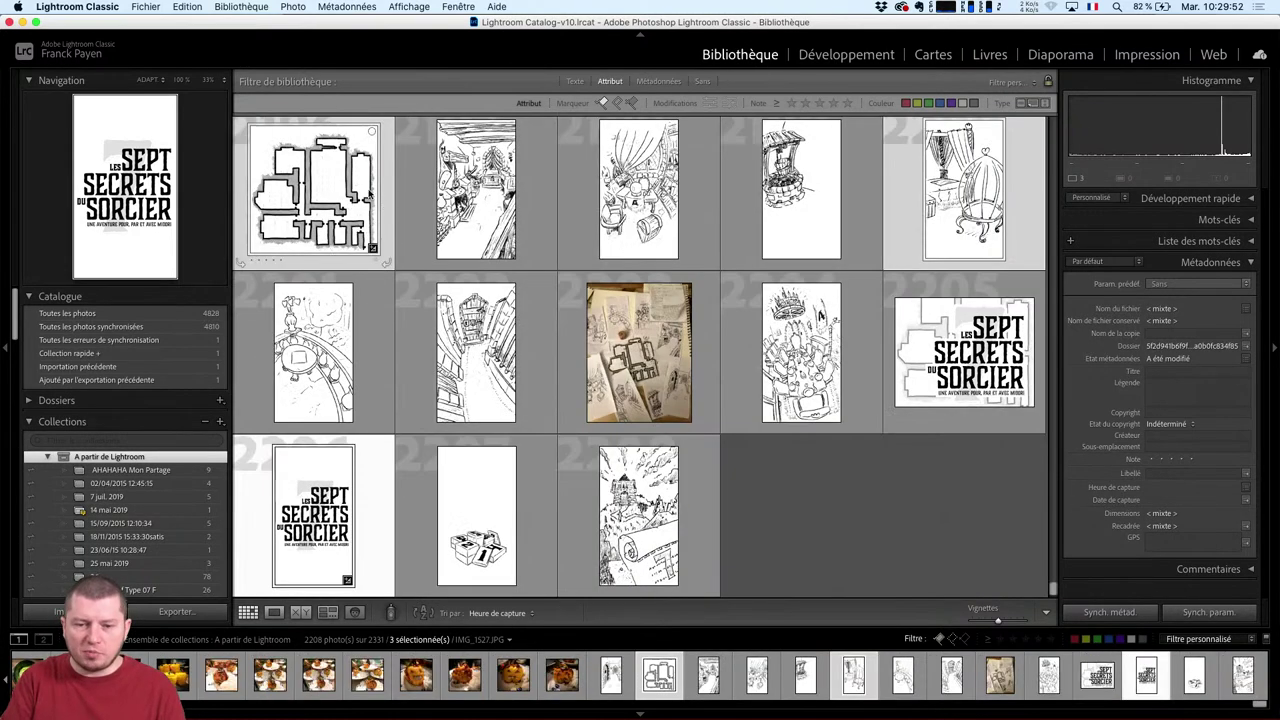
scroll(403, 312, "down", 3)
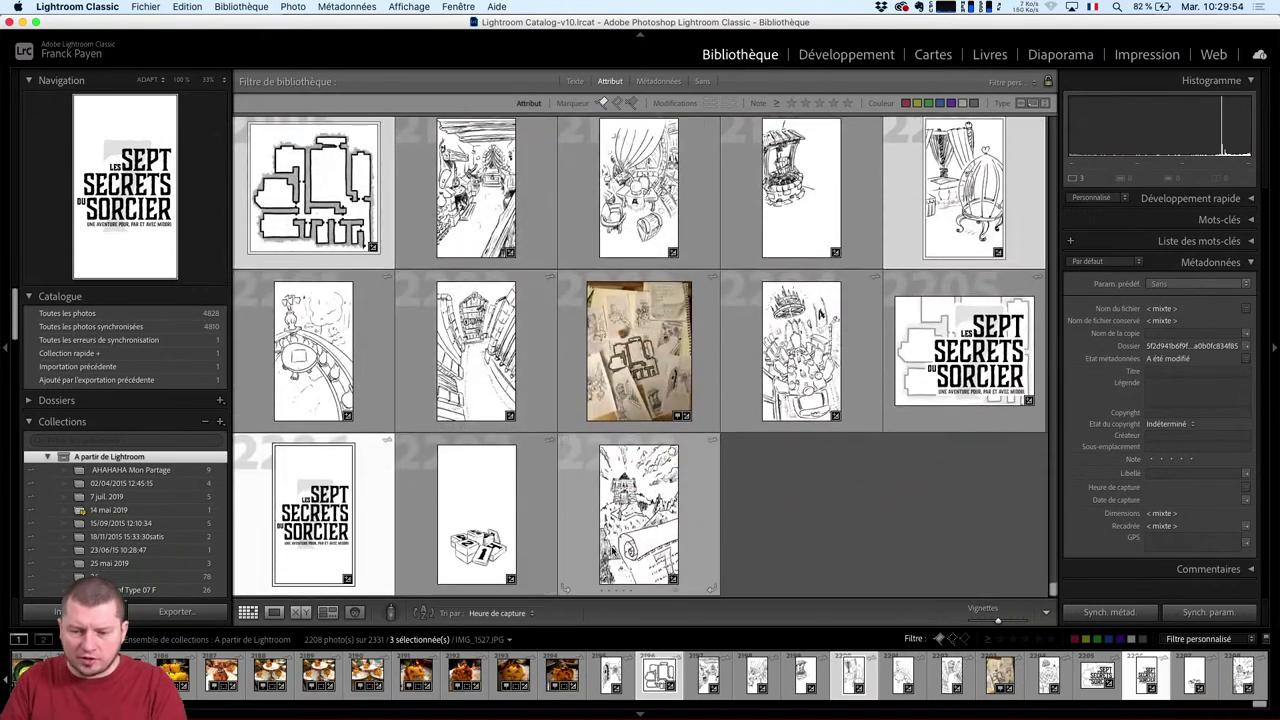
Rate the last tower-and-scroll sketch four stars and adjust the thumbnail size.
left_click(632, 540)
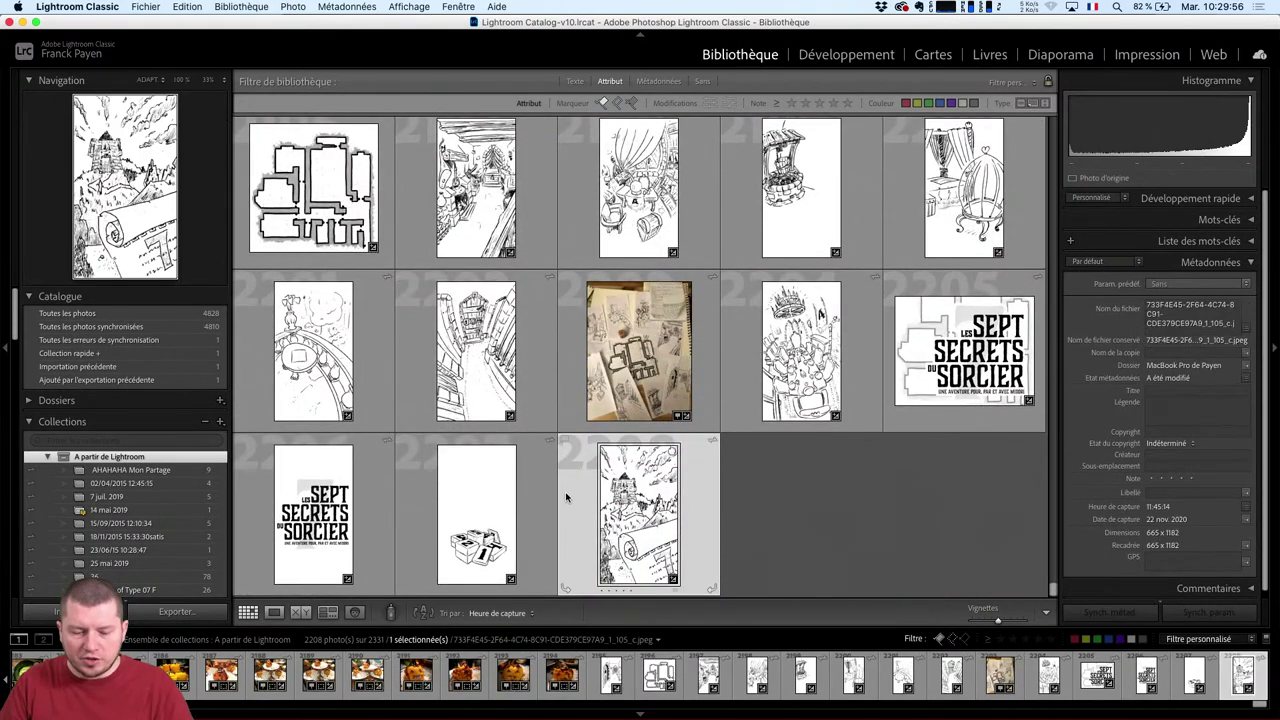
mouse_move(790, 190)
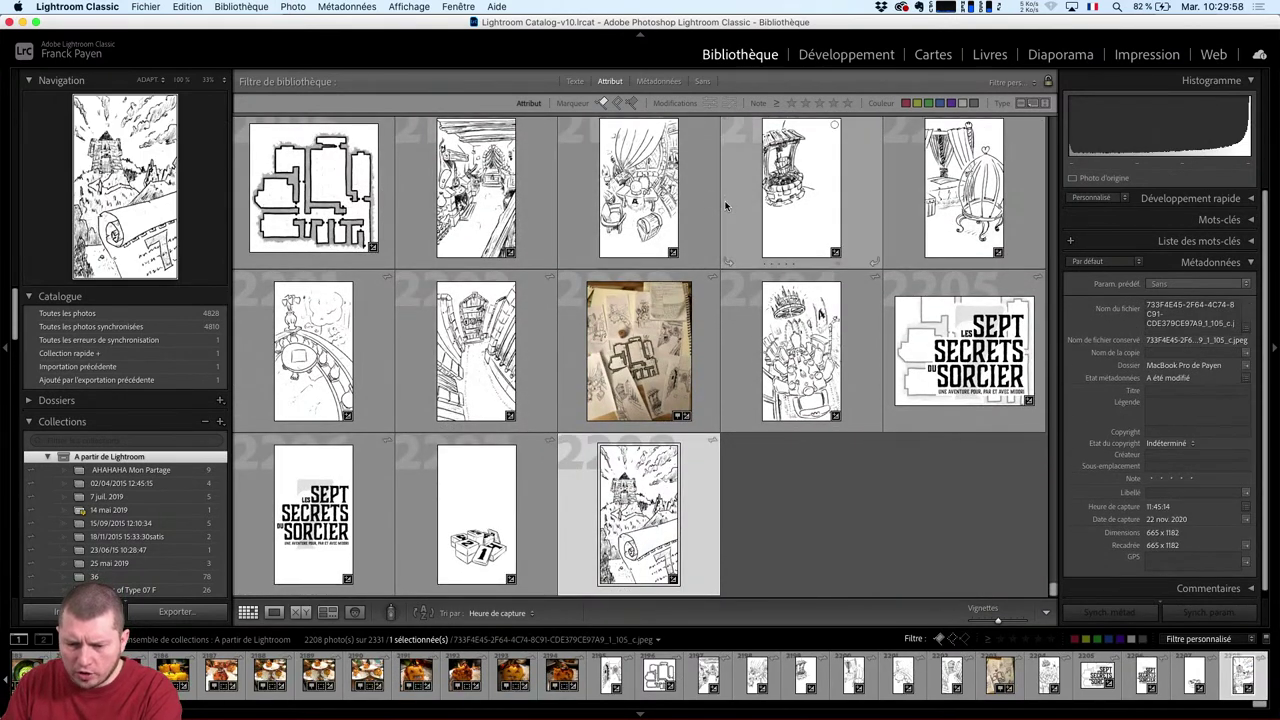
key("1")
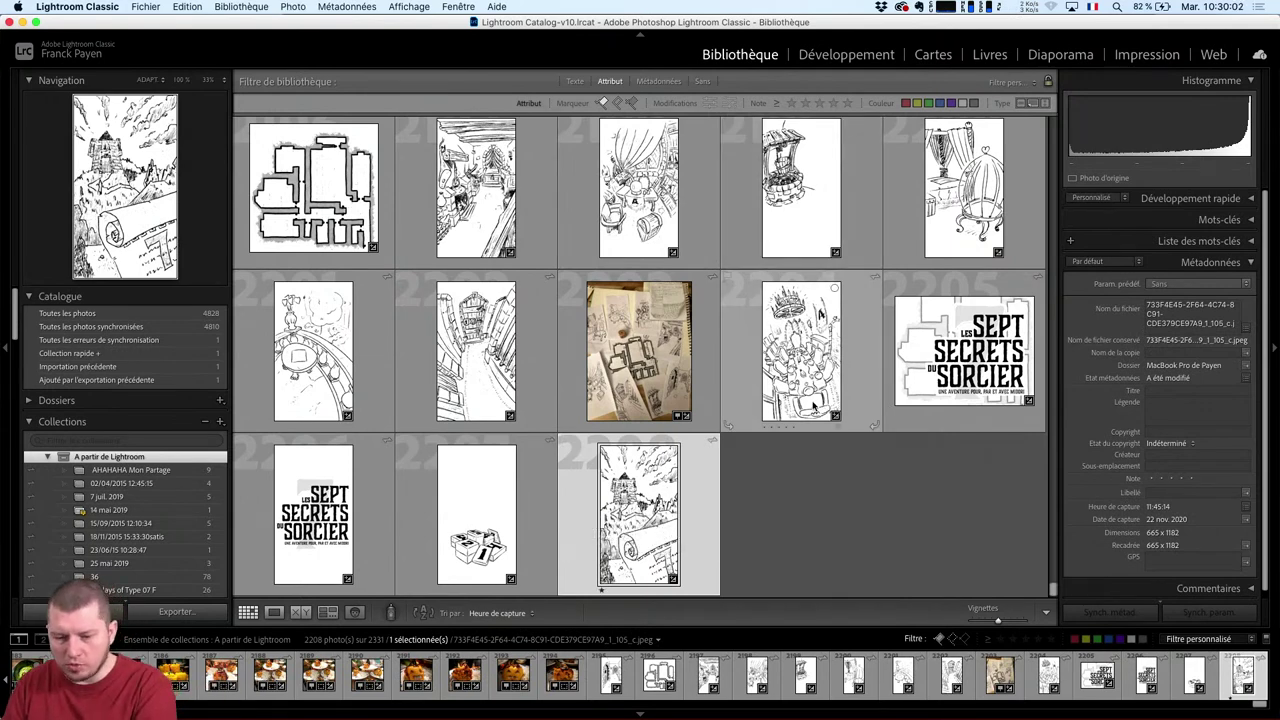
key("4")
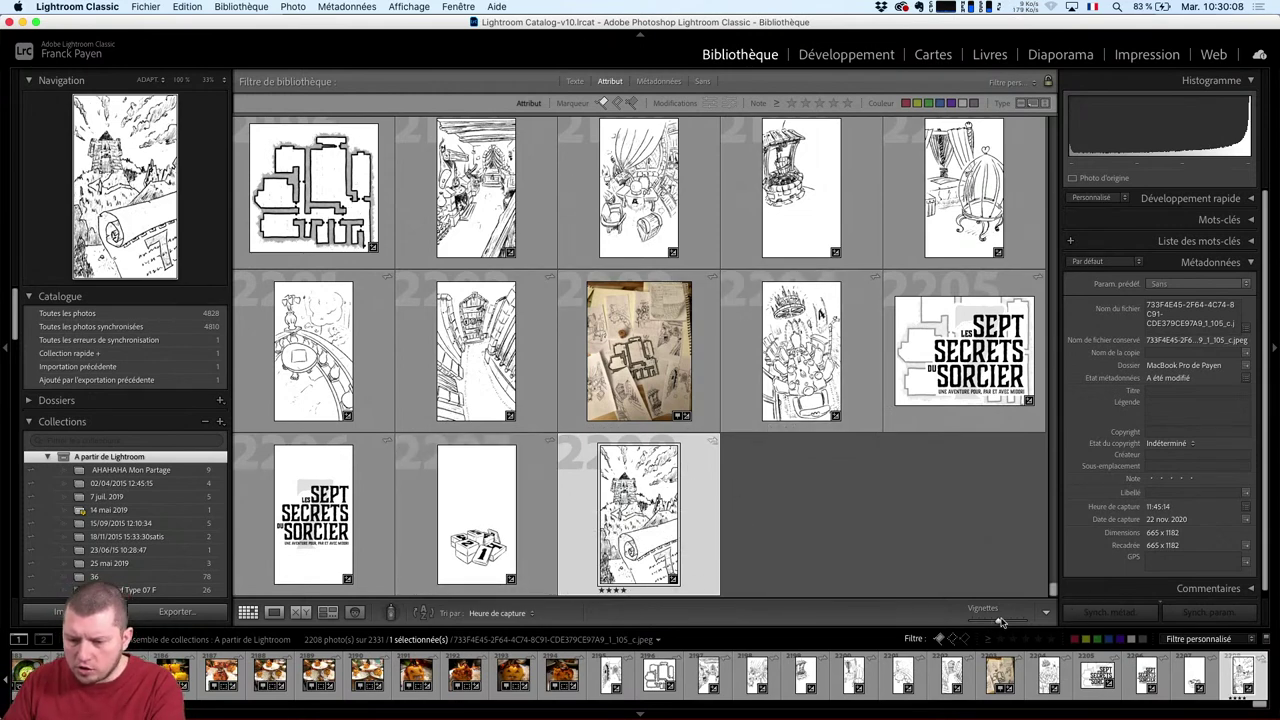
left_click_drag(1000, 621, 1040, 617)
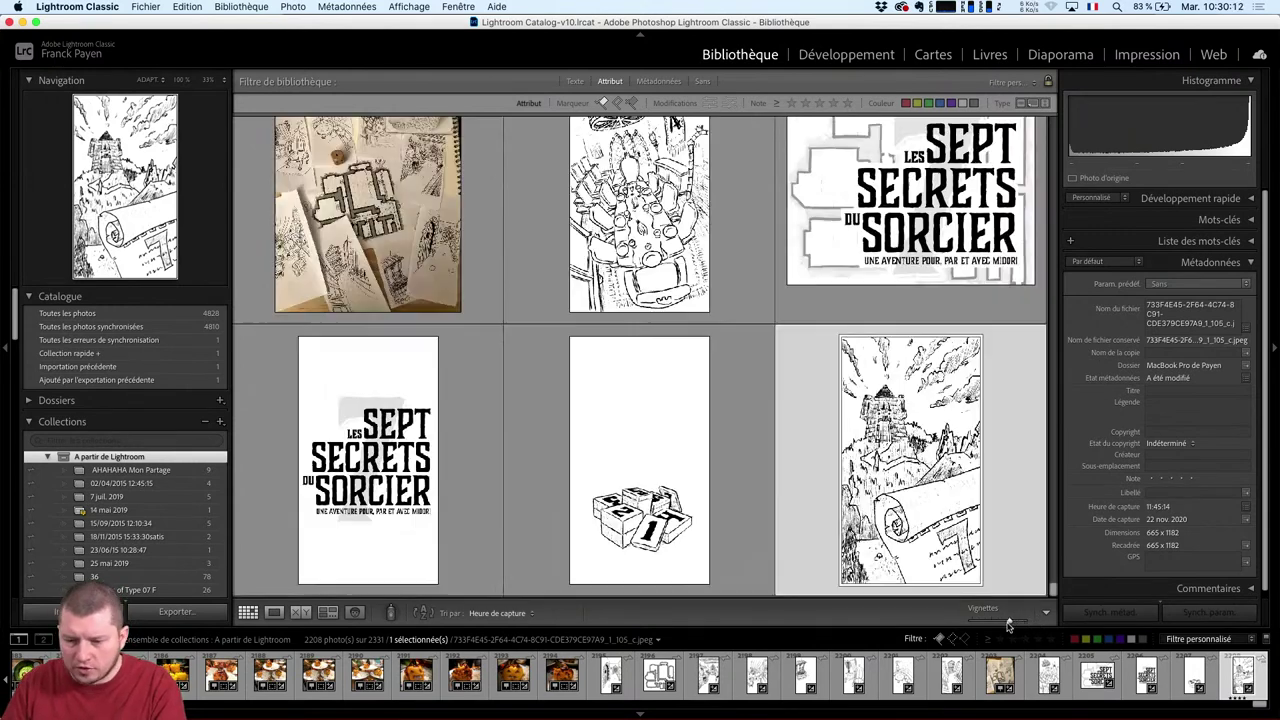
left_click_drag(1023, 621, 1003, 620)
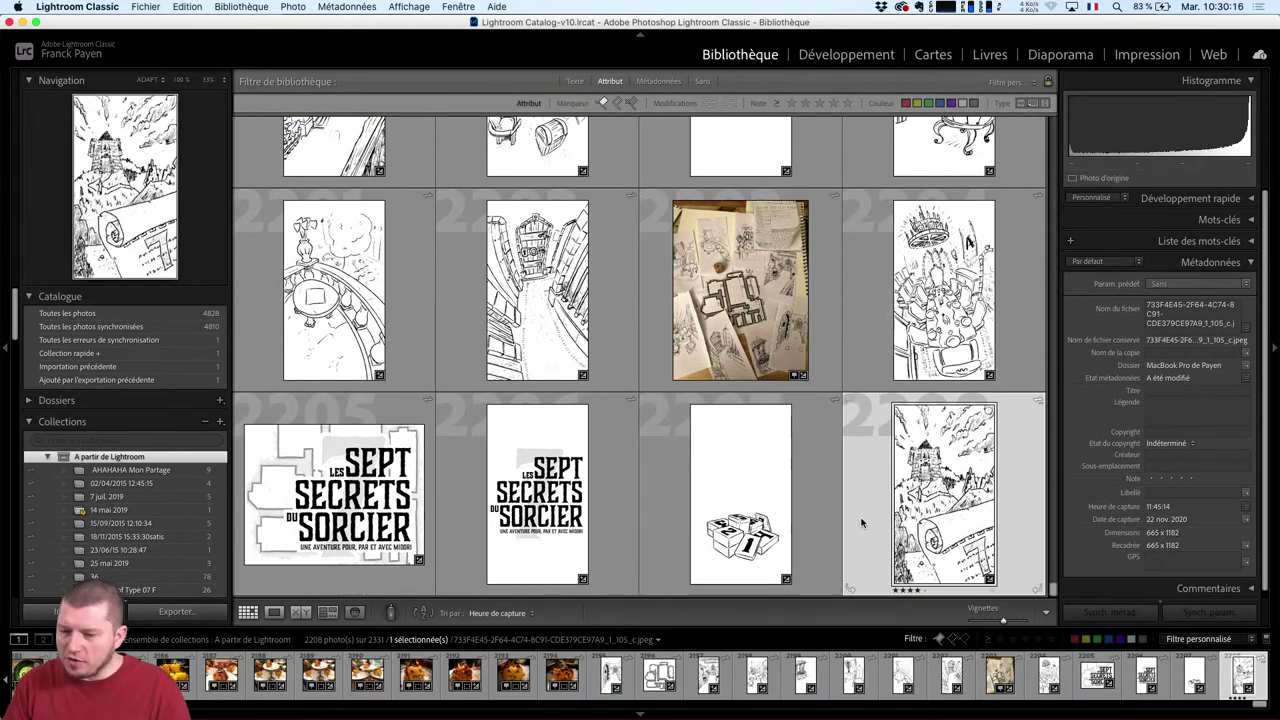
Show the sketches one at a time in Loupe view, browsing to the IMG_1514.JPG corridor drawing.
left_click(273, 612)
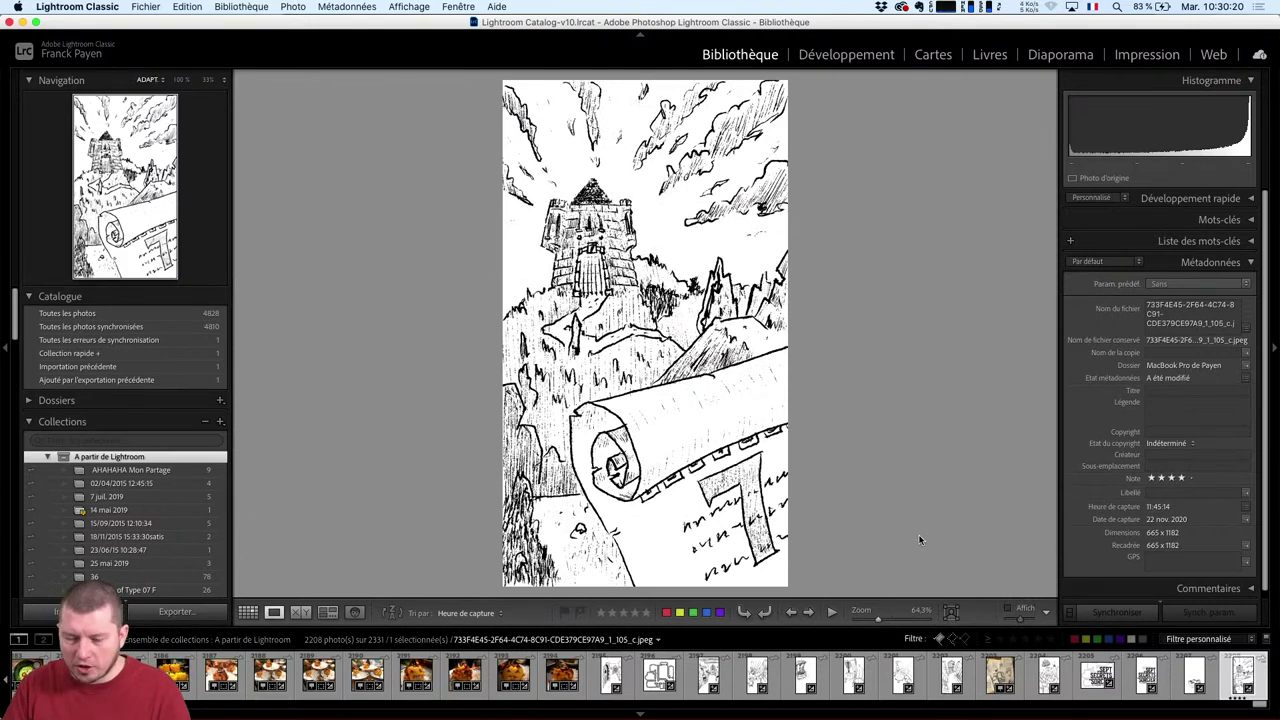
key("Left")
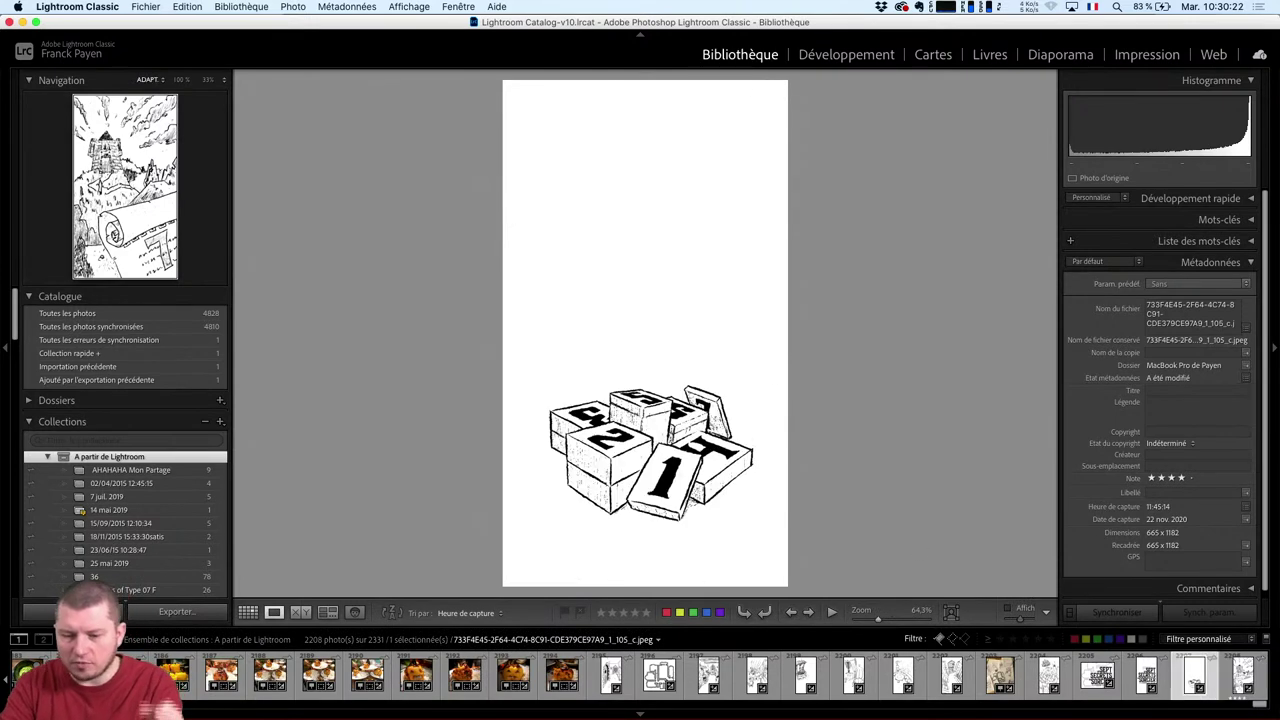
key("Left")
key("Left")
key("Left")
key("Left")
key("Left")
key("Left")
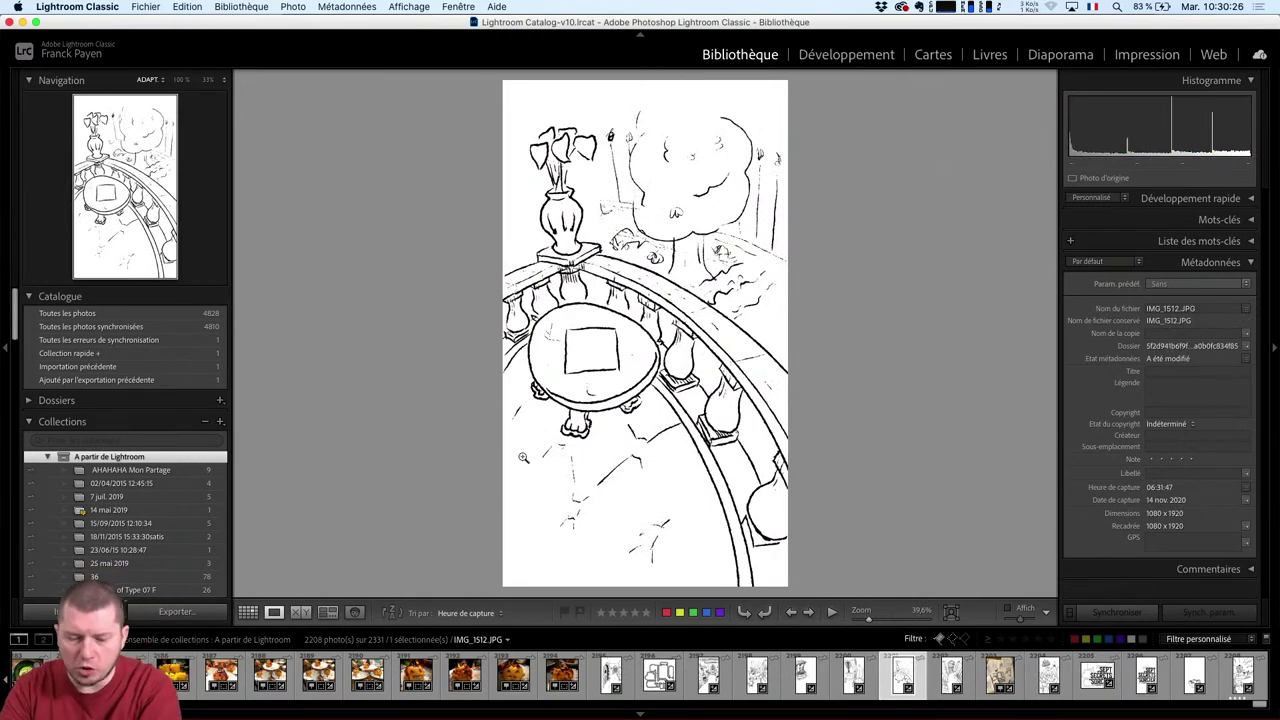
key("Right")
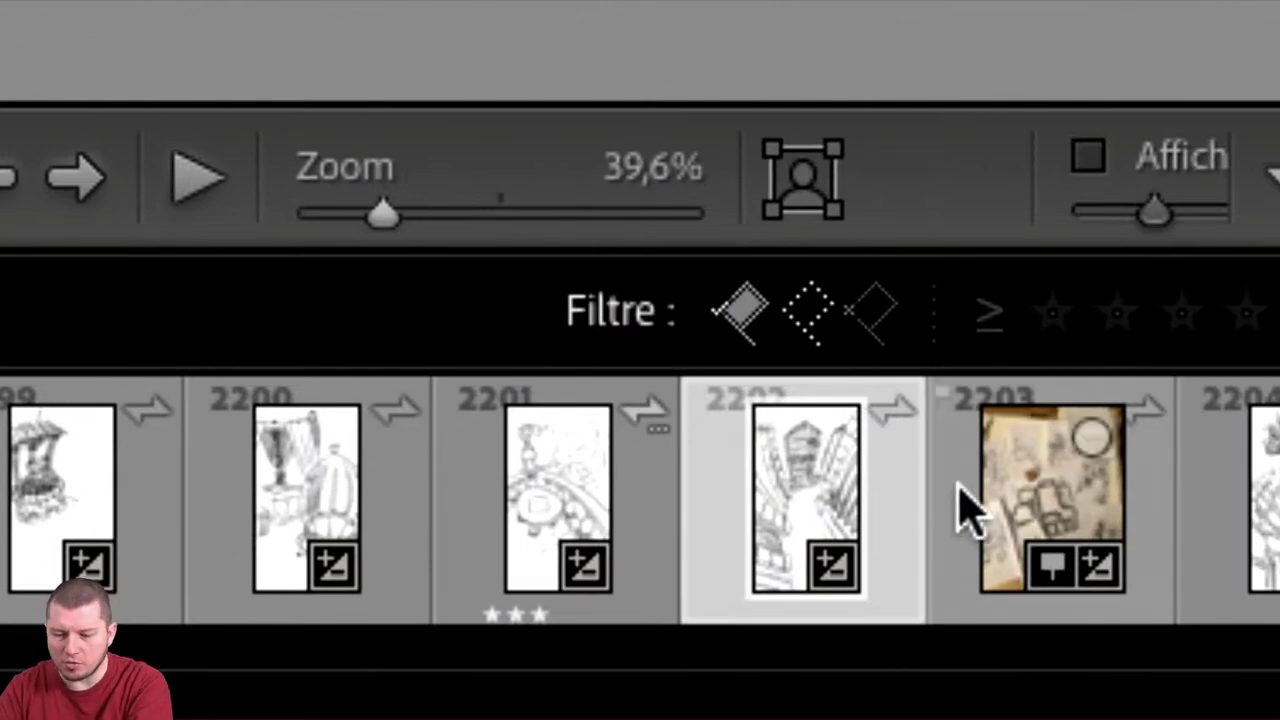
Rate photo 2202 five stars and photo 2203 two stars.
key("5")
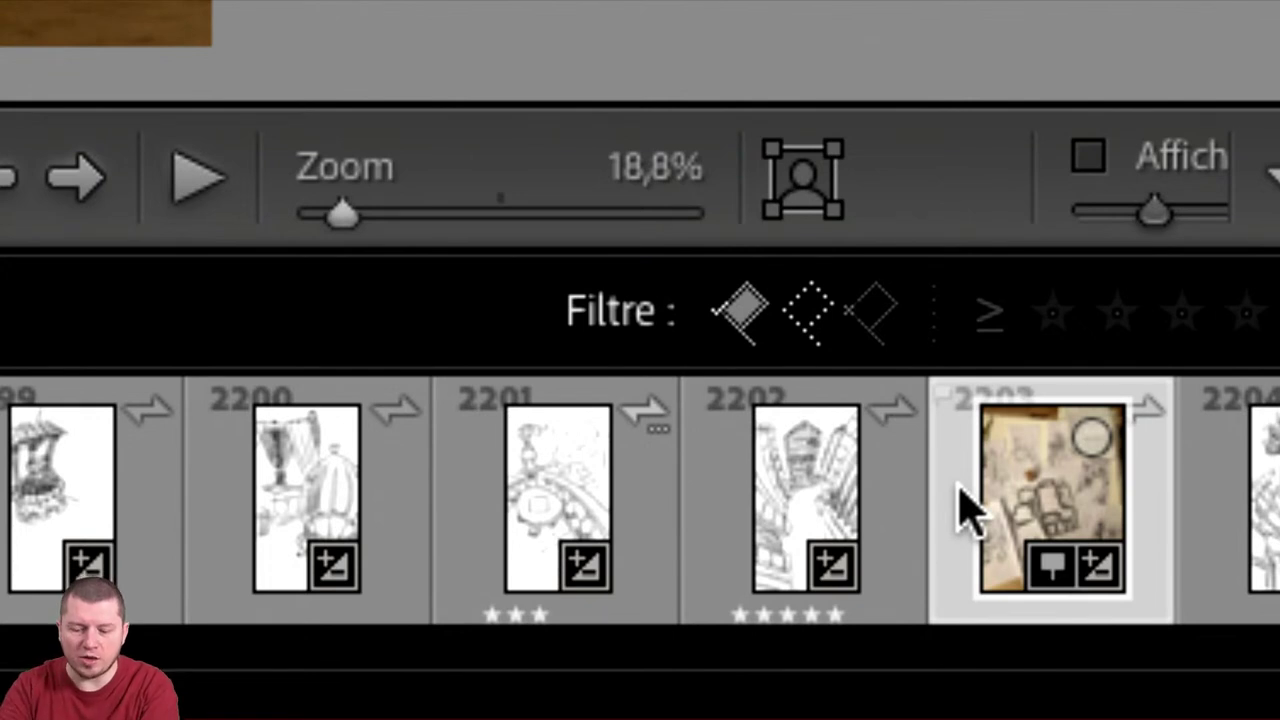
key("2")
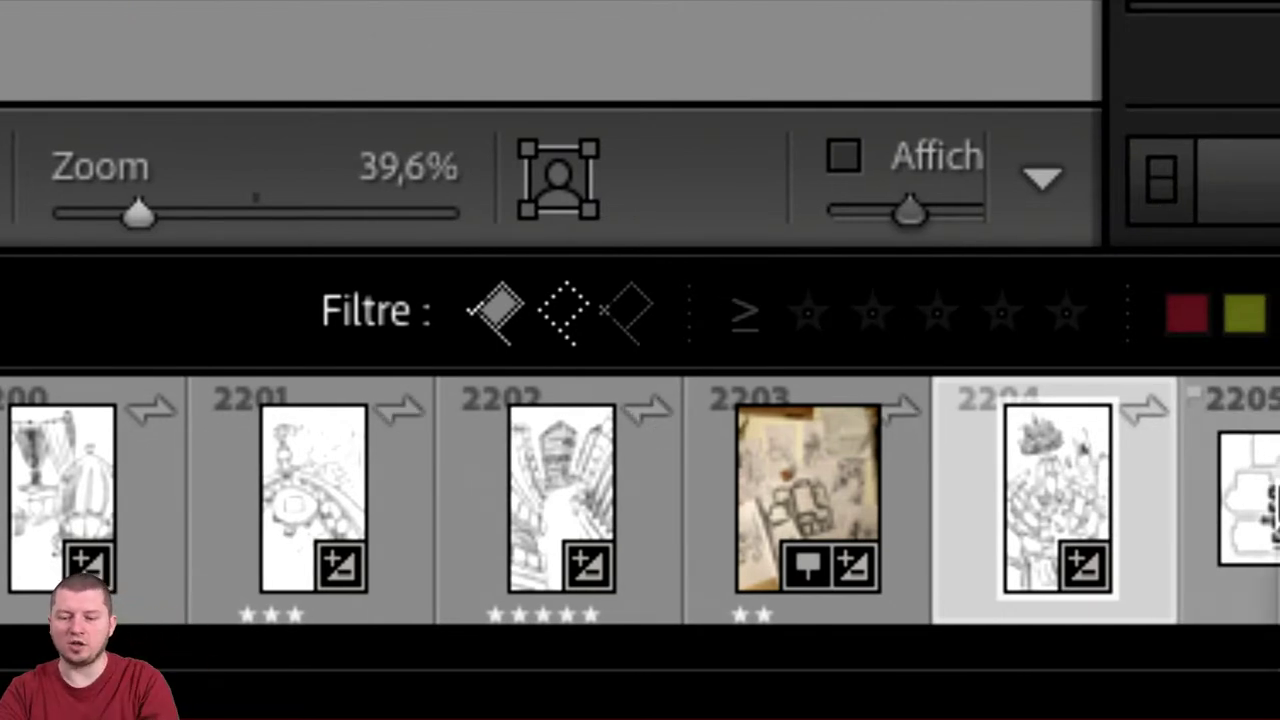
key("Left")
key("Left")
key("Left")
key("Left")
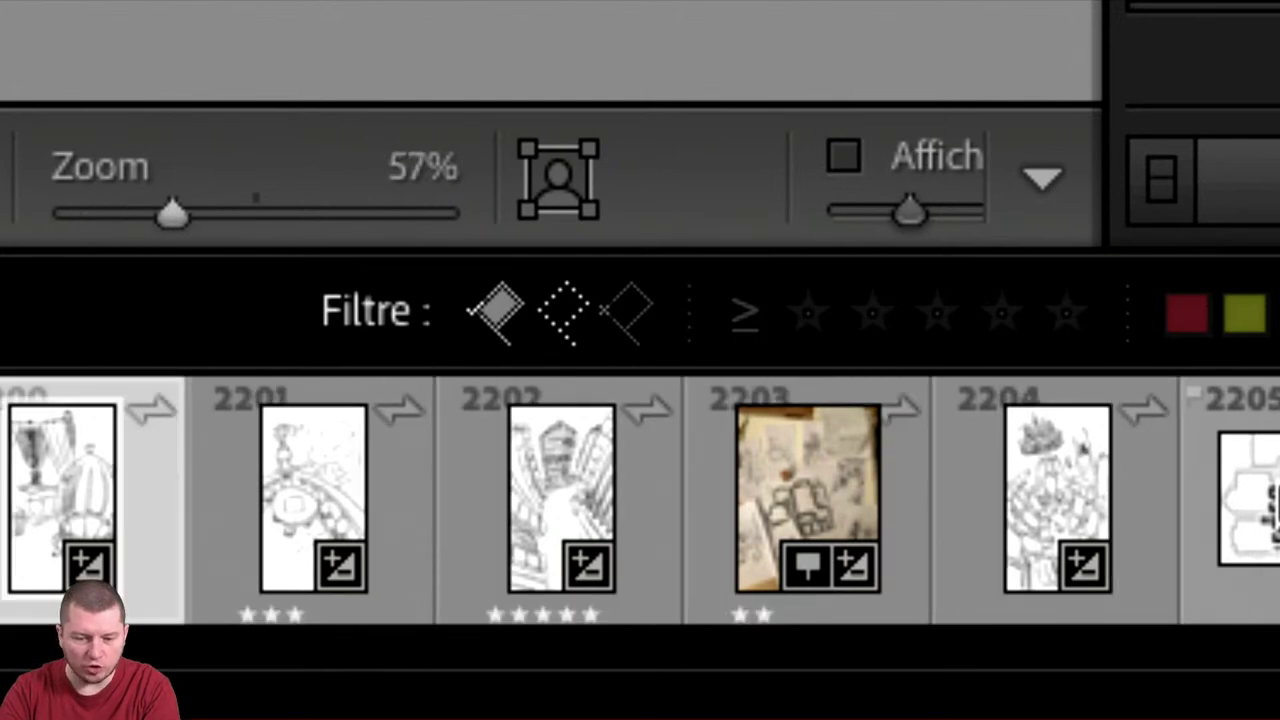
key("Right")
Label photos 2201 red, 2202 yellow, 2203 green and 2204 blue.
key("6")
key("Right")
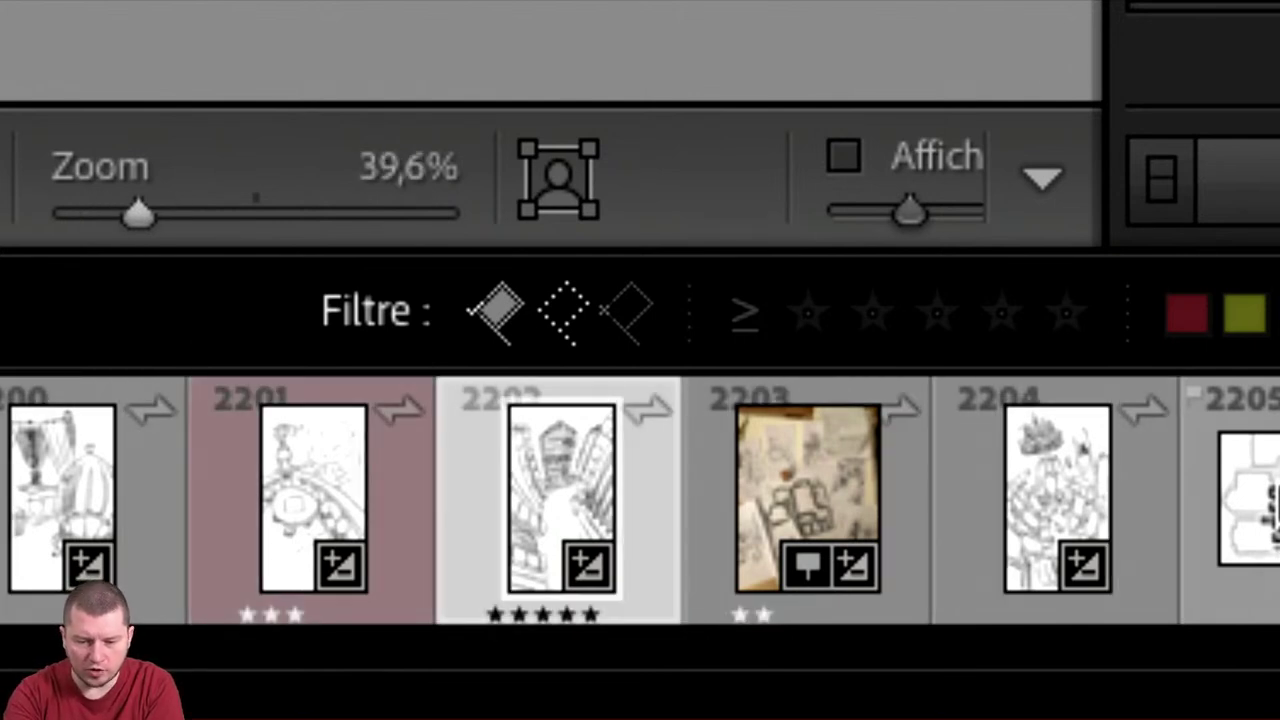
key("7")
key("Right")
key("8")
key("Right")
key("9")
key("Right")
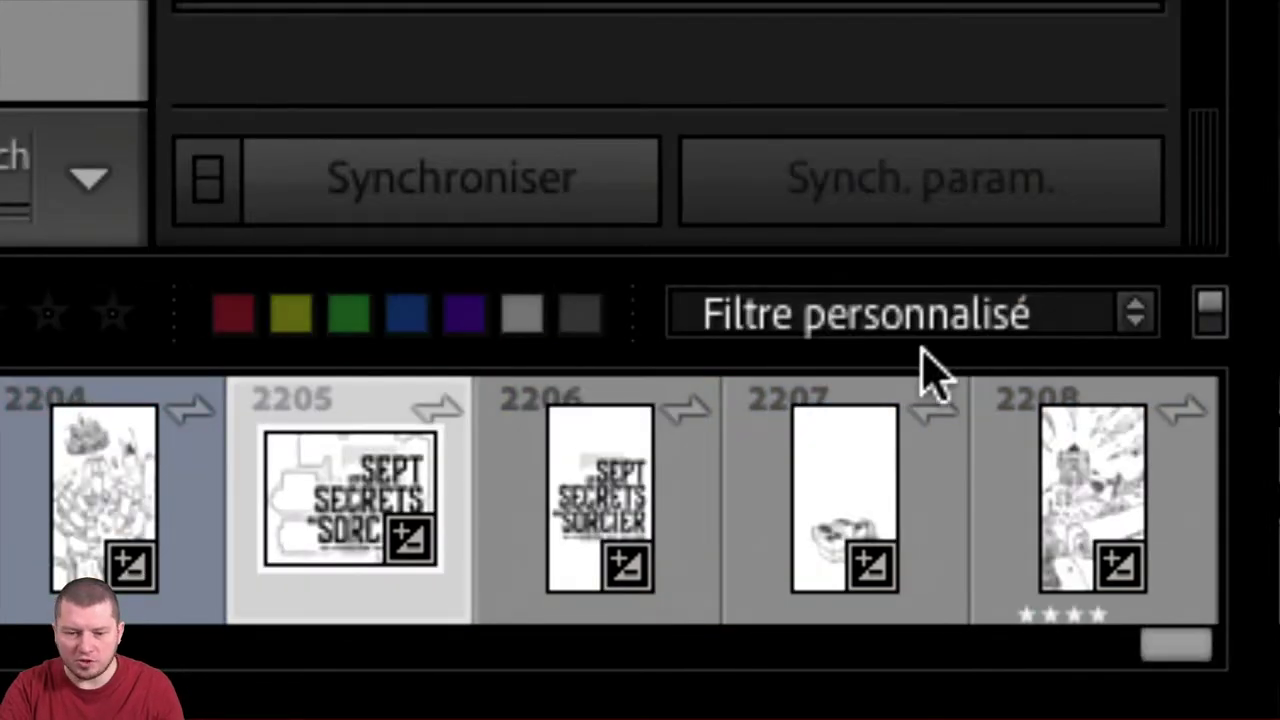
key("Right")
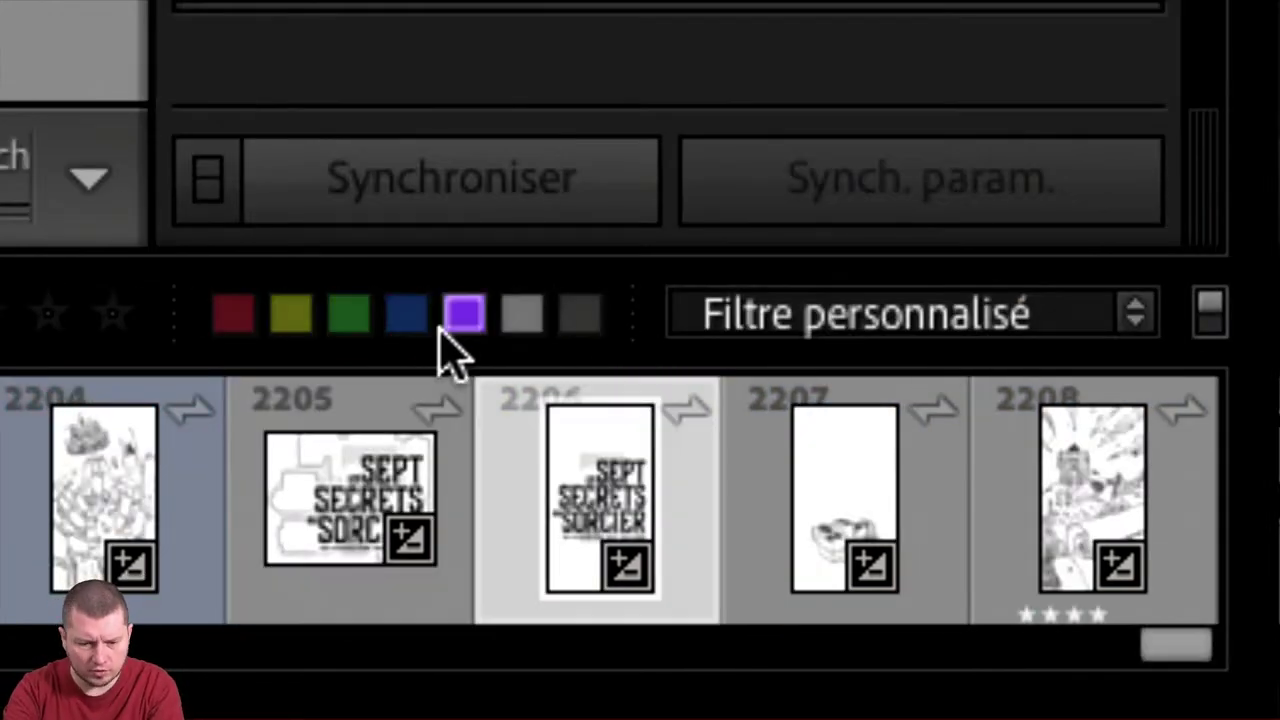
key("Left")
key("shift+Left")
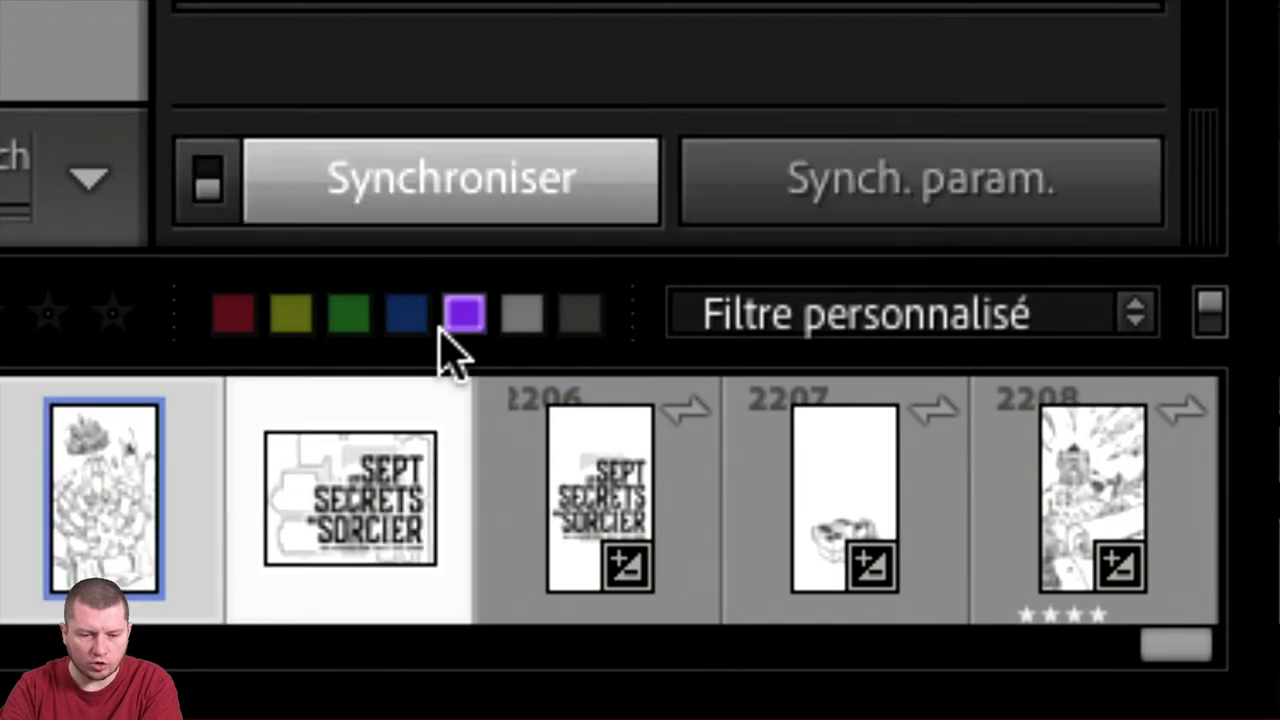
key("shift+Left")
key("shift+Left")
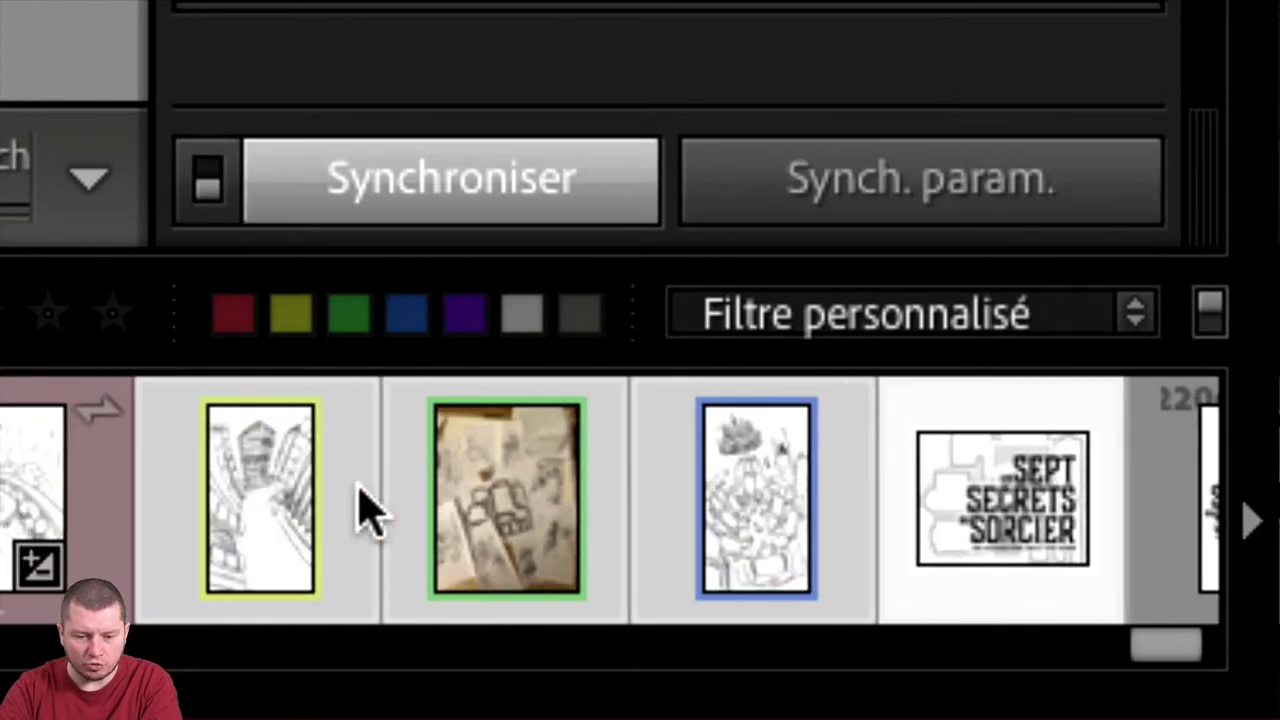
key("shift+Left")
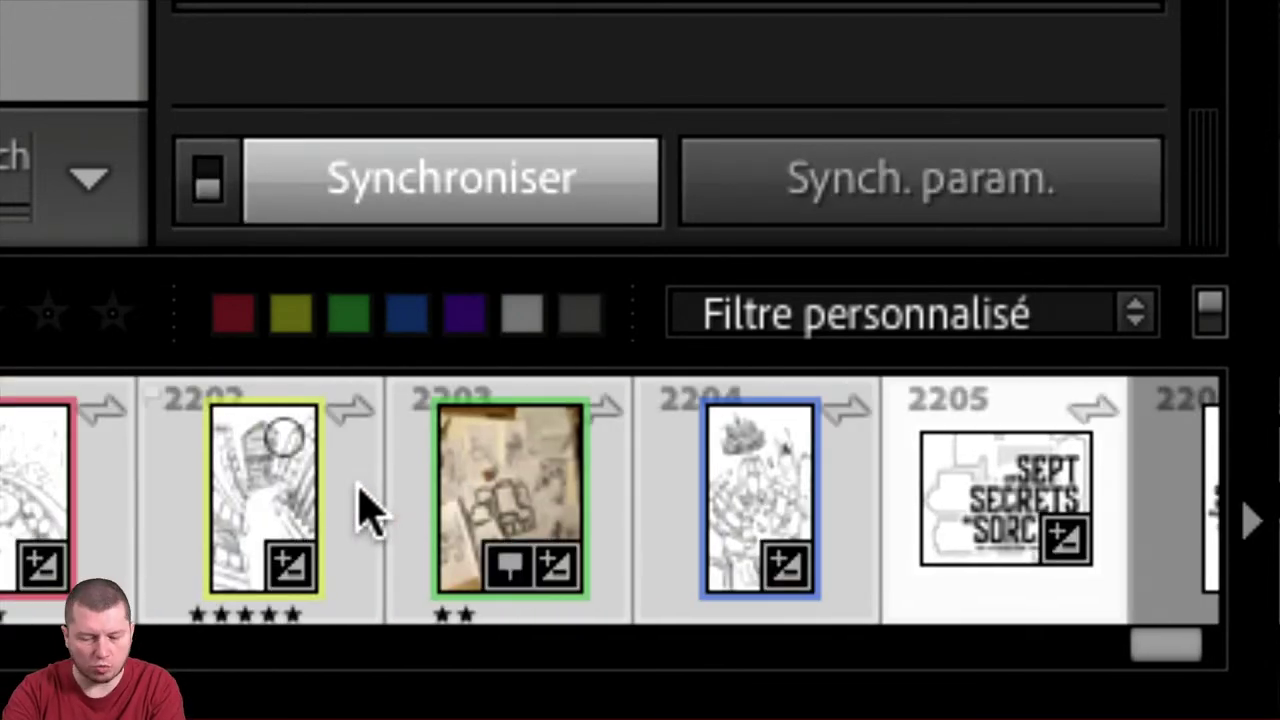
key("ctrl+shift+d")
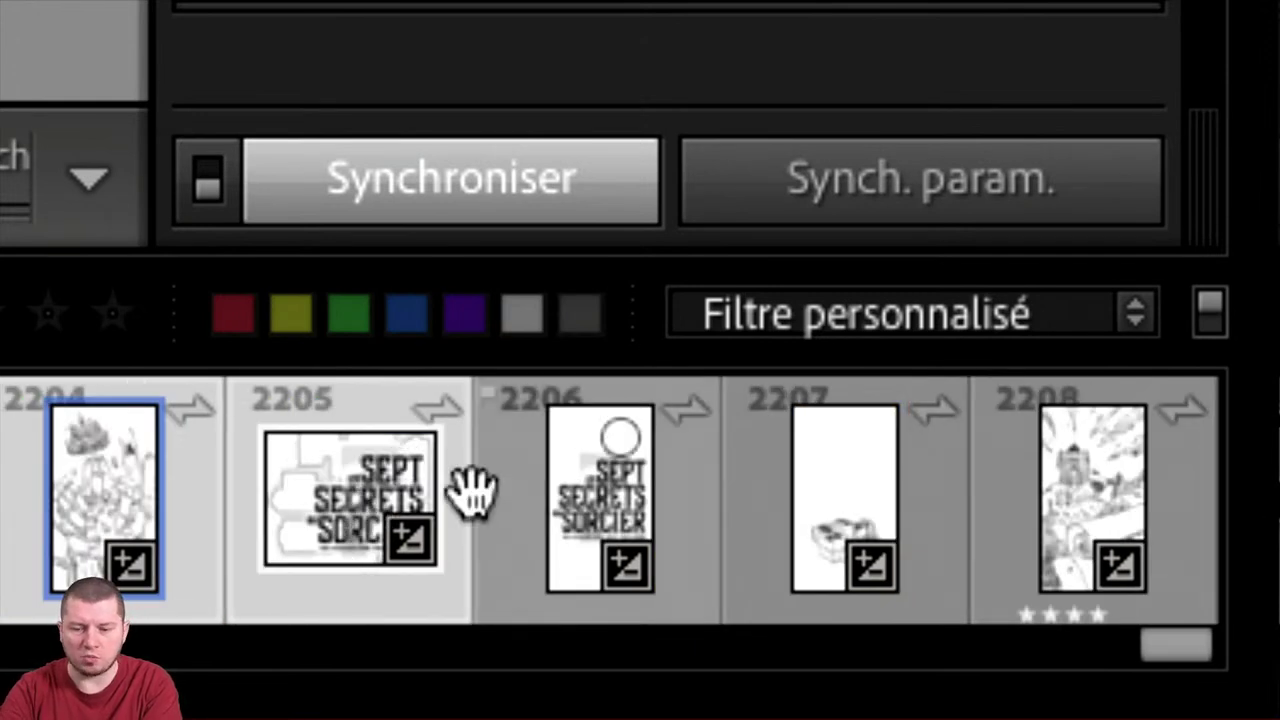
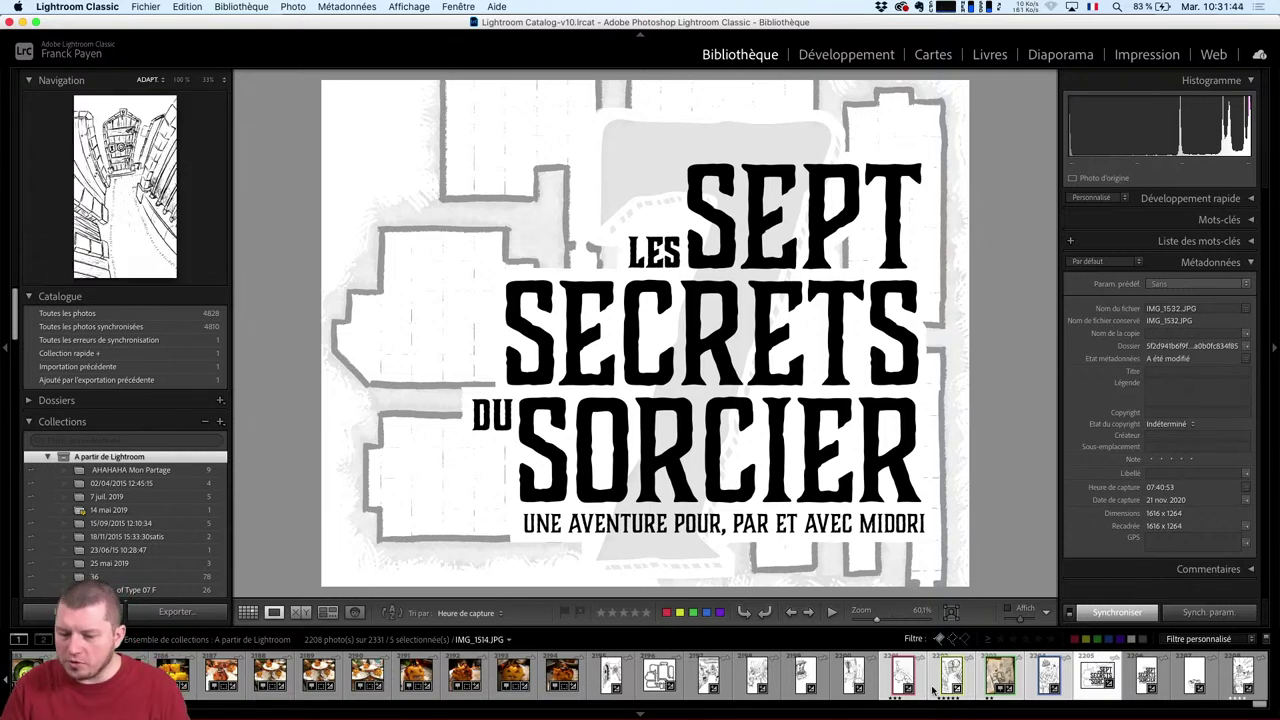
Preview a couple of photos, then switch to Grid view and select the tower sketch.
left_click(903, 678)
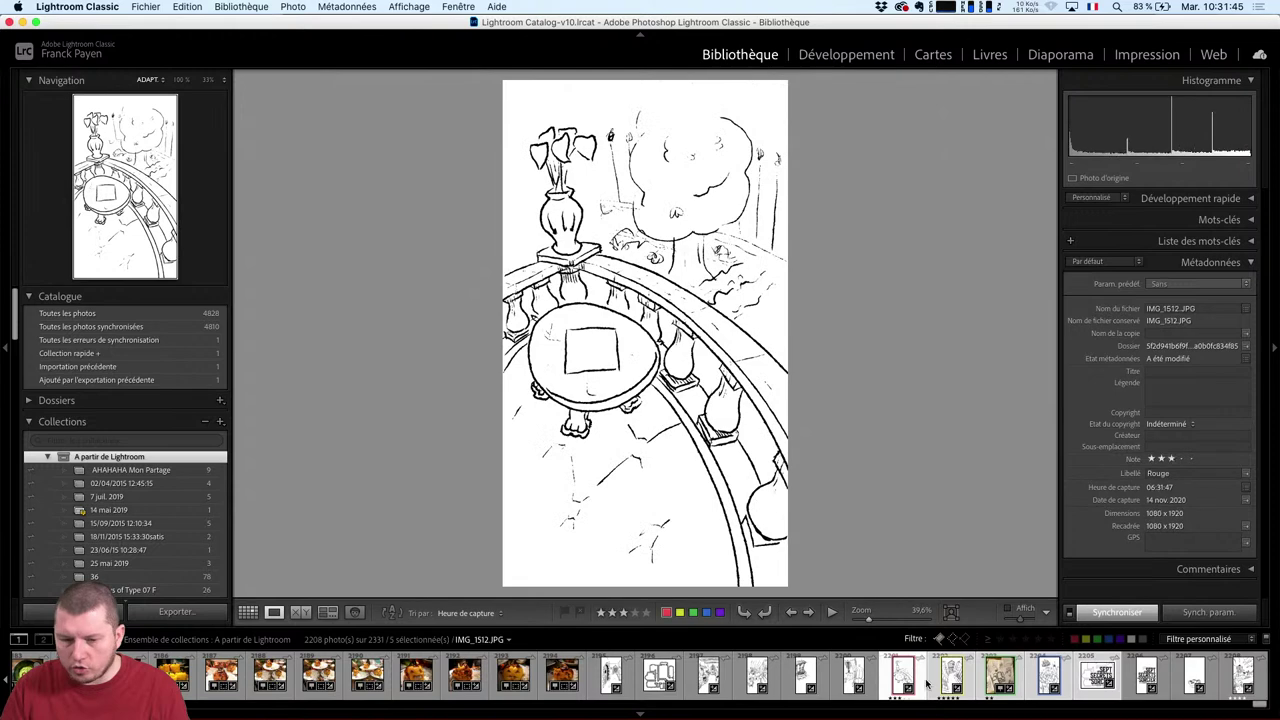
left_click(1005, 680)
left_click(247, 612)
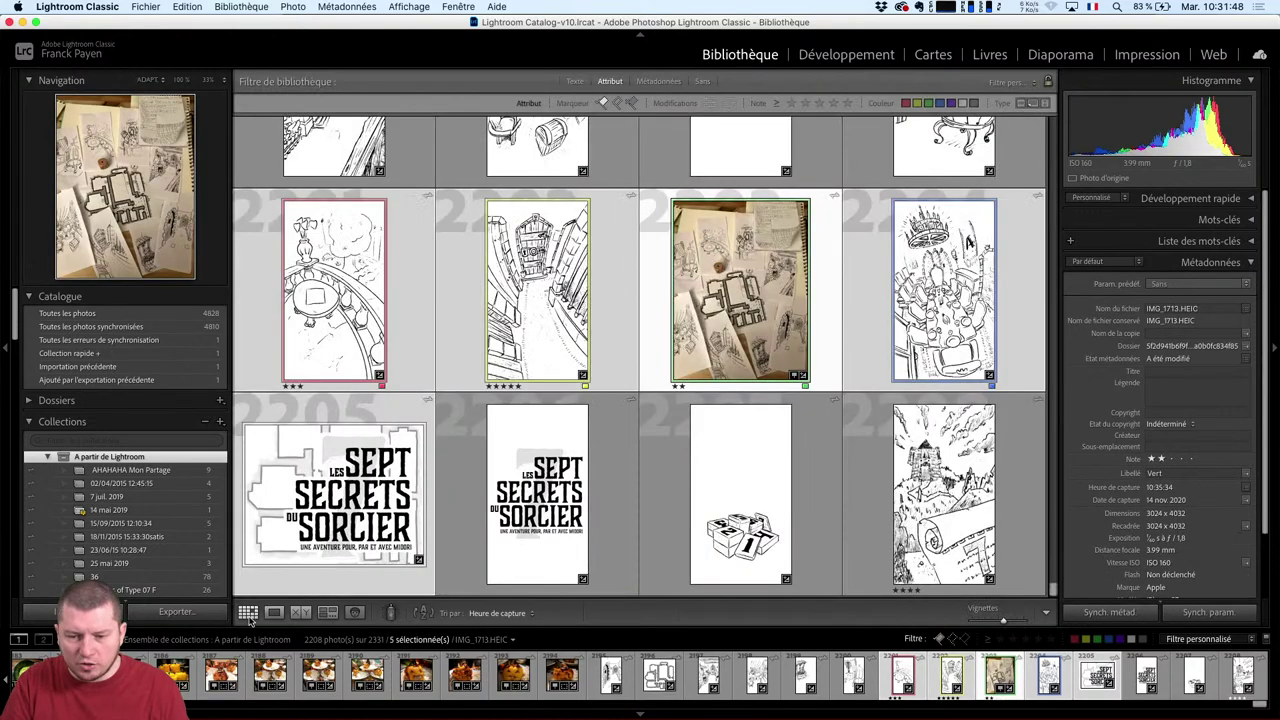
left_click(870, 428)
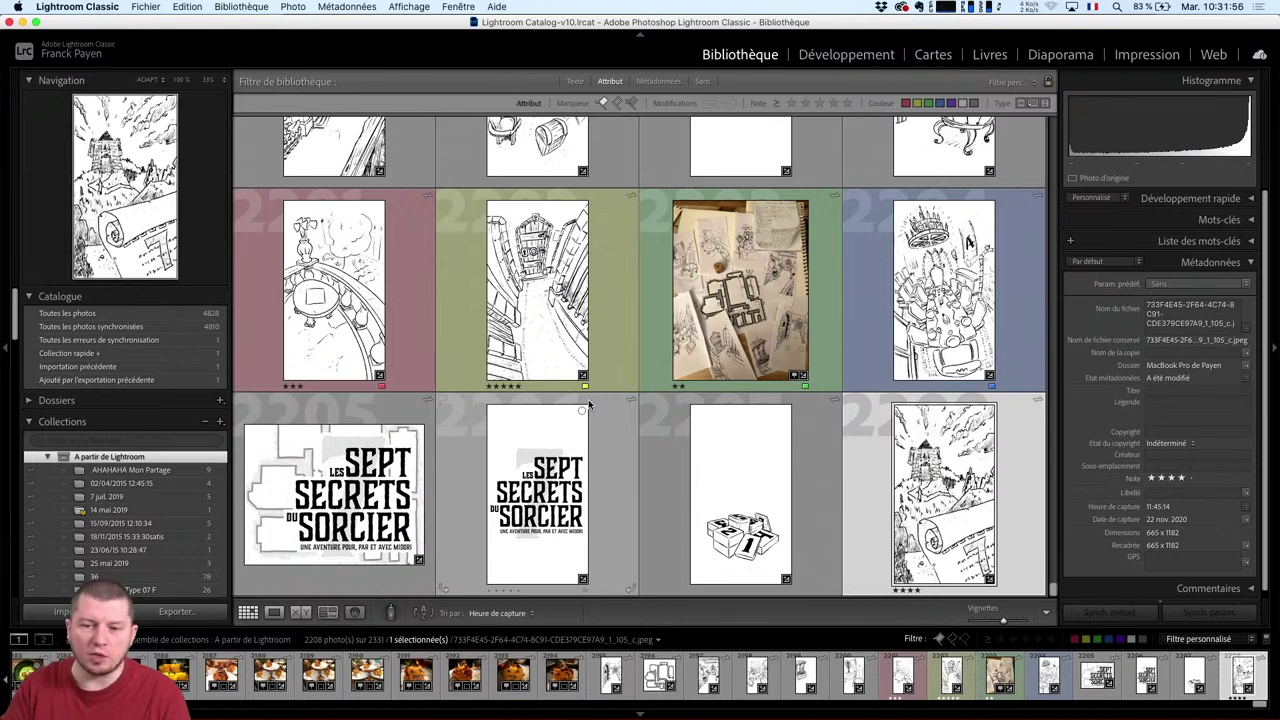
Reset the library filters, then filter to unflagged photos with the red label filter off.
key("super+l")
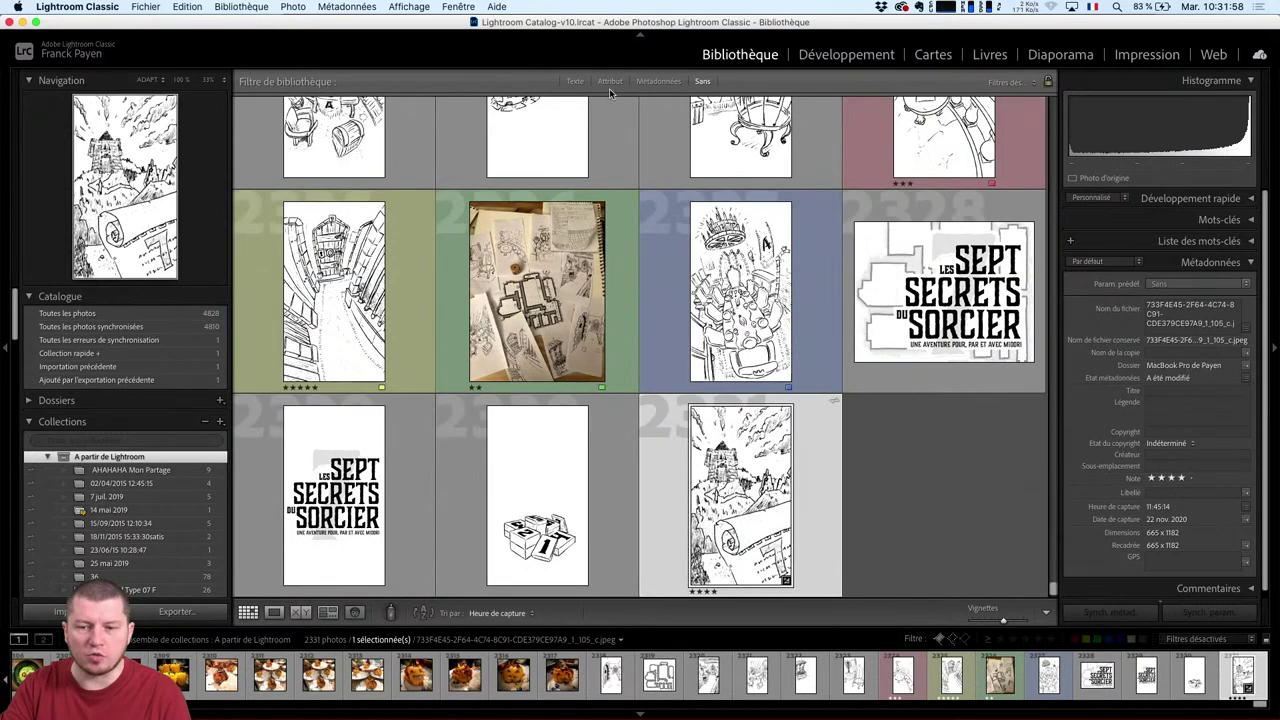
left_click(610, 82)
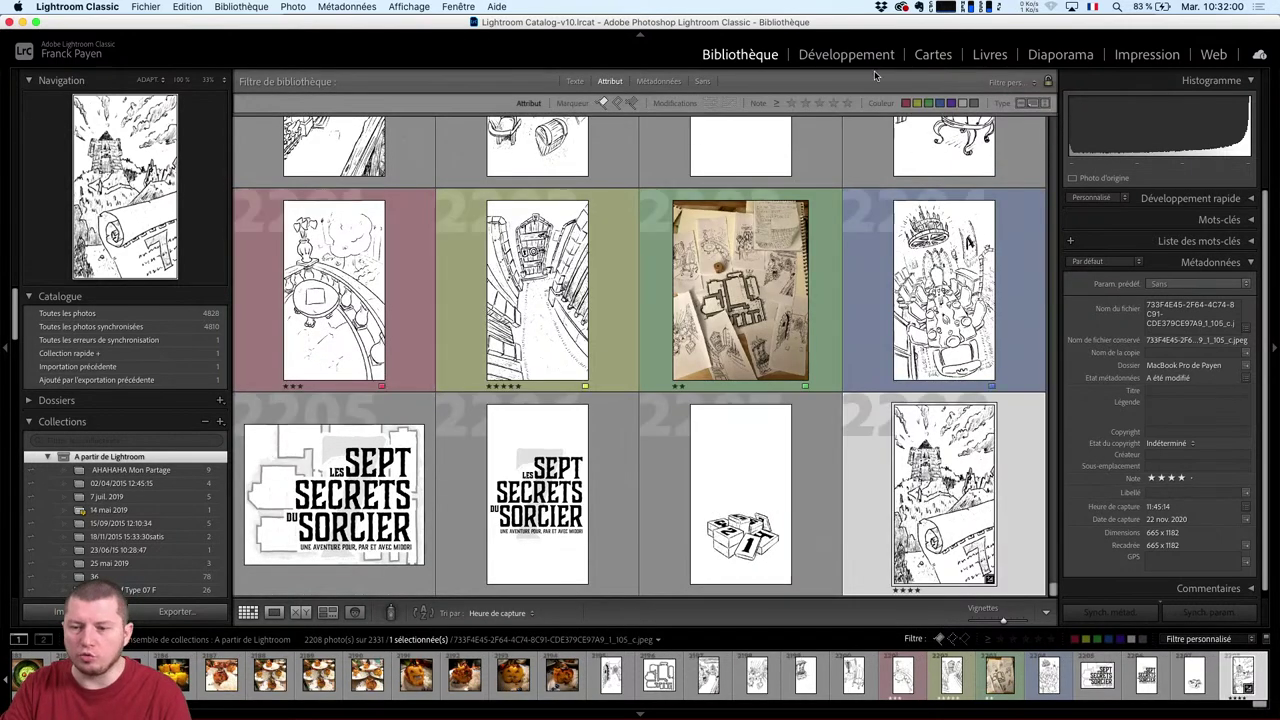
left_click(905, 103)
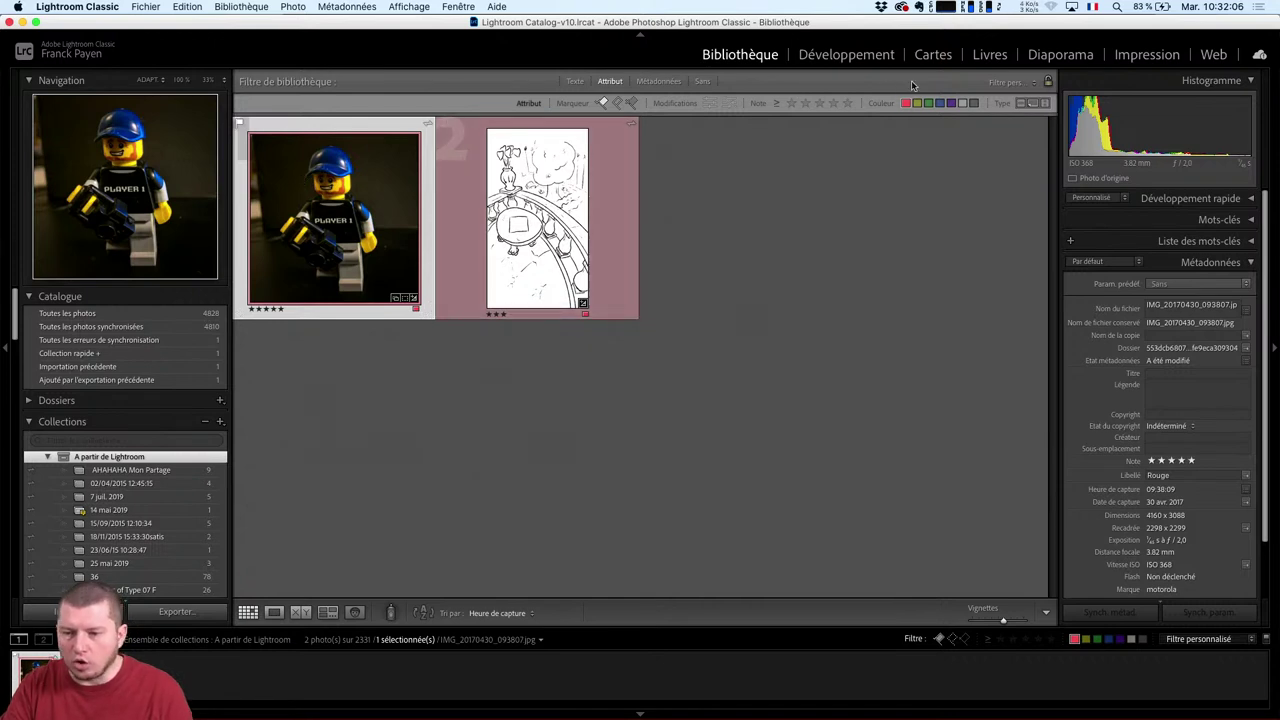
left_click(605, 105)
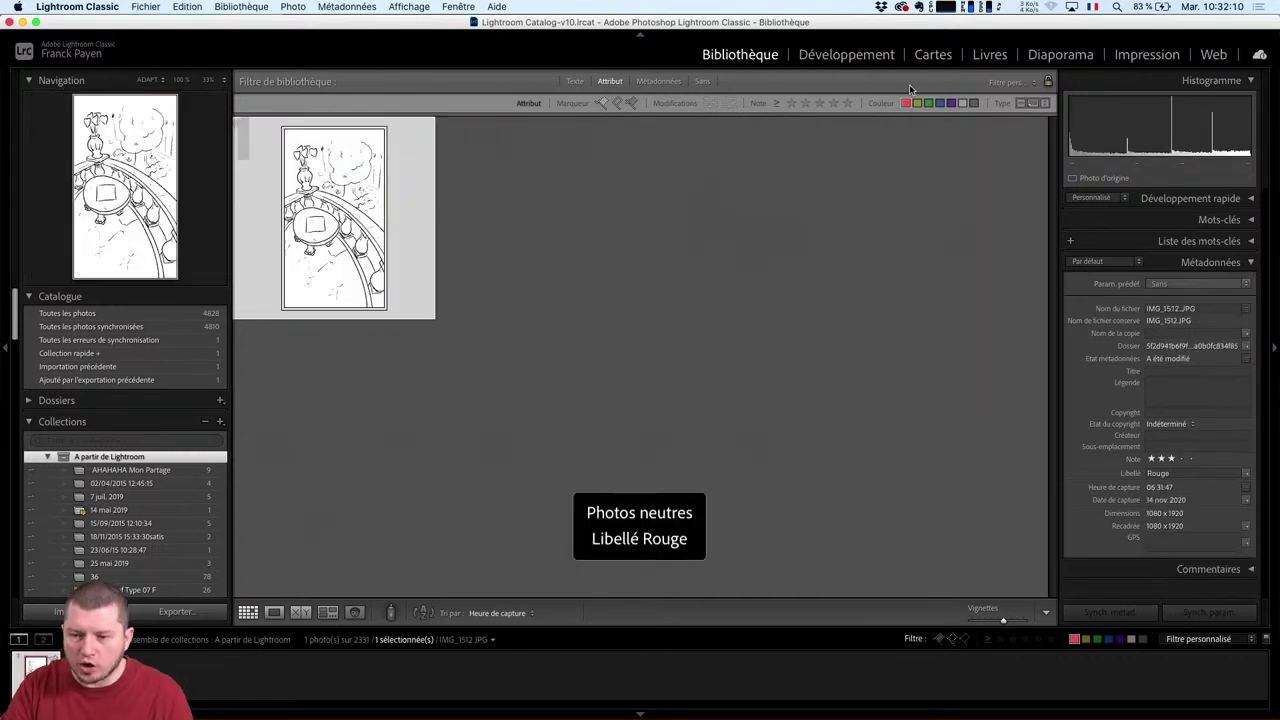
left_click(906, 104)
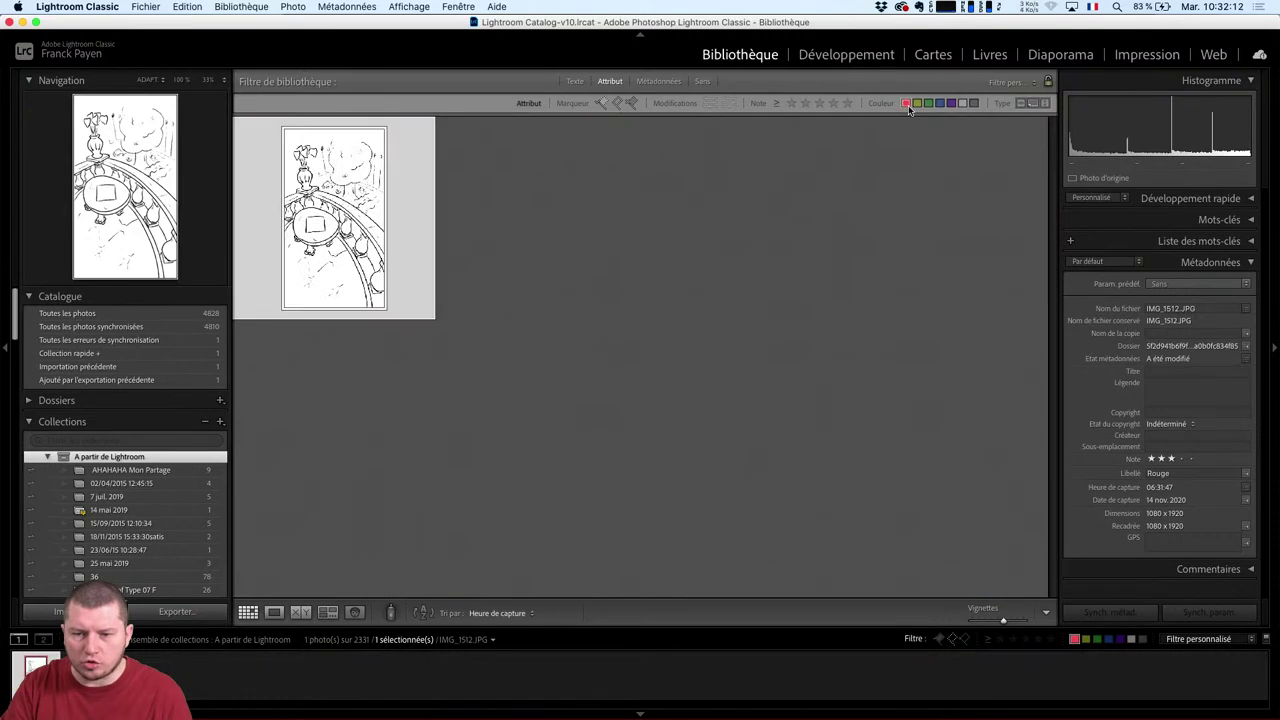
left_click(906, 104)
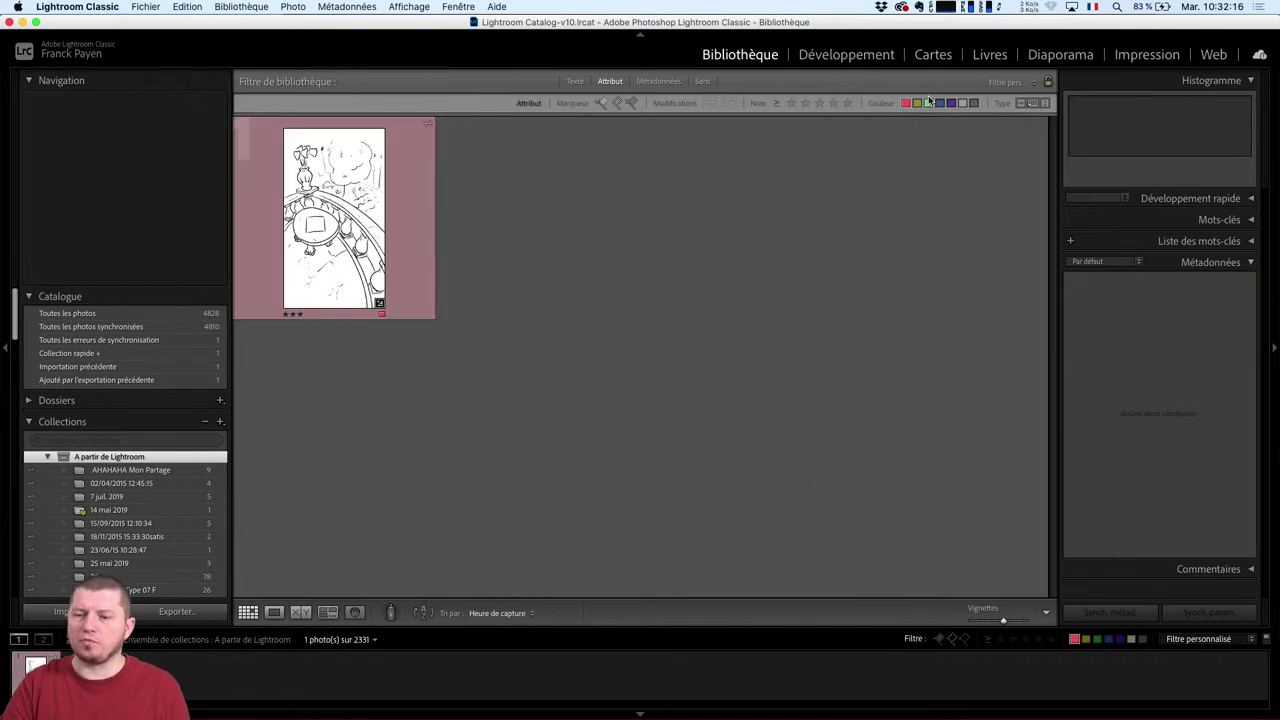
left_click(906, 104)
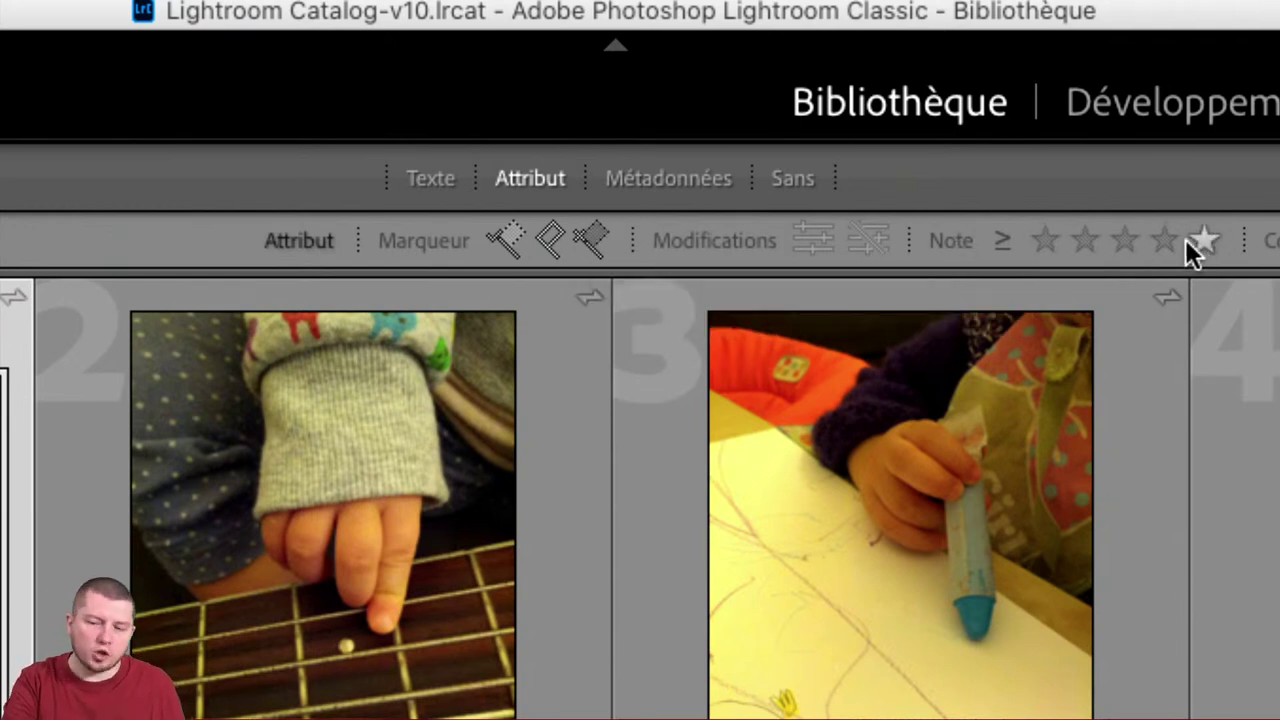
mouse_move(900, 420)
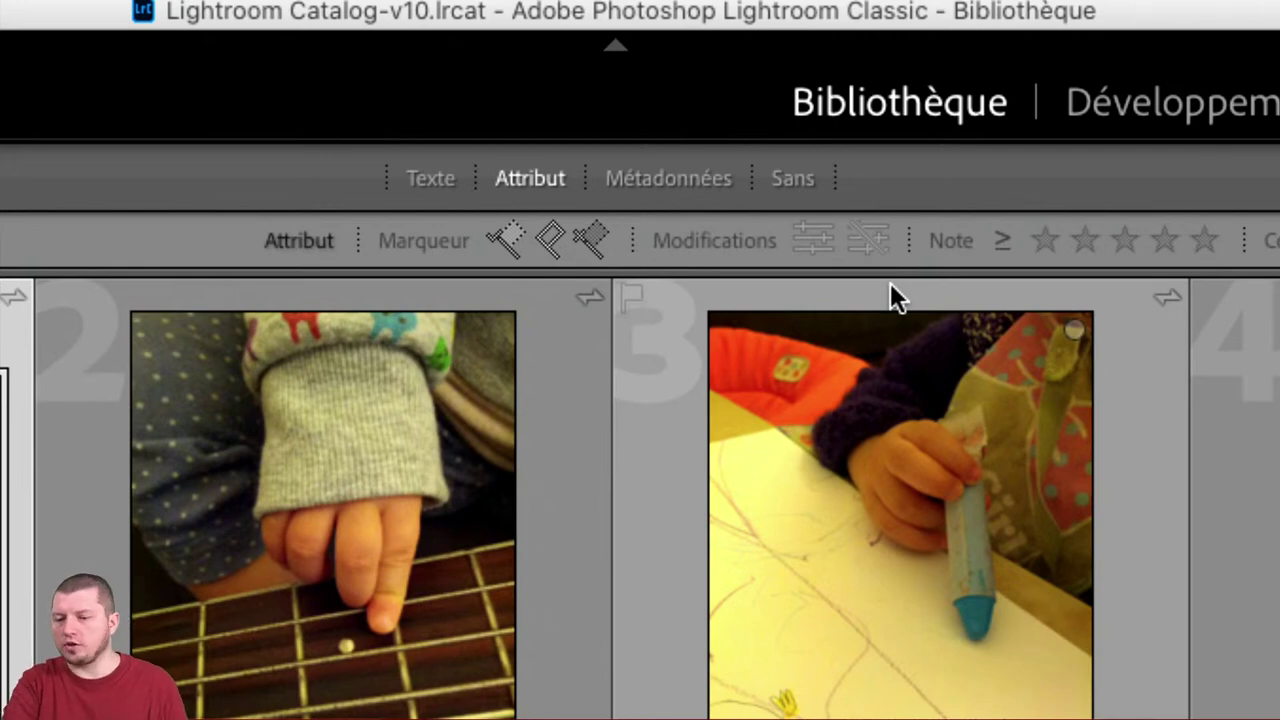
Filter the grid to photos rated four stars or more.
left_click(1165, 240)
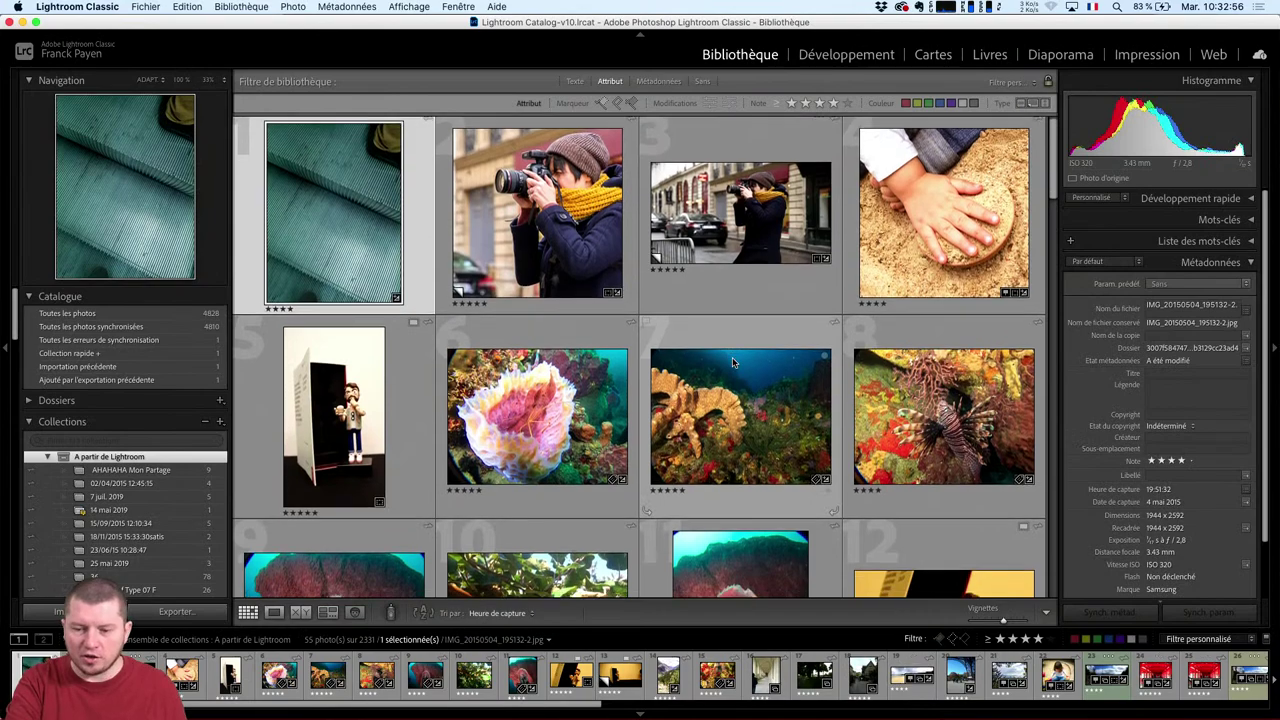
scroll(732, 357, "down", 10)
scroll(732, 357, "up", 8)
scroll(732, 357, "up", 3)
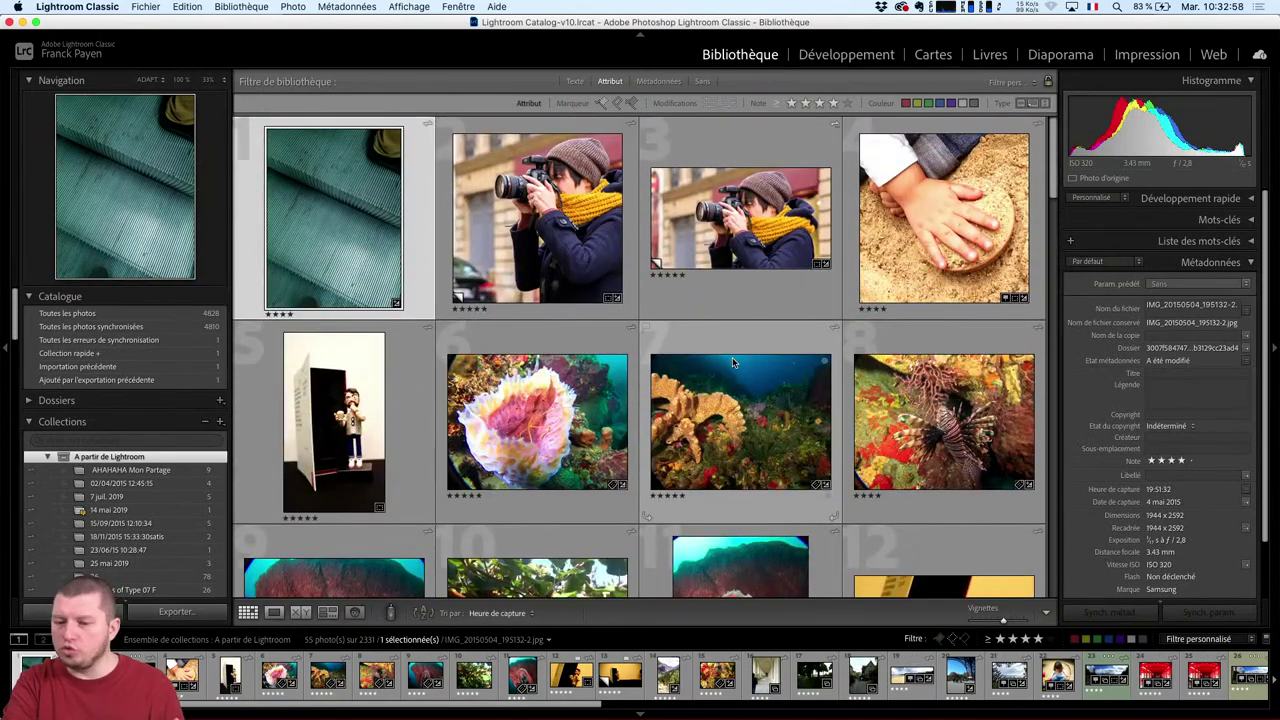
Include flagged photos in the filter and show the Métadonnées filter columns.
left_click(601, 103)
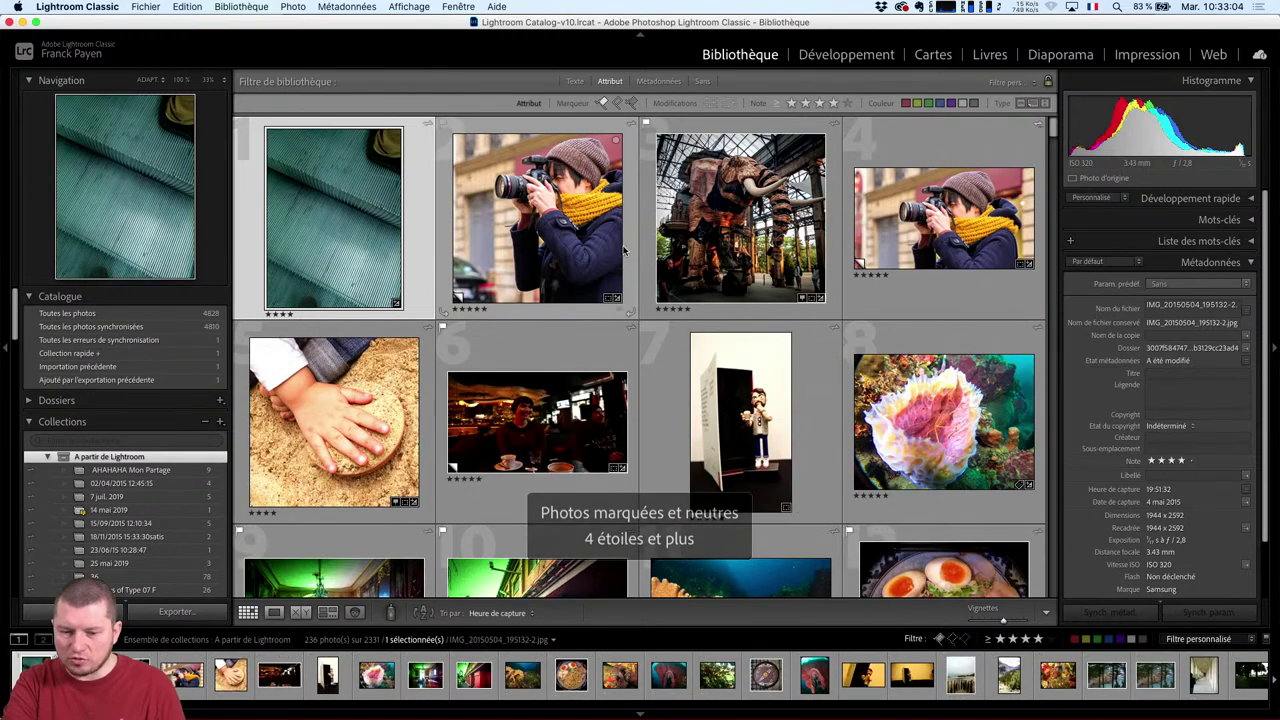
scroll(640, 360, "down", 5)
scroll(645, 376, "down", 5)
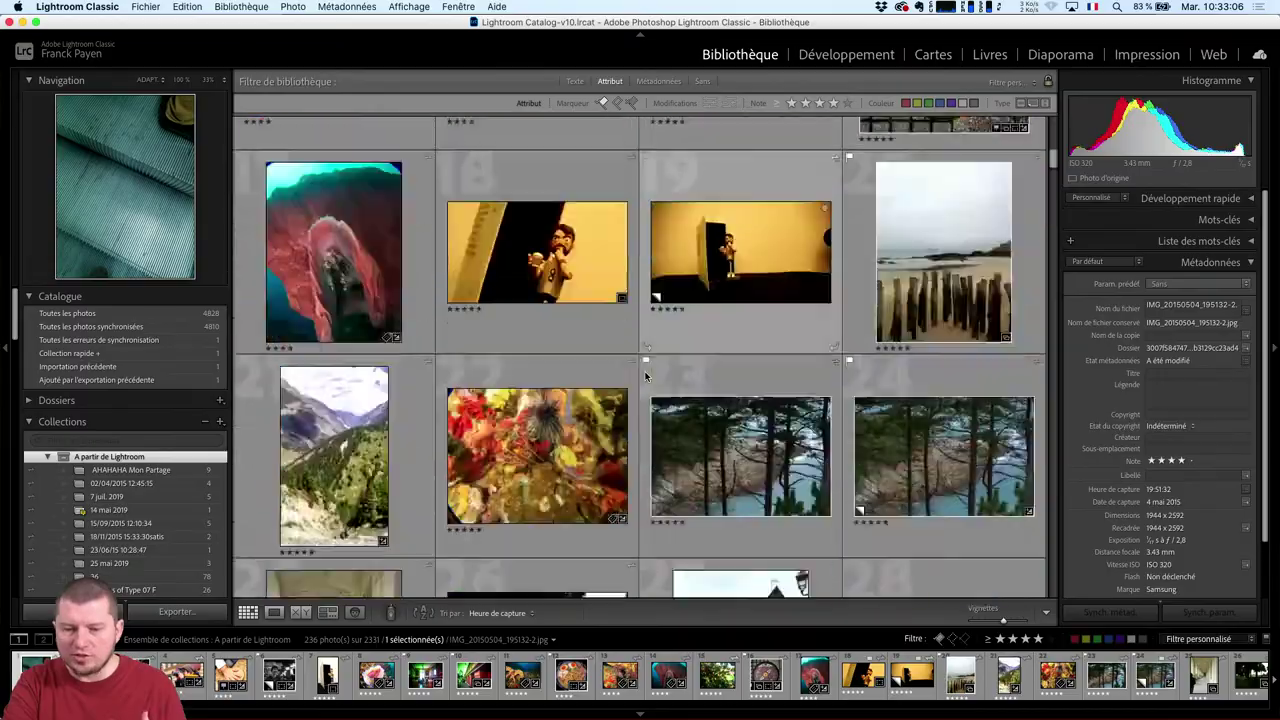
scroll(645, 376, "down", 5)
scroll(645, 376, "down", 5)
scroll(645, 376, "down", 5)
scroll(645, 376, "down", 5)
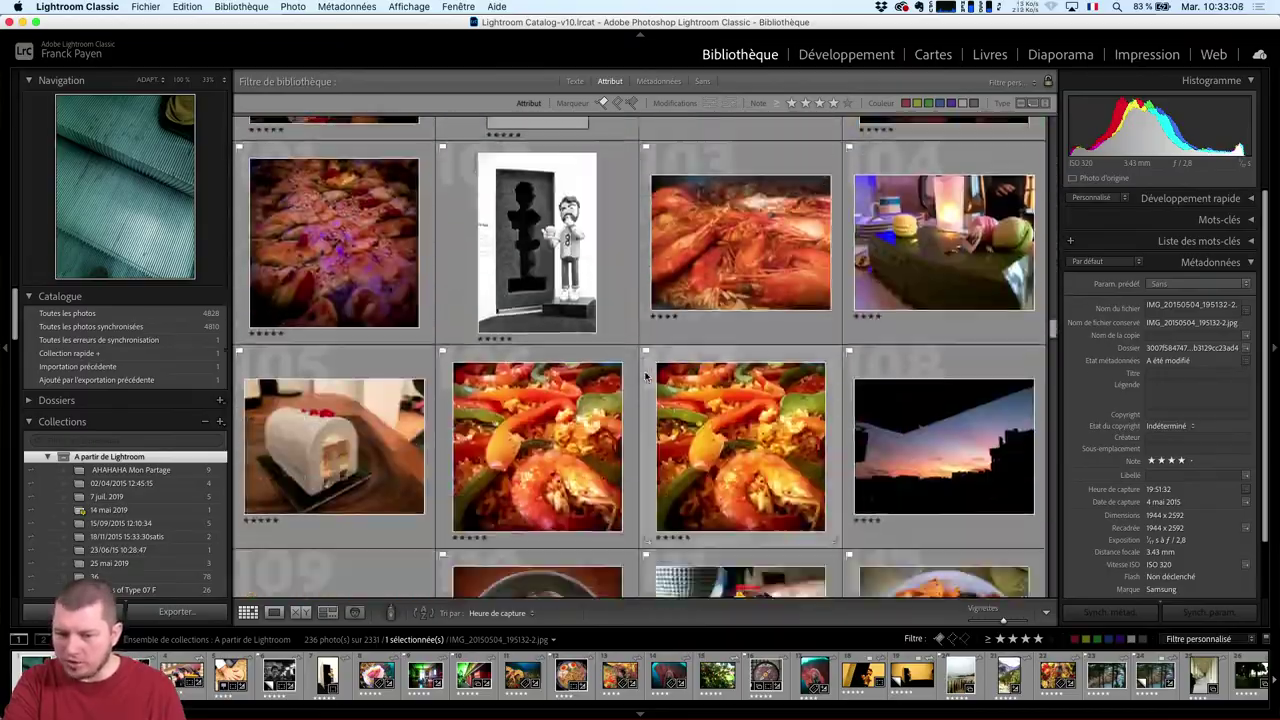
scroll(645, 376, "down", 3)
scroll(645, 376, "down", 5)
scroll(645, 376, "down", 5)
scroll(645, 376, "down", 5)
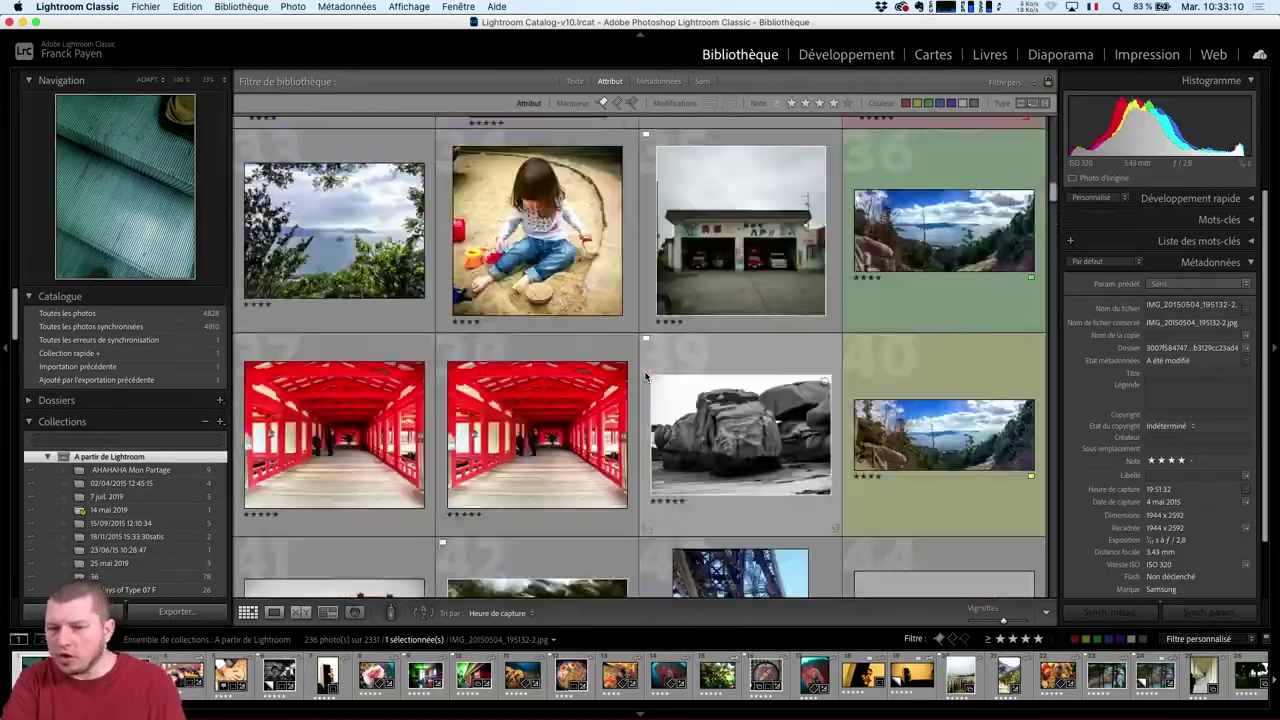
scroll(645, 376, "up", 5)
scroll(645, 376, "up", 3)
scroll(645, 376, "up", 3)
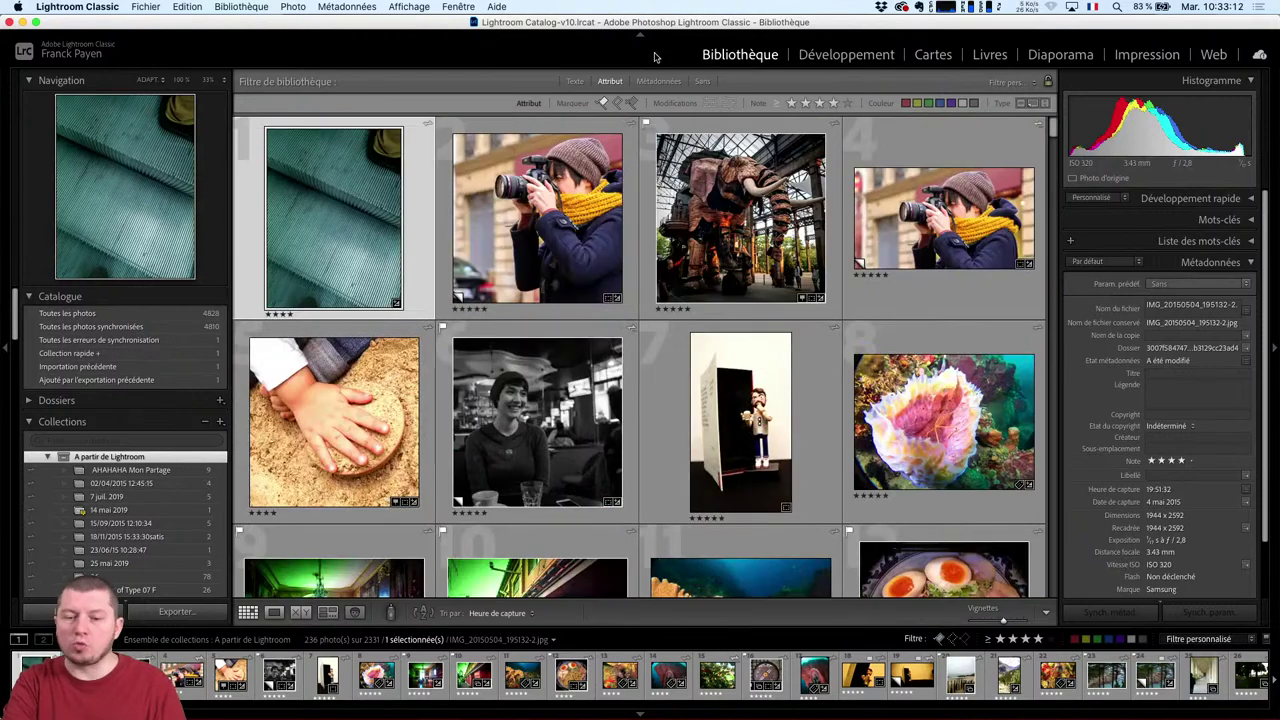
left_click(650, 83)
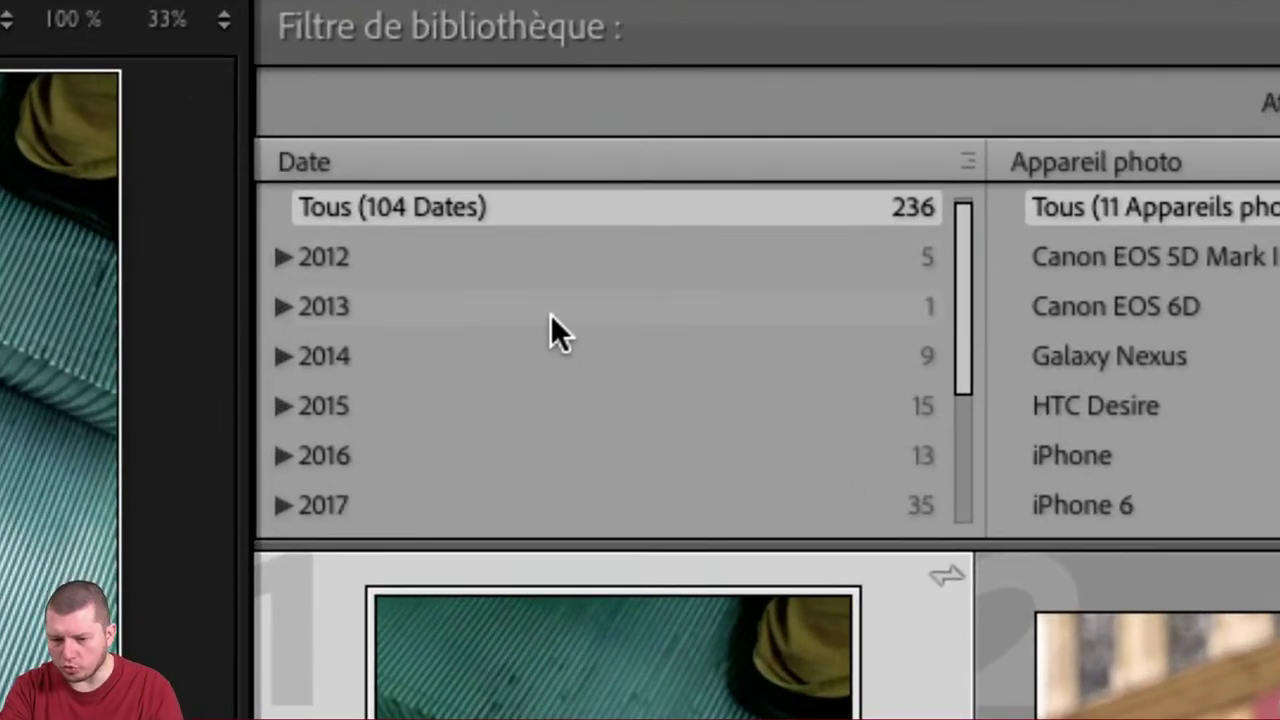
Turn off the flagged filter and clear the ≥ star rating, leaving 1956 unflagged photos.
scroll(555, 340, "down", 3)
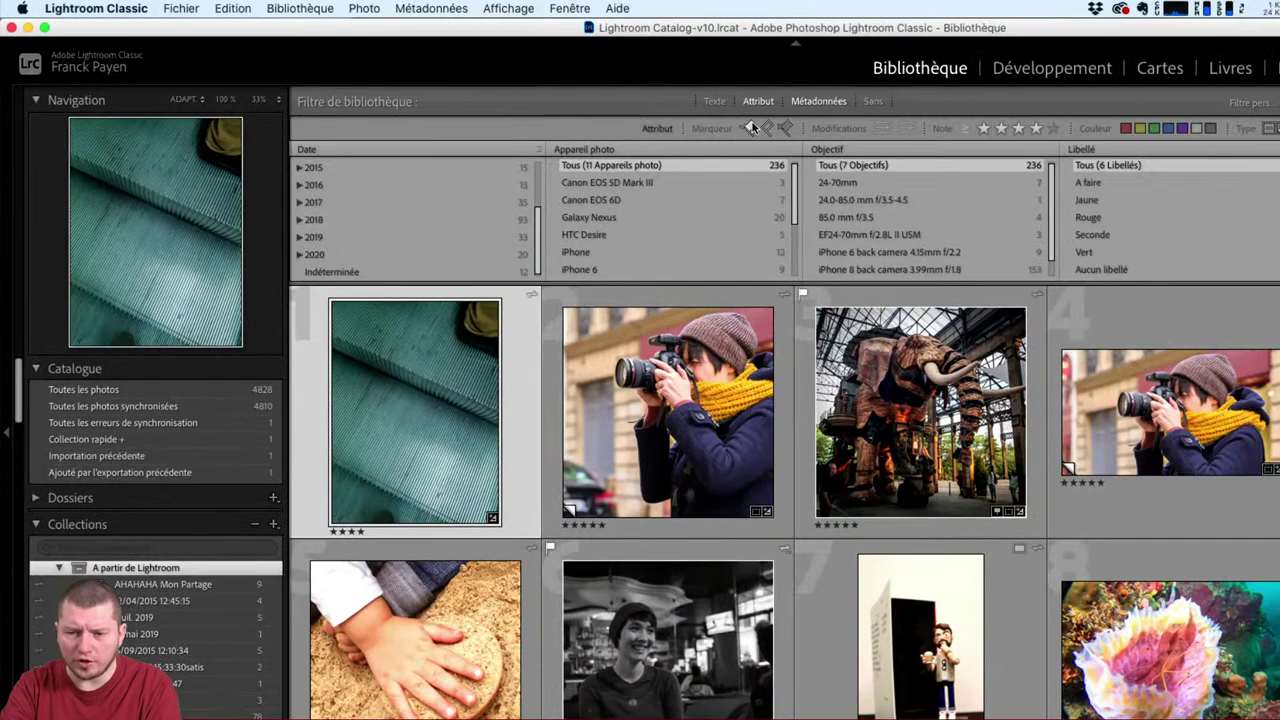
left_click(752, 128)
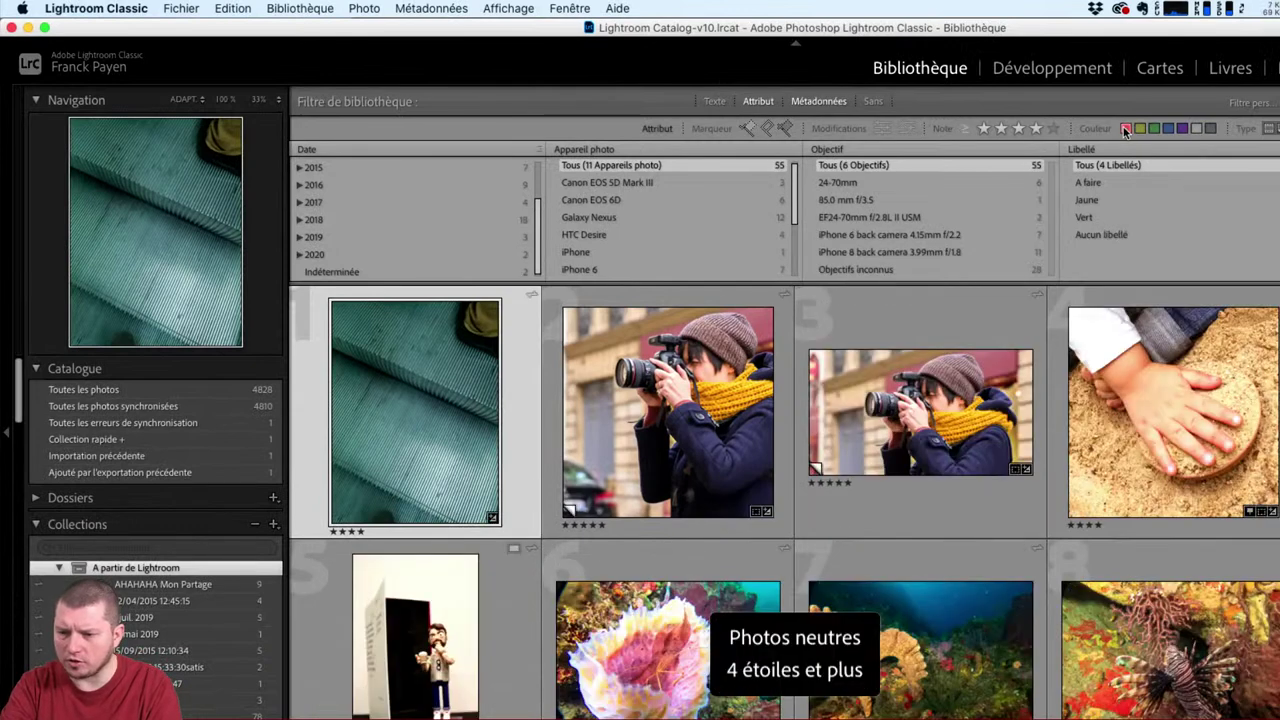
left_click(966, 129)
left_click(980, 137)
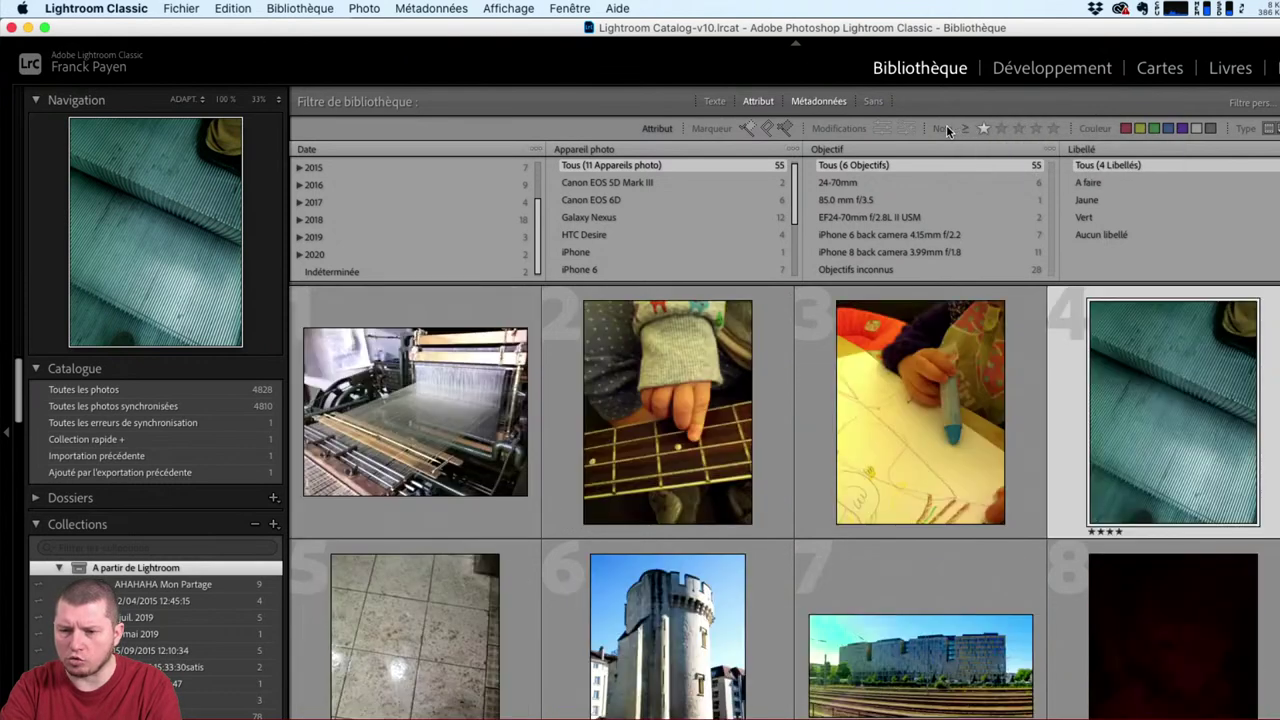
left_click(947, 131)
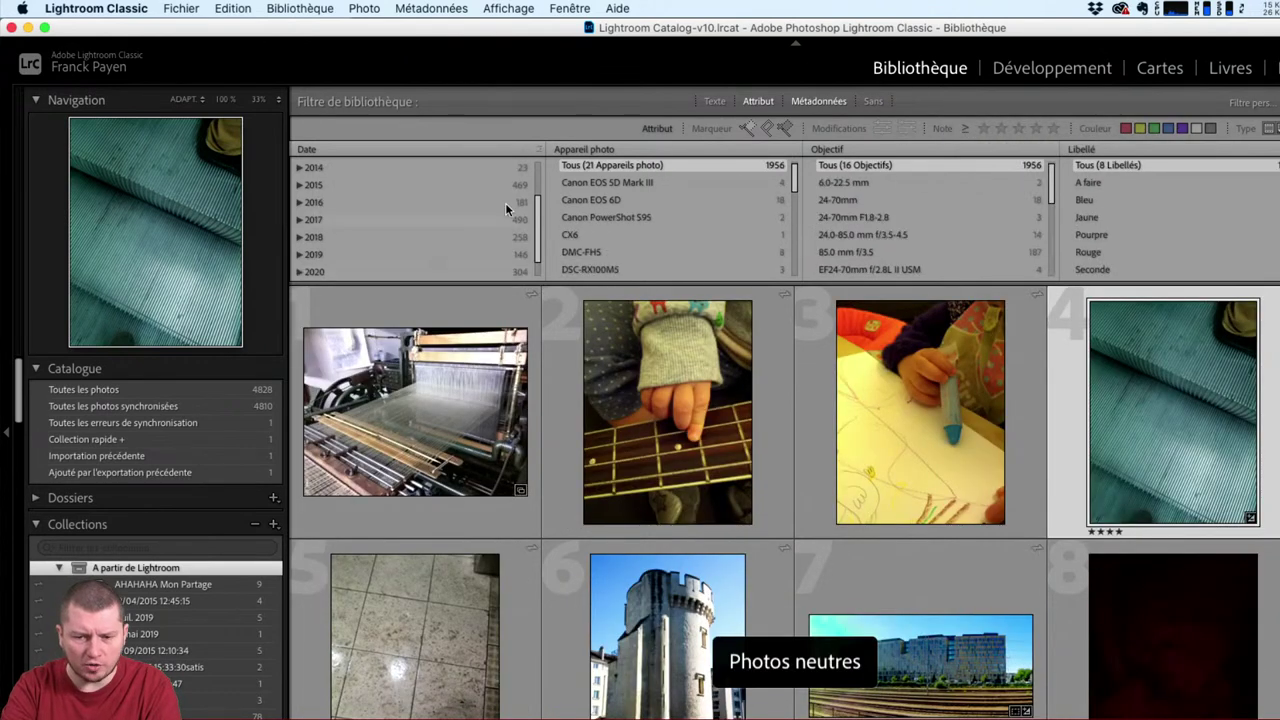
scroll(517, 192, "up", 4)
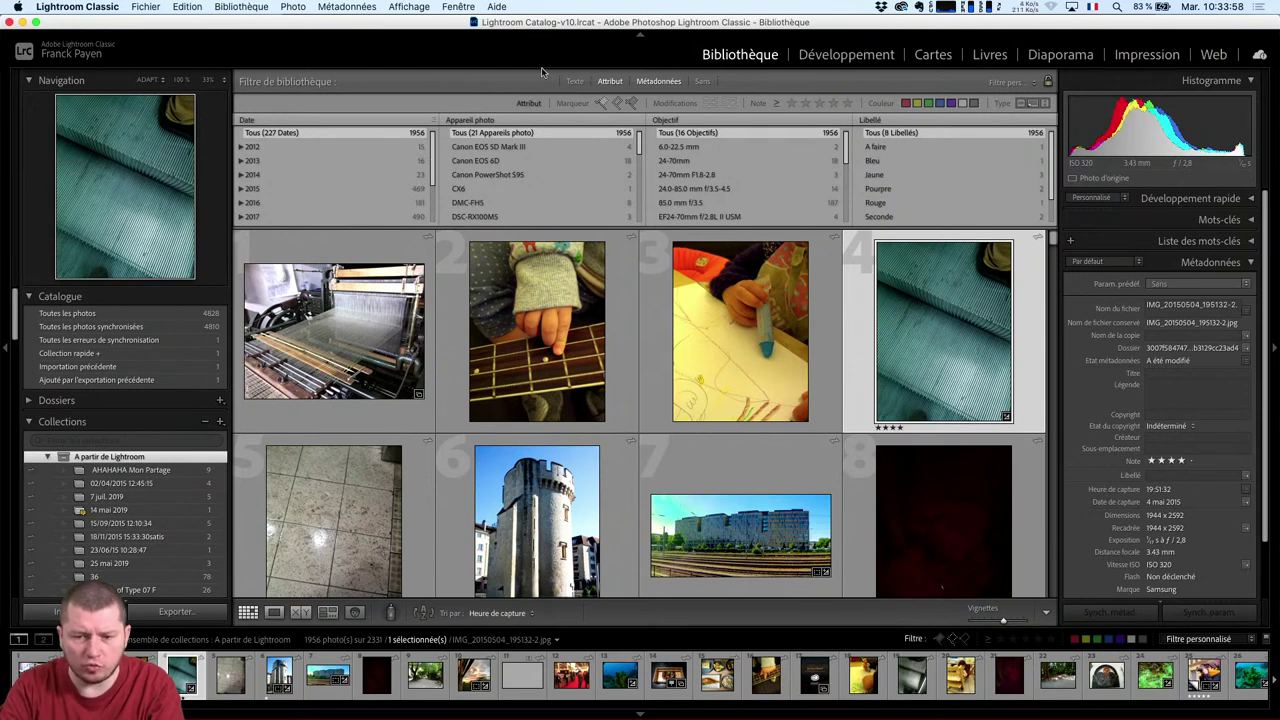
Close the metadata columns, show grid badges, and filter to virtual copies like the Japan photos.
left_click(650, 81)
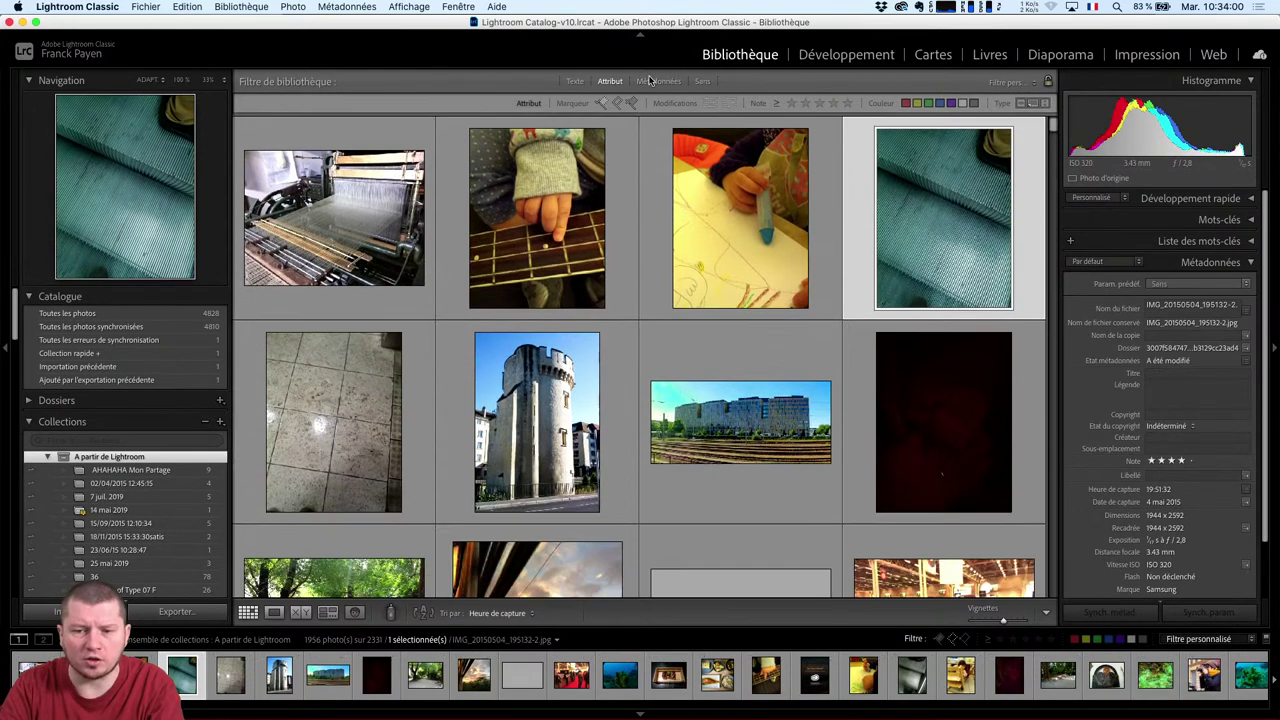
key("j")
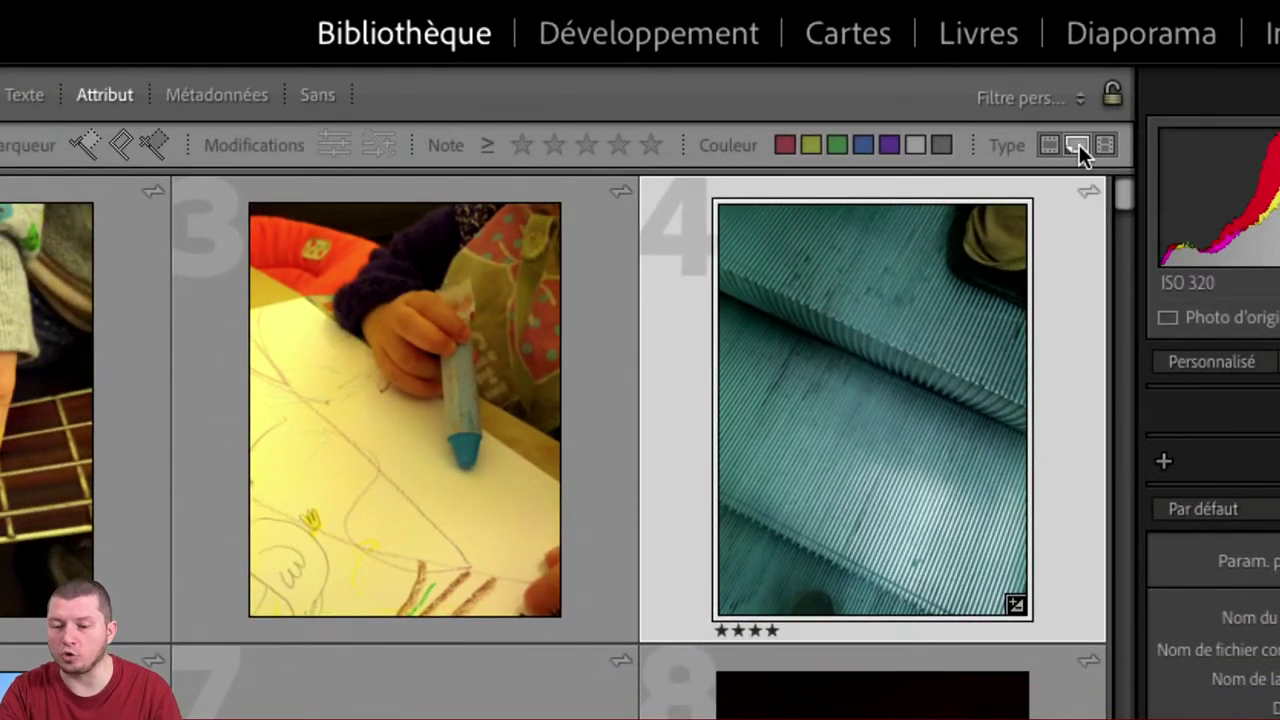
left_click(1079, 144)
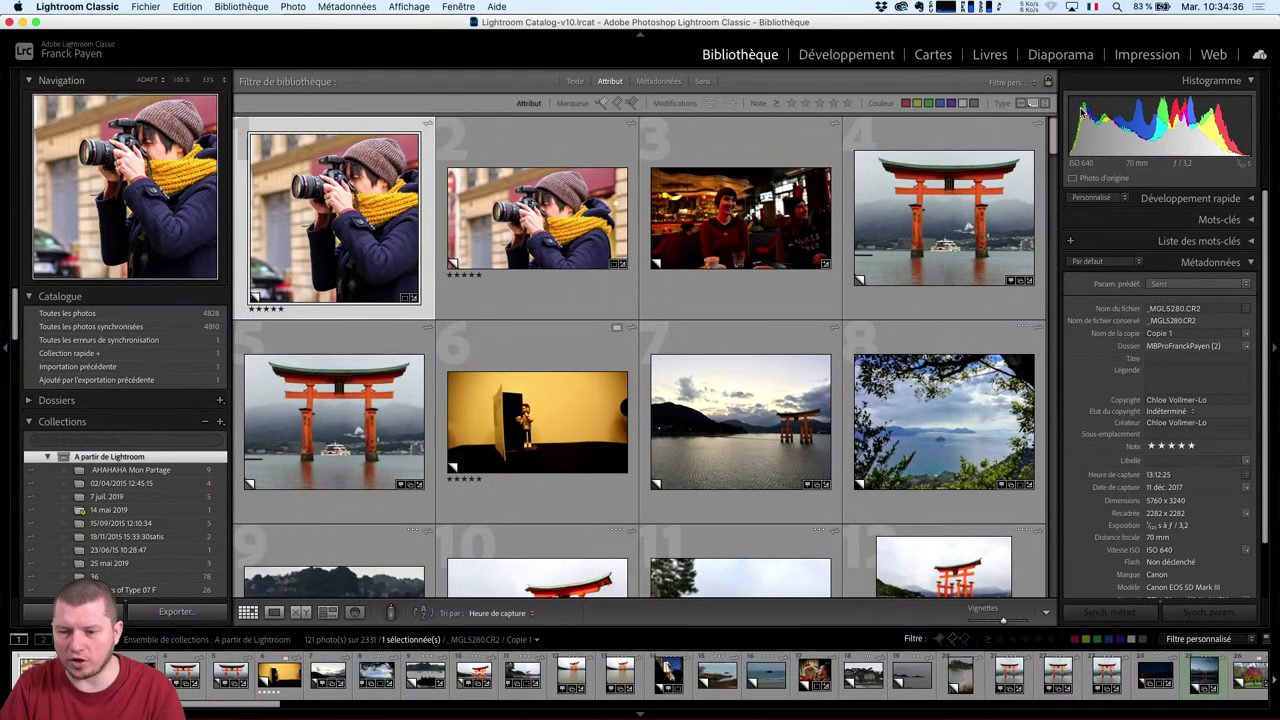
left_click(954, 315)
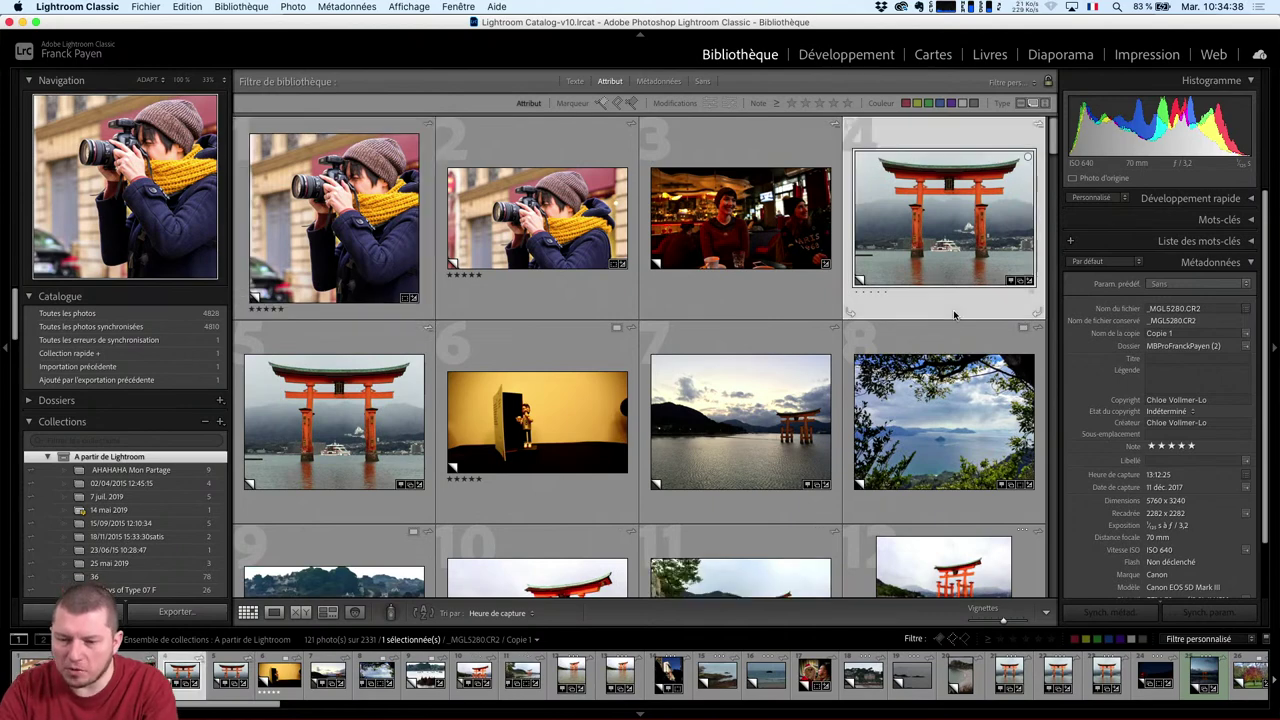
left_click(703, 540)
Scroll down the grid and select the church interior HDR photo.
scroll(703, 540, "down", 2)
scroll(703, 540, "down", 3)
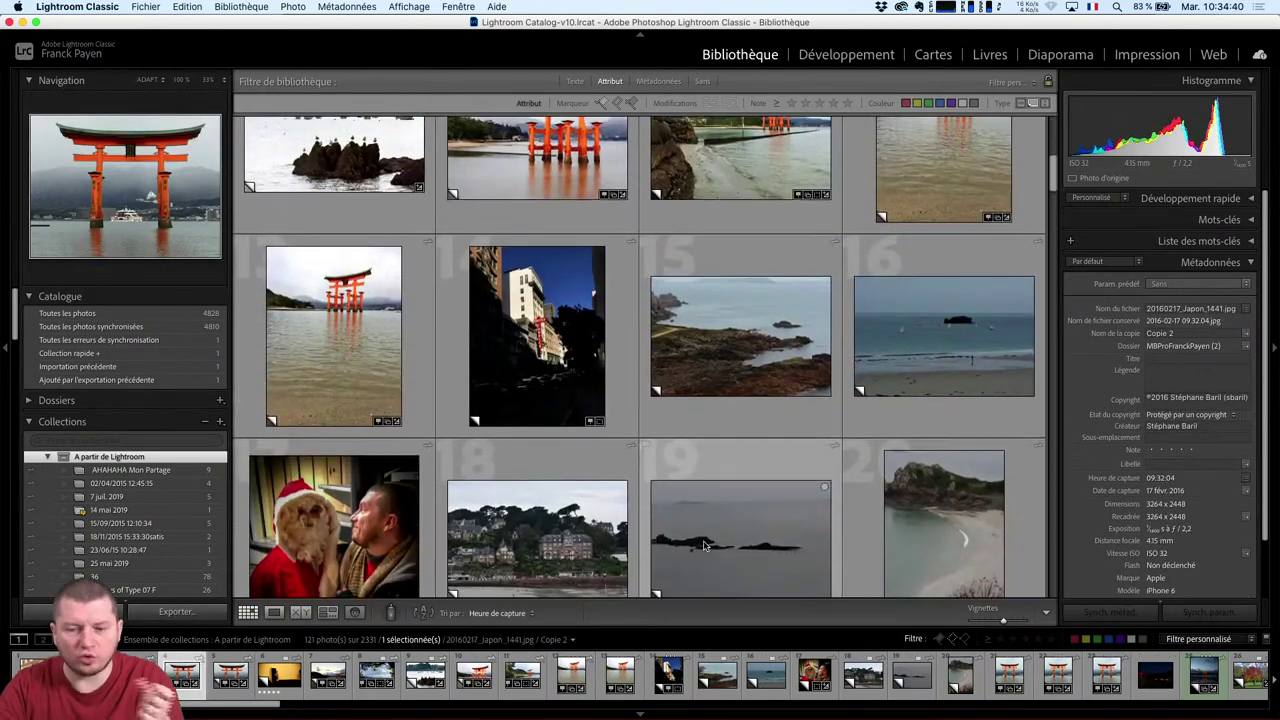
scroll(703, 545, "down", 1)
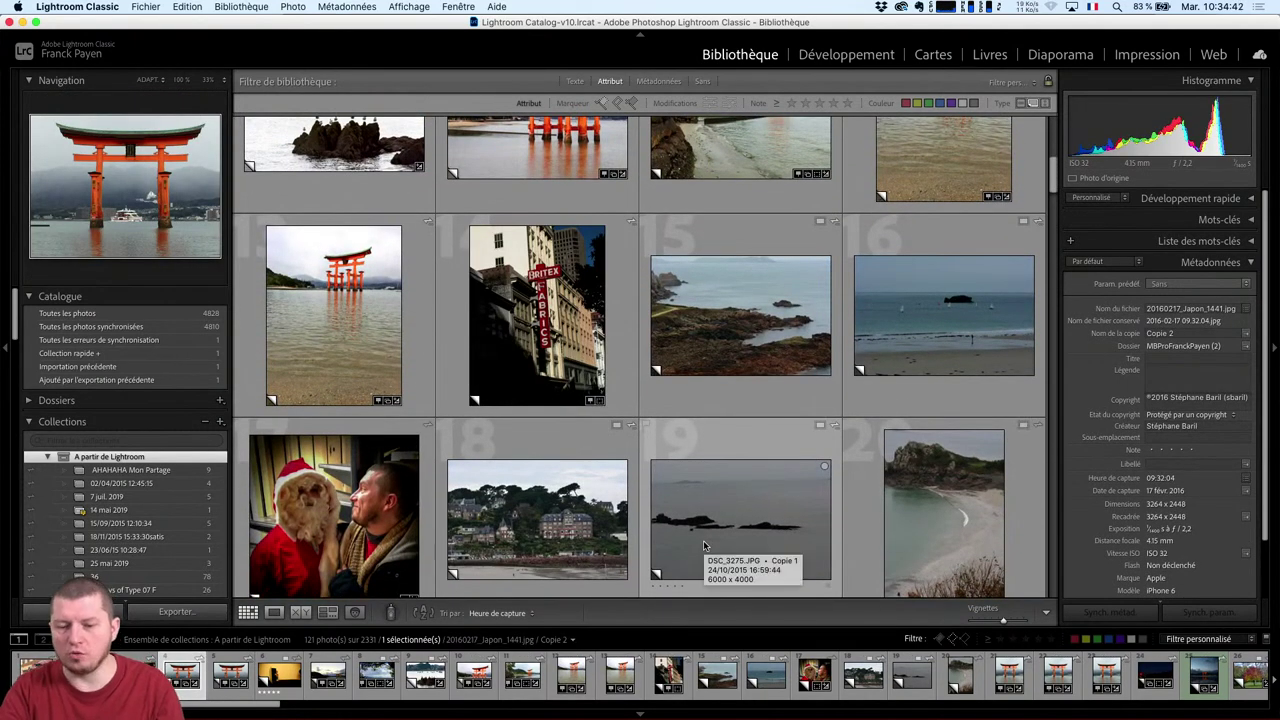
scroll(703, 545, "up", 2)
scroll(703, 545, "down", 2)
scroll(703, 545, "down", 5)
scroll(703, 545, "down", 1)
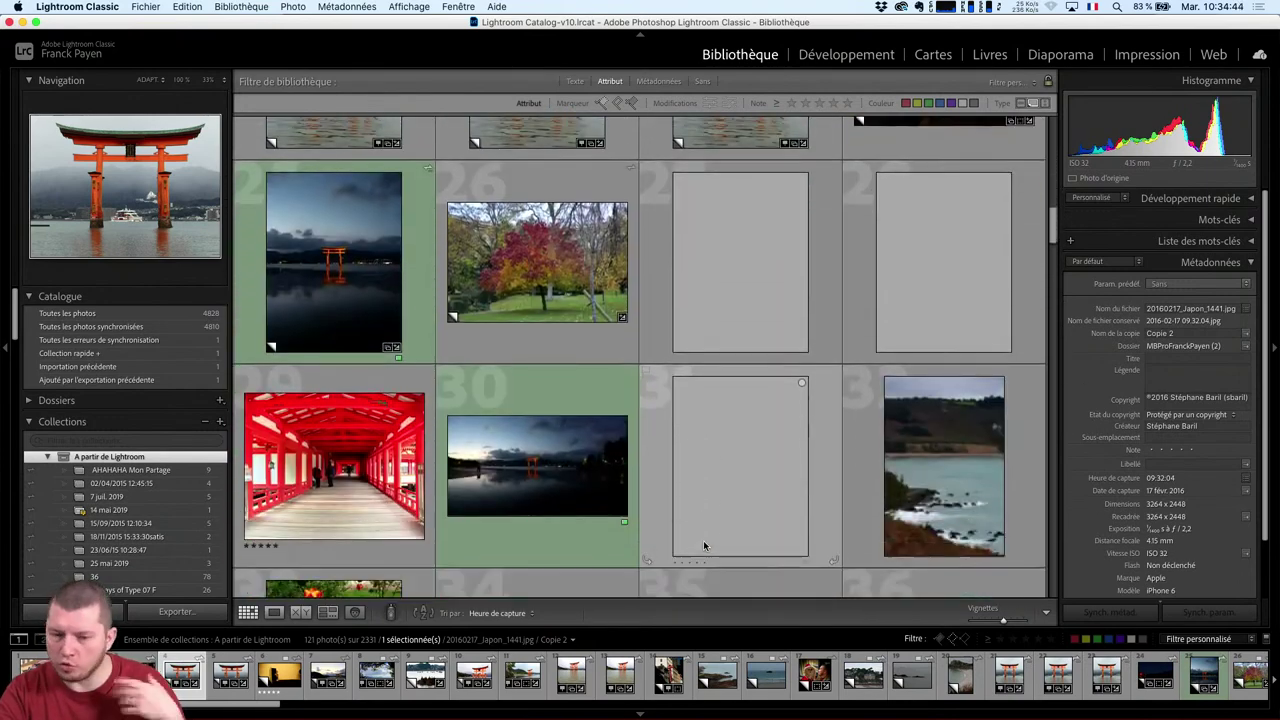
scroll(703, 543, "down", 1)
scroll(703, 543, "down", 1)
scroll(703, 543, "down", 1)
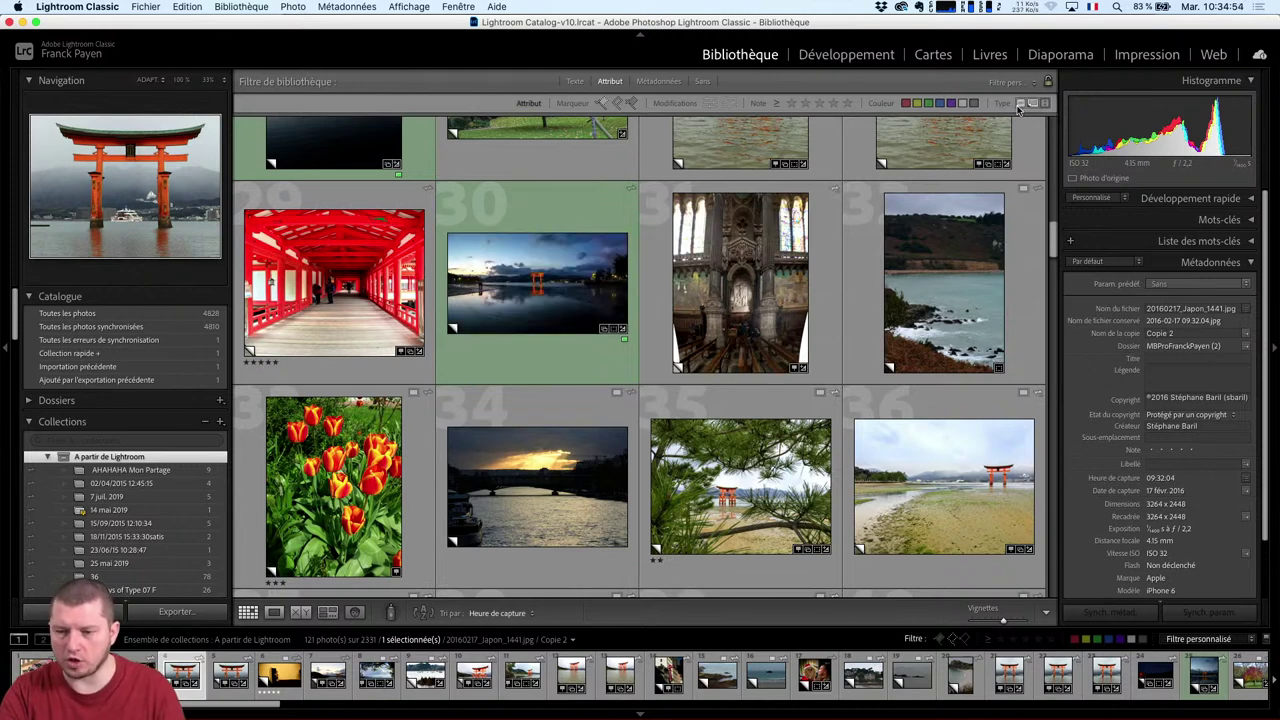
mouse_move(943, 283)
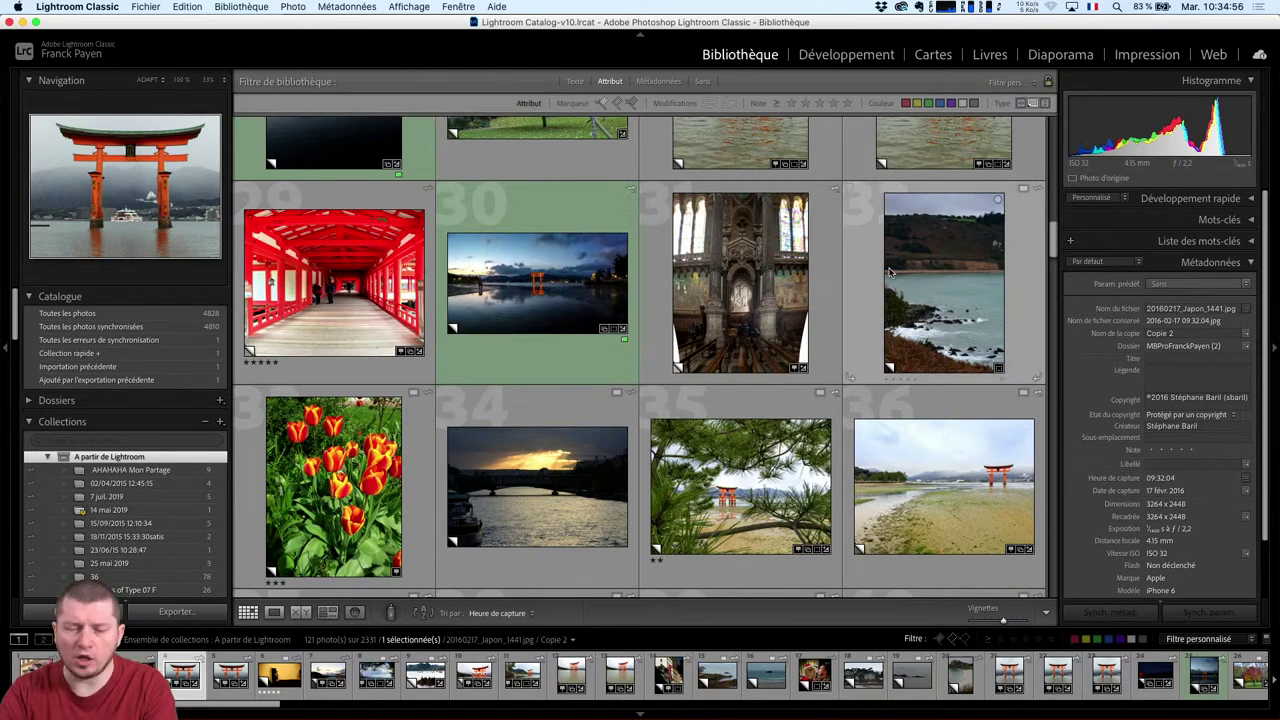
left_click(823, 286)
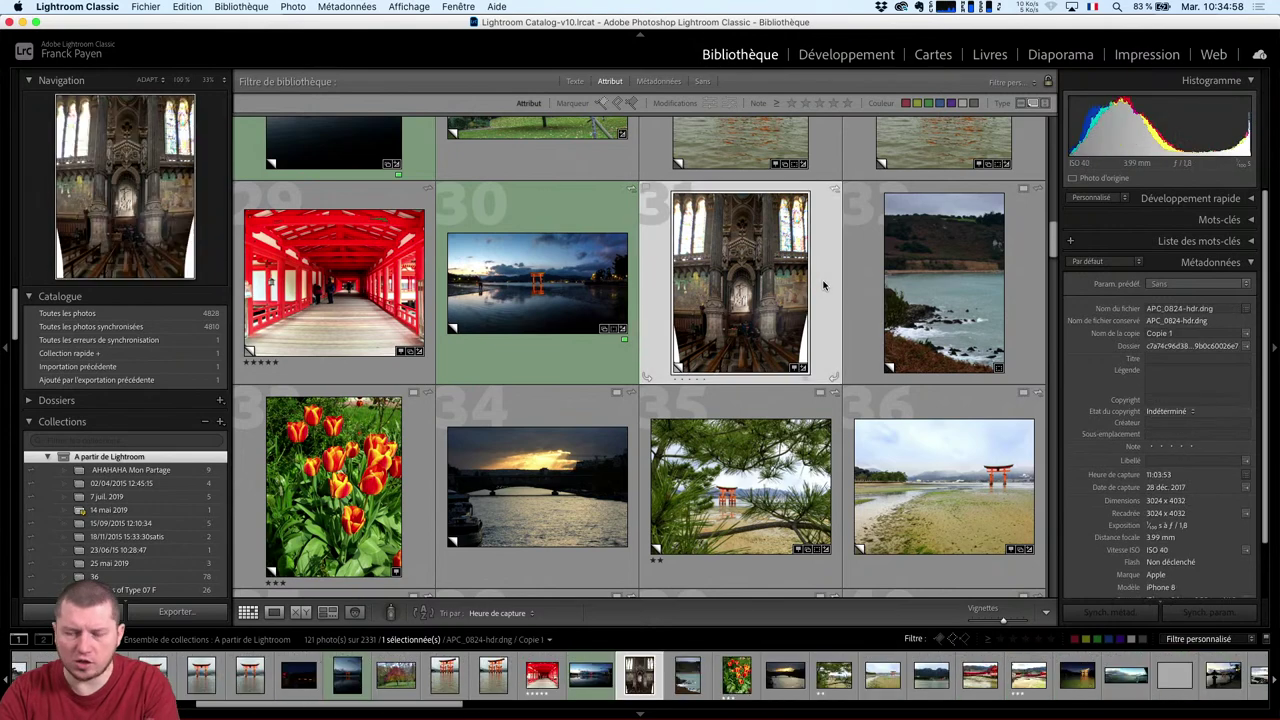
scroll(810, 255, "up", 1)
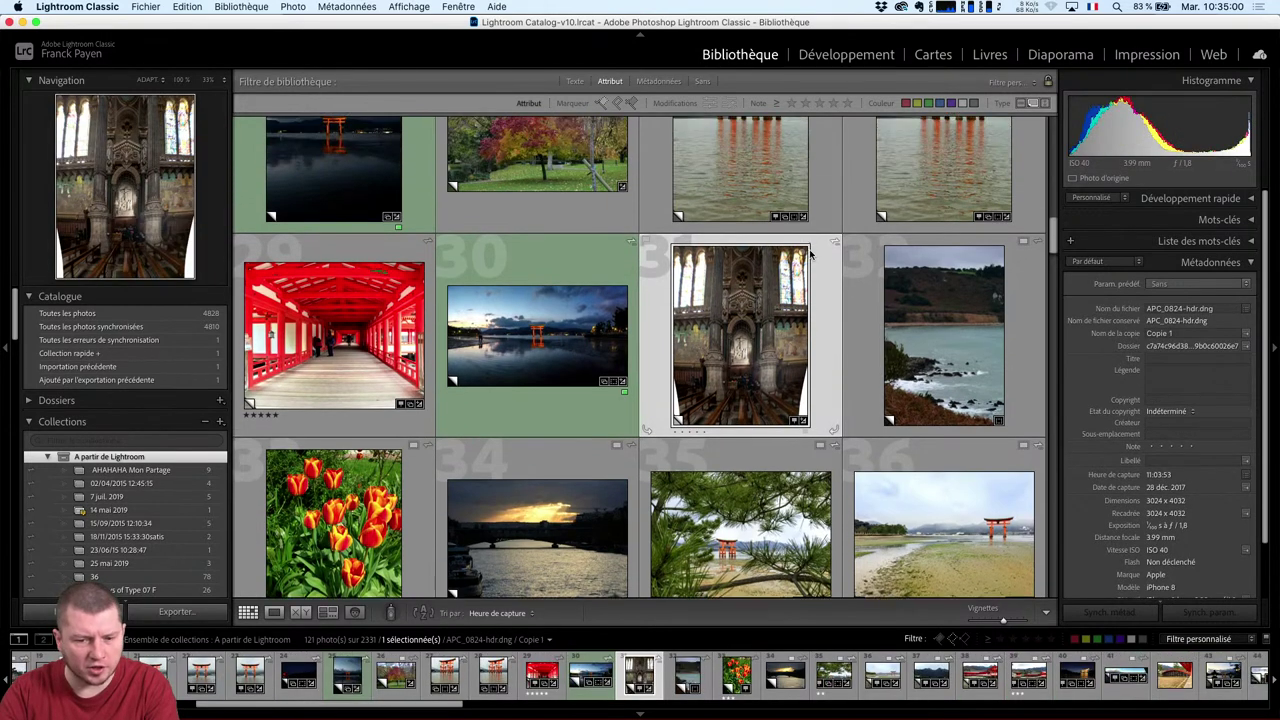
scroll(810, 250, "down", 2)
scroll(812, 220, "down", 2)
Open the church photo in Loupe (Ouvrir en mode Loupe), try and close the second window.
right_click(812, 176)
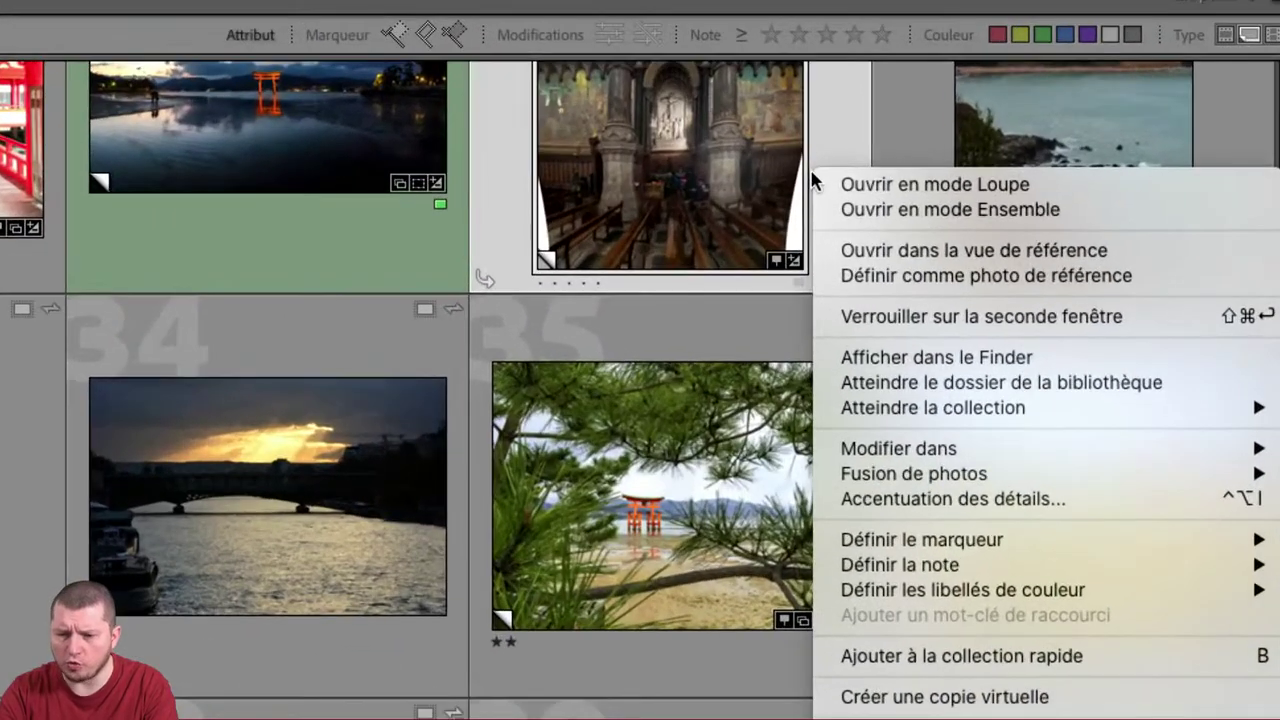
left_click(905, 185)
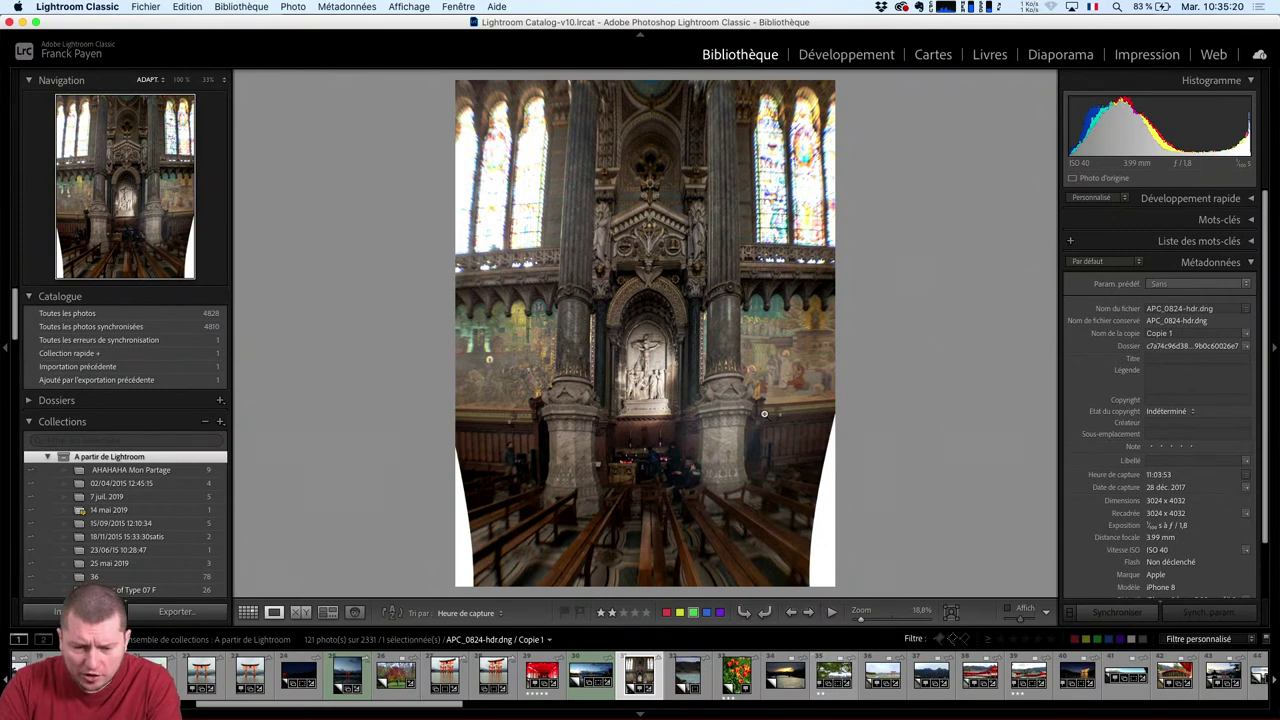
right_click(796, 363)
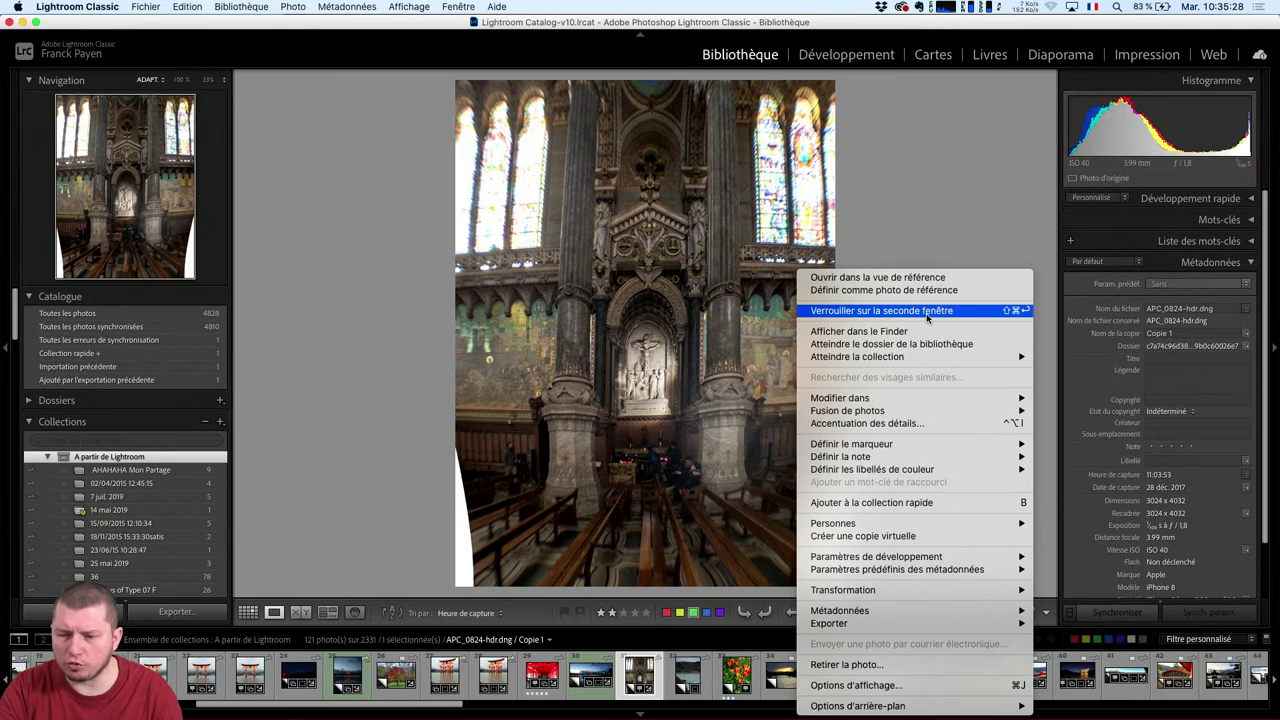
left_click(926, 313)
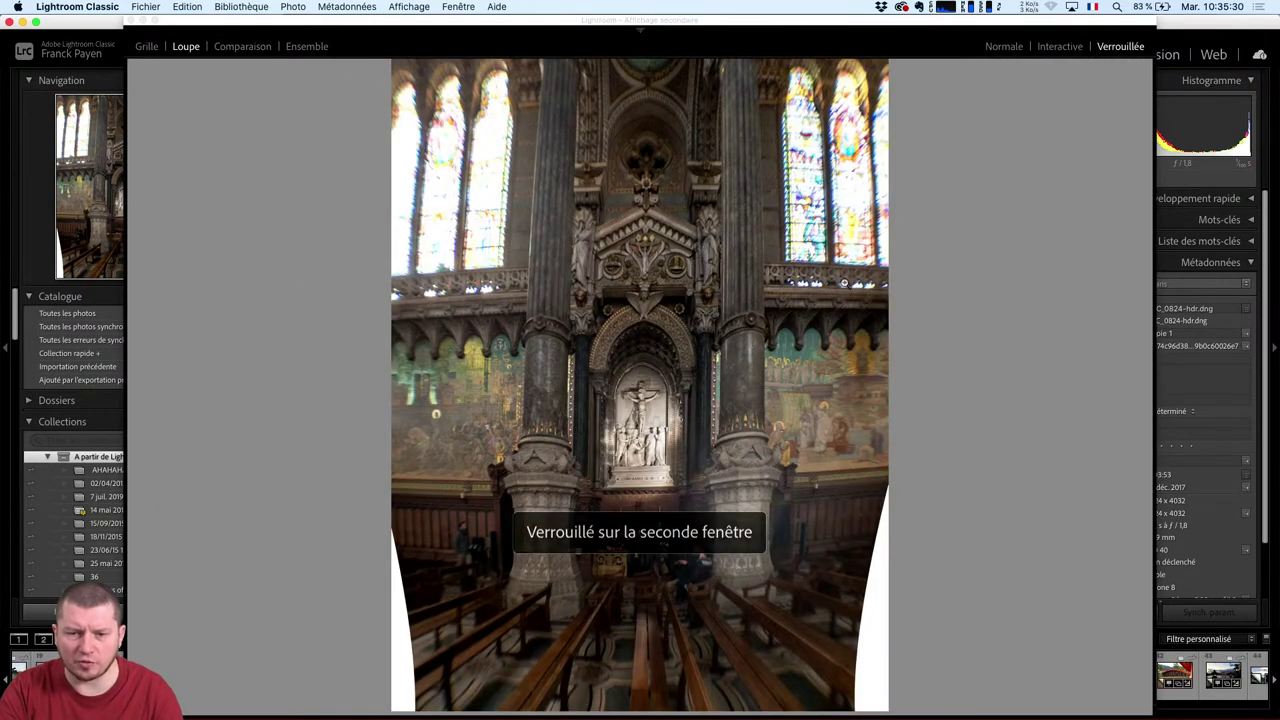
mouse_move(769, 25)
left_mouse_down()
mouse_move(922, 187)
mouse_move(910, 270)
left_mouse_up()
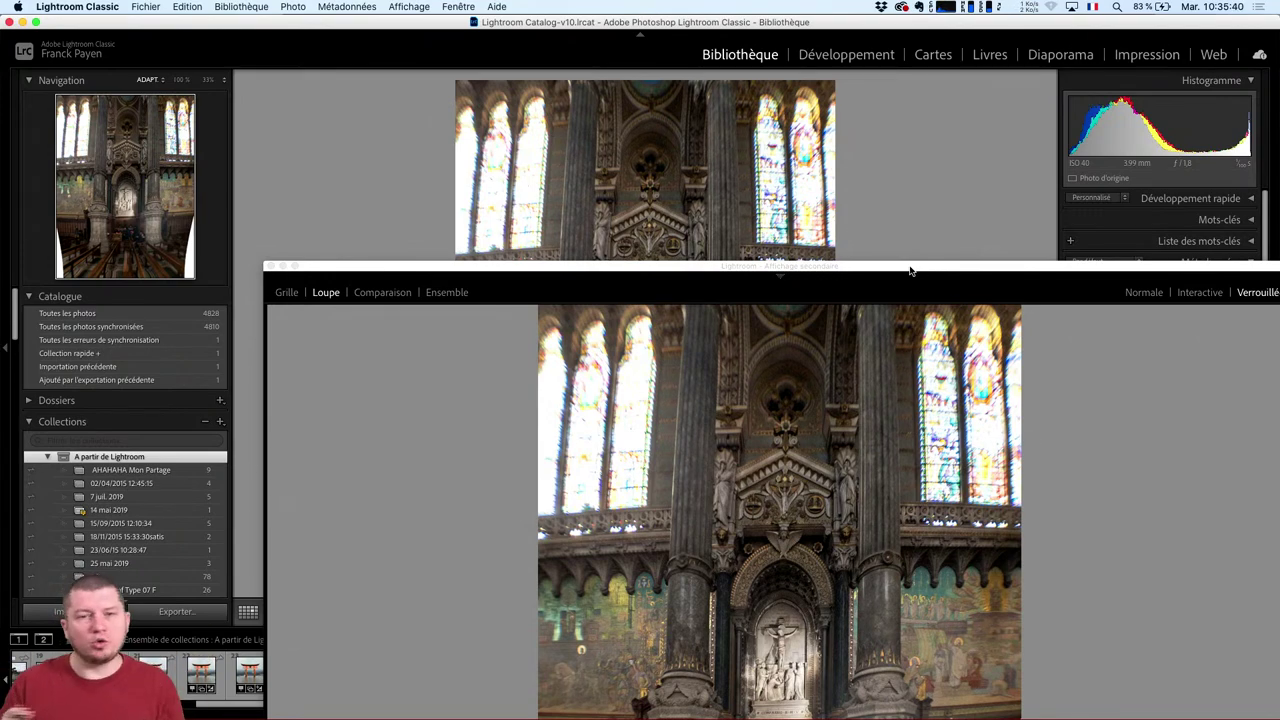
left_click(270, 267)
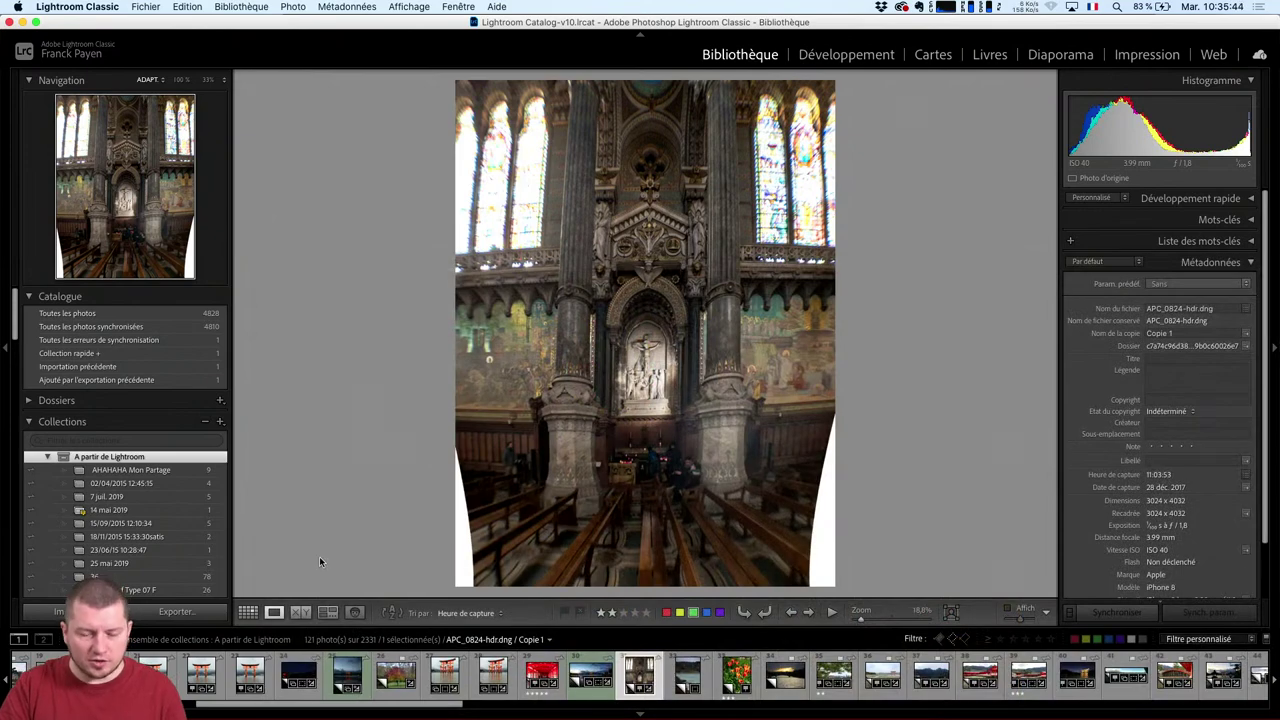
Try Compare and Grid views, then return the church photo to single-photo Loupe view.
left_click(300, 612)
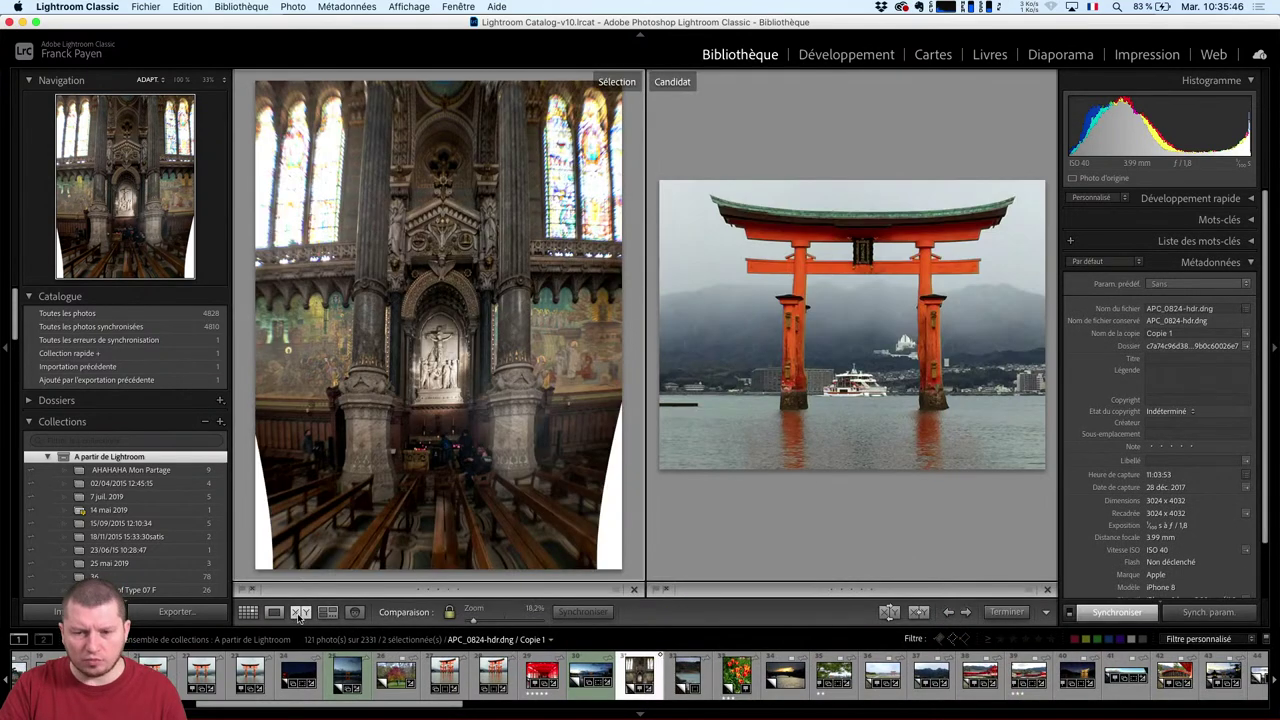
left_click(247, 612)
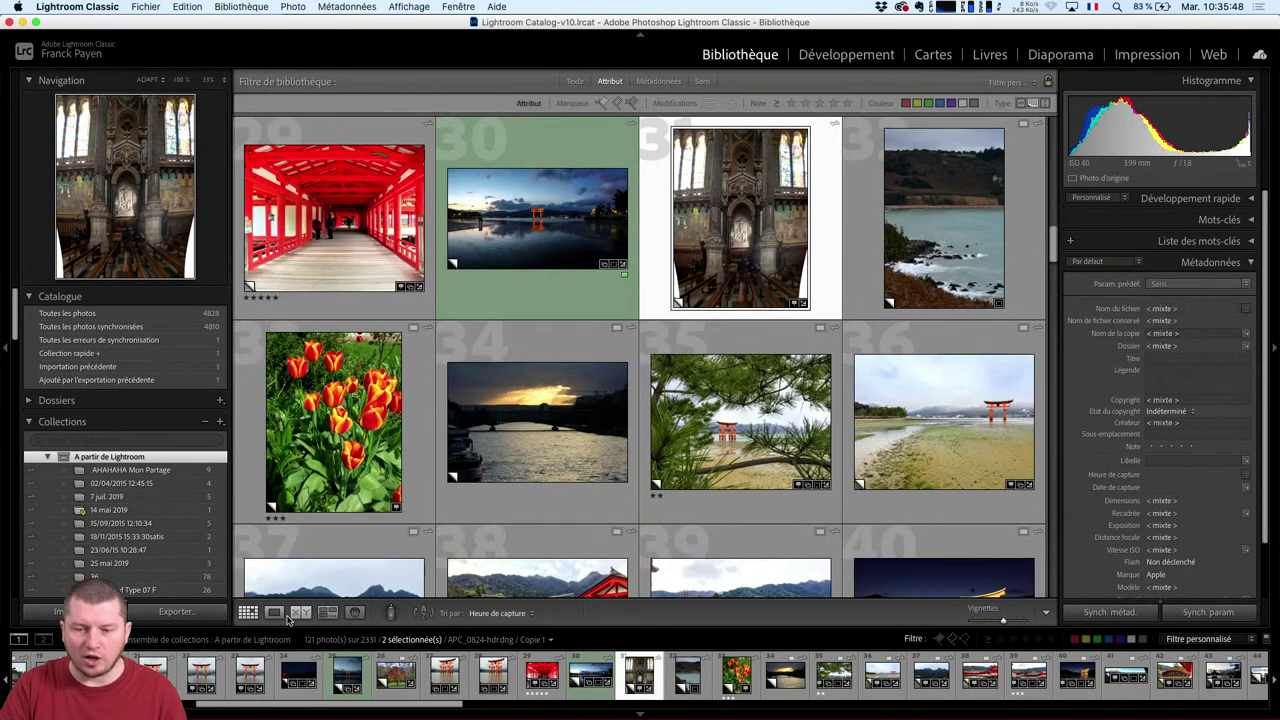
left_click(273, 612)
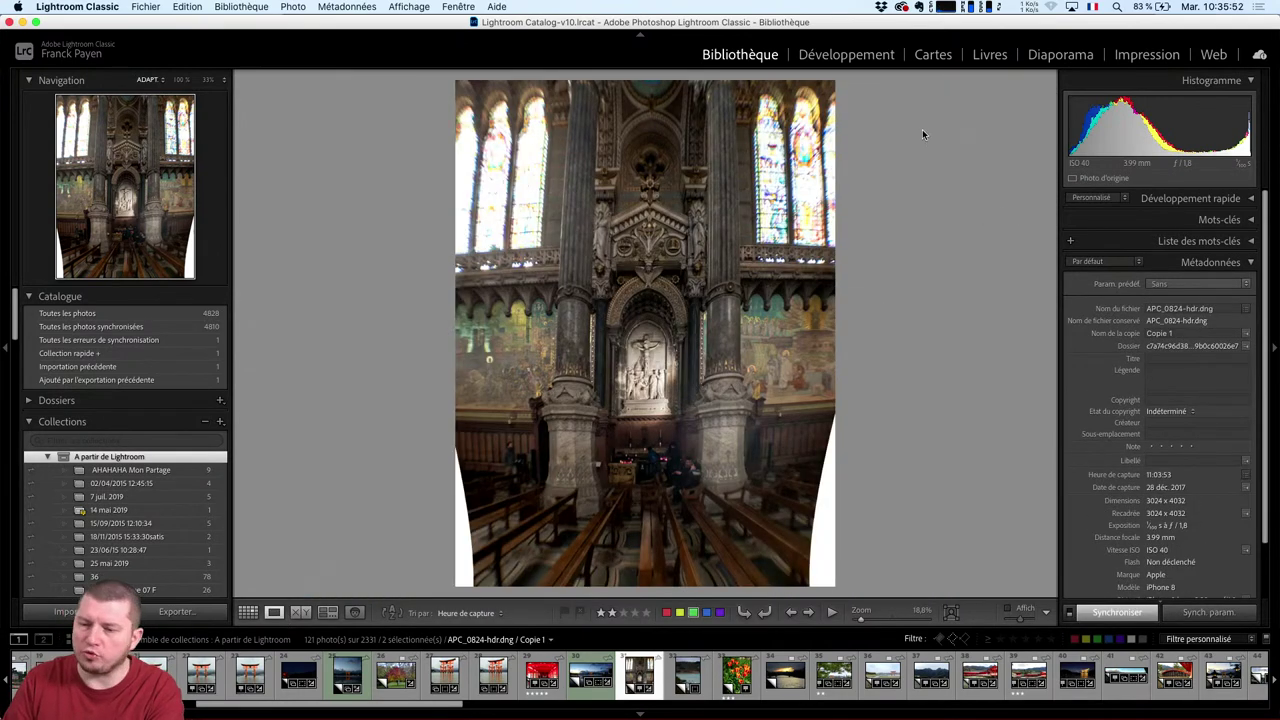
right_click(896, 129)
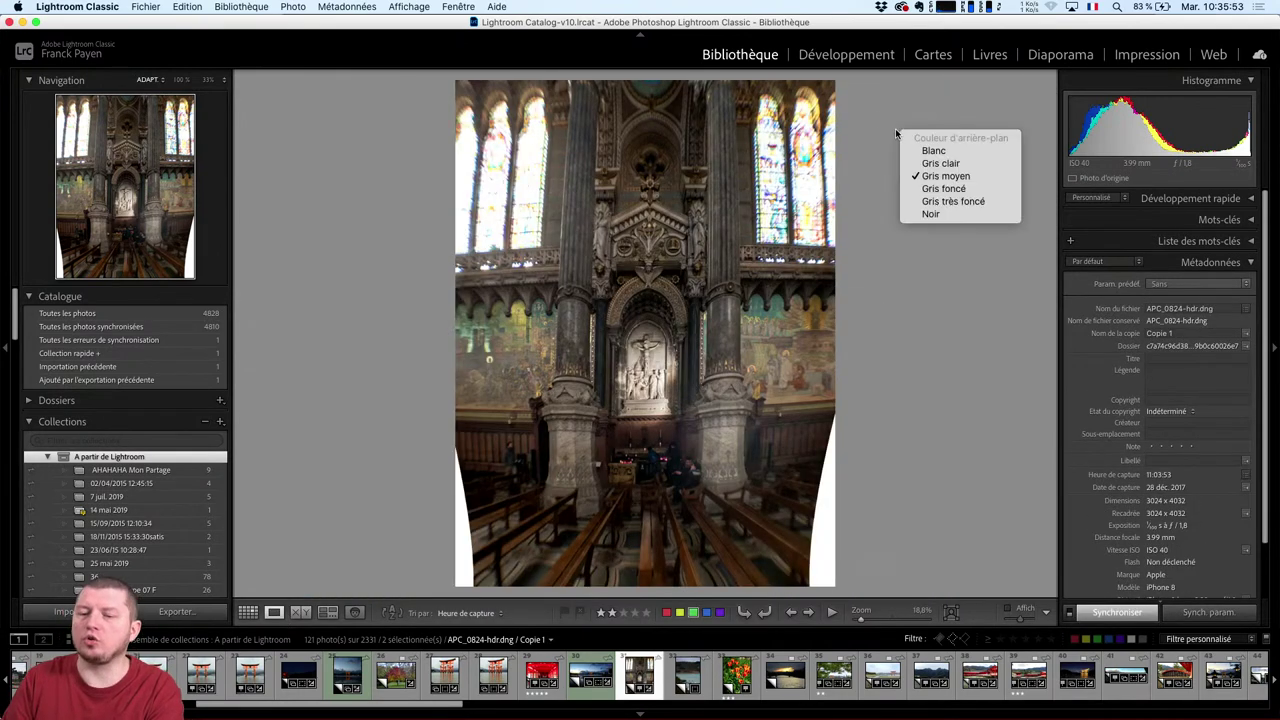
right_click(792, 116)
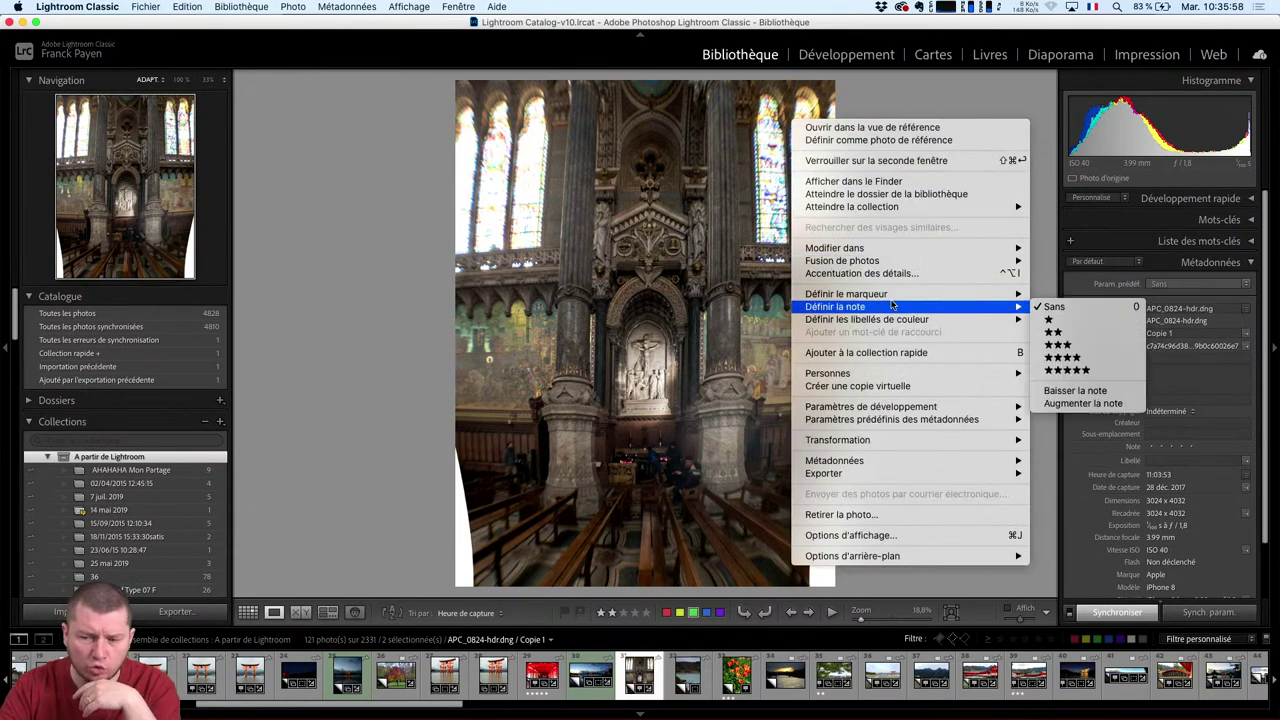
mouse_move(846, 294)
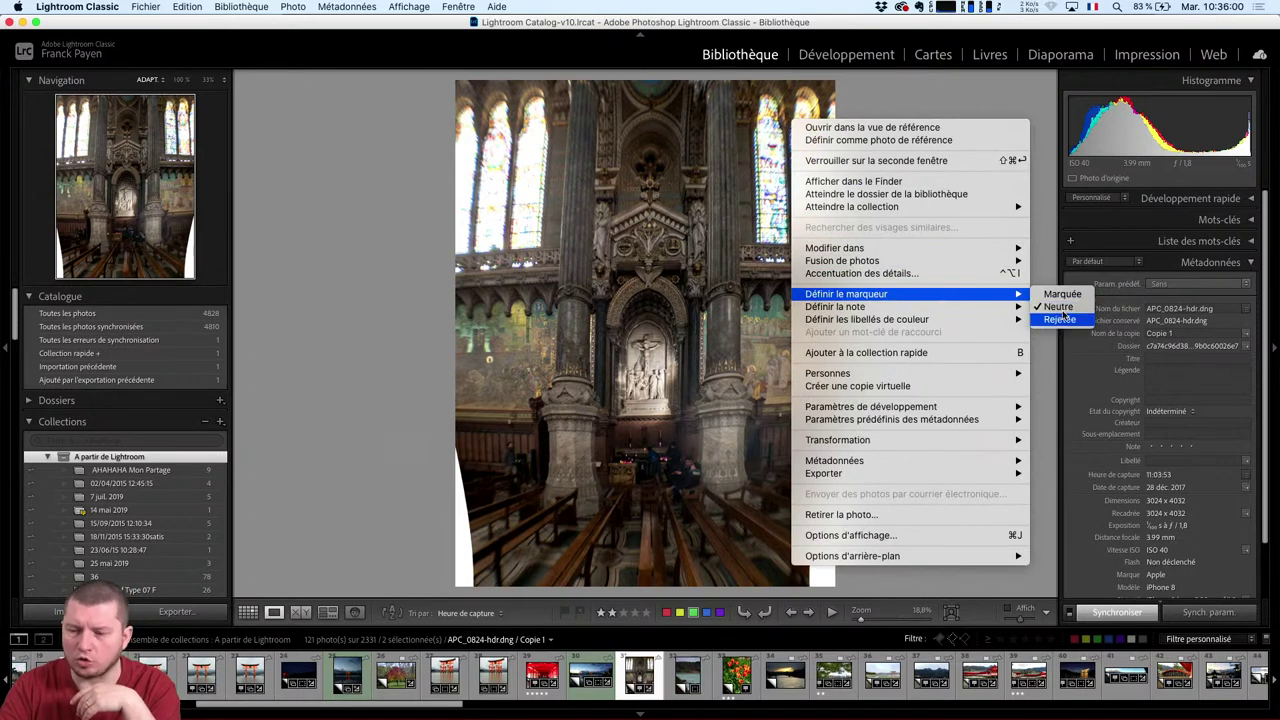
Dismiss the context menu and flag the church photo as a pick (Marquer comme retenue).
left_click(1047, 466)
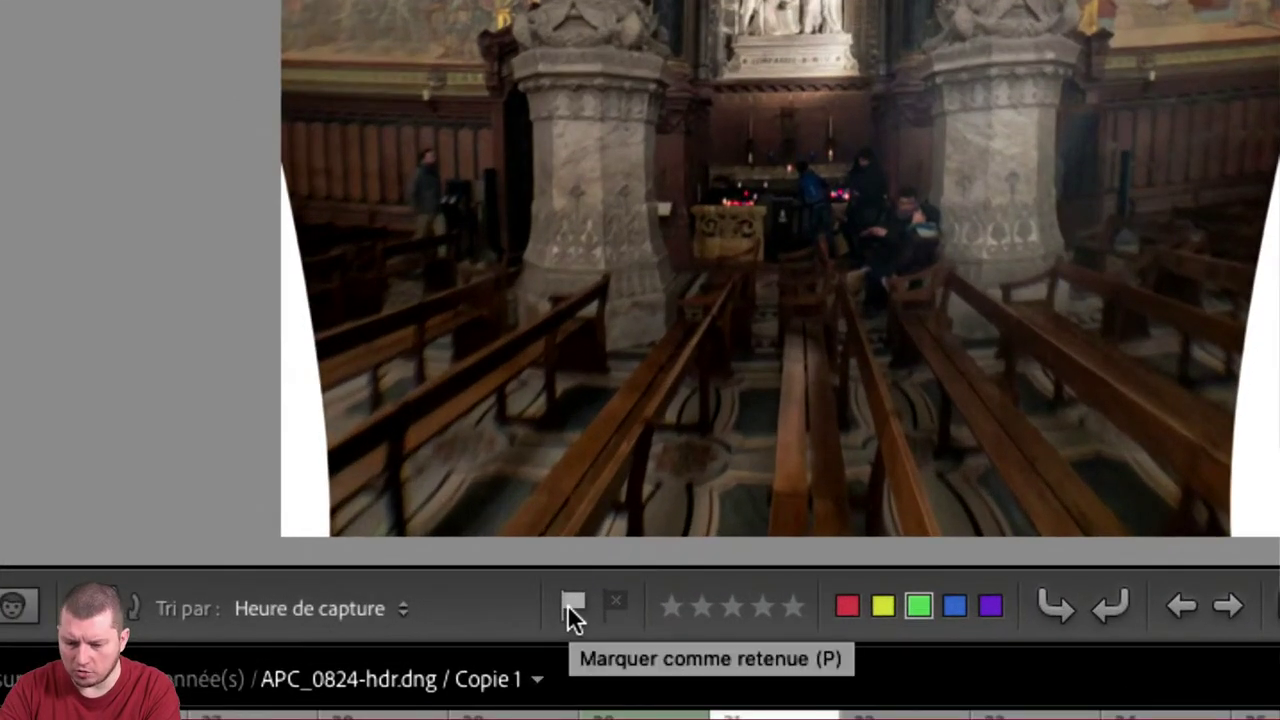
left_click(567, 604)
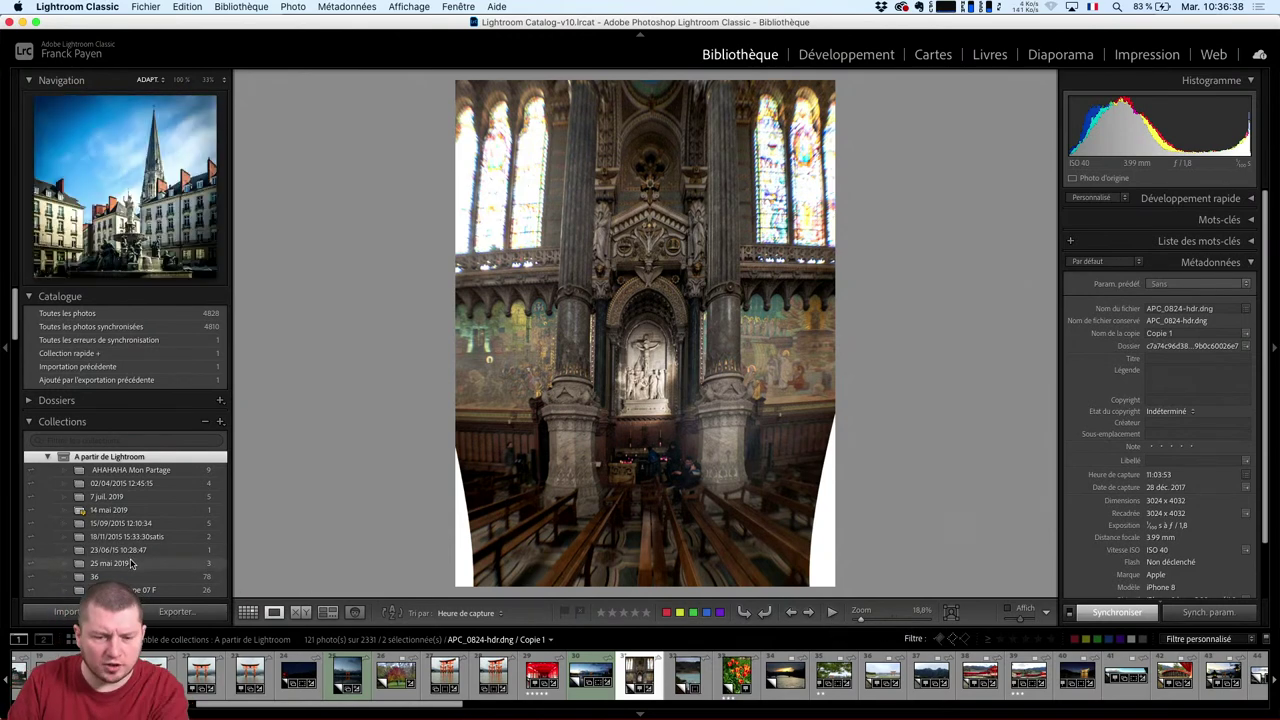
Open the Ask crotoy collection and play an impromptu slideshow of its 10 photos.
scroll(132, 520, "down", 5)
scroll(131, 450, "down", 5)
scroll(130, 380, "down", 5)
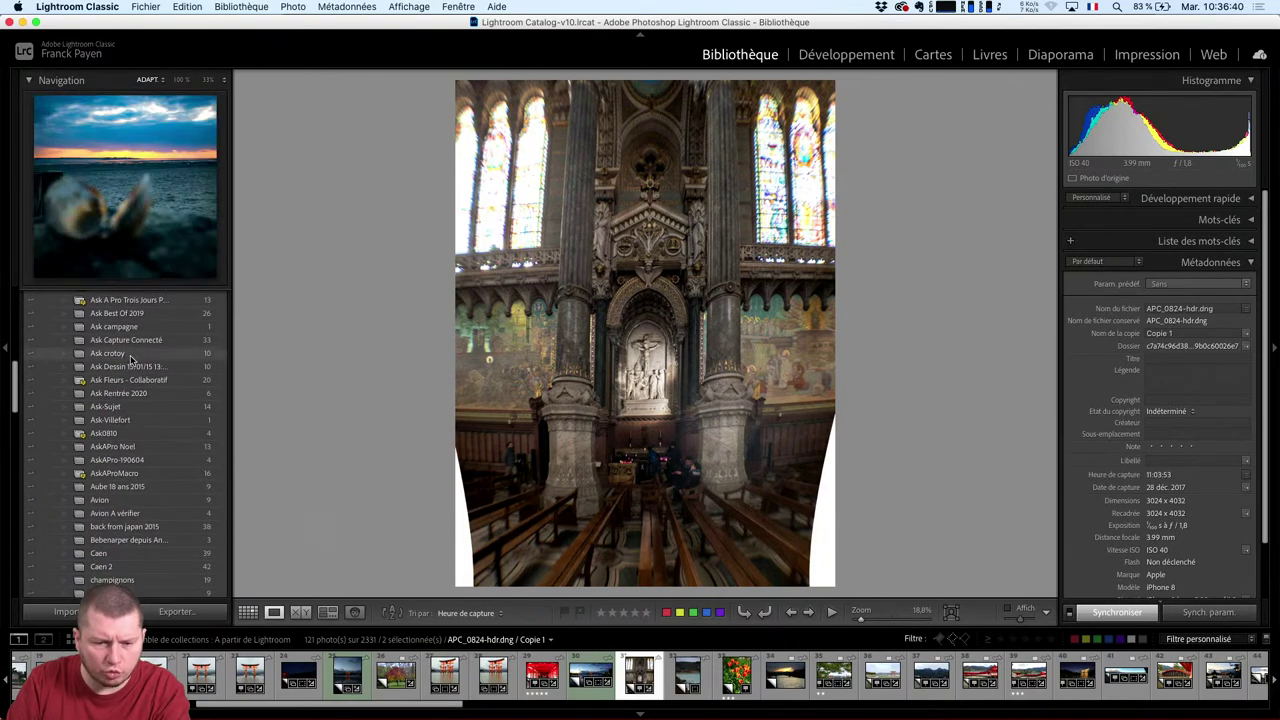
left_click(134, 355)
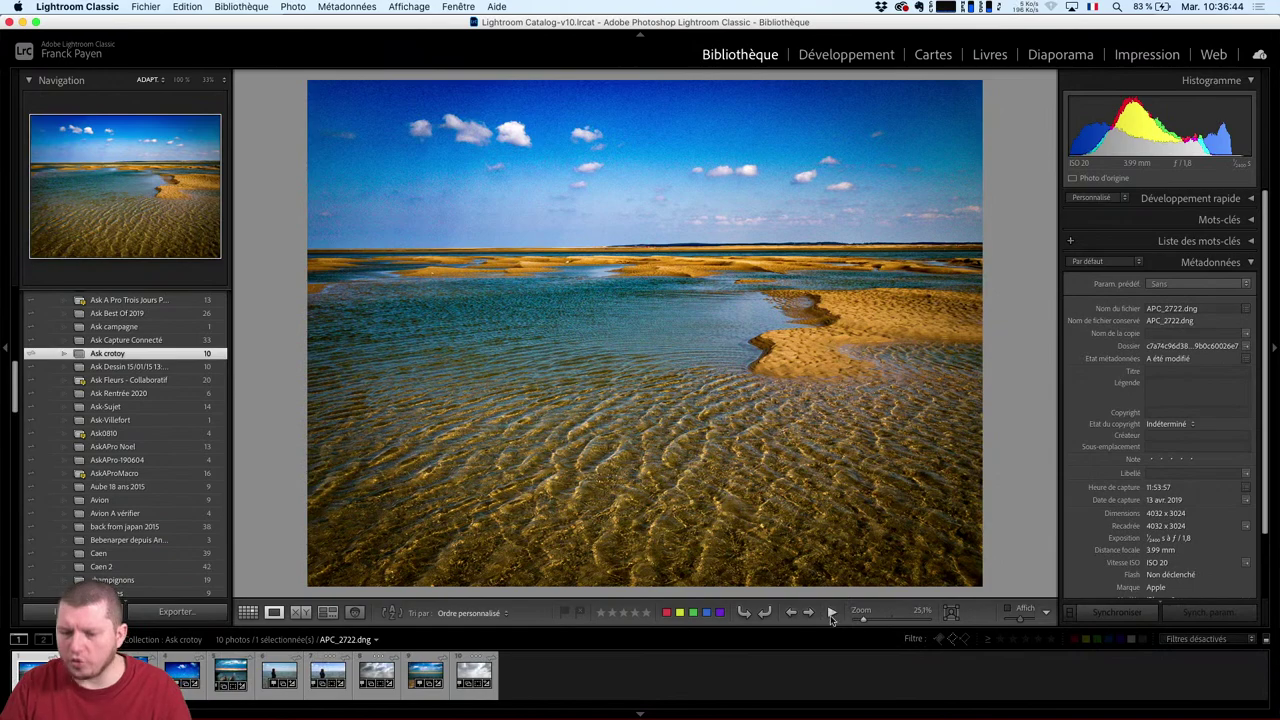
left_click(831, 614)
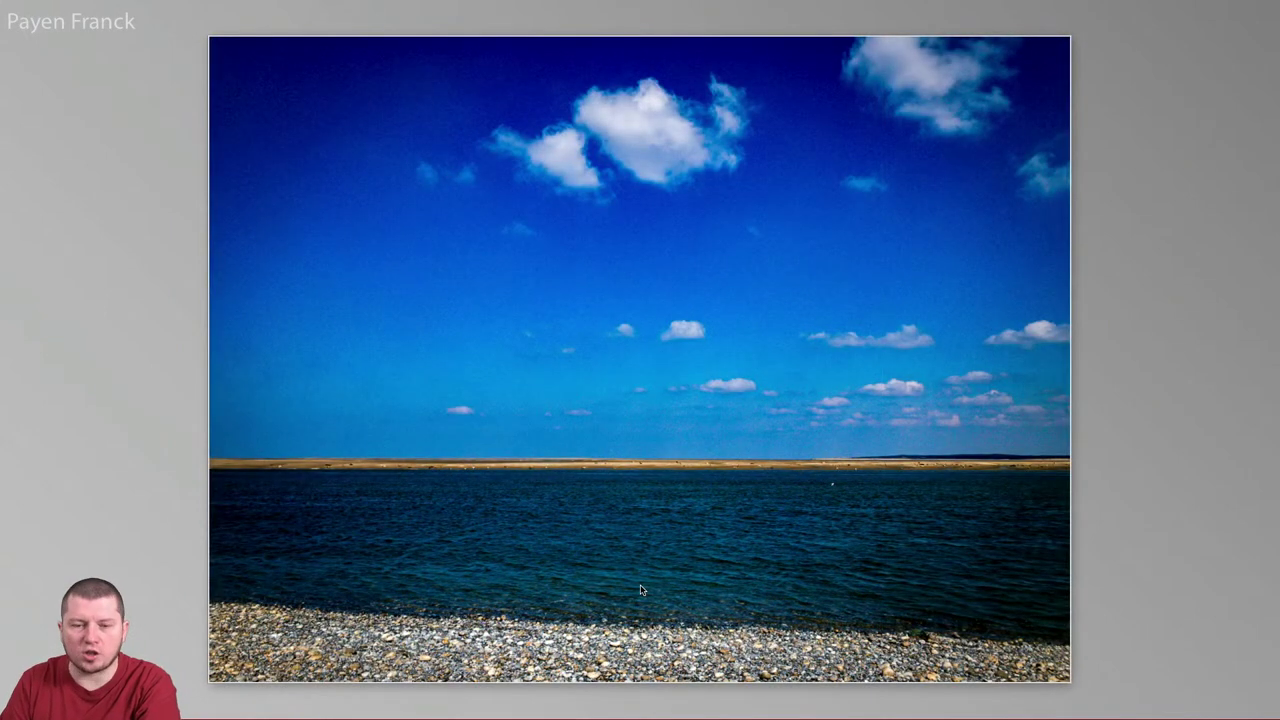
key("Escape")
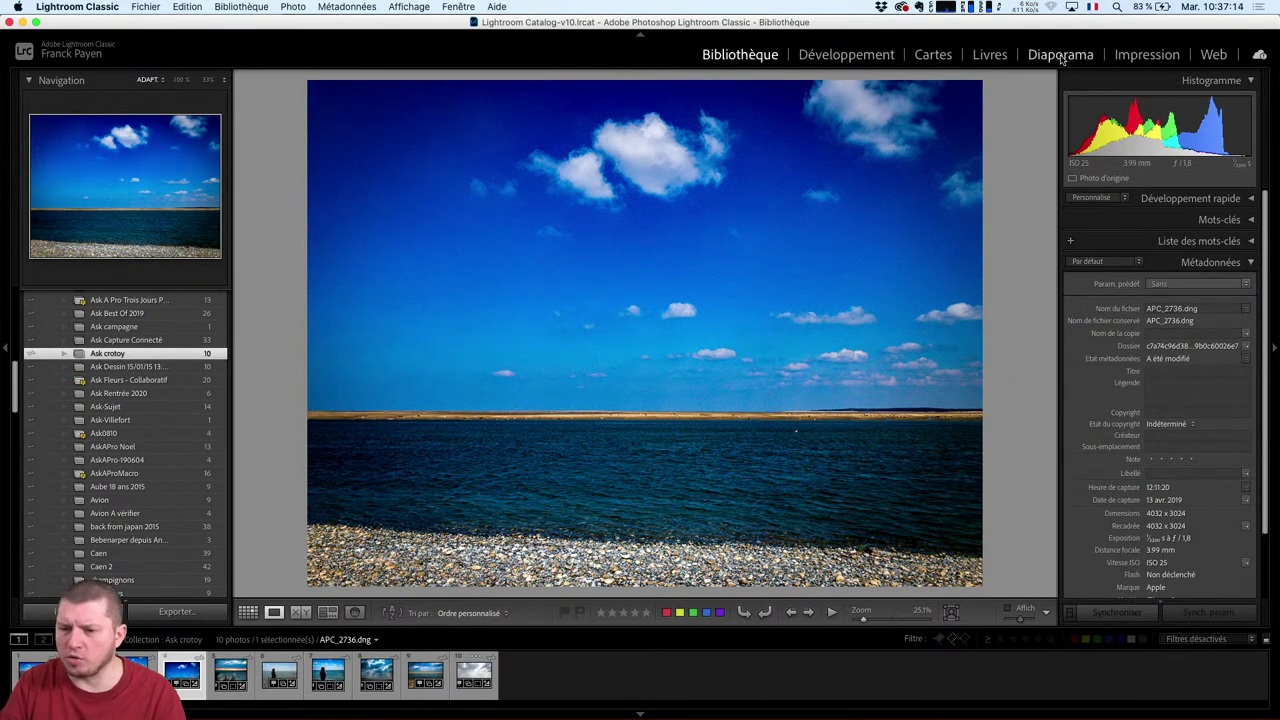
Visit the Diaporama module, then return to Bibliothèque.
left_click(1082, 64)
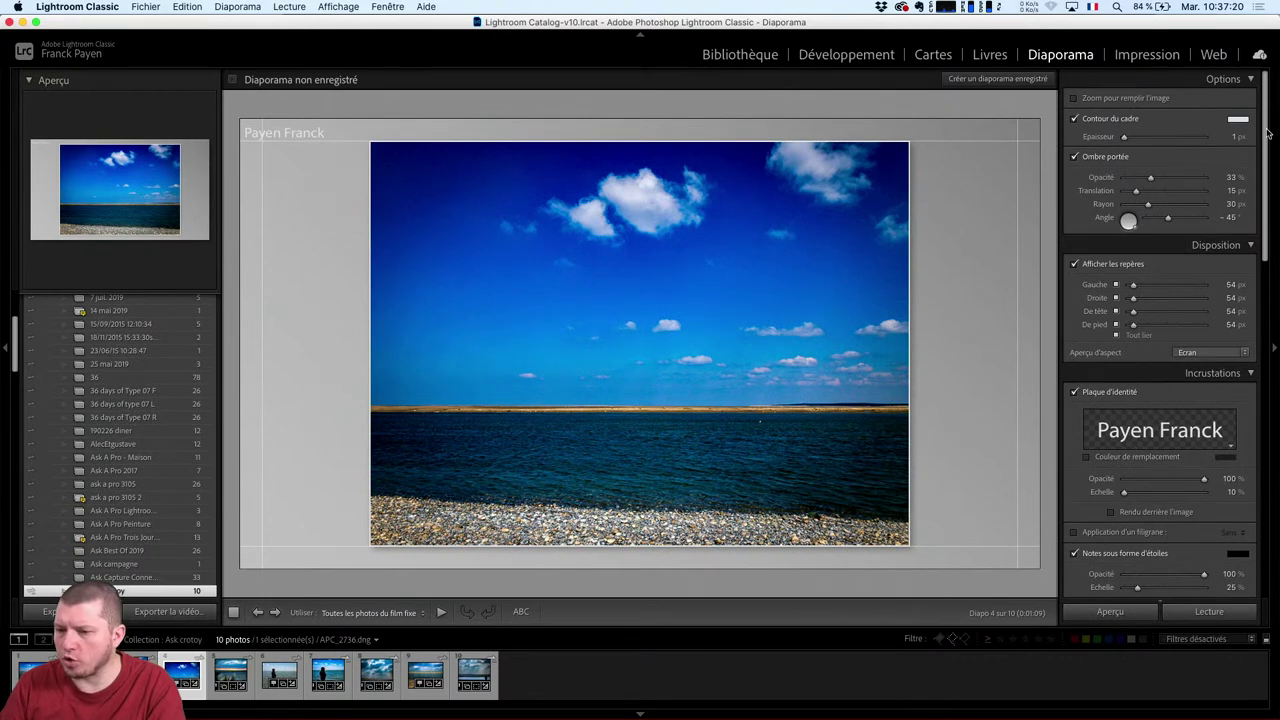
mouse_move(1265, 102)
left_mouse_down()
mouse_move(1274, 360)
mouse_move(1225, 50)
left_mouse_up()
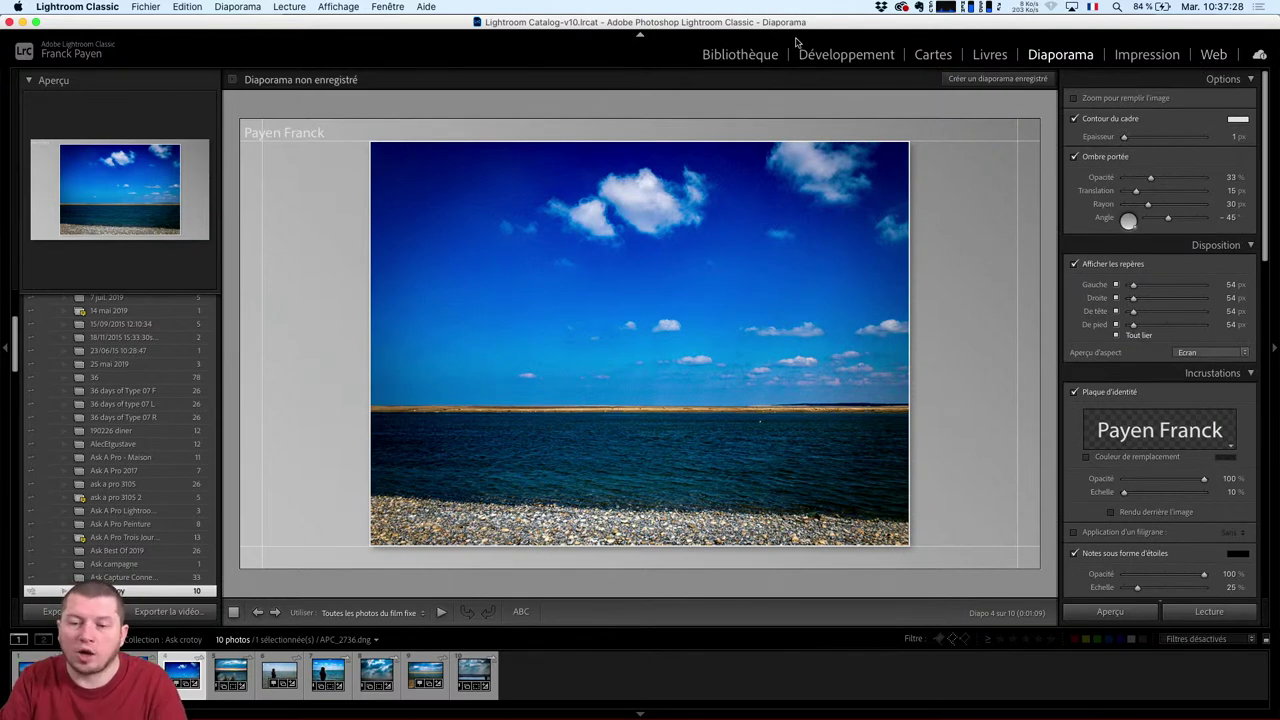
left_click(760, 57)
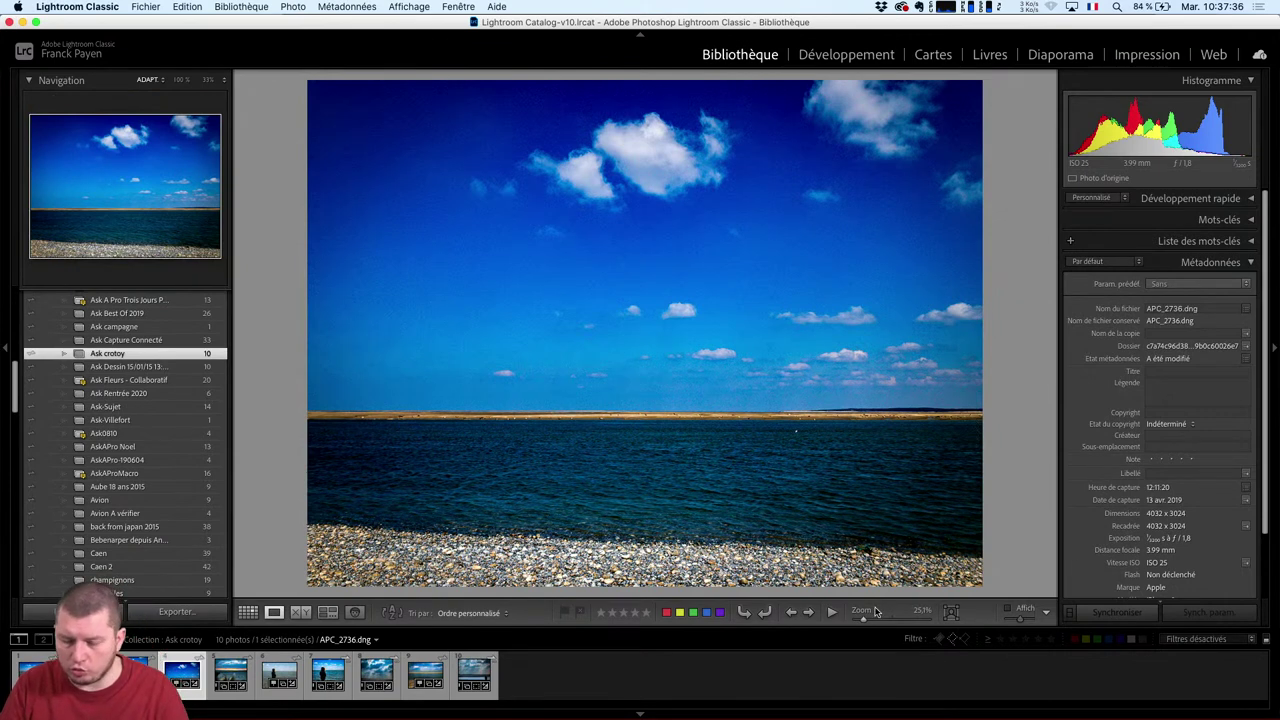
Dismiss the toolbar options list and open the 2331-photo 'A partir de Lightroom' collection set.
left_click(1044, 616)
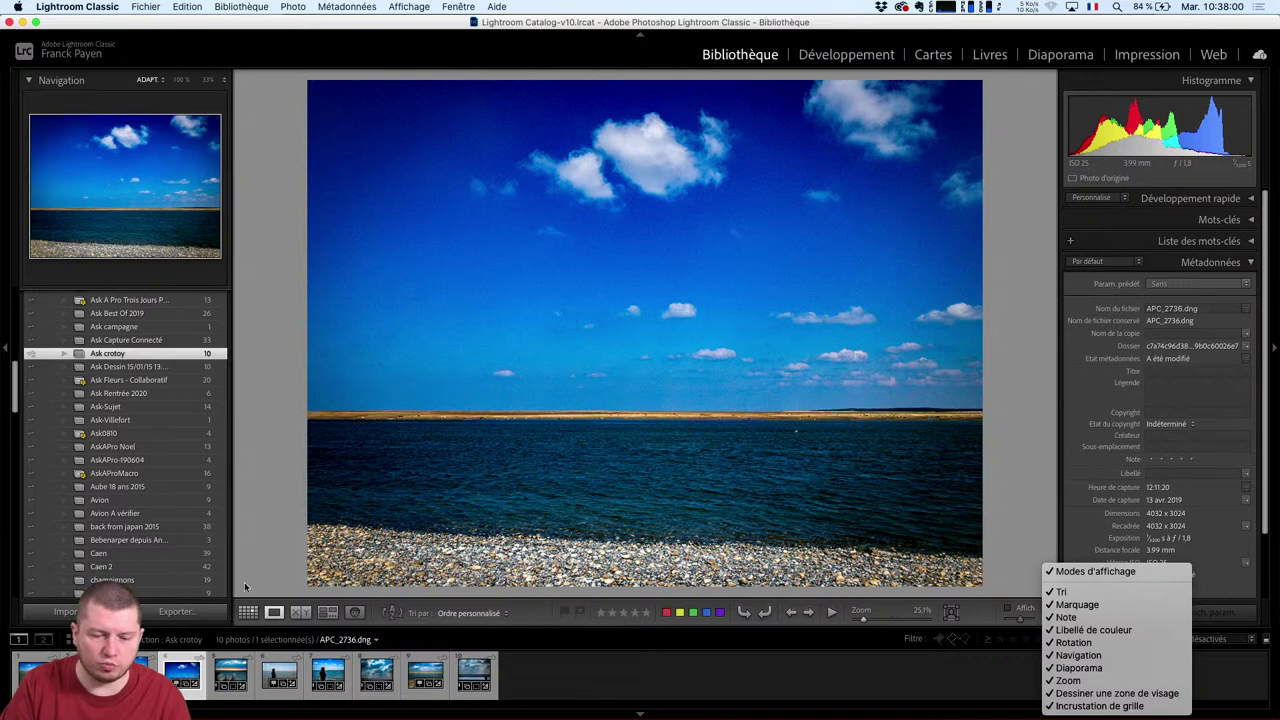
left_click(133, 395)
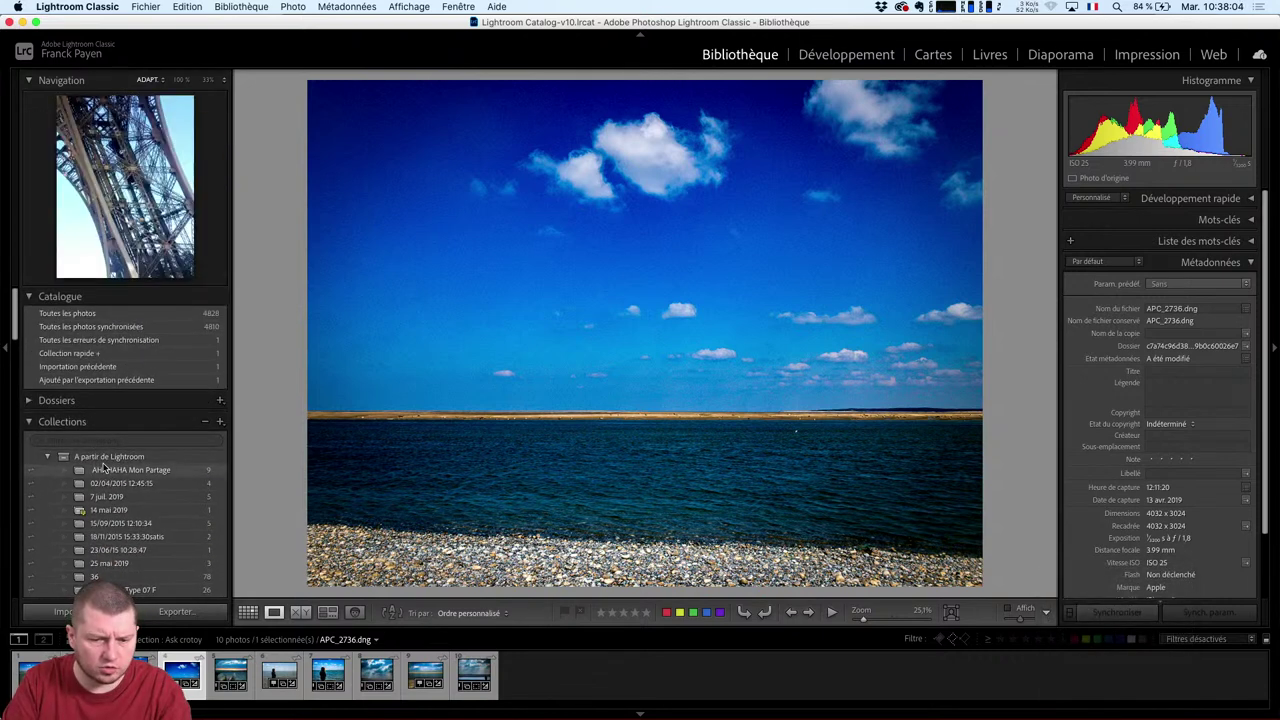
left_click(105, 457)
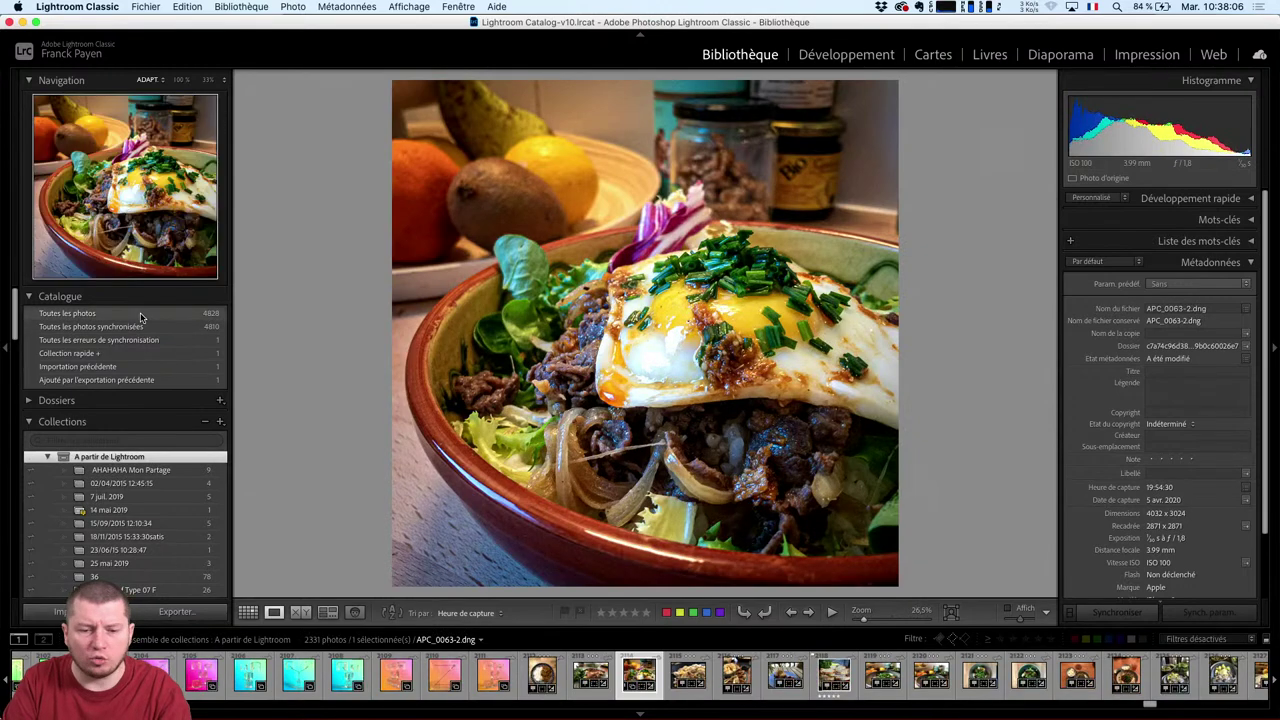
Show all 4828 catalogue photos in Grid view and reverse the Heure de capture sort direction.
left_click(141, 318)
key("g")
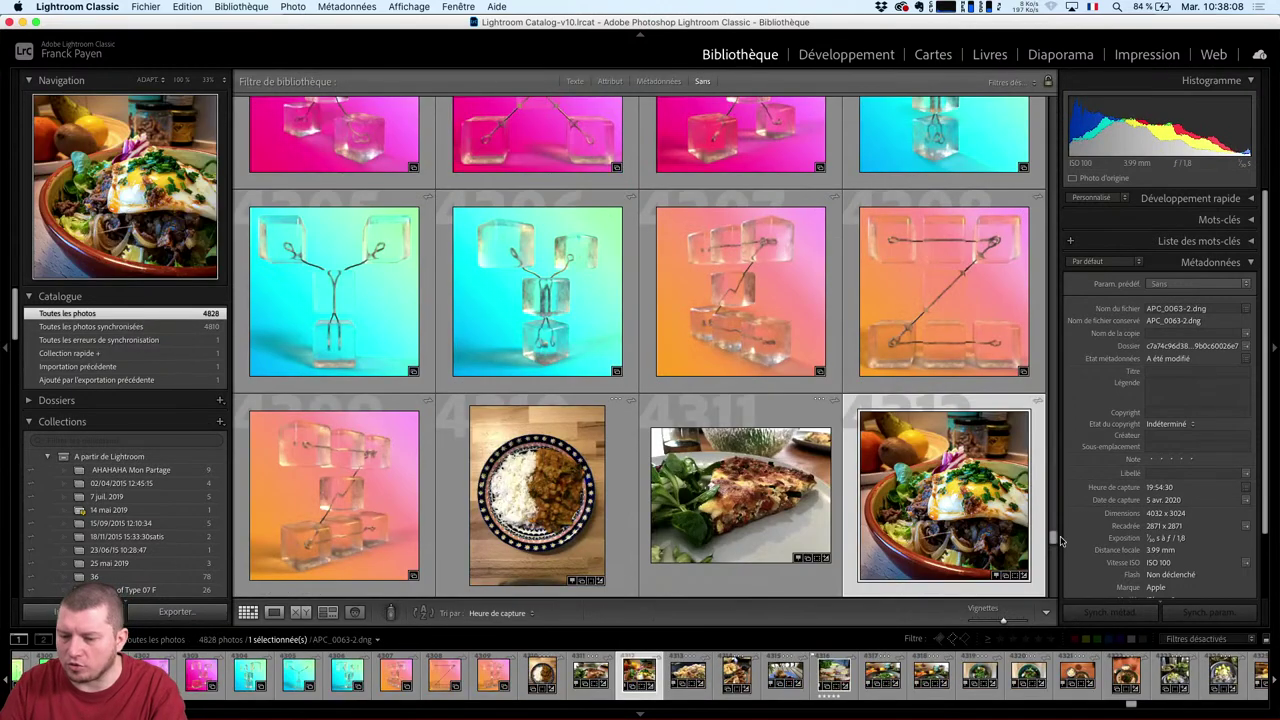
left_click_drag(1053, 540, 1053, 150)
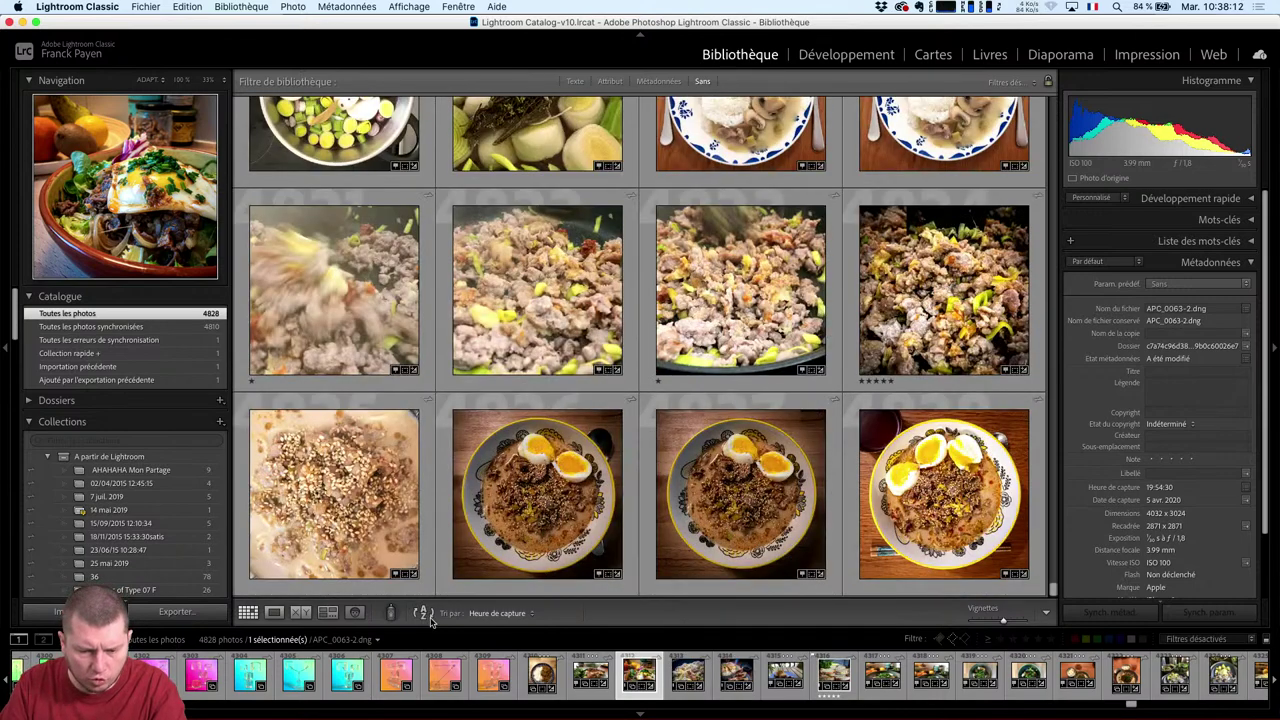
left_click(497, 617)
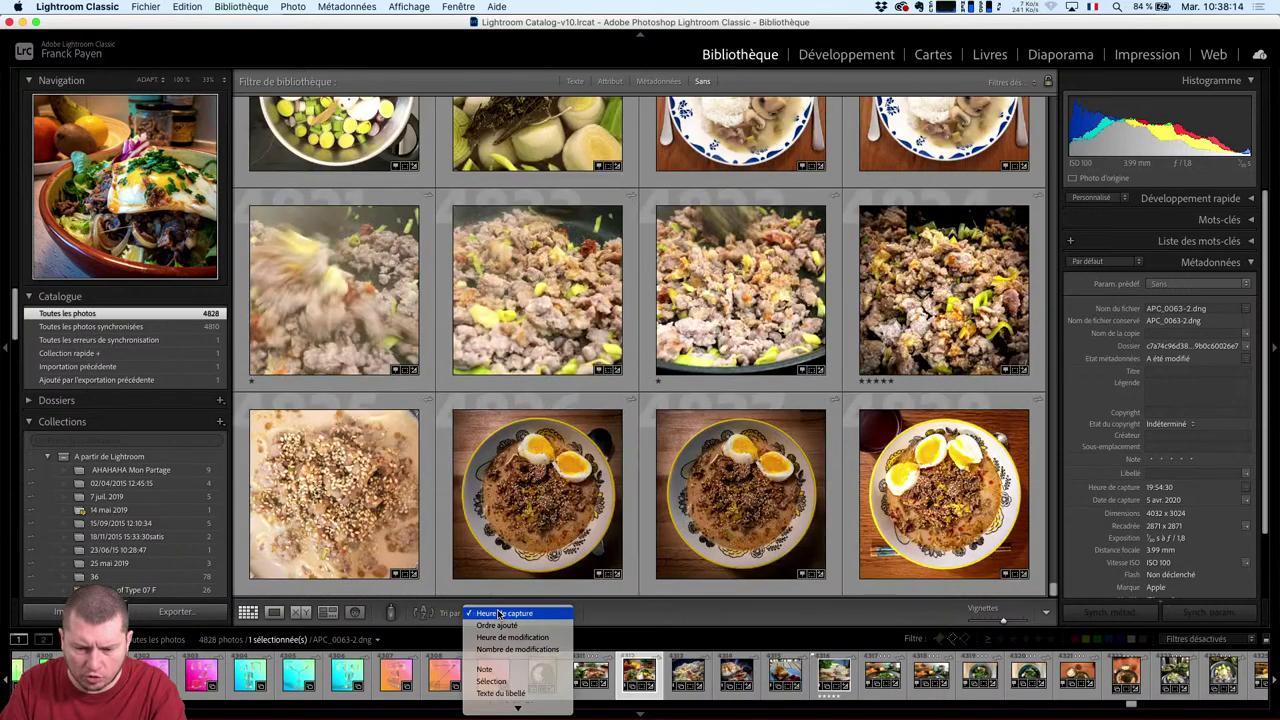
left_click(490, 614)
left_click(424, 613)
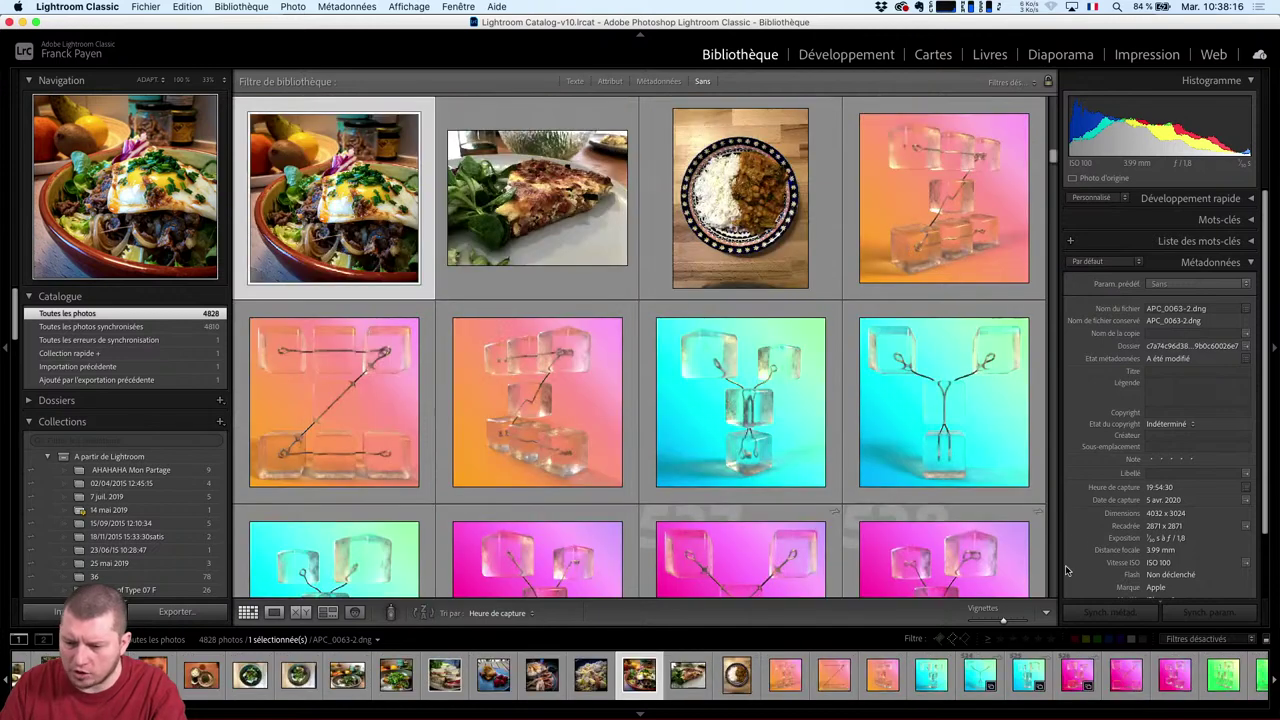
left_click_drag(1051, 160, 1051, 100)
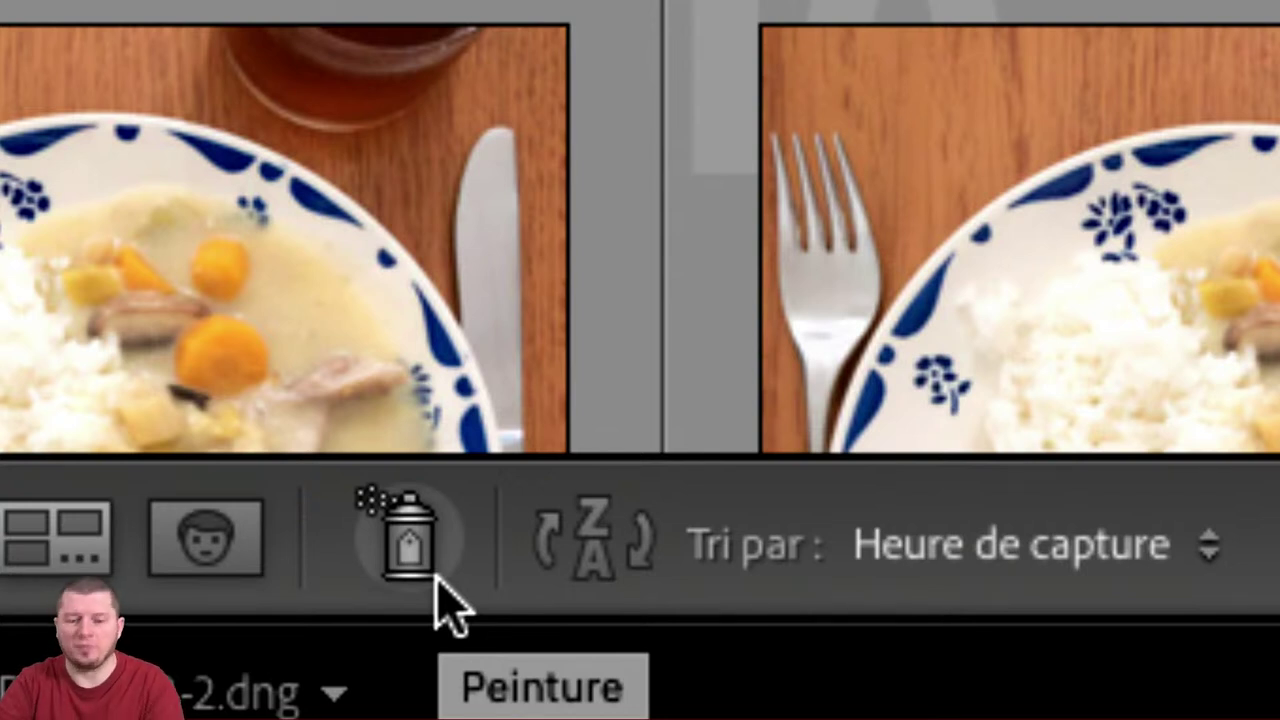
With the Painter set to Libellé red, paint a red label onto two food photos.
left_click(432, 584)
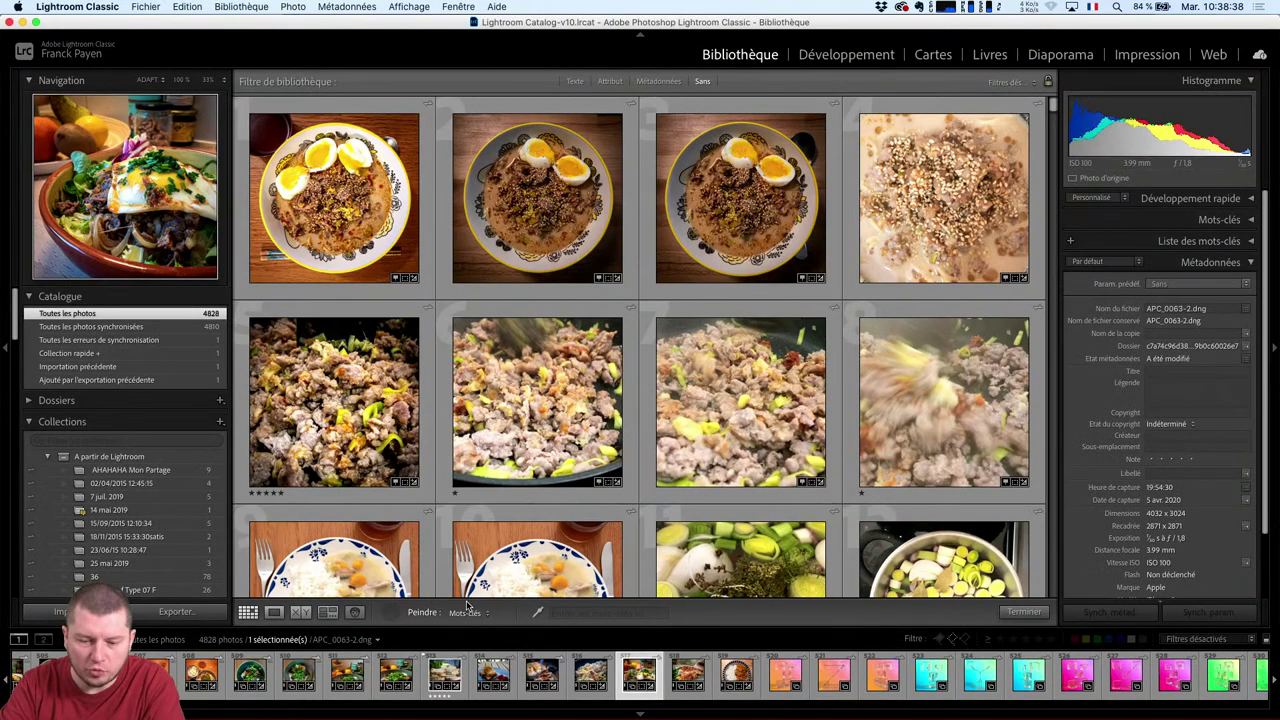
left_click(475, 615)
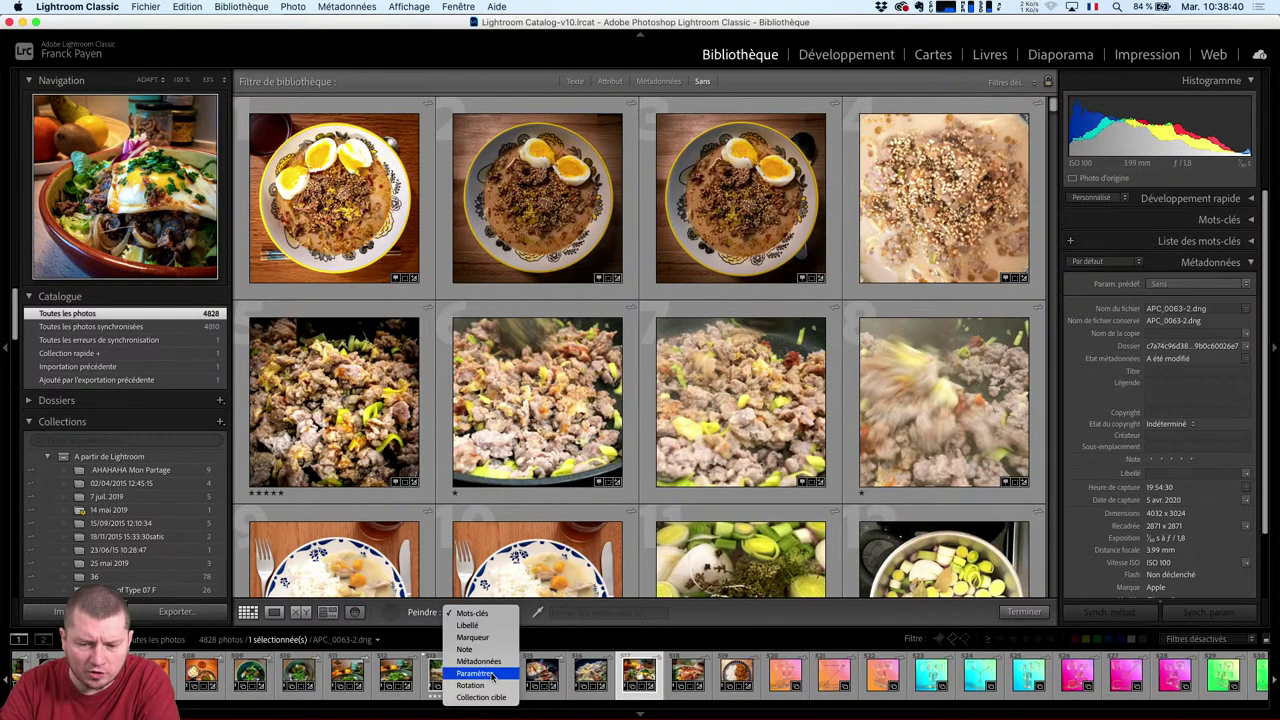
left_click(488, 625)
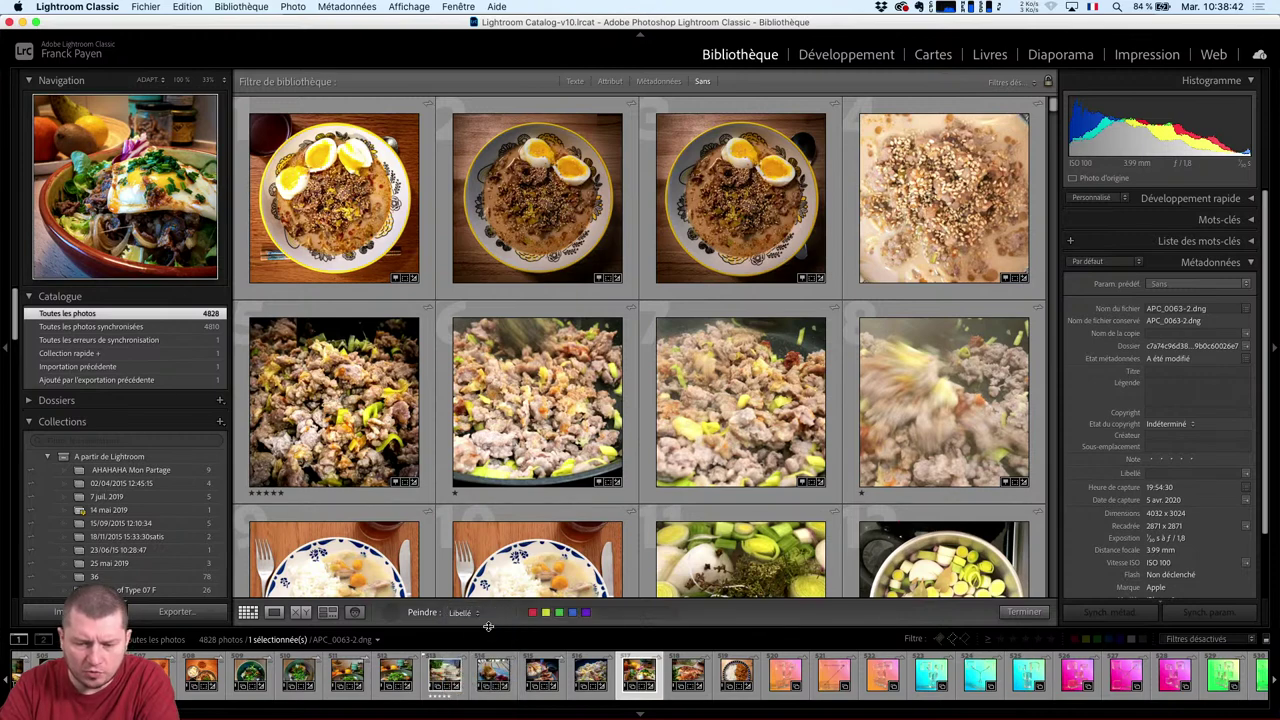
left_click(533, 613)
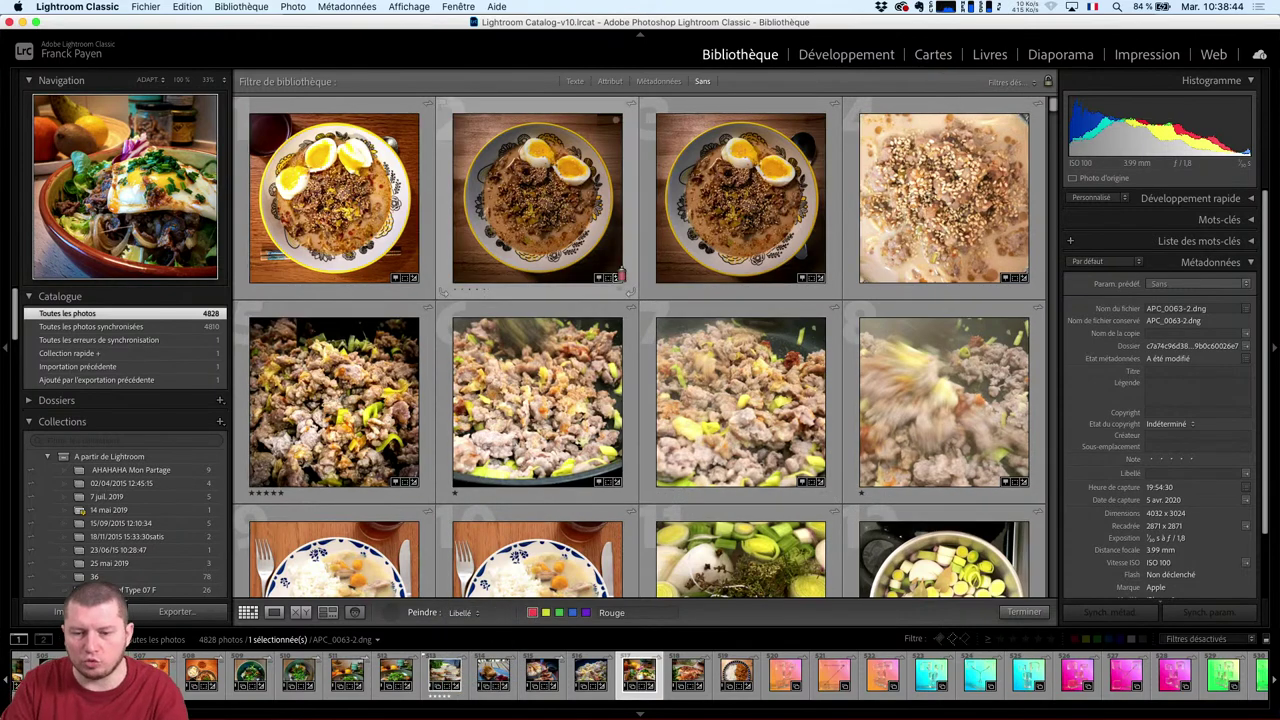
left_click(531, 240)
left_click(753, 421)
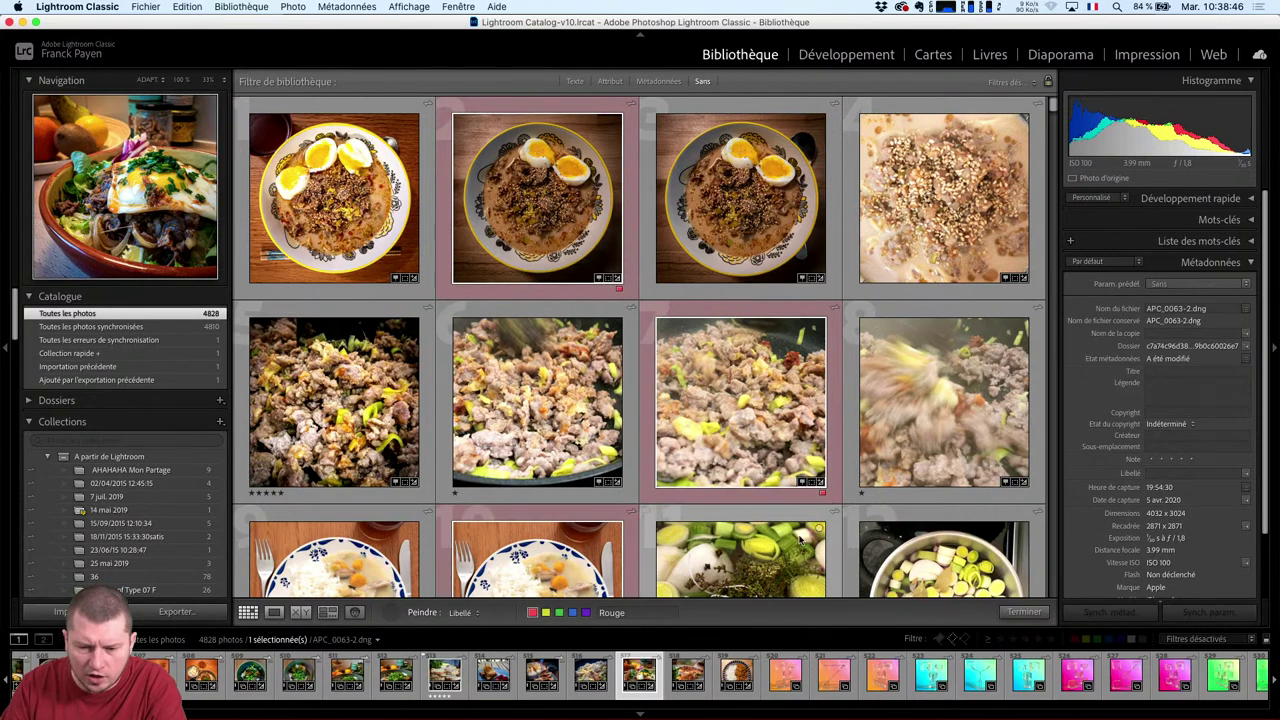
scroll(640, 400, "down", 2)
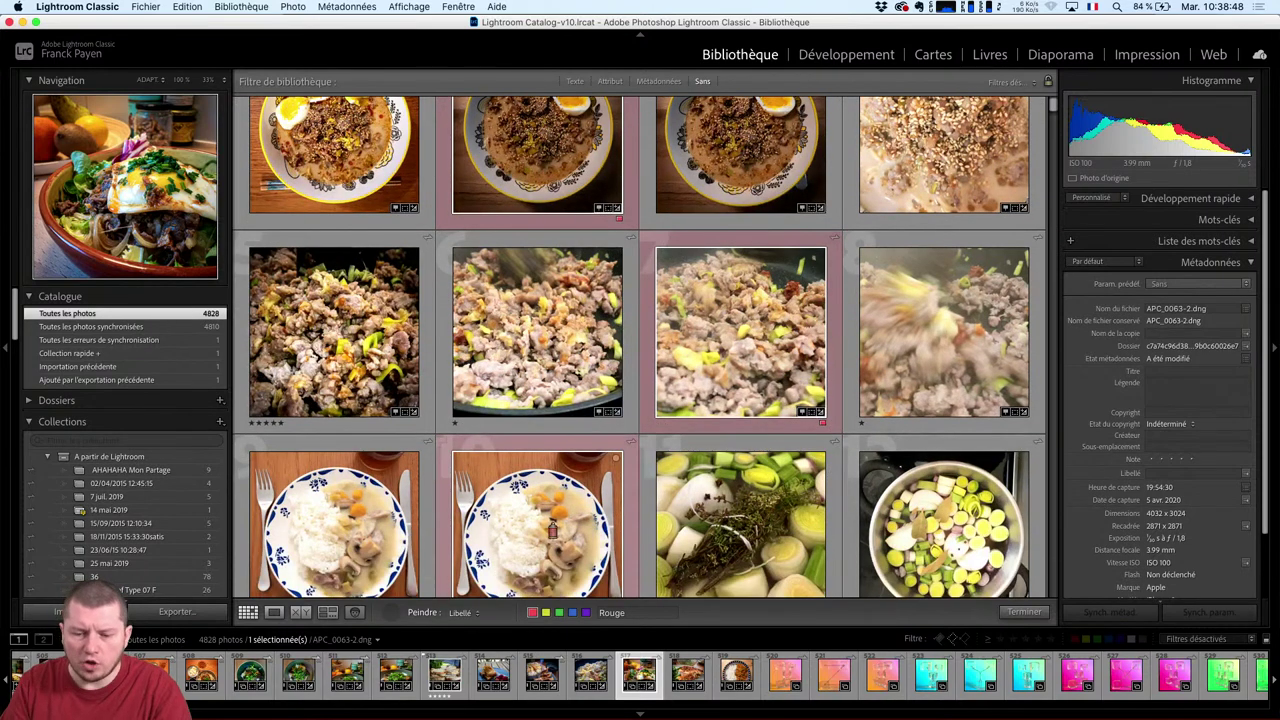
Switch the Painter to the Rejetée flag and reject the two blurry minced-meat photos.
left_click(463, 612)
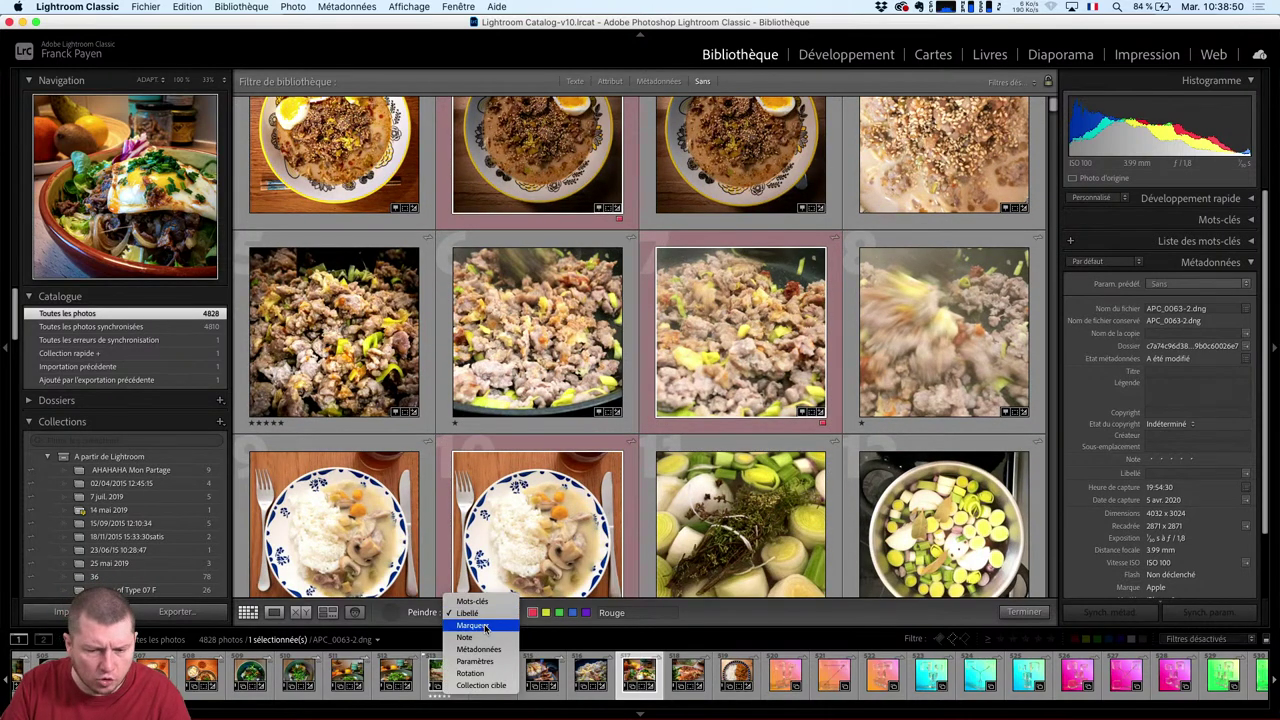
left_click(485, 627)
left_click(540, 612)
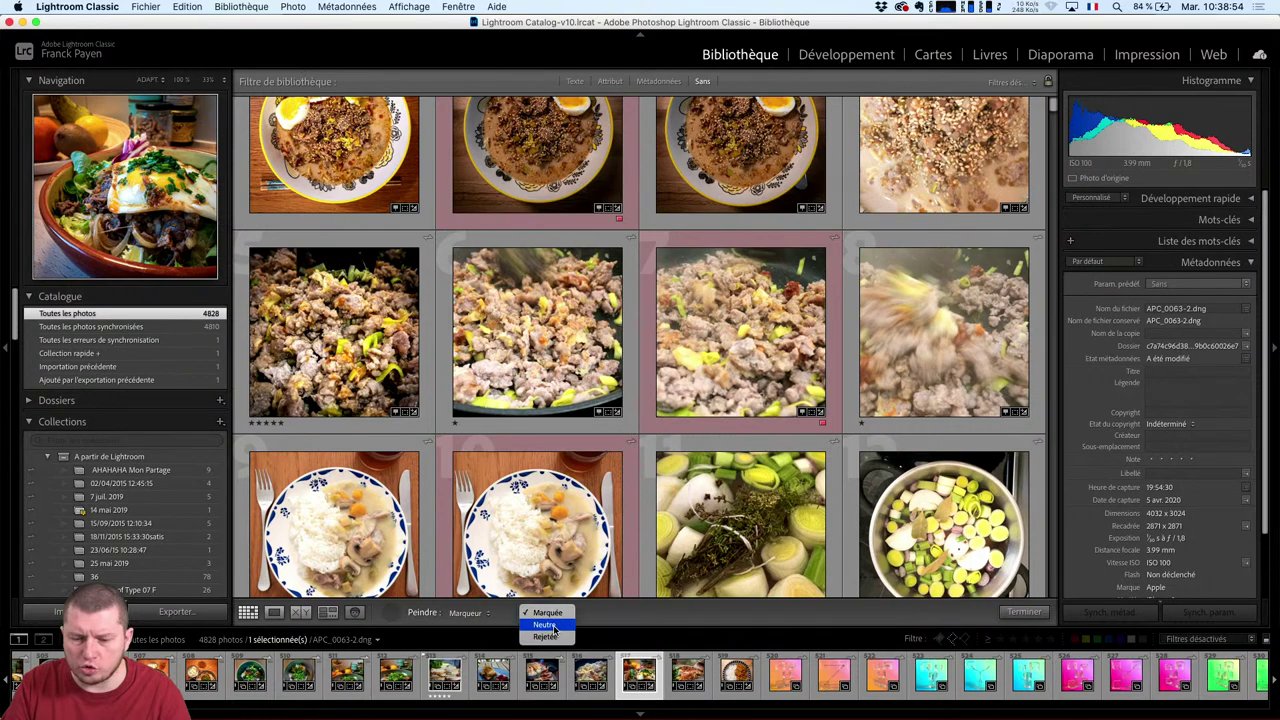
left_click(545, 637)
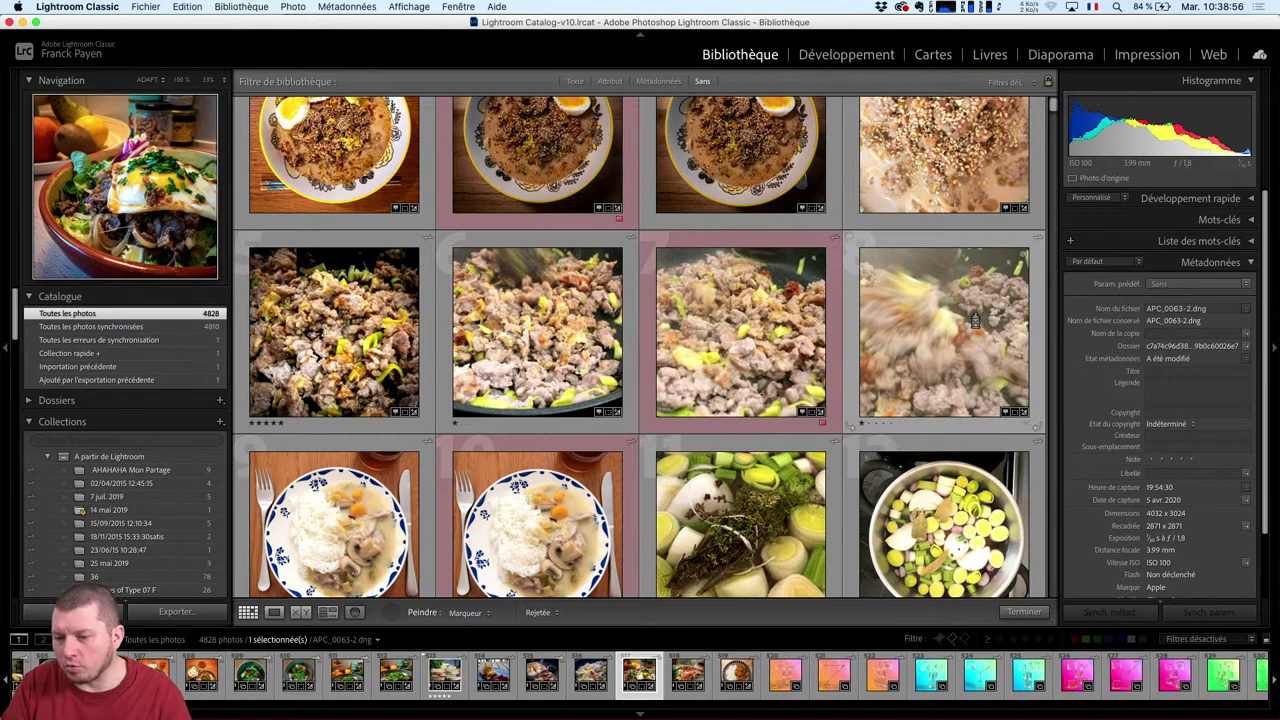
left_click(975, 316)
left_click(578, 323)
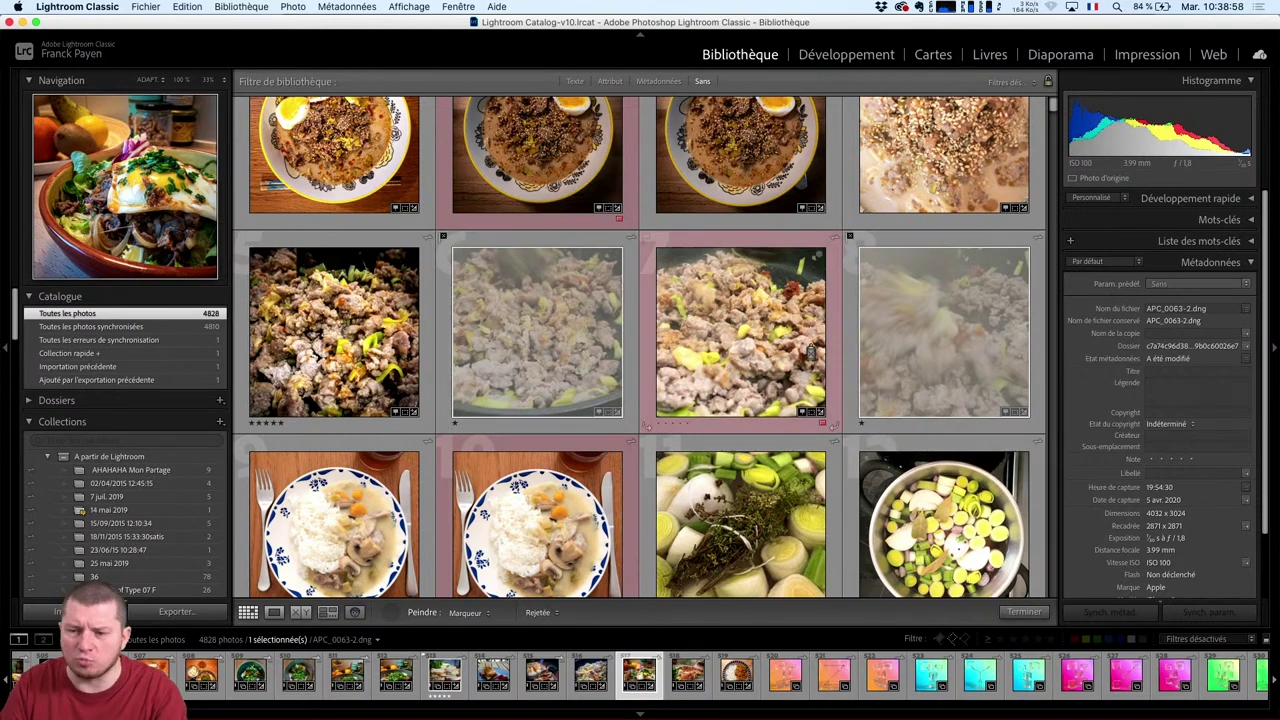
scroll(647, 327, "up", 2)
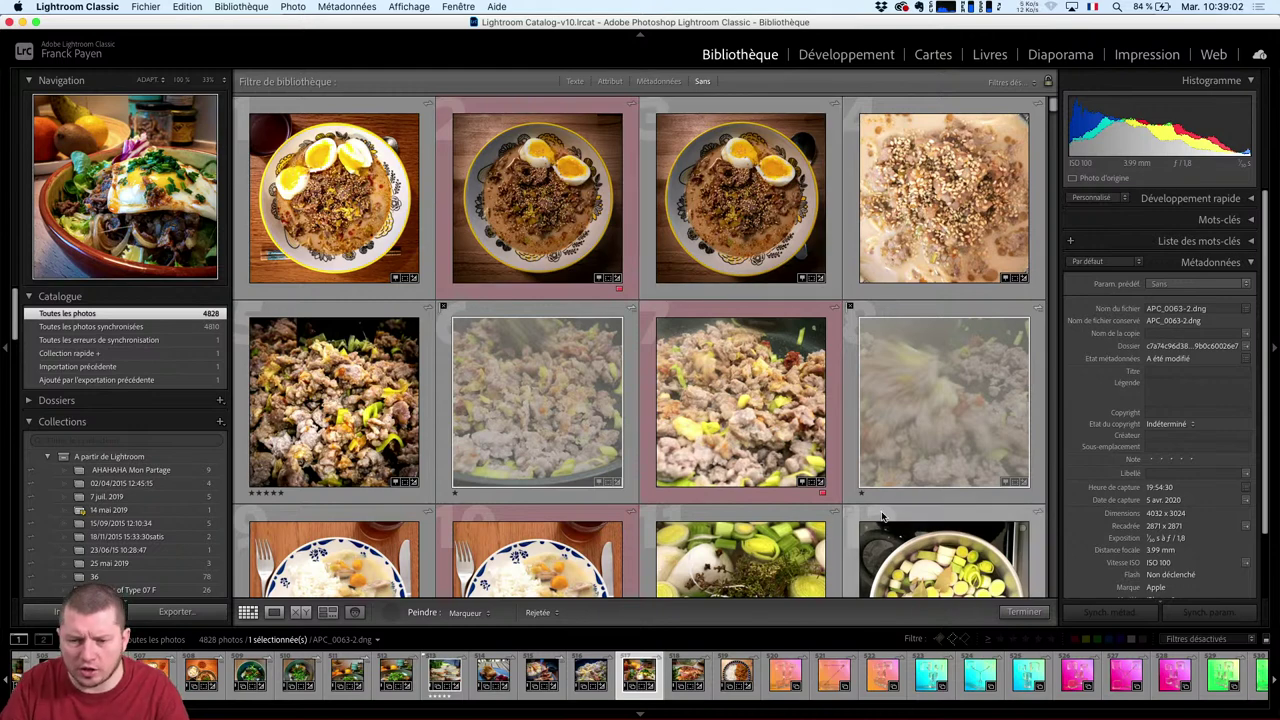
scroll(855, 428, "down", 4)
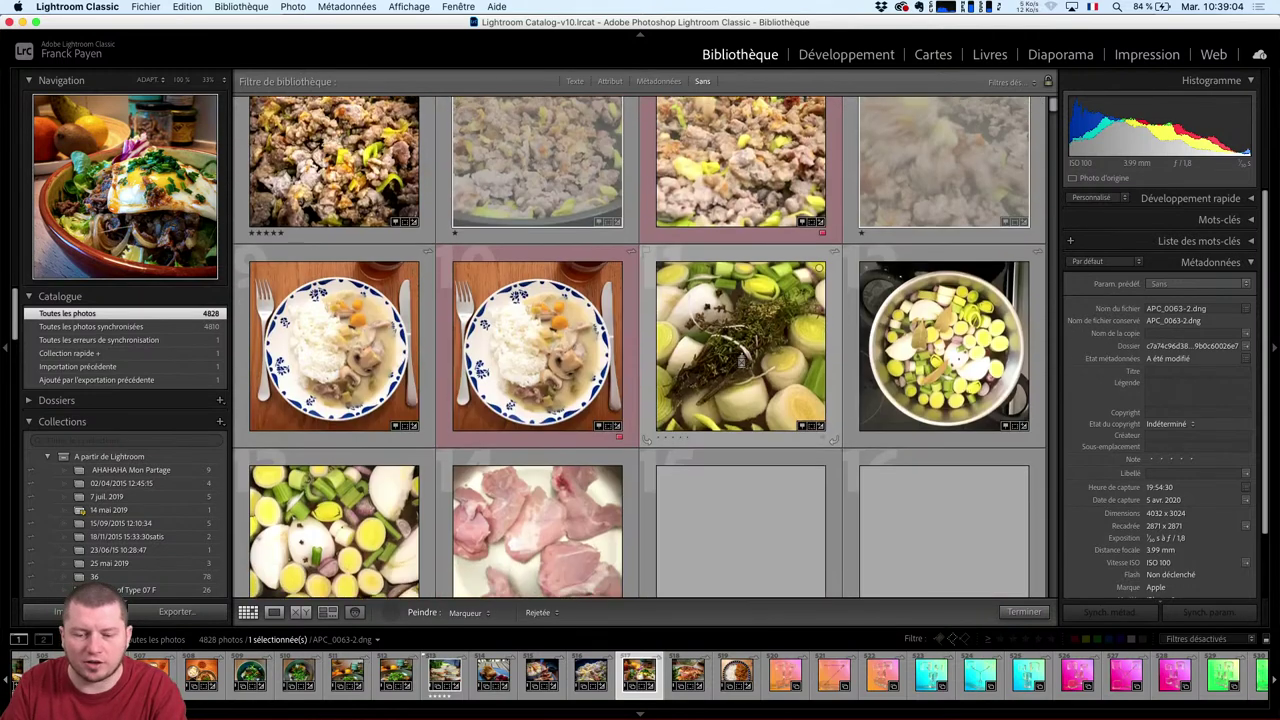
scroll(741, 360, "down", 2)
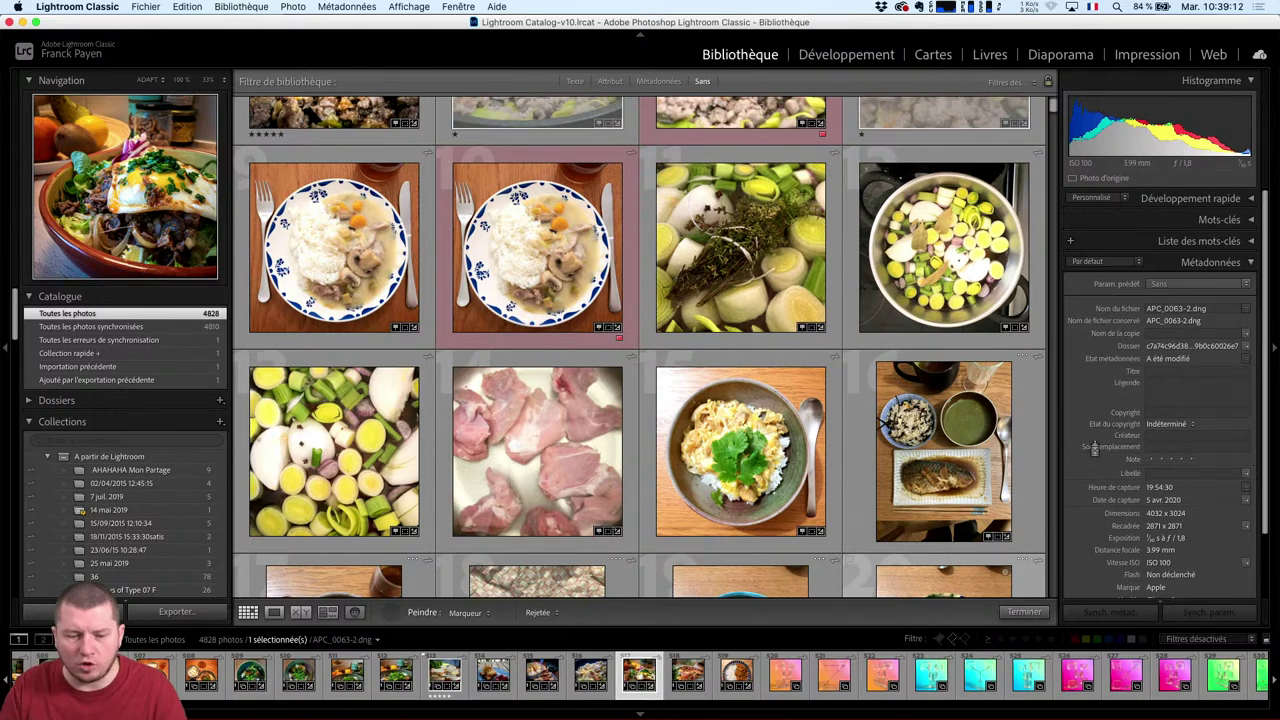
Set the Painter to apply the author's own metadata preset.
left_click(466, 613)
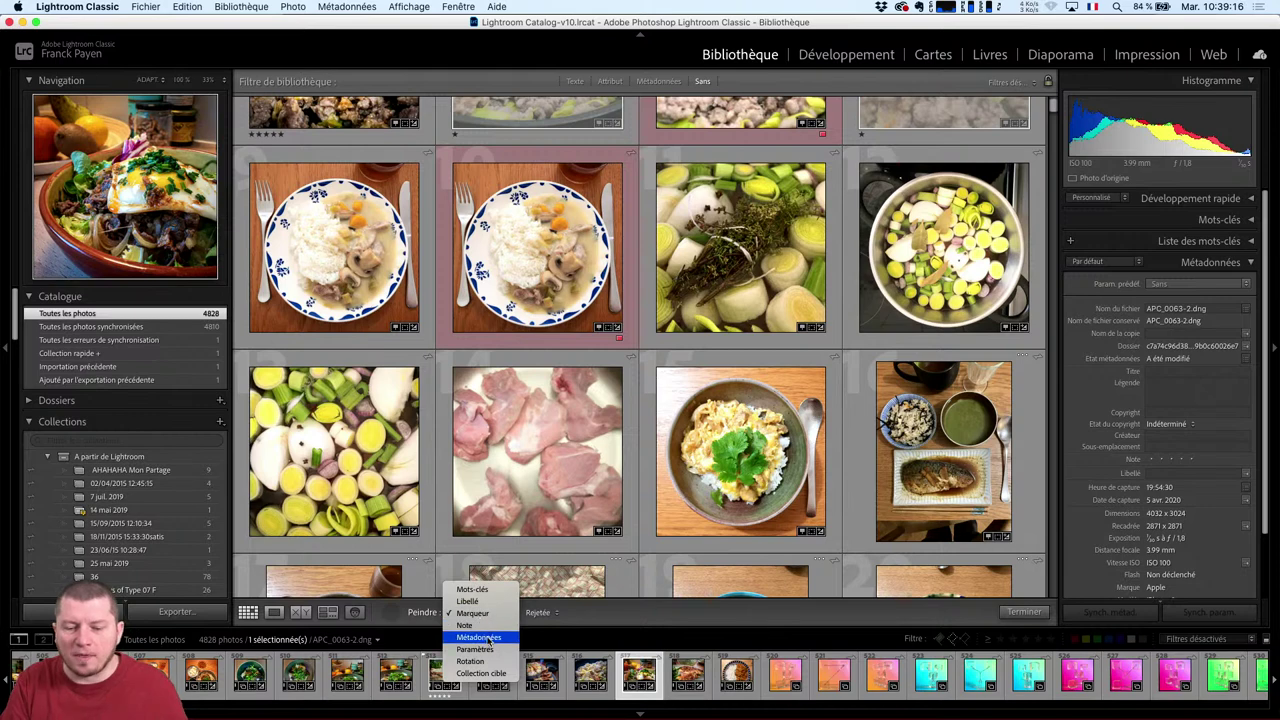
left_click(480, 637)
left_click(547, 613)
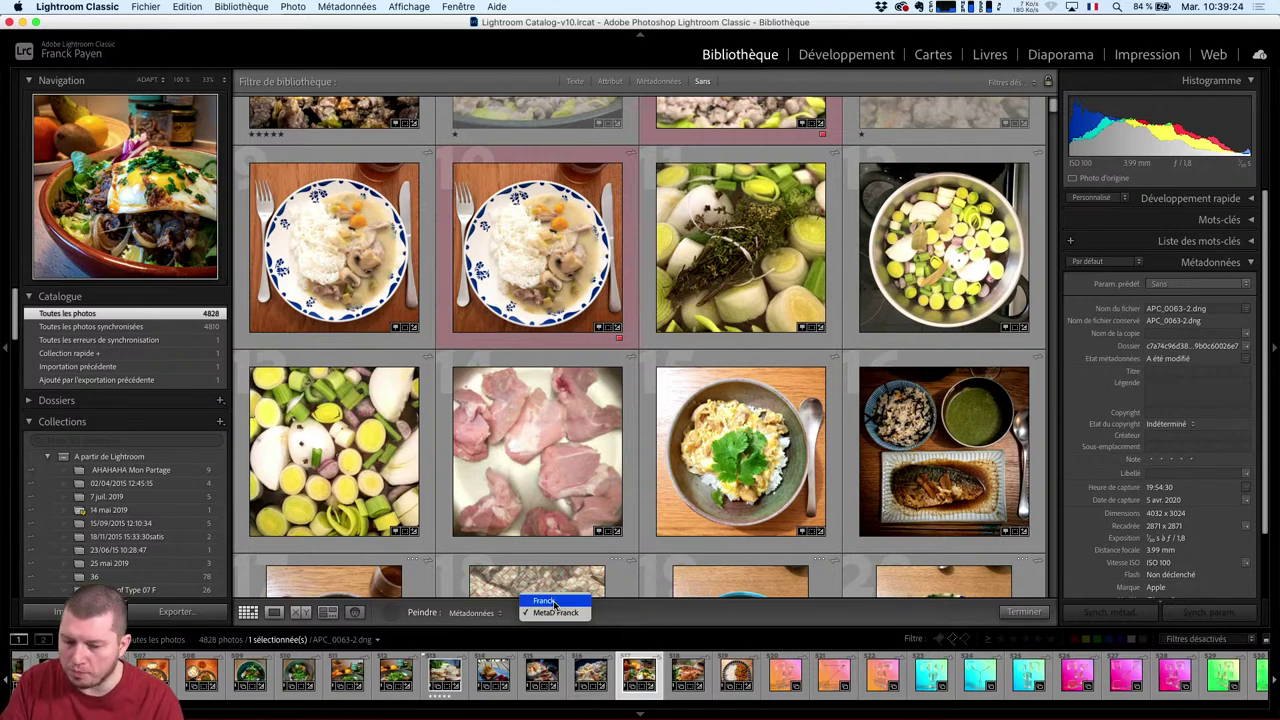
left_click(550, 601)
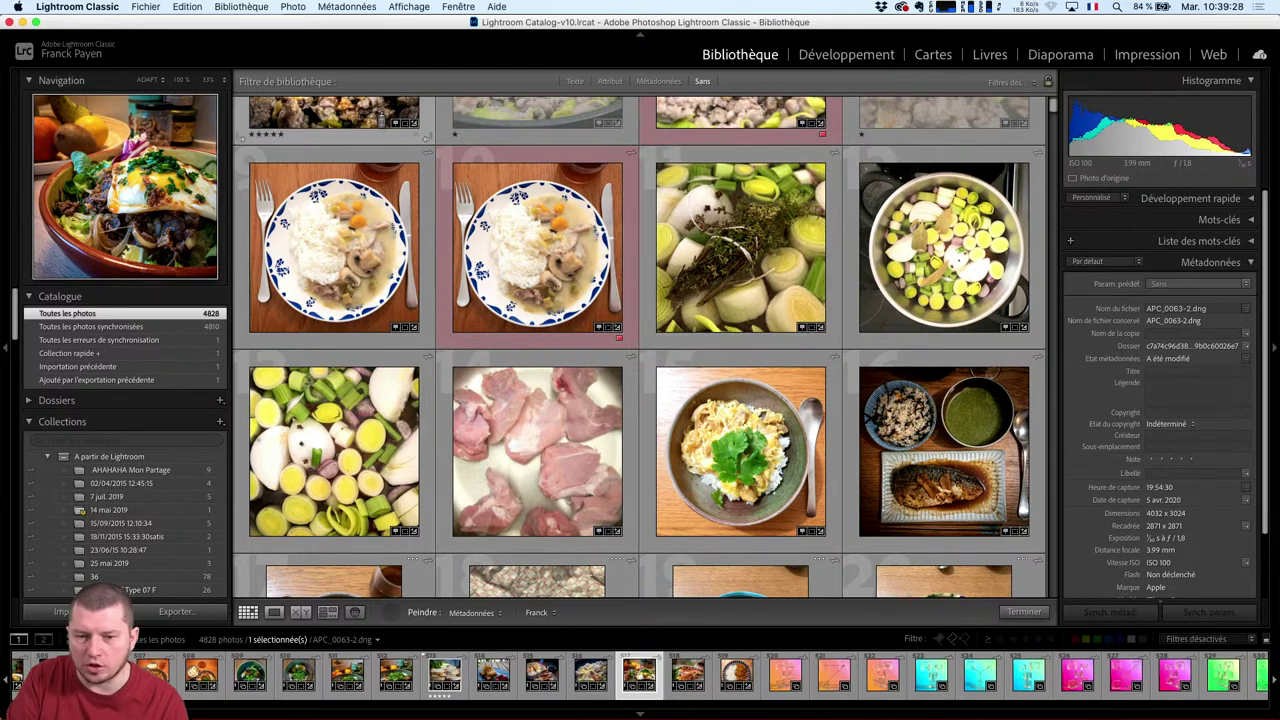
Paint the metadata preset onto the plate photos and another food photo.
left_click(488, 117)
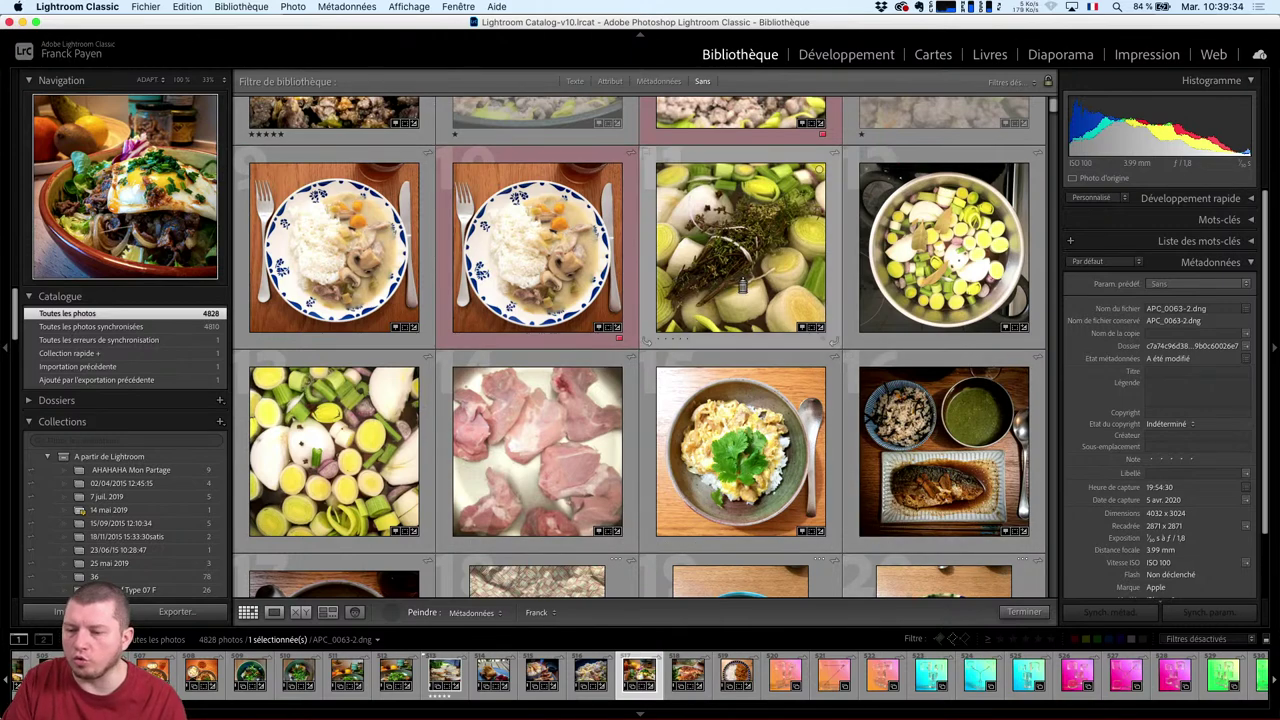
left_click(333, 170)
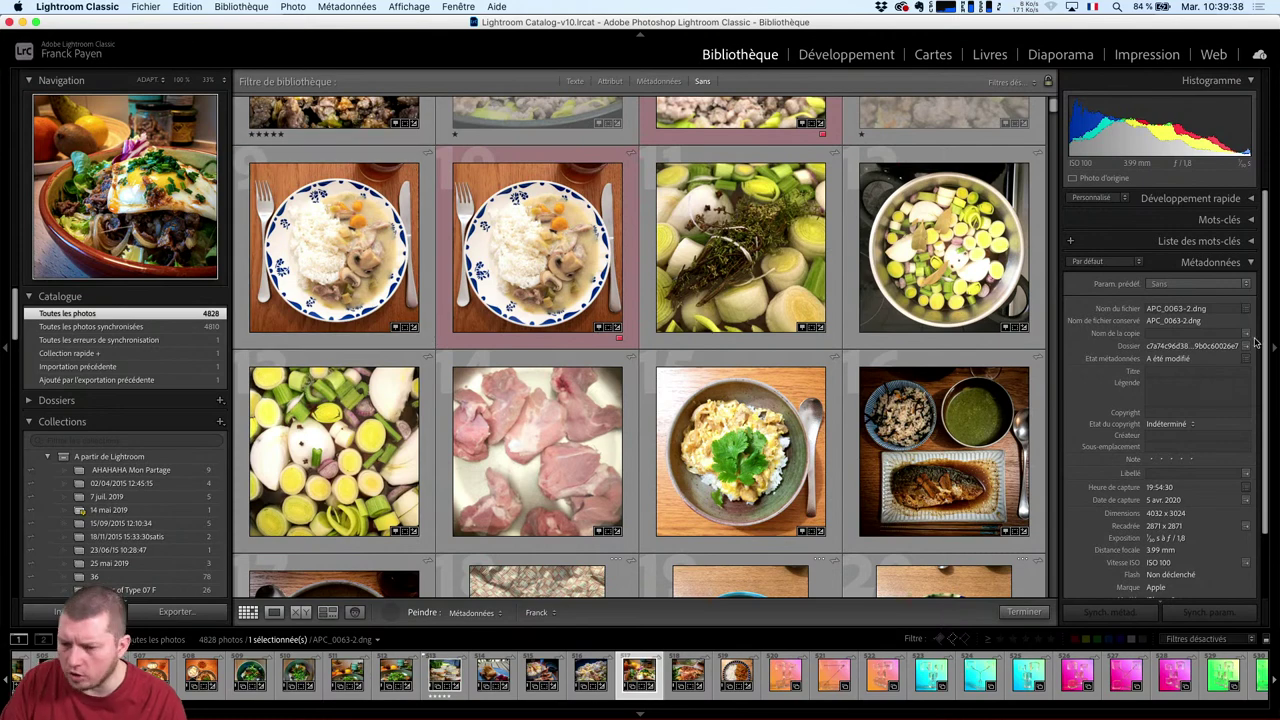
left_click_drag(1266, 412, 1267, 505)
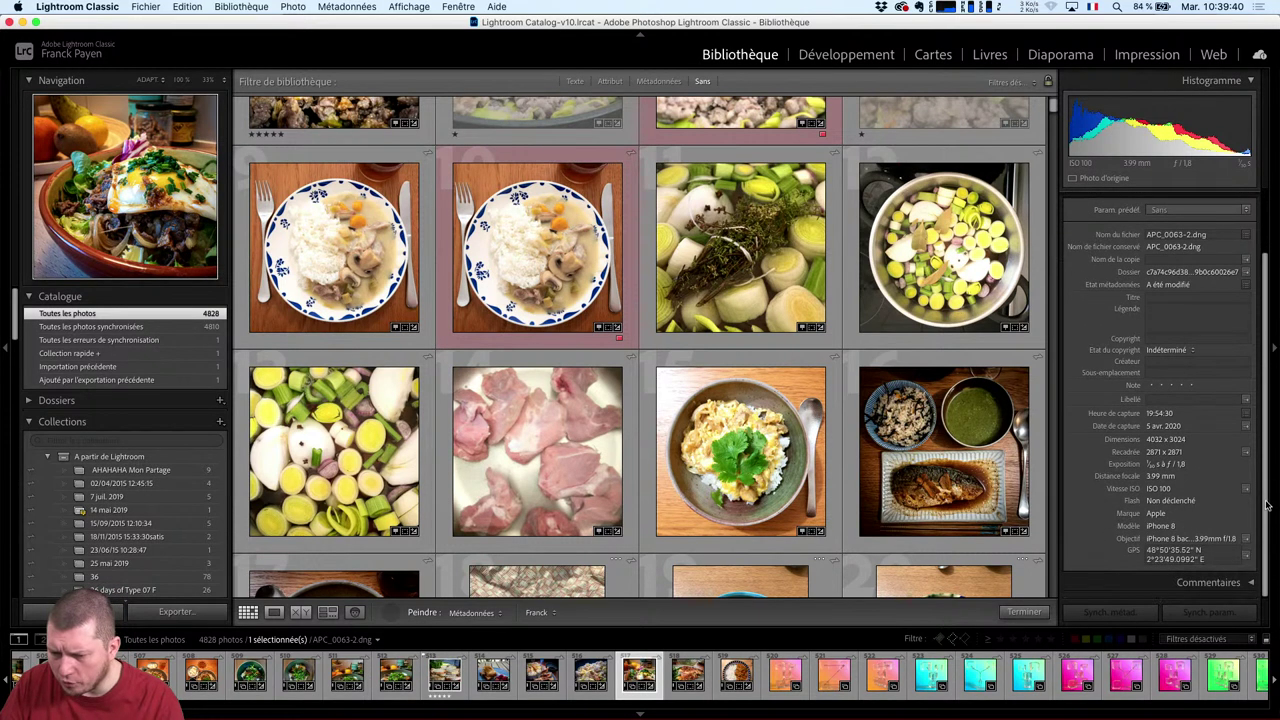
scroll(1246, 364, "up", 3)
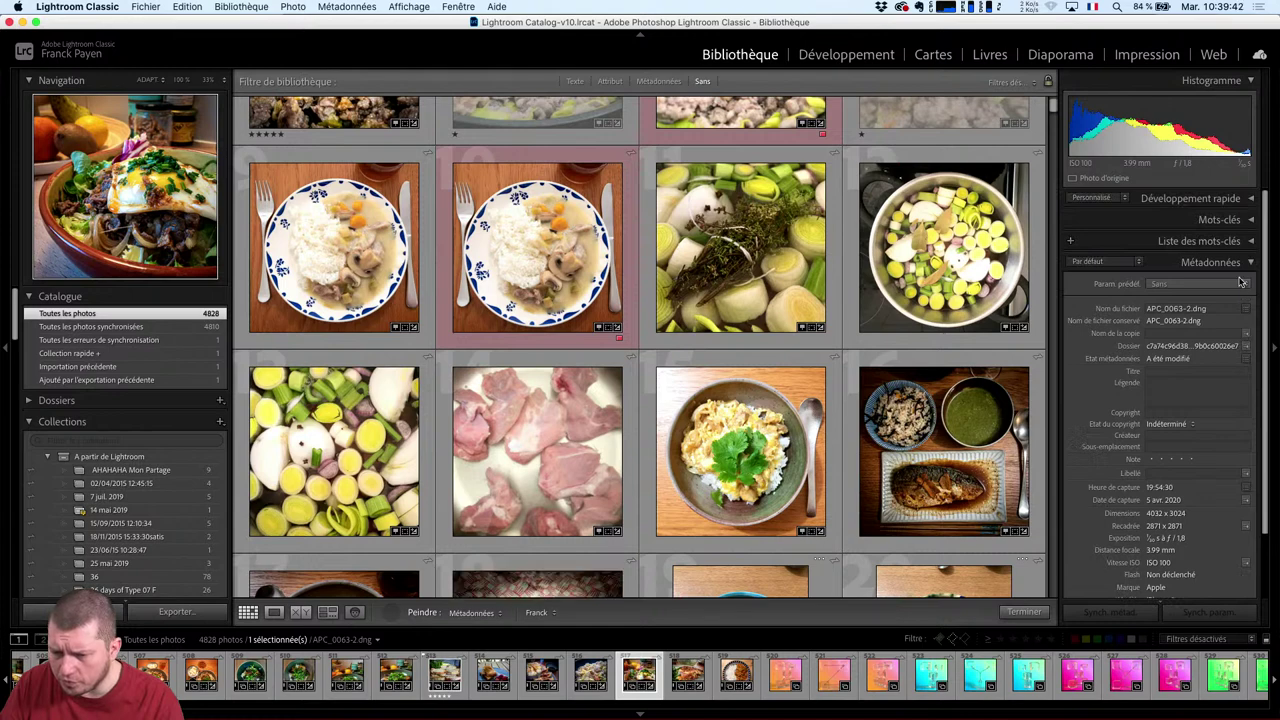
left_click(357, 225)
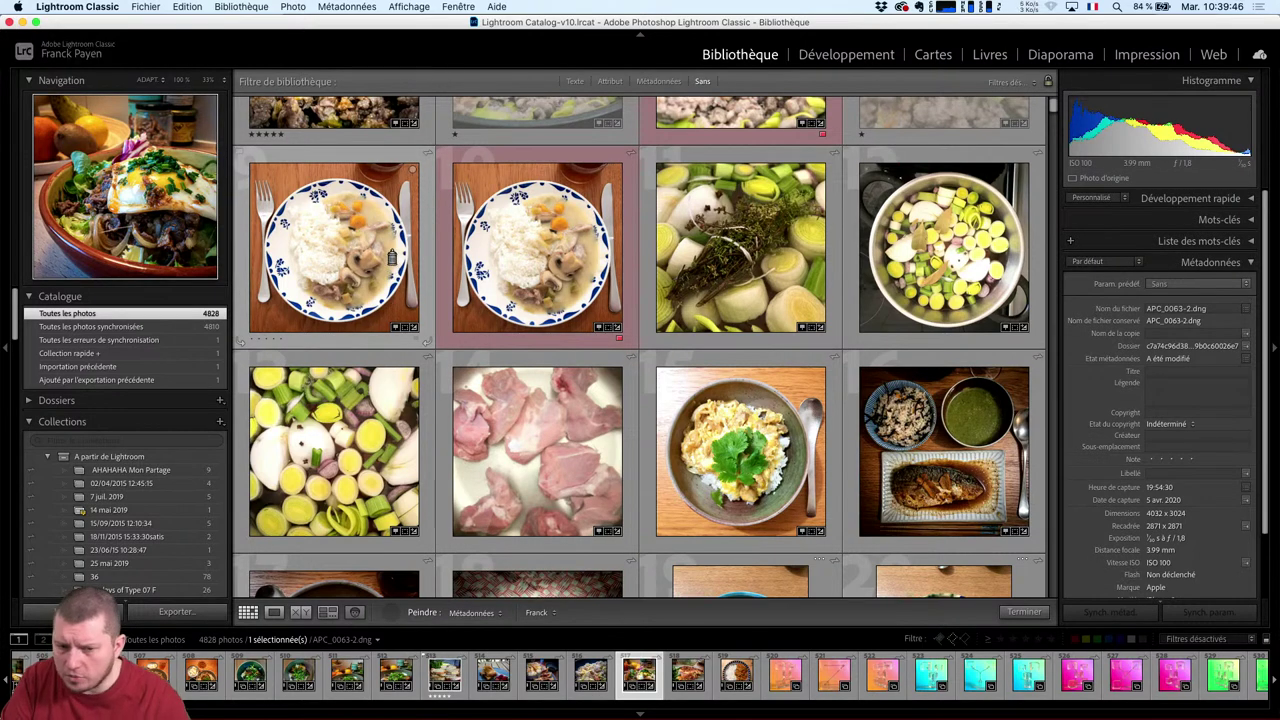
left_click(375, 230)
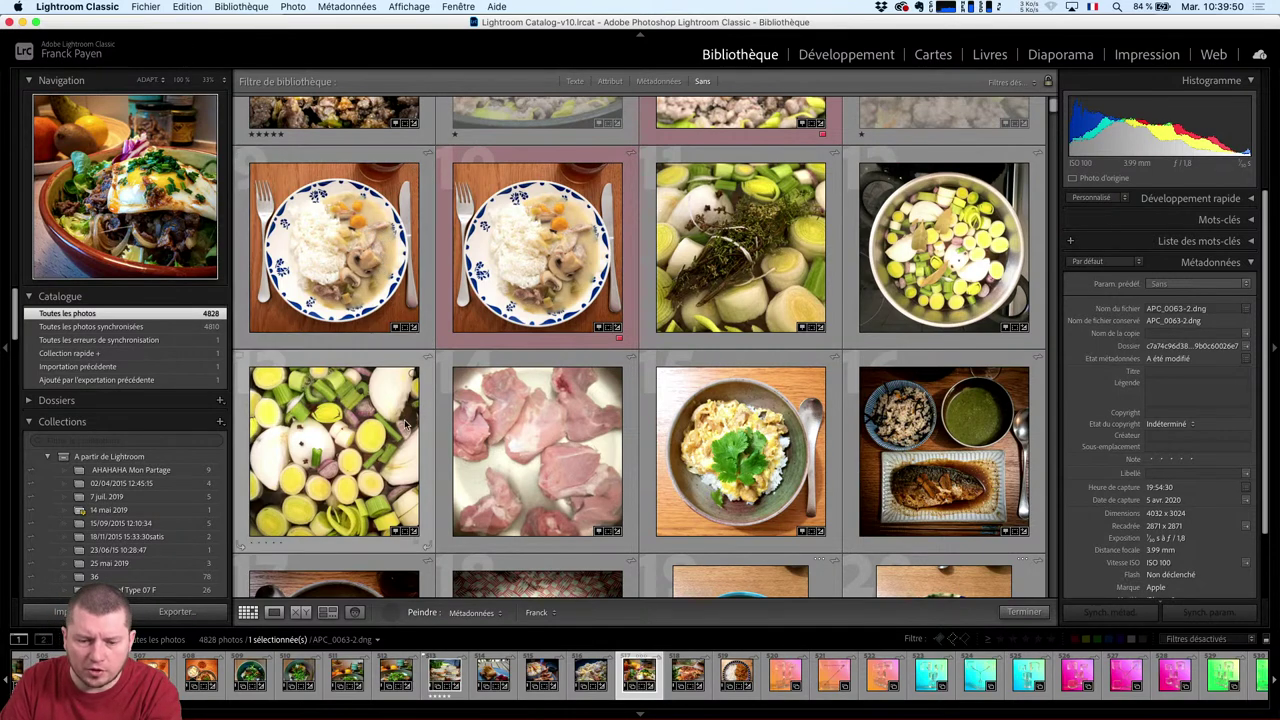
Put the Painter away, select the 12 food photos, and reactivate painting mode.
left_click(390, 612)
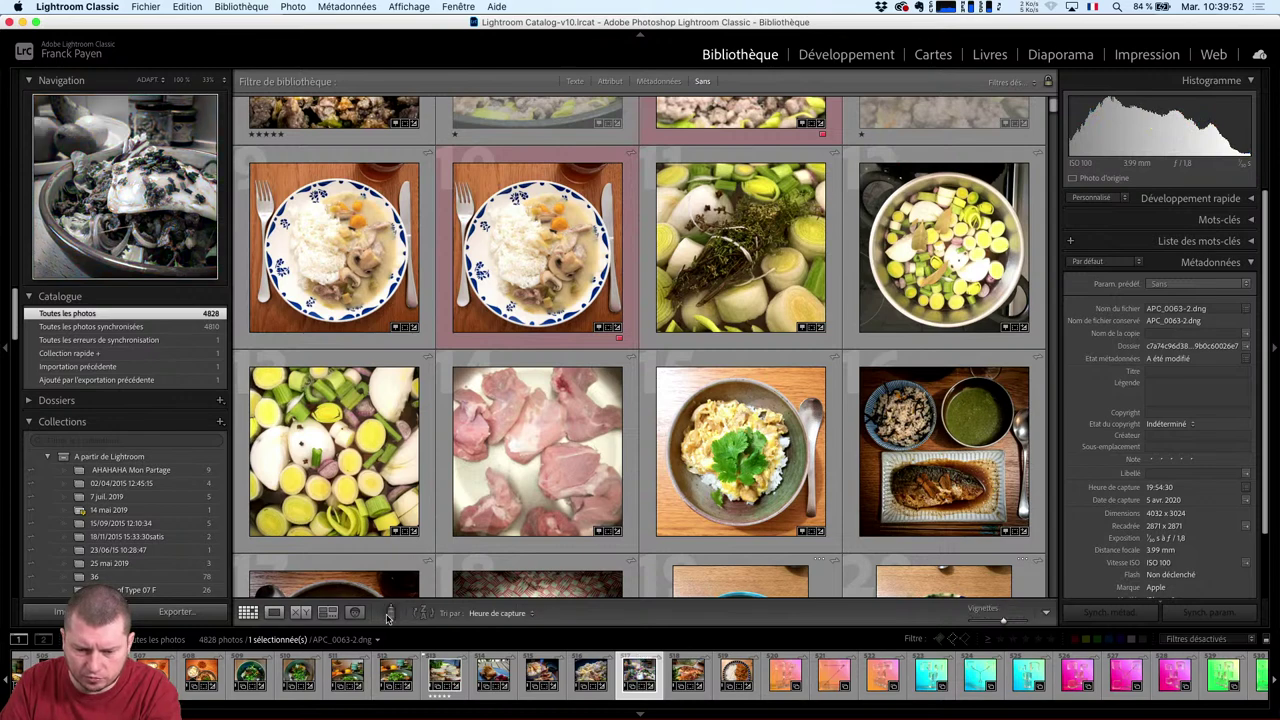
left_click(323, 245)
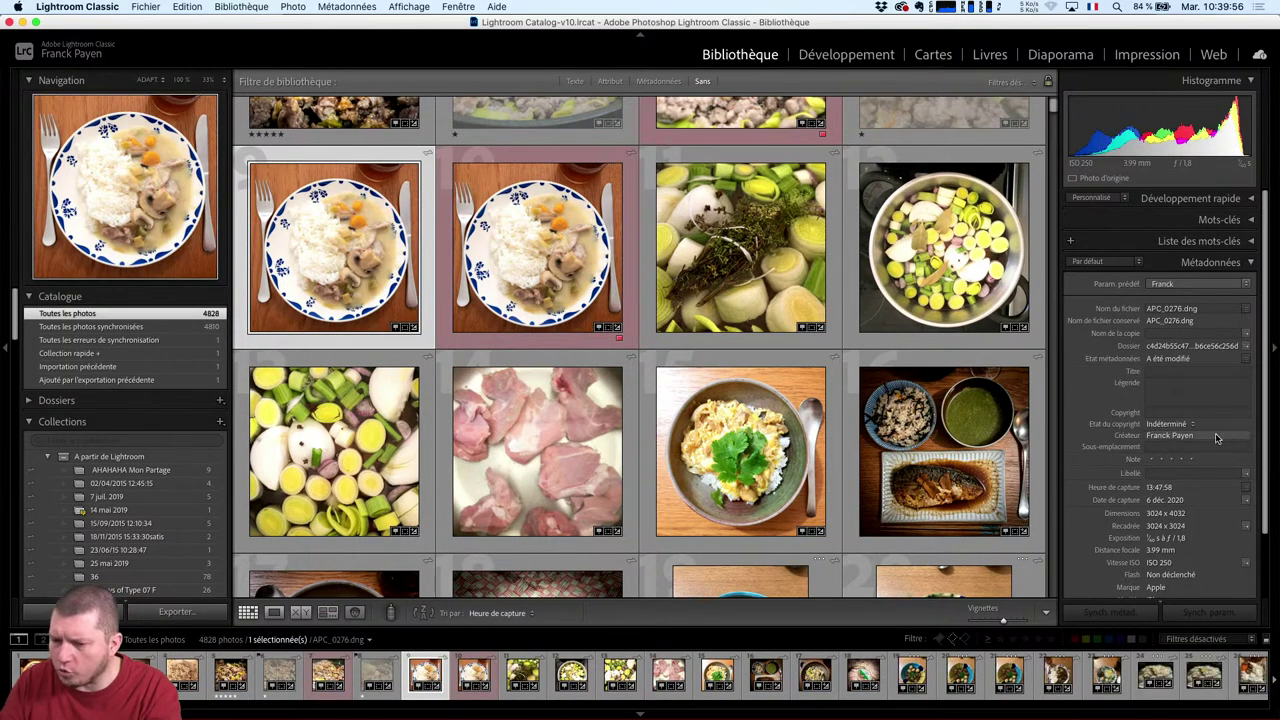
left_click(398, 118)
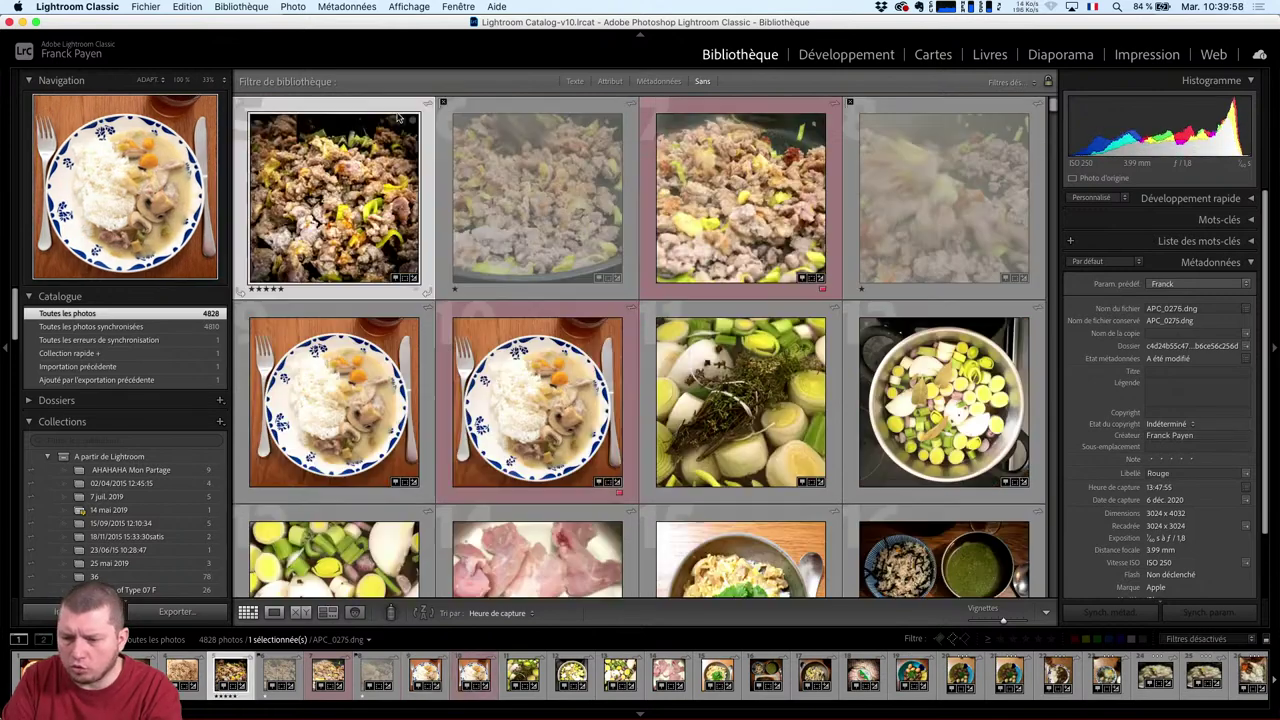
left_click(597, 478, "shift")
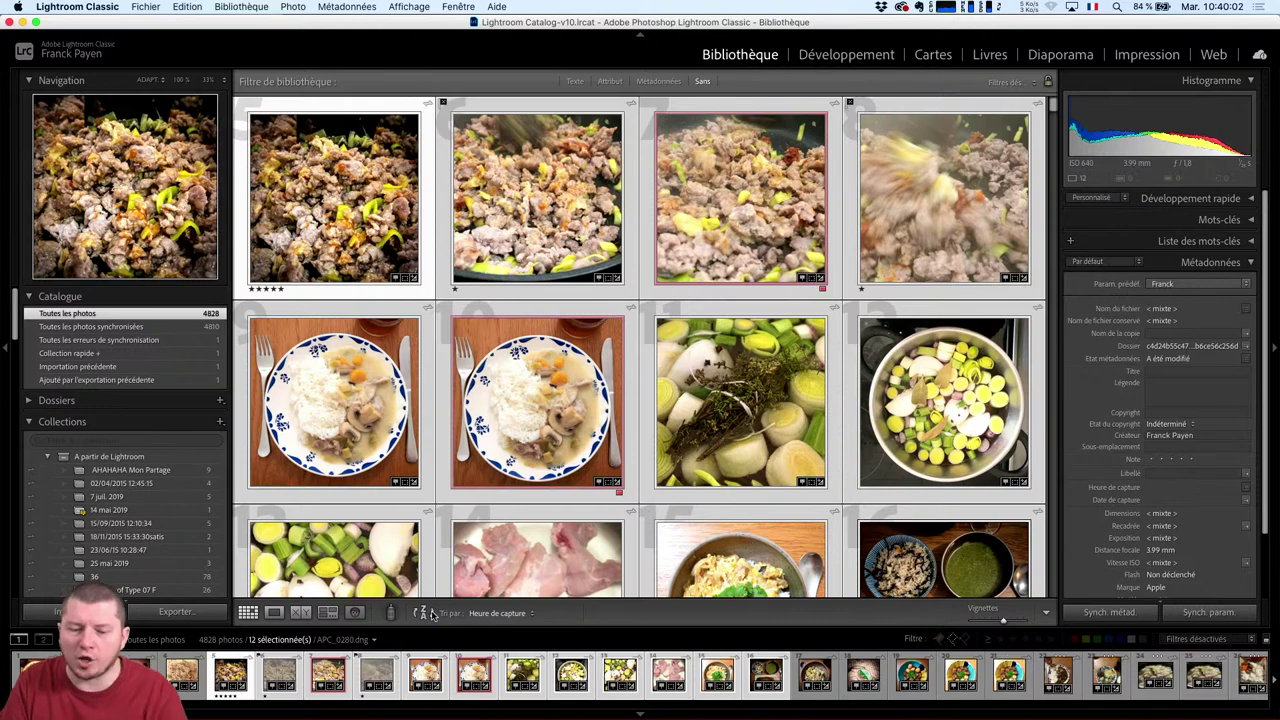
left_click(394, 614)
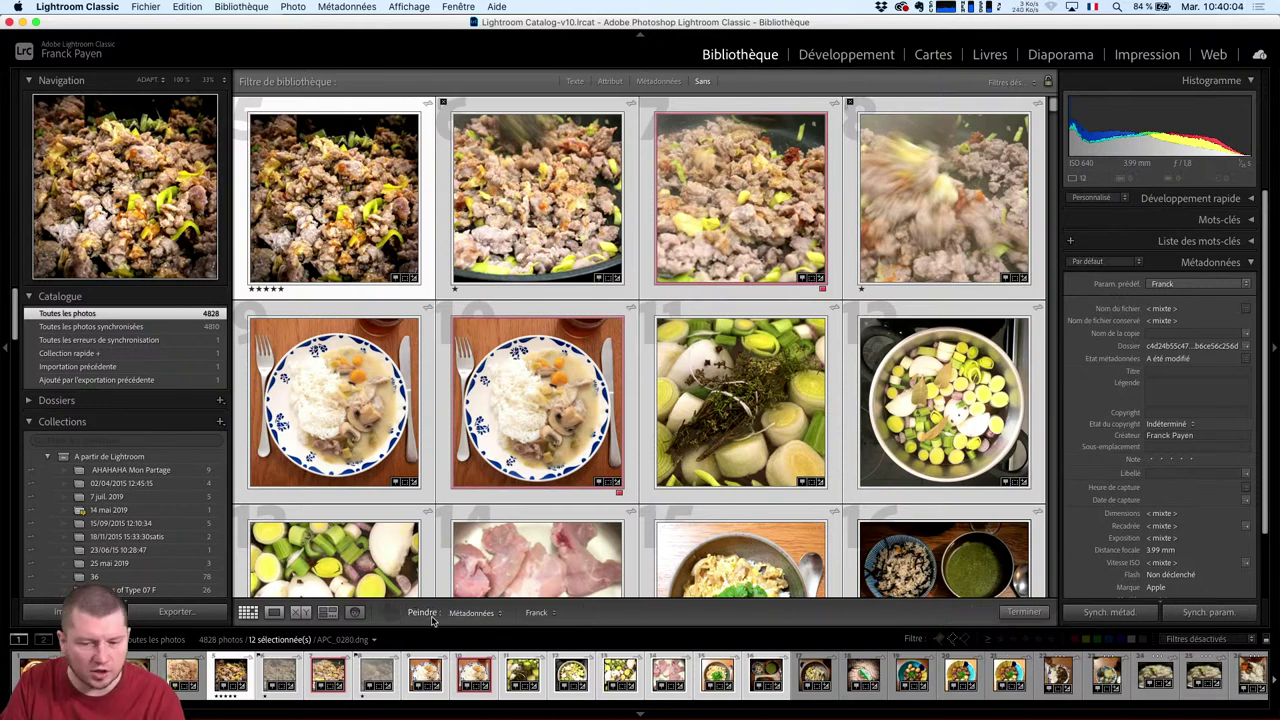
Paint a yellow (Jaune) colour label onto the selected photos, then put the Painter away.
left_click(467, 617)
left_click(476, 588)
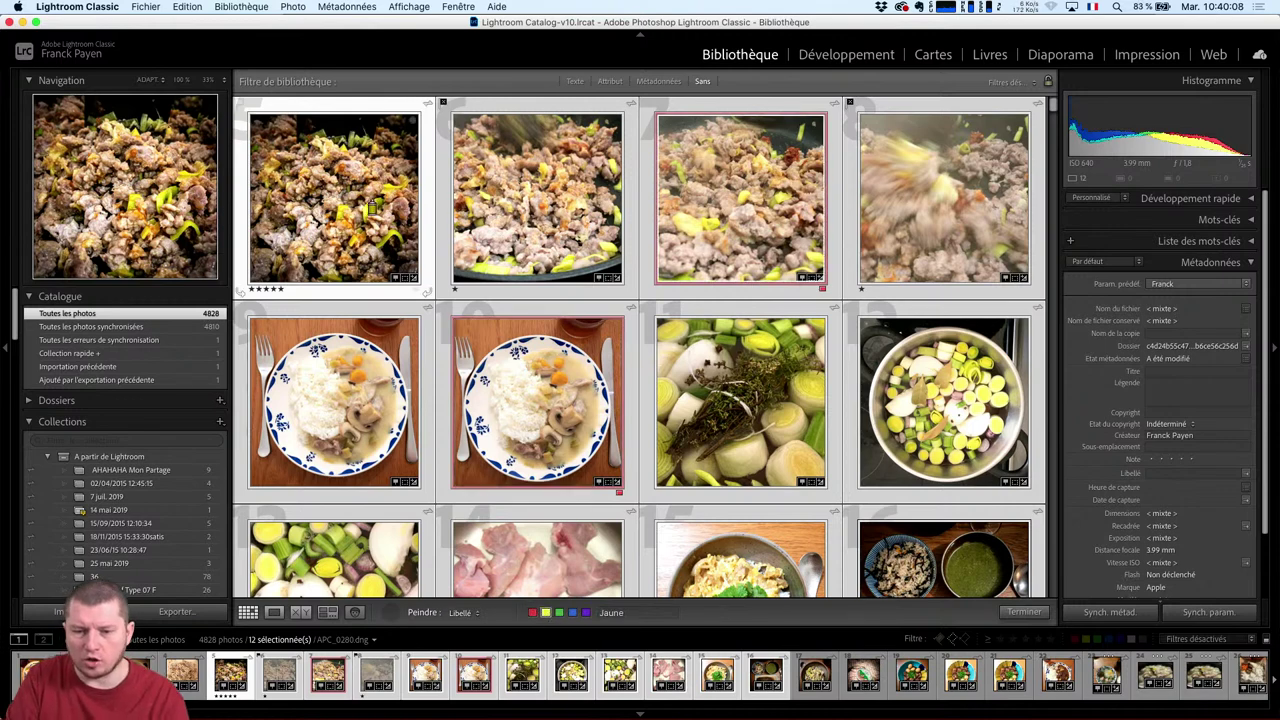
left_click(918, 395)
mouse_move(943, 497)
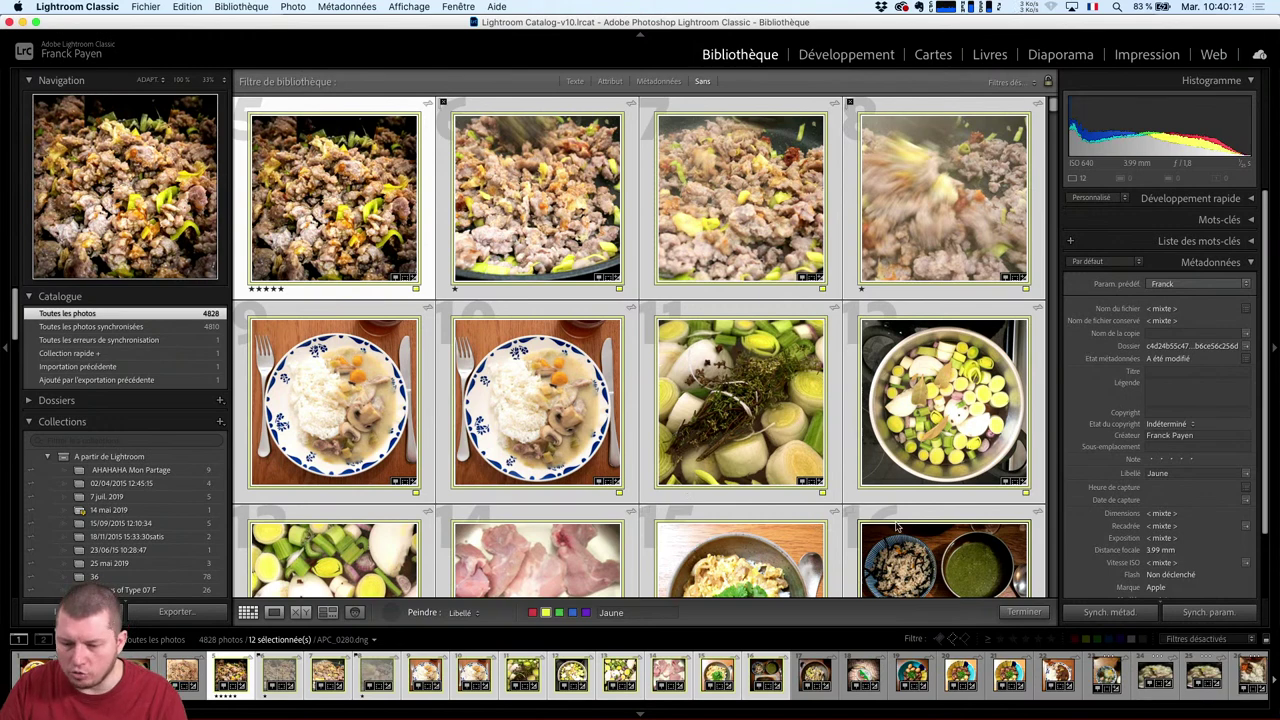
left_click(392, 612)
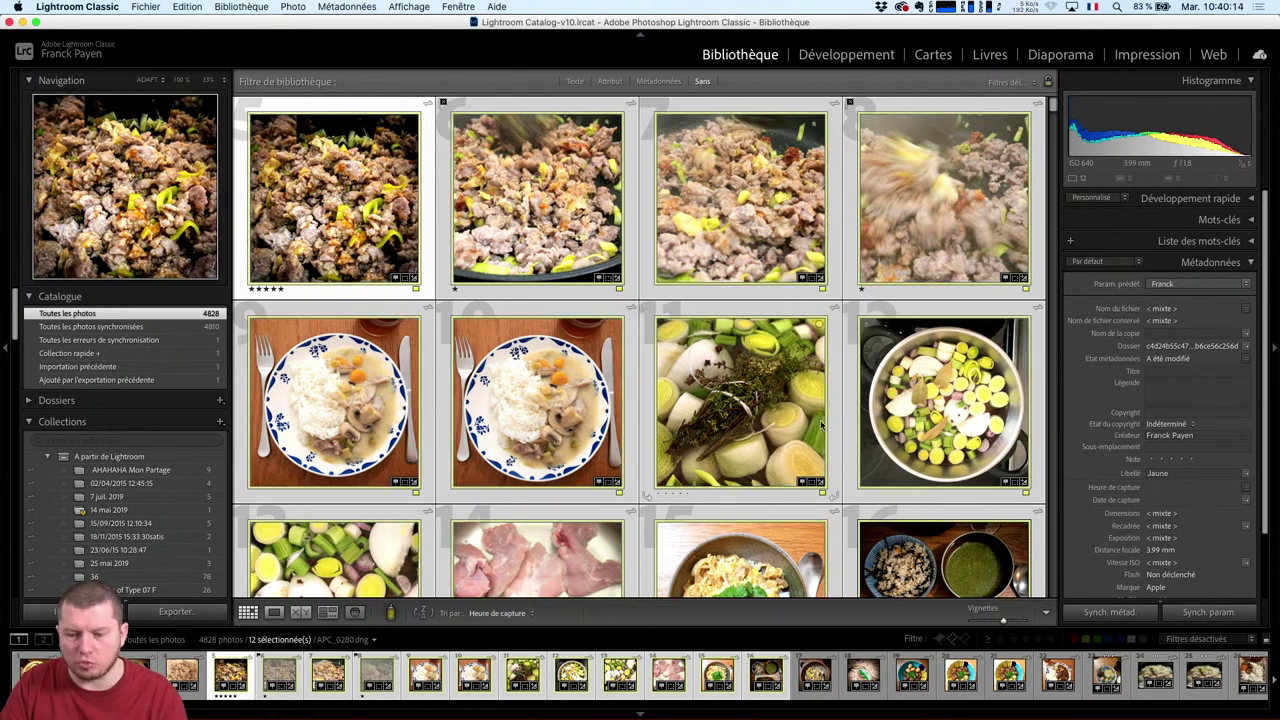
mouse_move(943, 402)
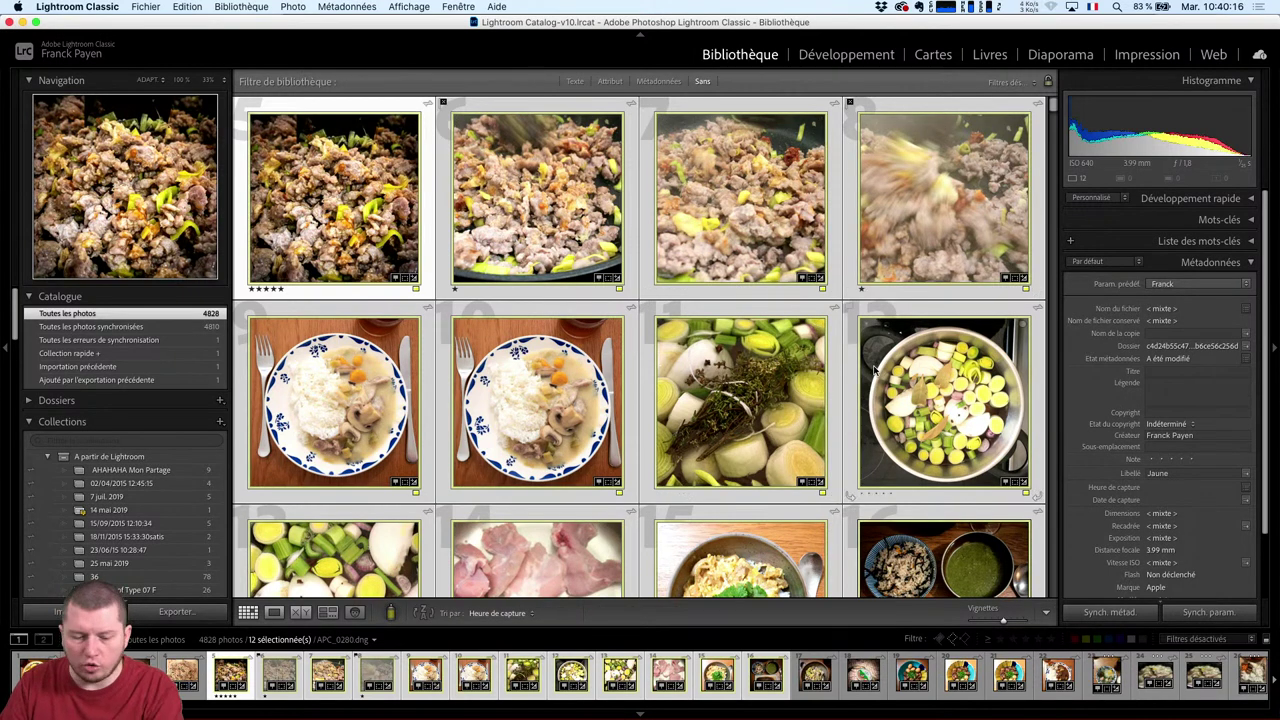
Narrow the selection to the ground-meat photo APC_0278 alone.
left_click(752, 270, "super")
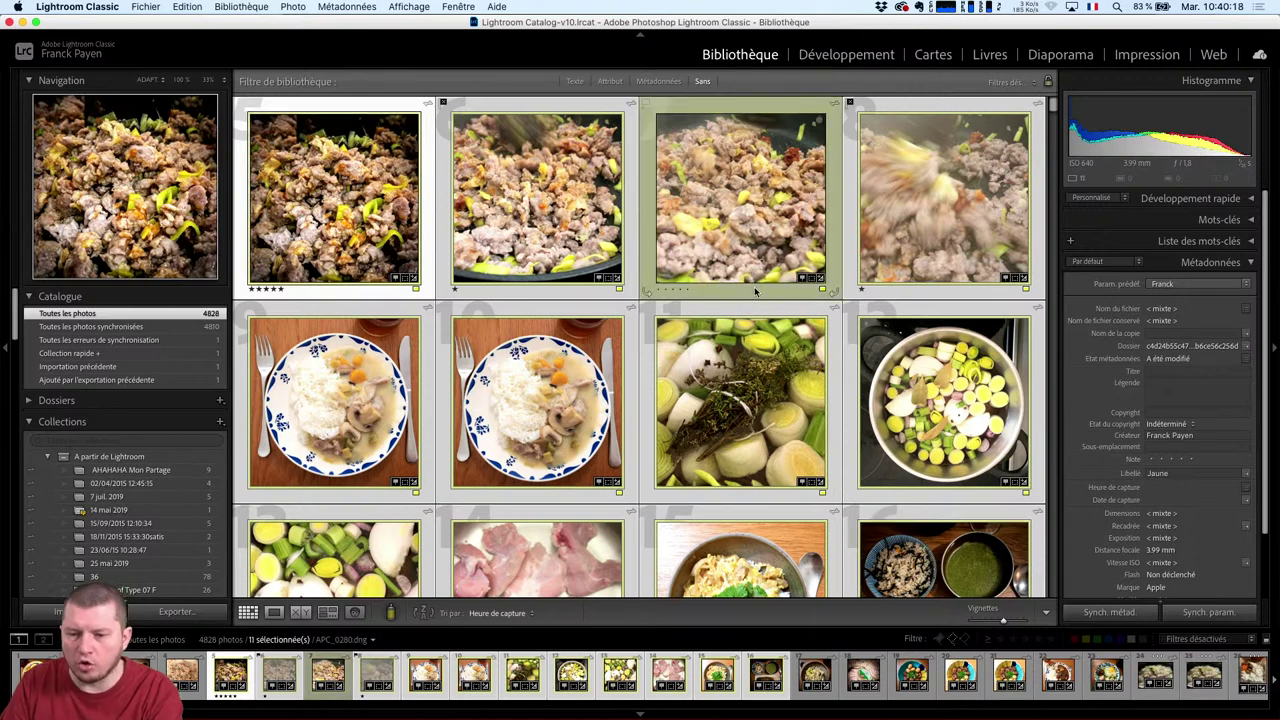
left_click(755, 288)
scroll(791, 440, "down", 3)
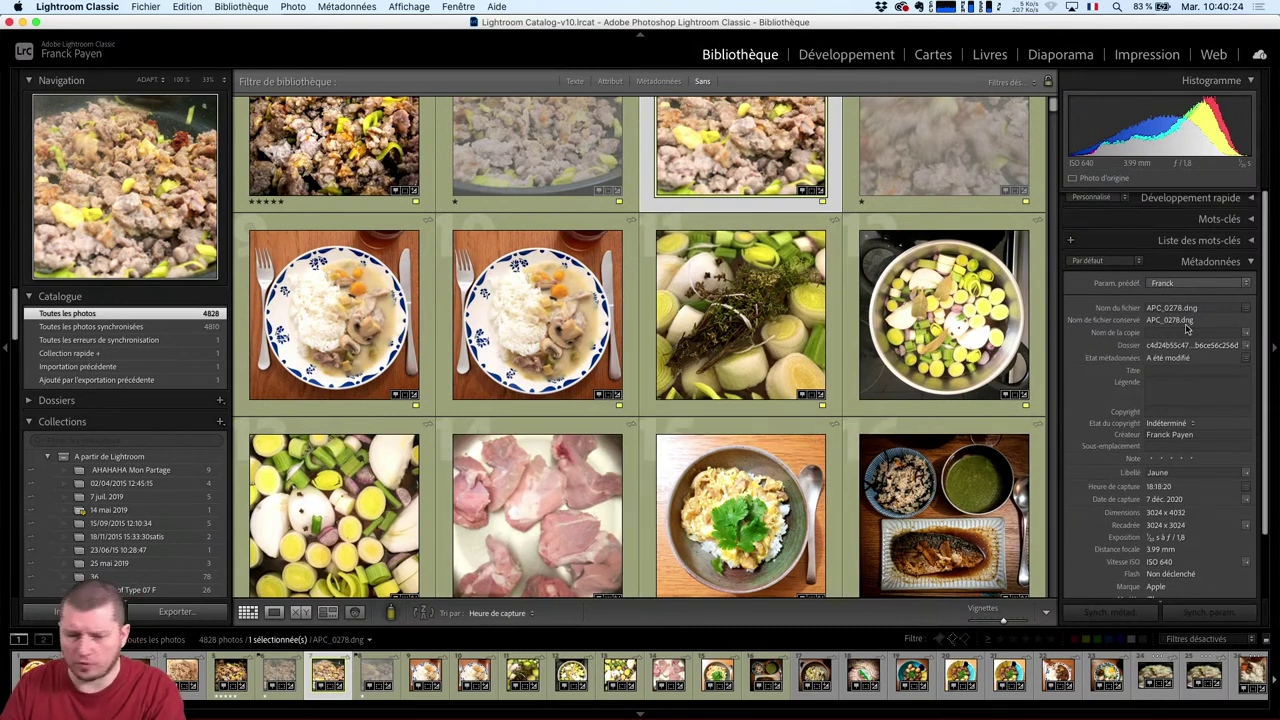
Collapse Metadata, expand Keywording, and load the Mariage keyword set with Mariée, Cérémonie, Réception.
scroll(1187, 328, "down", 2)
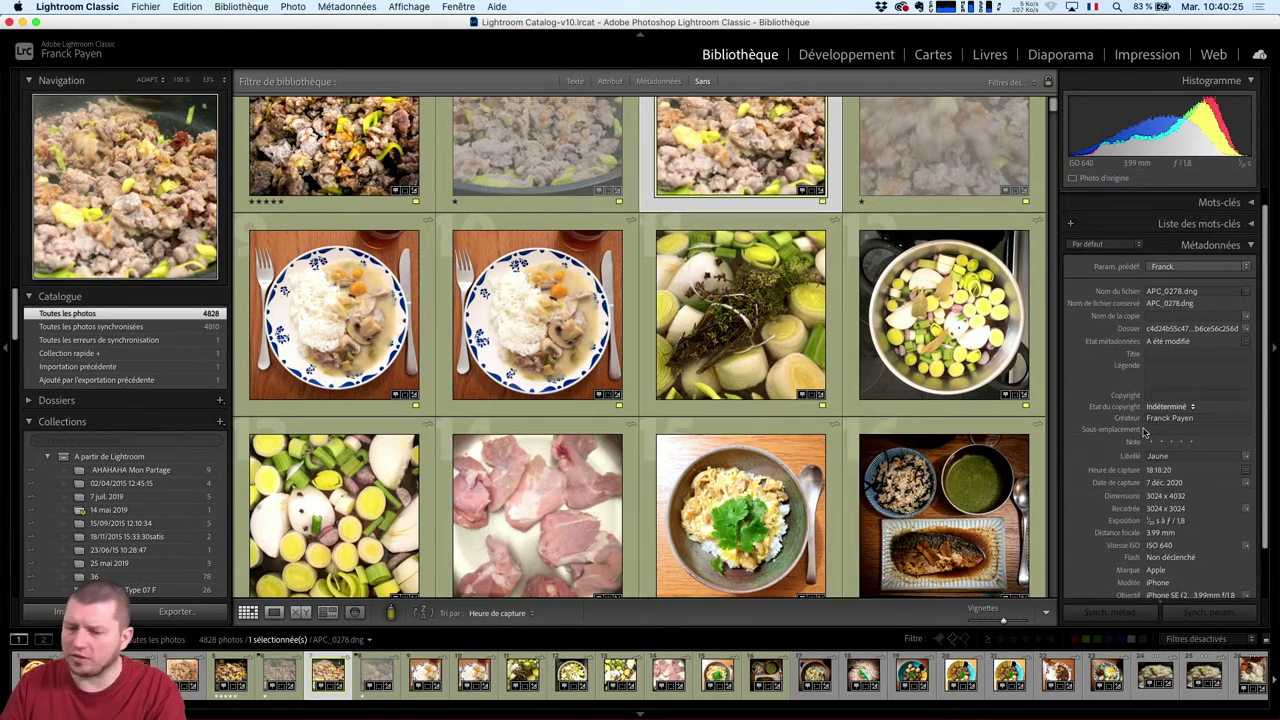
left_click(1219, 217)
left_click(1206, 221)
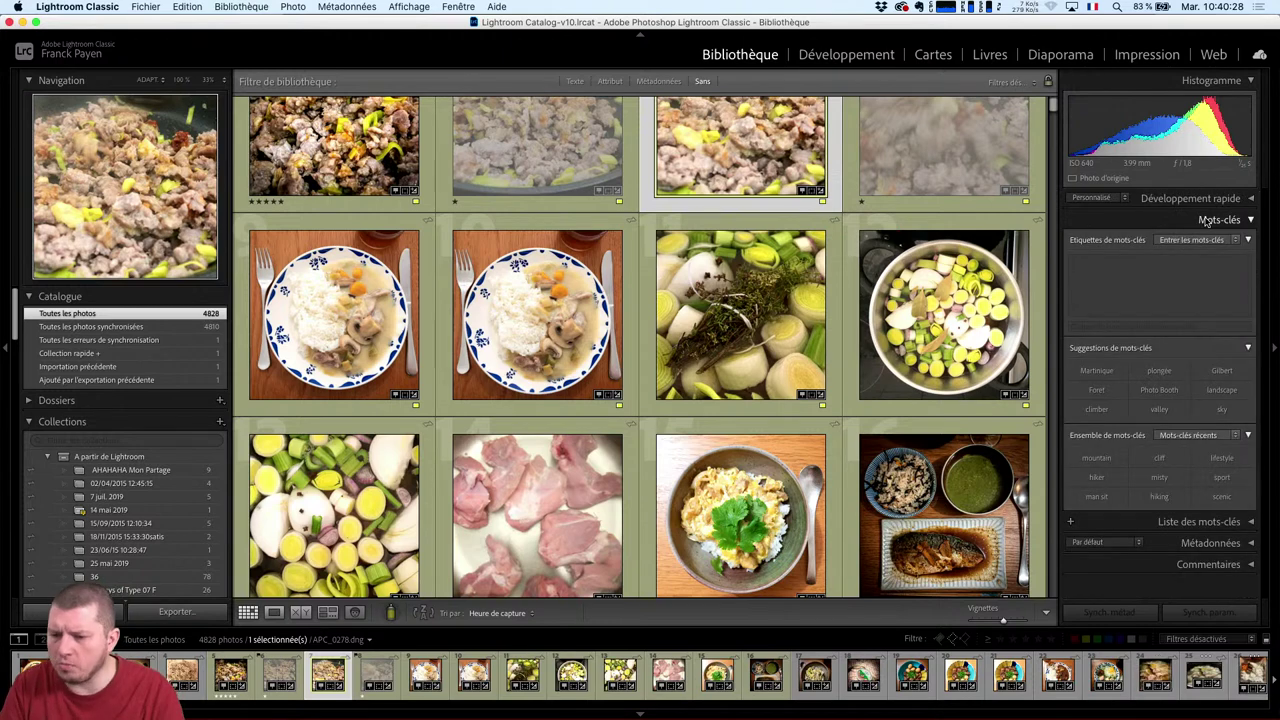
left_click(1165, 290)
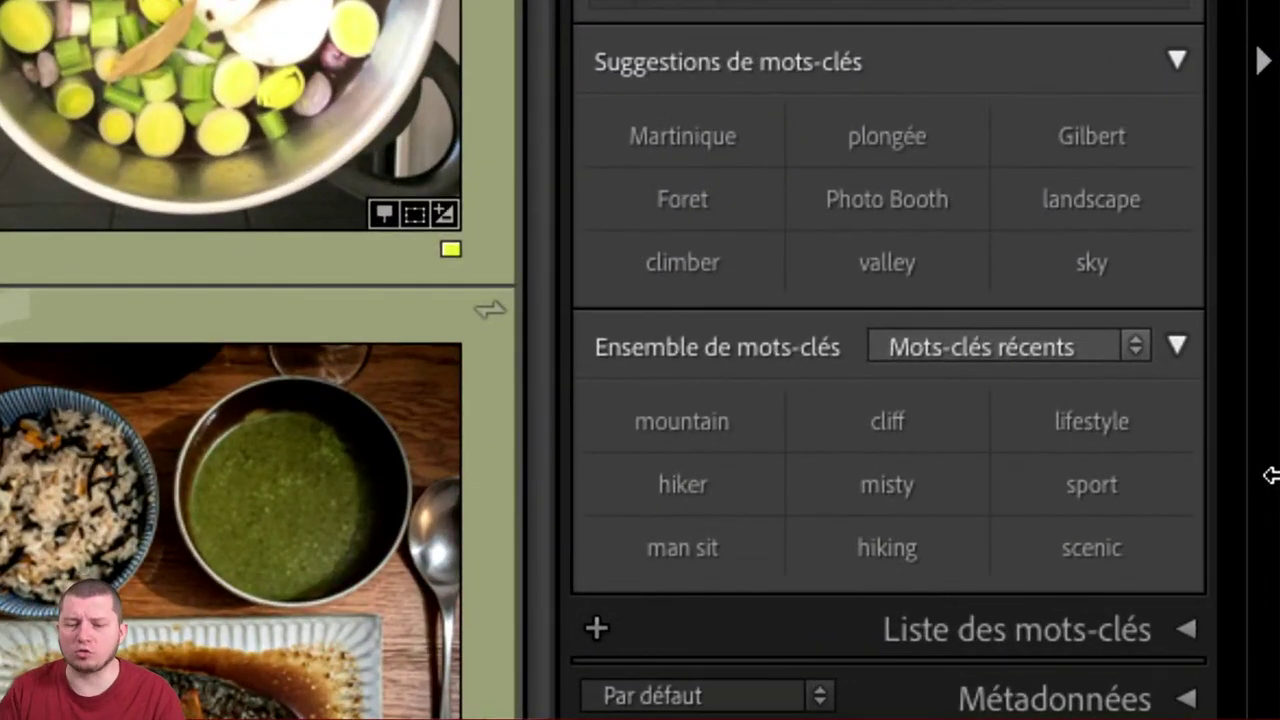
left_click(1107, 340)
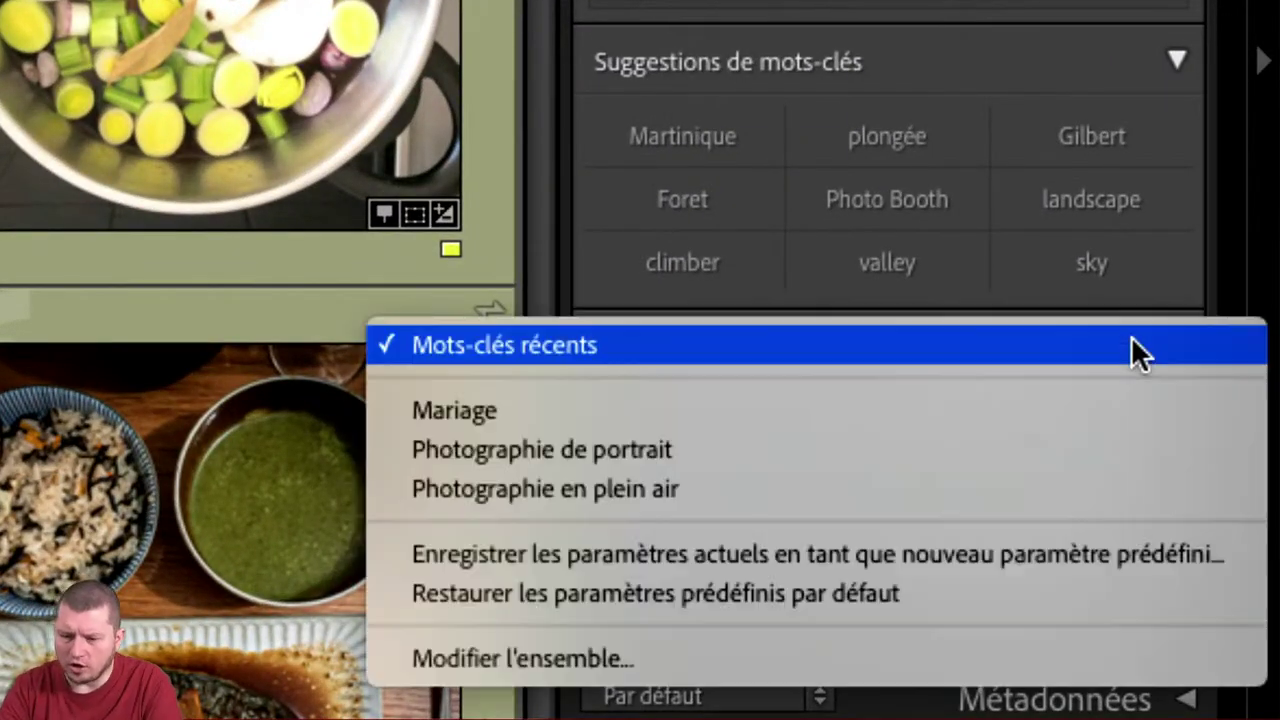
left_click(1076, 410)
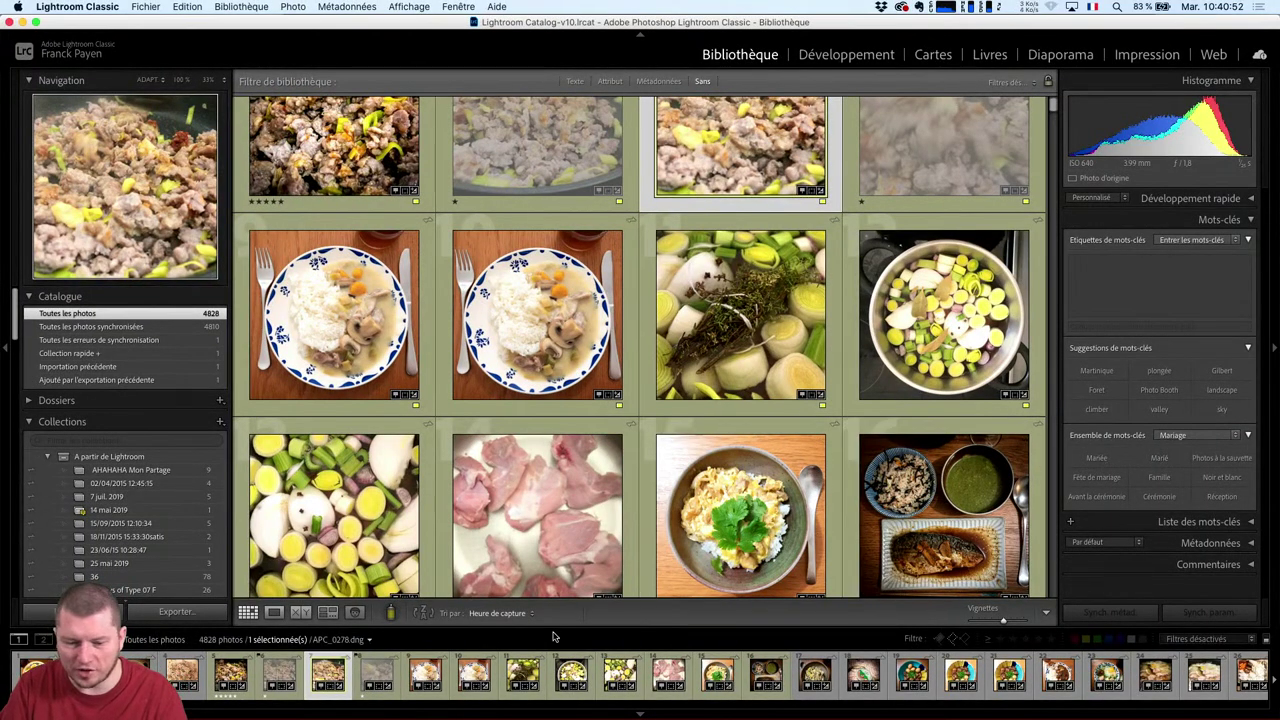
Reactivate the Painter and set it to paint keywords instead of labels.
left_click(490, 614)
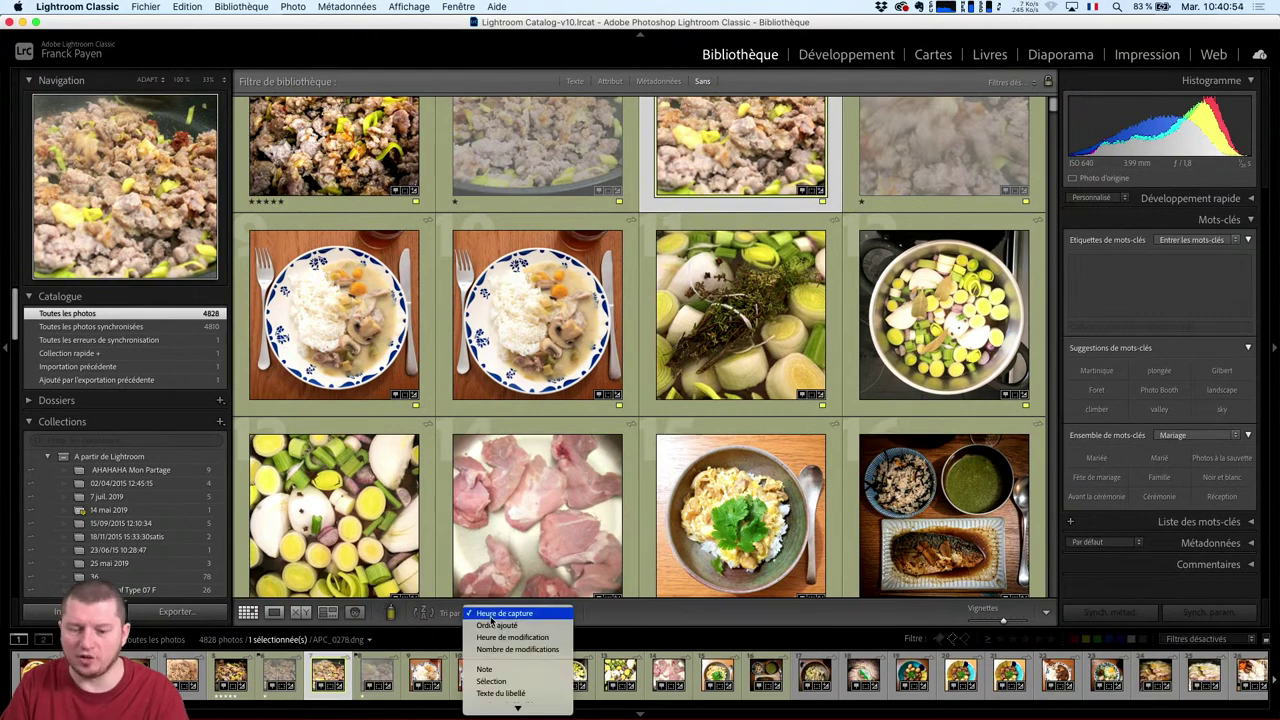
left_click(490, 614)
left_click(391, 612)
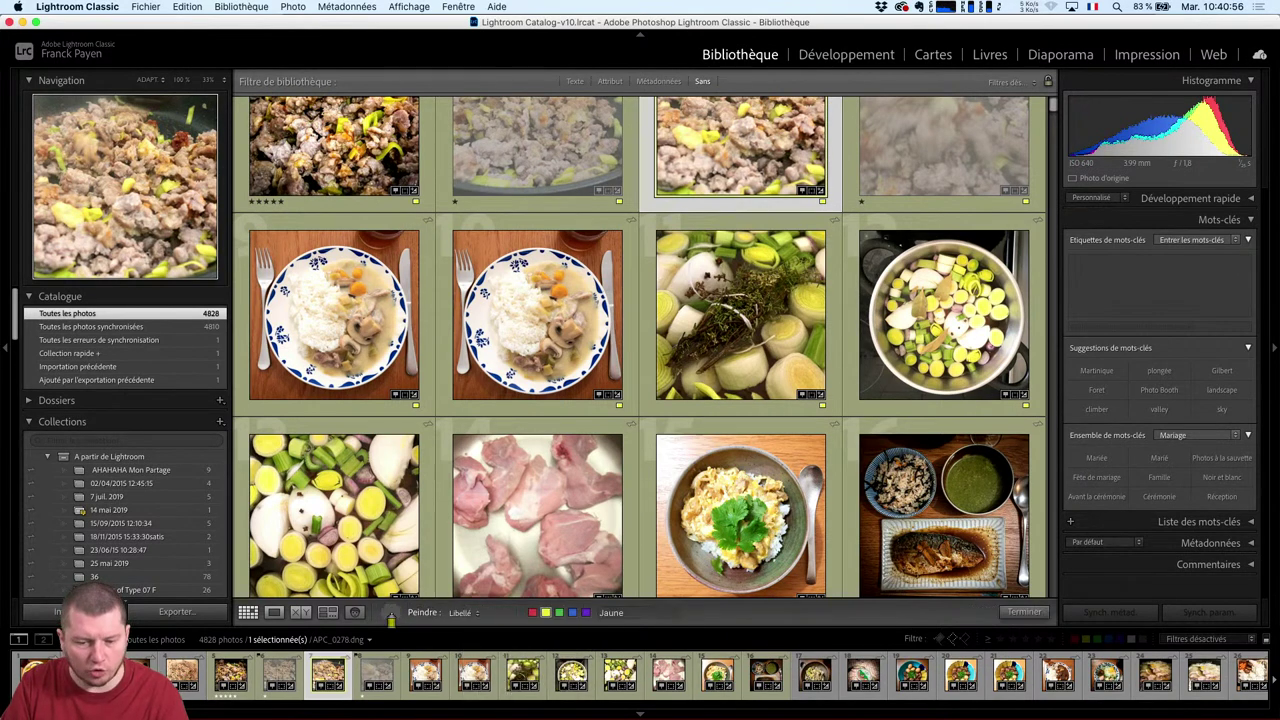
left_click(458, 612)
left_click(470, 616)
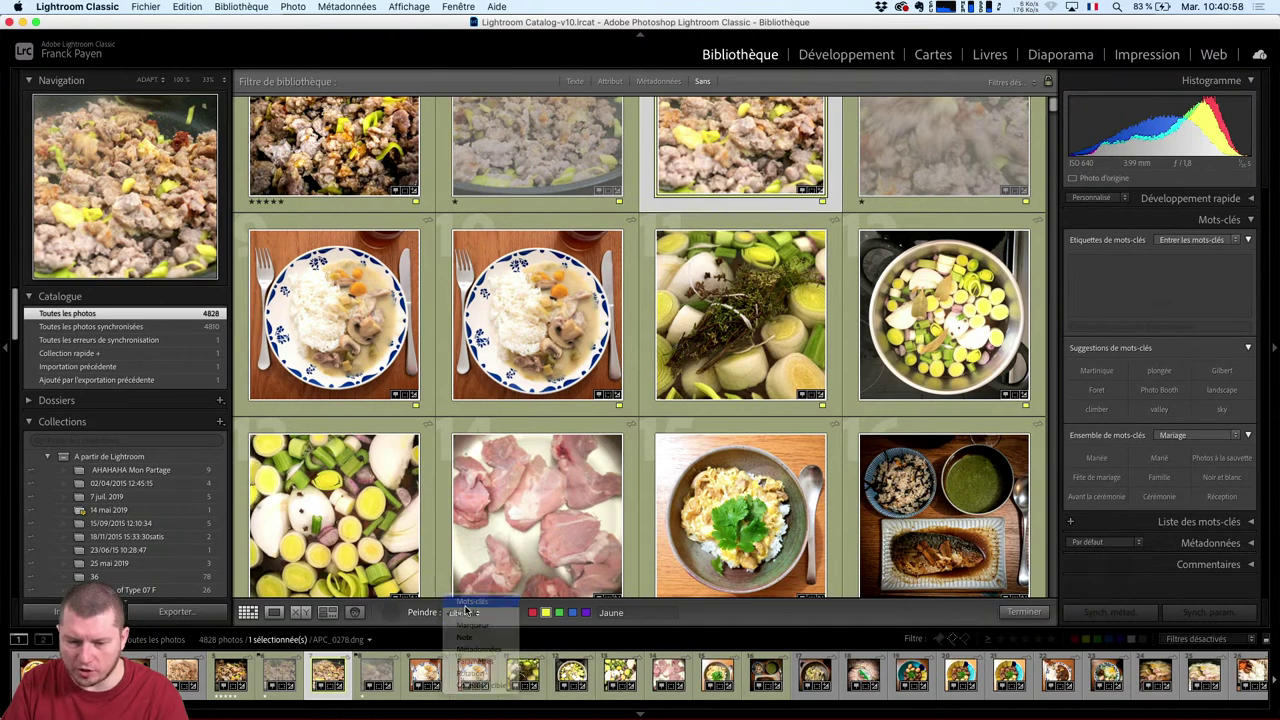
left_click(476, 616)
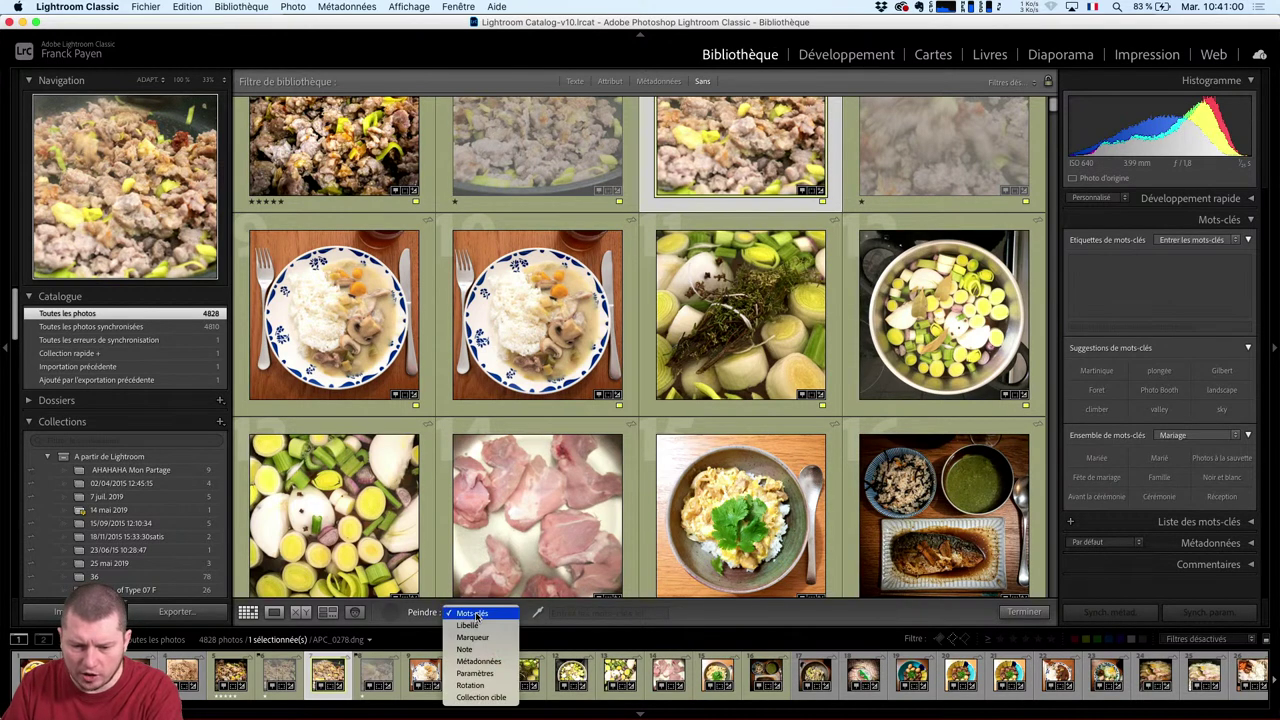
left_click(474, 612)
Switch the Painter's keyword set to Mariage and add Mariée to the painted keywords.
key("shift")
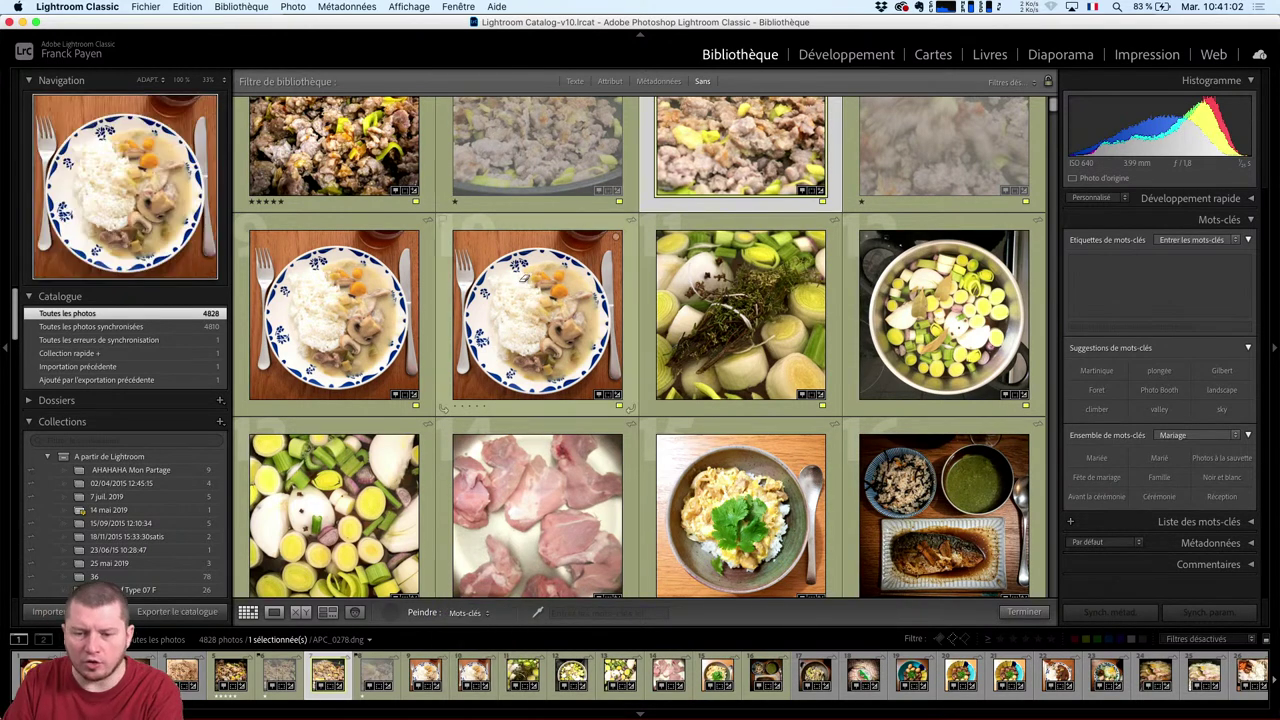
key("shift")
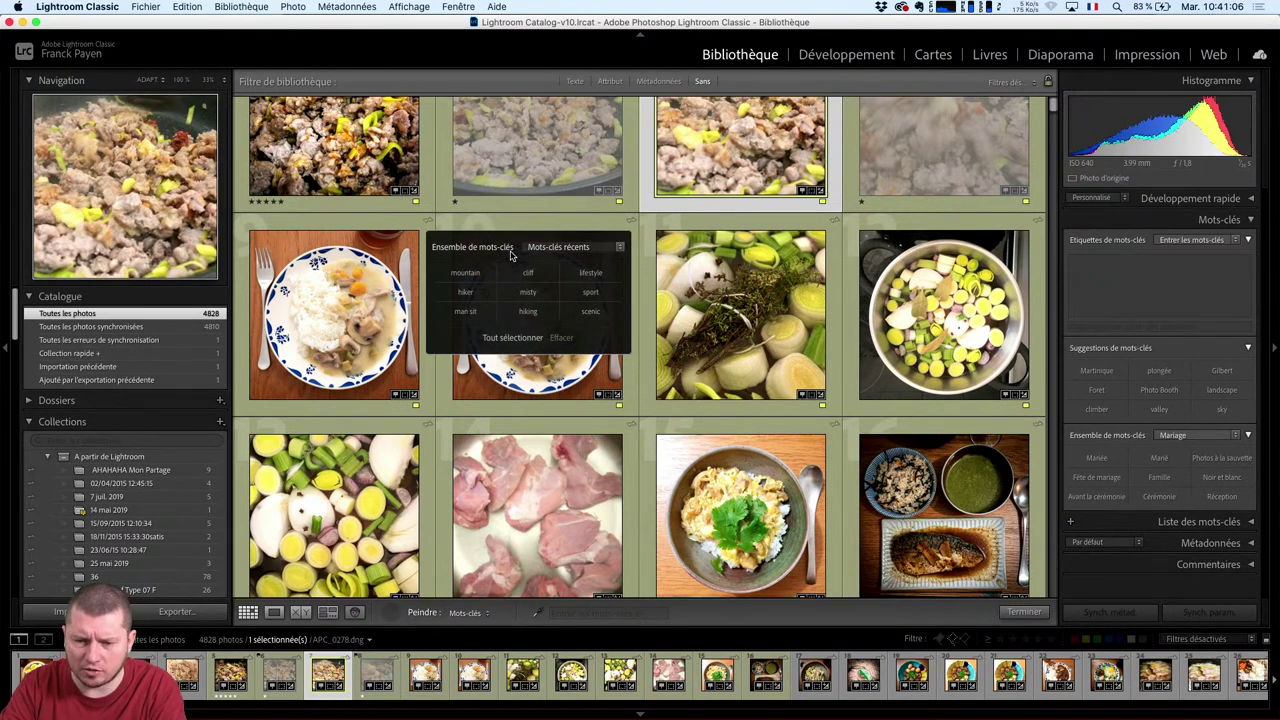
left_click(528, 291, "shift")
key("shift")
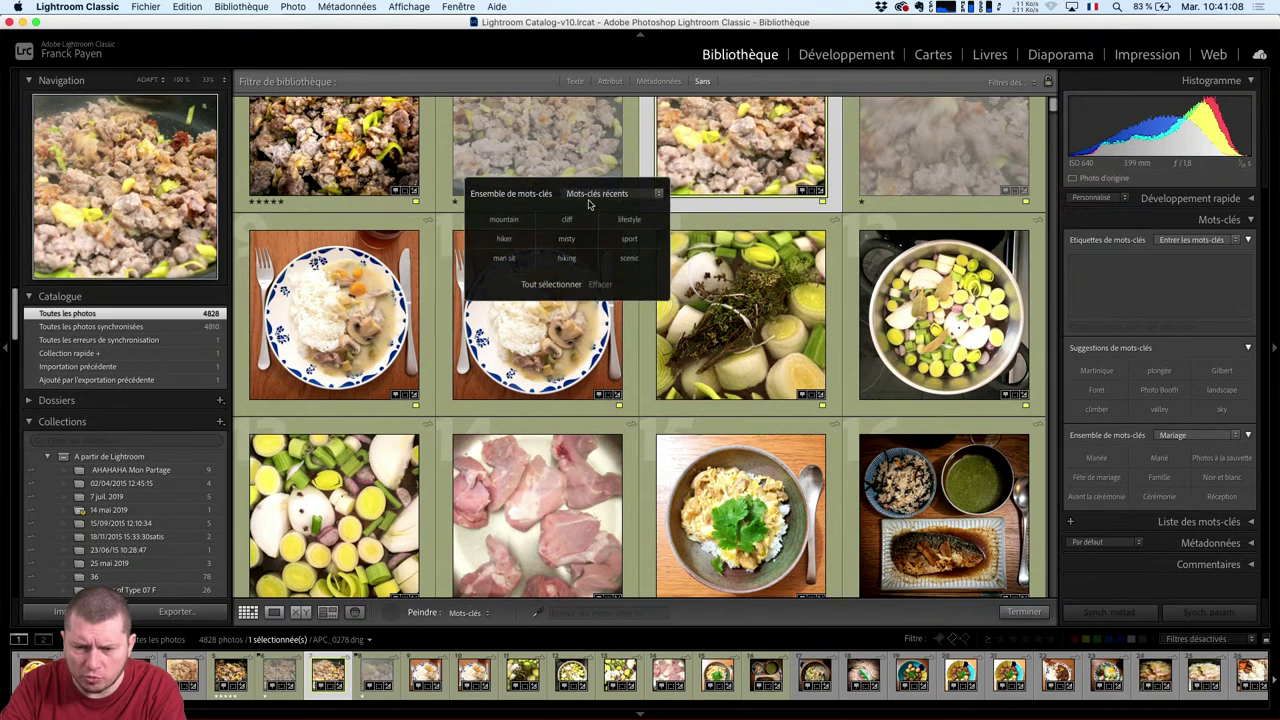
left_click(589, 200)
left_click(596, 209)
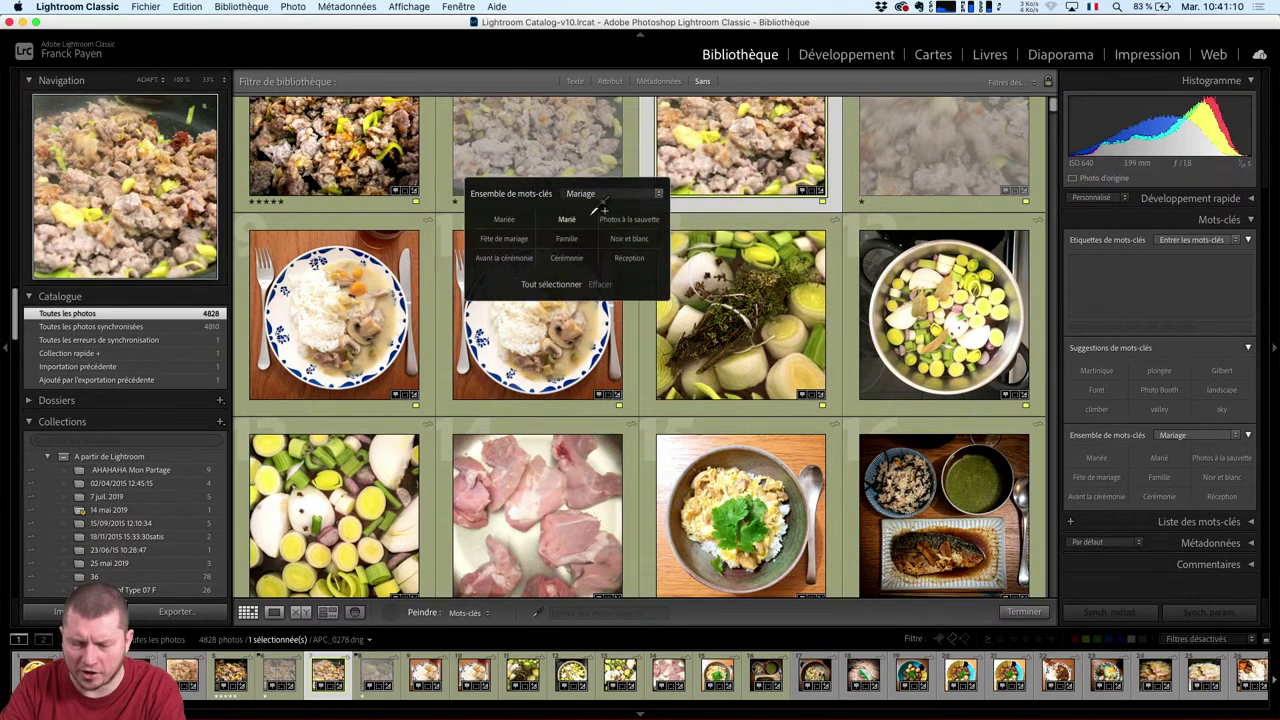
left_click(521, 219)
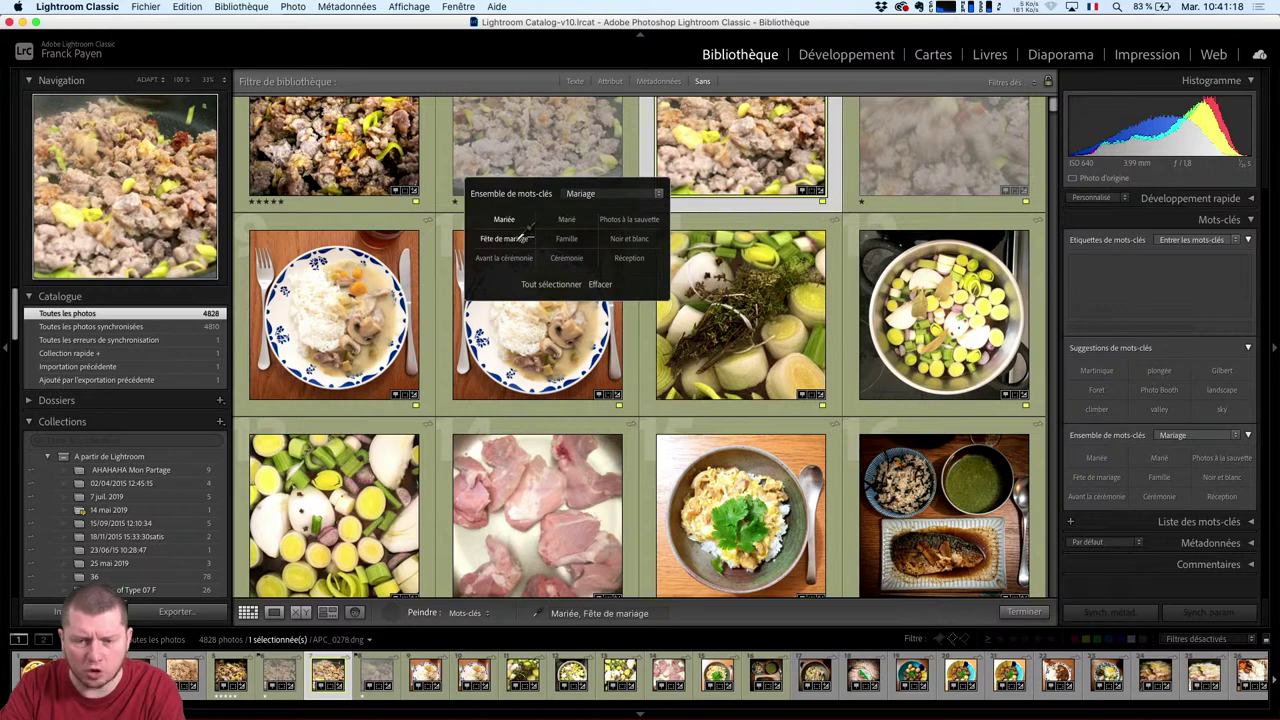
Paint the wedding keywords onto two egg-bowl photos, removing them from the ground-meat photo.
scroll(410, 148, "up", 1)
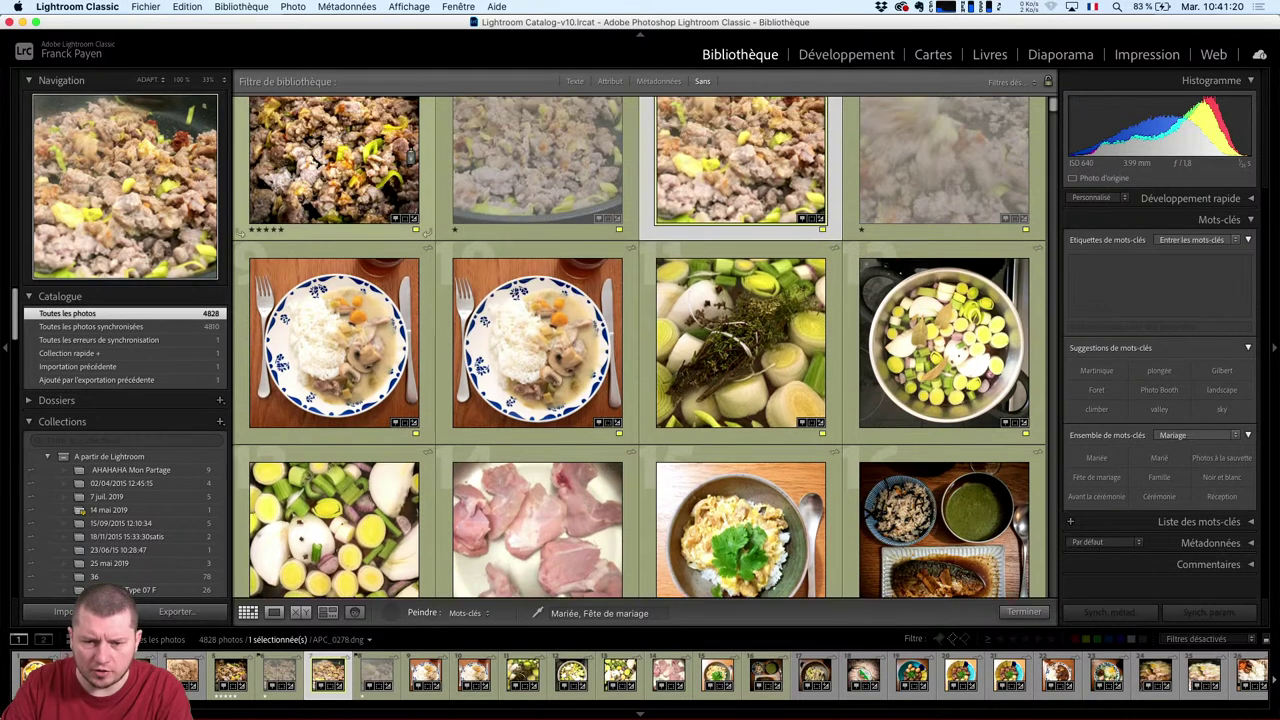
scroll(410, 150, "up", 2)
scroll(440, 200, "up", 2)
scroll(460, 230, "up", 2)
scroll(483, 262, "up", 2)
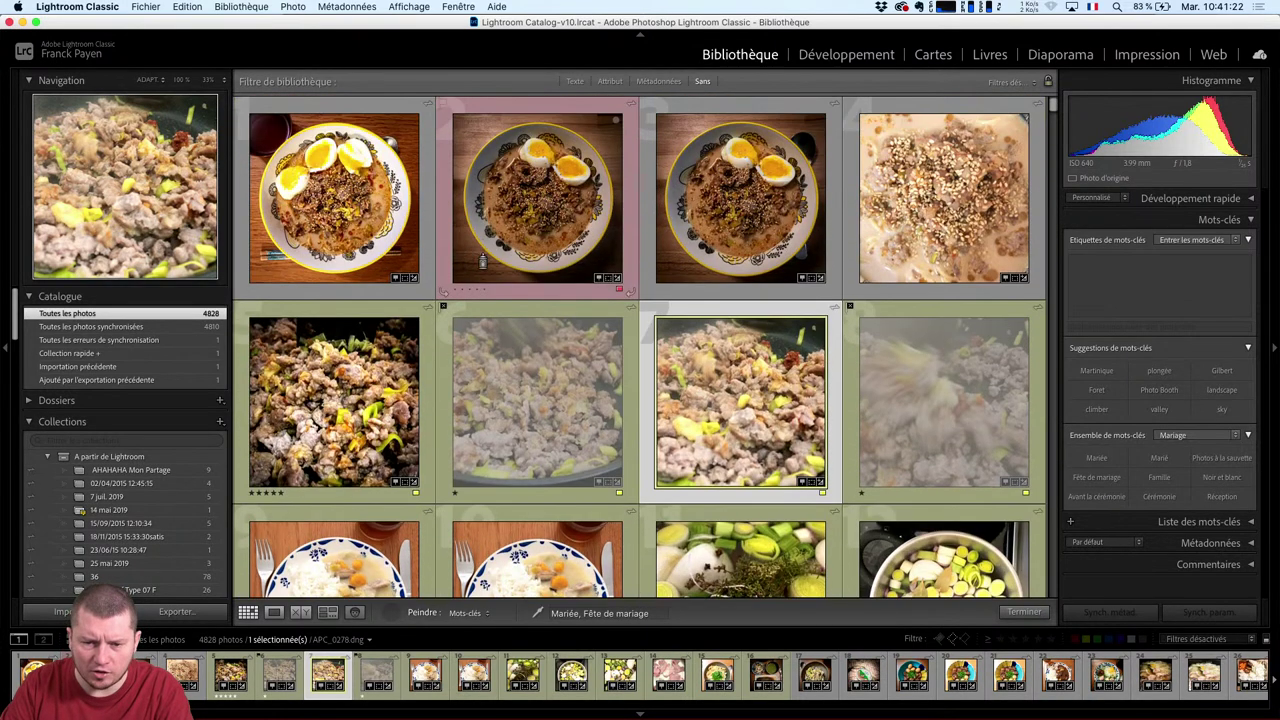
left_click(580, 190)
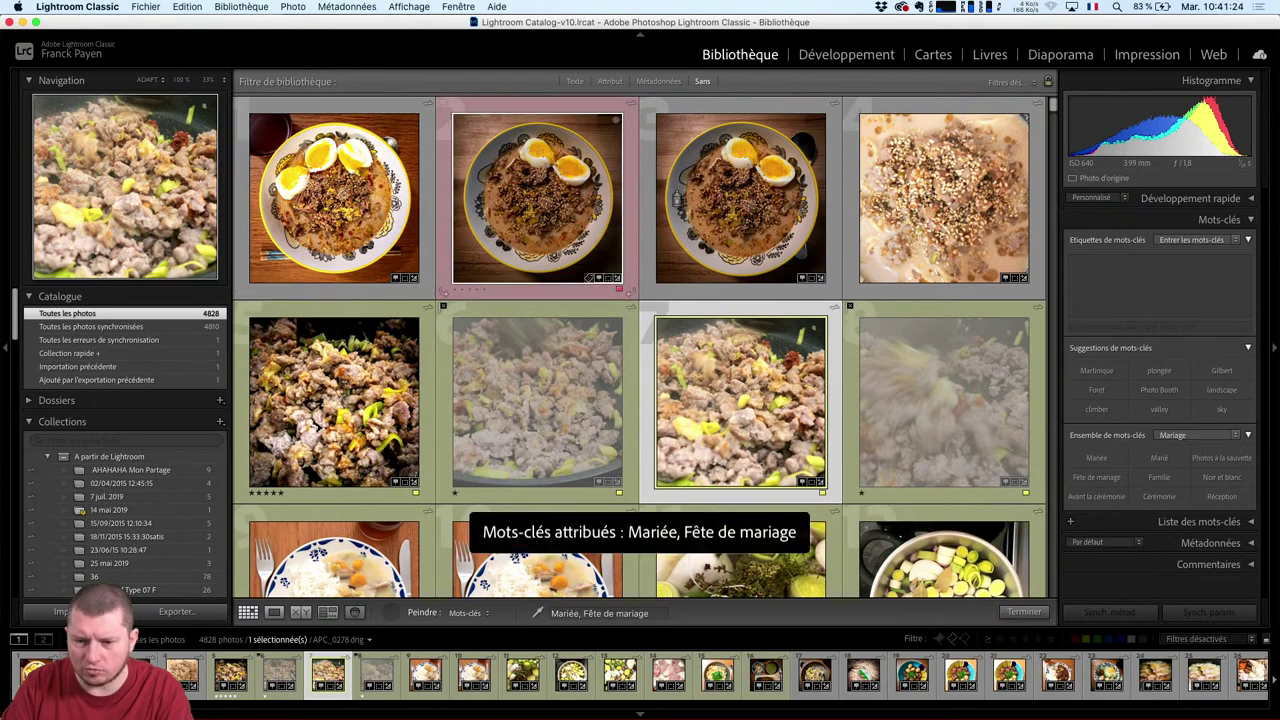
left_click(793, 202)
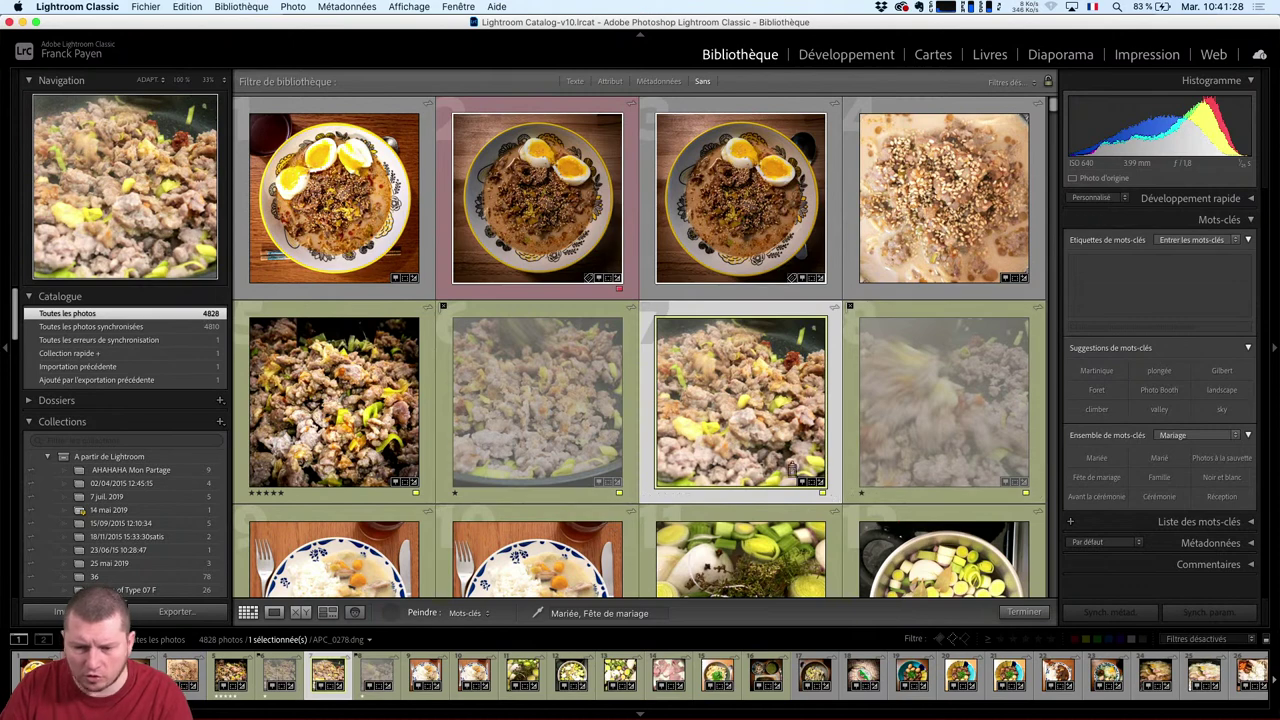
left_click(363, 402)
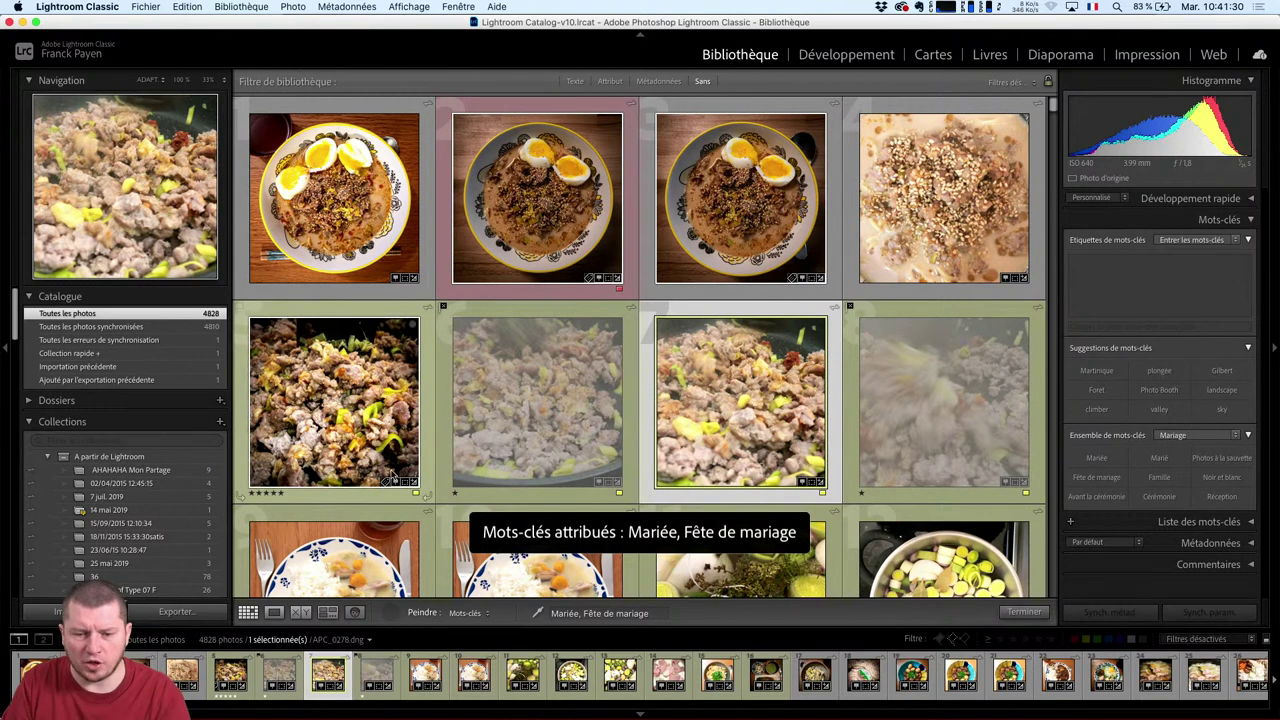
left_click(351, 352, "shift")
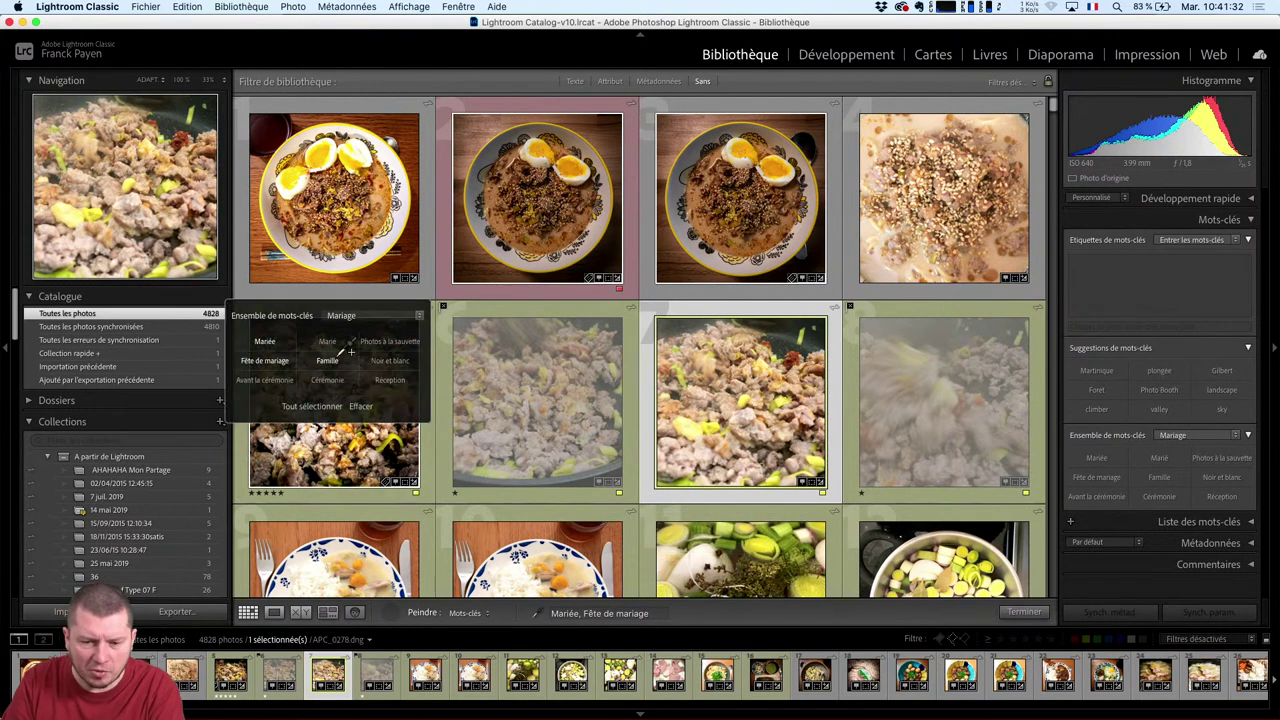
left_click(350, 400)
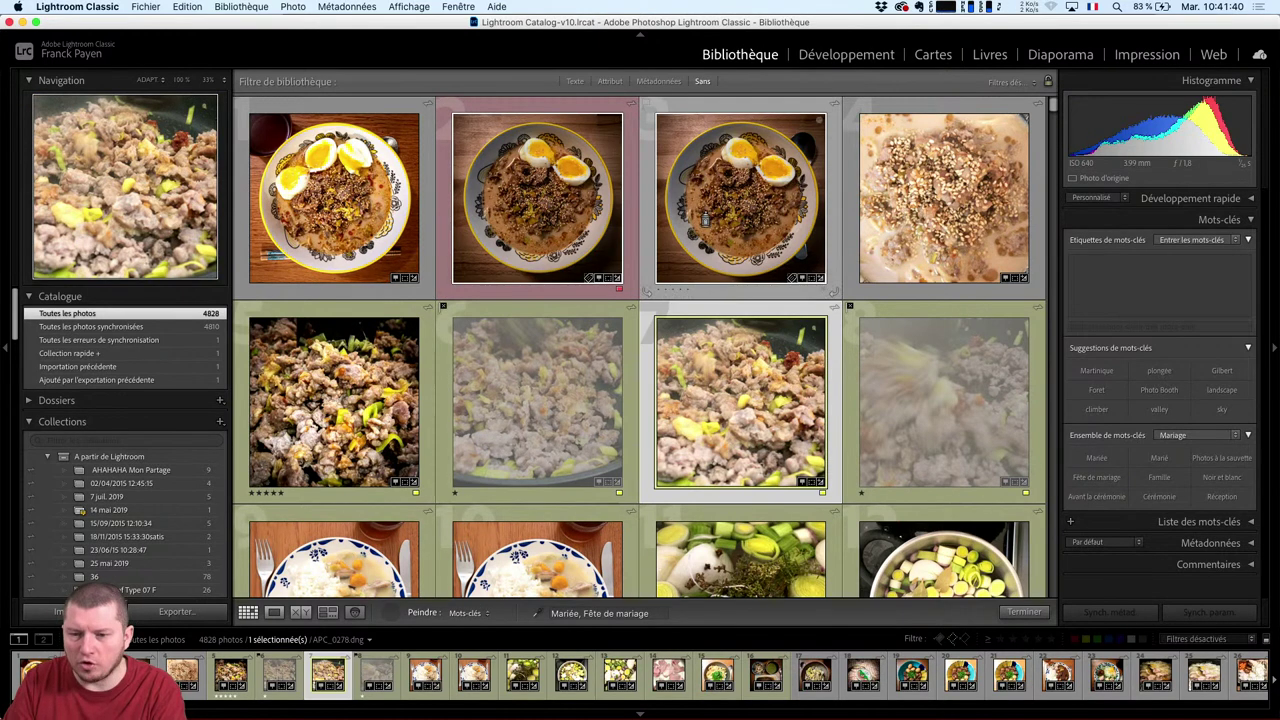
Paint Fête de mariage with Marié, then with Famille, onto more food photos.
key("shift")
key("shift")
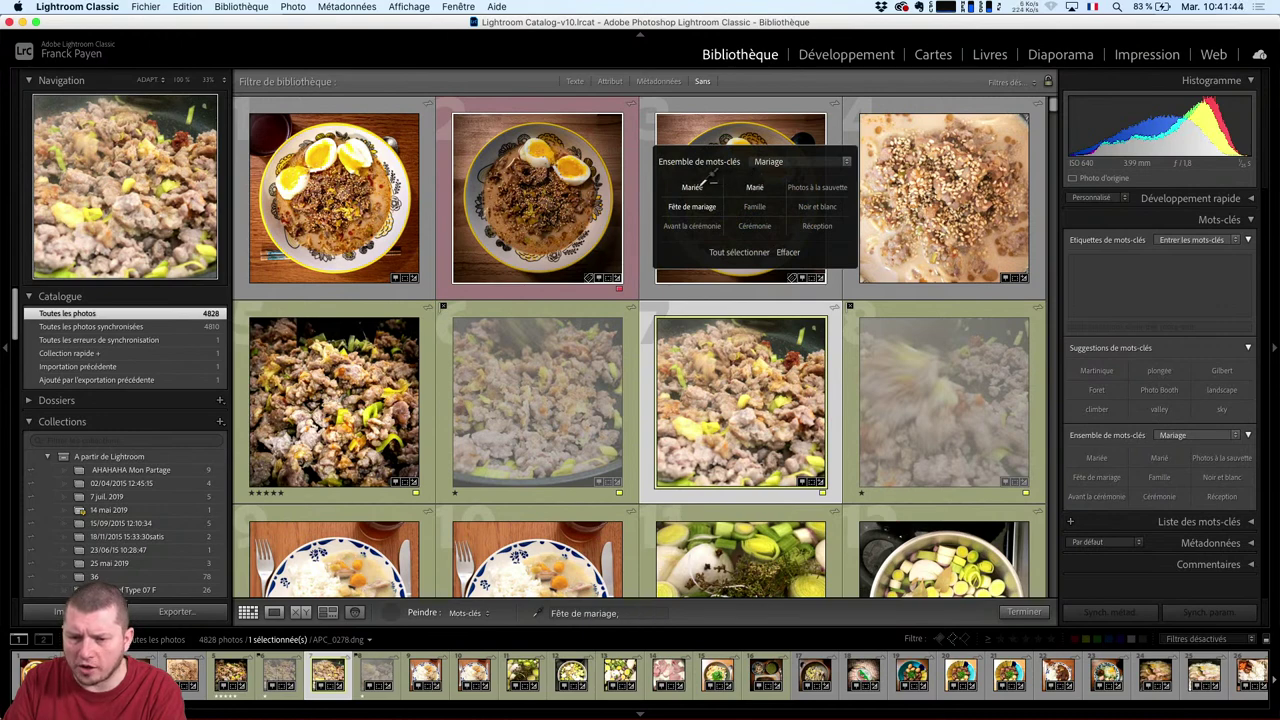
left_click(727, 189)
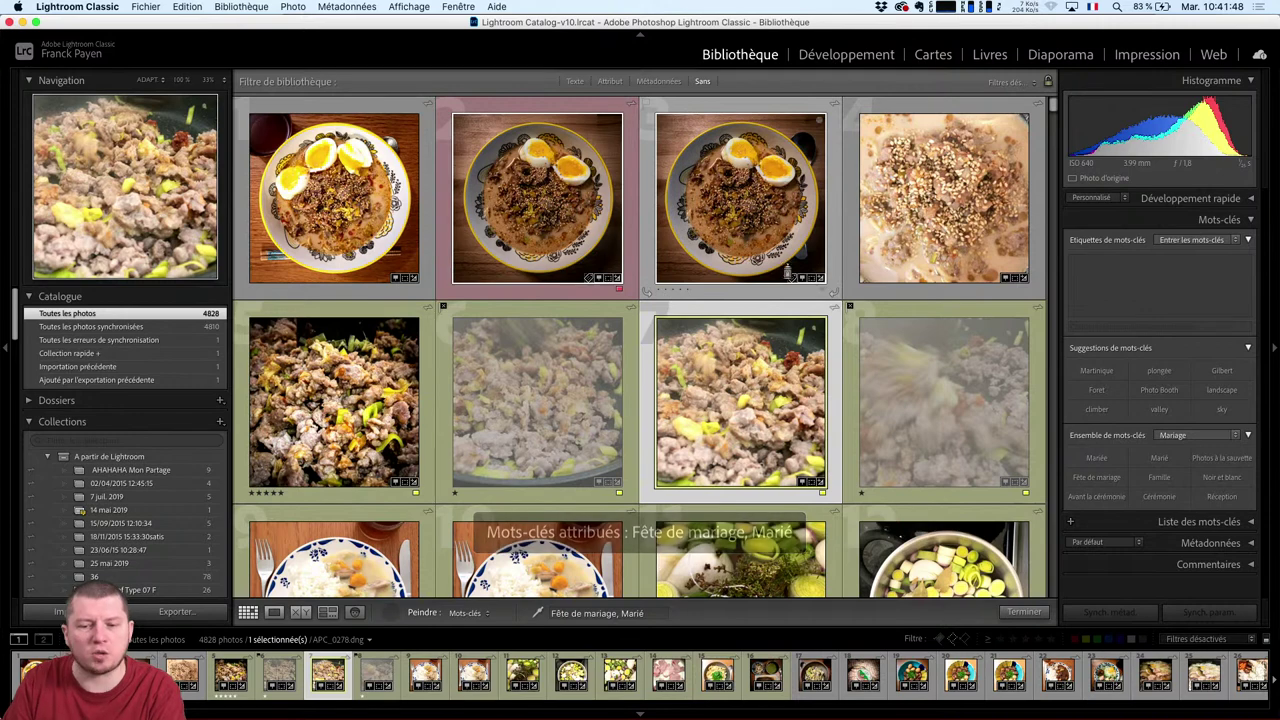
left_click(358, 184)
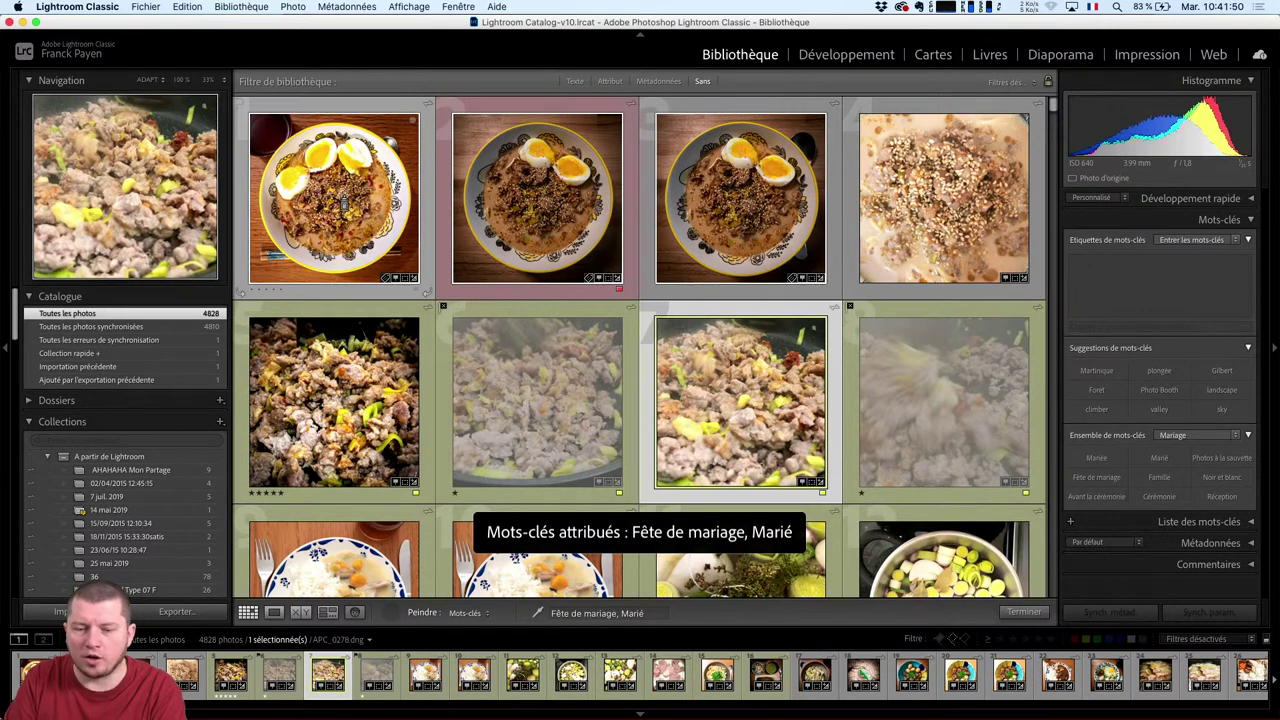
left_click(340, 148, "shift")
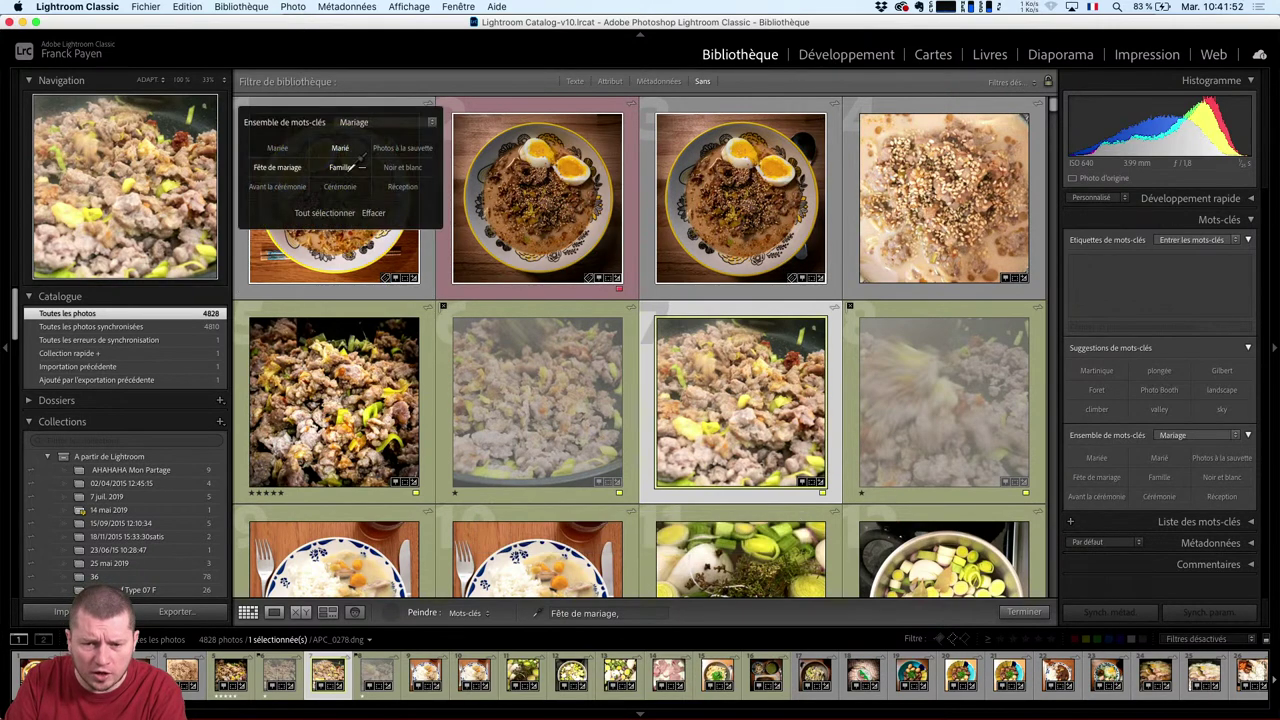
left_click(340, 167)
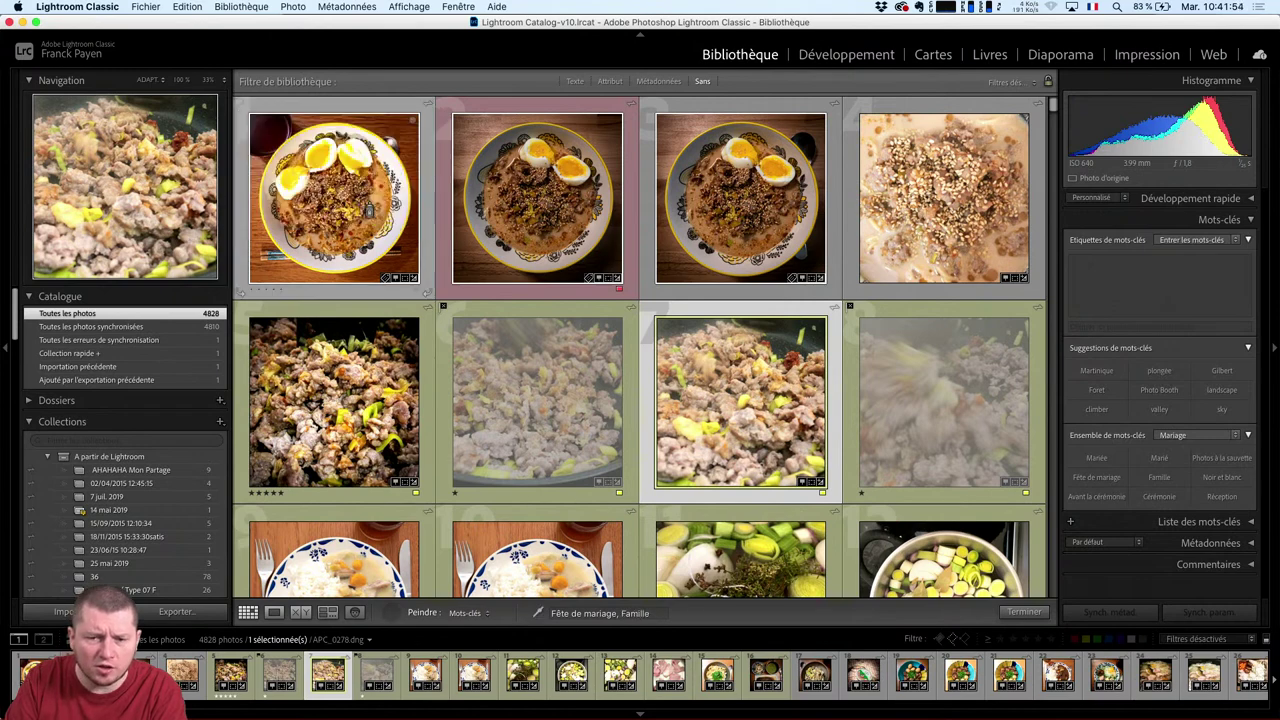
left_click(348, 204)
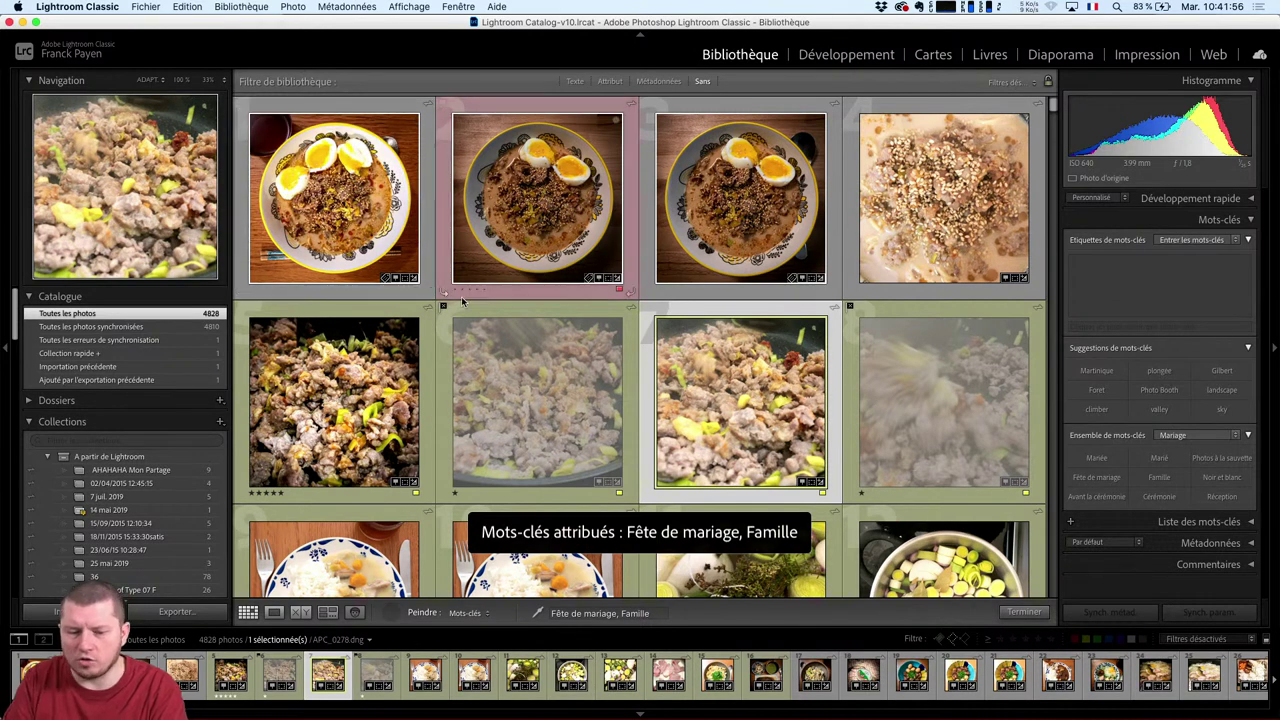
Tag the leeks photo with the three wedding keywords, stop painting, and bring up cloud Lightroom.
scroll(540, 300, "down", 3)
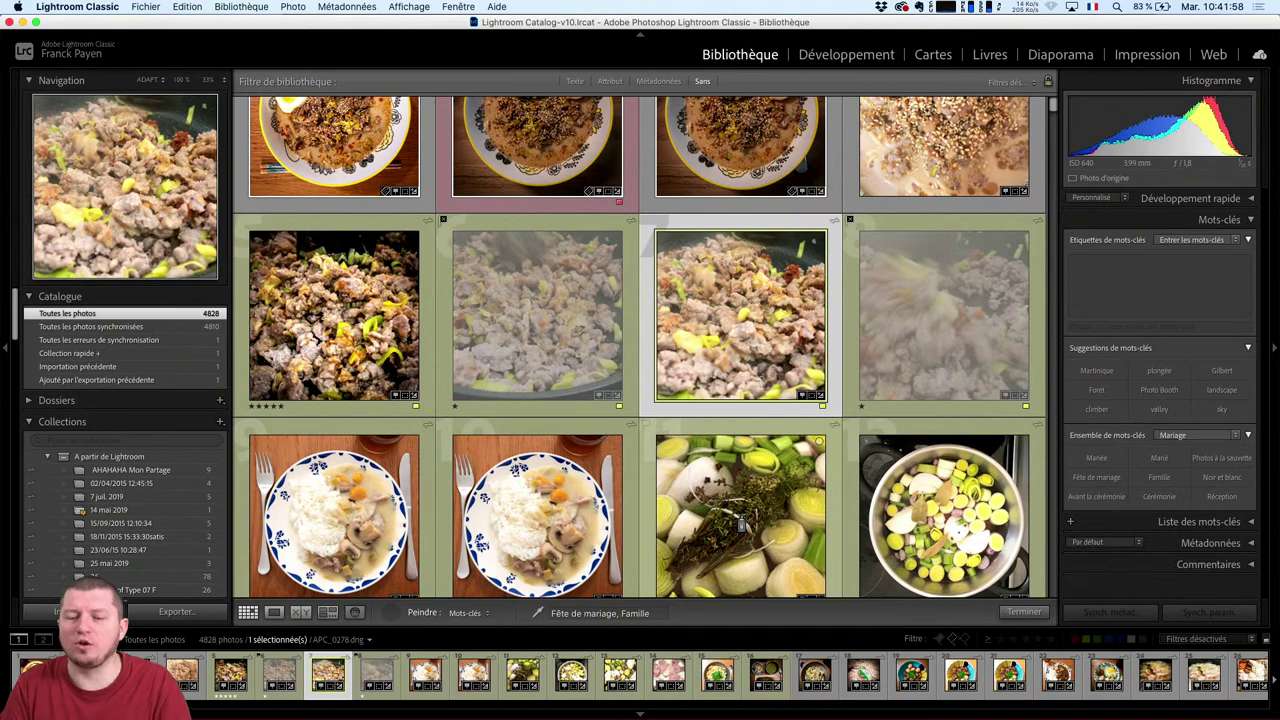
scroll(742, 521, "down", 2)
key("shift")
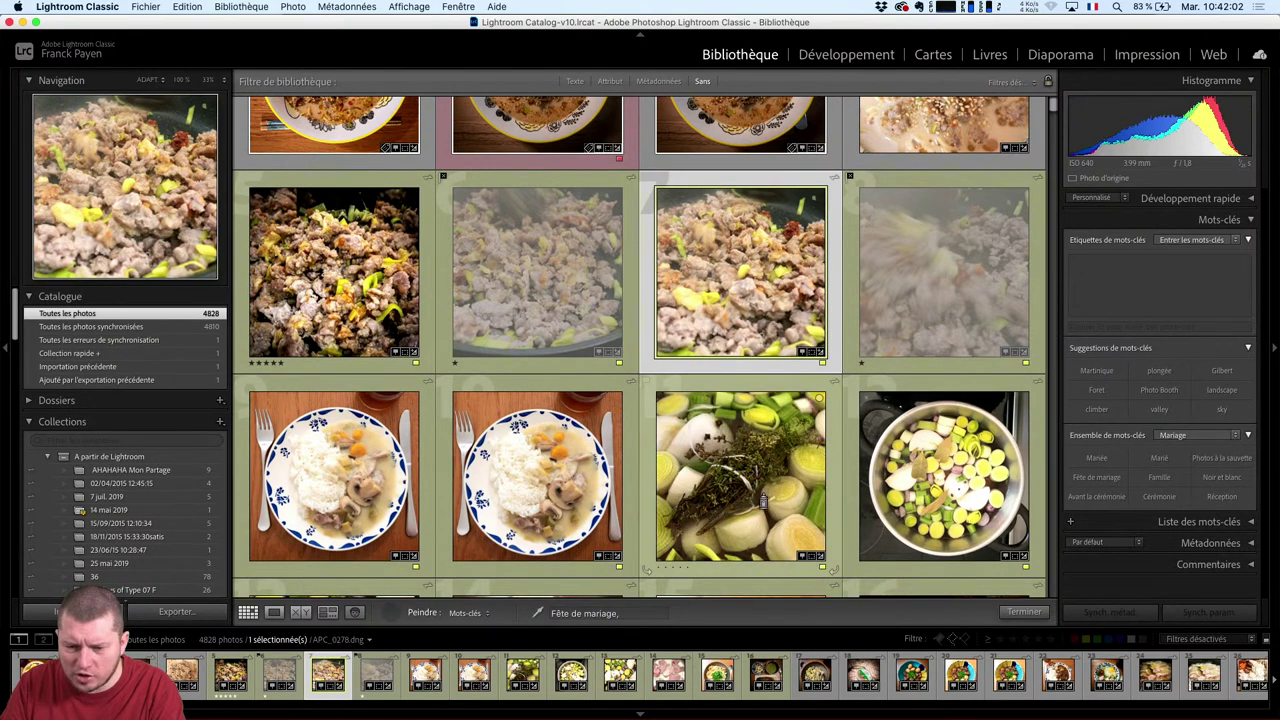
left_click(757, 464)
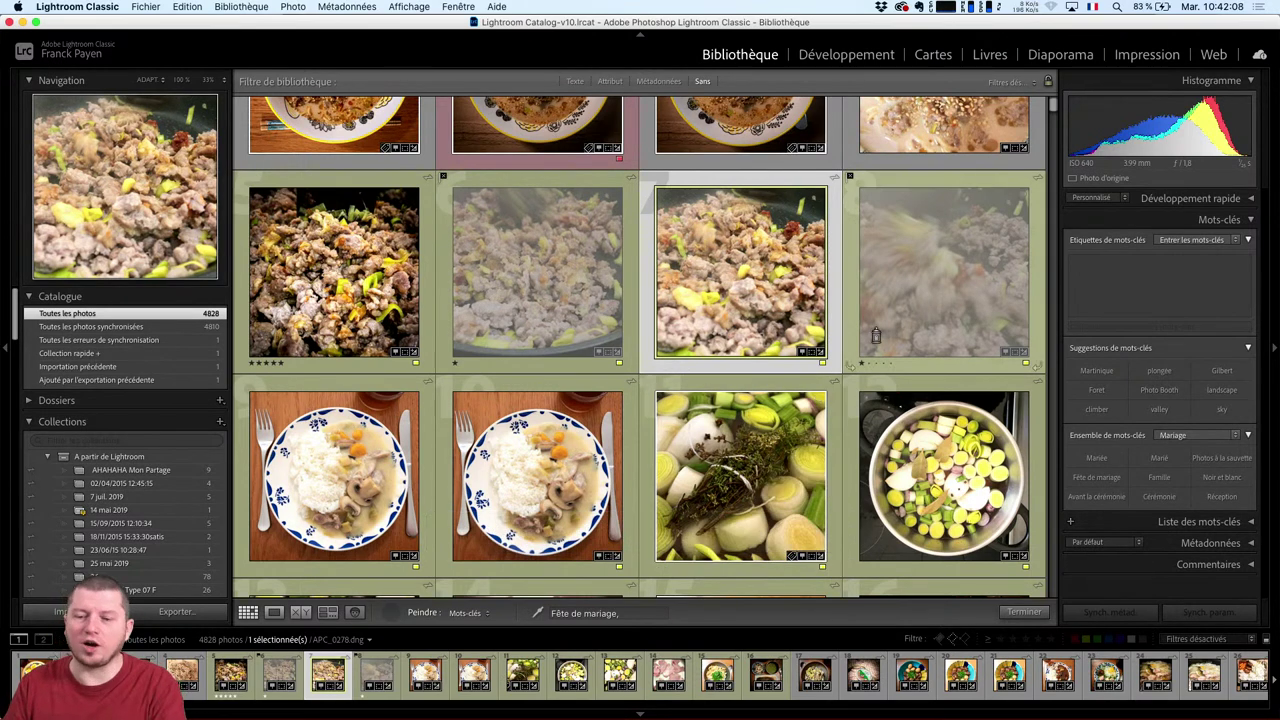
scroll(760, 420, "down", 3)
scroll(765, 380, "down", 2)
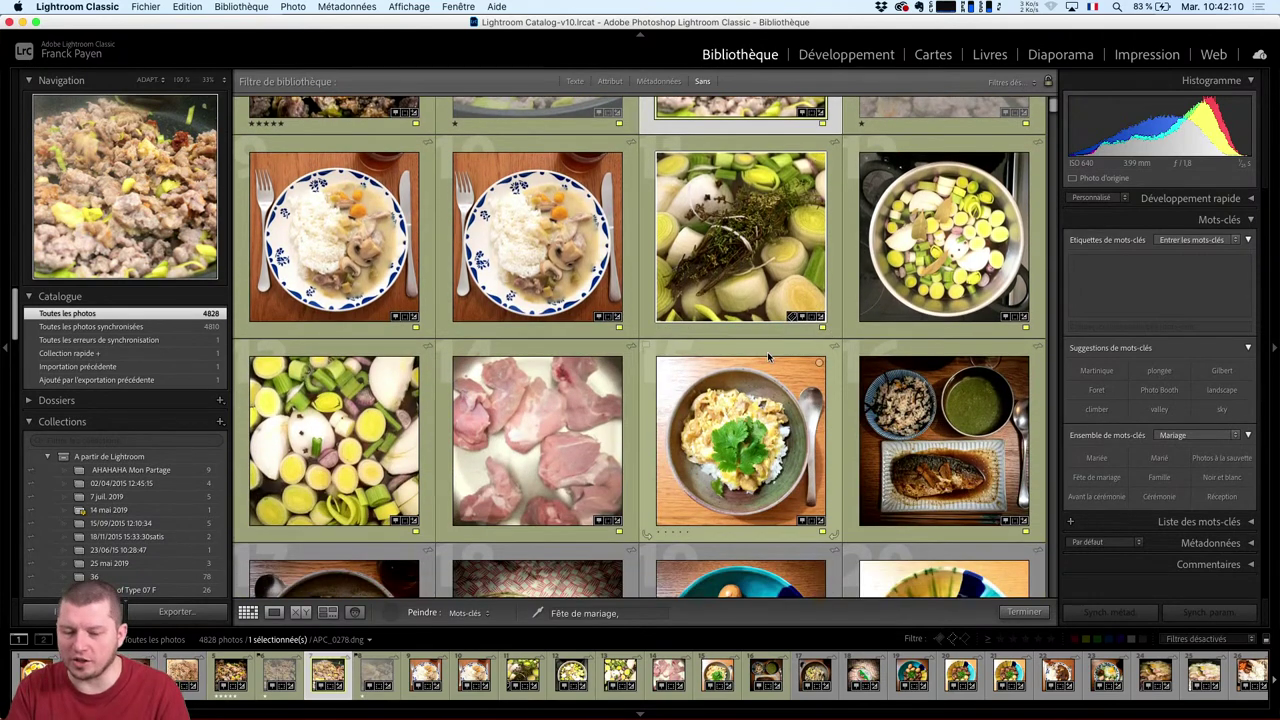
left_click(390, 612)
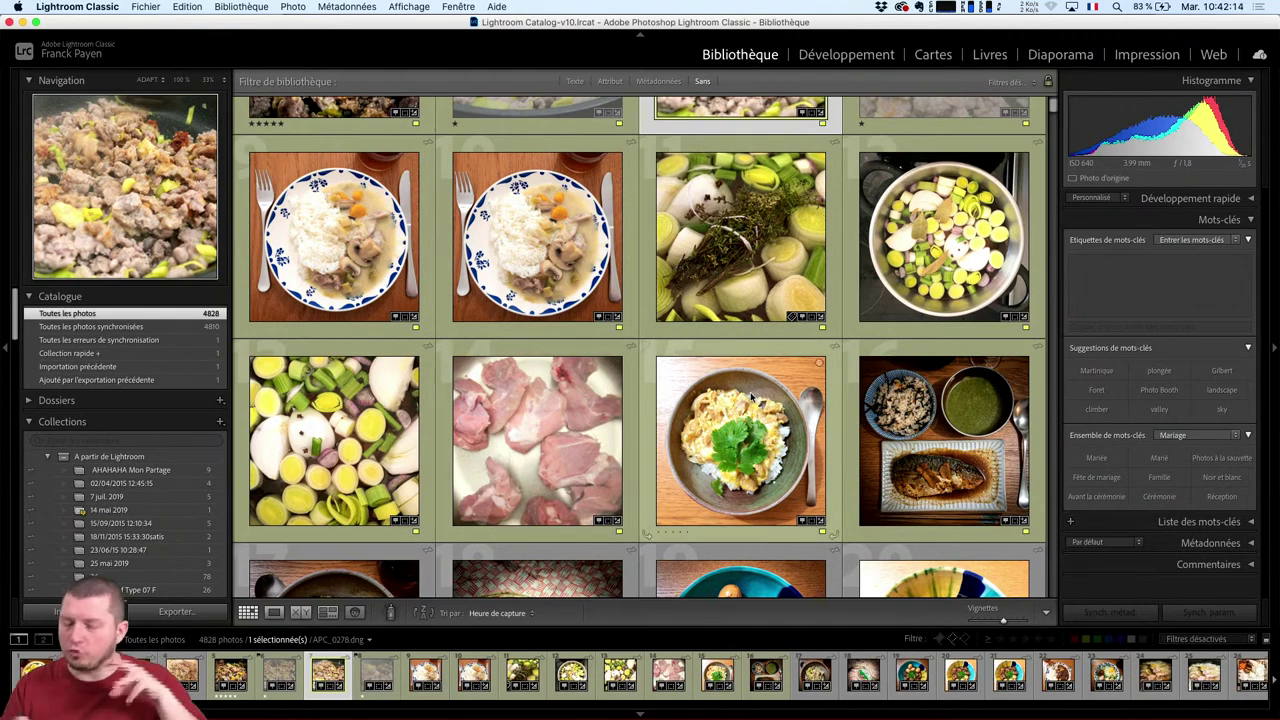
mouse_move(334, 237)
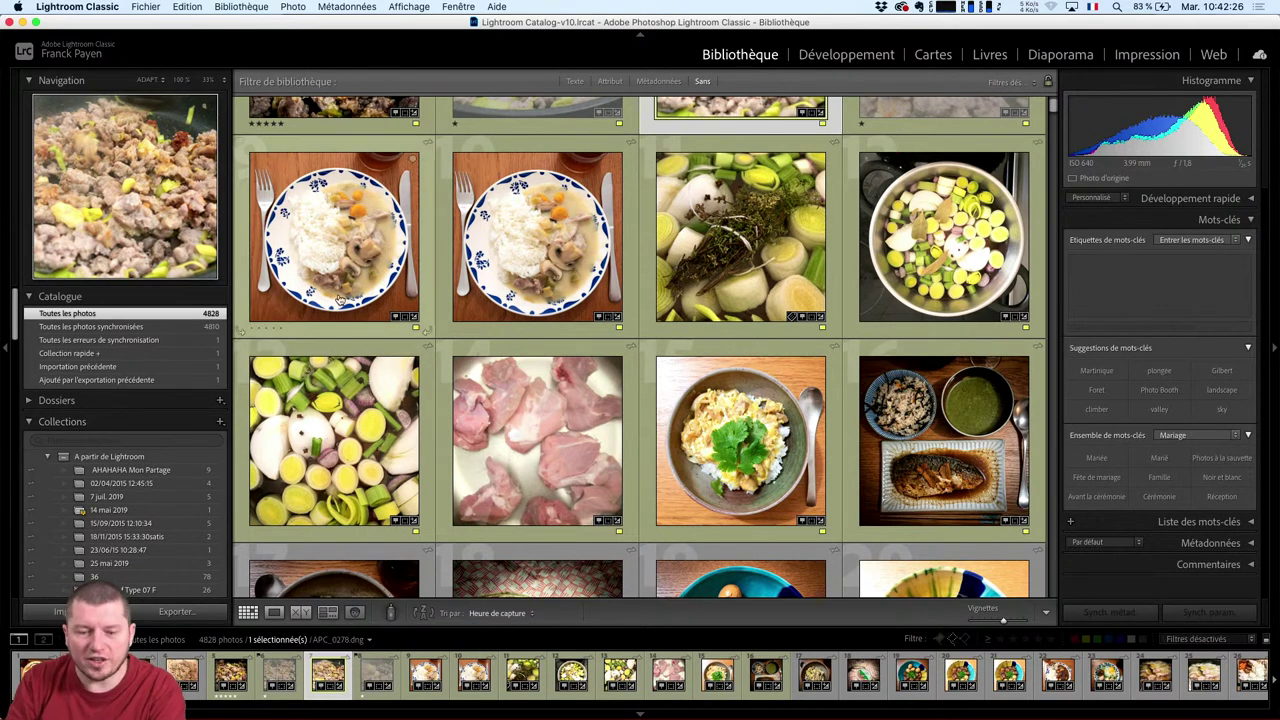
key("super+Tab")
key("super+Tab")
Browse the AskAPro album and its sub-albums, then show Classic's A partir de Lightroom set.
left_click_drag(483, 33, 668, 33)
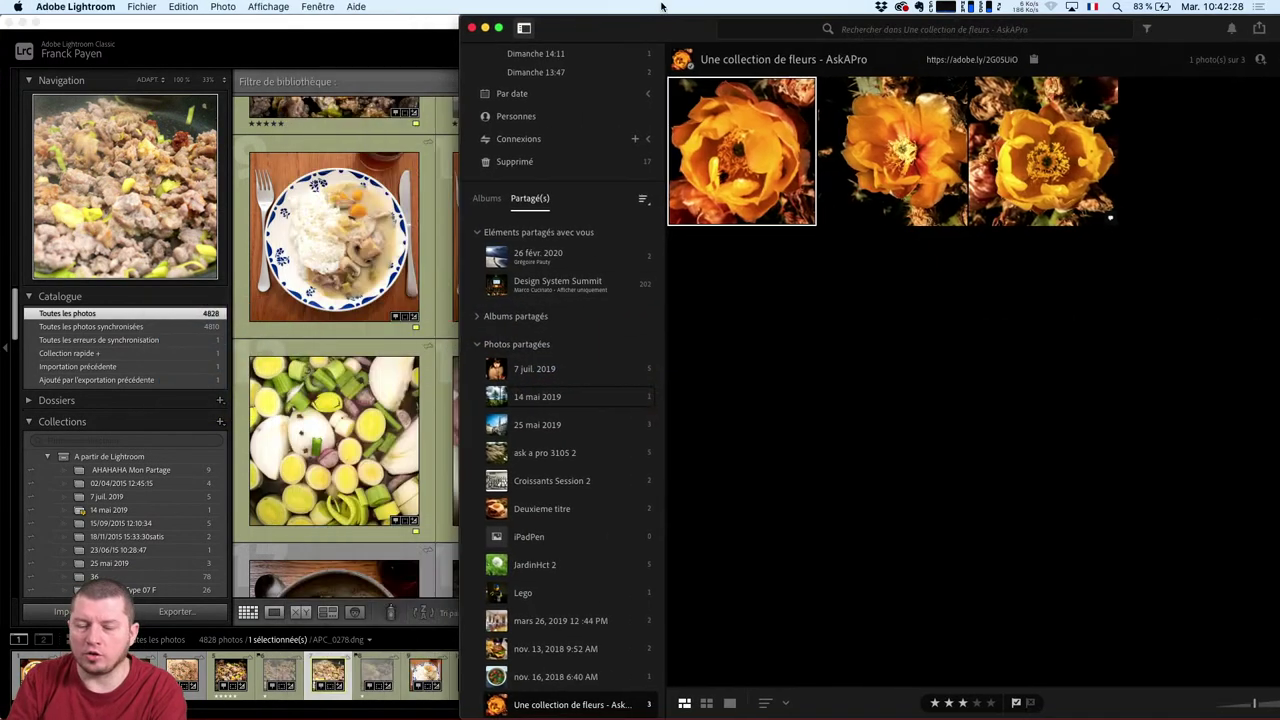
left_click(493, 198)
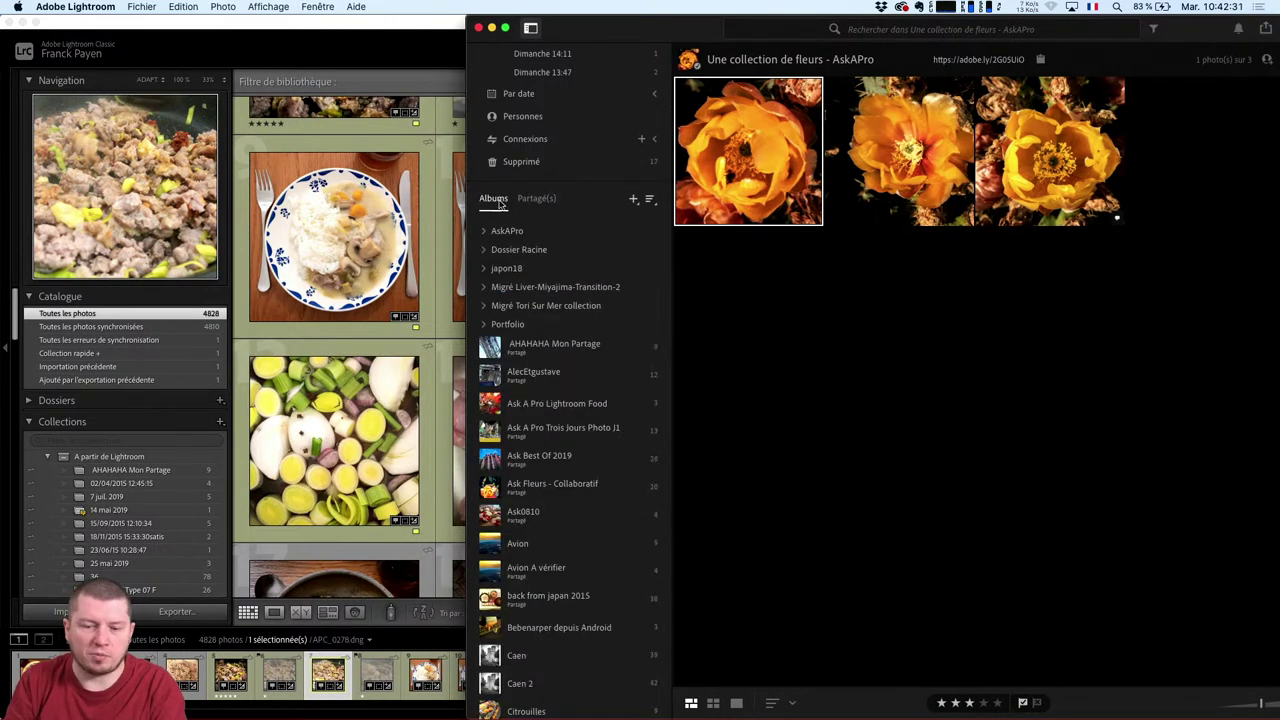
scroll(516, 270, "up", 1)
left_click(512, 251)
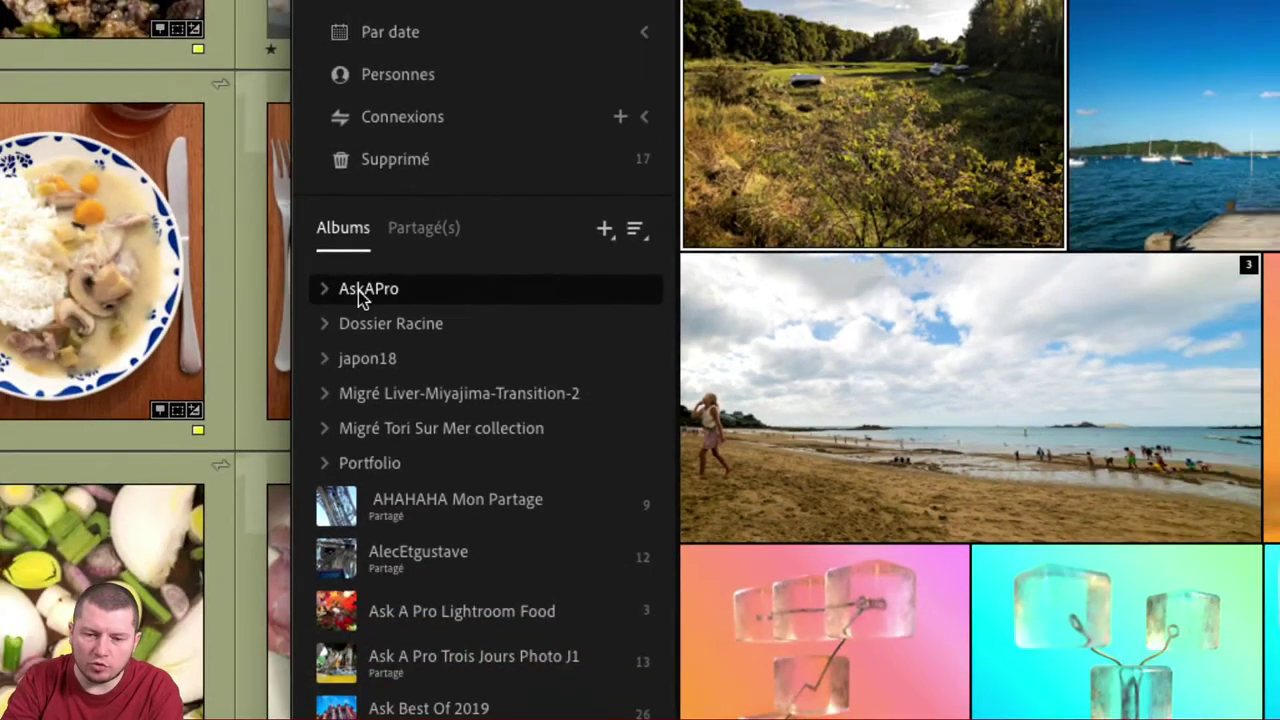
left_click(330, 288)
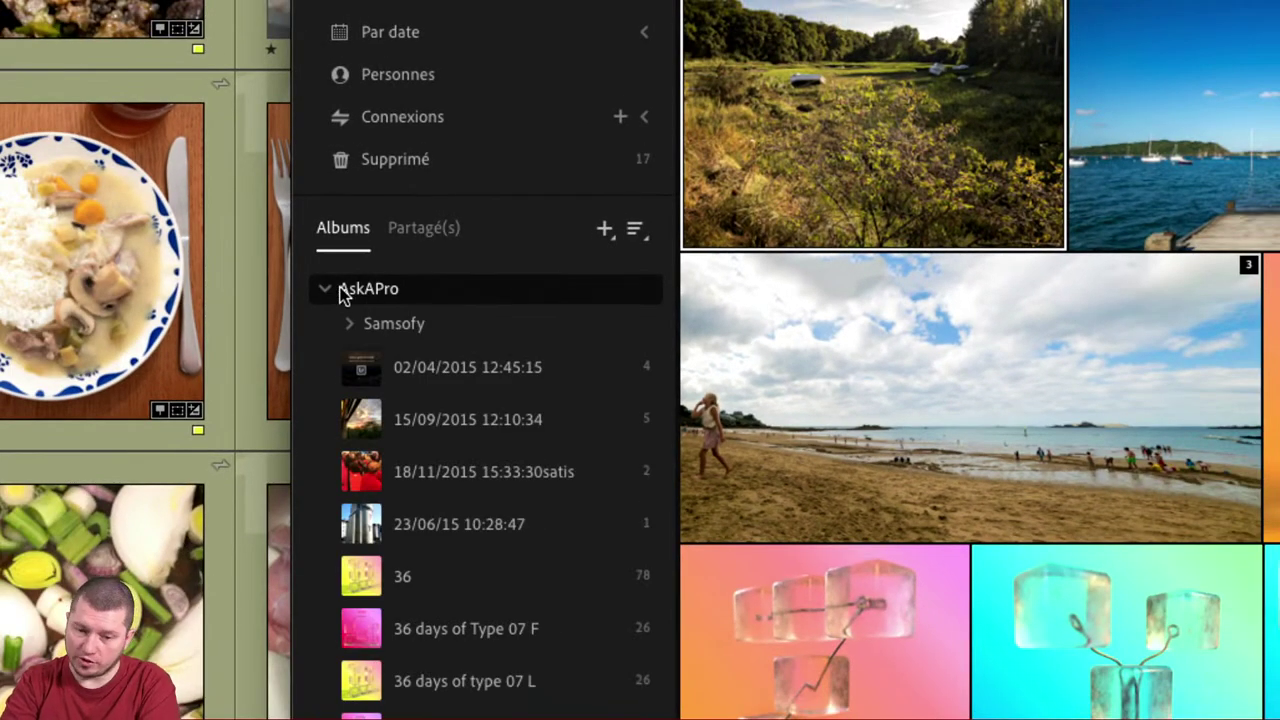
scroll(434, 449, "down", 5)
scroll(434, 449, "down", 2)
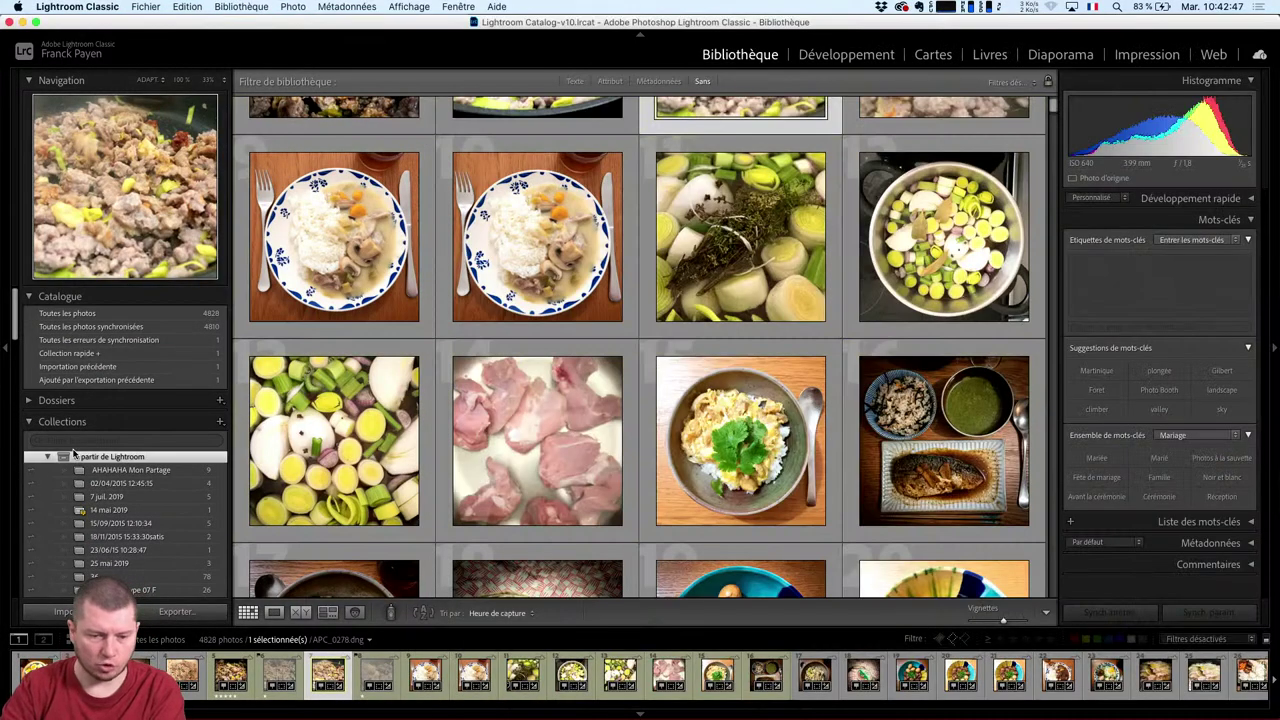
left_click(74, 456)
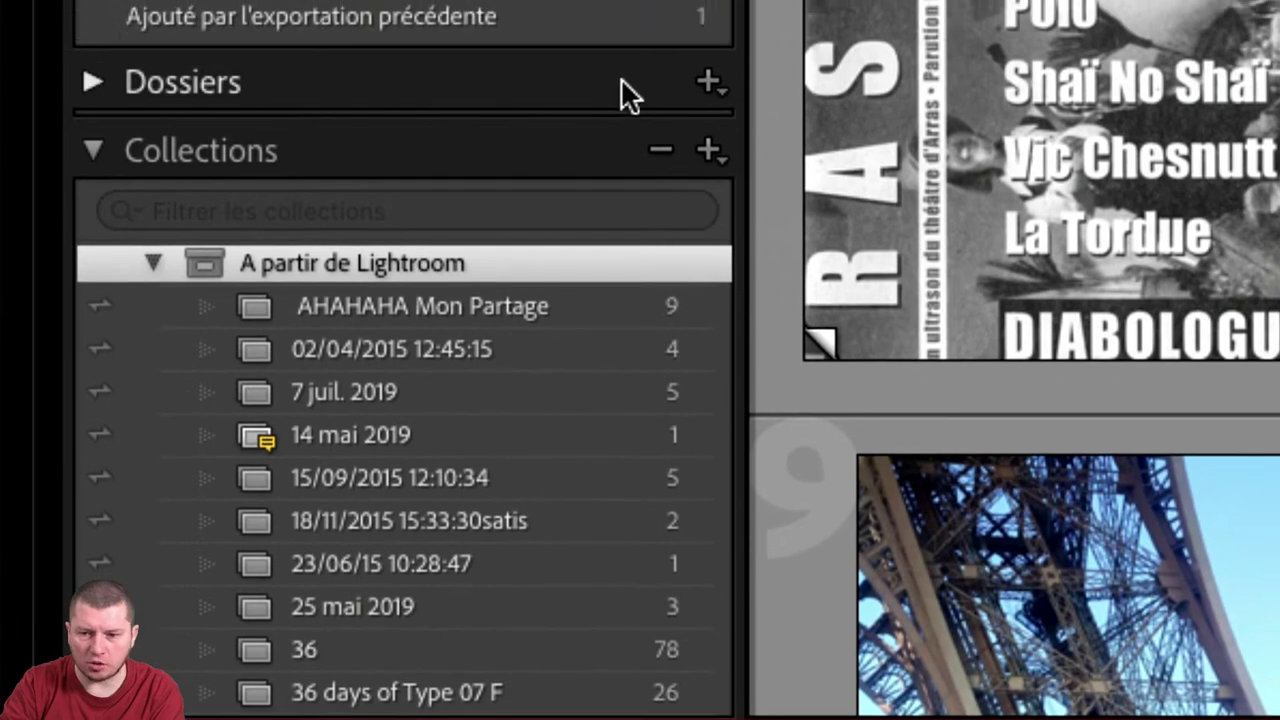
Dismiss the Collections options menu and flip the capture-time sort direction.
left_click(704, 148)
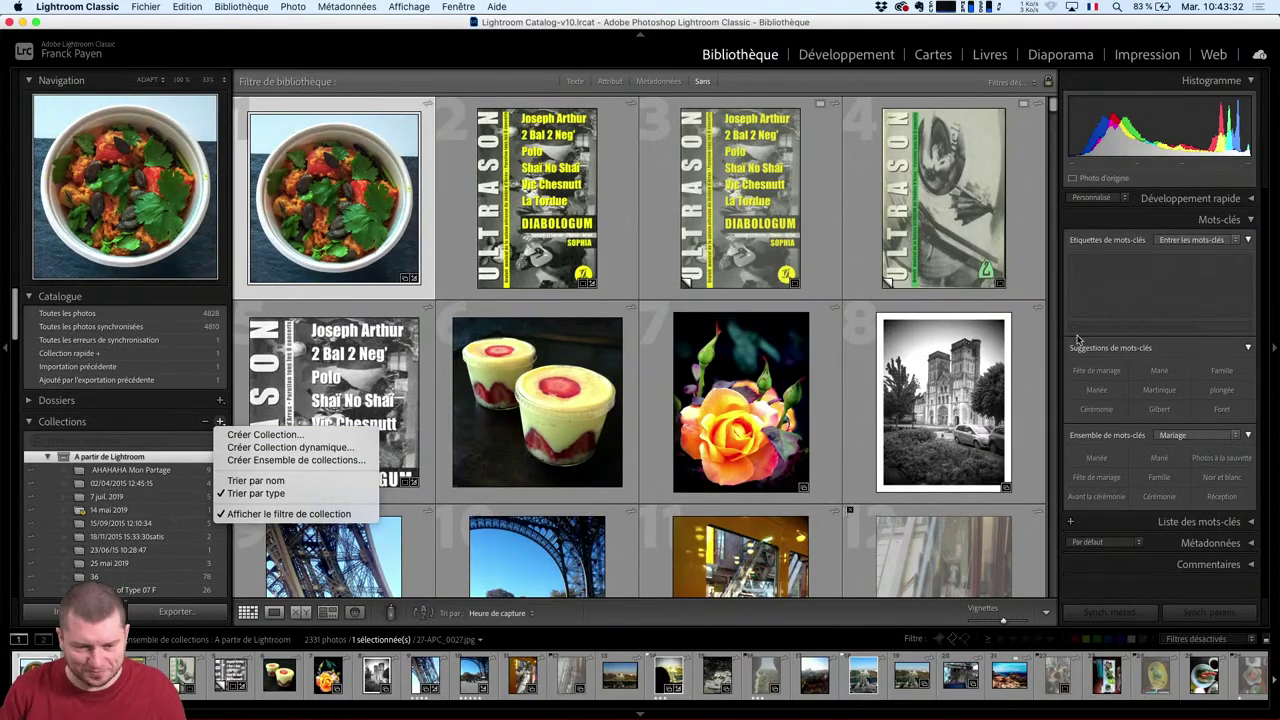
left_click(1051, 103)
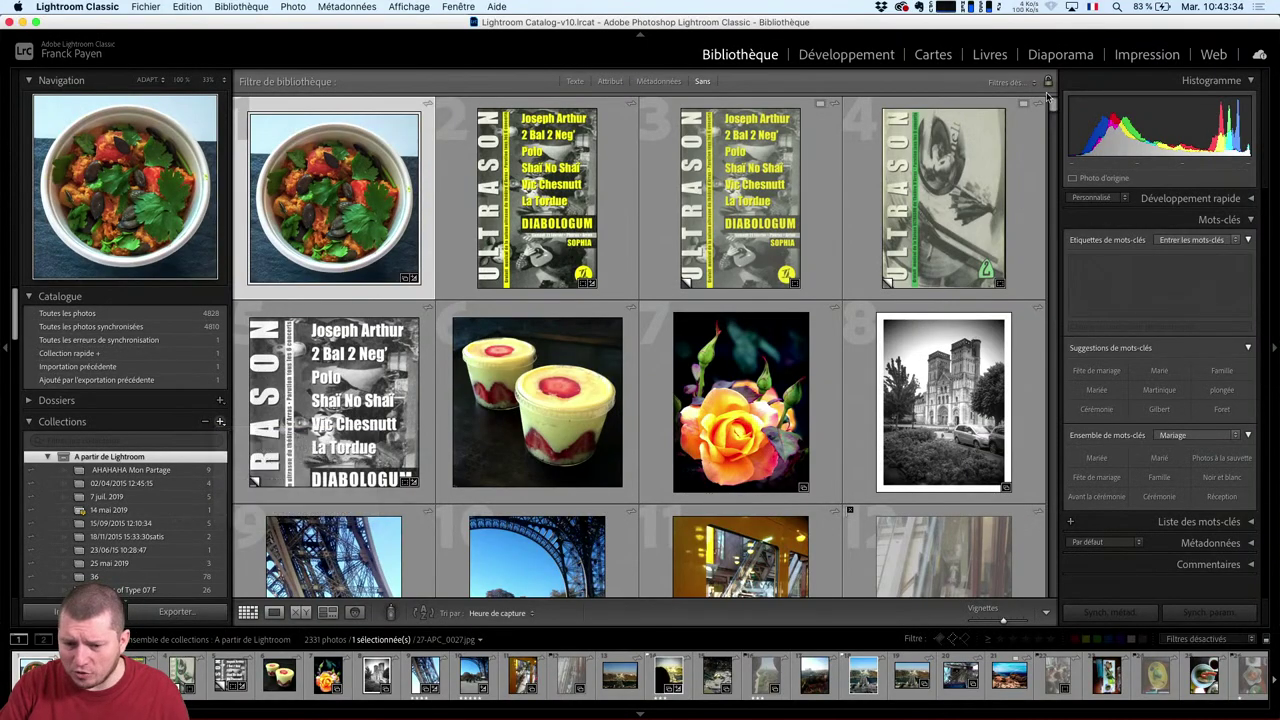
left_click(424, 612)
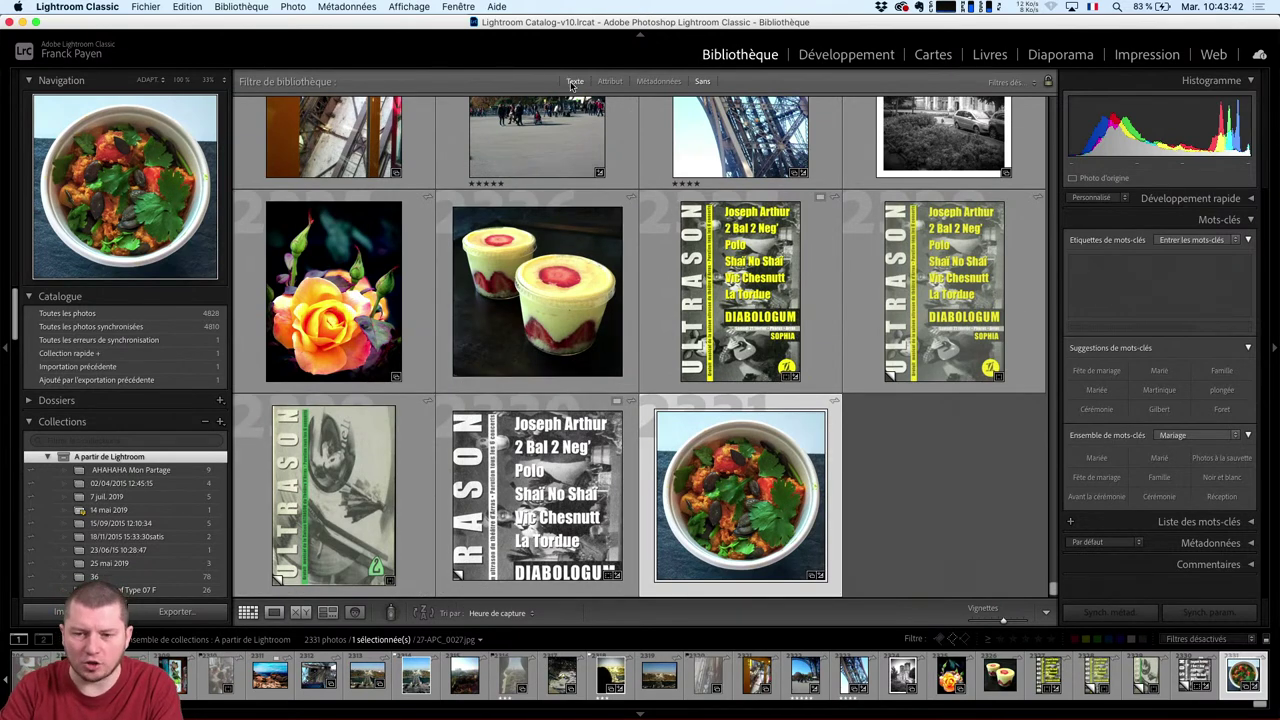
Try Library Filter attribute filters for flag status and edited versus unedited photos.
left_click(610, 81)
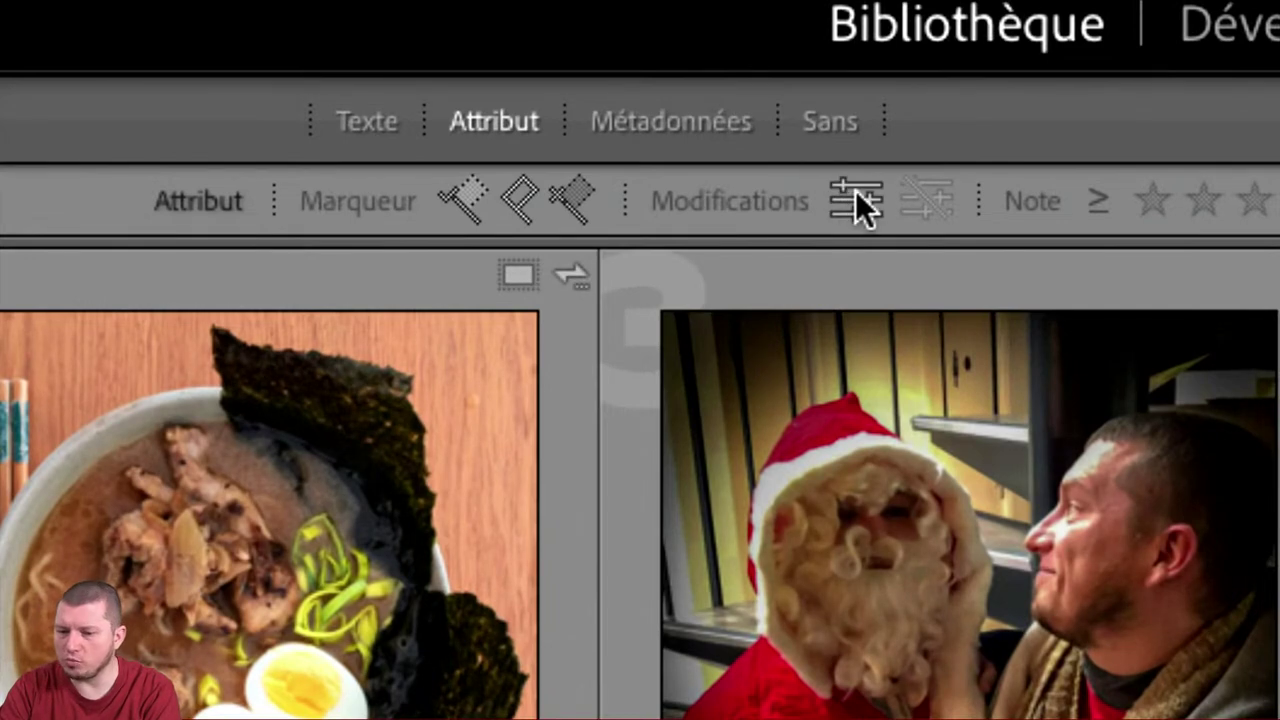
left_click(855, 195)
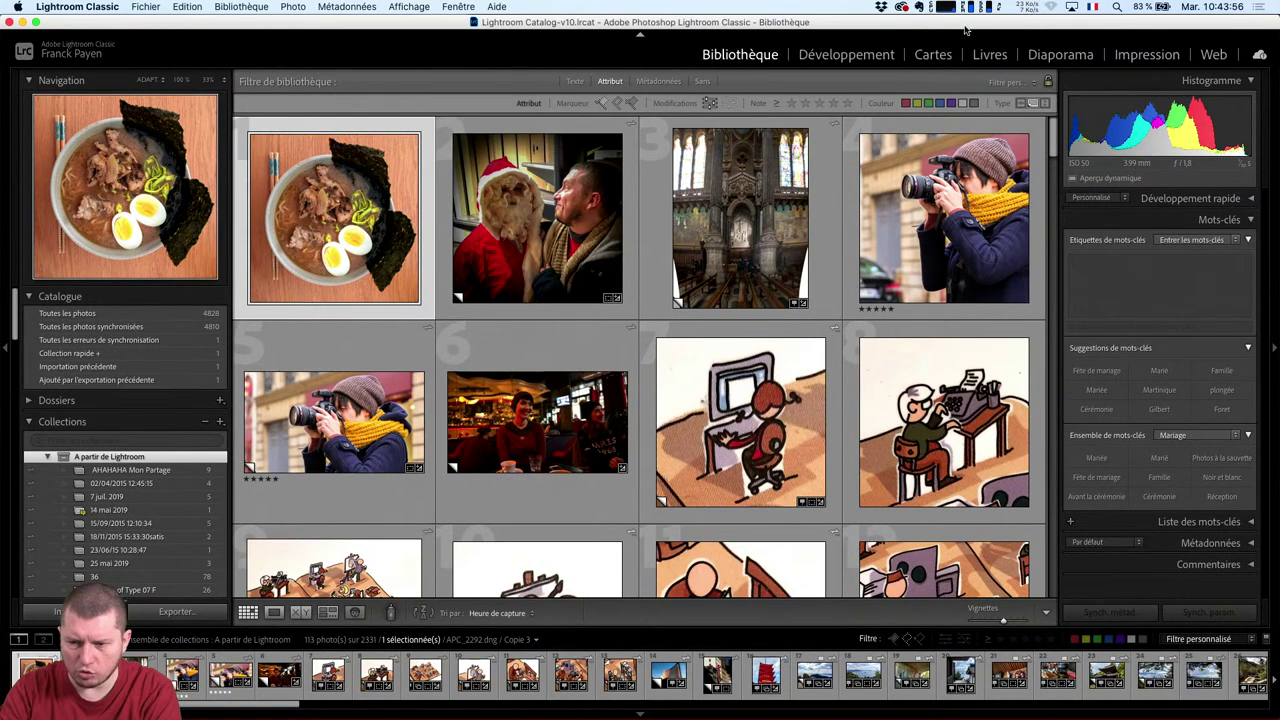
left_click(1040, 104)
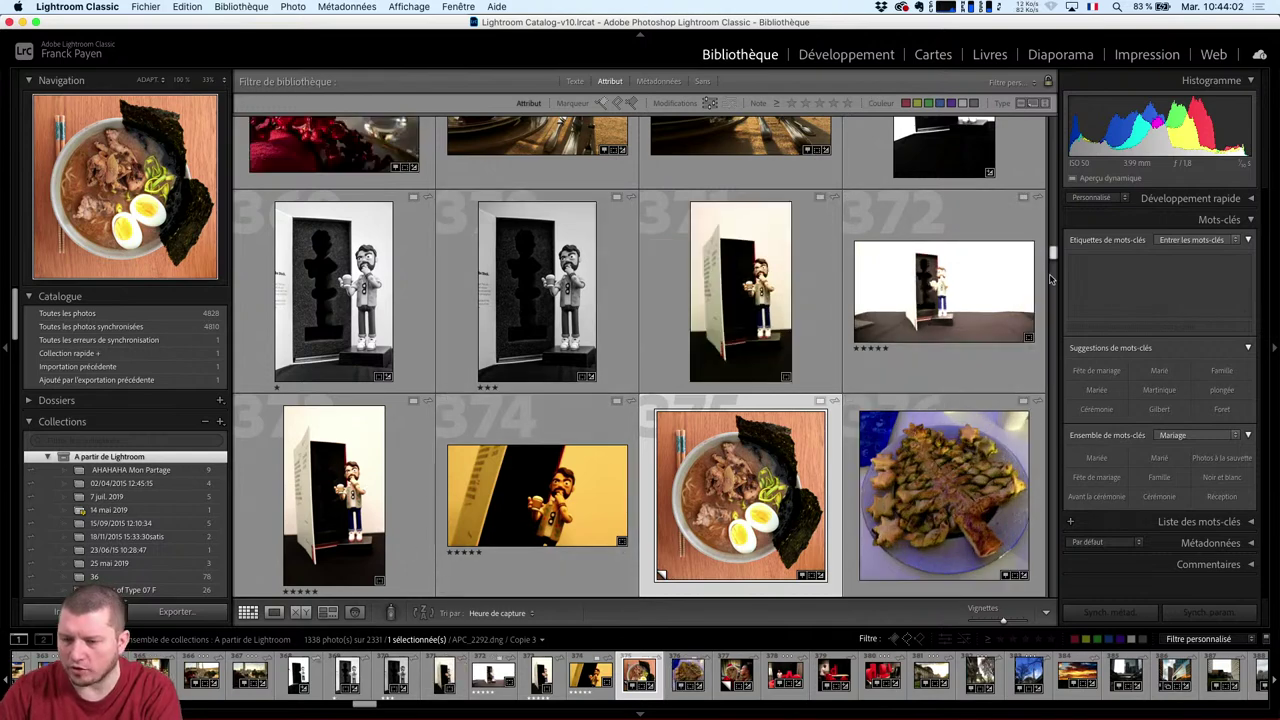
left_click_drag(1051, 256, 1050, 118)
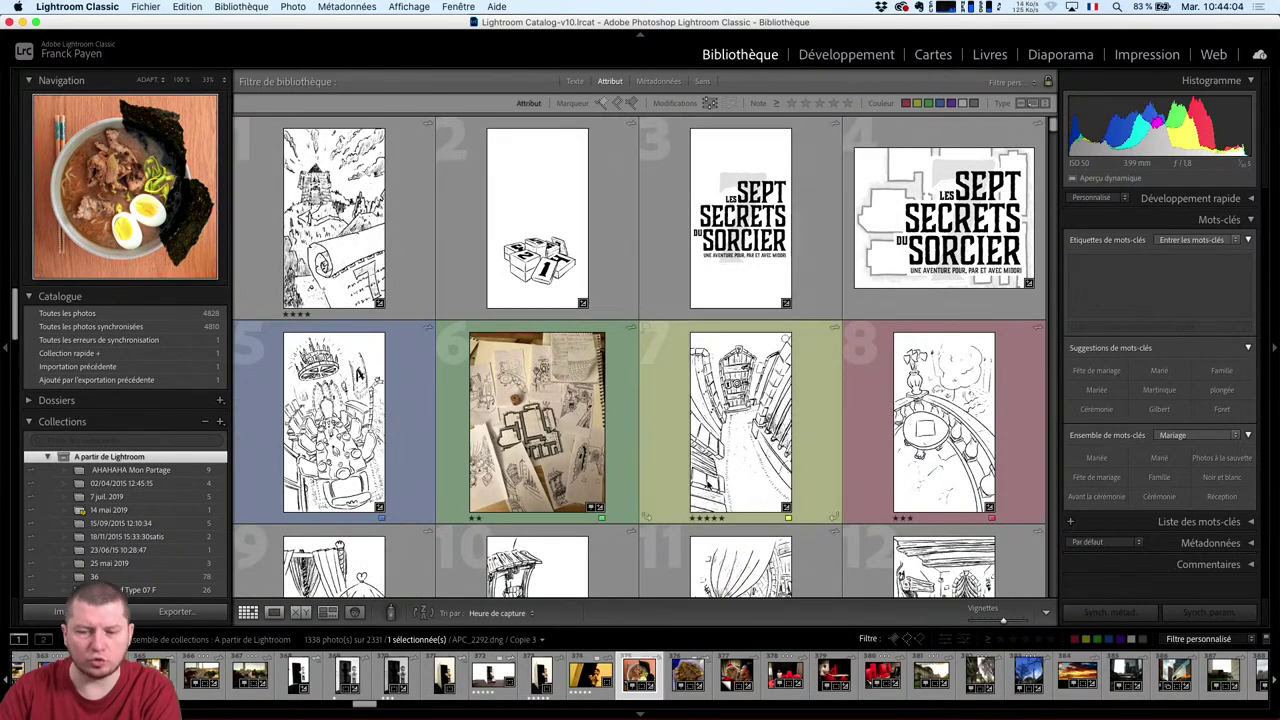
left_click(731, 105)
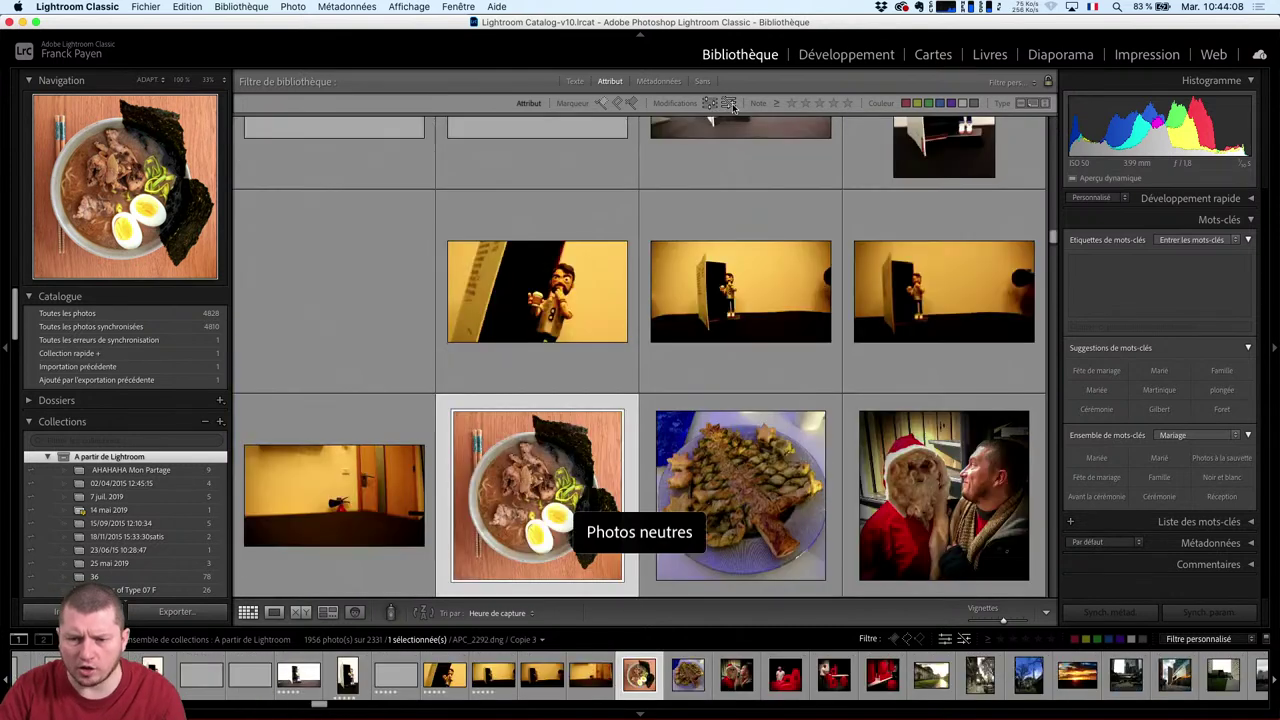
left_click(731, 105)
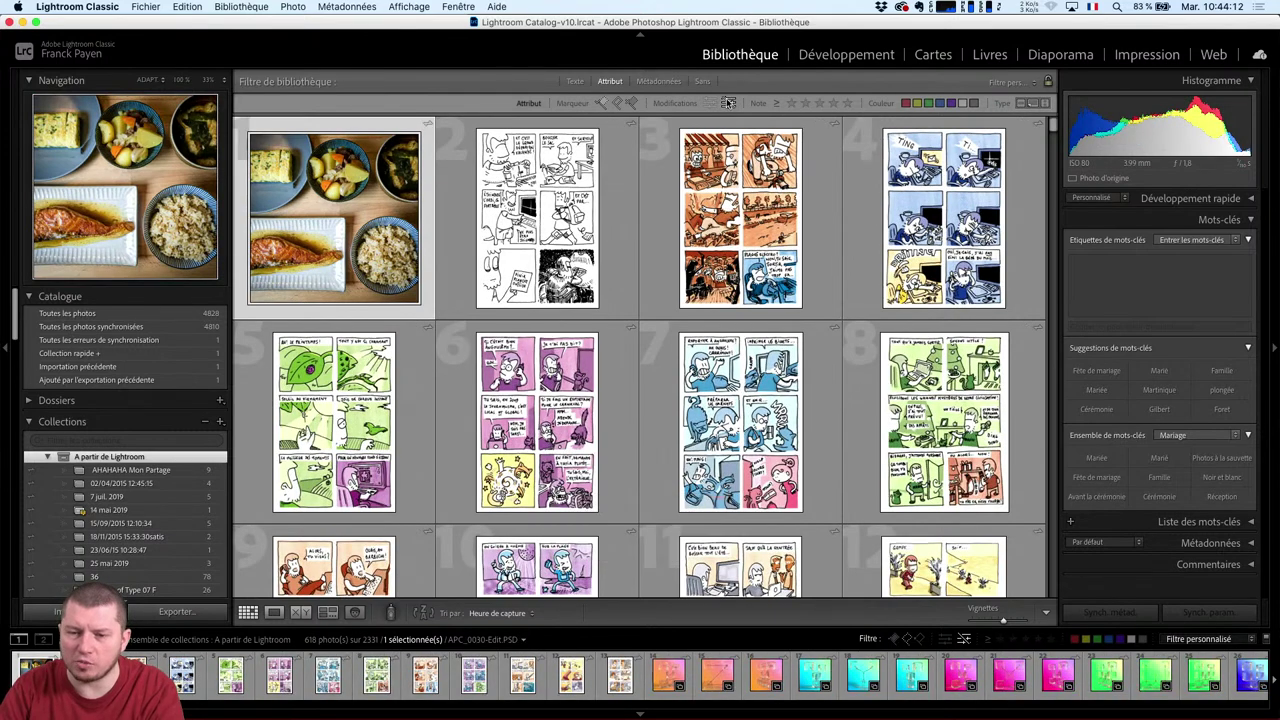
left_click(730, 105)
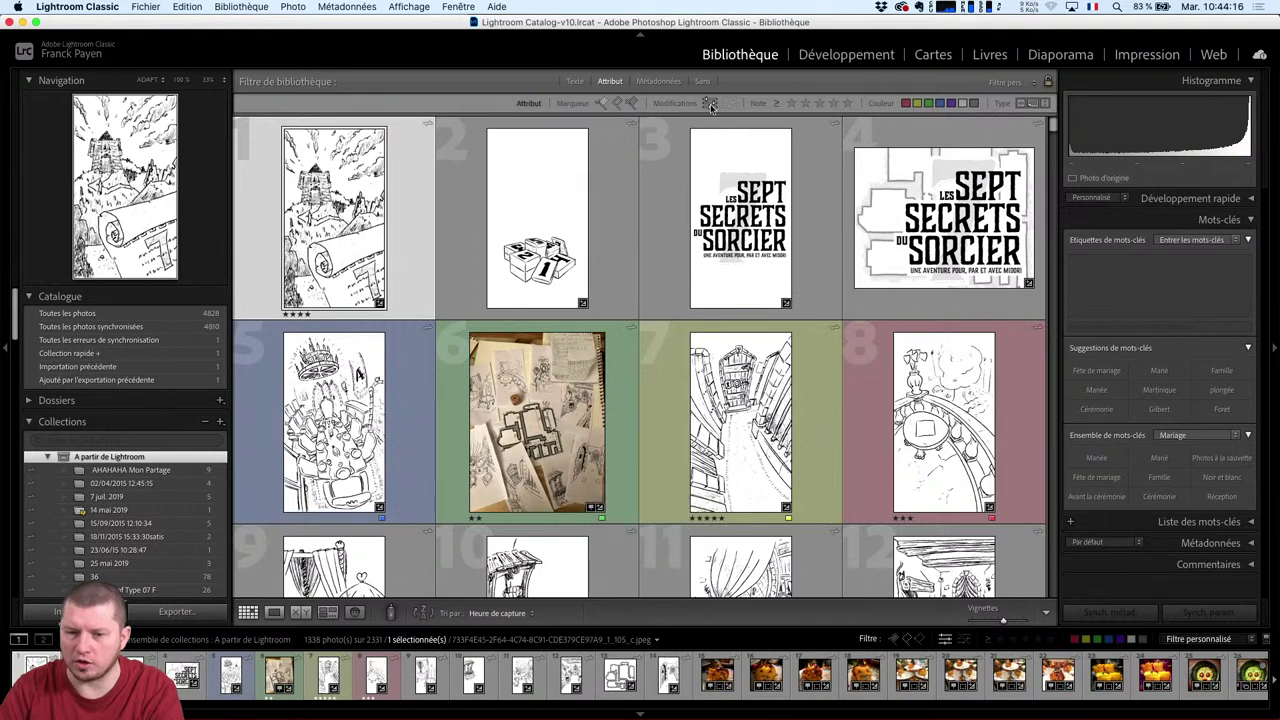
left_click(602, 104)
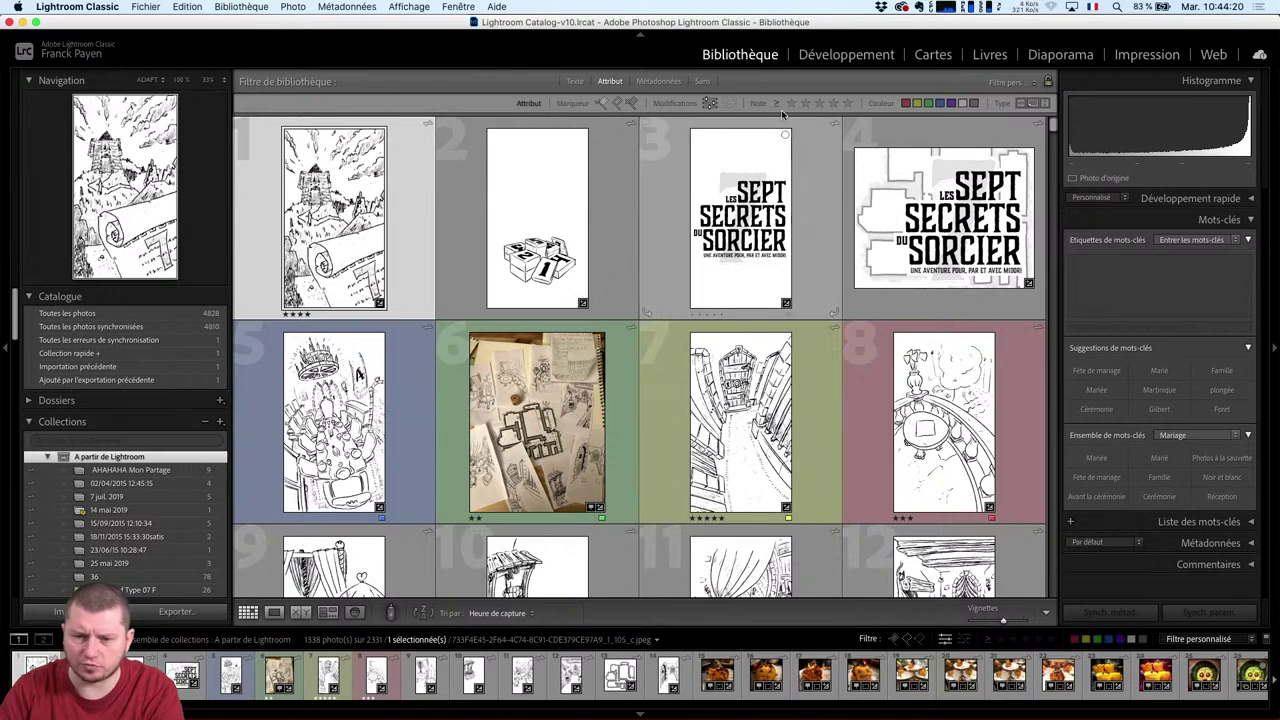
left_click(616, 104)
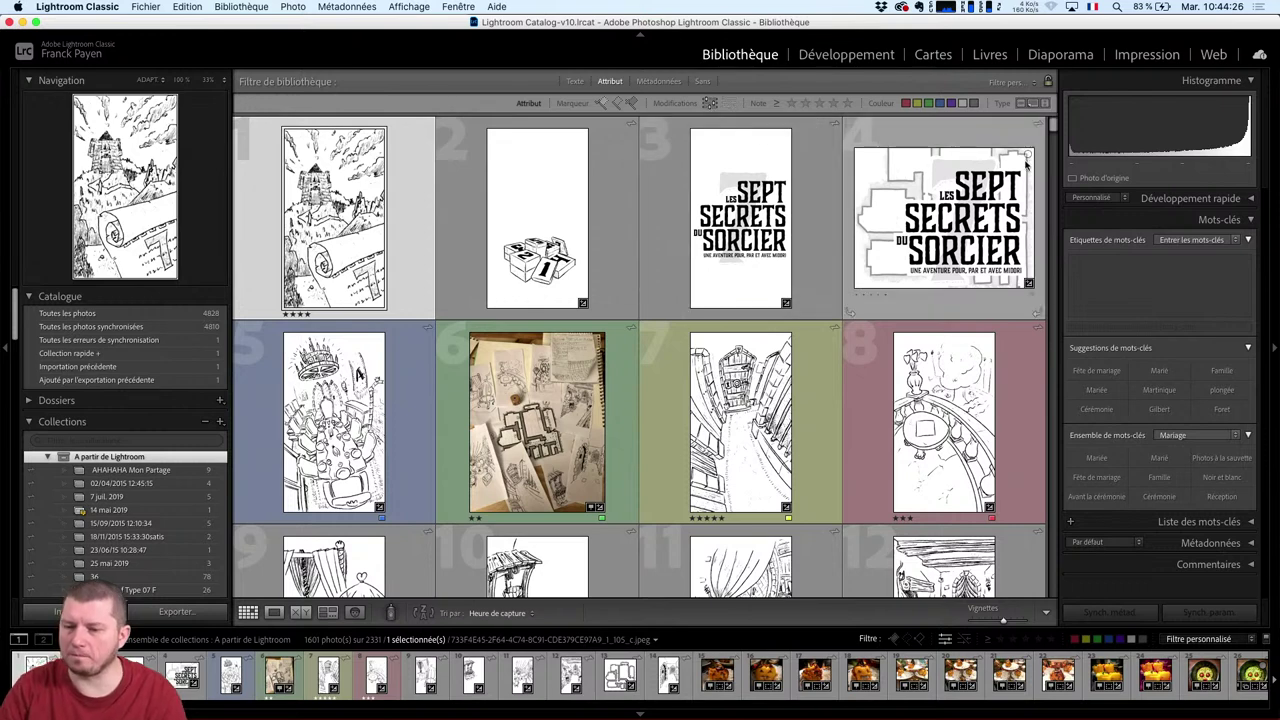
left_click(707, 104)
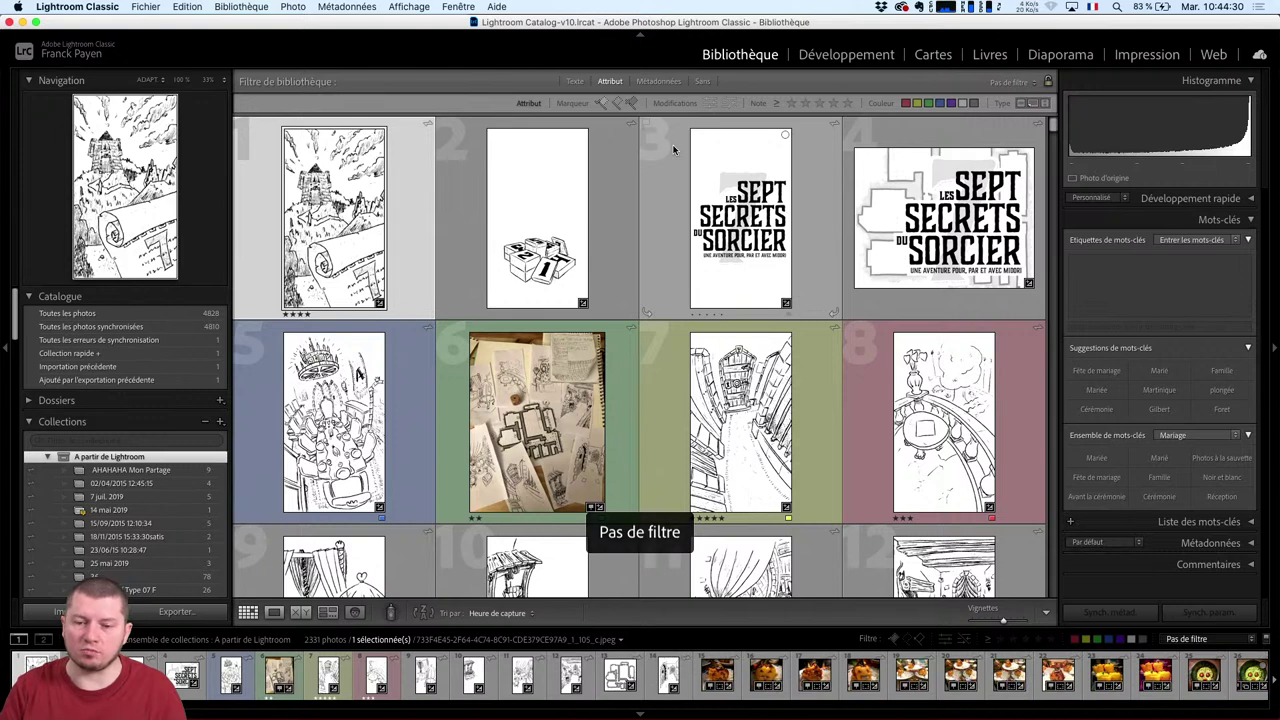
left_click(728, 104)
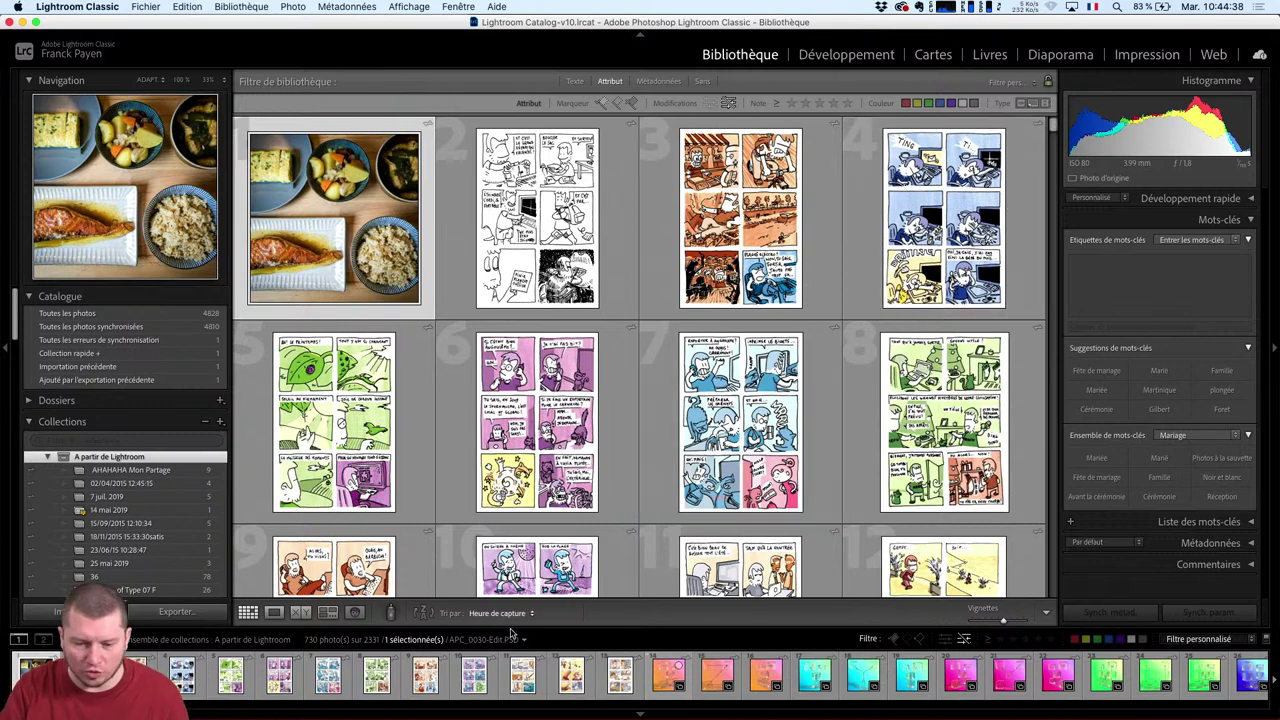
Toggle the sort order twice, jump to the first photo, and turn off the library filter.
left_click(424, 613)
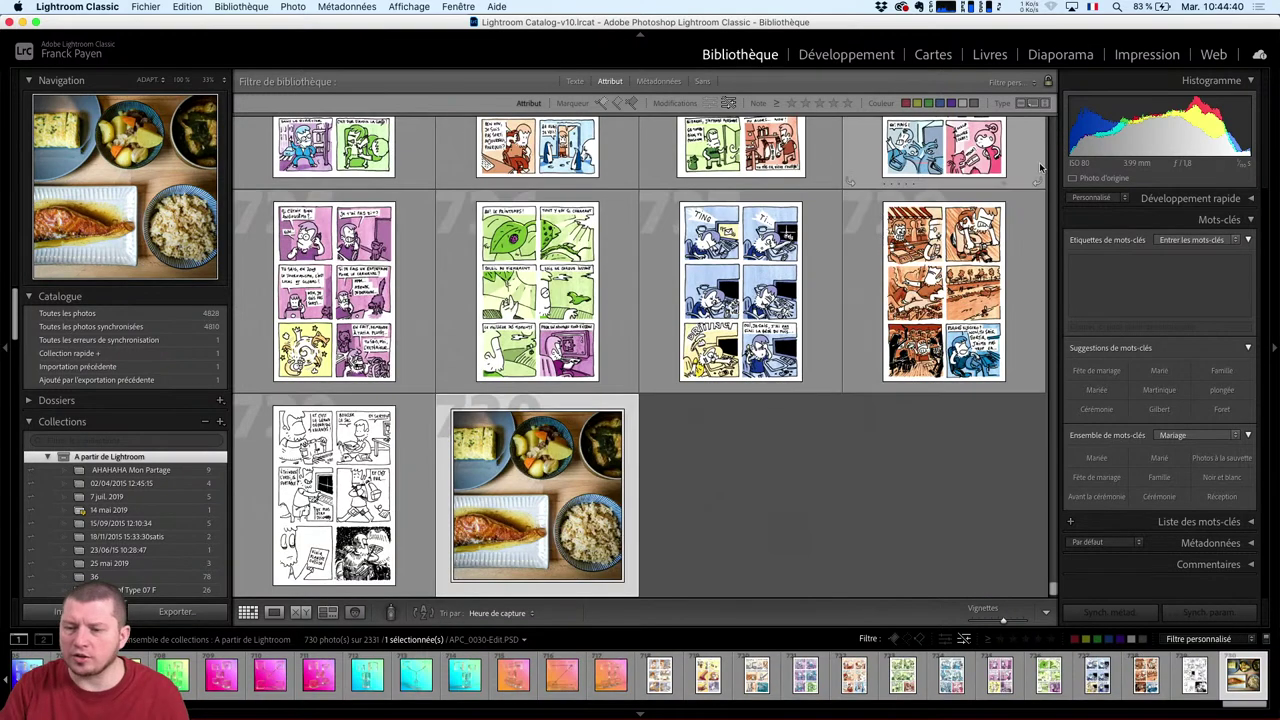
key("Home")
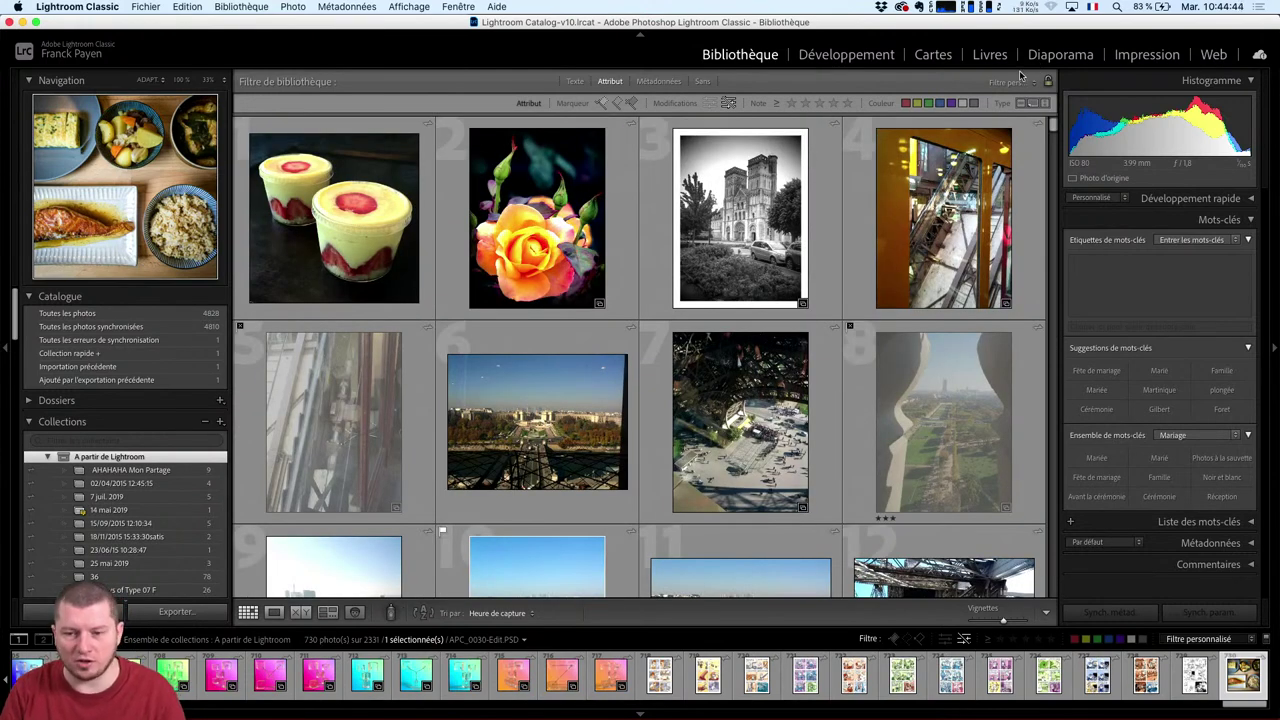
left_click(424, 612)
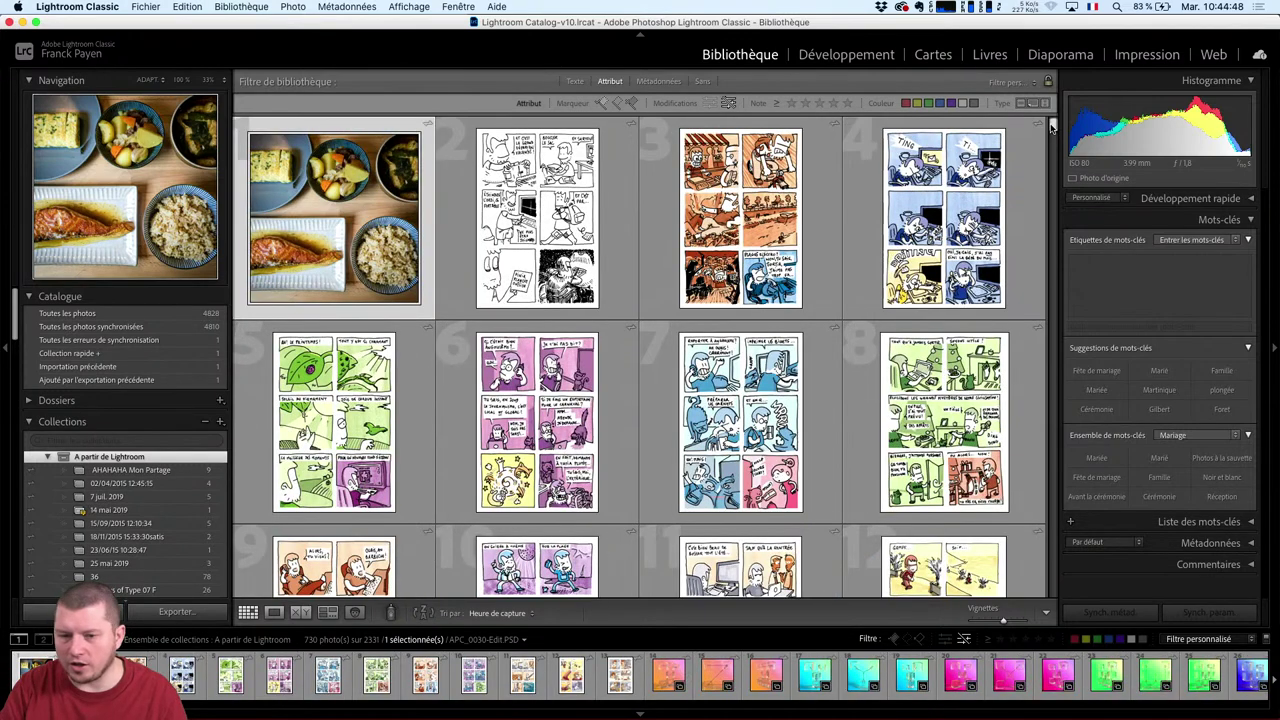
mouse_move(1053, 125)
left_mouse_down()
mouse_move(1053, 380)
mouse_move(1048, 85)
left_mouse_up()
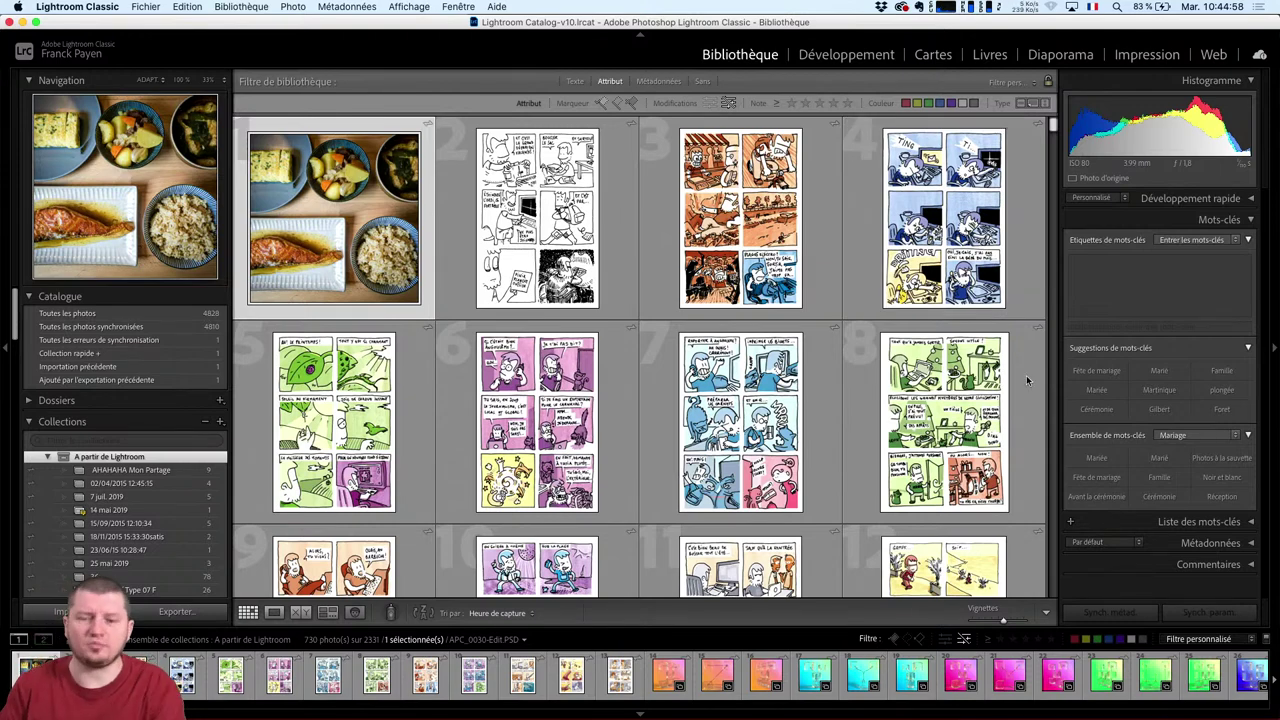
key("super+l")
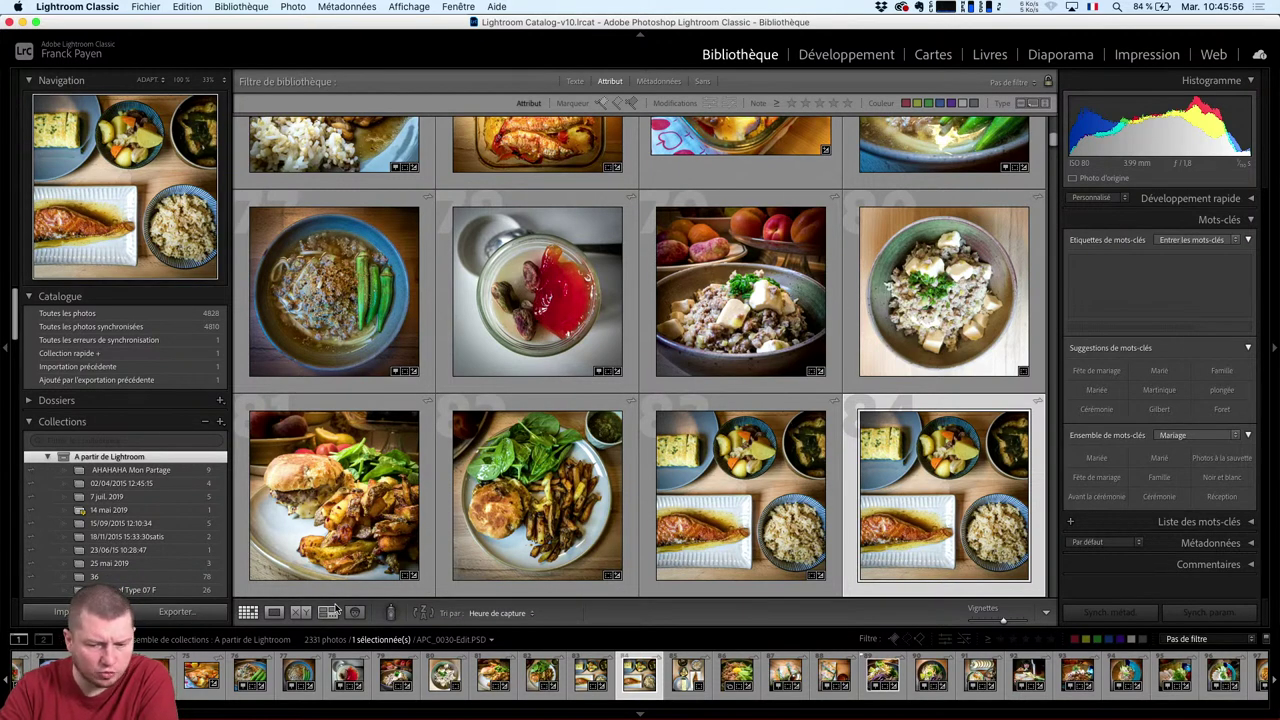
Compare the photo with the salad and beef-egg bowl photos in Survey, return to Grid, switch apps.
left_click(331, 613)
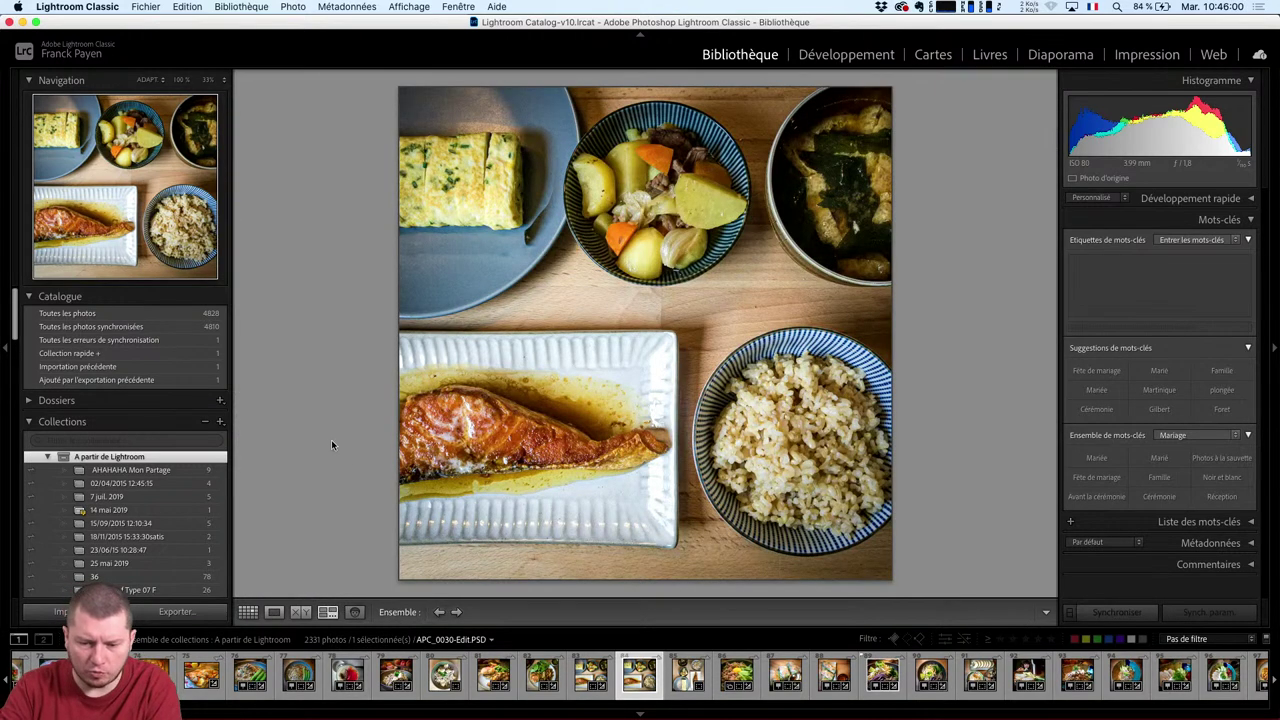
left_click(533, 668, "super")
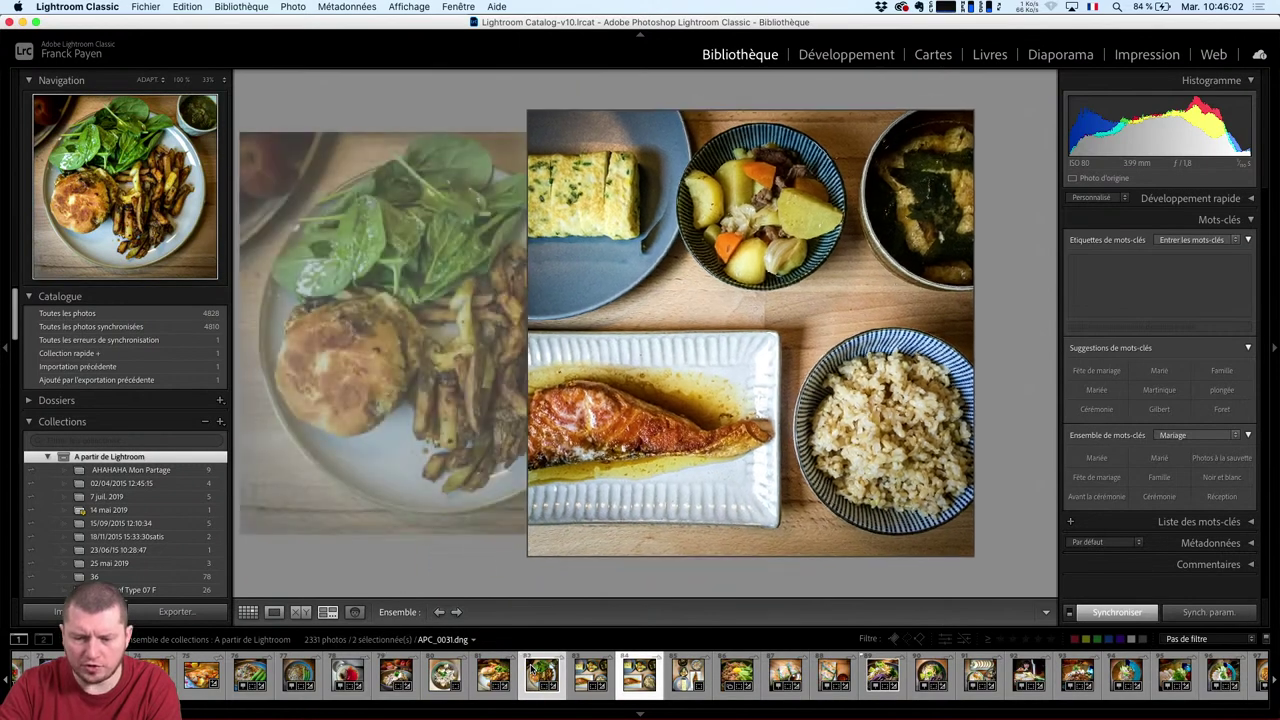
left_click(736, 675, "super")
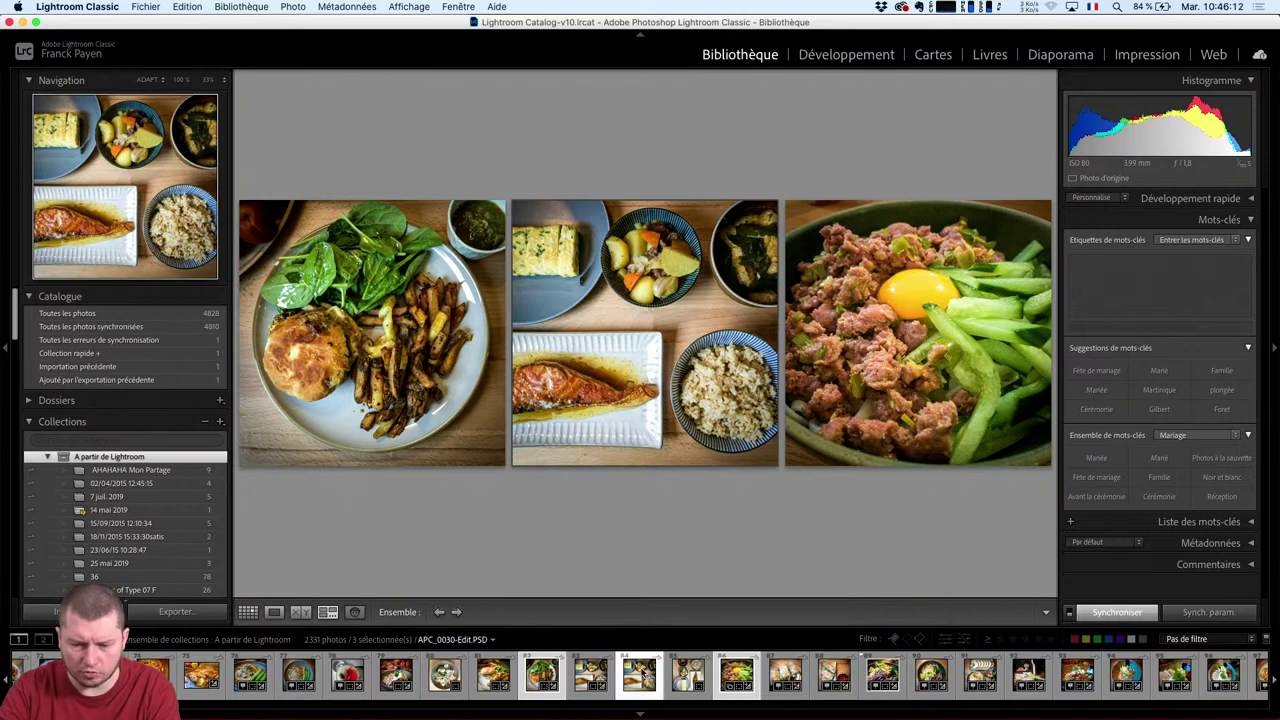
key("g")
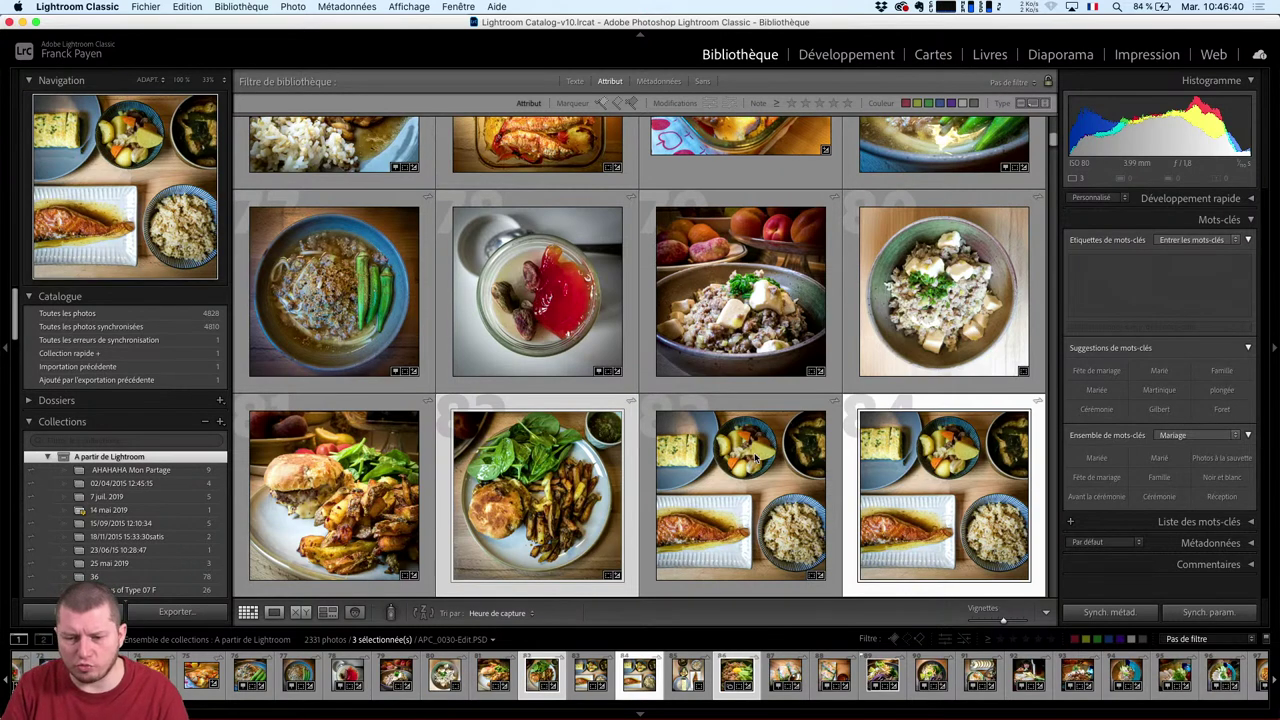
key("super+Tab")
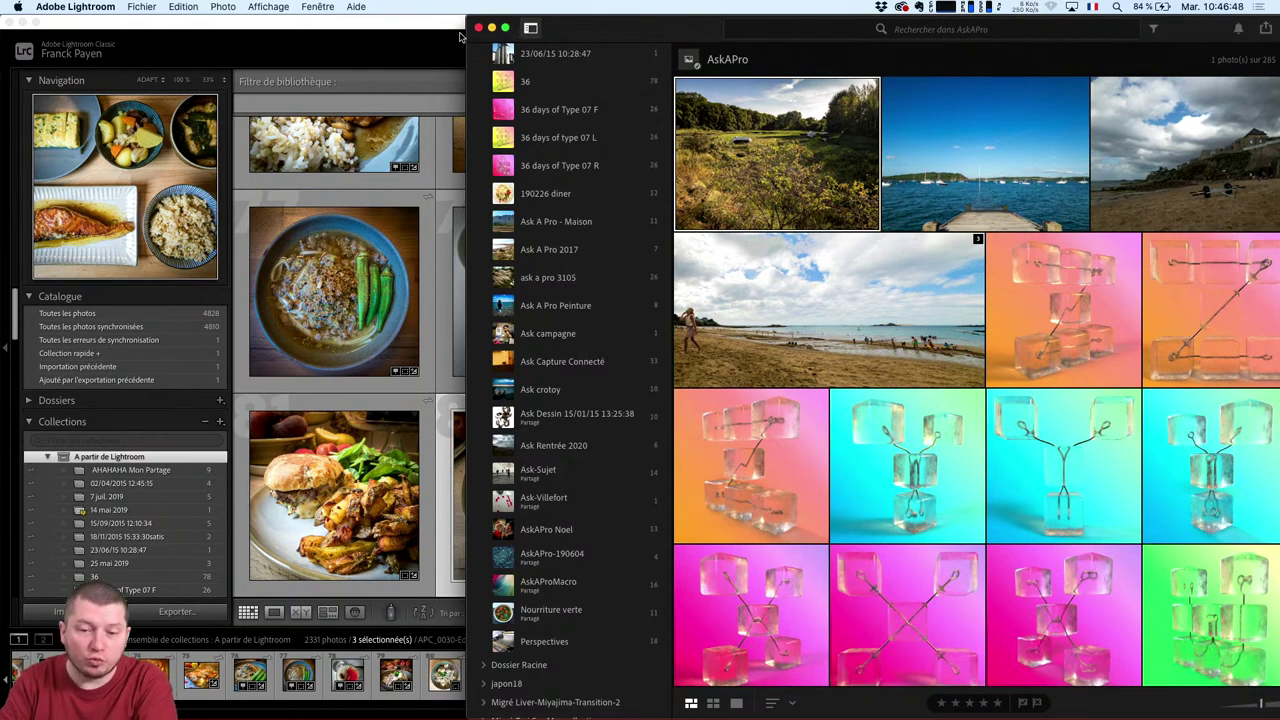
Maximise the Lightroom window and show the AskAPro album's rating, flag, keyword and camera filters.
left_click(505, 29)
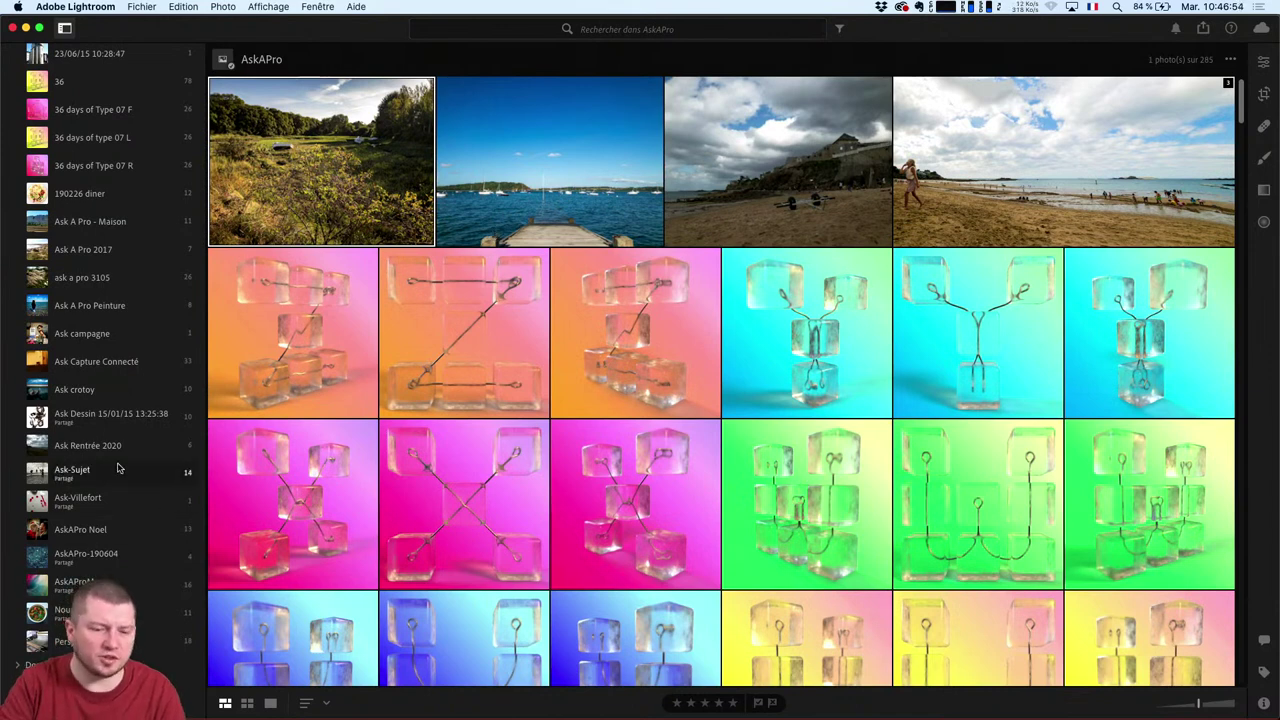
left_click(839, 29)
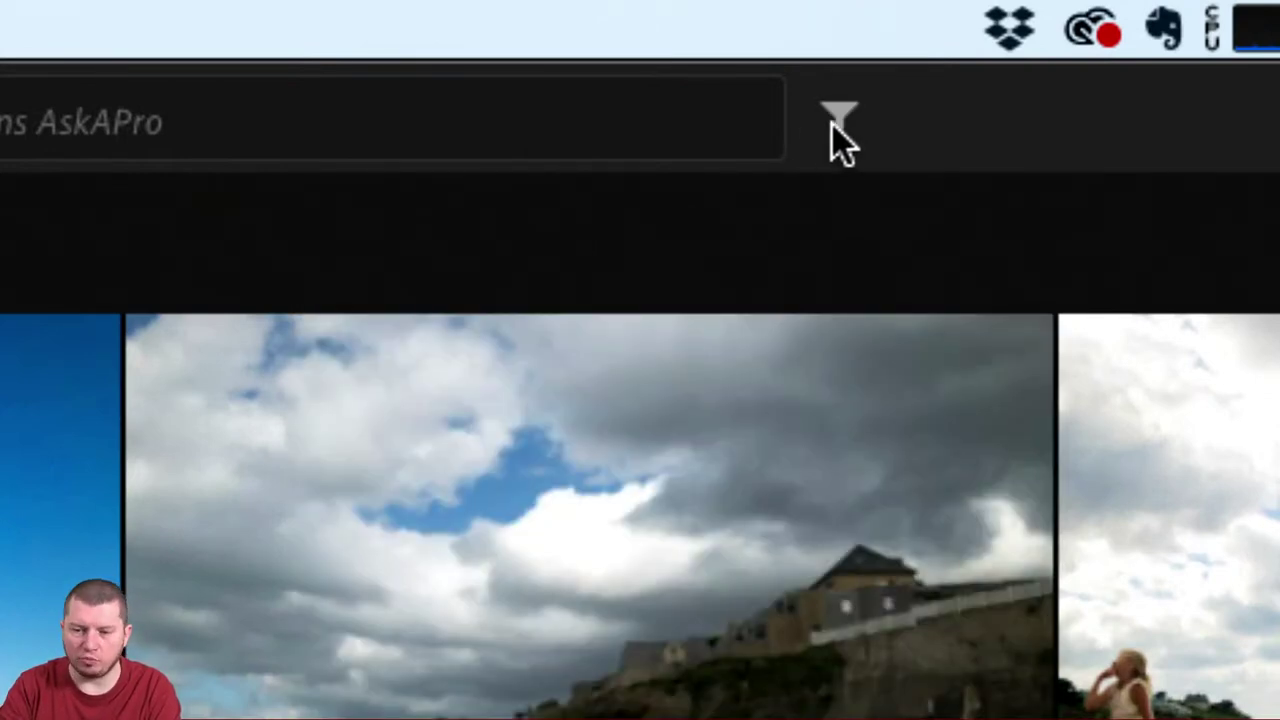
left_click(836, 120)
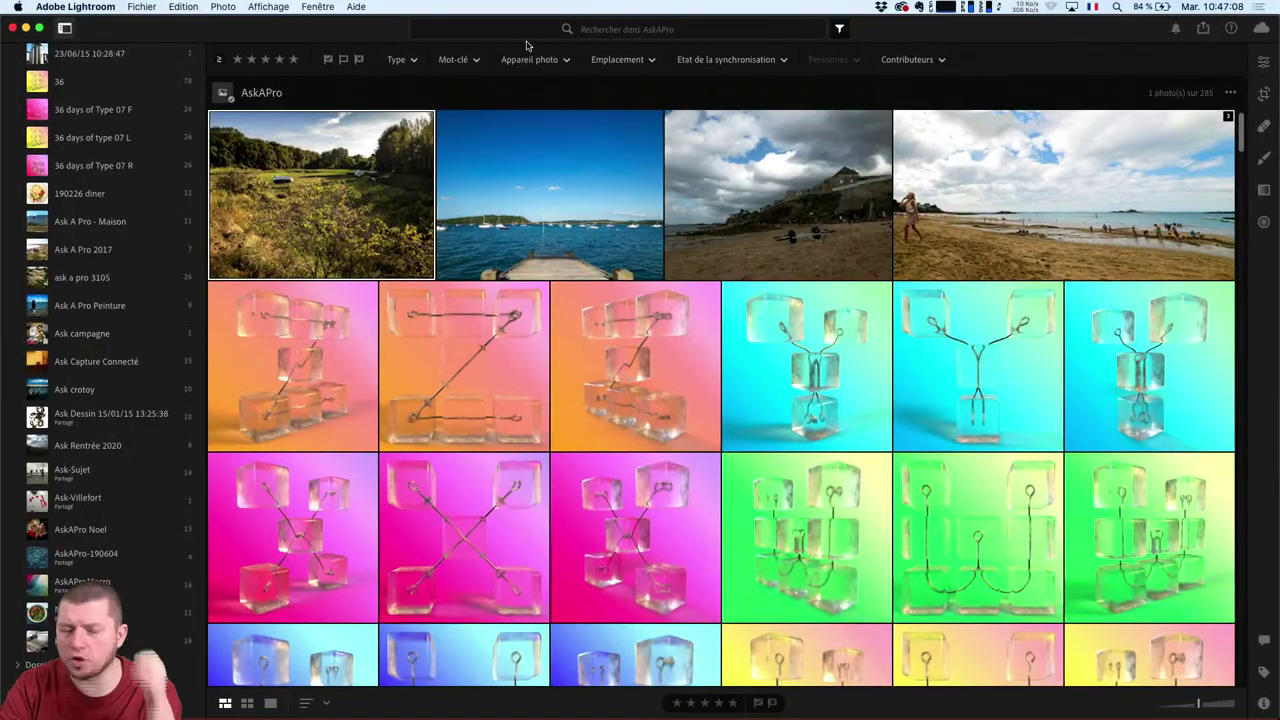
Filter AskAPro to picked photos rated four stars or more, then browse camera models.
left_click(328, 59)
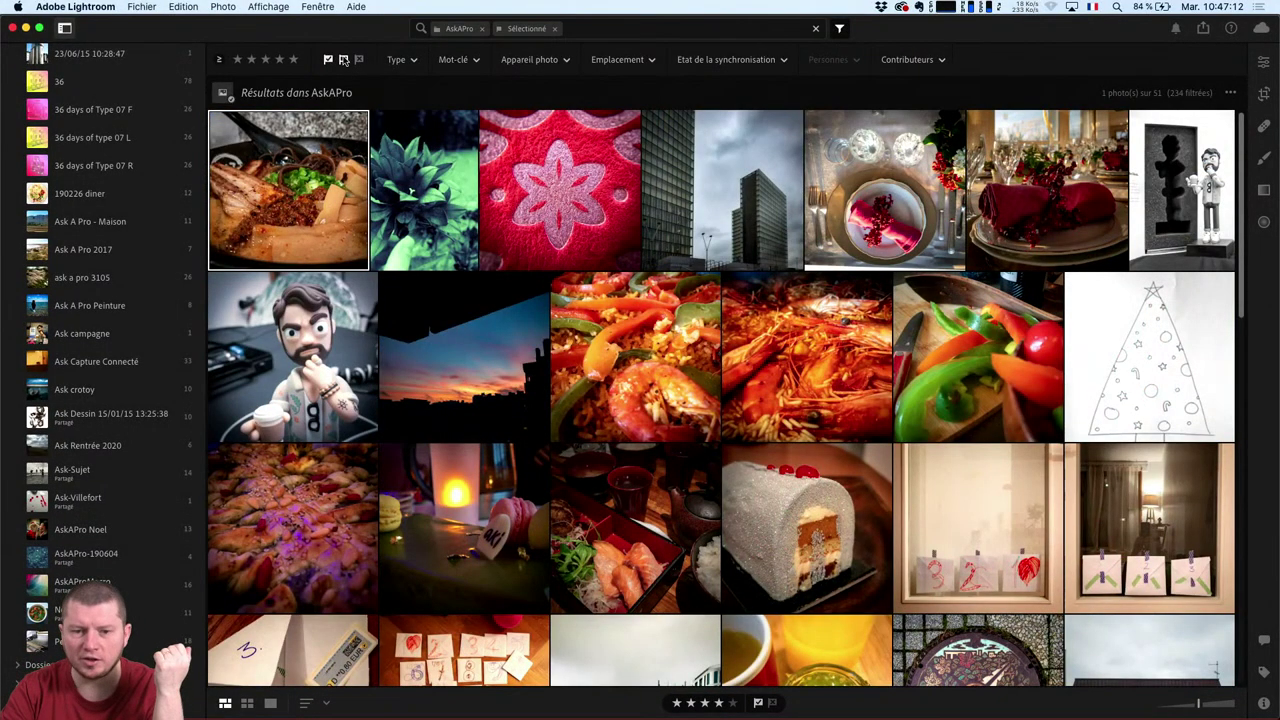
left_click(279, 59)
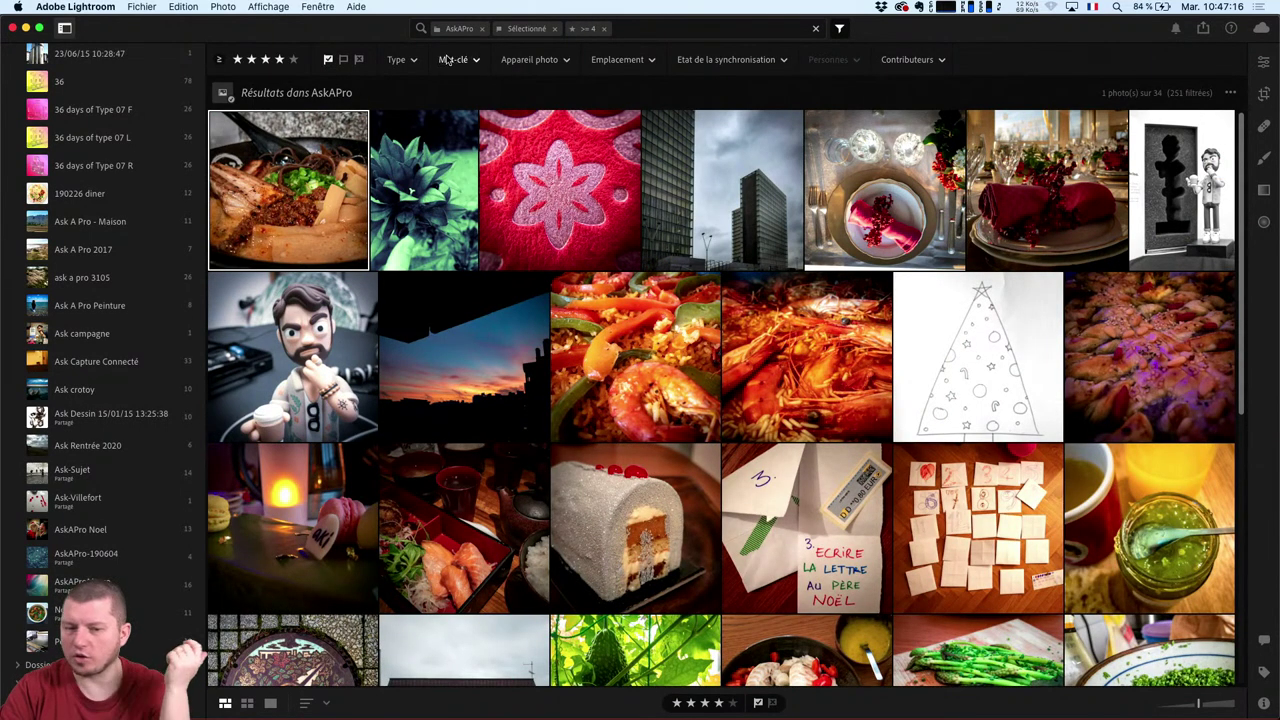
left_click(530, 59)
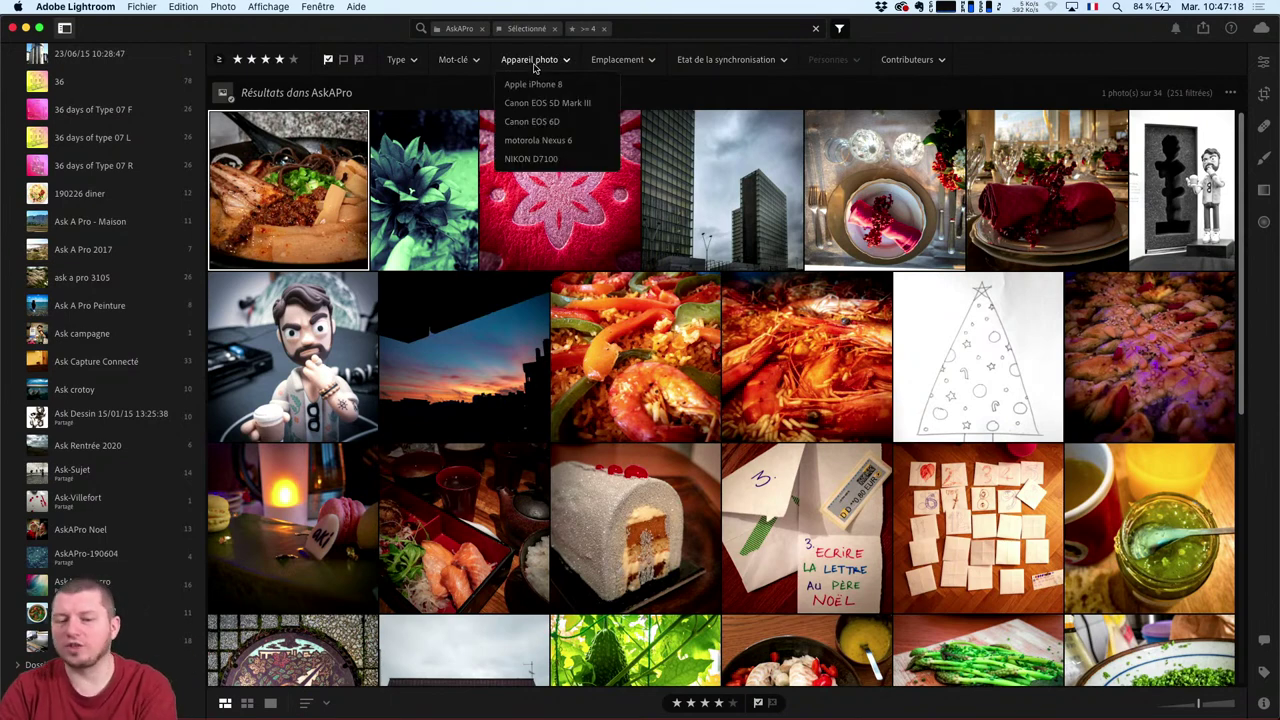
left_click(528, 56)
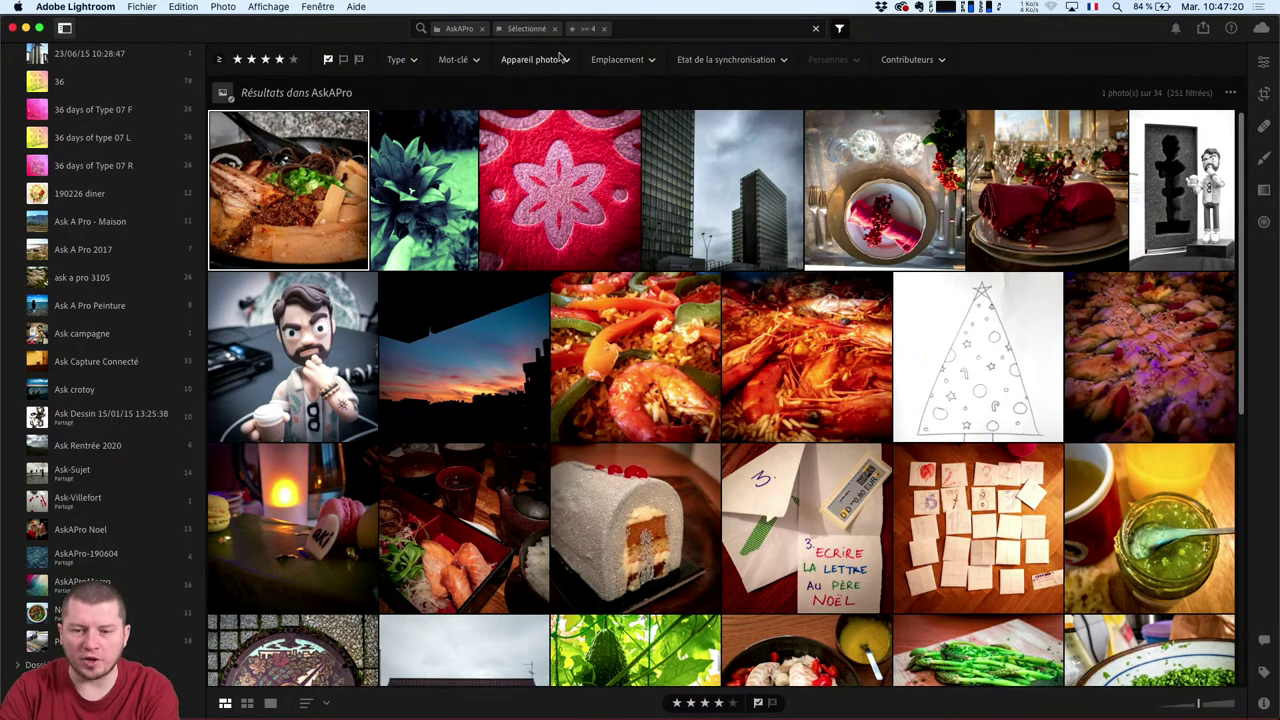
left_click(541, 62)
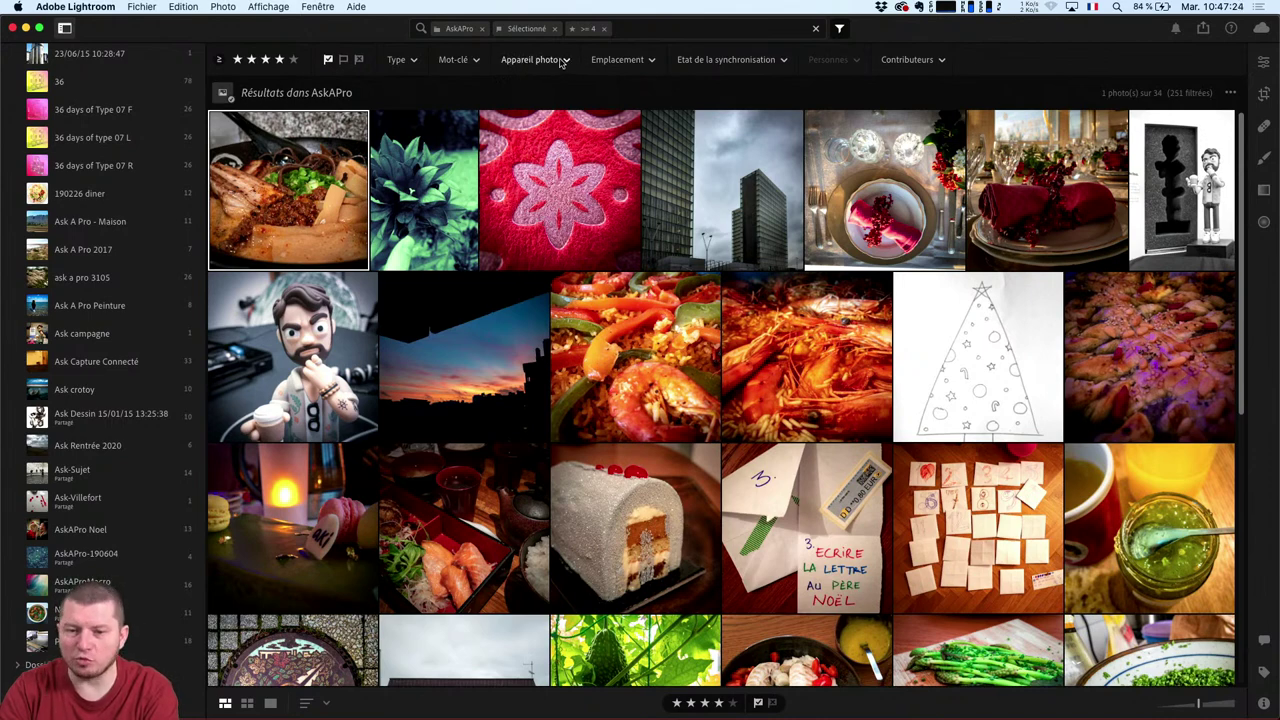
left_click(558, 62)
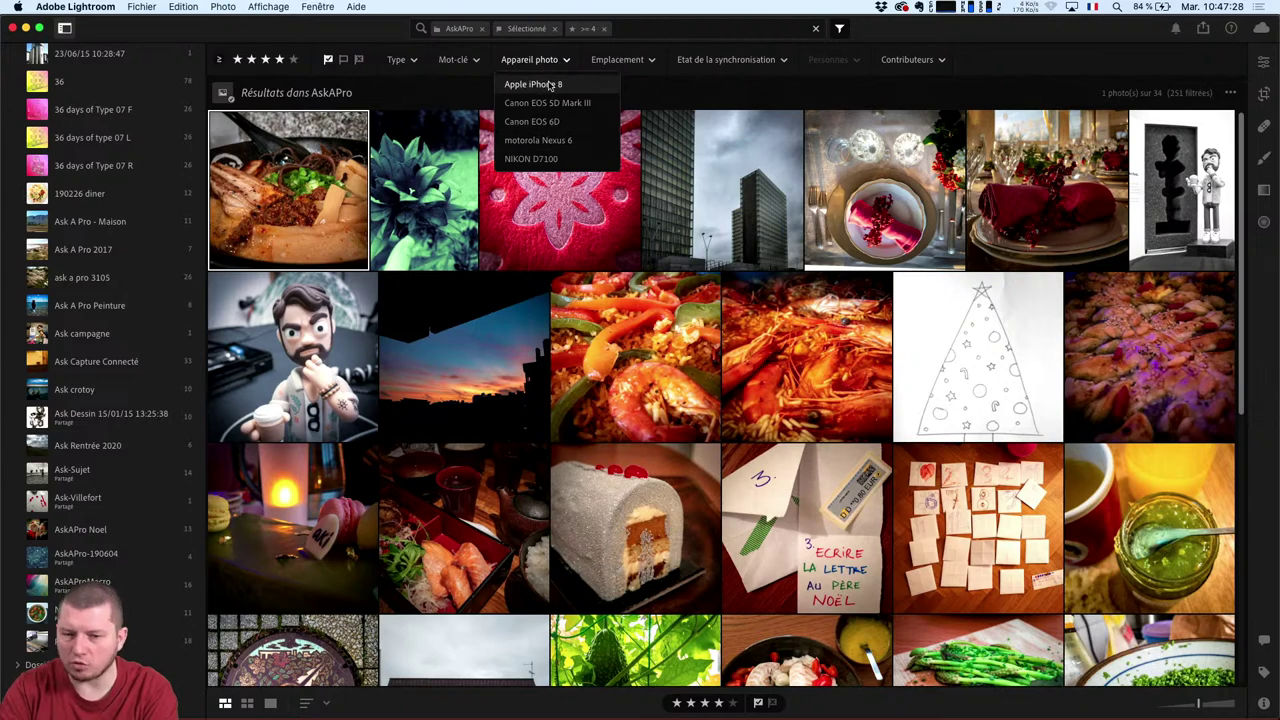
Browse the location list and toggle the Lightroom Classic sync-status filter on and off.
left_click(630, 60)
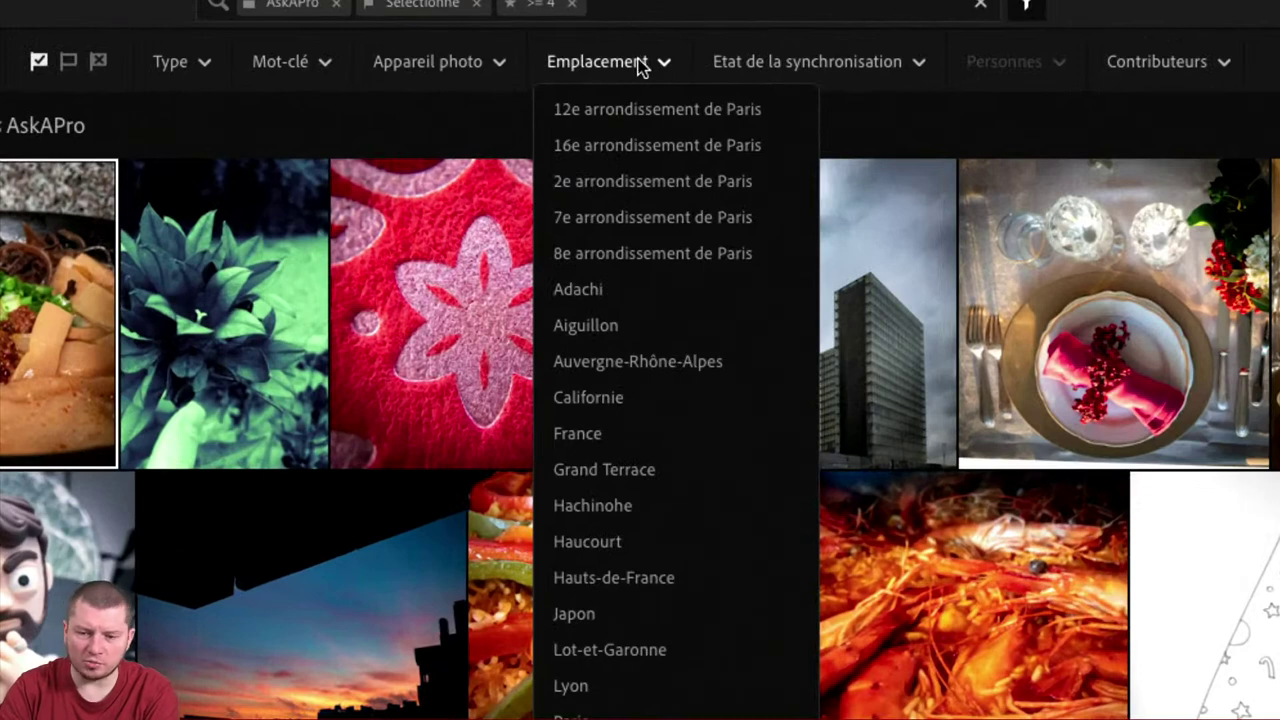
left_click(640, 60)
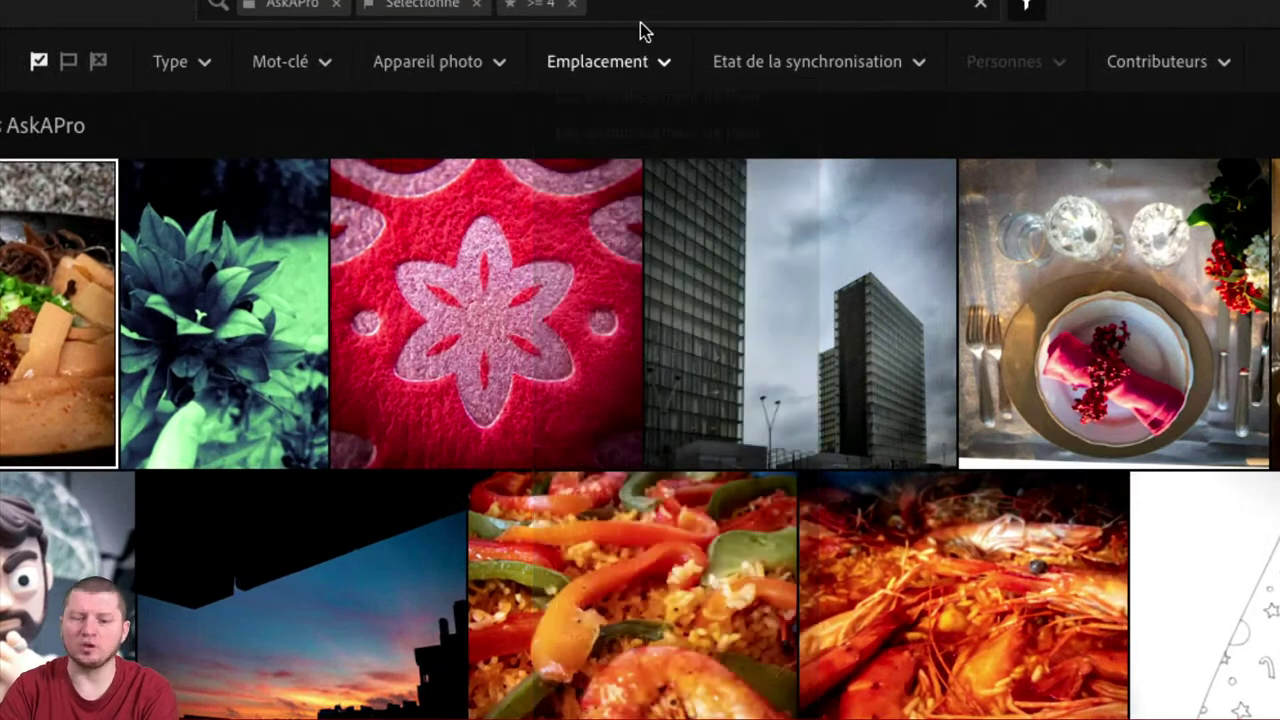
left_click(621, 98)
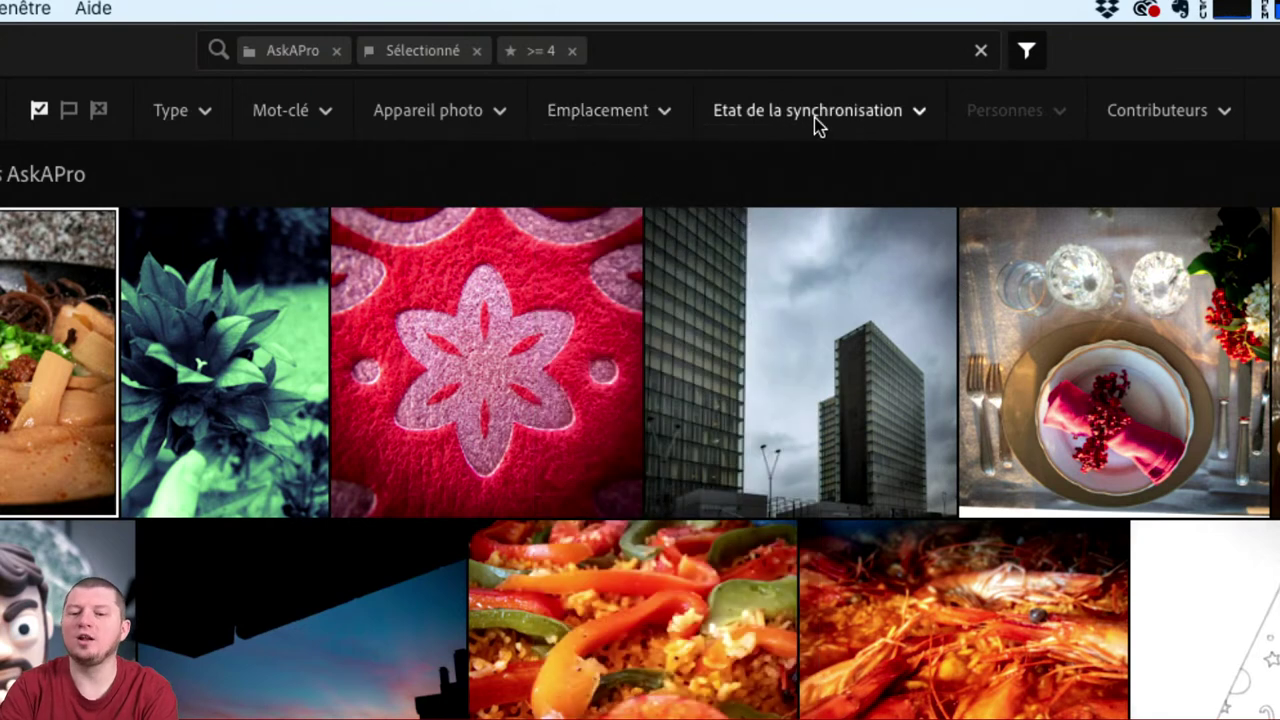
left_click(814, 117)
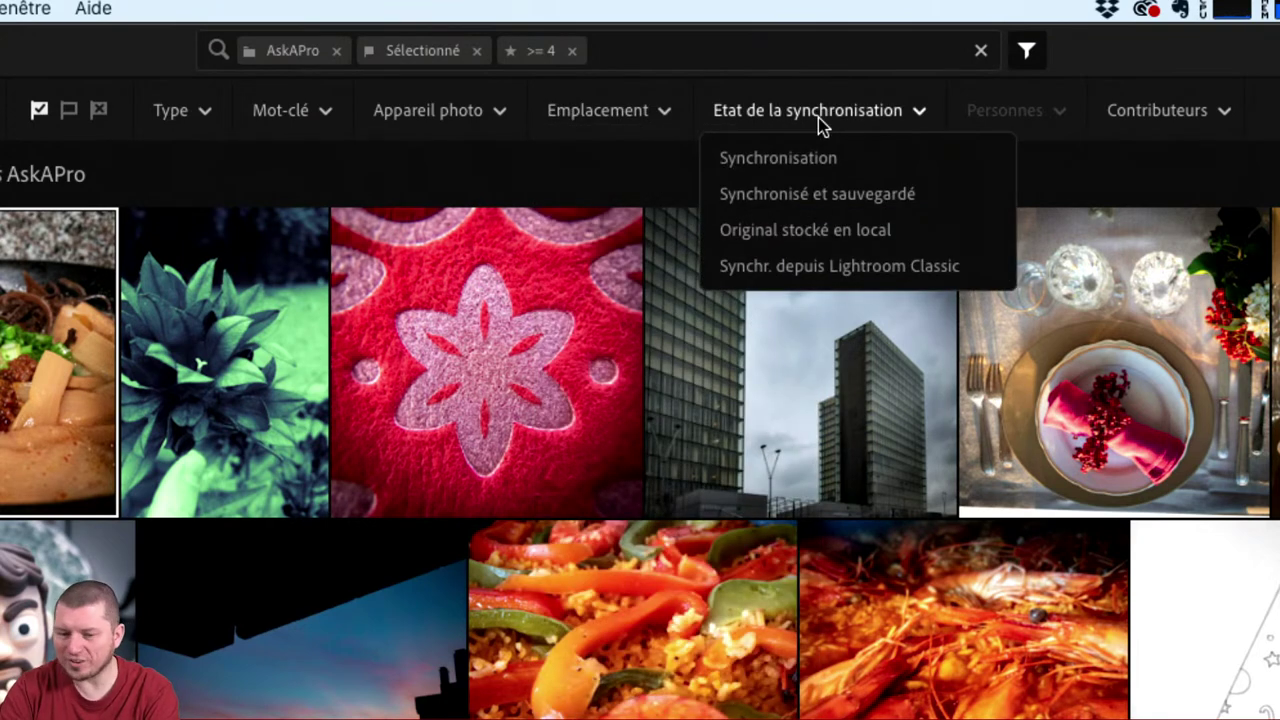
left_click(810, 266)
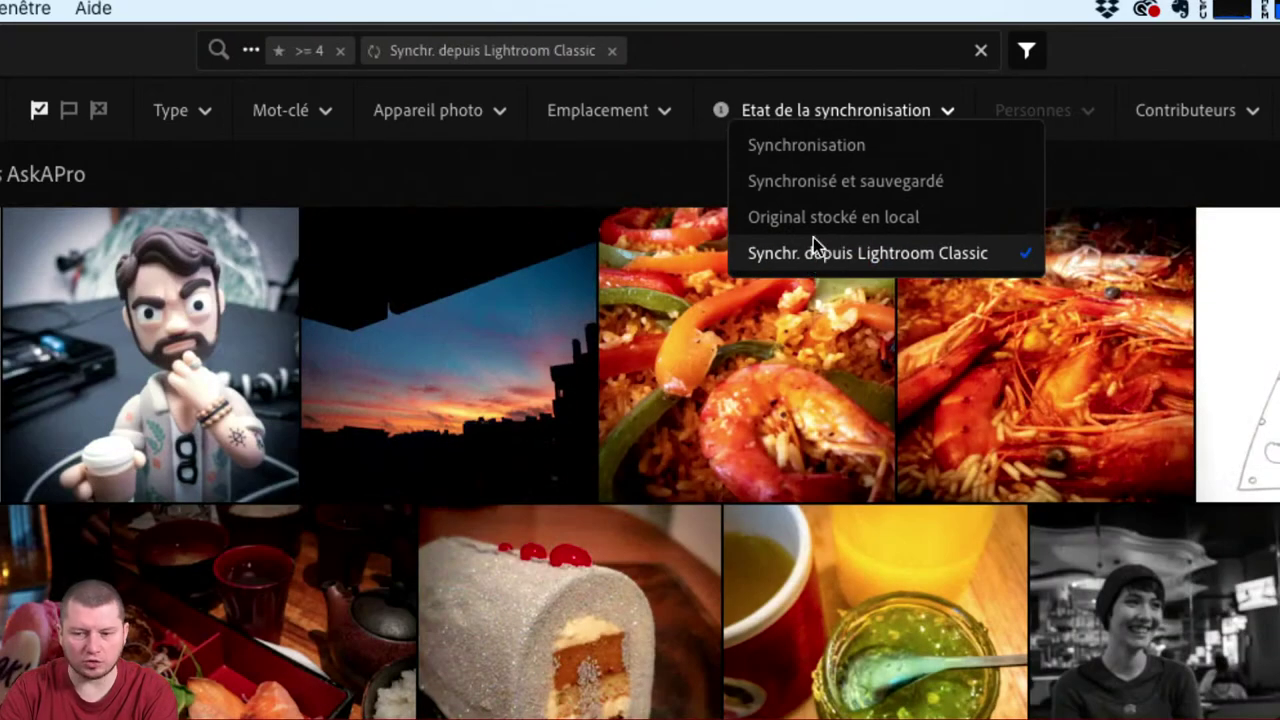
left_click(818, 252)
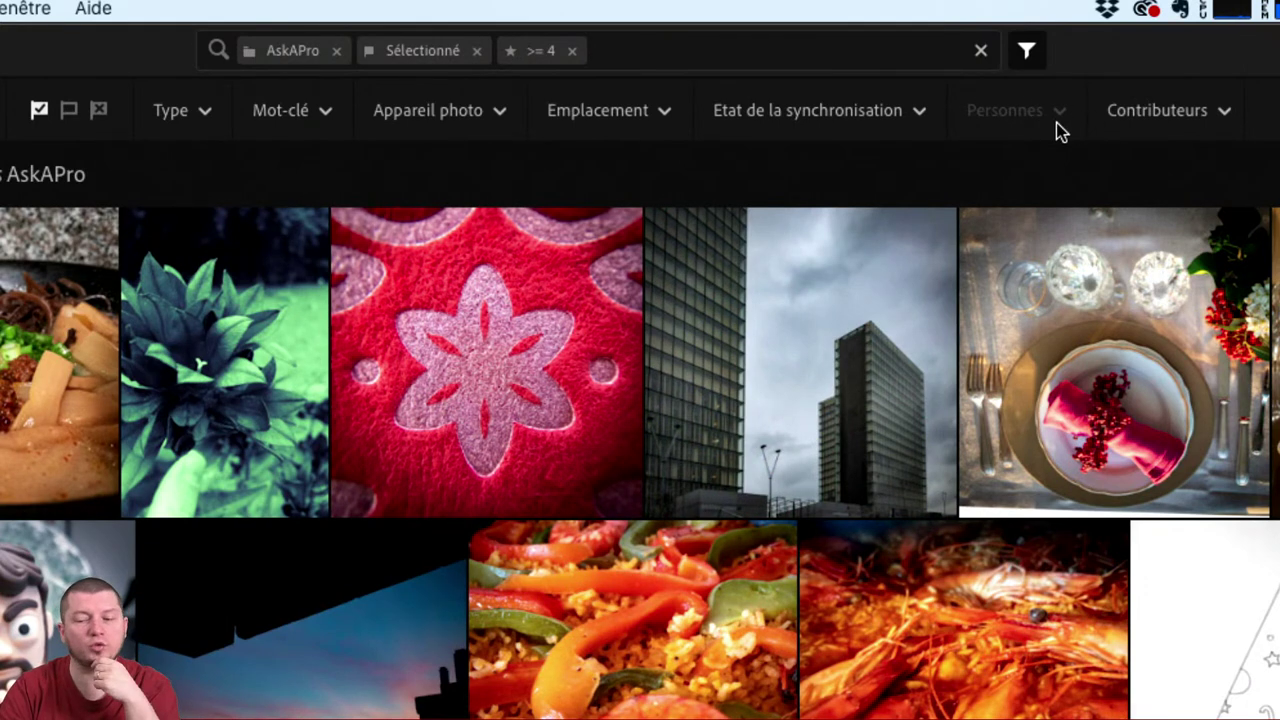
Browse the contributors list, then remove the 4-star rating and remaining search filters.
left_click(1150, 118)
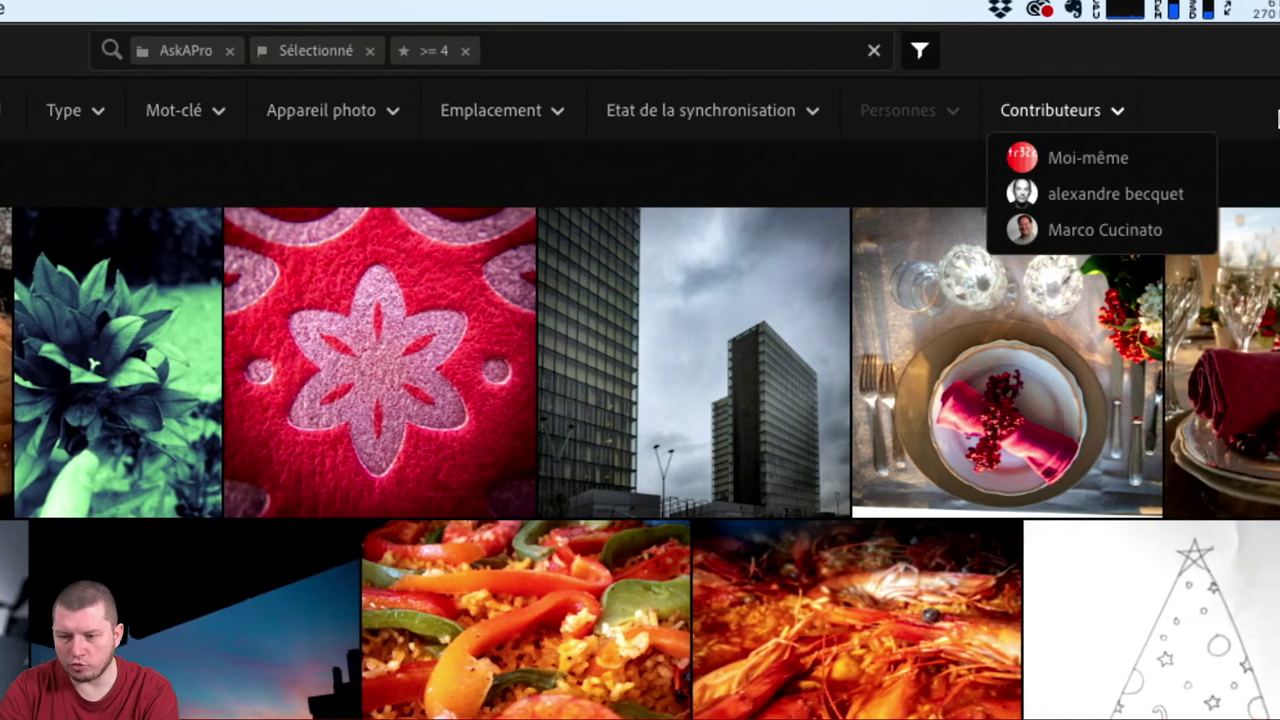
left_click(1078, 116)
left_click(1078, 116)
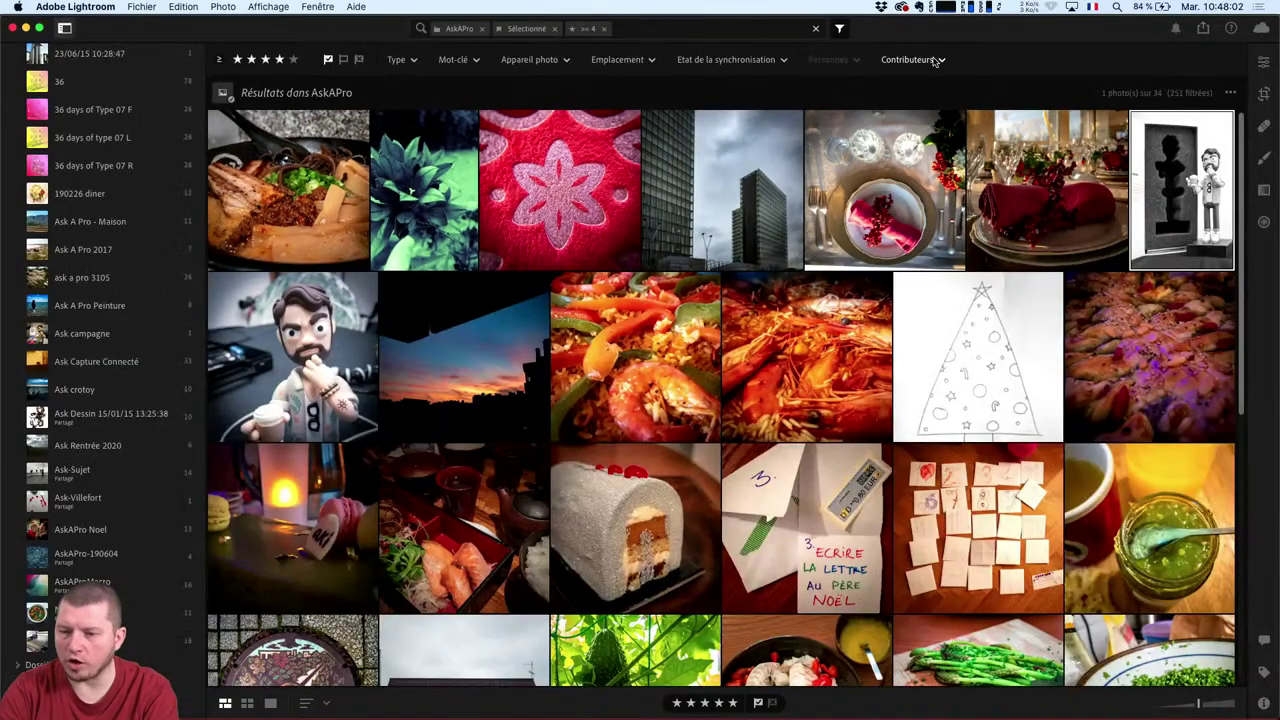
left_click(944, 59)
left_click(920, 99)
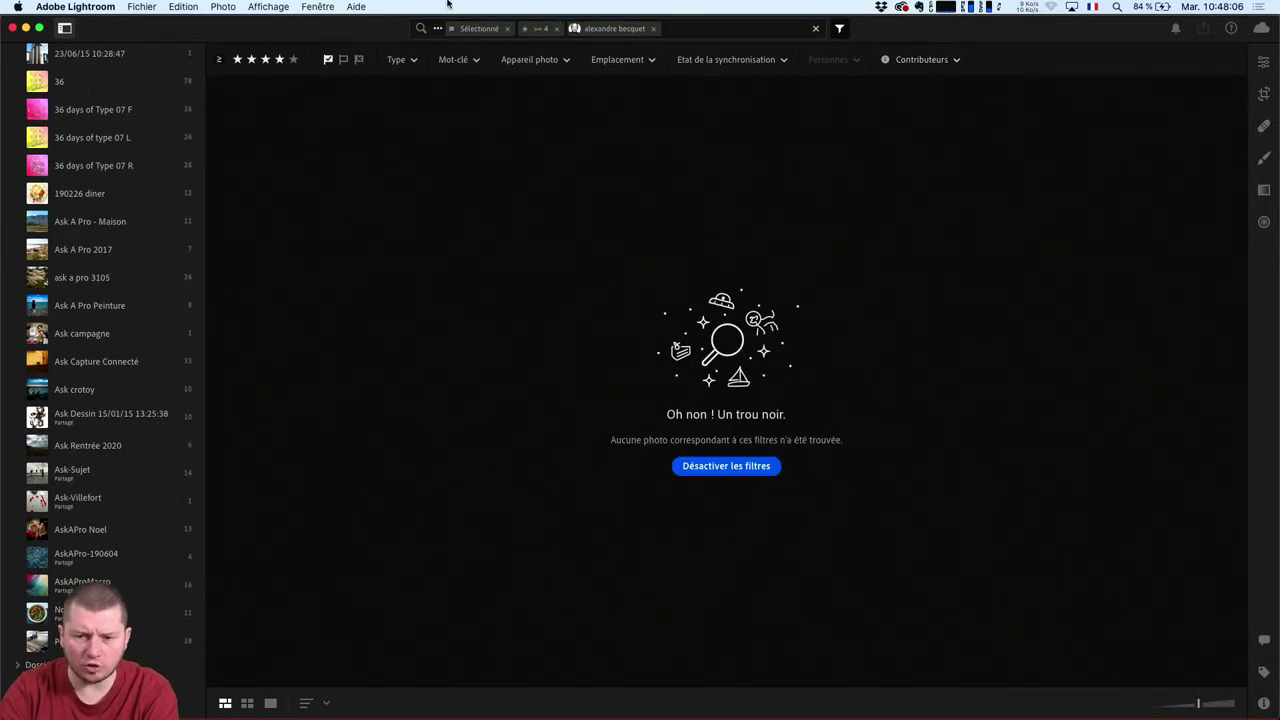
left_click(556, 28)
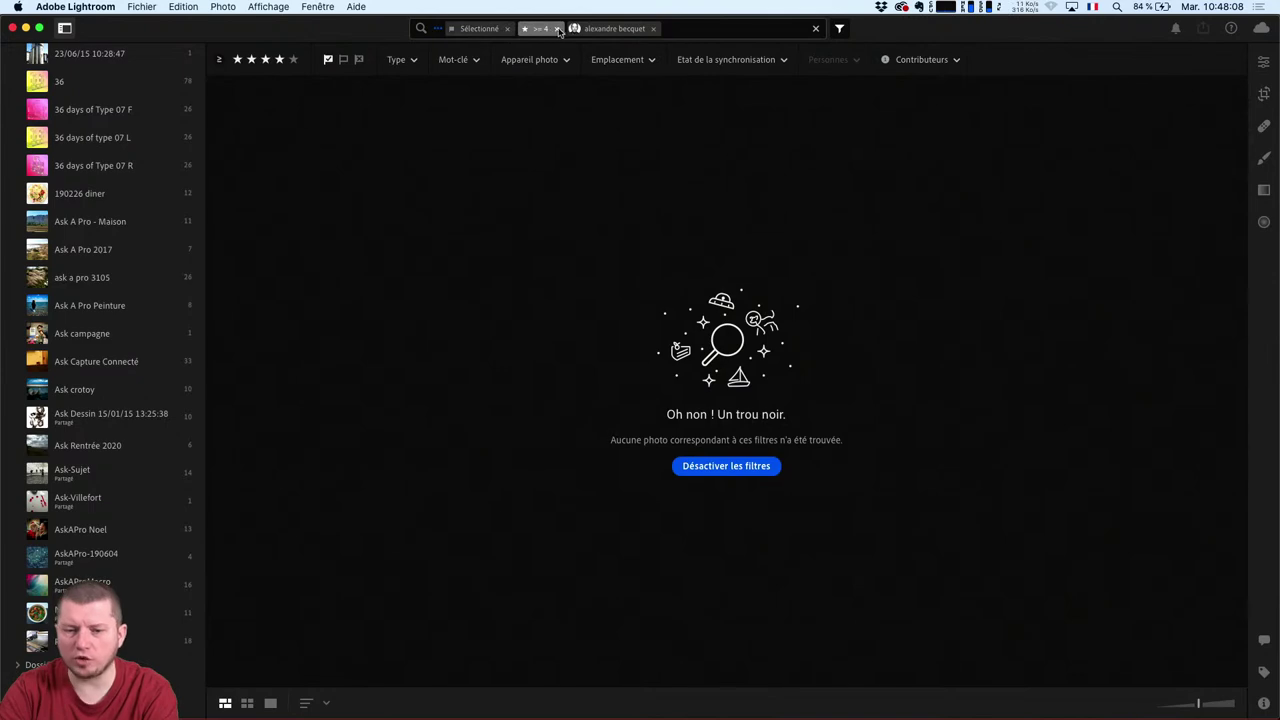
left_click(482, 28)
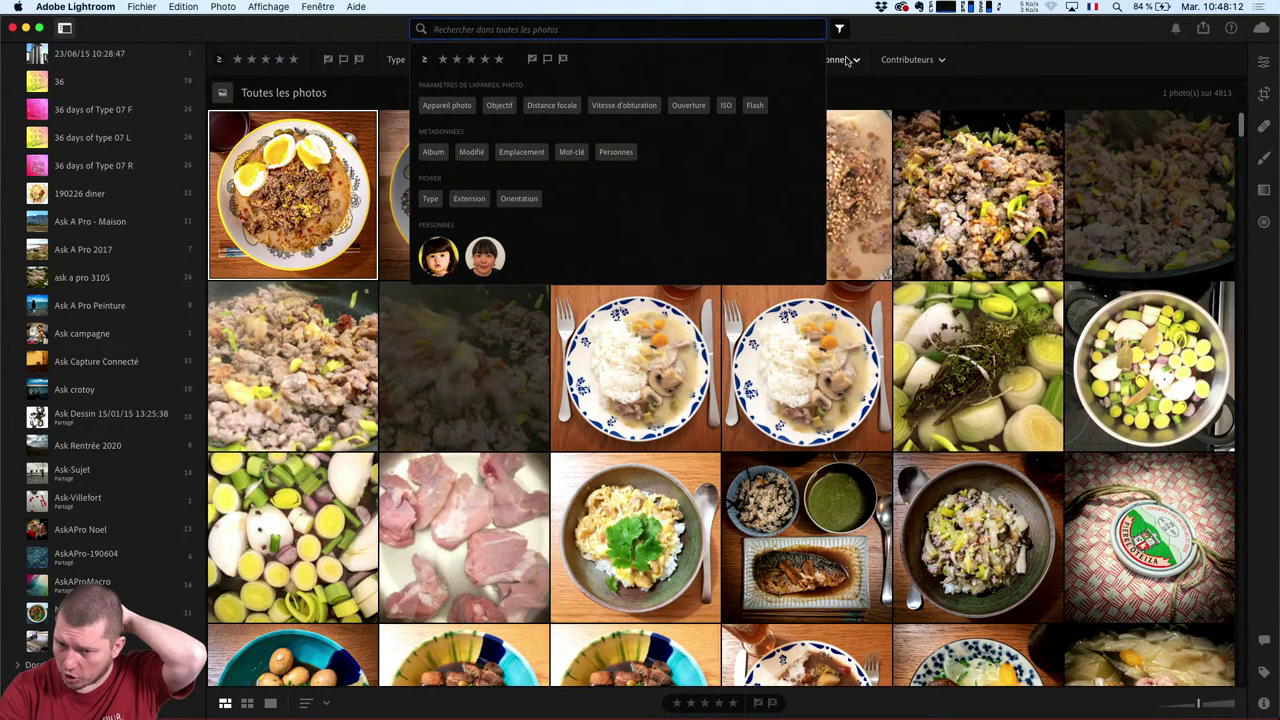
Filter by one contributor, then another, clear the contributor filter, and open Personnes.
left_click(900, 60)
left_click(940, 102)
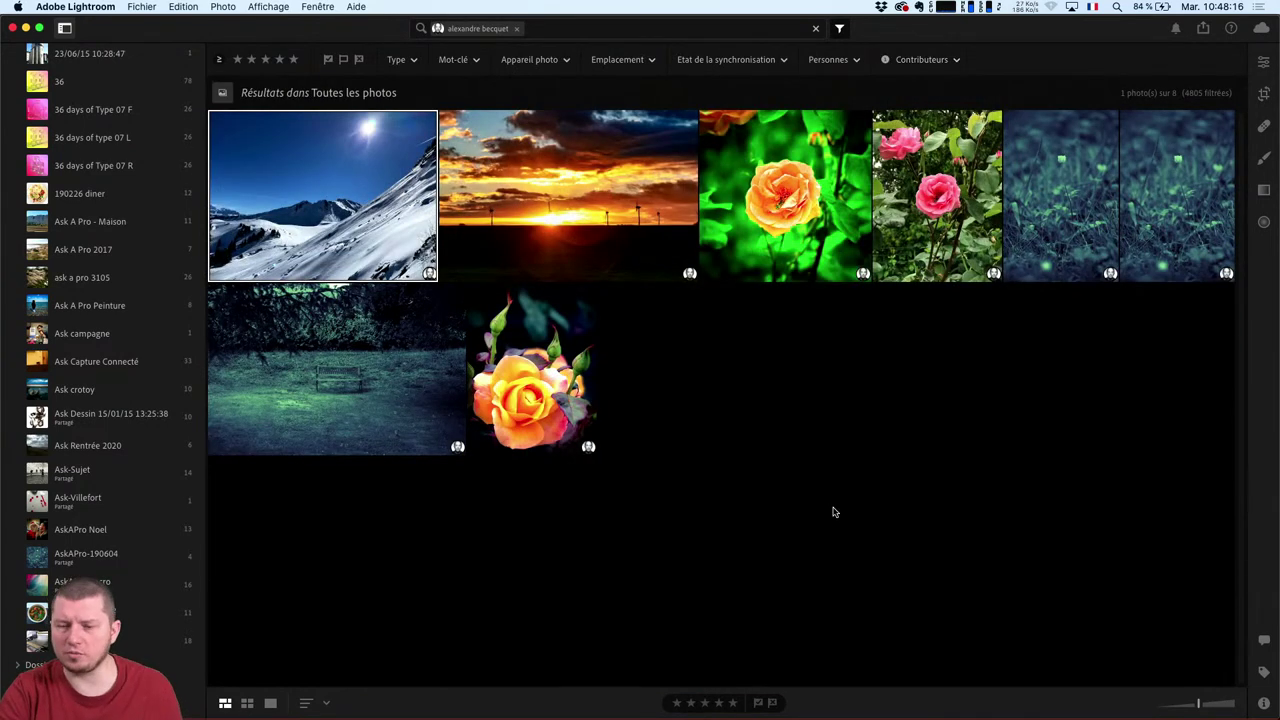
left_click(951, 62)
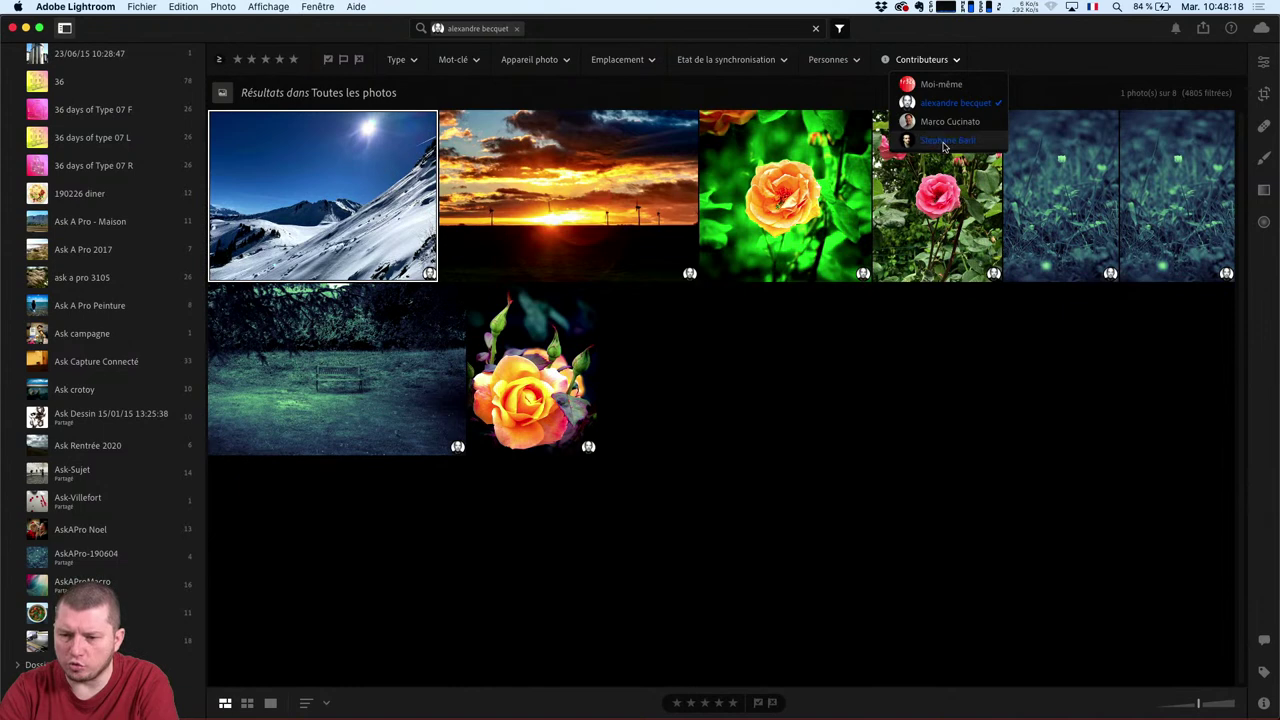
left_click(947, 140)
left_click(943, 103)
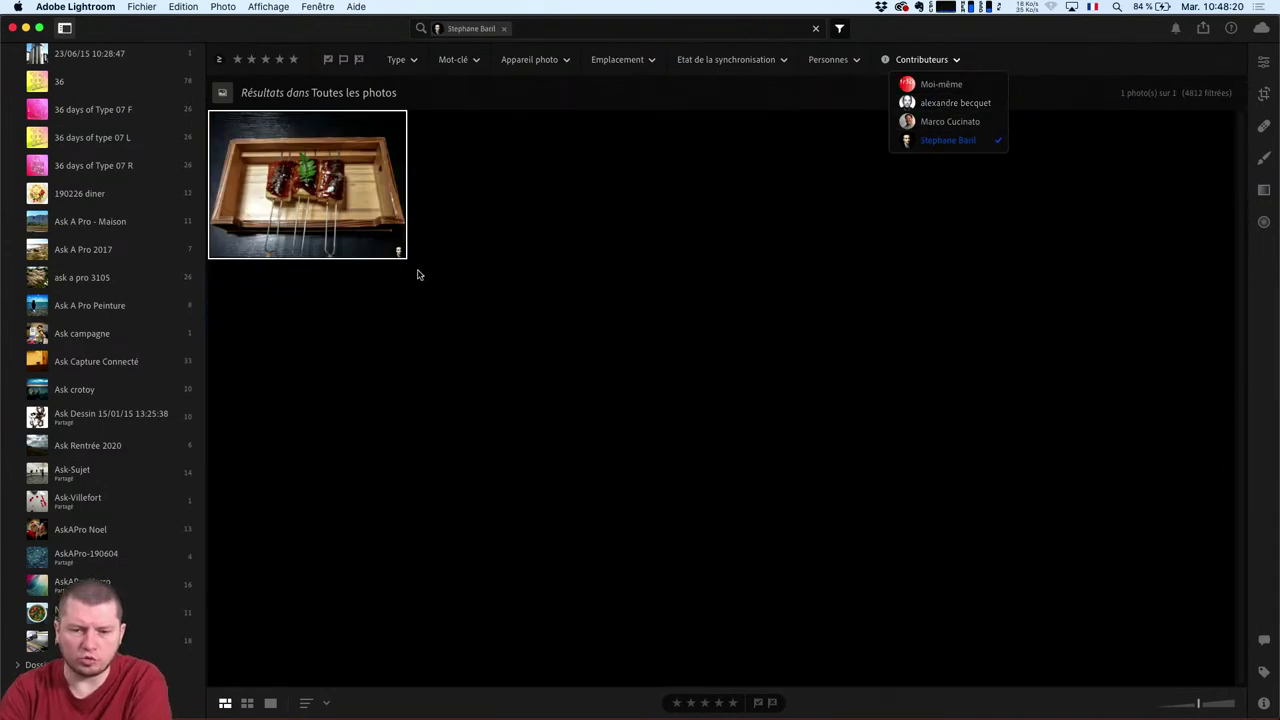
left_click(946, 60)
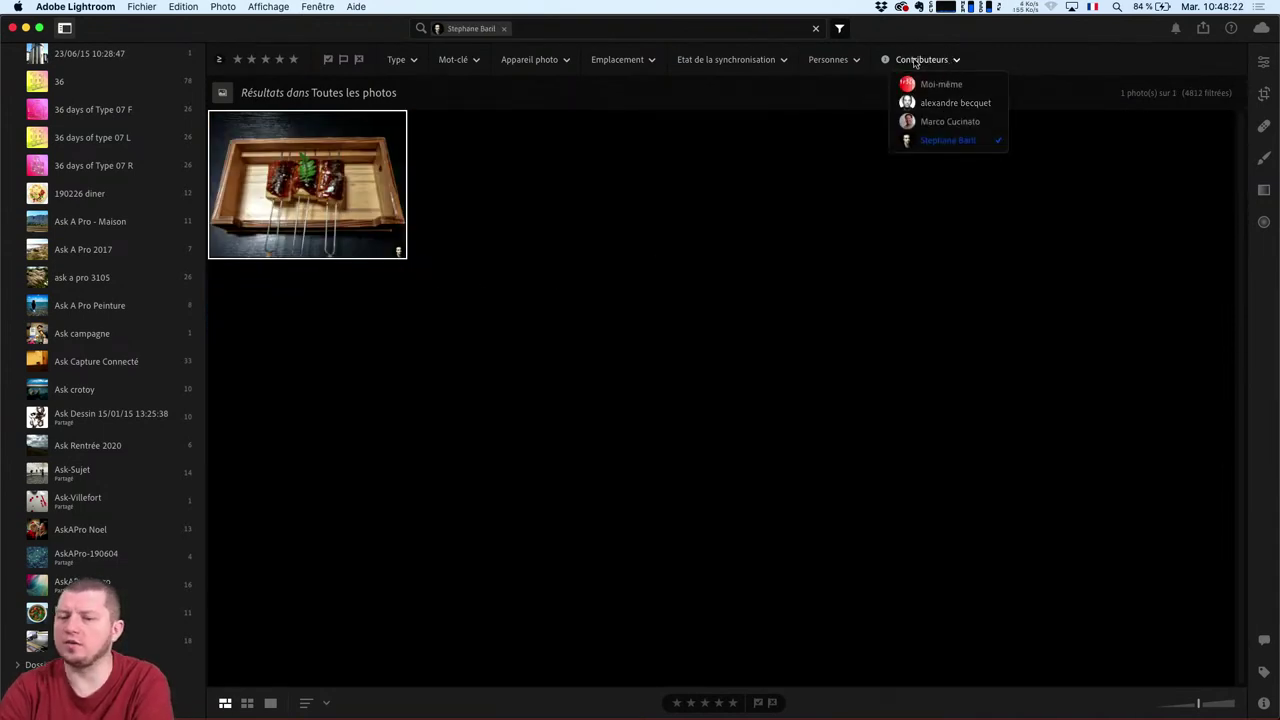
left_click(950, 141)
left_click(850, 60)
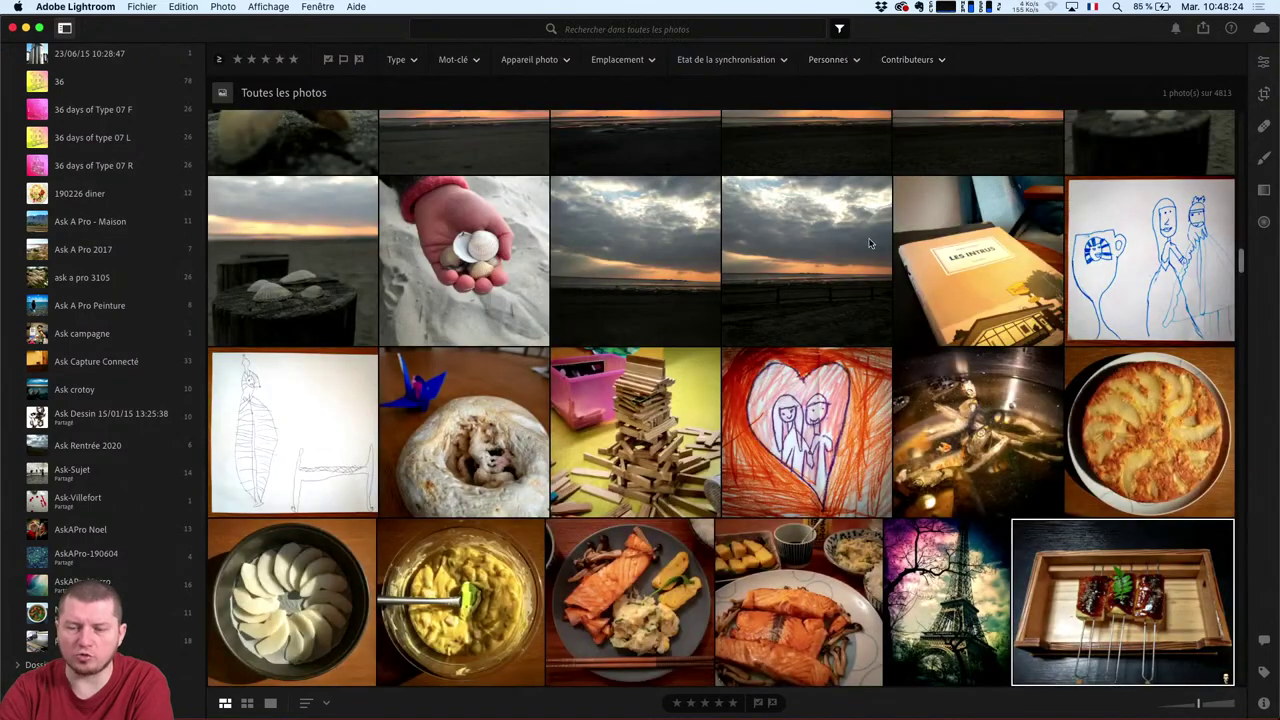
left_click(853, 60)
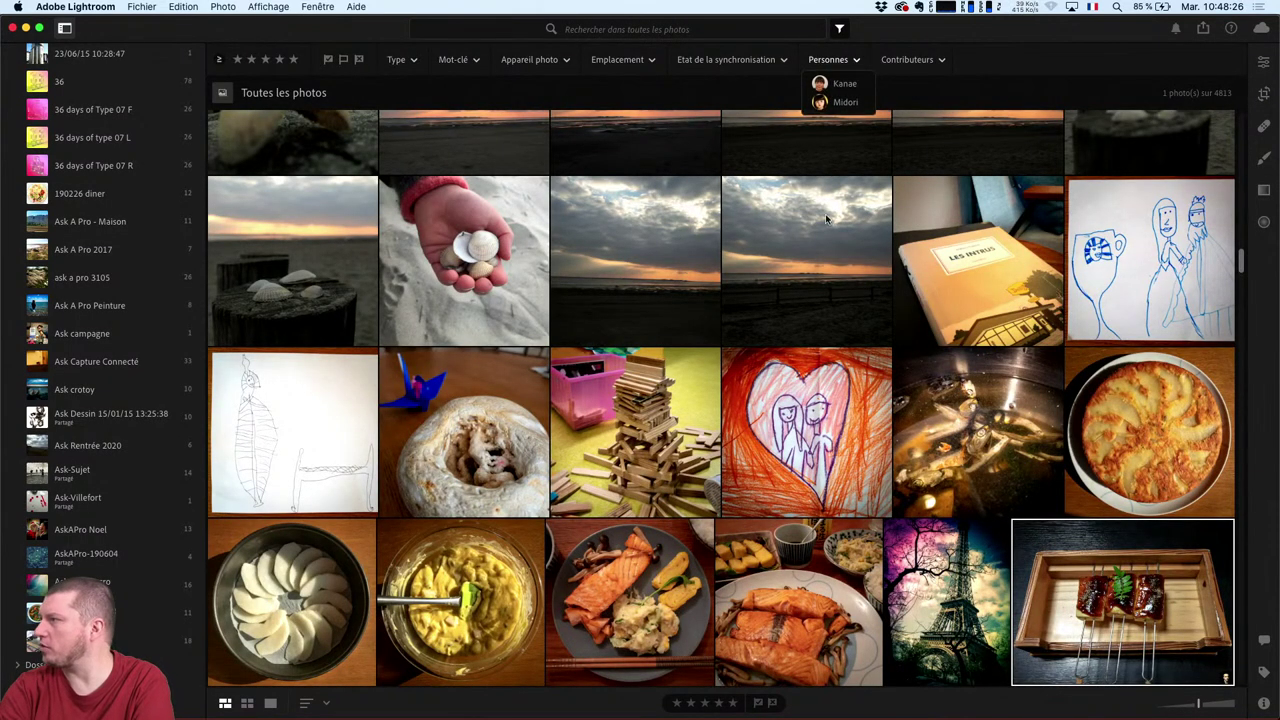
Switch from cloud Lightroom to the Lightroom Classic catalog with Cmd+Tab.
left_click(829, 60)
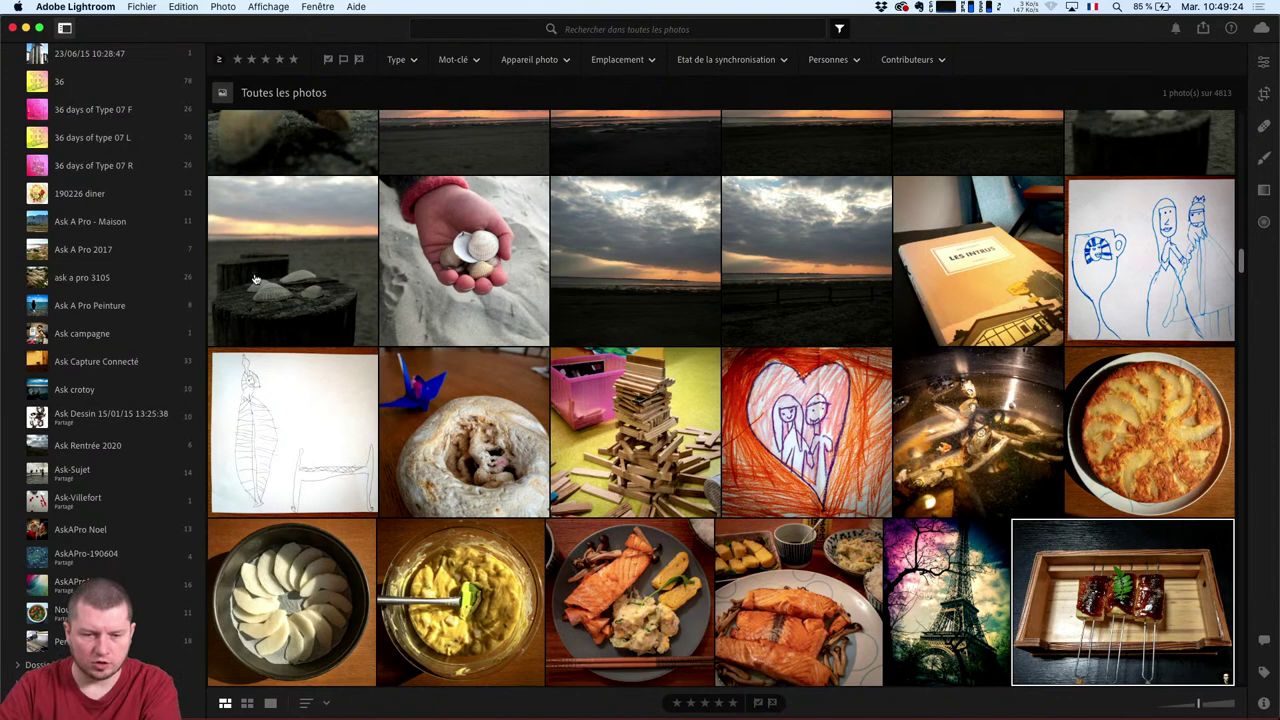
key("super+Tab")
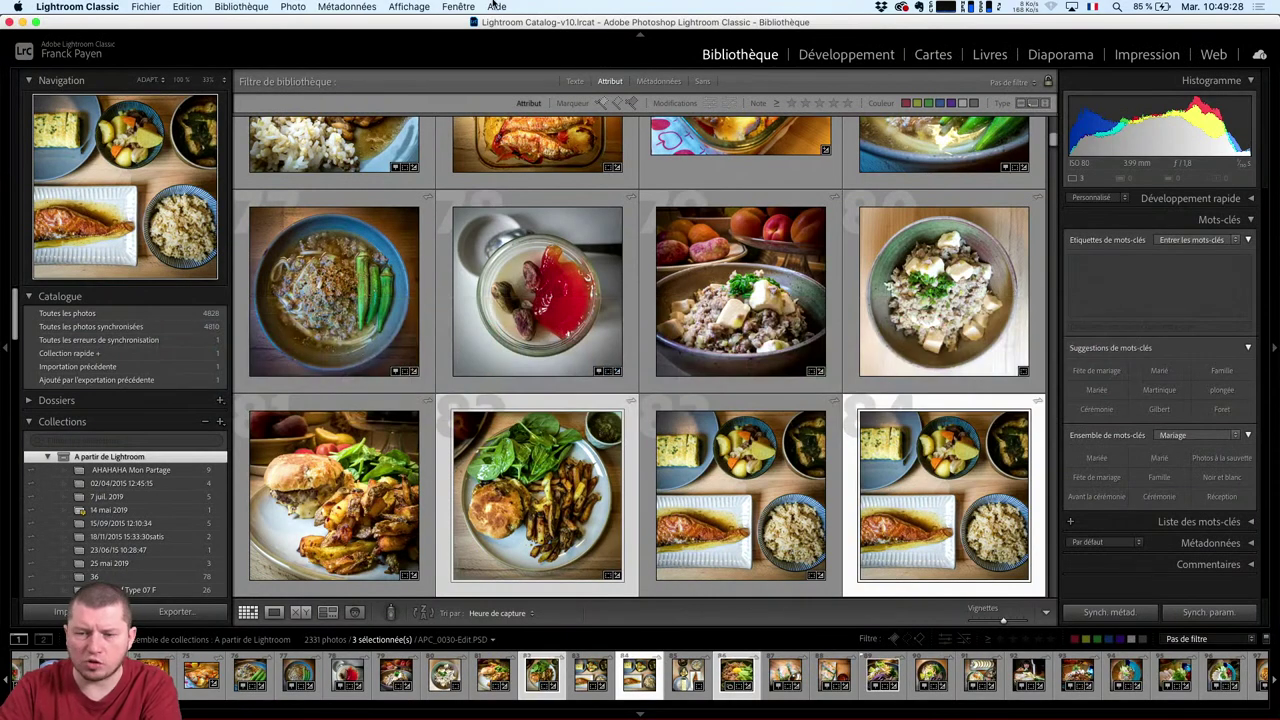
Quit Lightroom Classic, confirming with Oui and backing up the catalog.
left_click(412, 6)
left_click(497, 6)
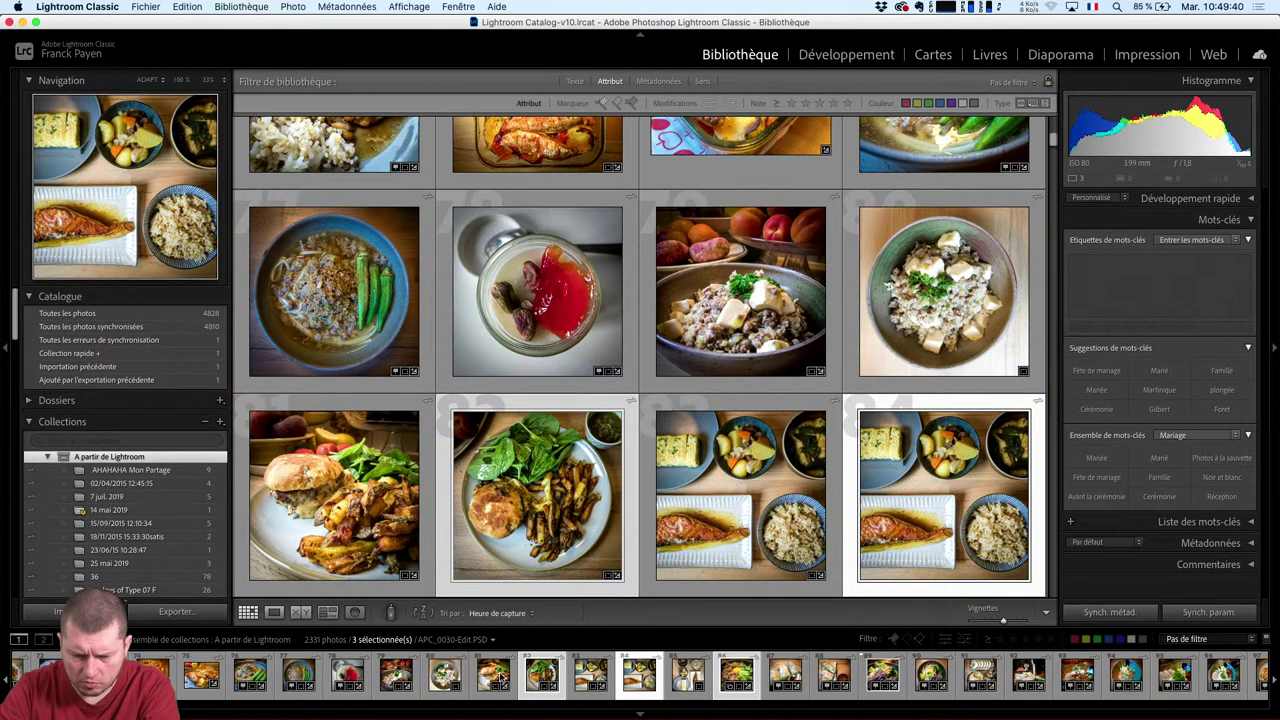
key("super+q")
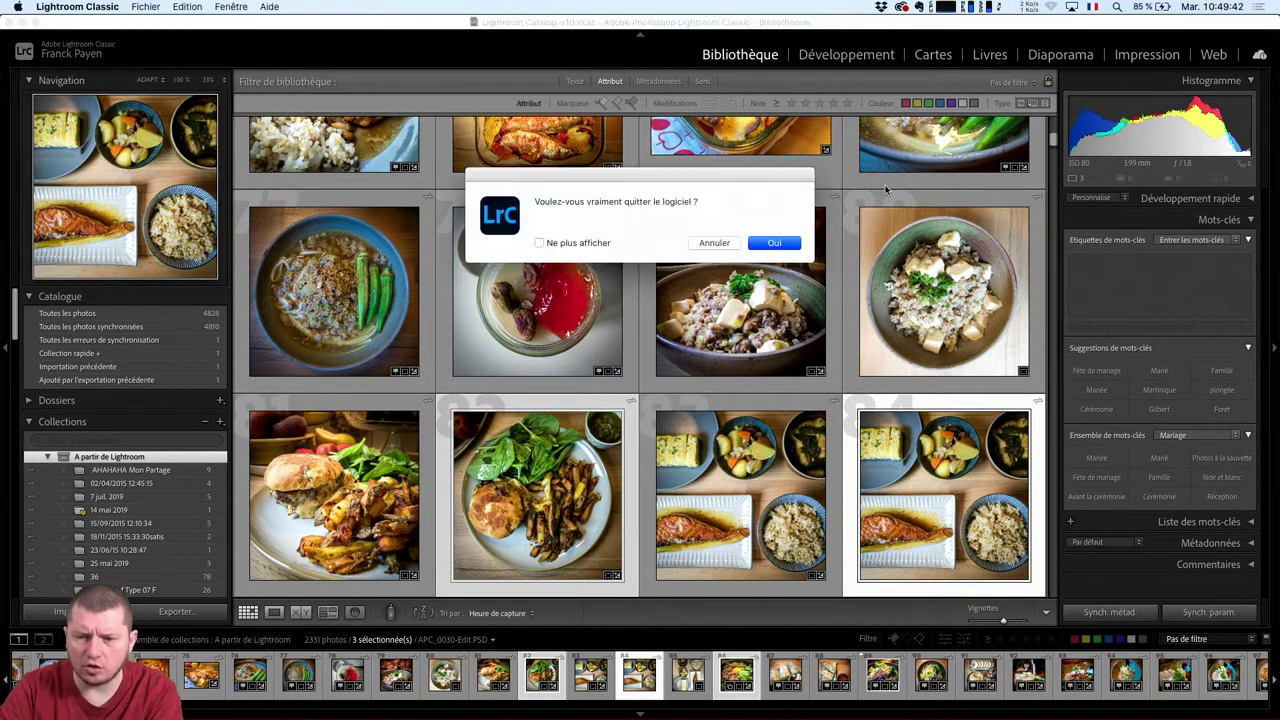
left_click(778, 242)
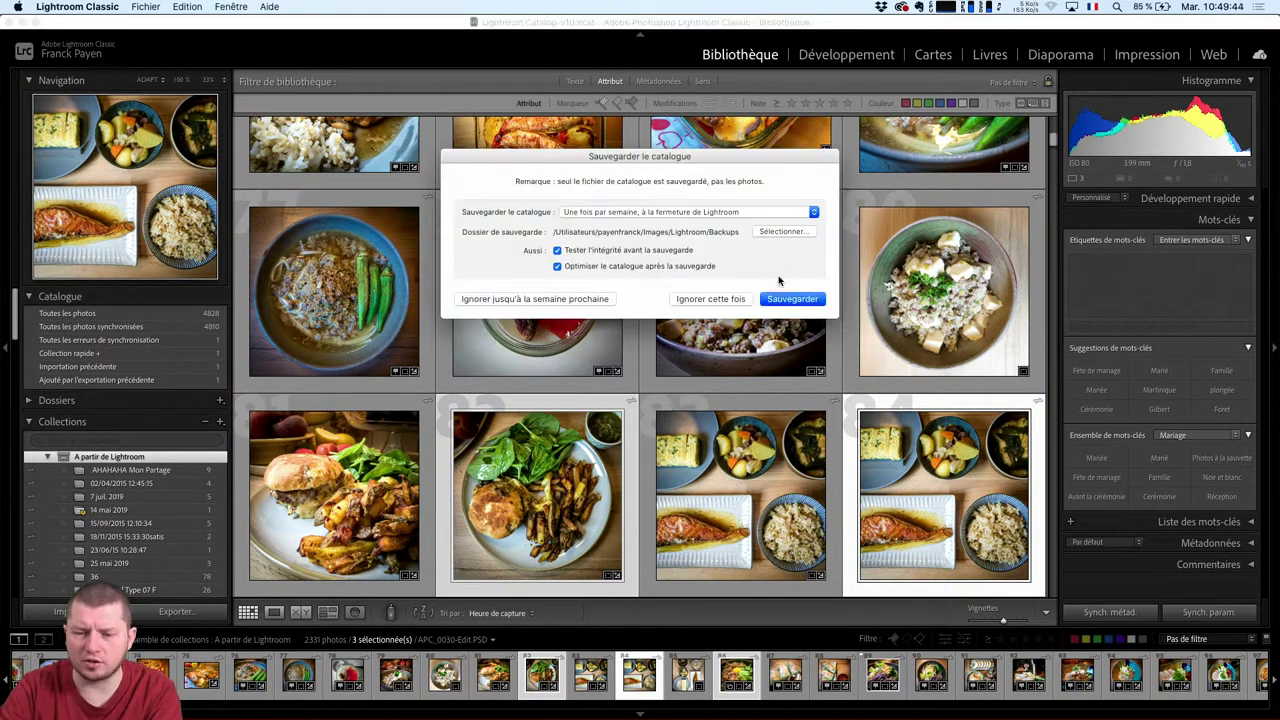
left_click(791, 300)
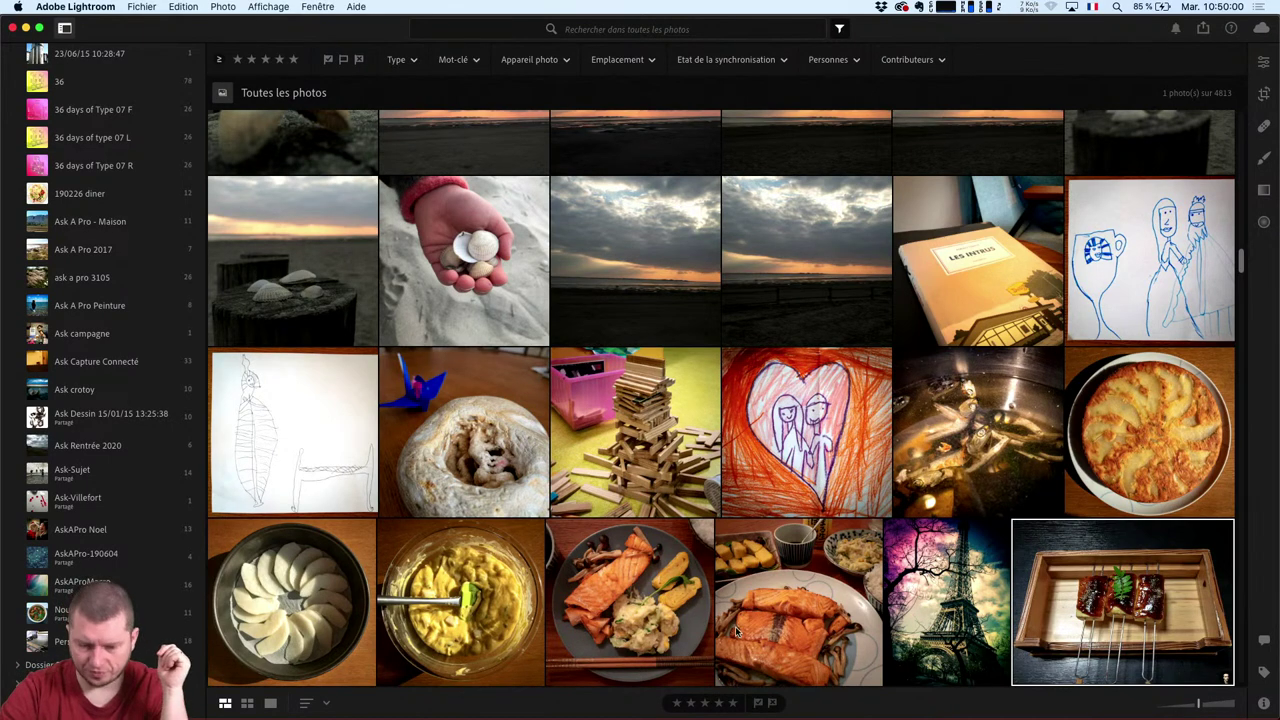
mouse_move(614, 672)
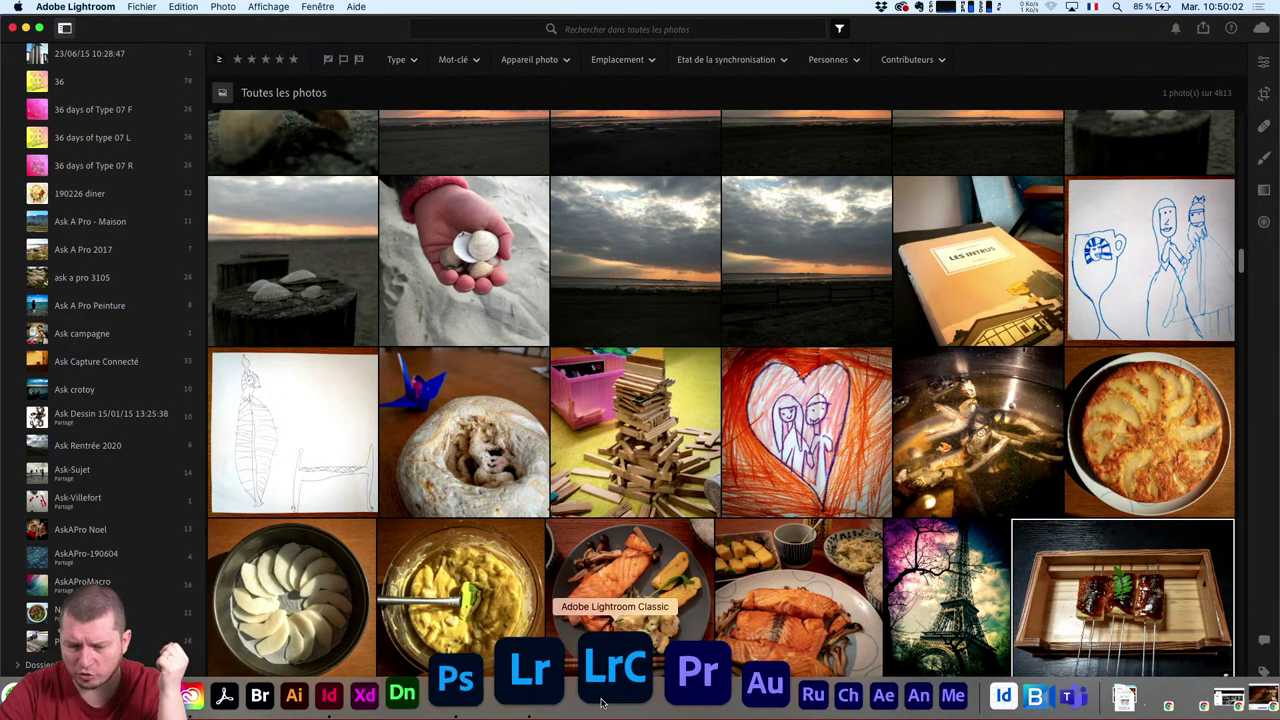
Relaunch Lightroom Classic from the Dock and submit the survey with a score of 10.
left_click(601, 703)
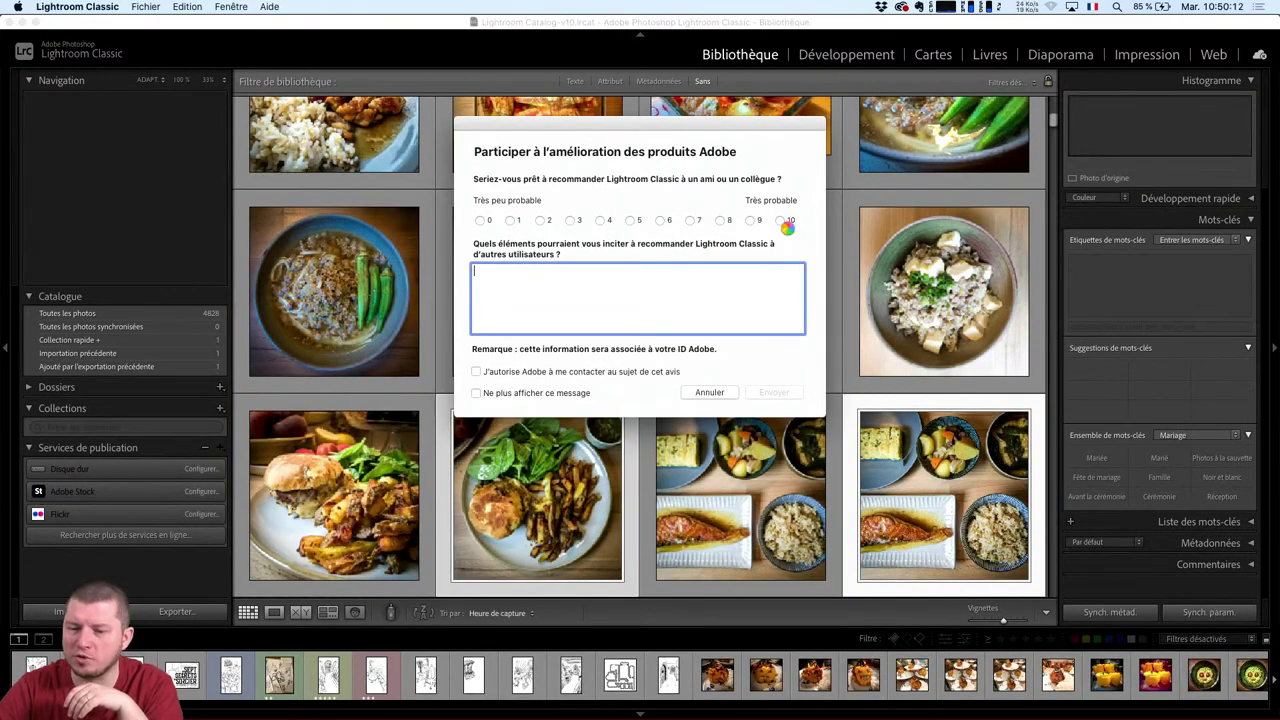
left_click(782, 221)
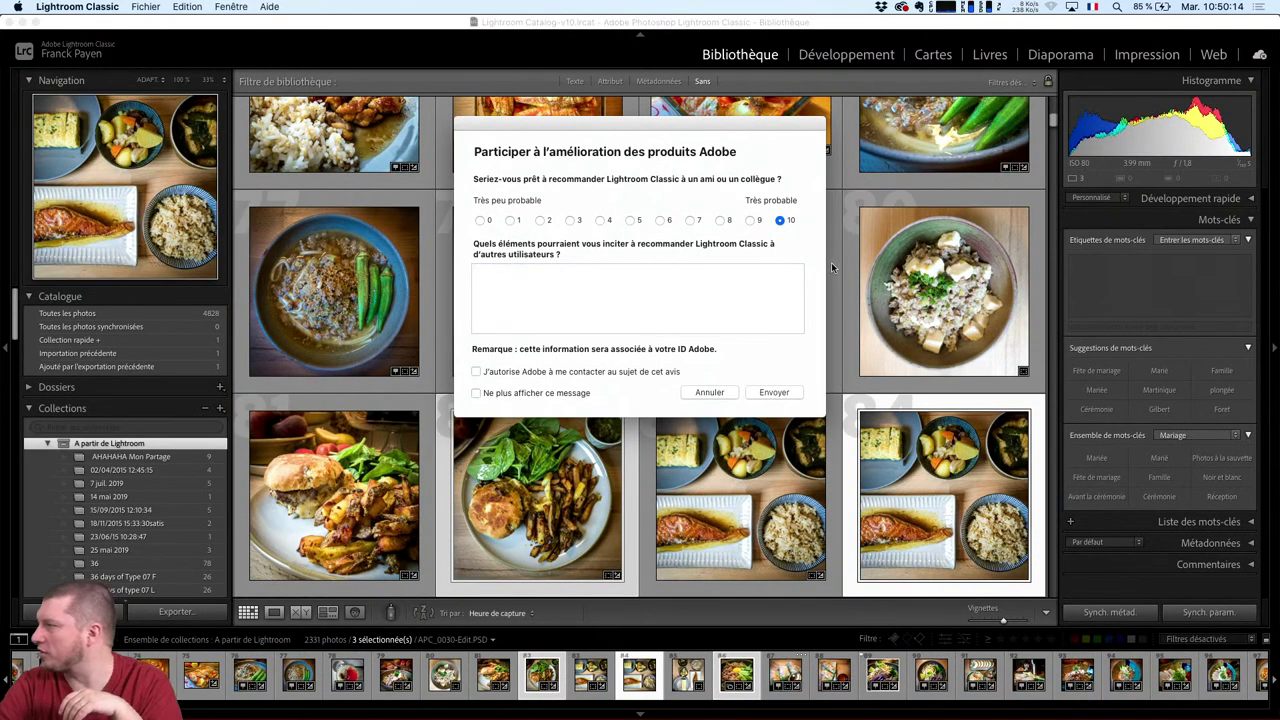
left_click(775, 392)
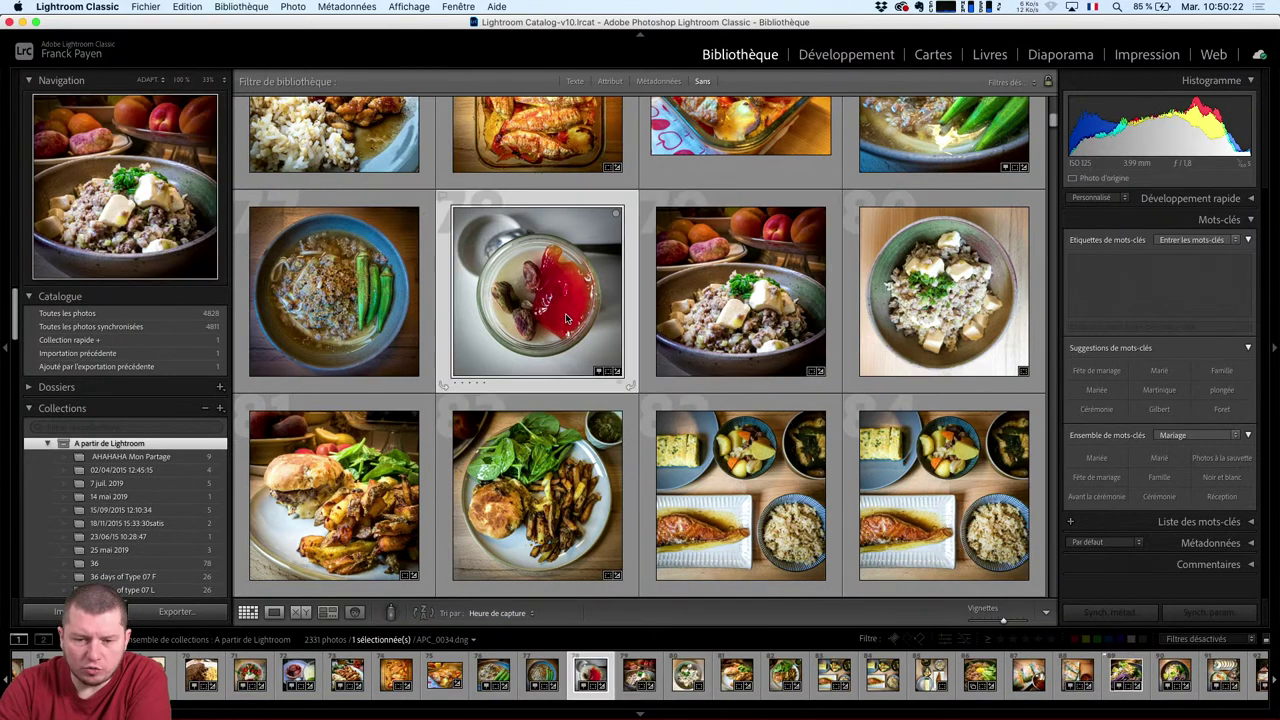
left_click(397, 333)
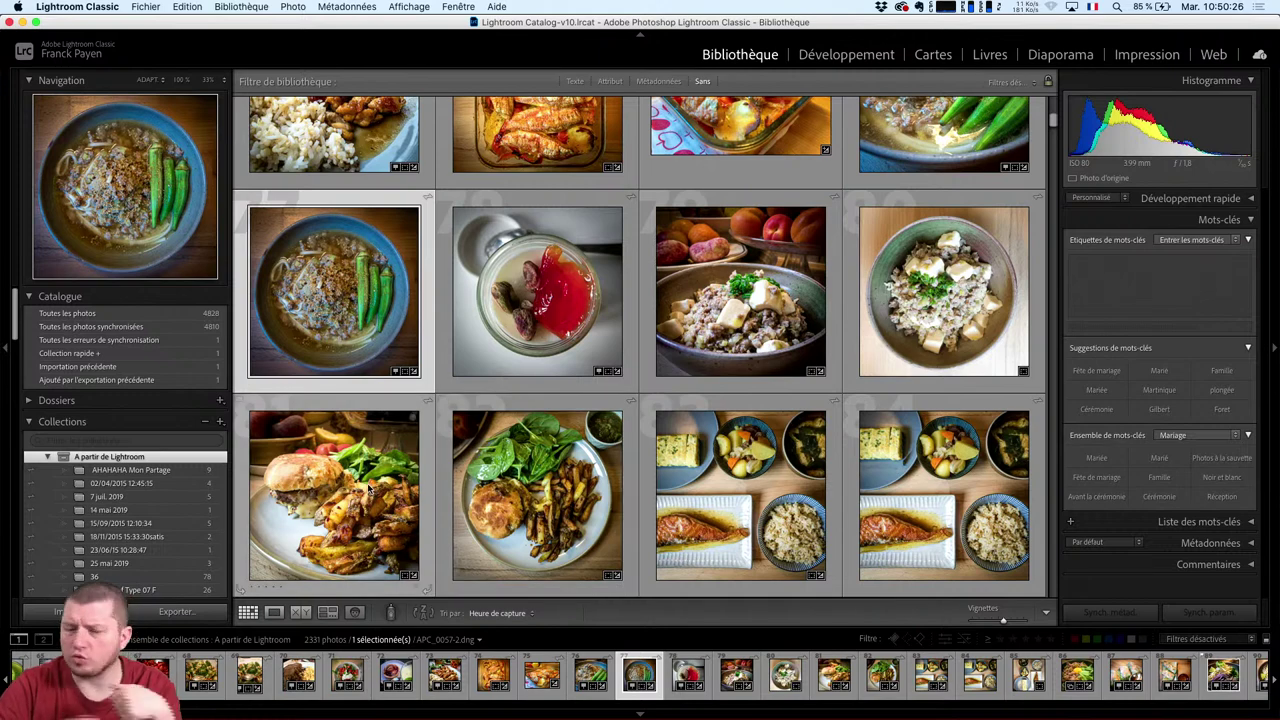
mouse_move(334, 494)
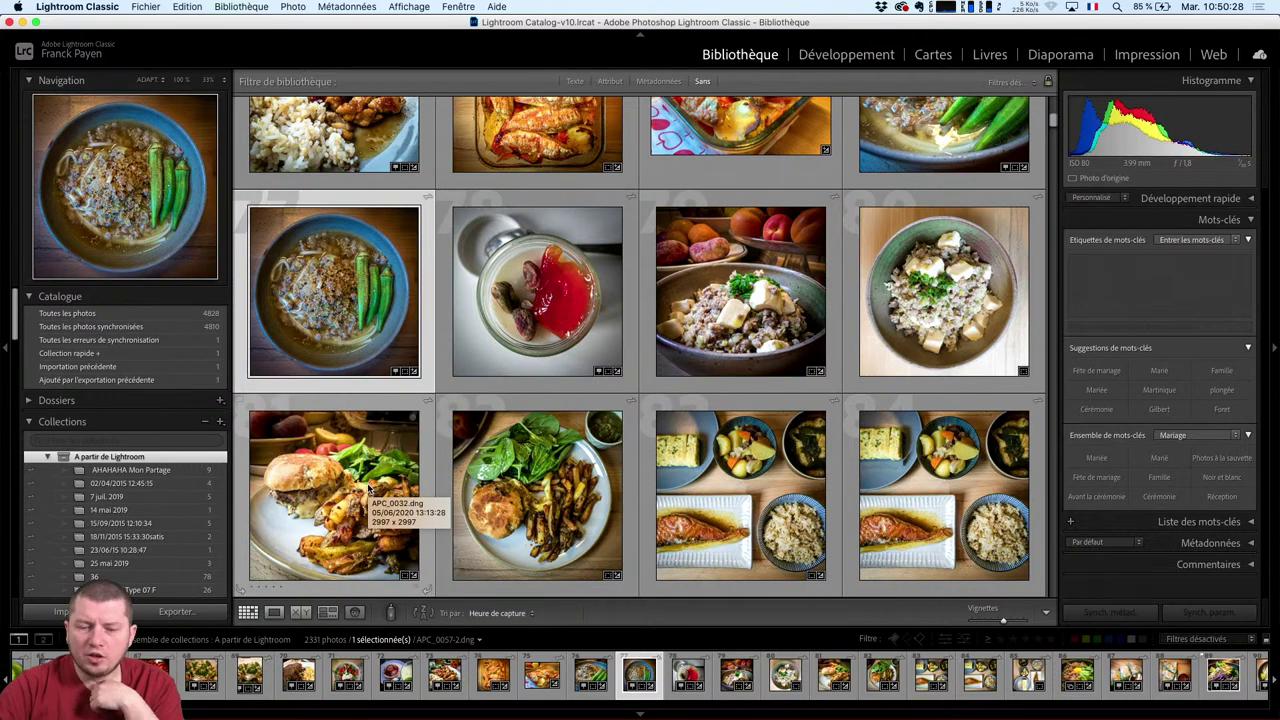
left_click(368, 487)
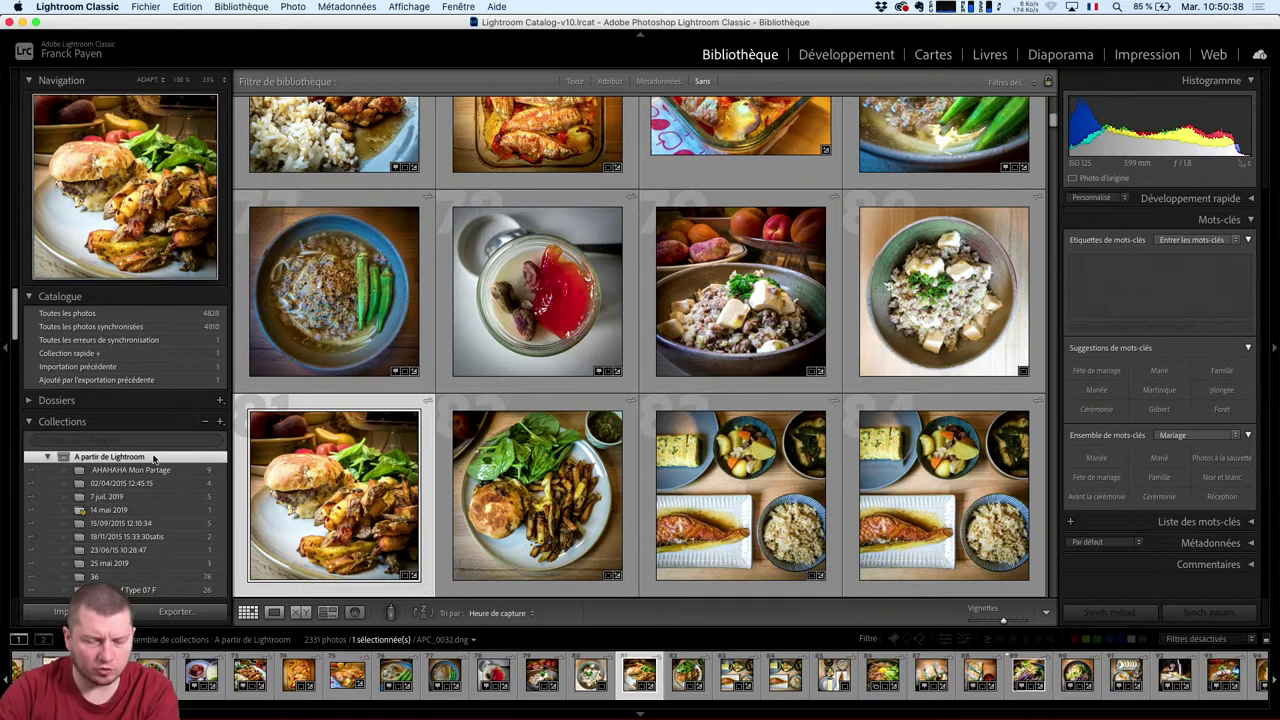
scroll(117, 488, "down", 3)
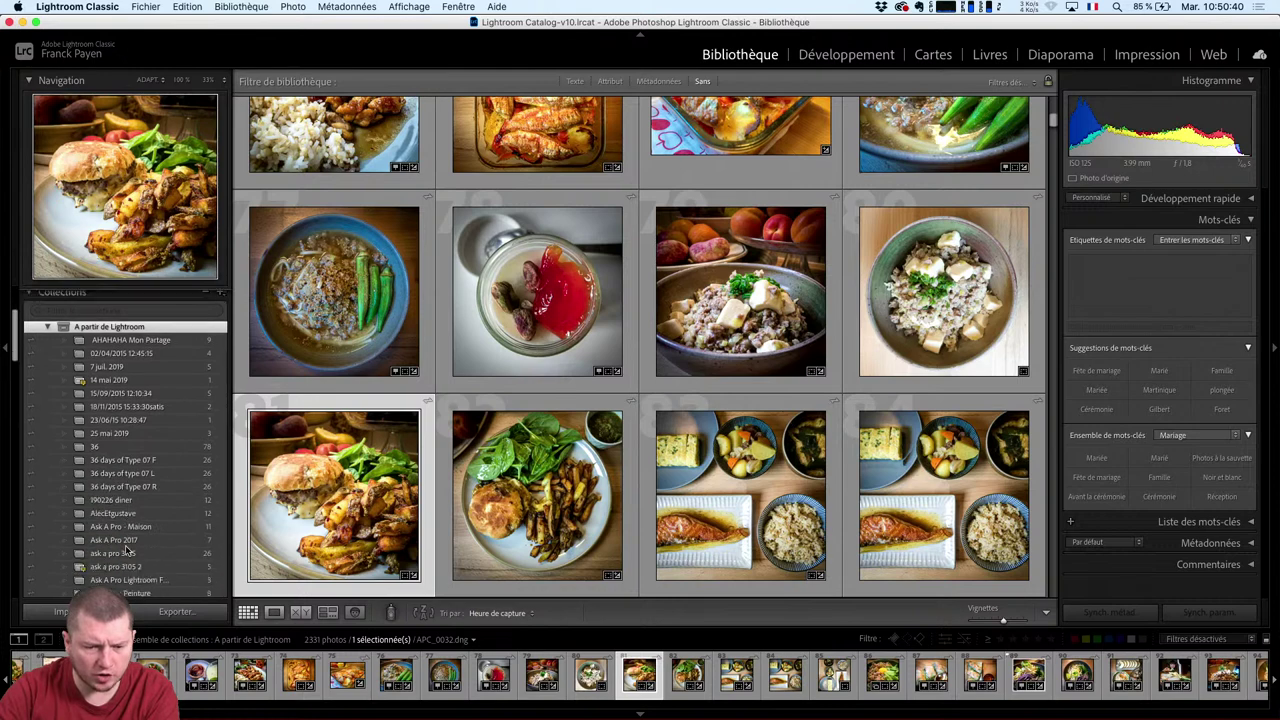
scroll(127, 551, "down", 2)
scroll(134, 516, "down", 1)
scroll(141, 481, "down", 1)
scroll(148, 446, "down", 1)
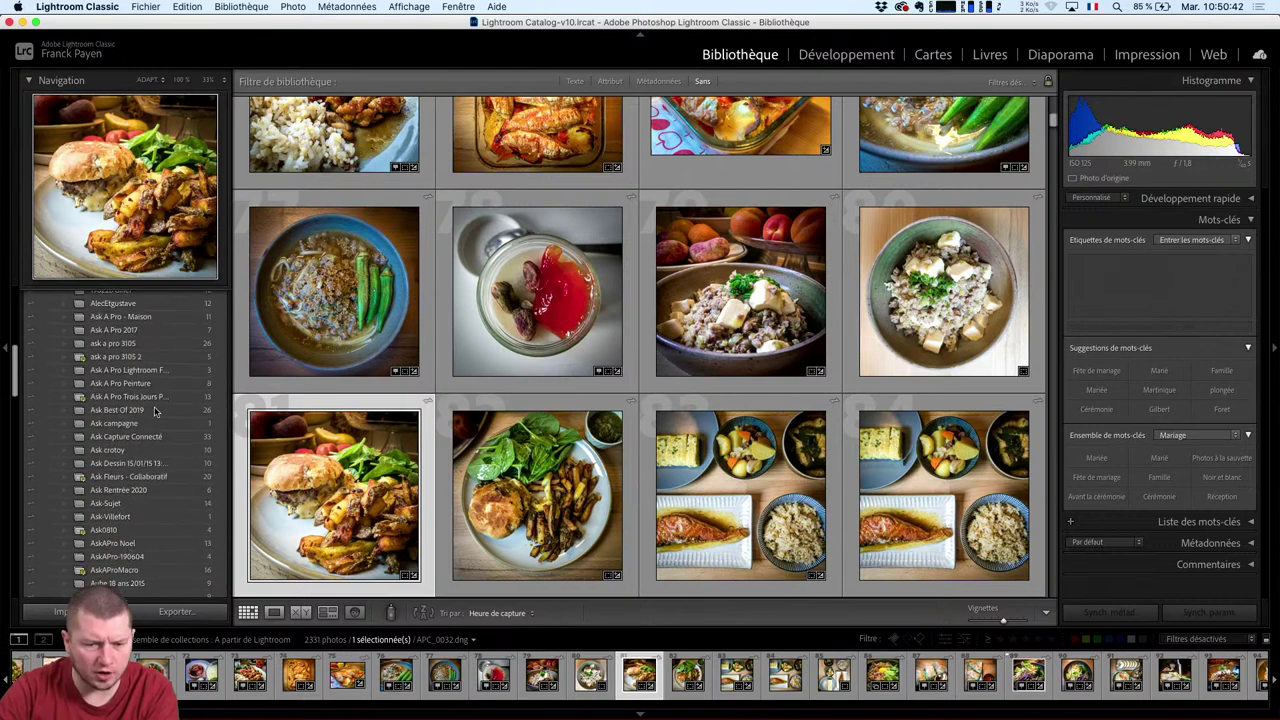
scroll(134, 522, "down", 2)
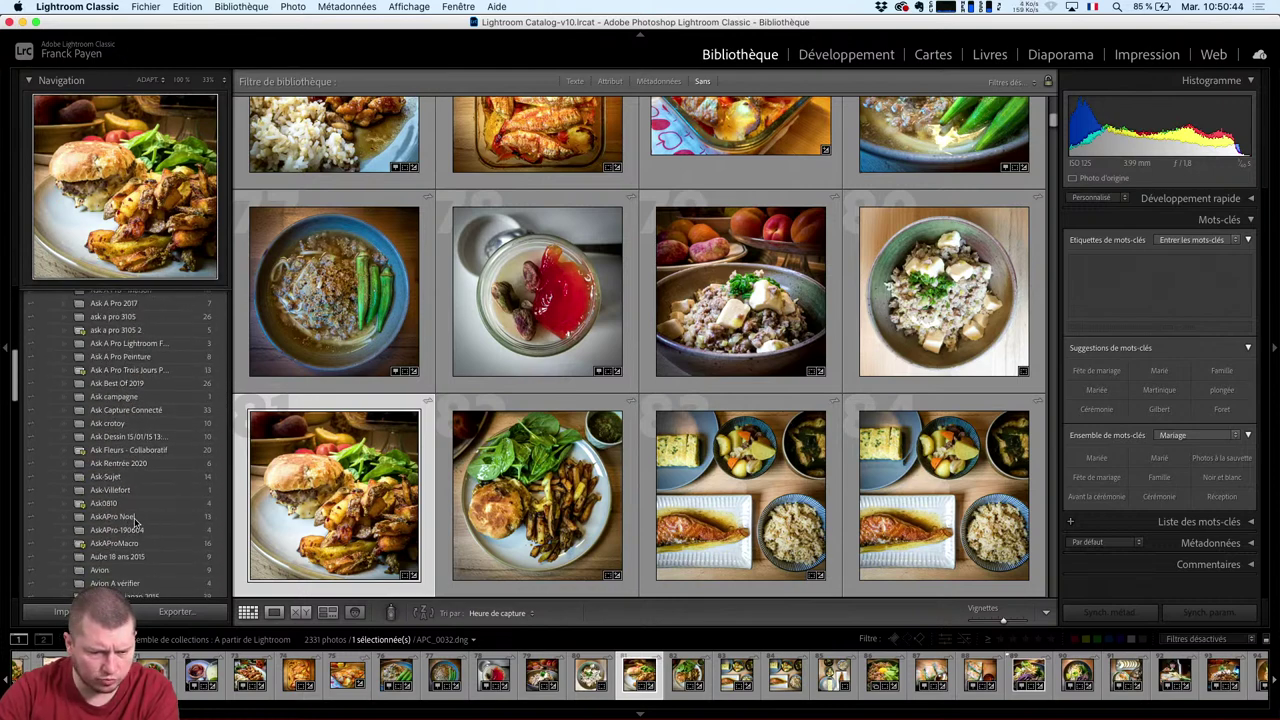
scroll(134, 522, "down", 3)
scroll(134, 522, "down", 3)
scroll(134, 524, "down", 3)
scroll(134, 523, "down", 1)
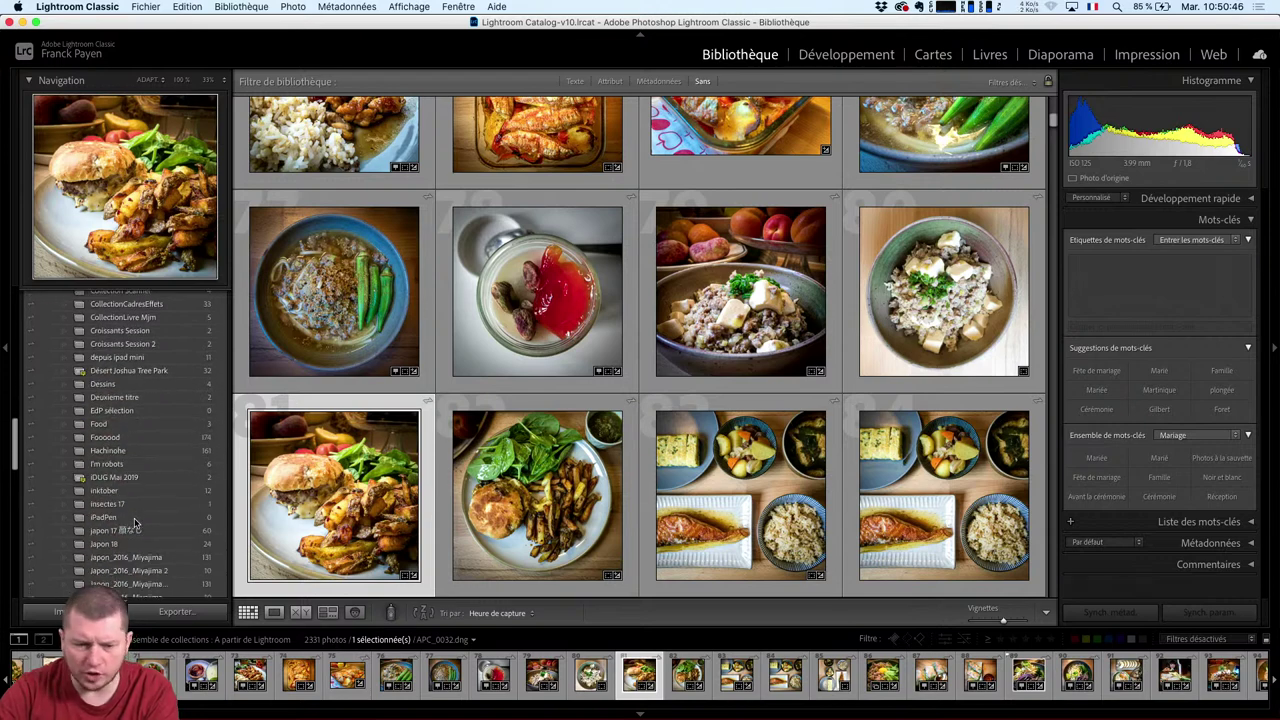
Open the 174-photo Fooood collection and scroll through its photos.
left_click(143, 439)
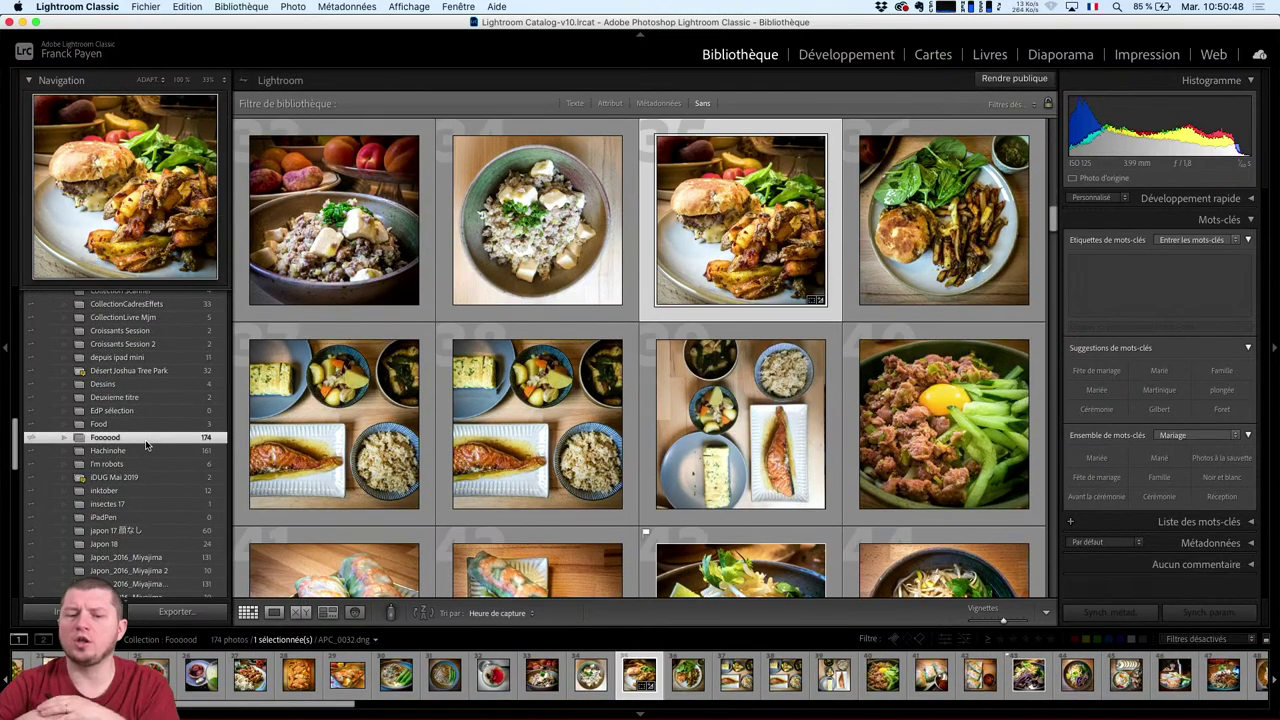
scroll(739, 462, "down", 1)
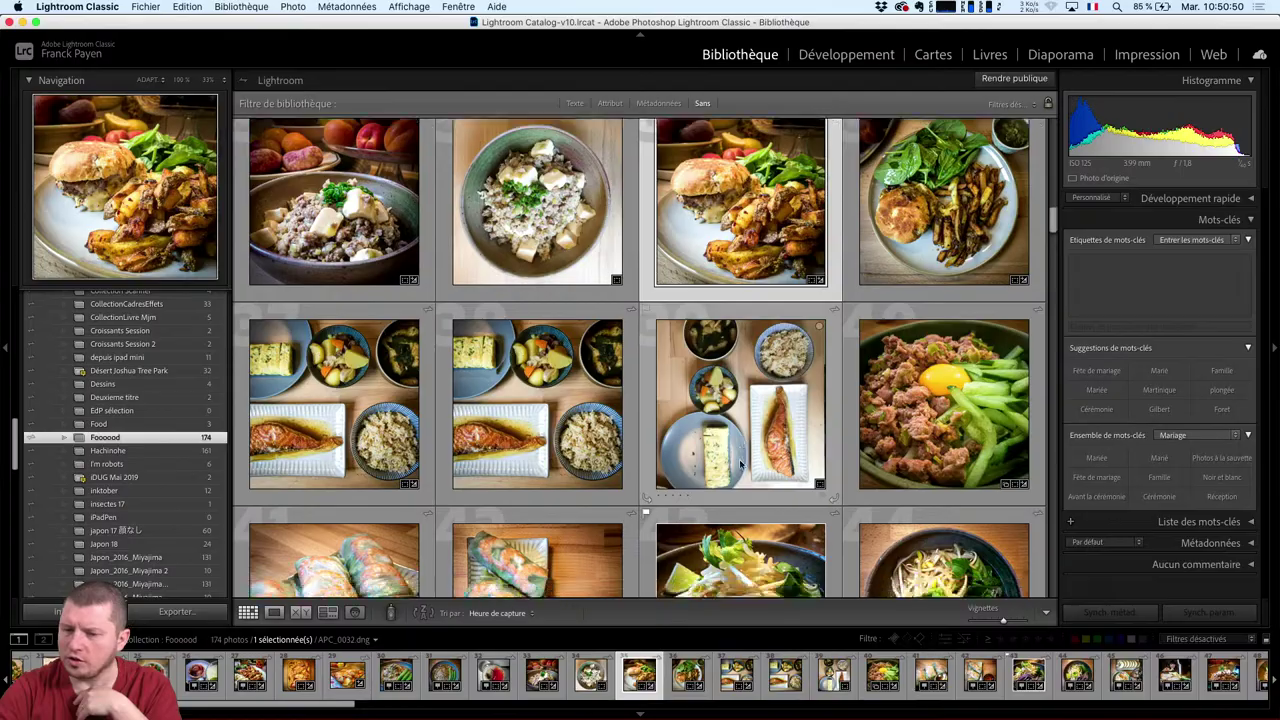
scroll(739, 462, "down", 5)
scroll(739, 459, "down", 2)
scroll(739, 459, "up", 1)
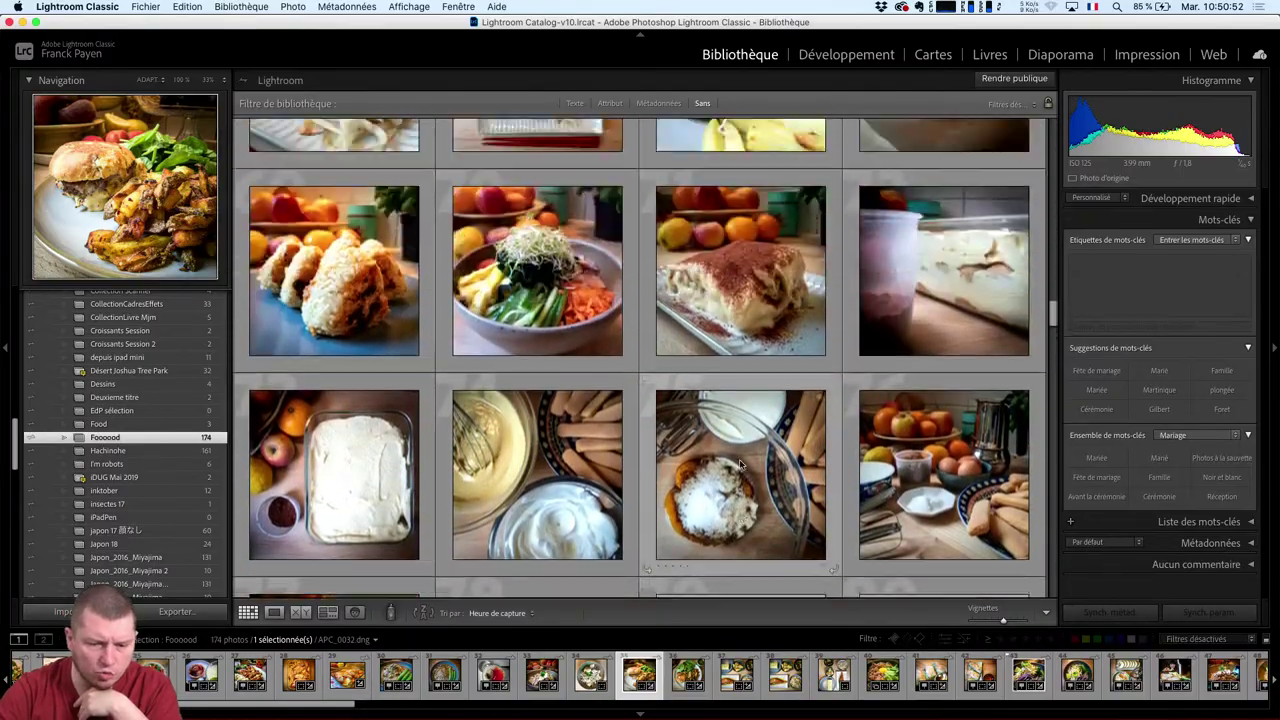
scroll(739, 459, "down", 5)
scroll(739, 459, "up", 3)
scroll(739, 459, "up", 5)
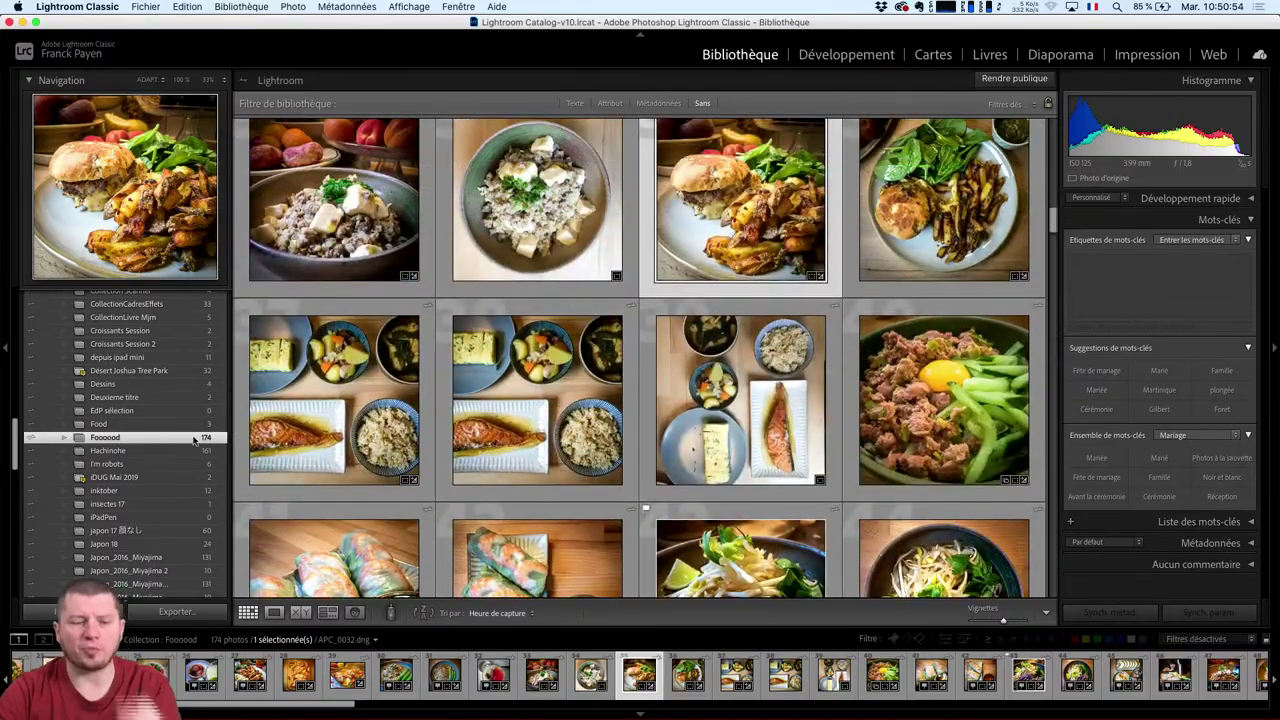
Toggle Fooood's Définir comme collection cible off and back on, leaving it the target.
right_click(117, 440)
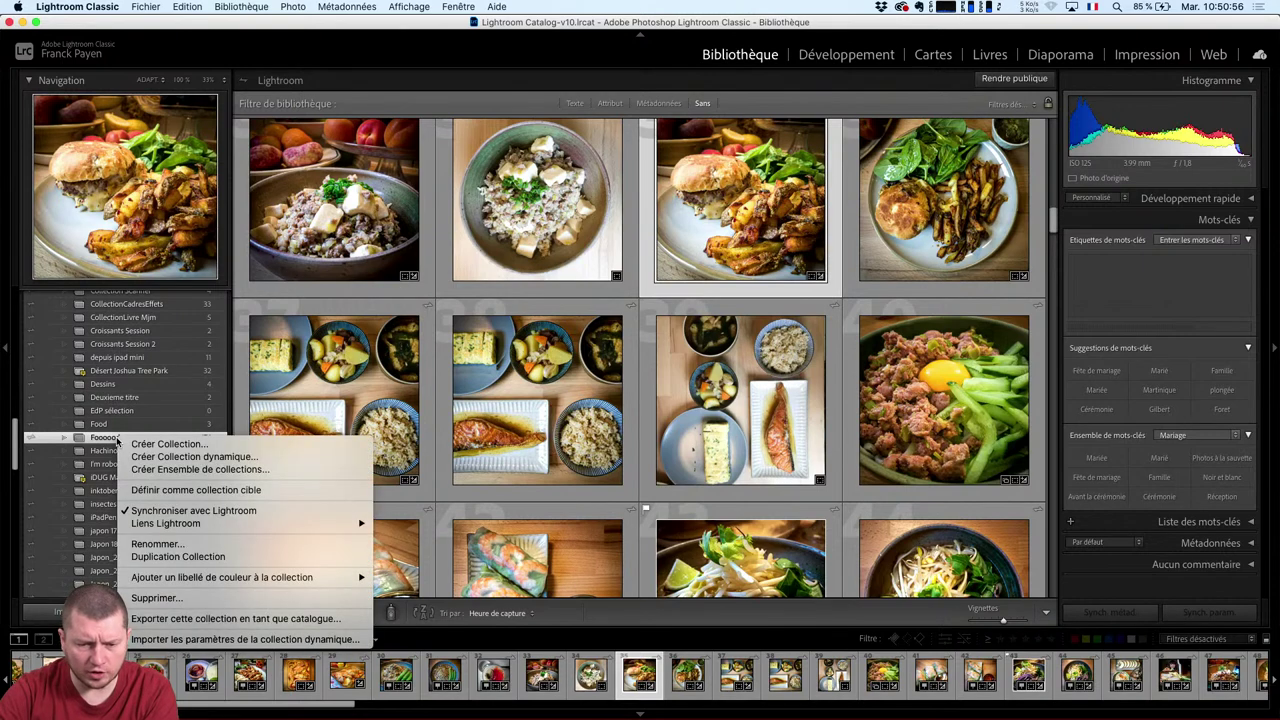
left_click(206, 492)
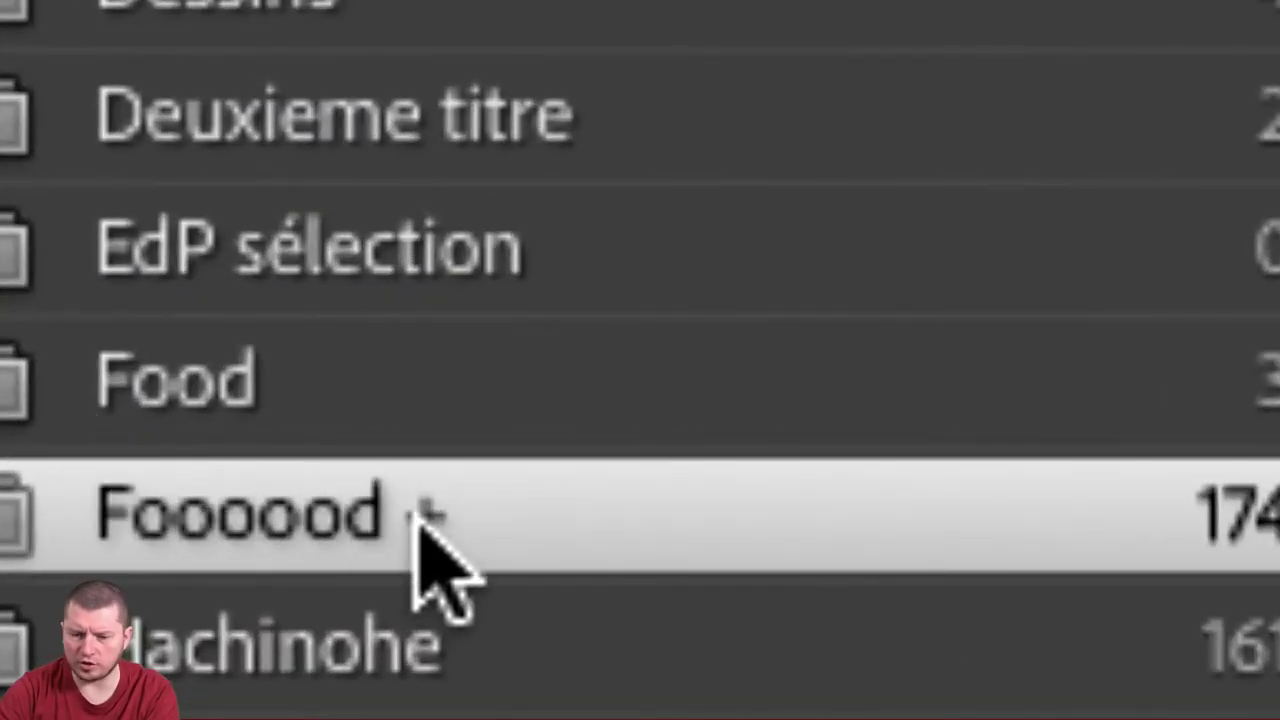
right_click(428, 516)
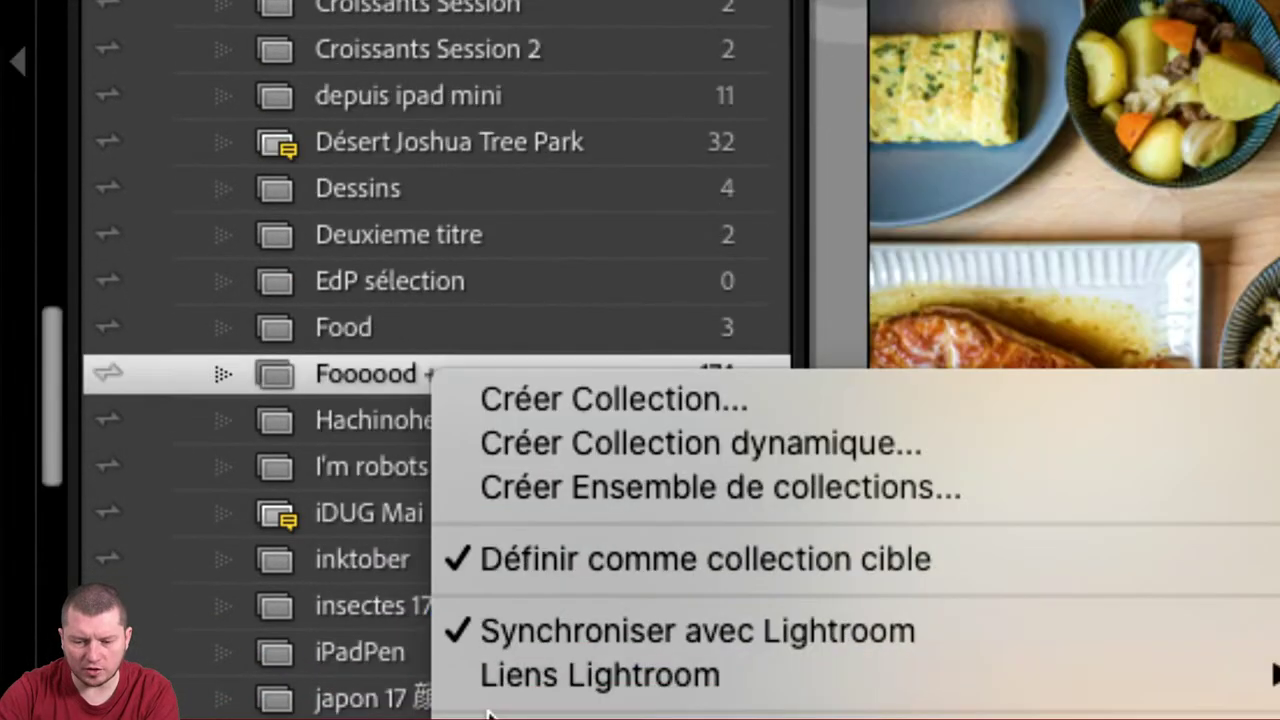
left_click(502, 558)
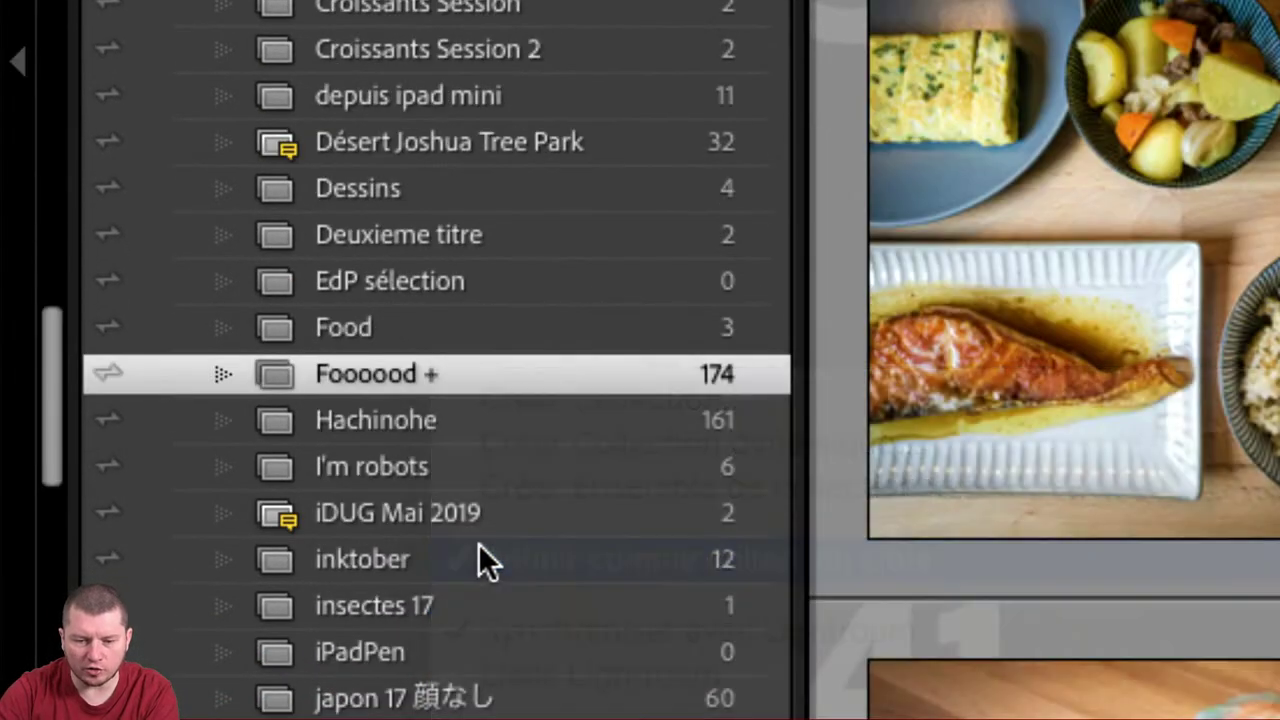
right_click(460, 385)
left_click(539, 573)
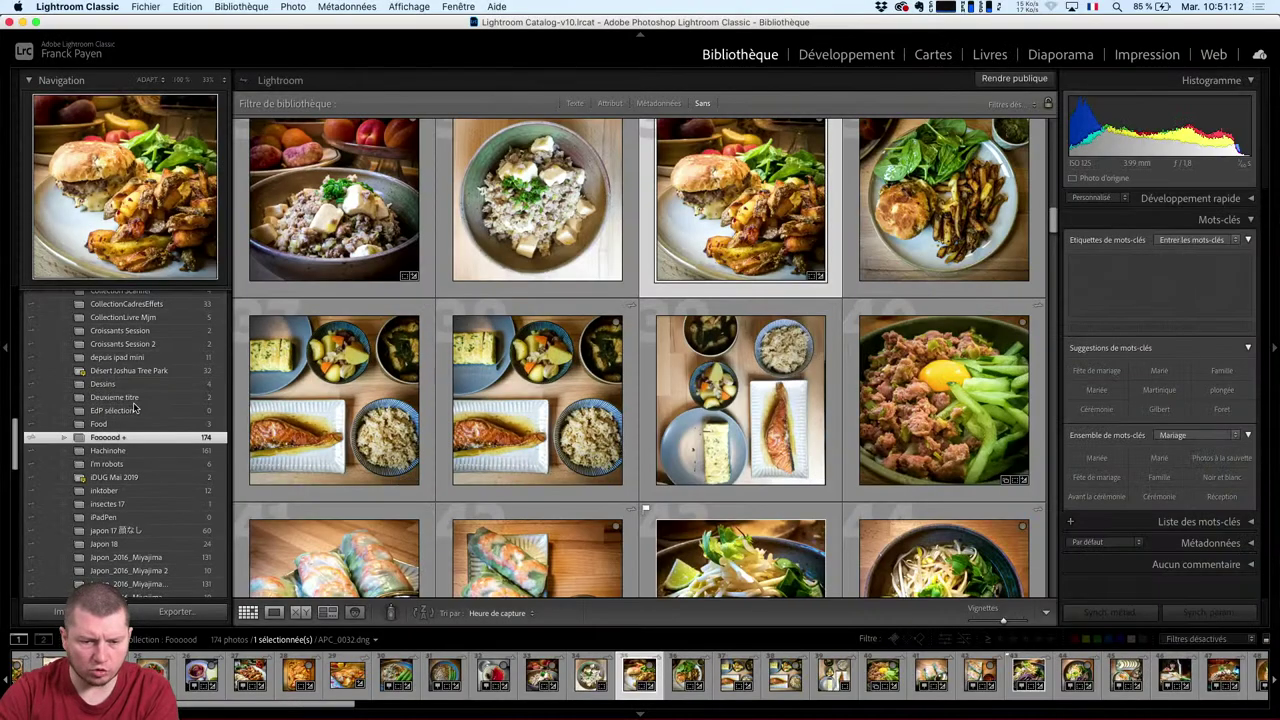
Open A partir de Lightroom and add the guacamole face photo to the Fooood target collection.
scroll(150, 430, "up", 5)
scroll(135, 408, "up", 5)
scroll(130, 380, "up", 5)
scroll(130, 380, "up", 5)
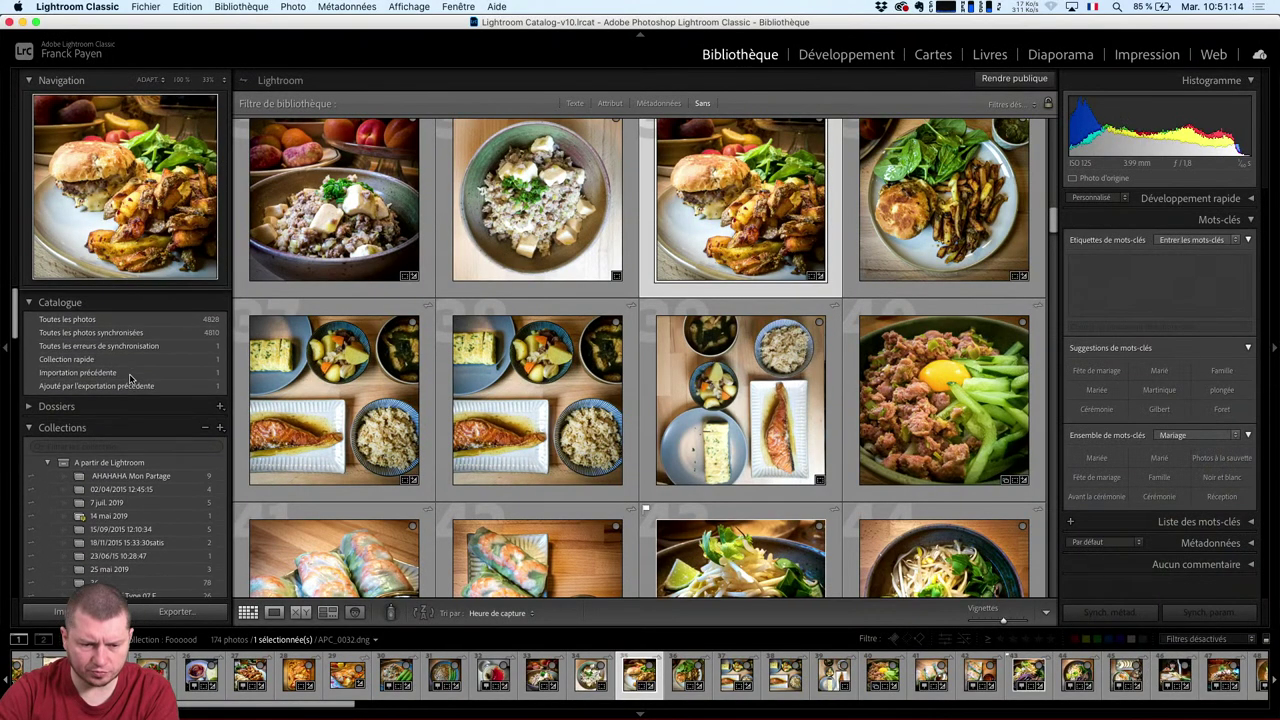
scroll(115, 430, "up", 2)
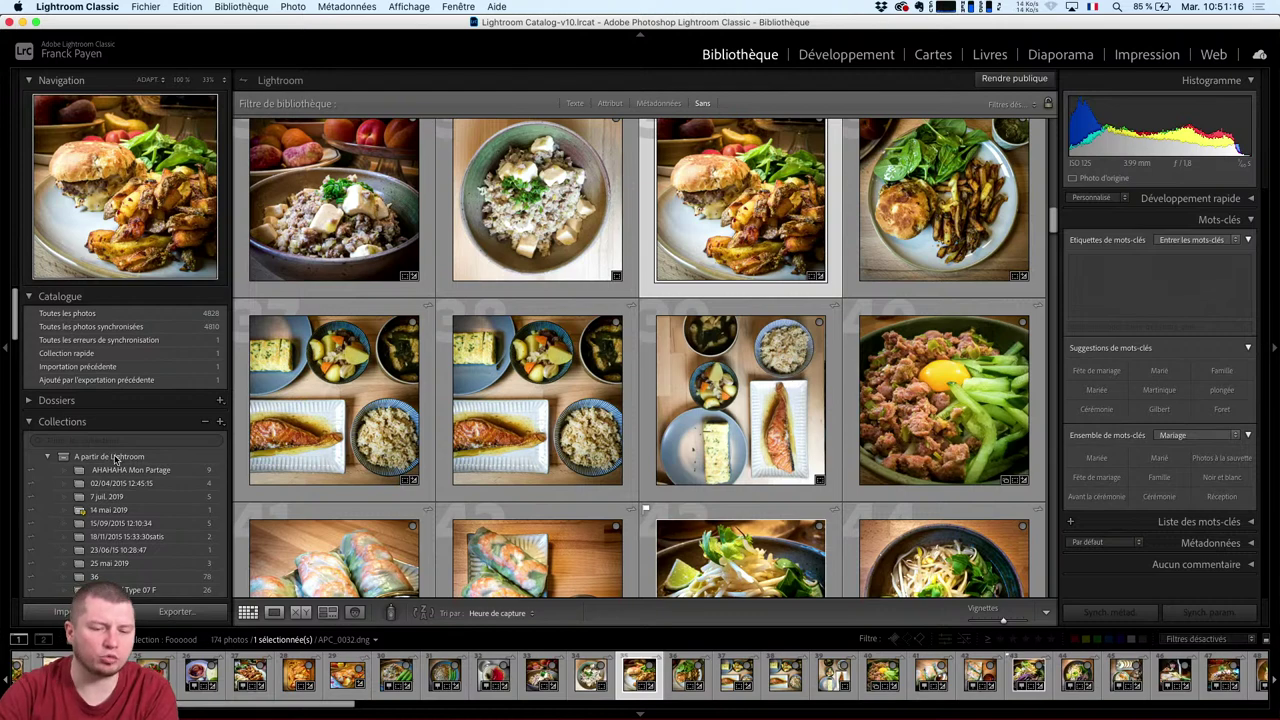
left_click(115, 458)
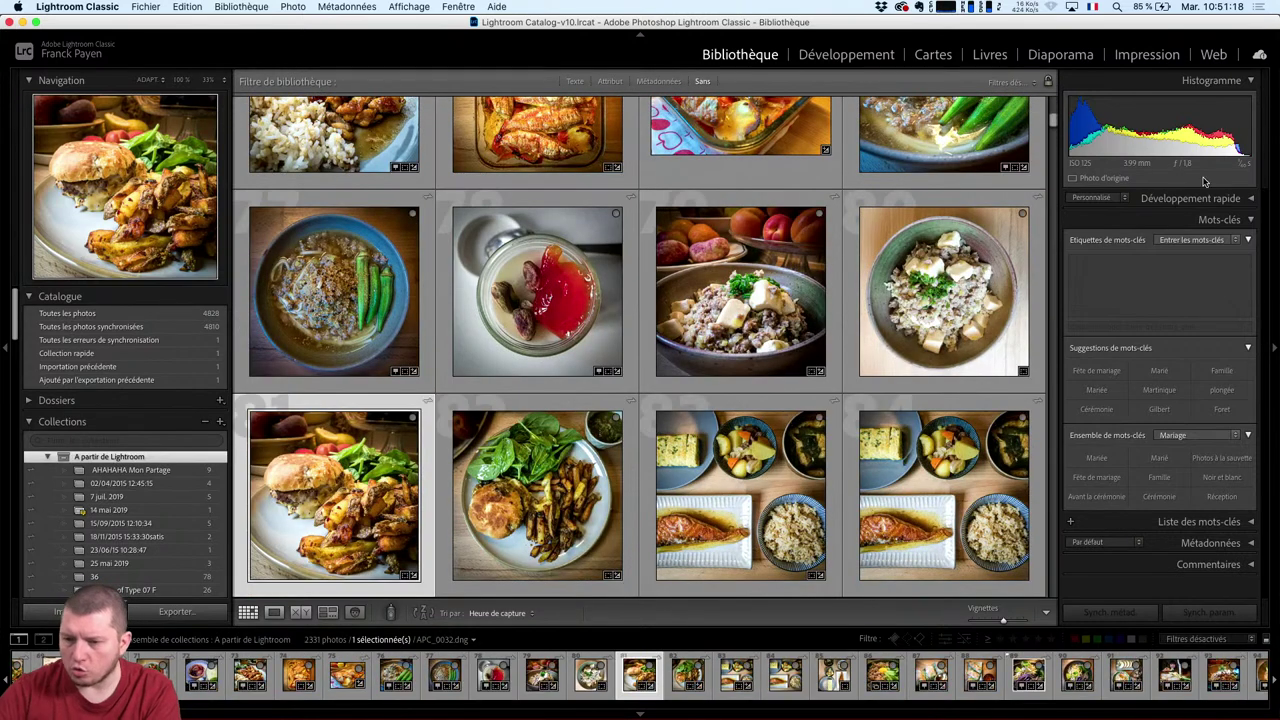
scroll(567, 322, "up", 15)
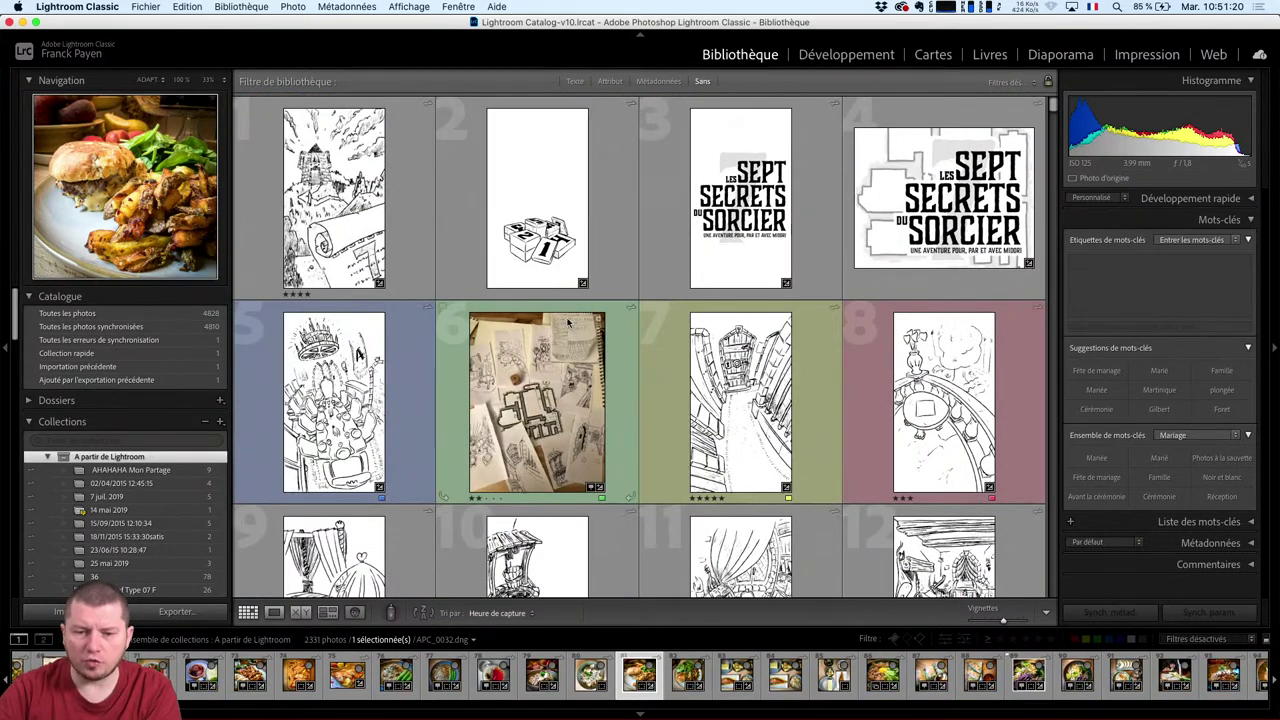
scroll(567, 322, "down", 5)
scroll(550, 240, "down", 3)
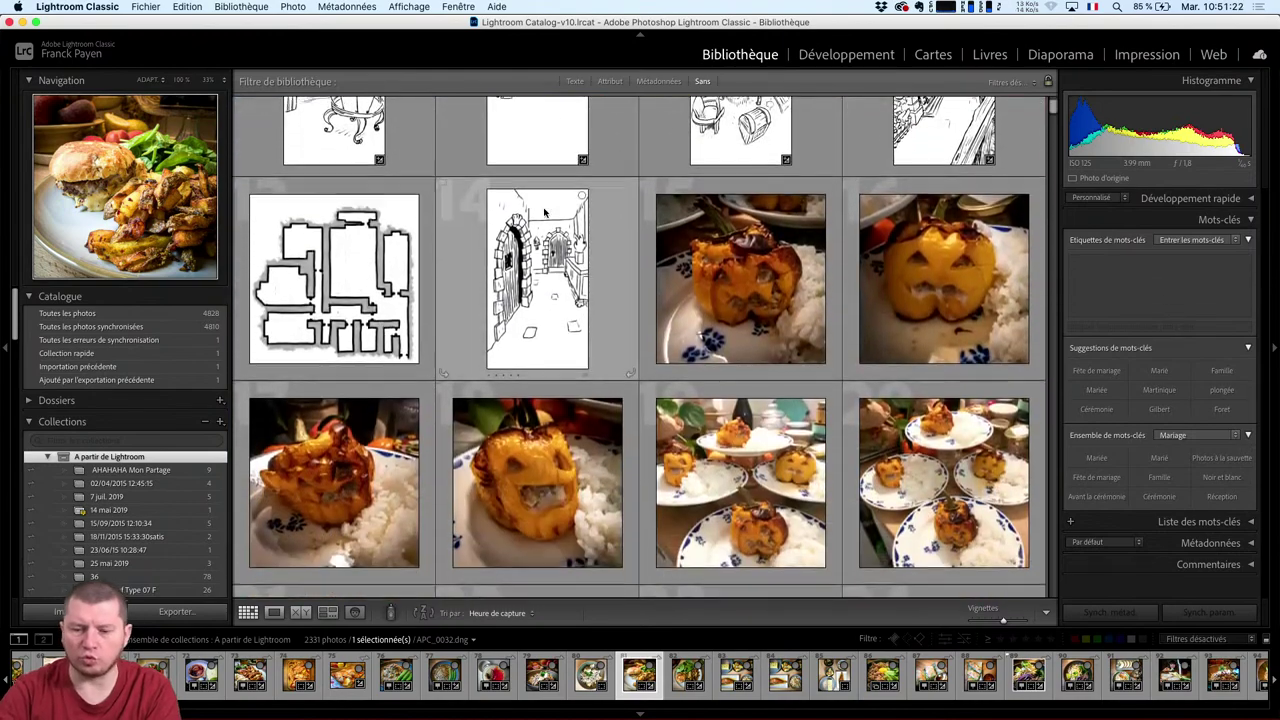
scroll(610, 340, "down", 3)
scroll(630, 330, "down", 2)
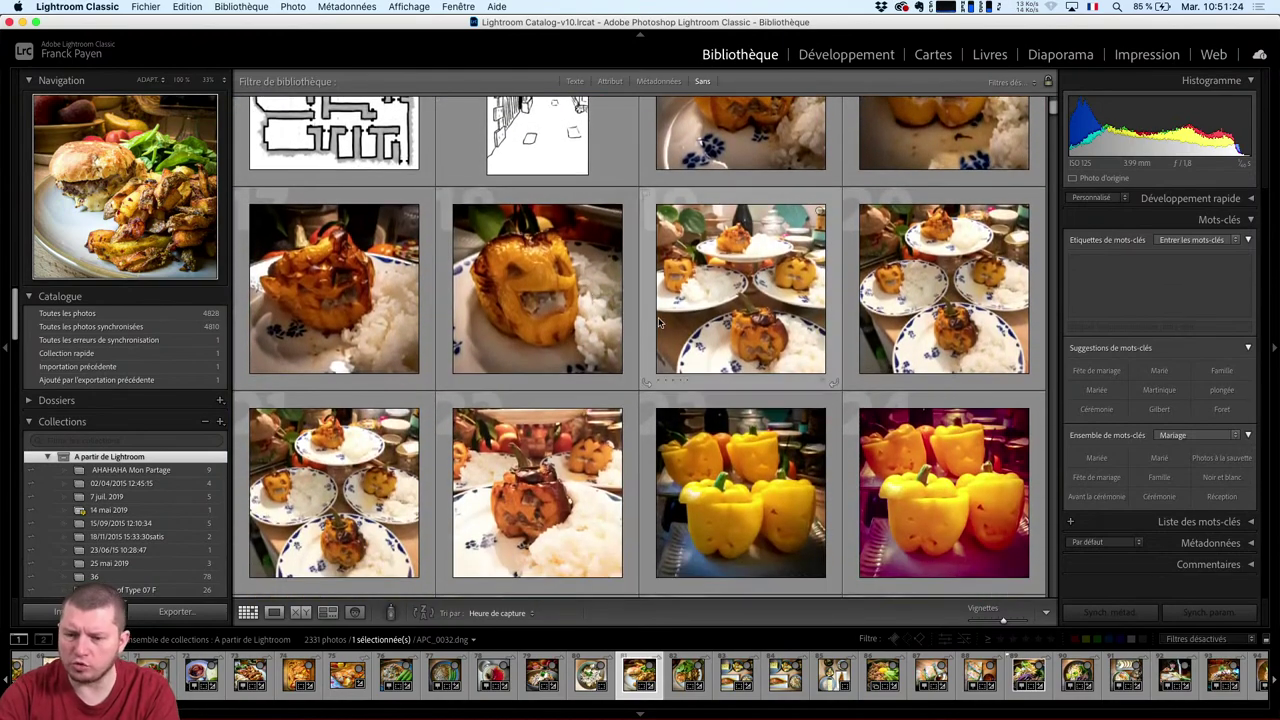
scroll(659, 322, "down", 3)
scroll(640, 315, "down", 4)
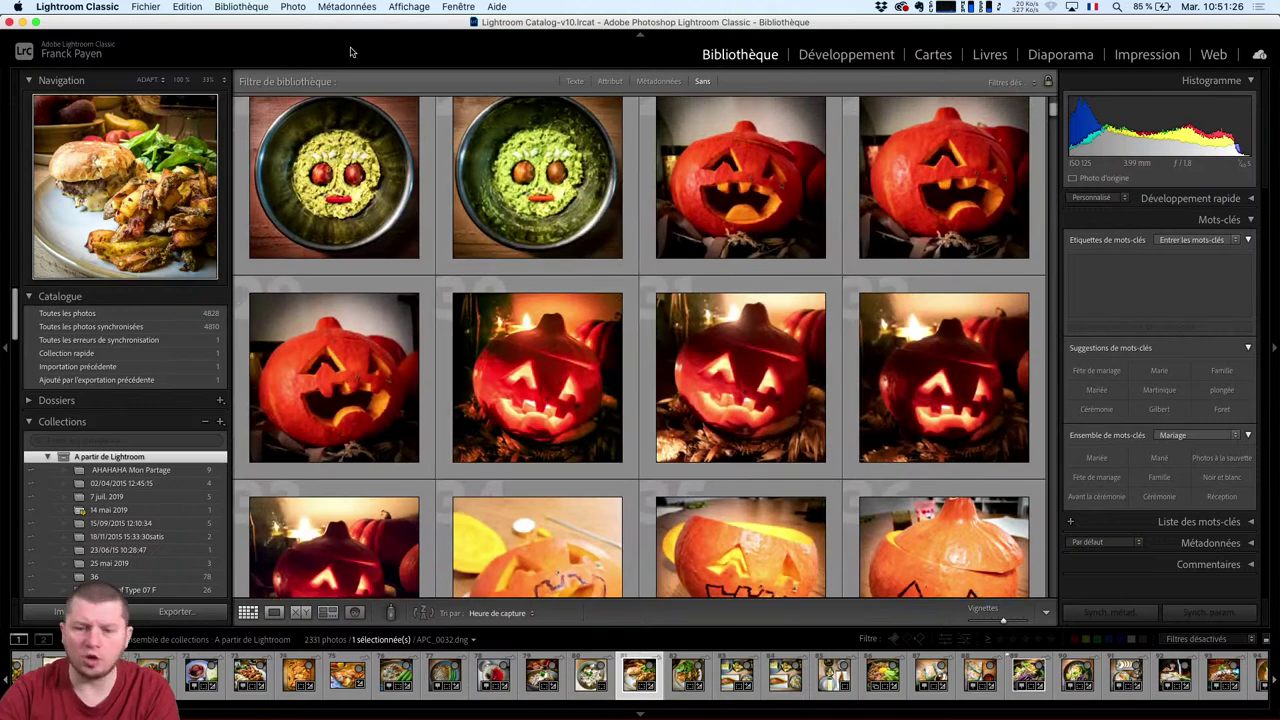
mouse_move(334, 178)
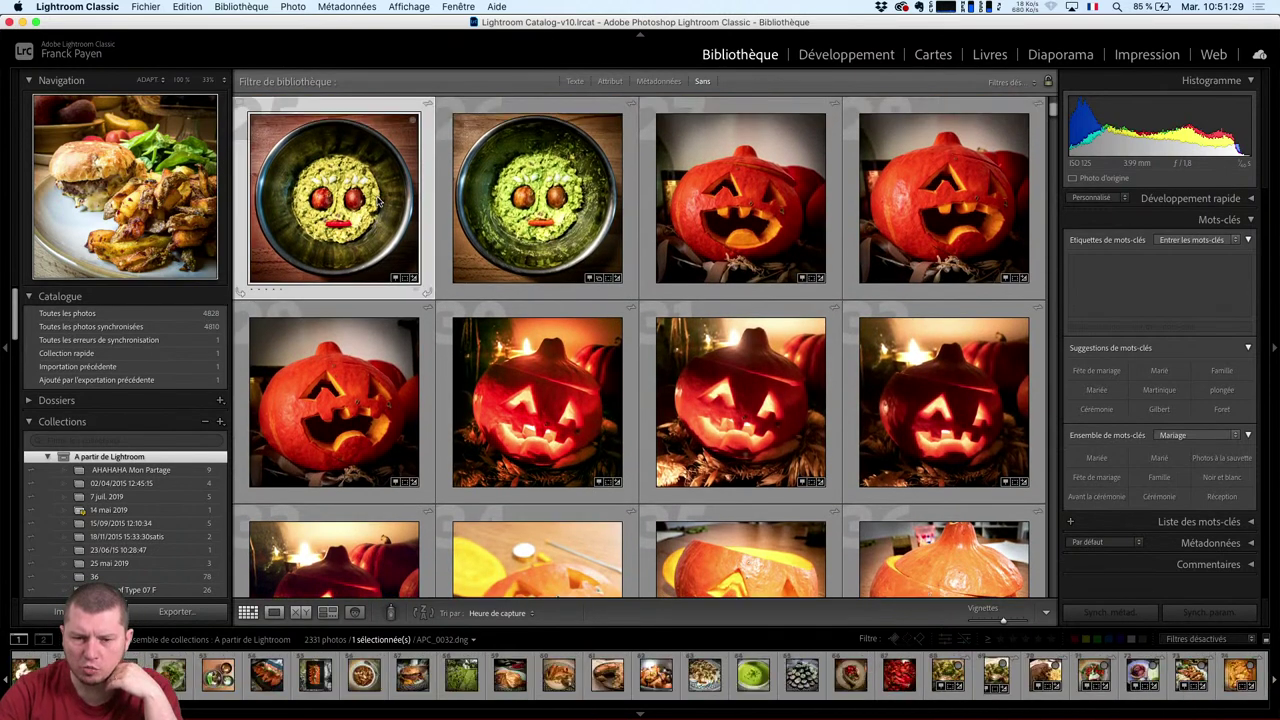
left_click(395, 204)
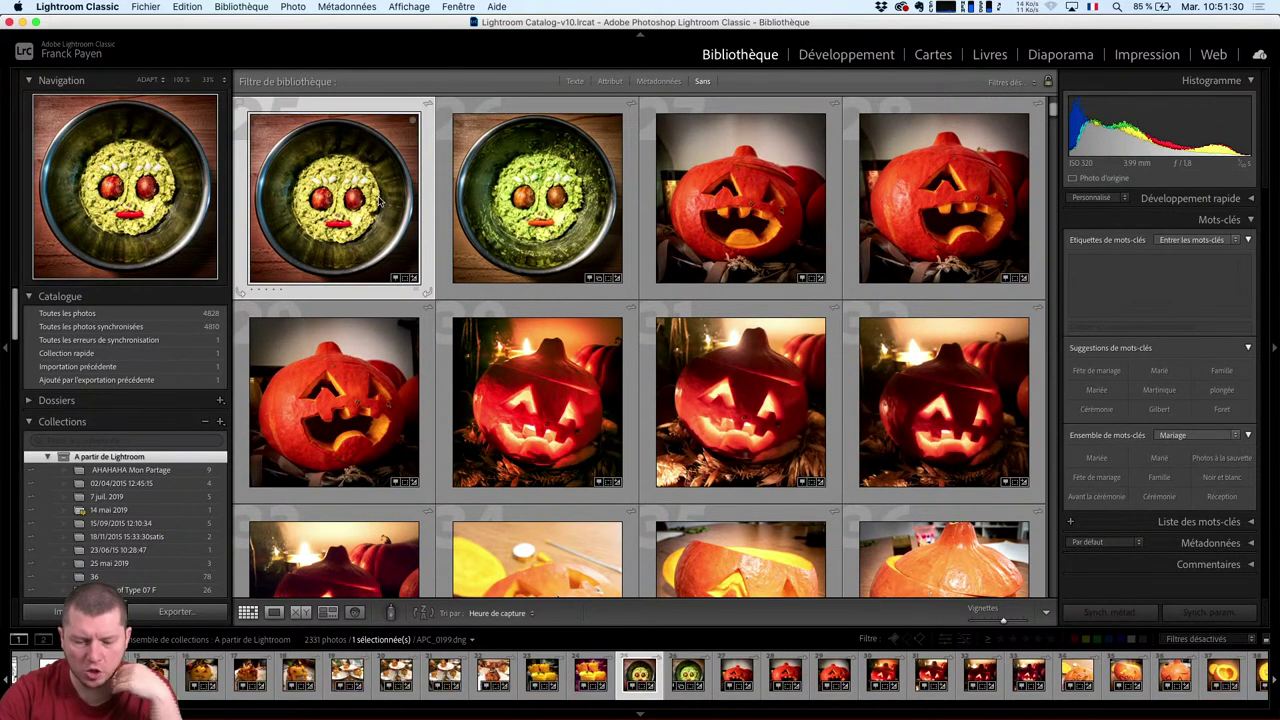
right_click(377, 204)
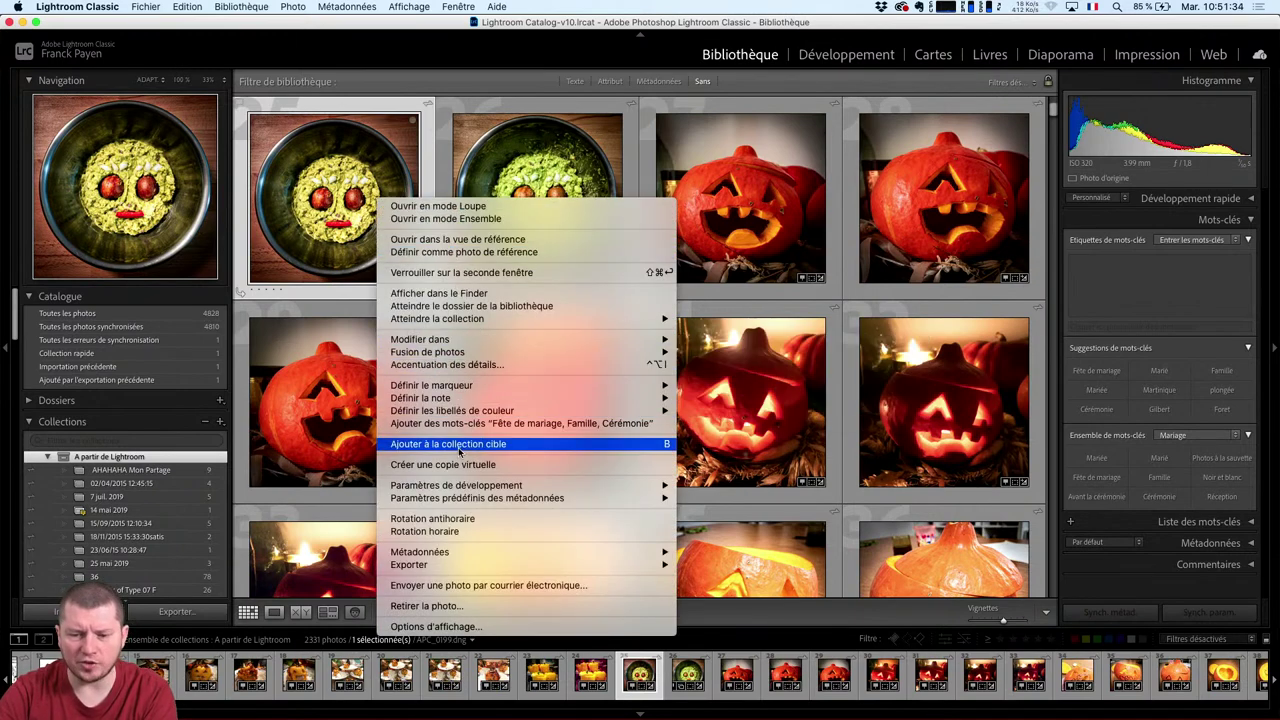
left_click(649, 453)
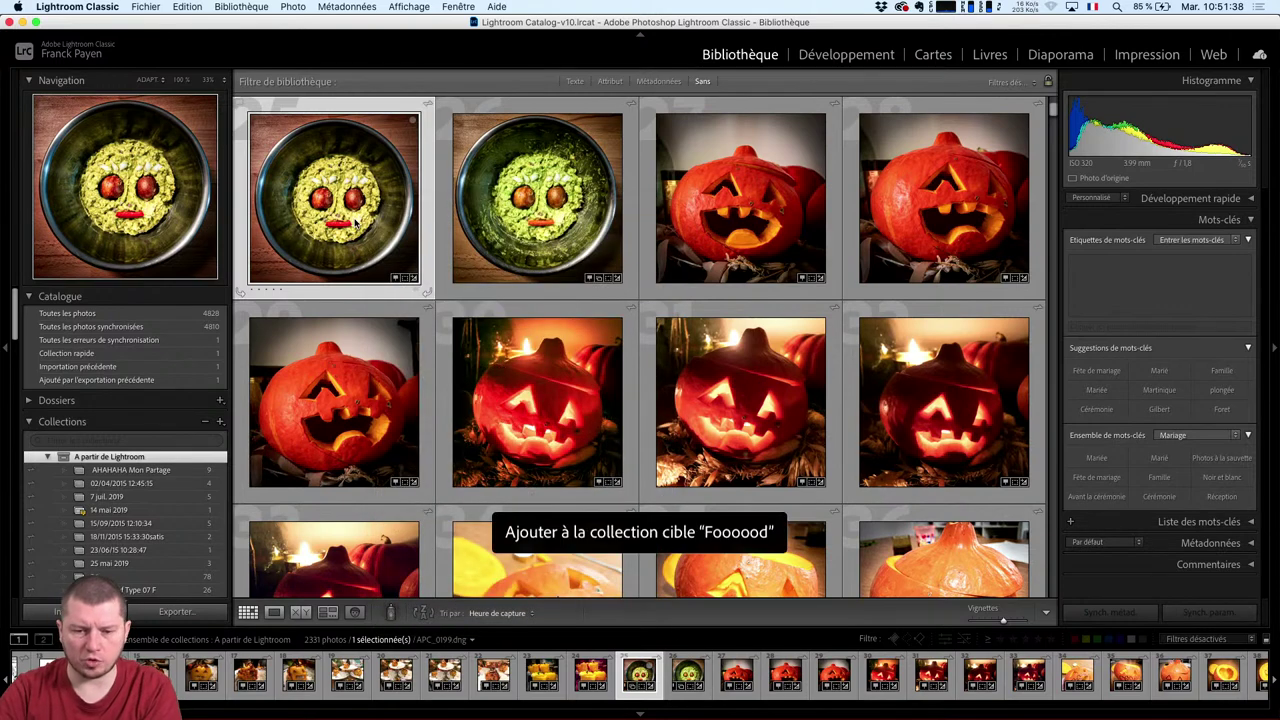
Scroll down the grid and select the pumpkin soup photo.
scroll(140, 543, "down", 3)
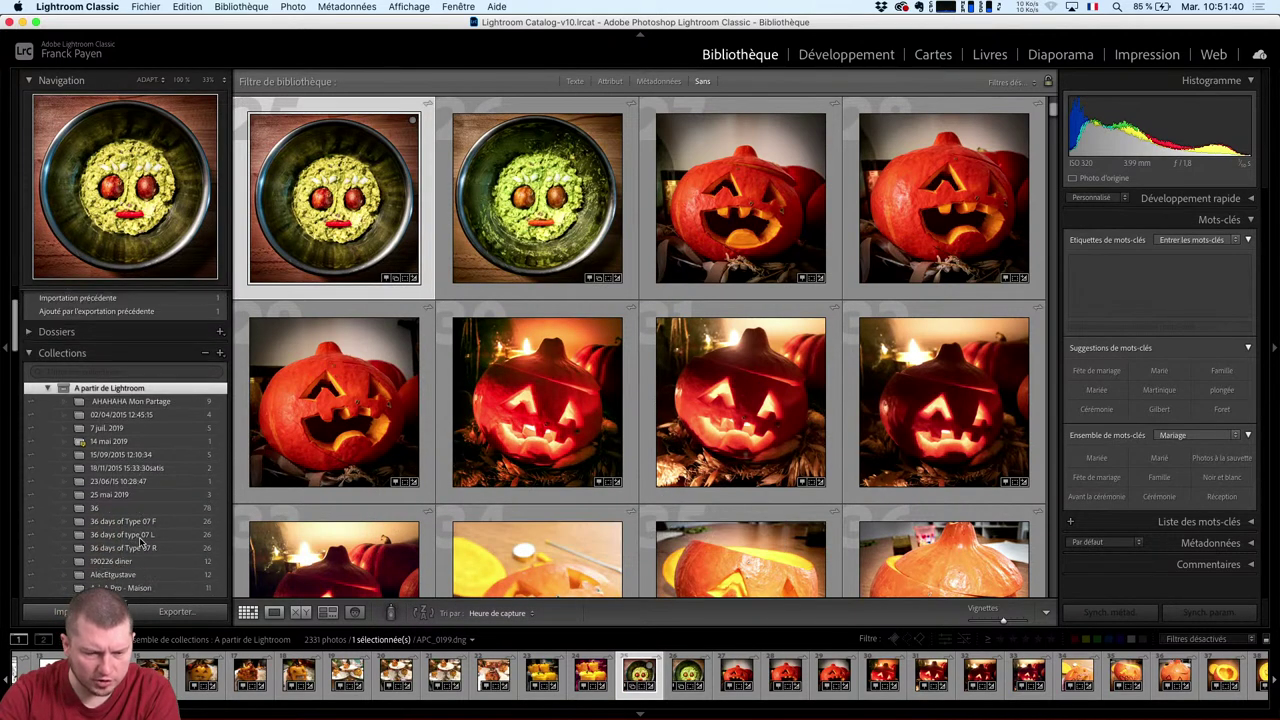
scroll(140, 543, "down", 3)
scroll(142, 541, "down", 3)
scroll(141, 540, "down", 2)
scroll(142, 538, "down", 2)
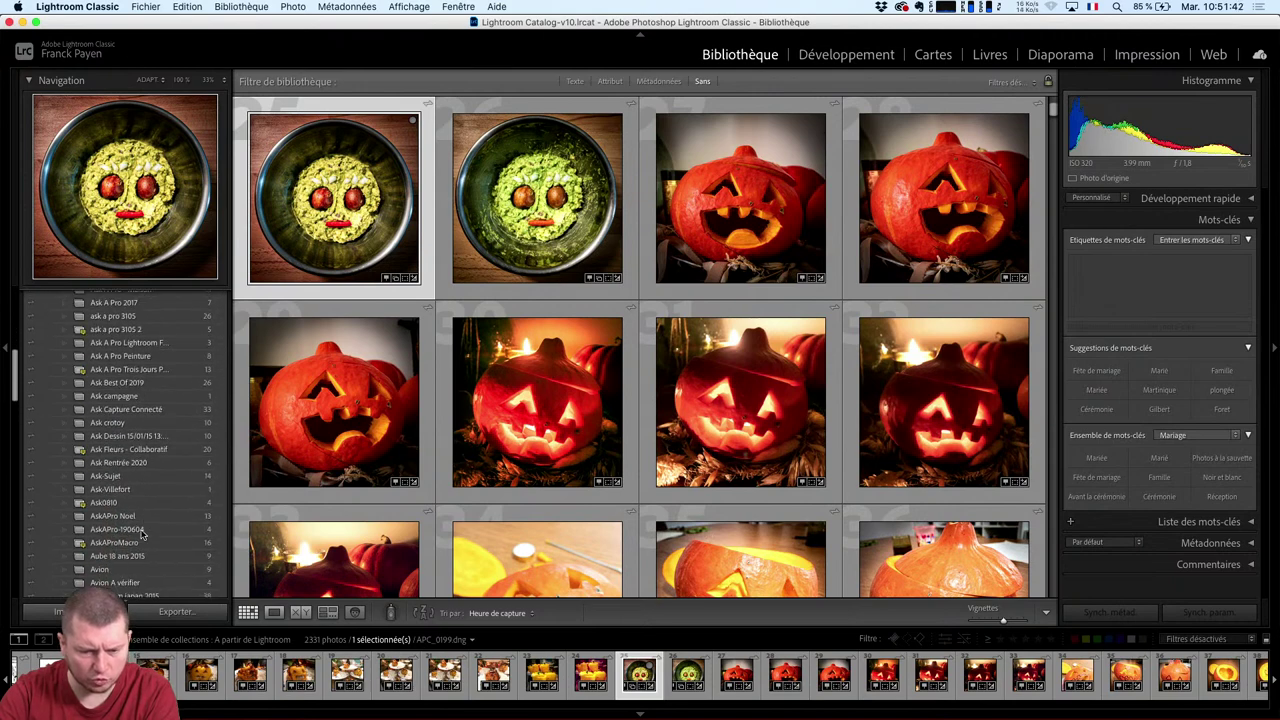
scroll(142, 536, "down", 2)
scroll(143, 534, "down", 2)
scroll(143, 534, "down", 3)
scroll(141, 535, "down", 3)
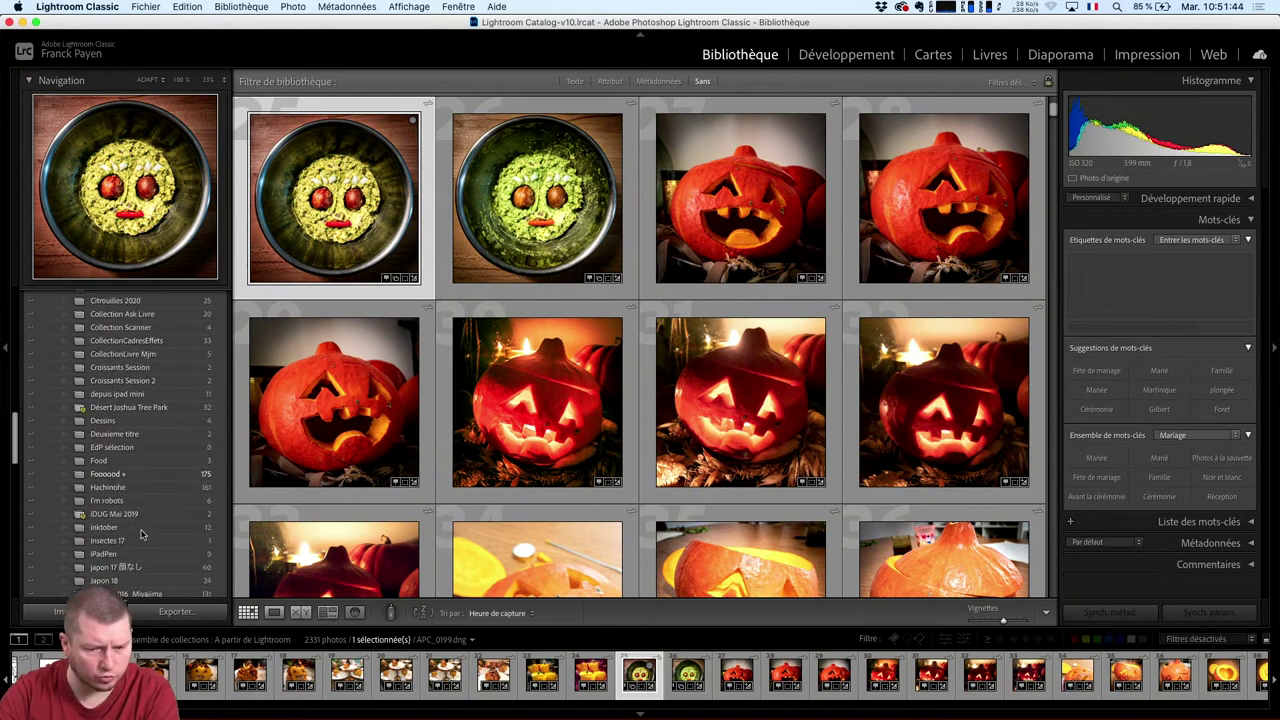
mouse_move(537, 400)
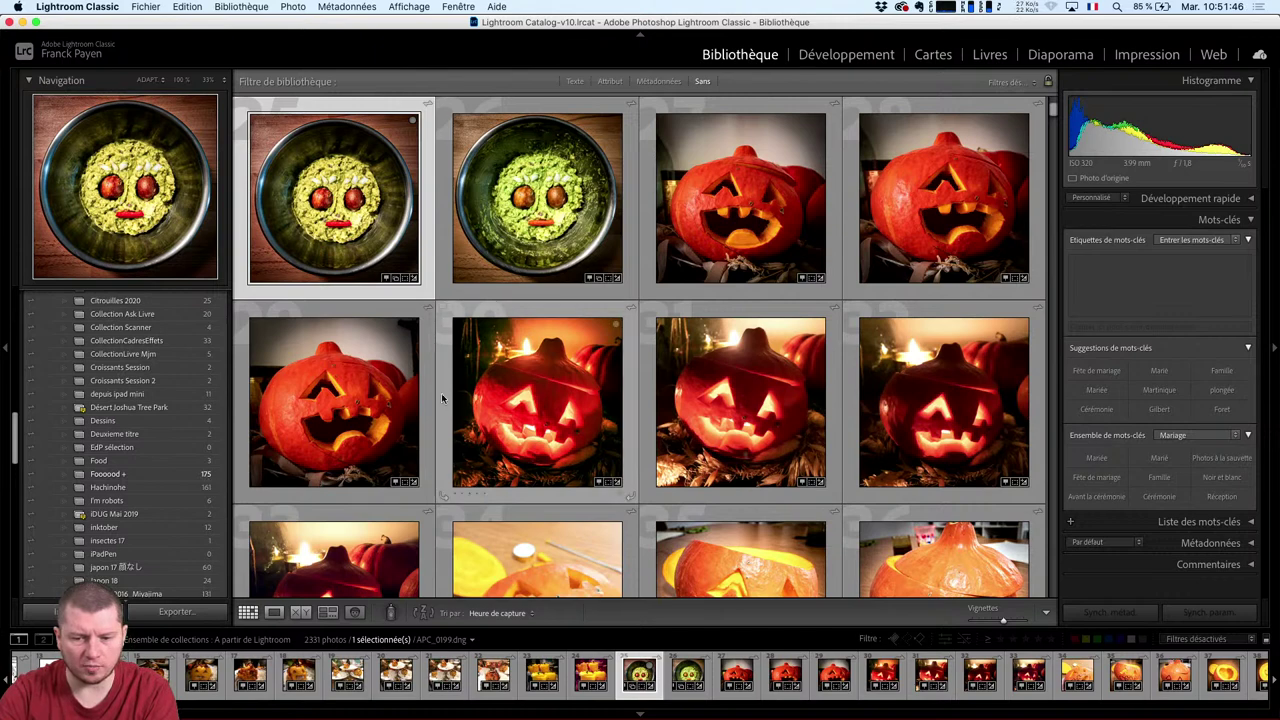
scroll(633, 380, "down", 5)
scroll(633, 378, "down", 3)
scroll(633, 375, "down", 3)
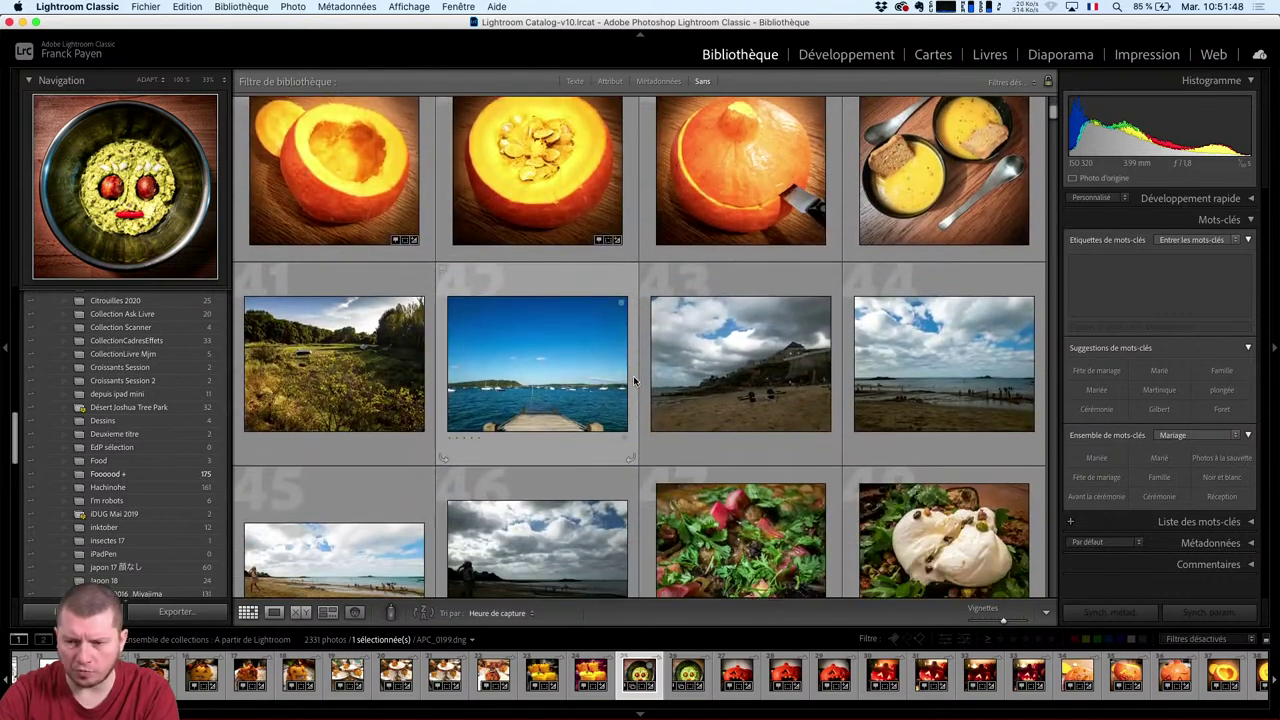
scroll(633, 375, "up", 1)
left_click(930, 240)
Add the soup photo to Fooood with B and remove the first burrata photo.
key("b")
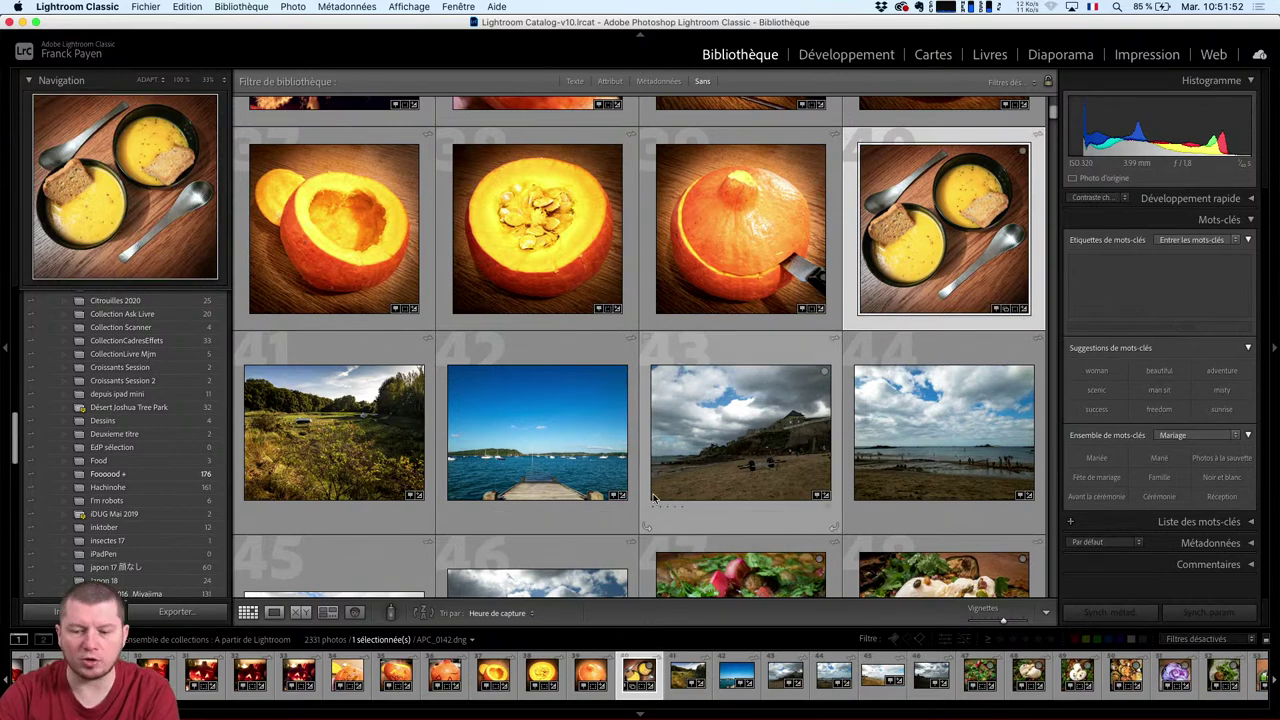
scroll(652, 497, "down", 3)
scroll(755, 372, "down", 1)
scroll(755, 372, "down", 2)
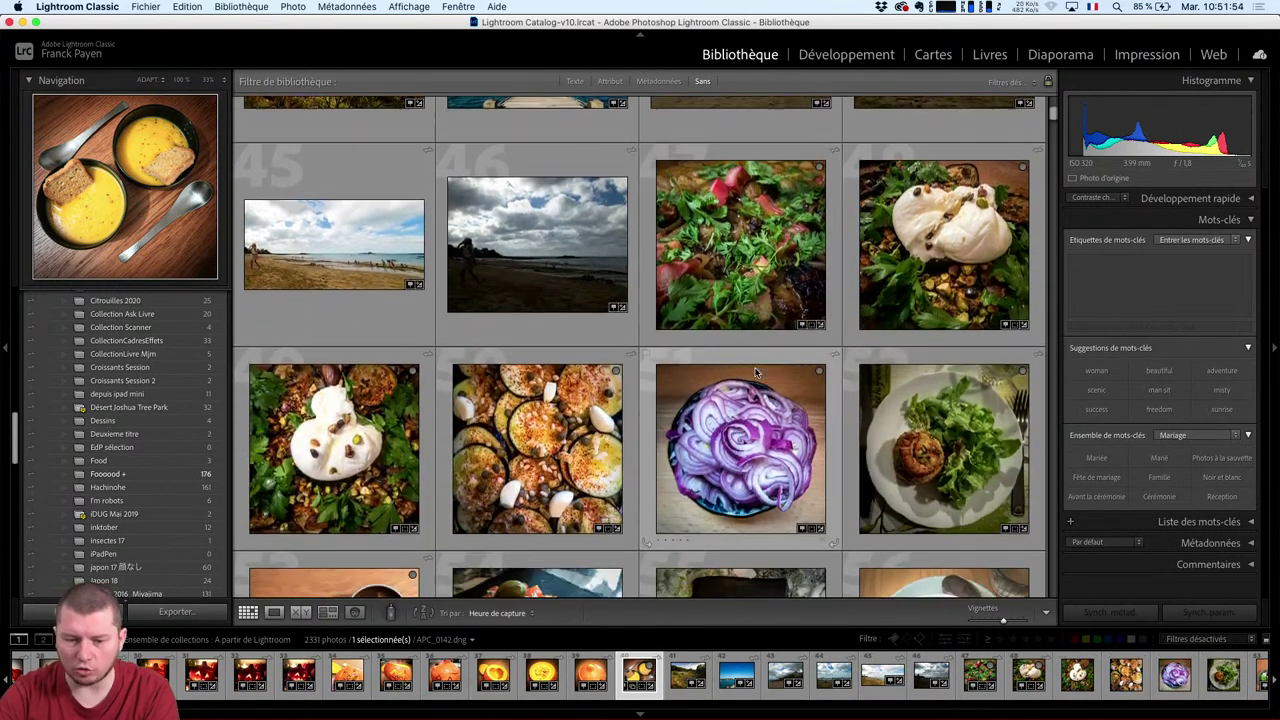
left_click(962, 218)
key("b")
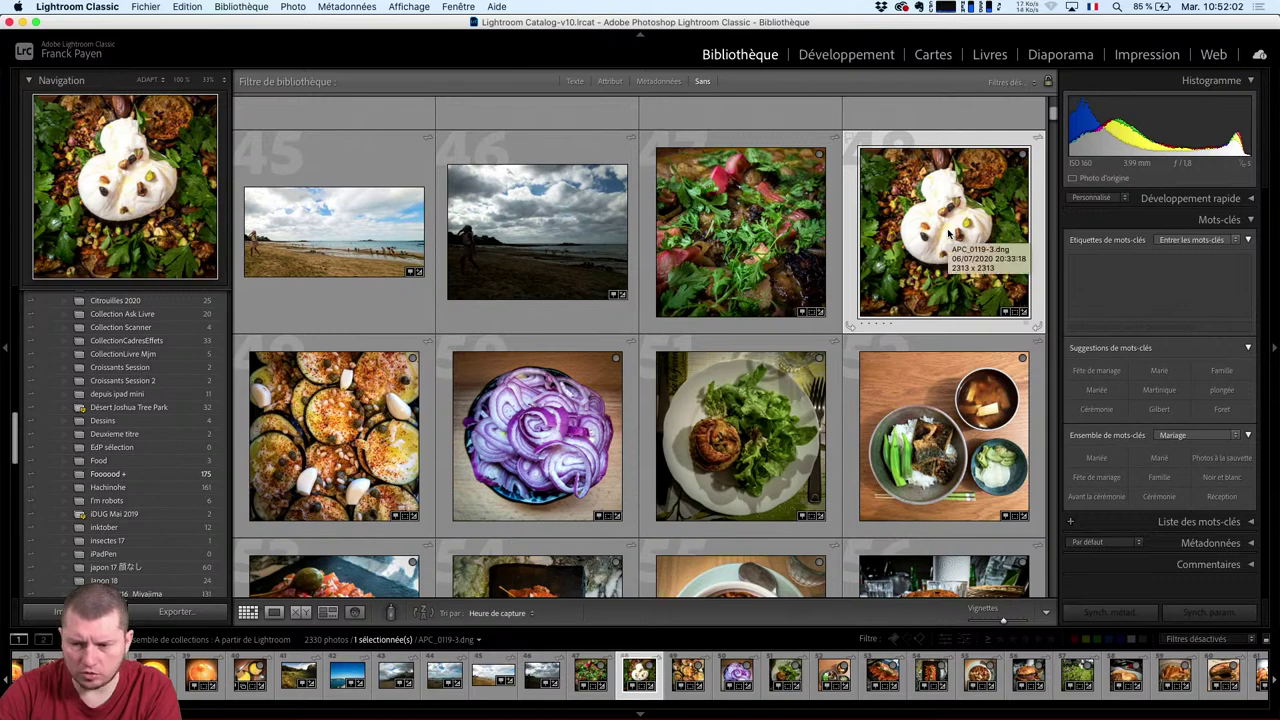
Remove the second burrata photo from Fooood, then open the Fooood collection.
key("BackSpace")
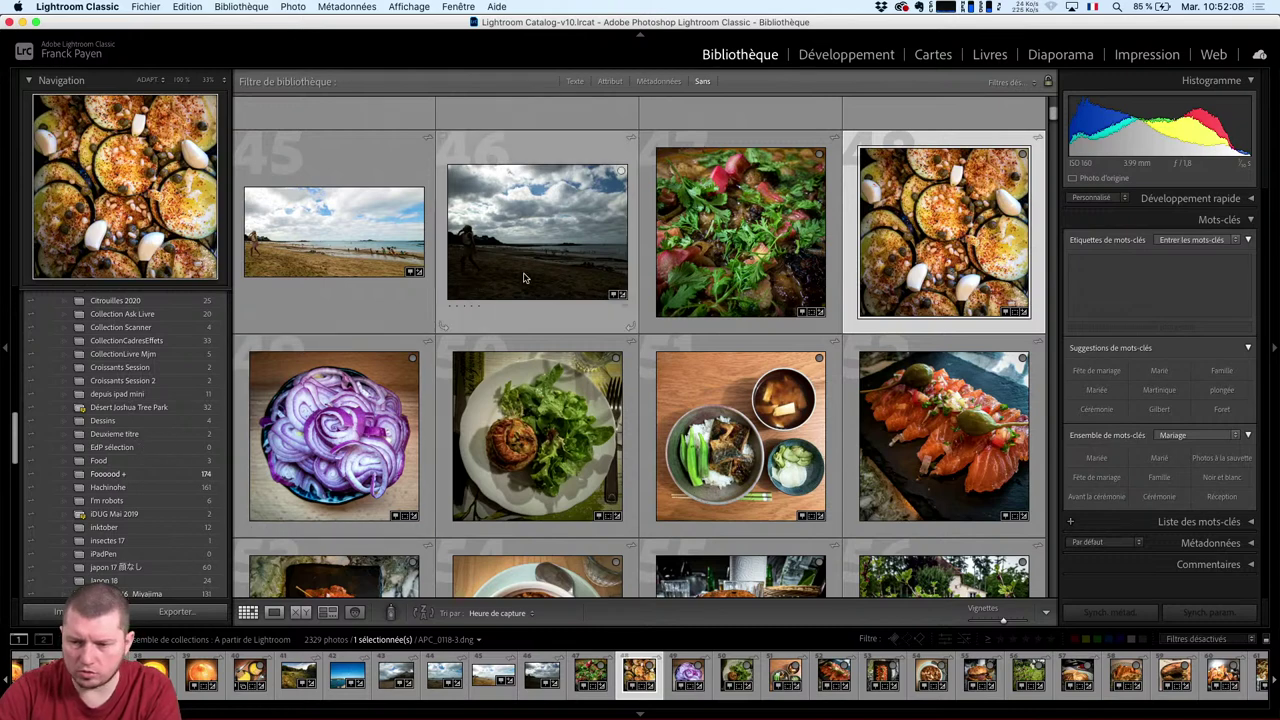
right_click(1008, 234)
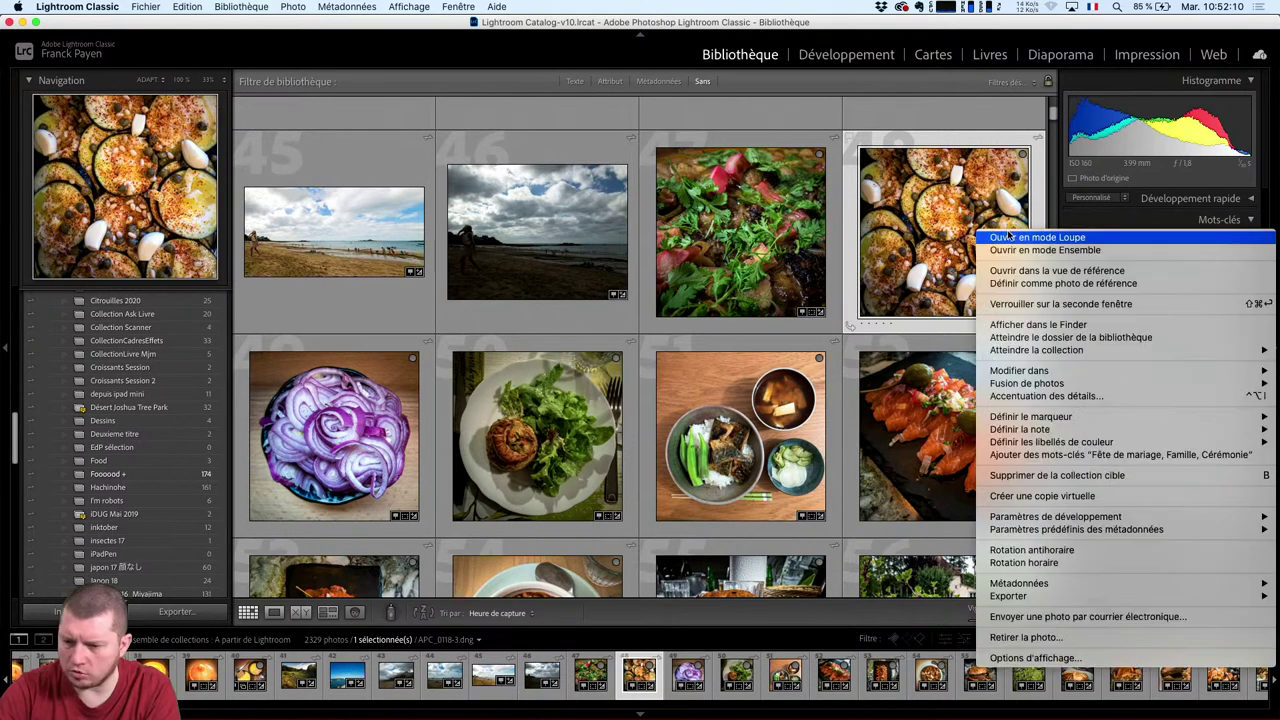
left_click(966, 201)
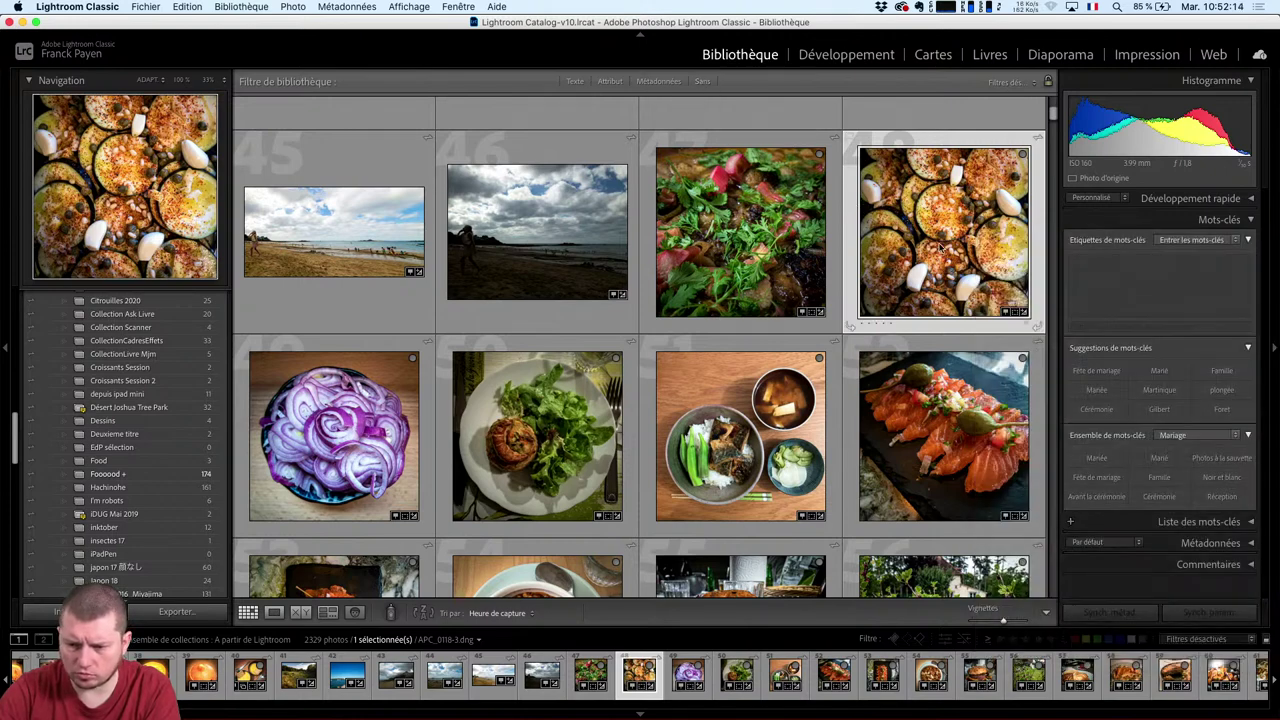
scroll(944, 236, "up", 1)
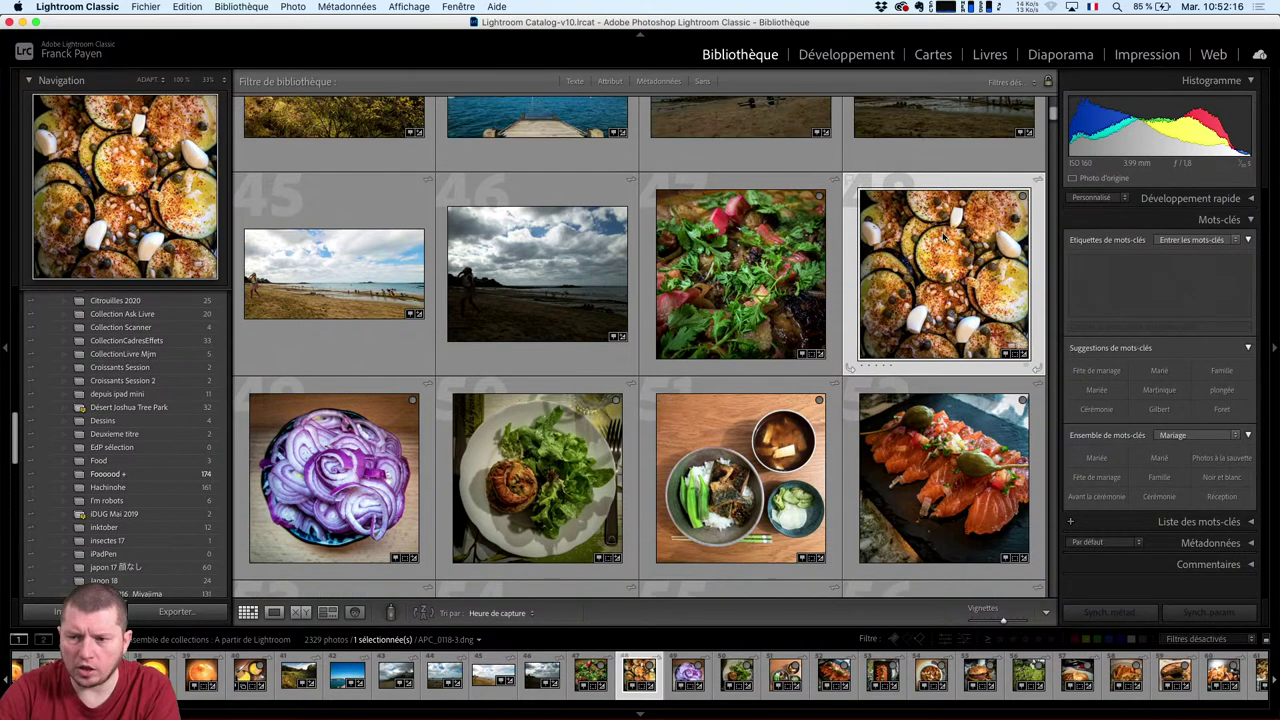
right_click(948, 291)
left_click(905, 290)
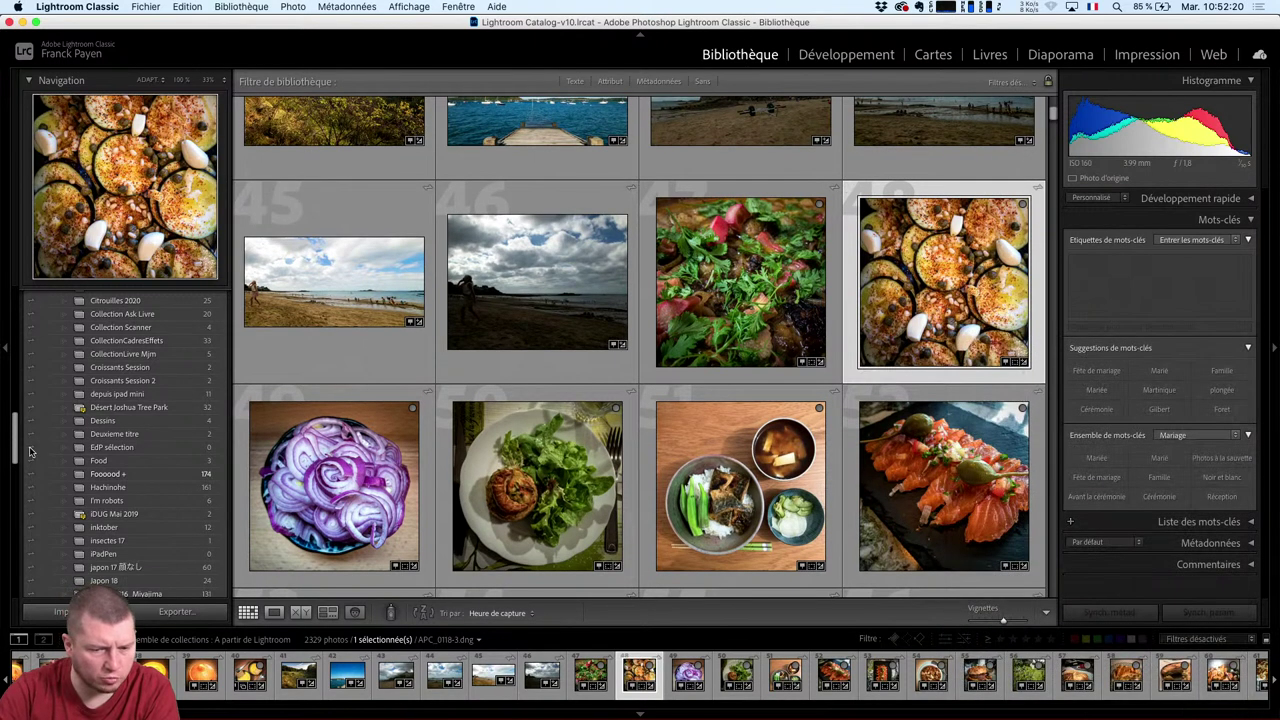
left_click(131, 473)
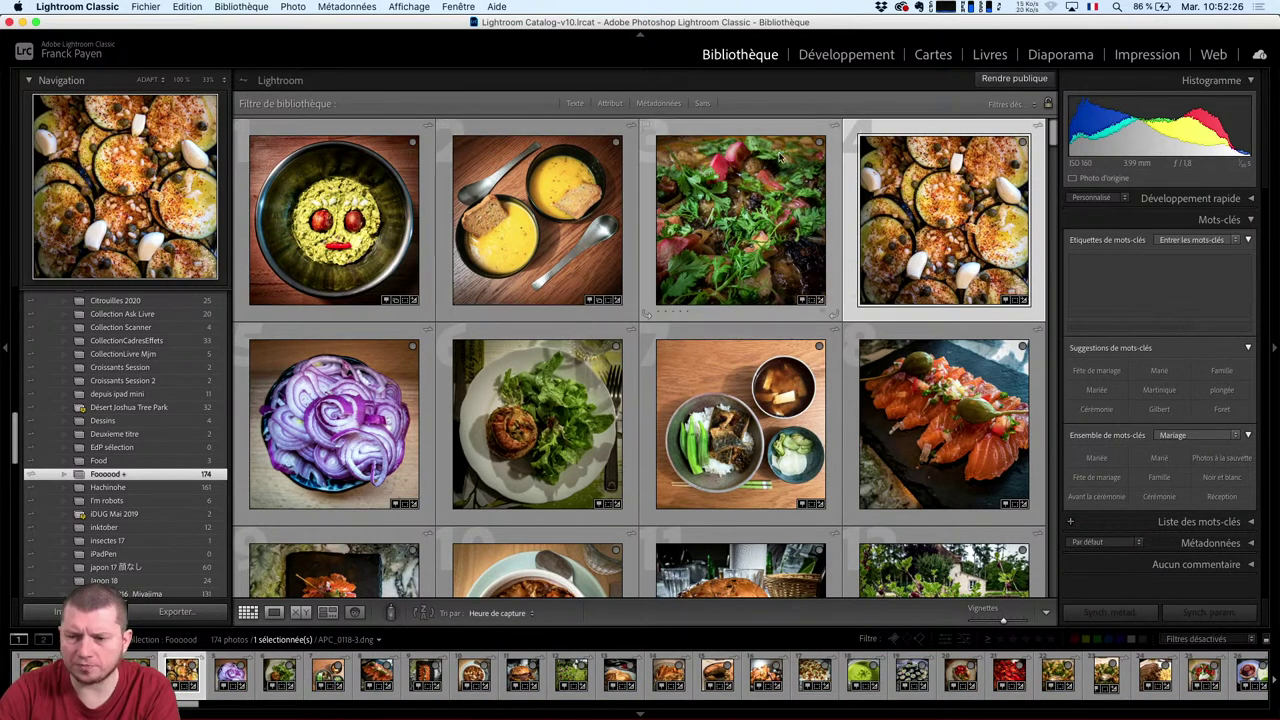
left_click(614, 104)
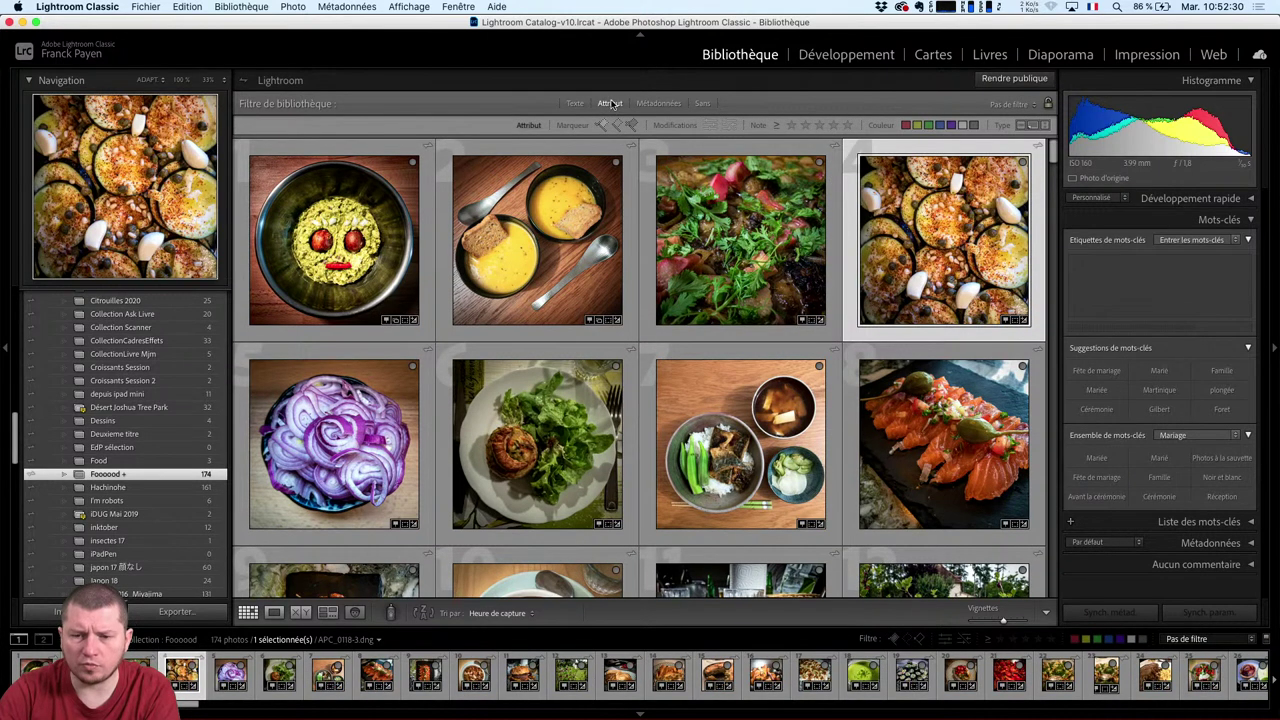
left_click(610, 104)
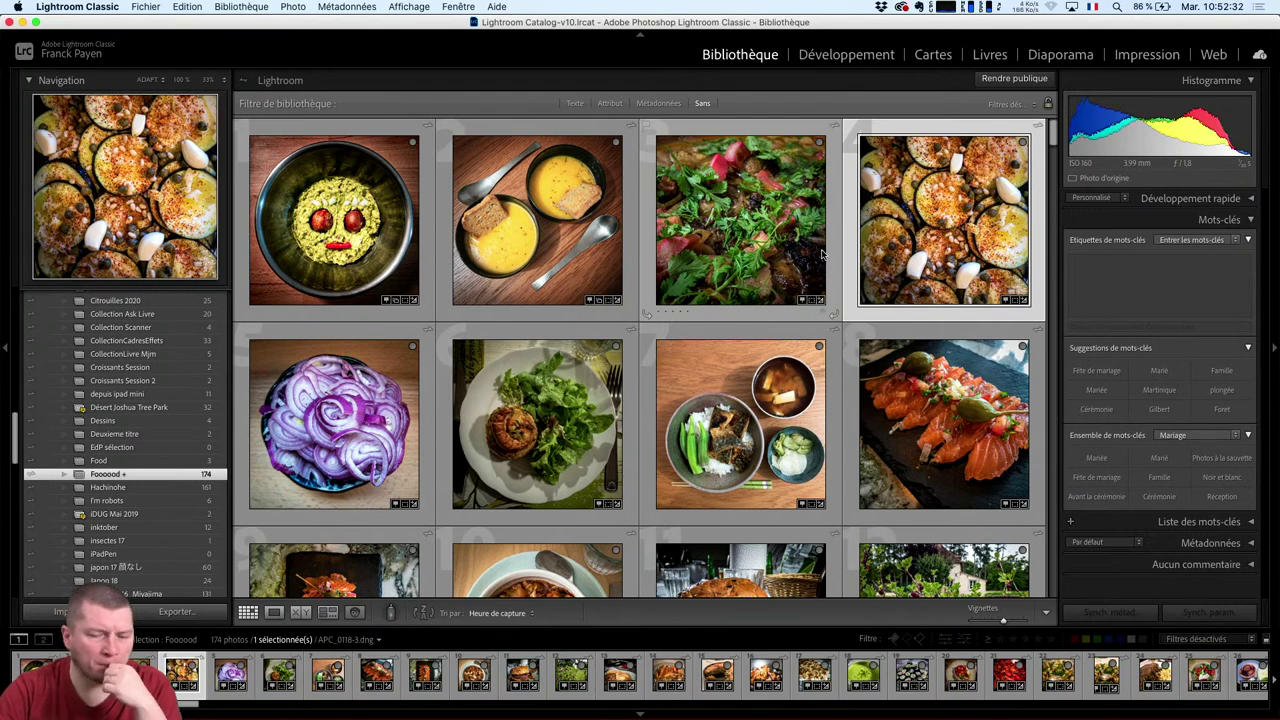
scroll(855, 388, "down", 1)
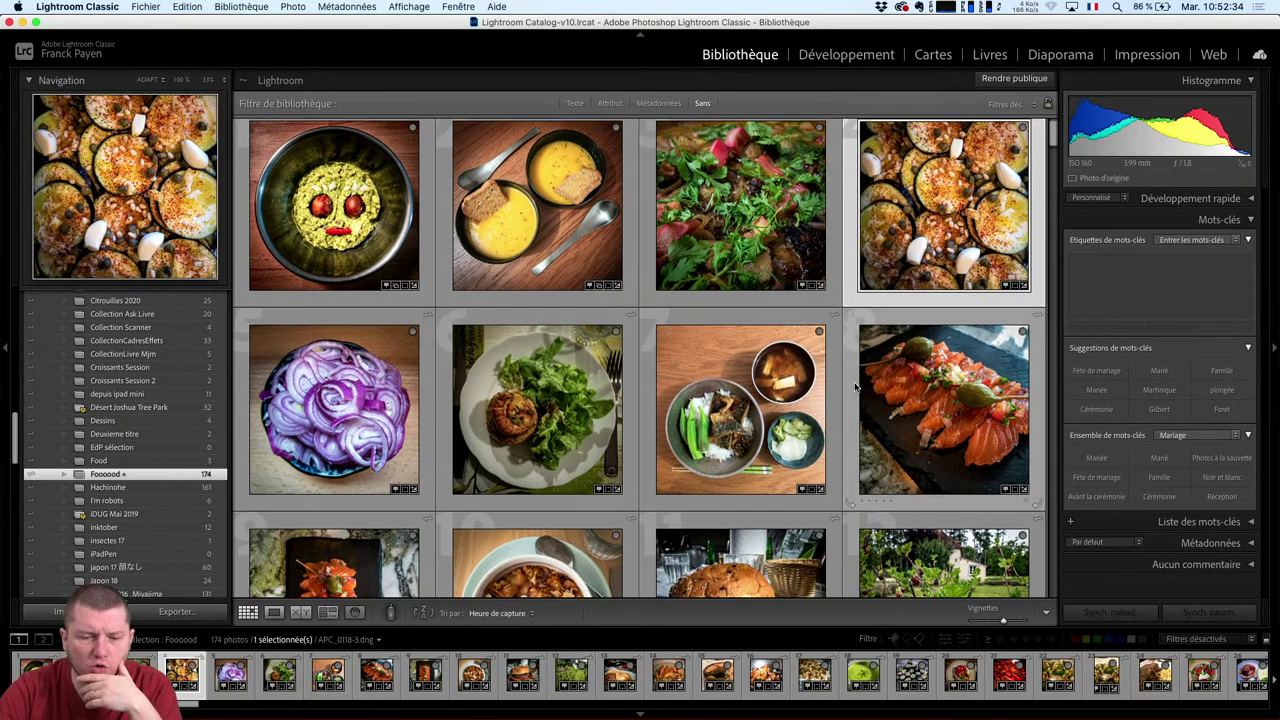
scroll(855, 388, "down", 5)
scroll(855, 388, "down", 2)
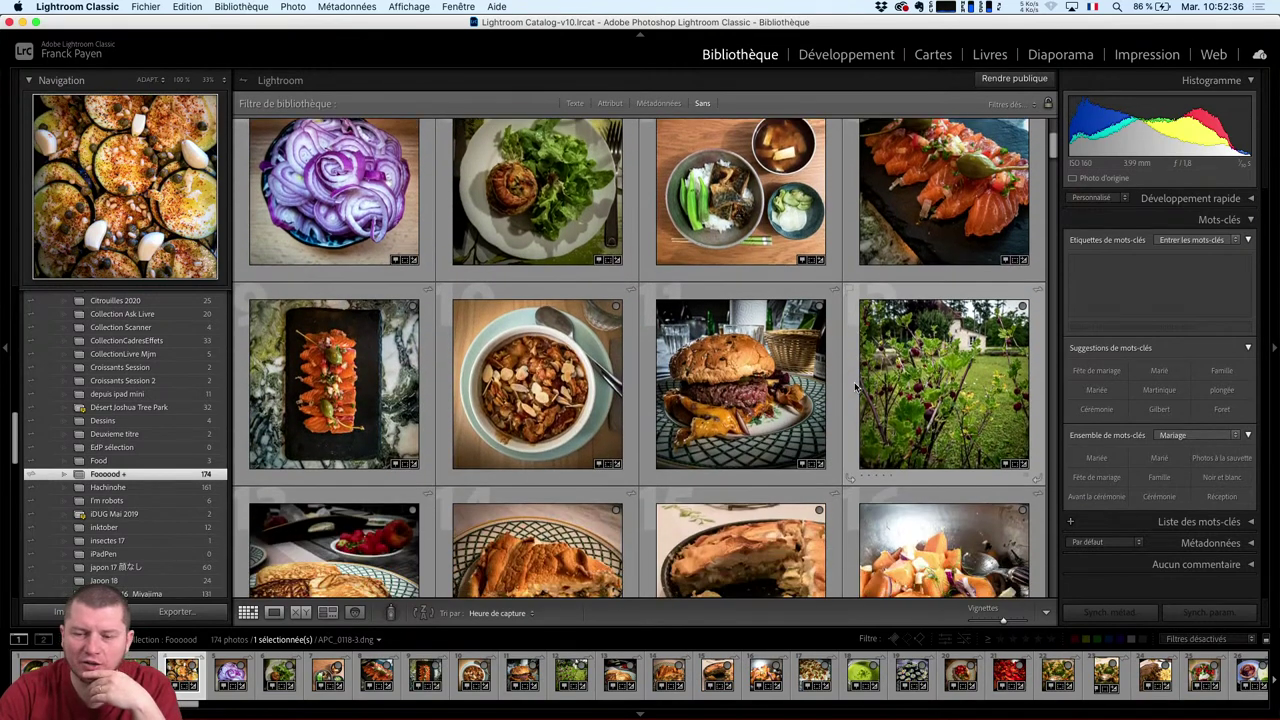
scroll(855, 388, "down", 3)
scroll(855, 388, "down", 1)
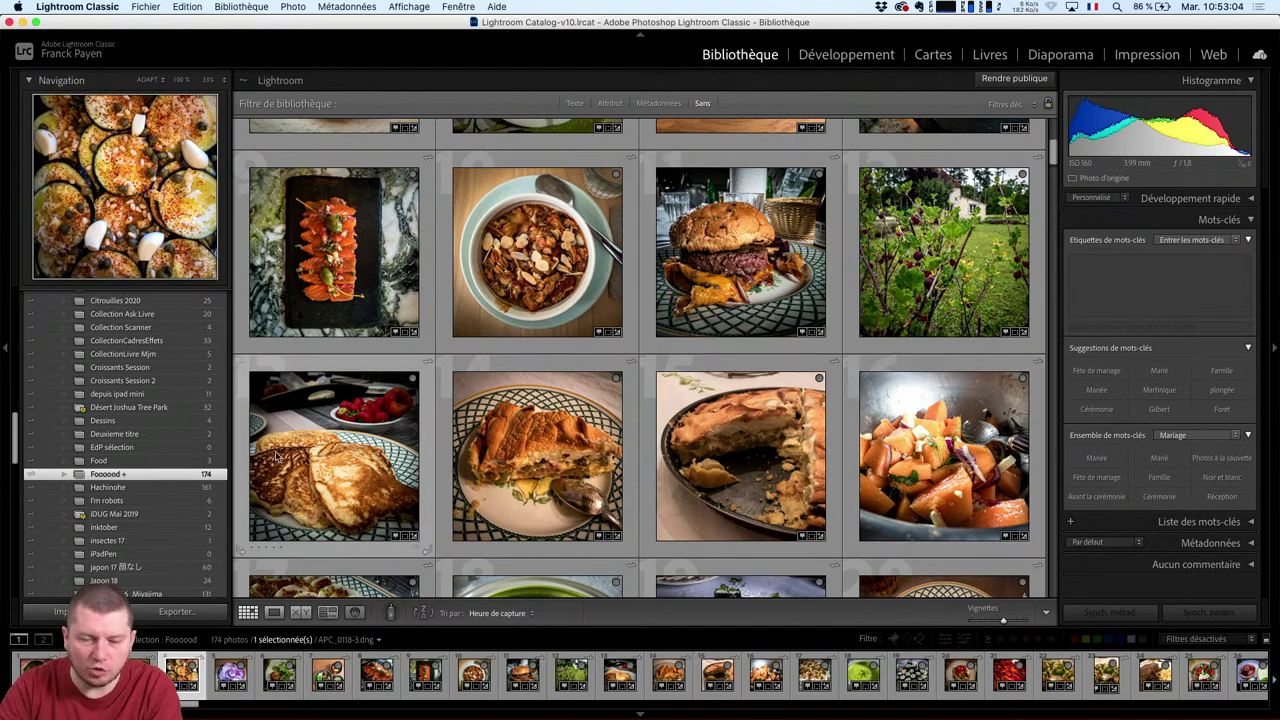
scroll(742, 272, "up", 1)
scroll(742, 272, "up", 4)
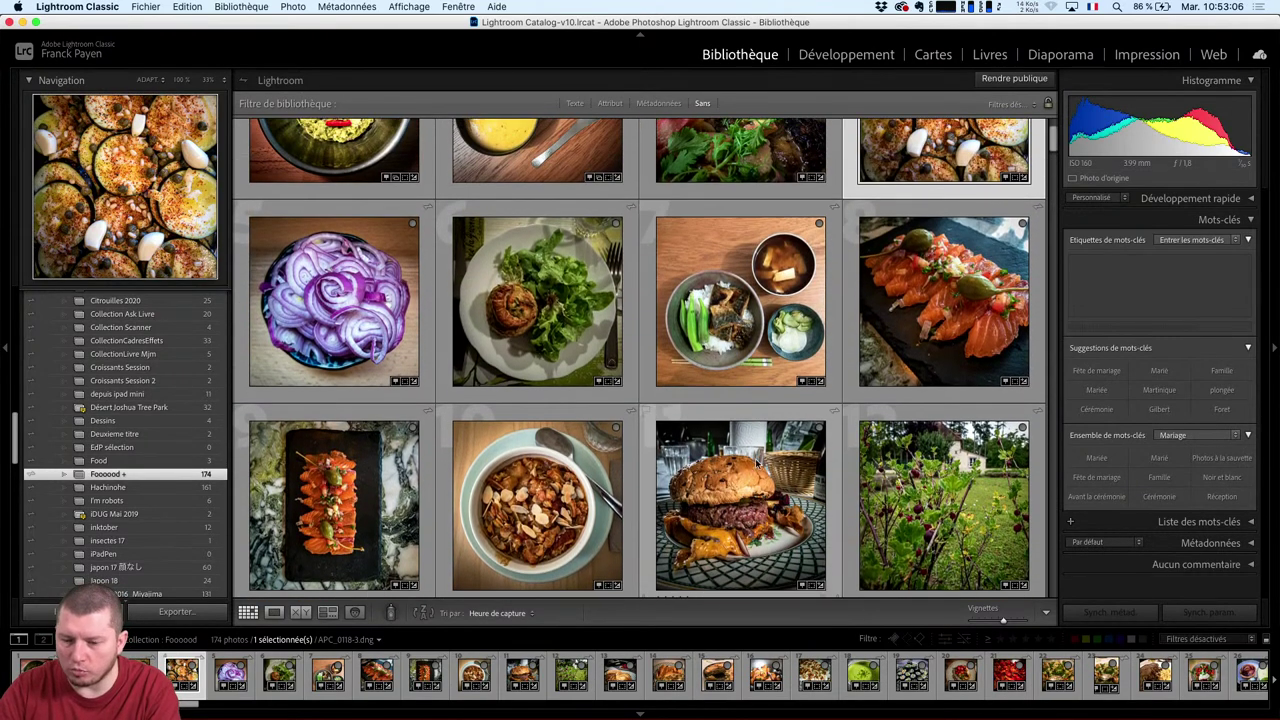
right_click(755, 438)
right_click(731, 448)
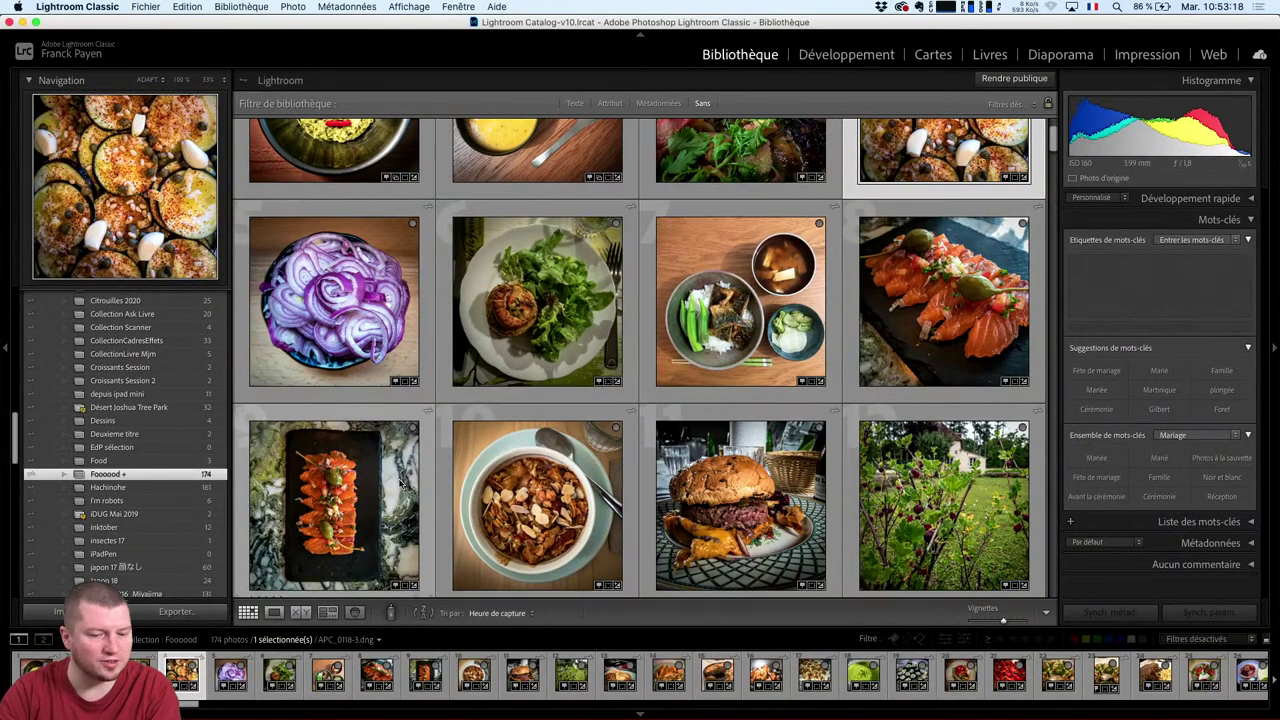
Add all three burger photos from the Food collection to Fooood with B.
left_click(133, 461)
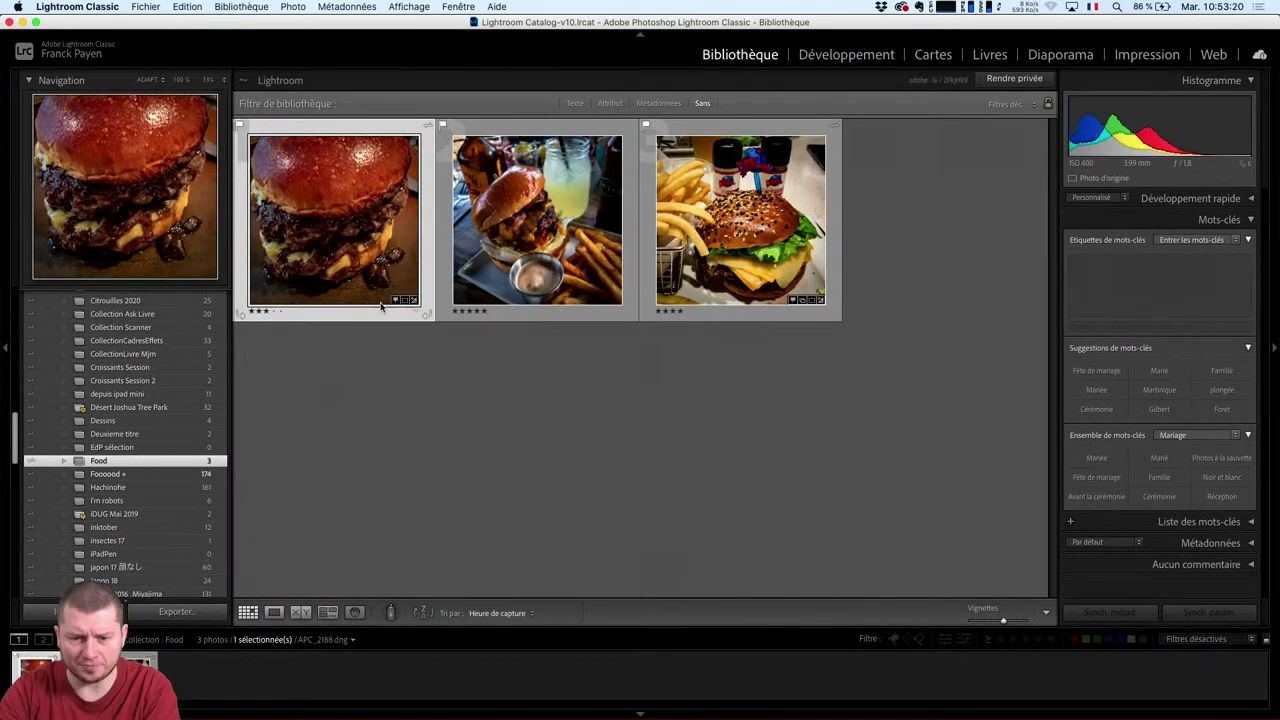
right_click(381, 225)
mouse_move(442, 340)
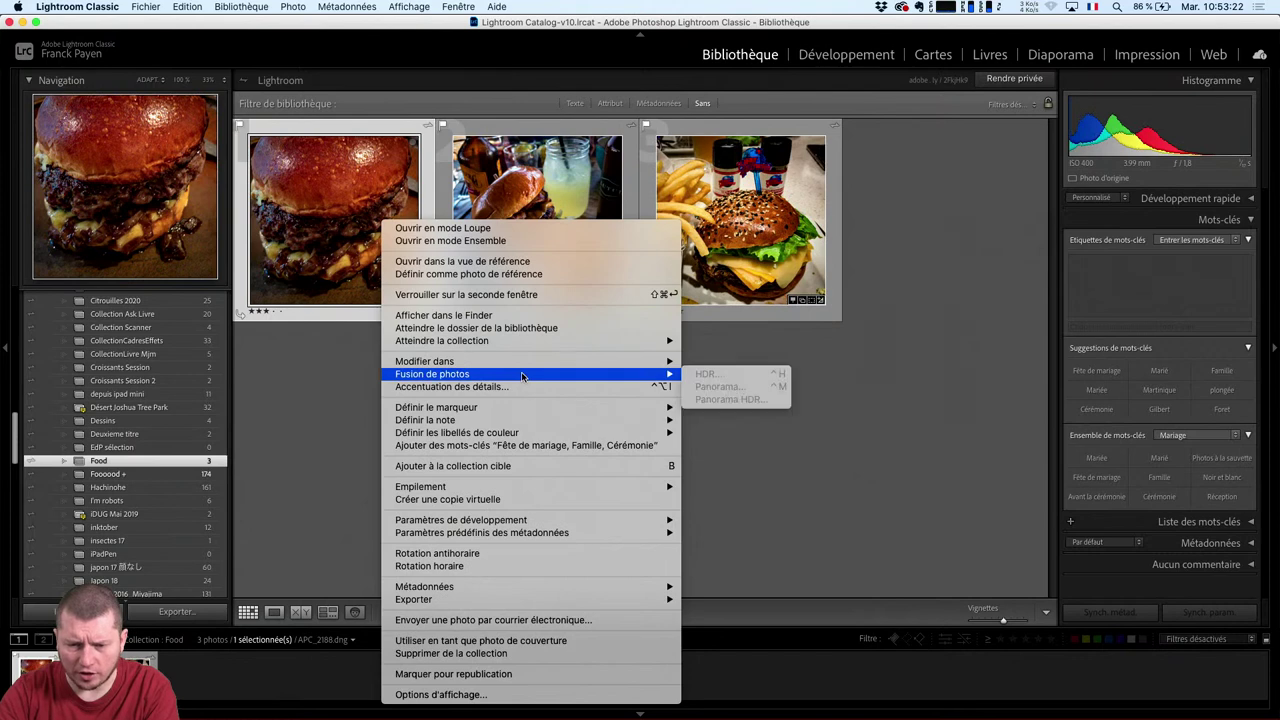
left_click(886, 371)
left_click(718, 204, "shift")
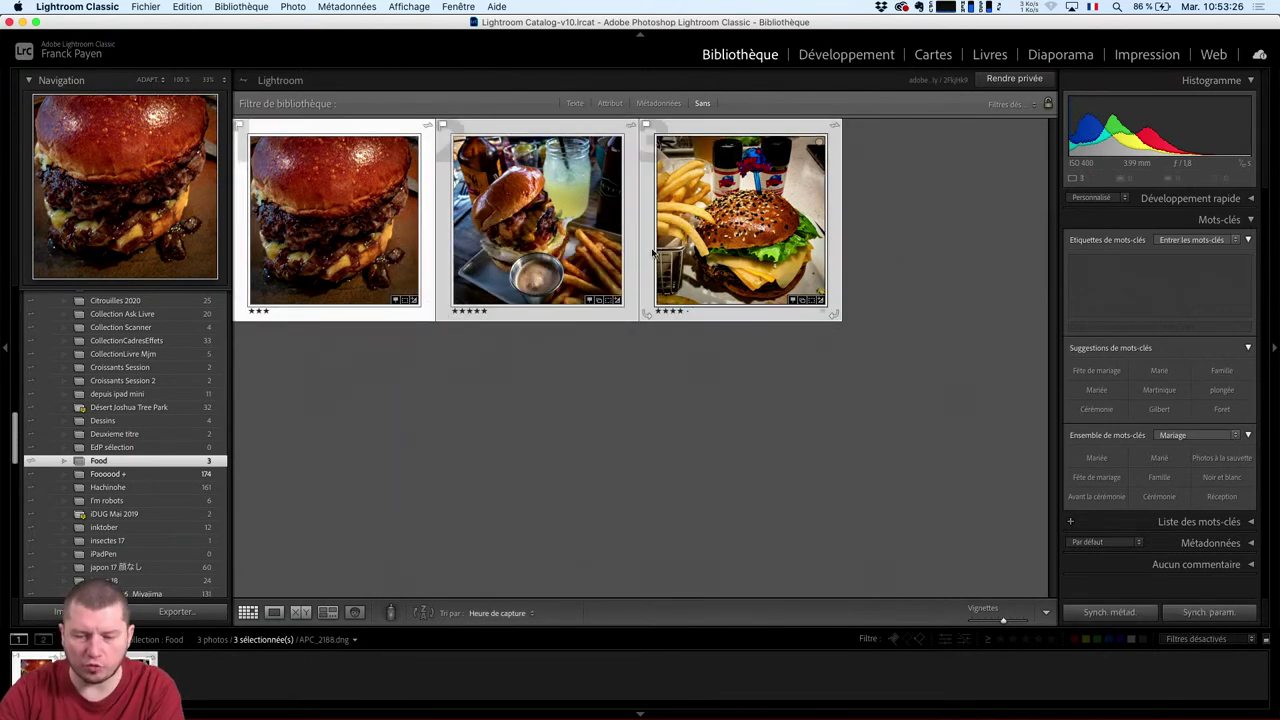
key("b")
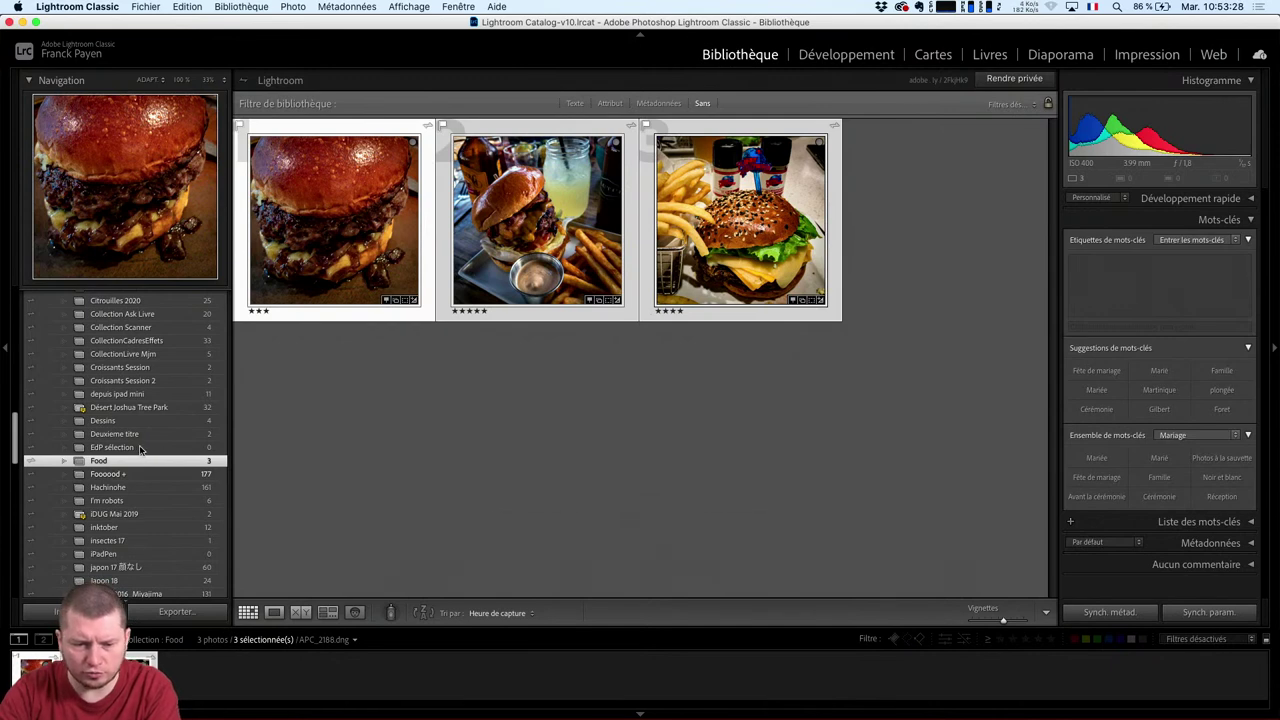
Open Fooood, now 177 photos, and confirm the burger photo belongs to it.
left_click(138, 473)
mouse_move(334, 293)
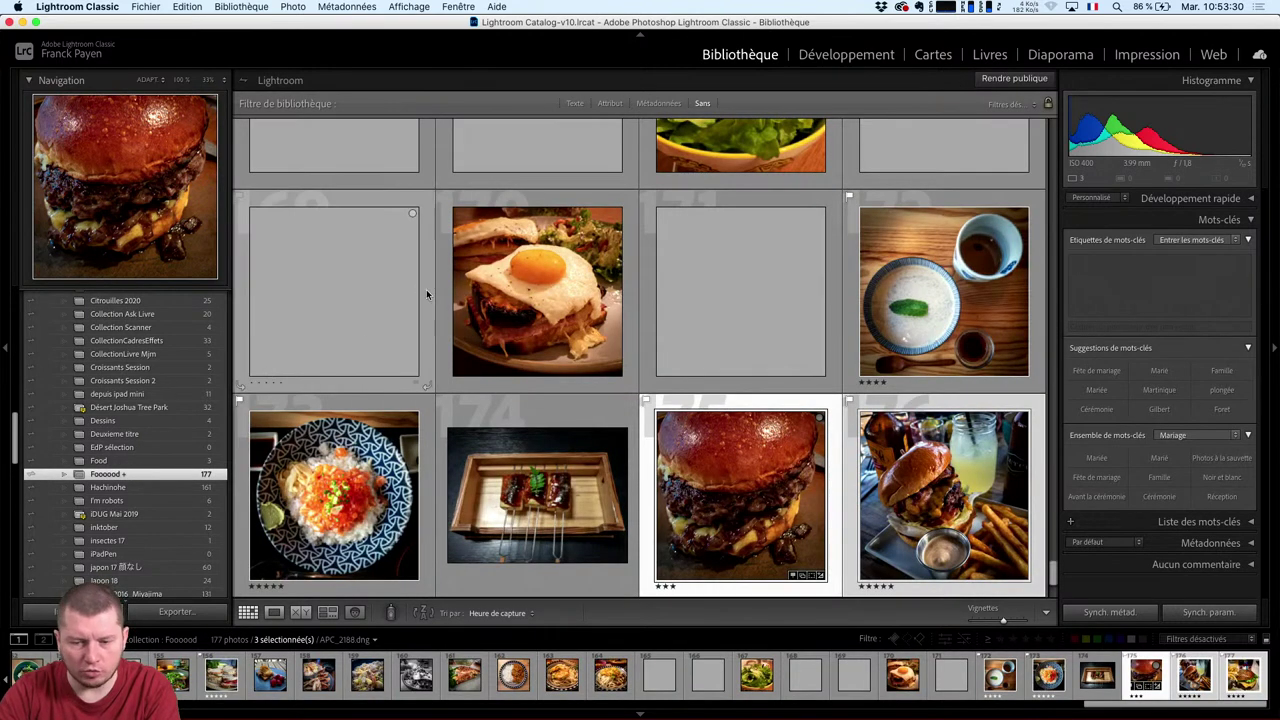
right_click(748, 438)
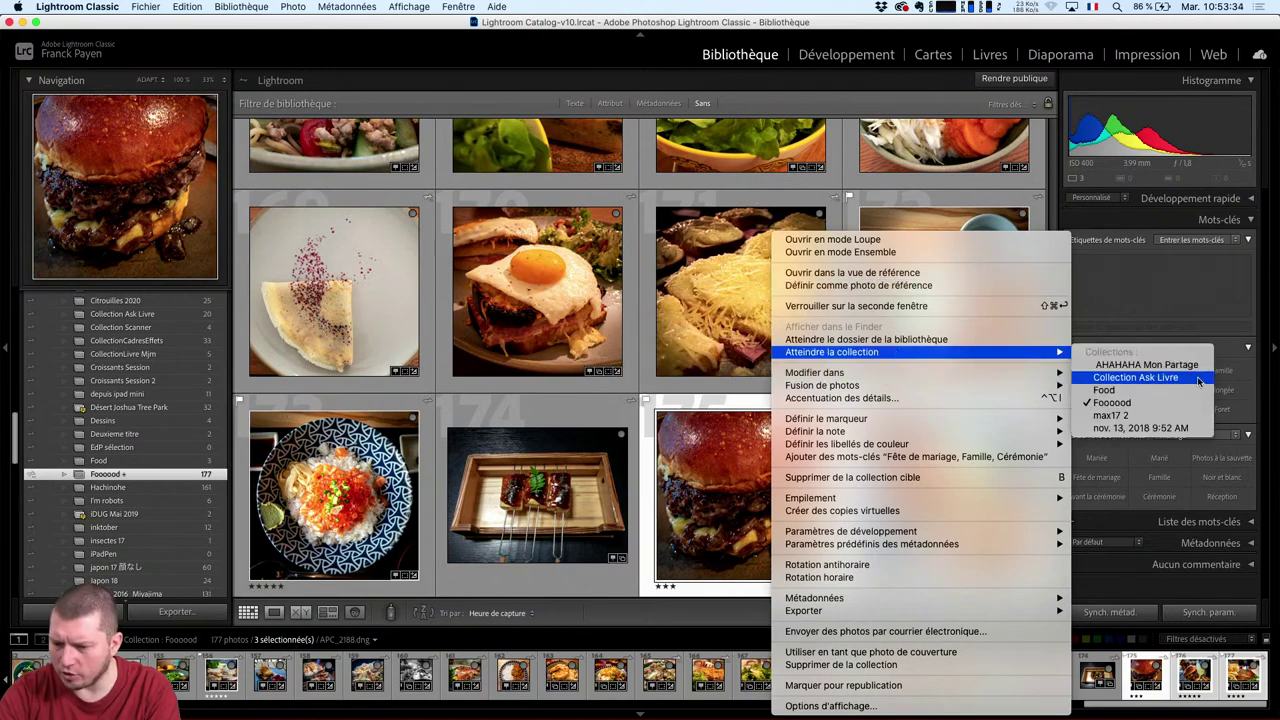
mouse_move(832, 352)
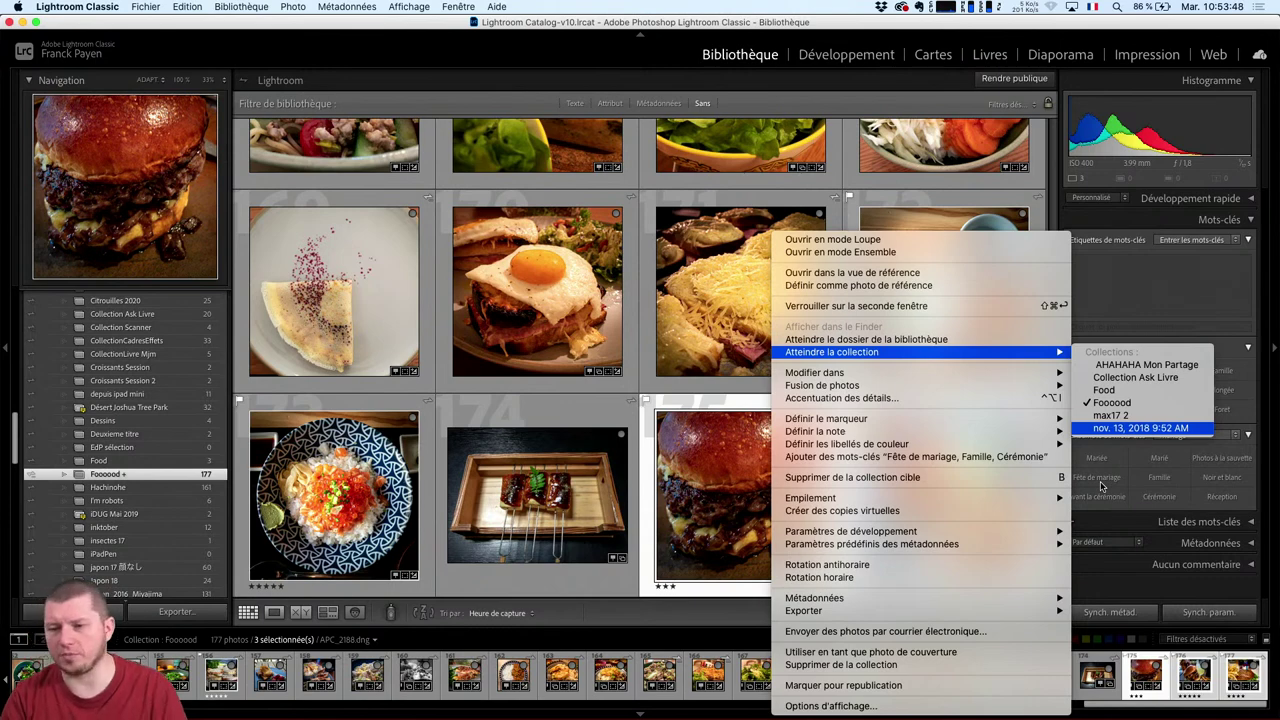
left_click(1198, 298)
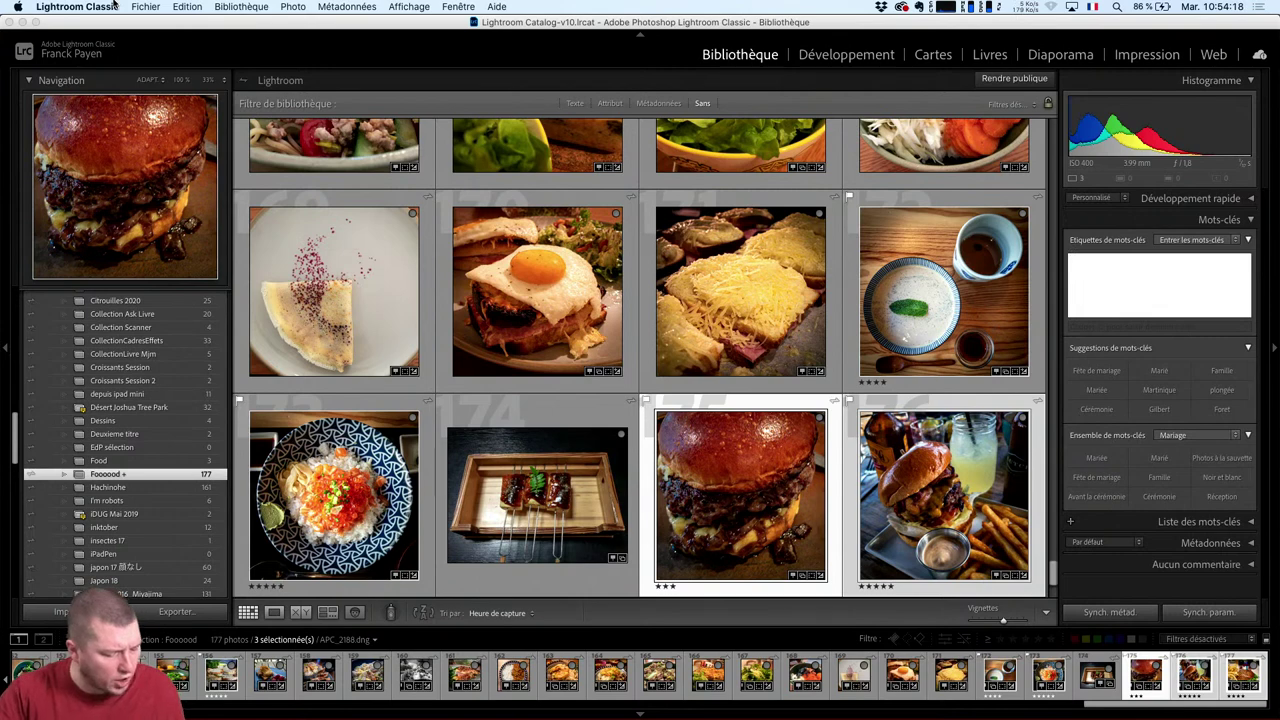
Switch to Chrome and load stock.adobe.com/fr/ in a new tab via the 'sto' autocomplete.
key("super+Tab")
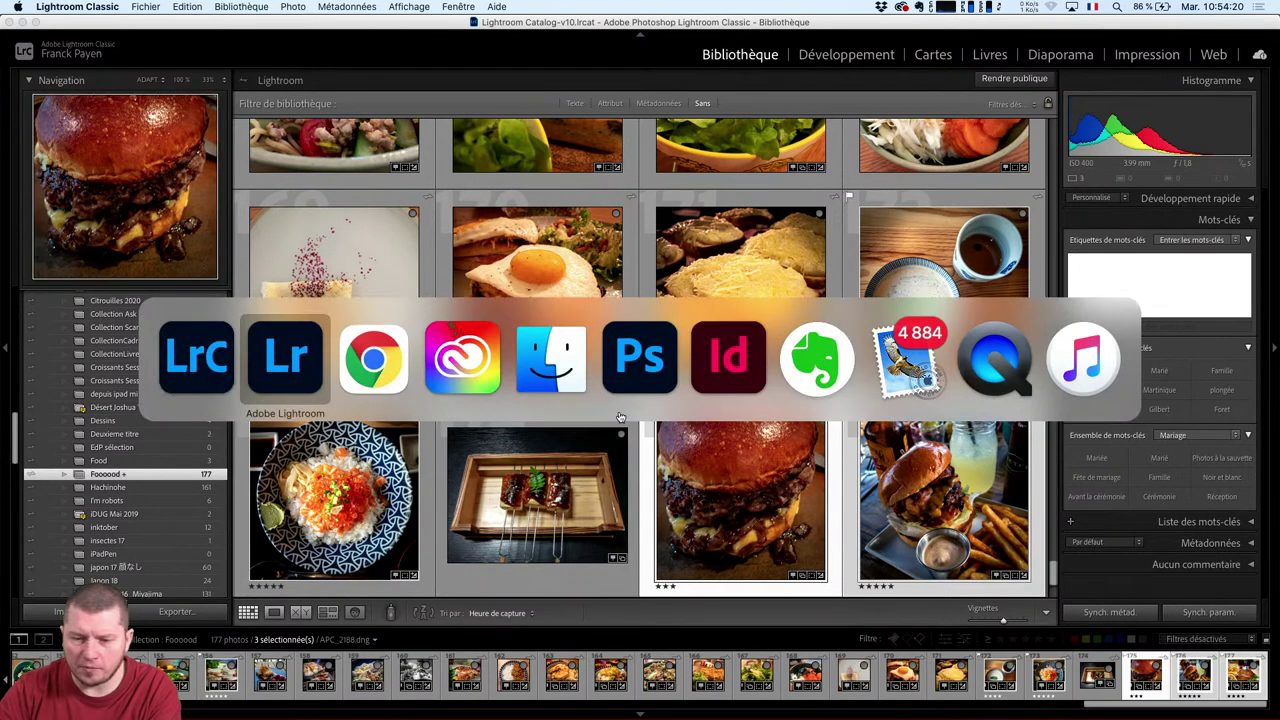
key("super+Tab")
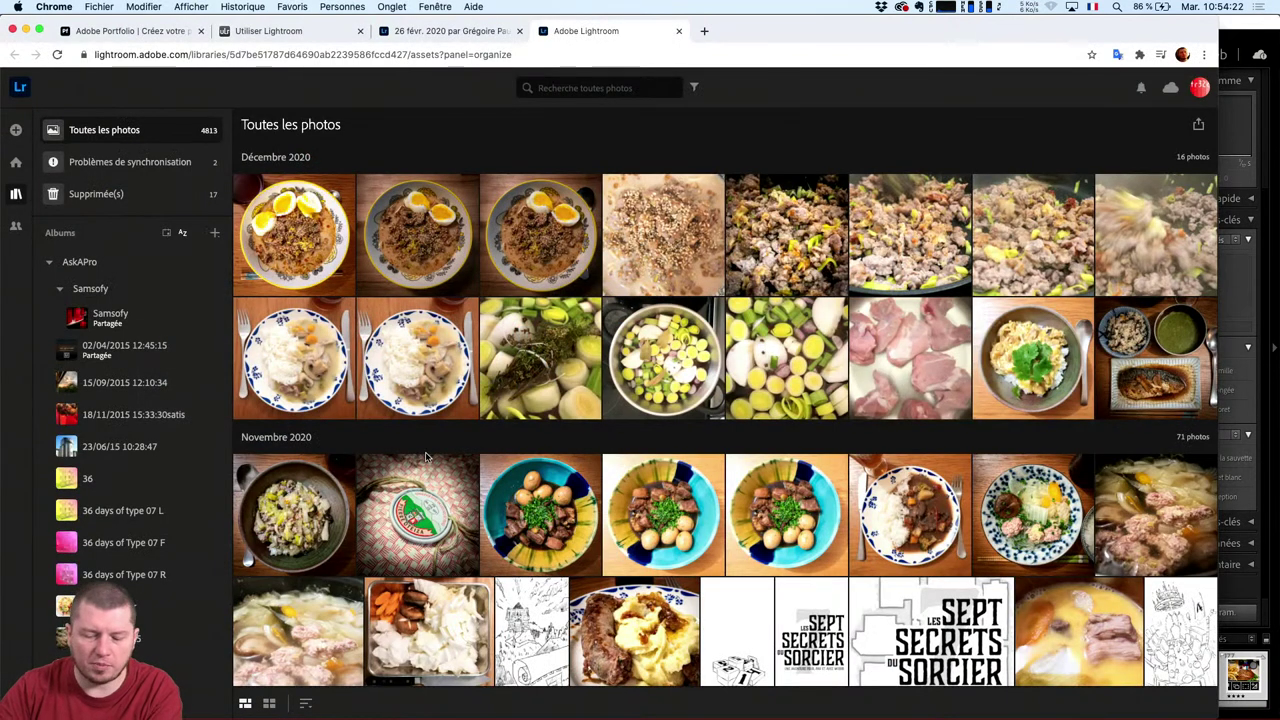
key("super+t")
type("stock.adobe.com/fr/")
key("Return")
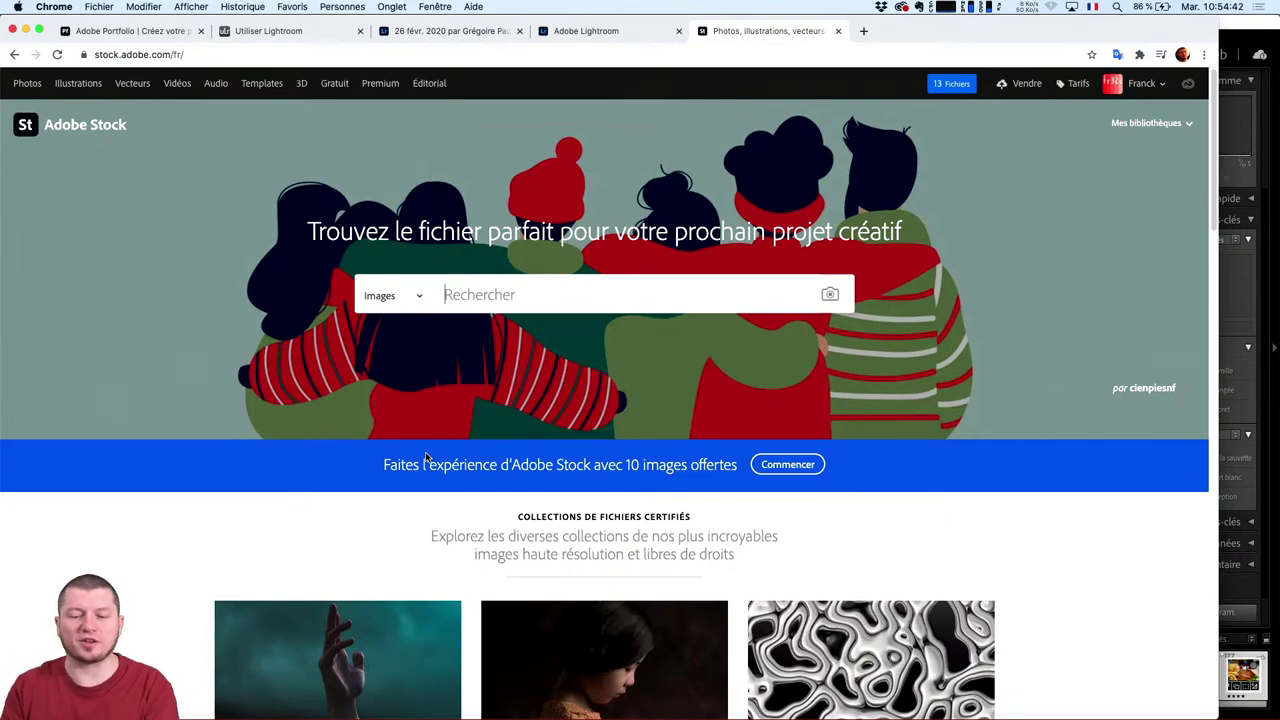
Go through the Stock home page and Photos section to the free Gratuit content page.
scroll(426, 457, "down", 5)
scroll(715, 523, "down", 5)
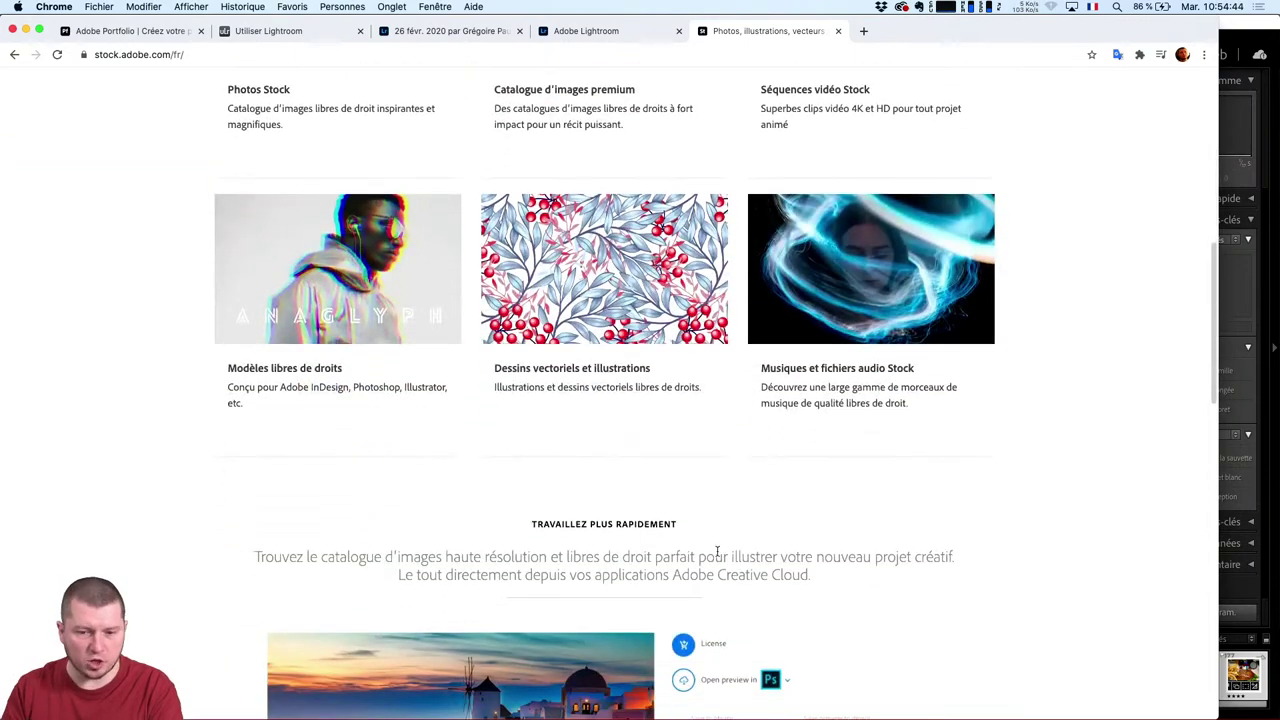
scroll(717, 551, "down", 3)
scroll(791, 429, "up", 10)
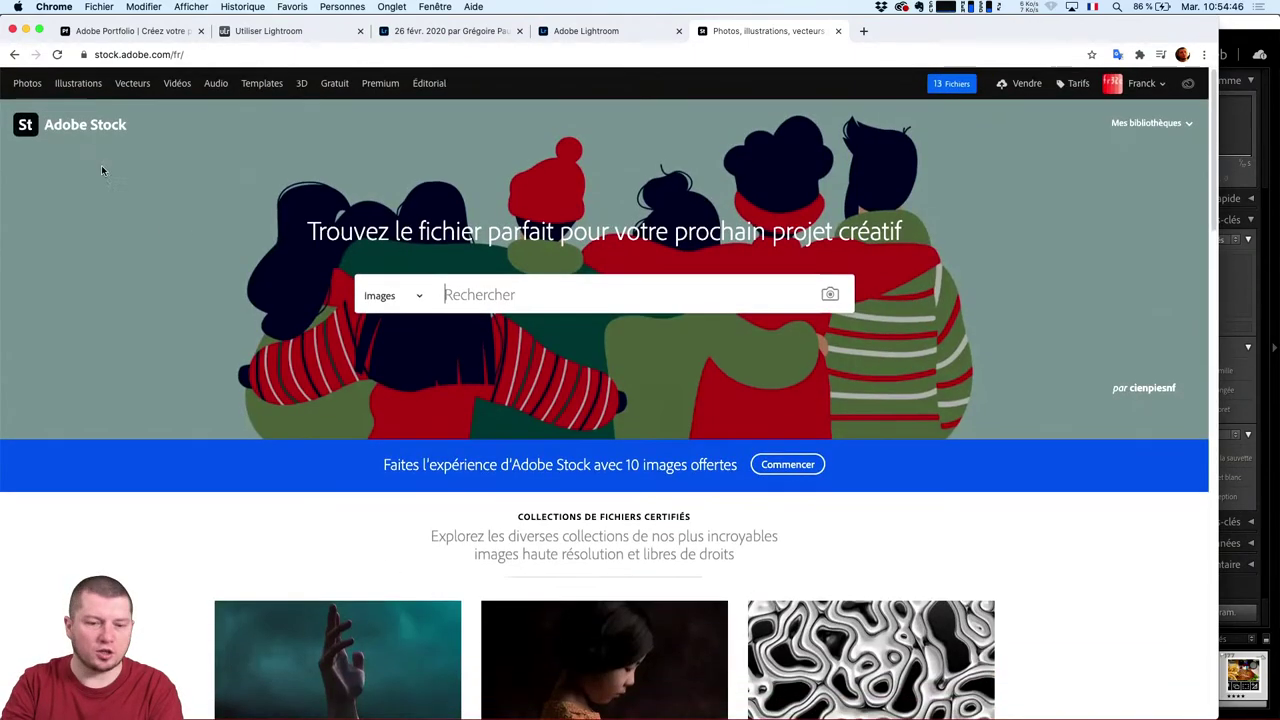
left_click(27, 84)
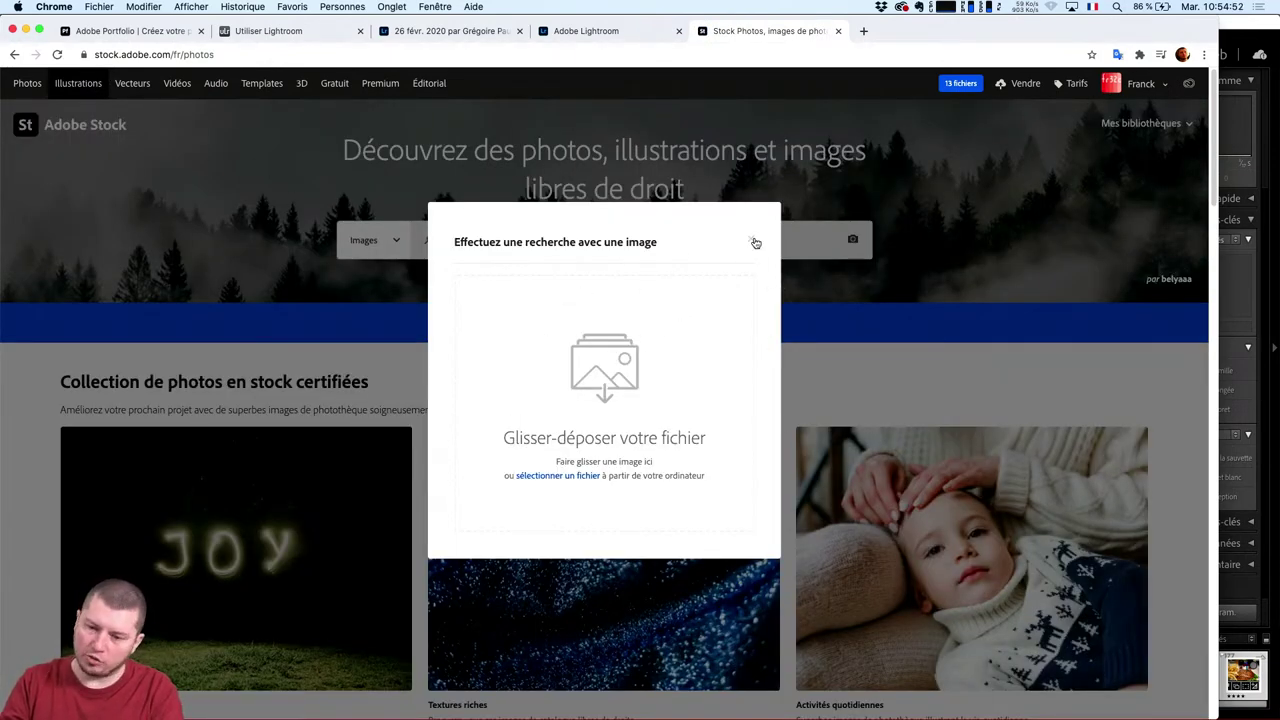
left_click(756, 243)
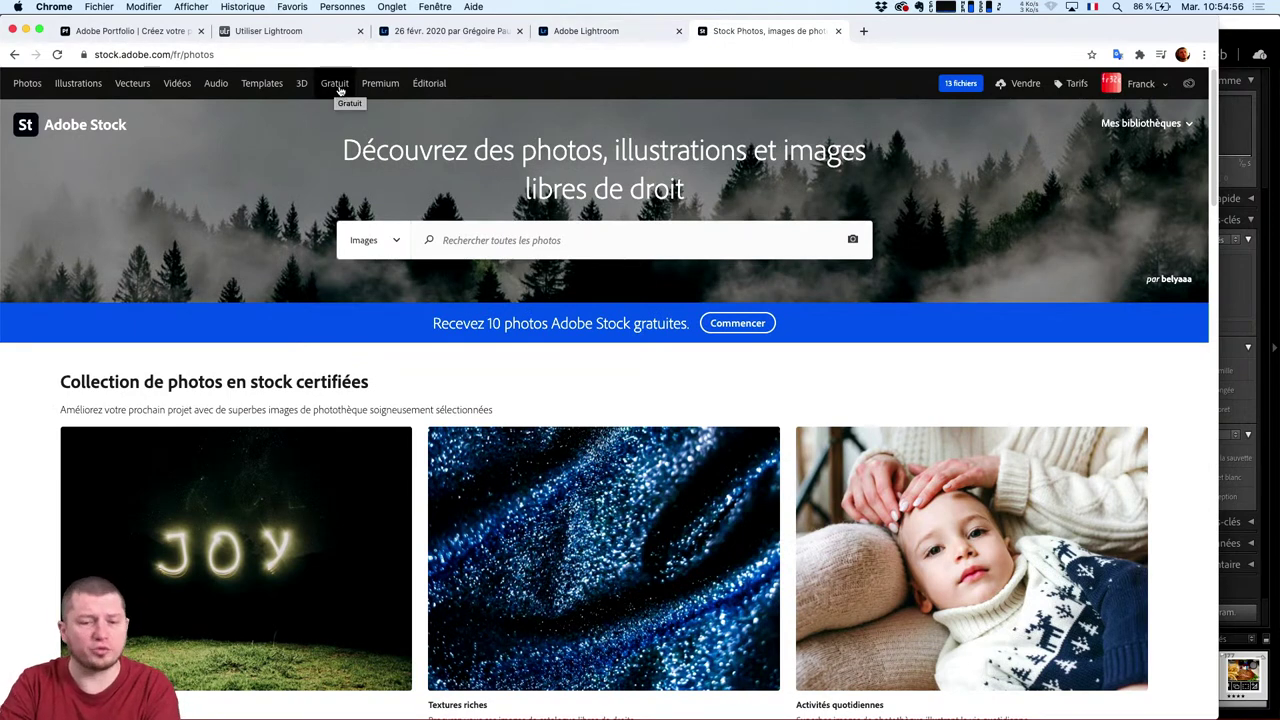
left_click(334, 86)
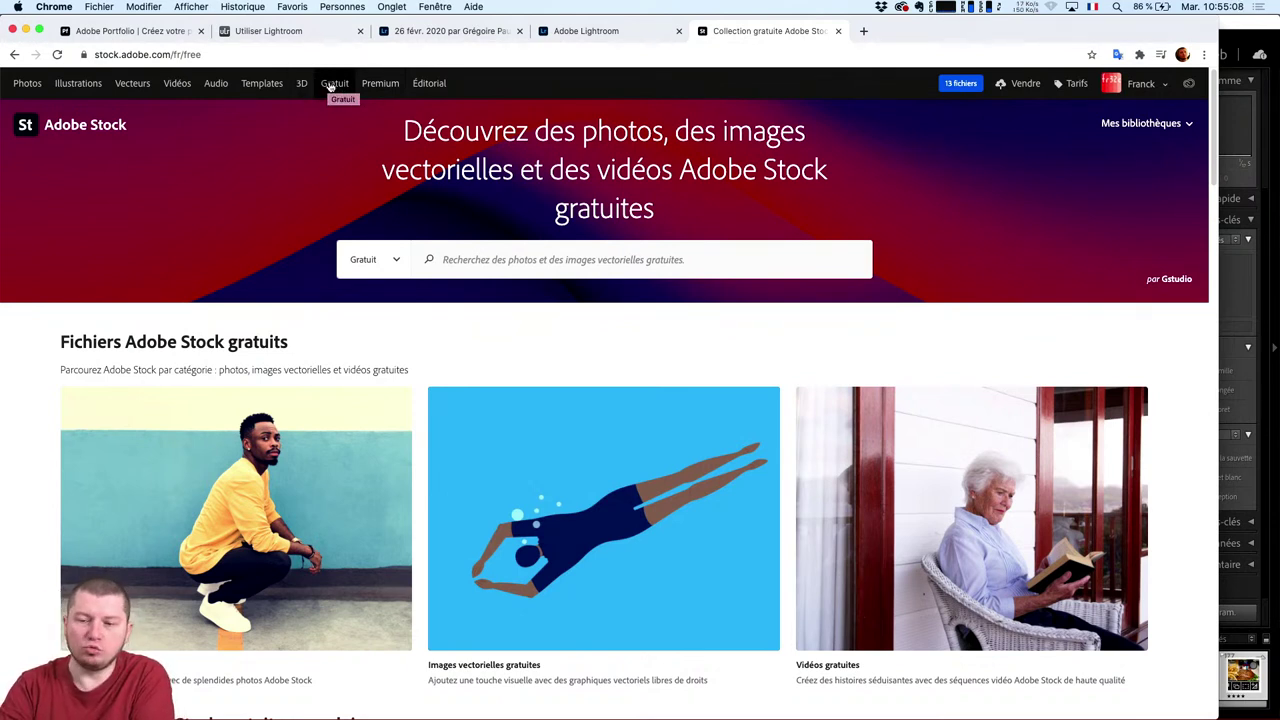
Open the Vendre contributor site and trim its address to contributor.stock.adobe.com/fr/.
left_click(1034, 95)
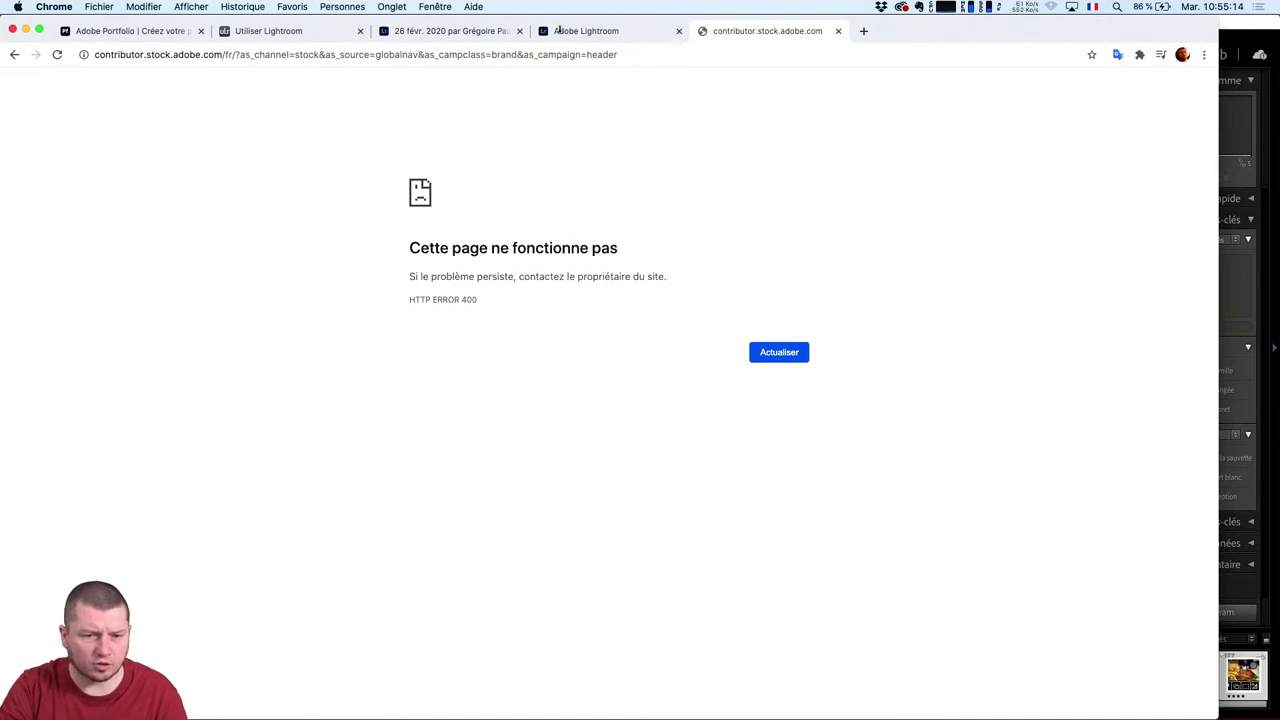
left_click_drag(256, 54, 419, 103)
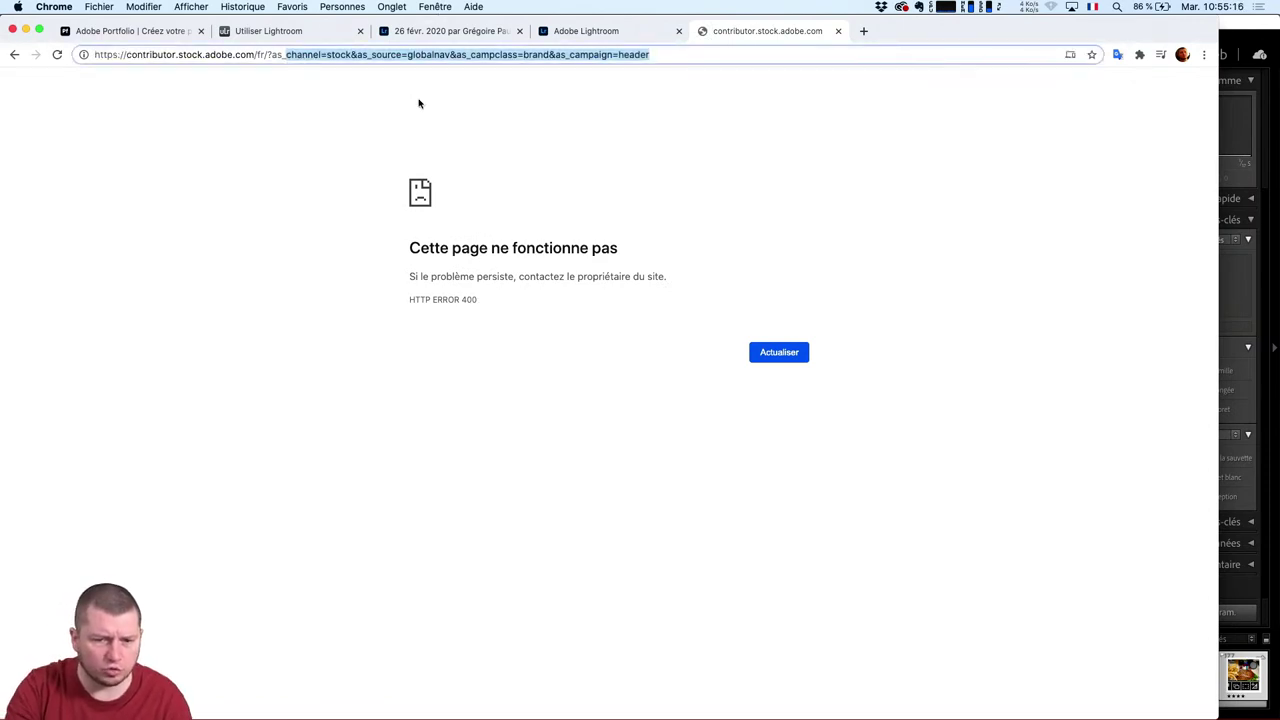
key("BackSpace")
key("BackSpace")
key("BackSpace")
key("BackSpace")
key("BackSpace")
key("Return")
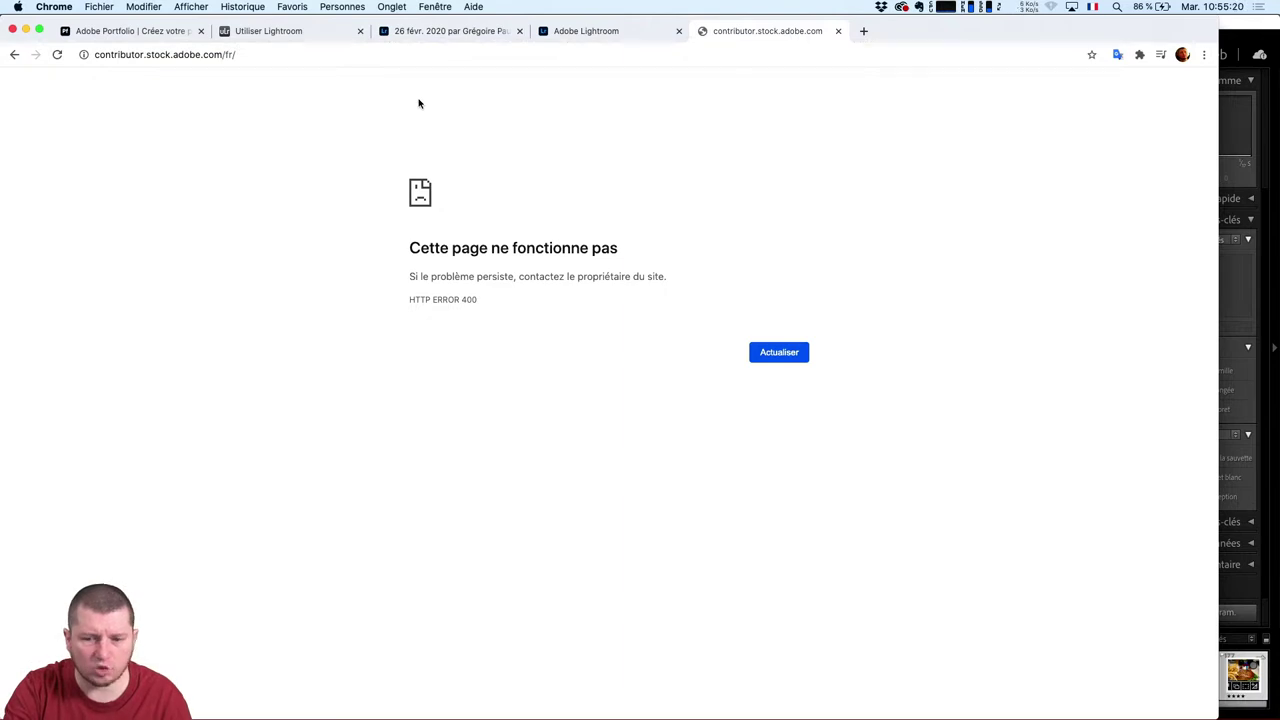
Load contributor.stock.adobe.com/fr/ in a private window and scroll to the keywording preview.
left_click(316, 58)
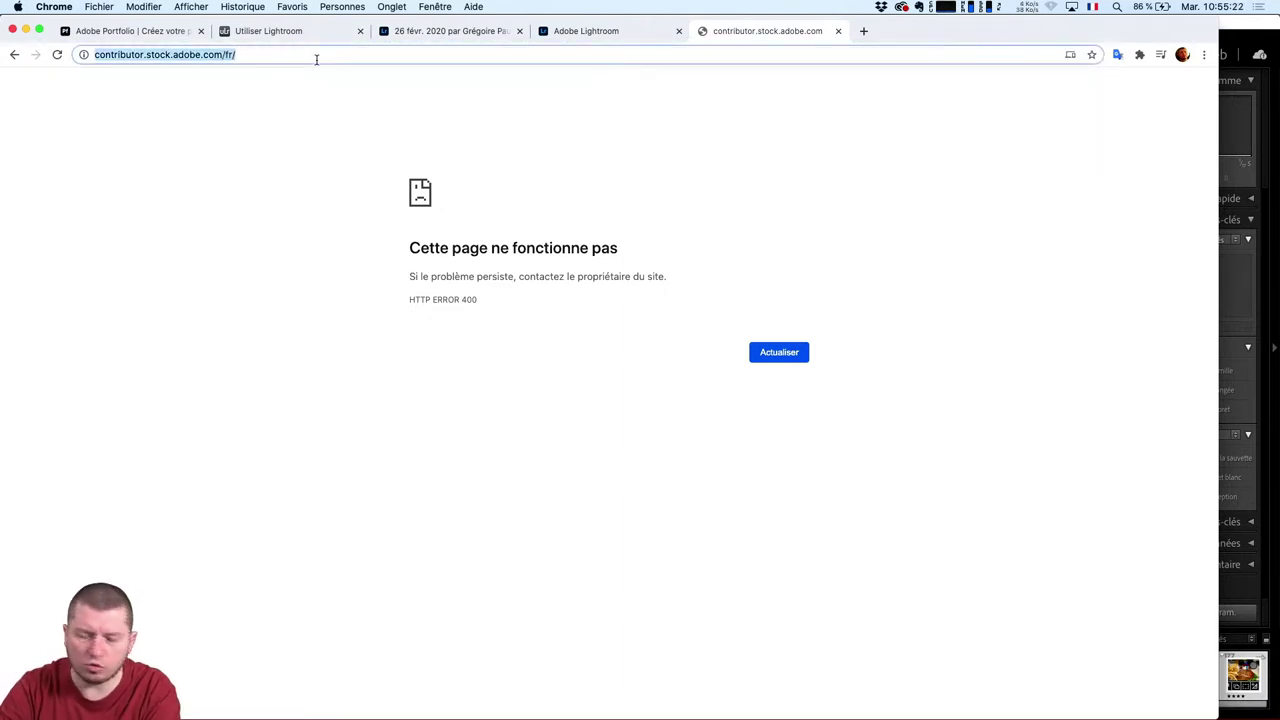
key("super+c")
key("super+shift+n")
key("super+v")
key("Return")
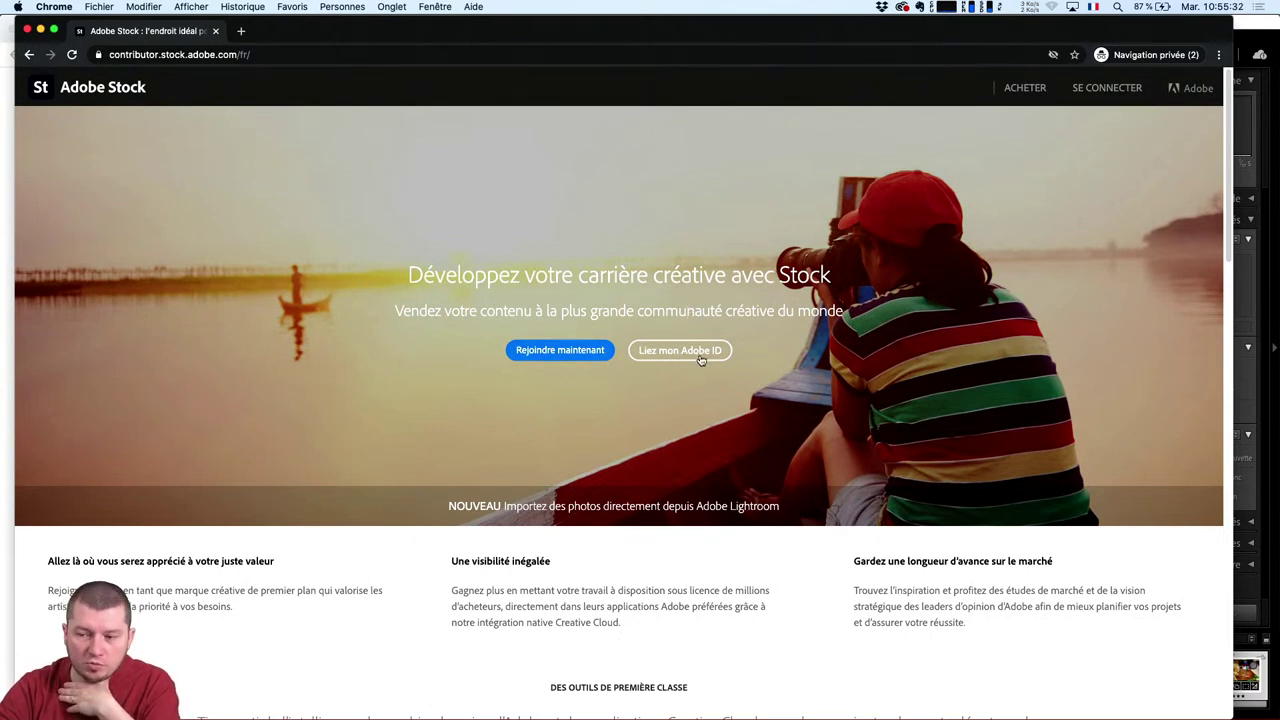
scroll(676, 432, "down", 3)
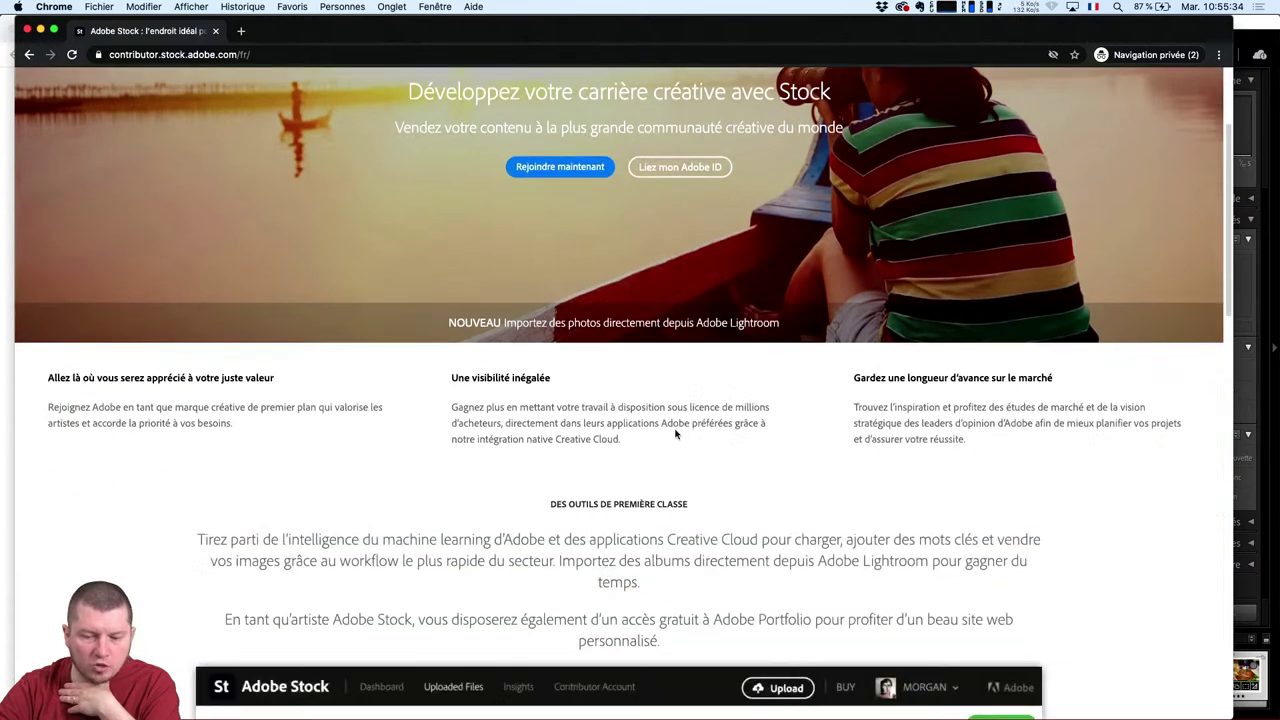
scroll(676, 432, "down", 5)
scroll(676, 432, "down", 4)
scroll(676, 432, "down", 2)
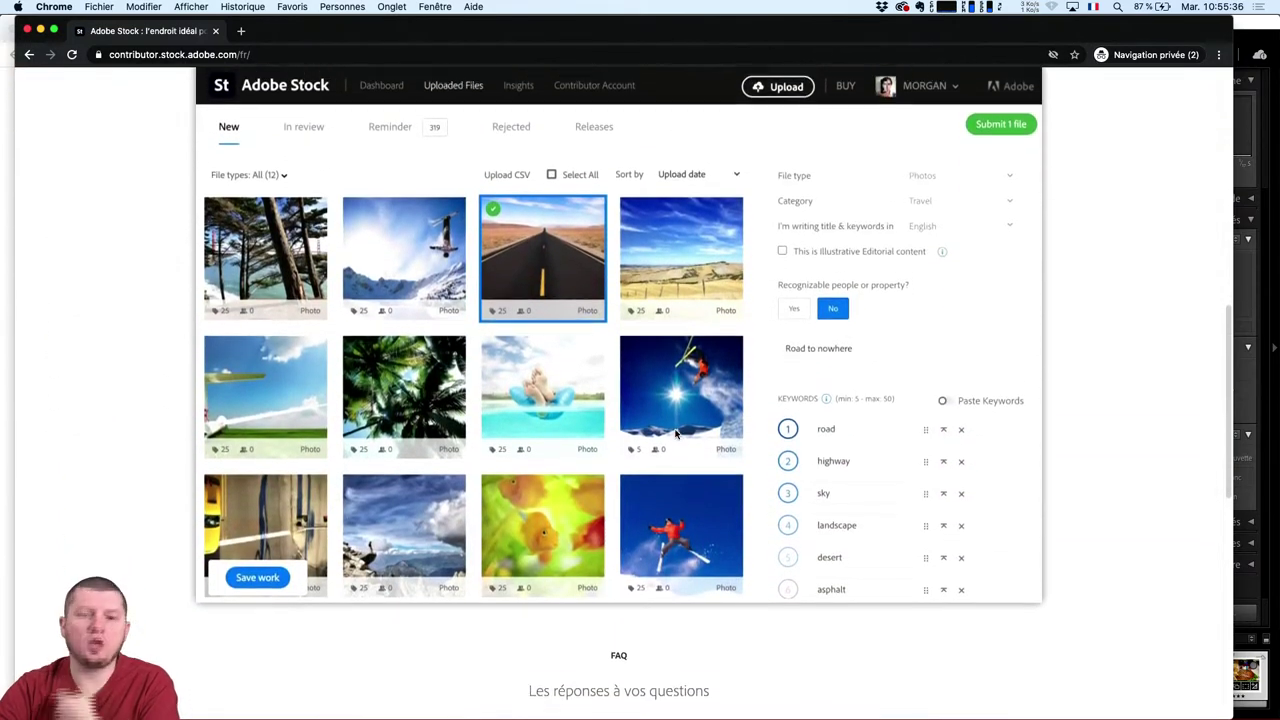
scroll(676, 432, "up", 1)
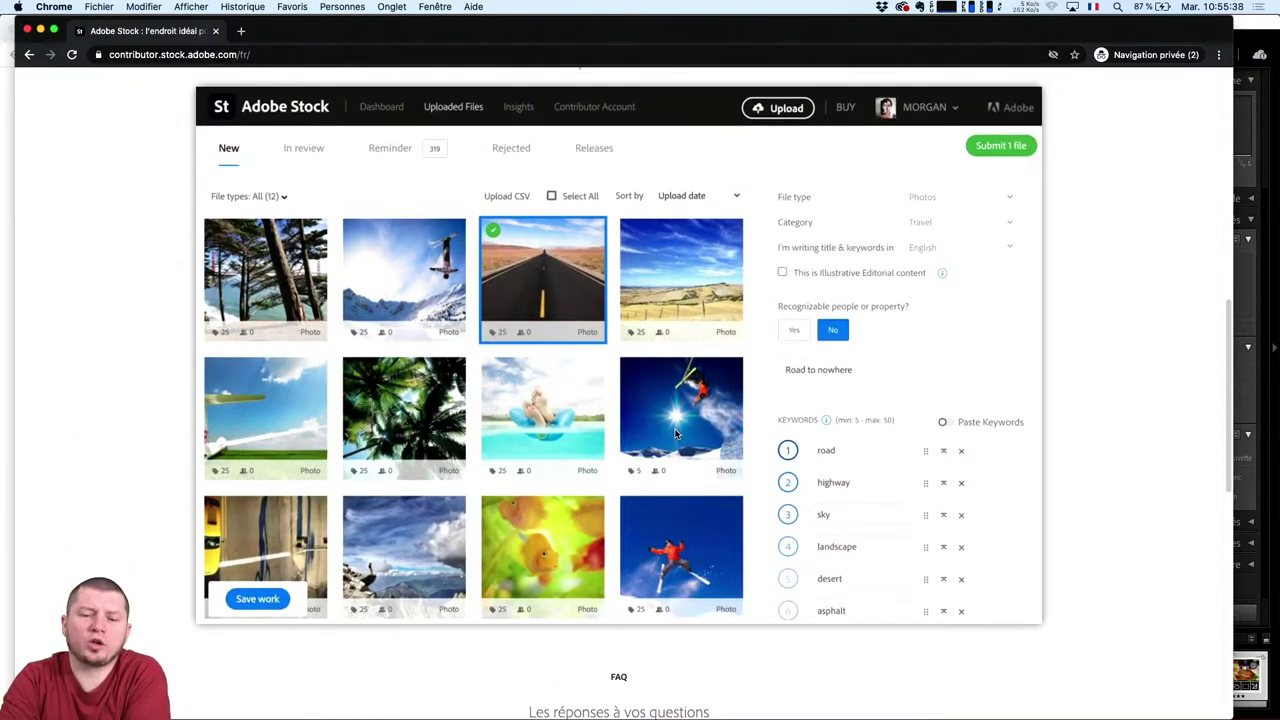
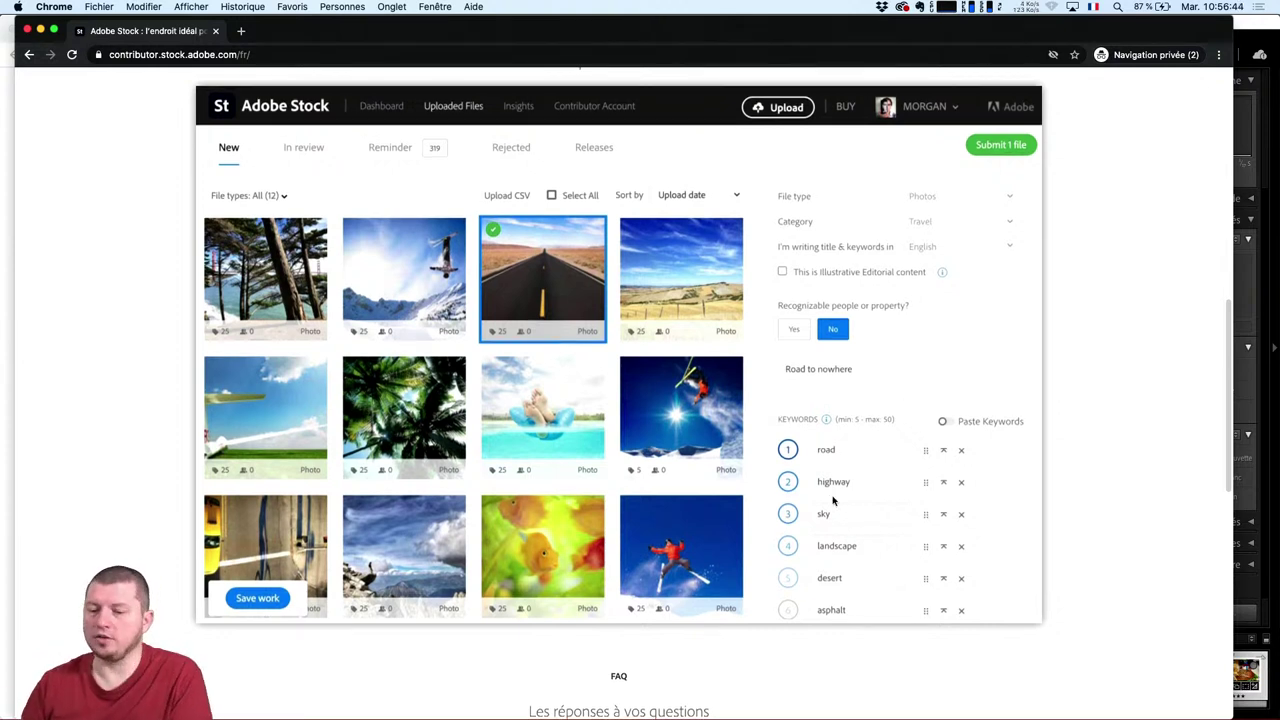
Scroll through the Adobe Stock Contributor page down to its FAQ answers.
scroll(831, 510, "down", 2)
scroll(833, 527, "down", 3)
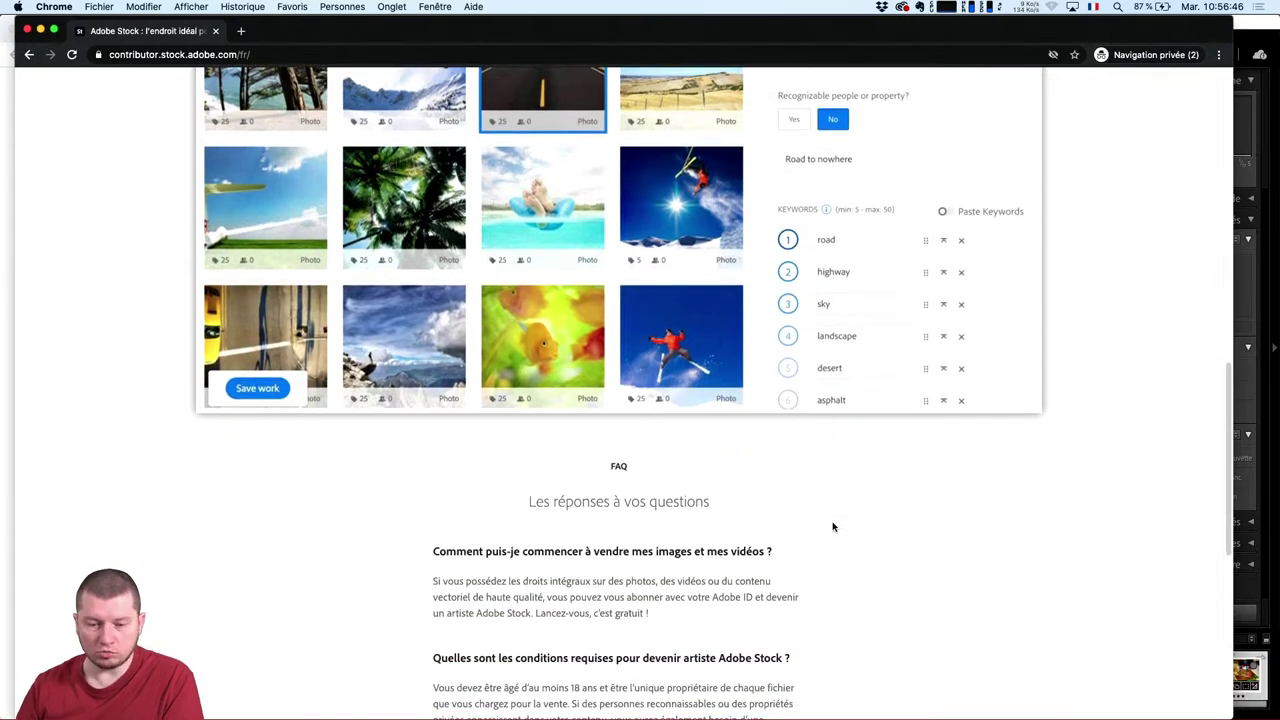
scroll(833, 527, "up", 2)
scroll(833, 527, "up", 2)
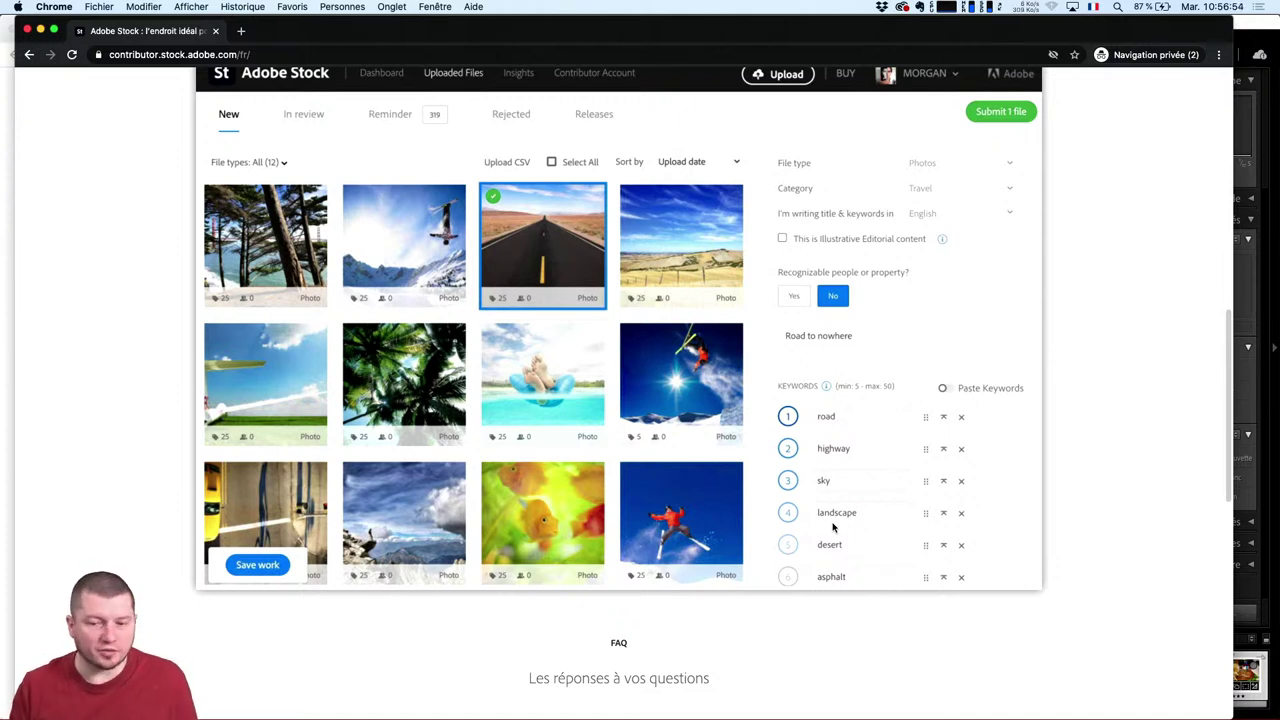
scroll(833, 527, "up", 2)
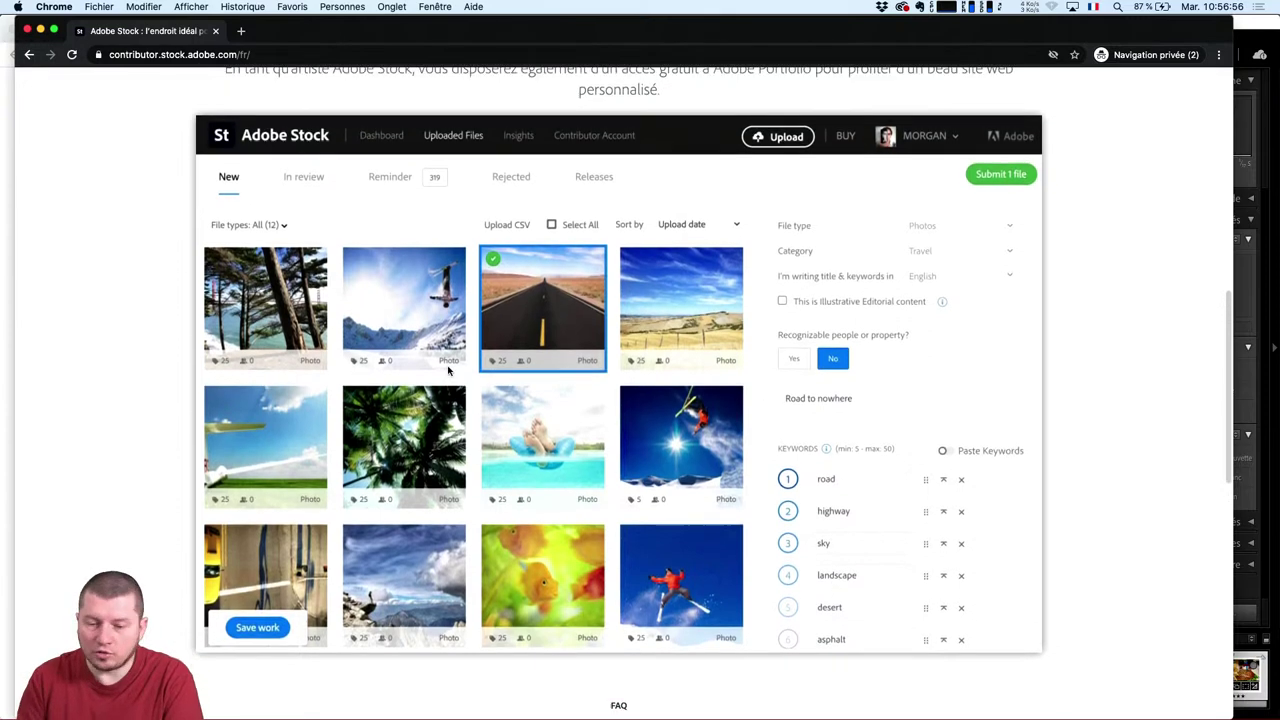
scroll(780, 430, "down", 5)
scroll(720, 520, "down", 5)
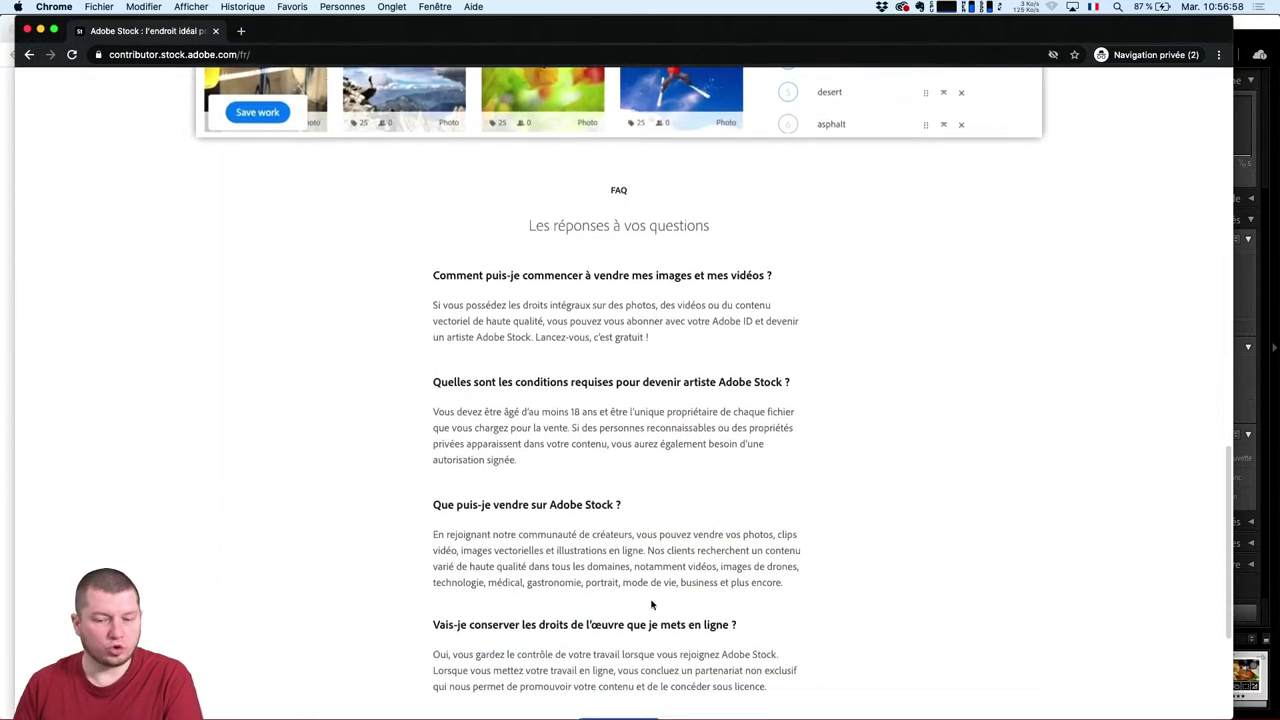
scroll(656, 599, "down", 1)
Highlight the FAQ phrases about full rights, recognisable people and the need for a signed release.
left_click_drag(439, 246, 518, 331)
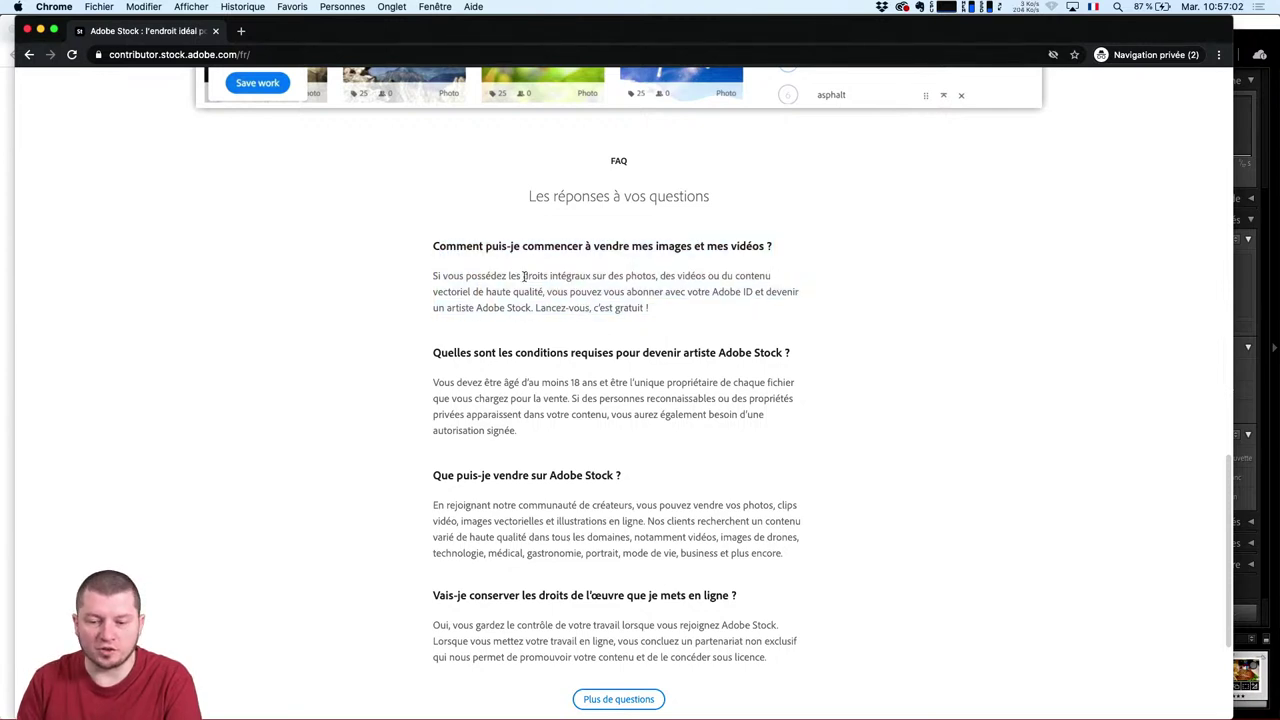
left_click_drag(516, 276, 603, 278)
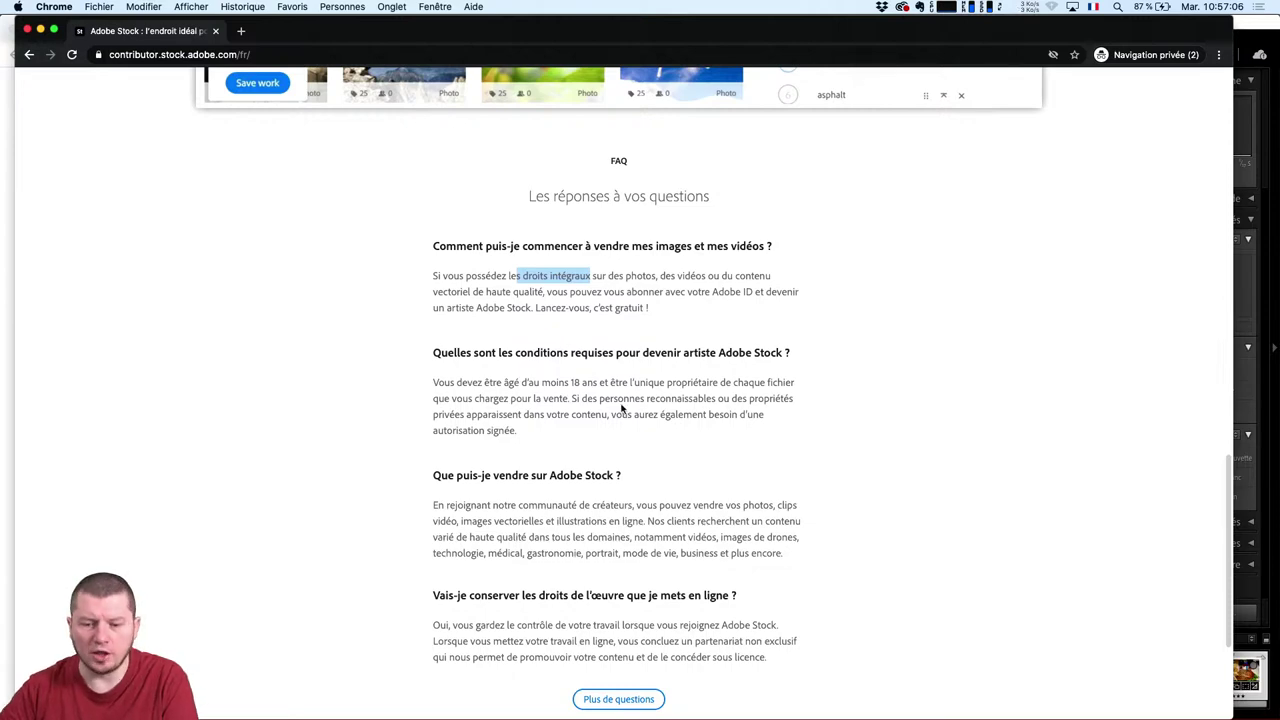
scroll(600, 380, "down", 5)
mouse_move(541, 273)
left_mouse_down()
mouse_move(621, 289)
mouse_move(742, 276)
mouse_move(800, 292)
left_mouse_up()
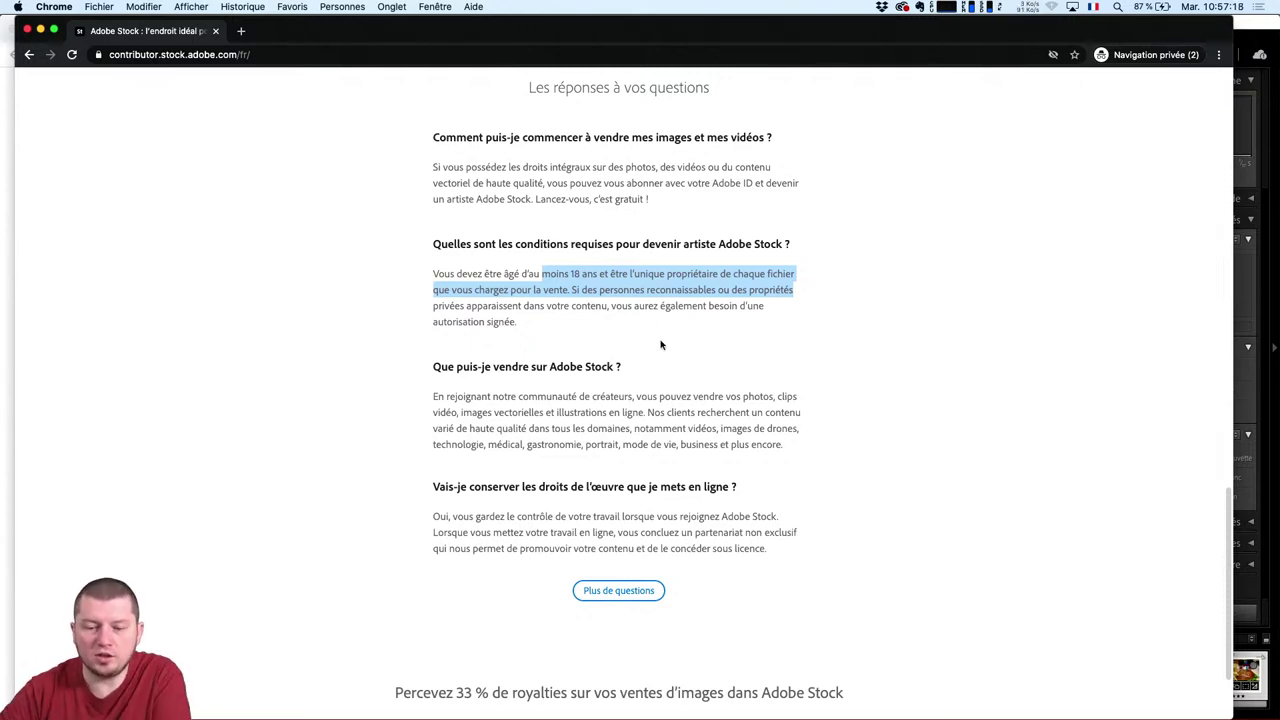
left_click(663, 300)
left_click_drag(595, 291, 741, 289)
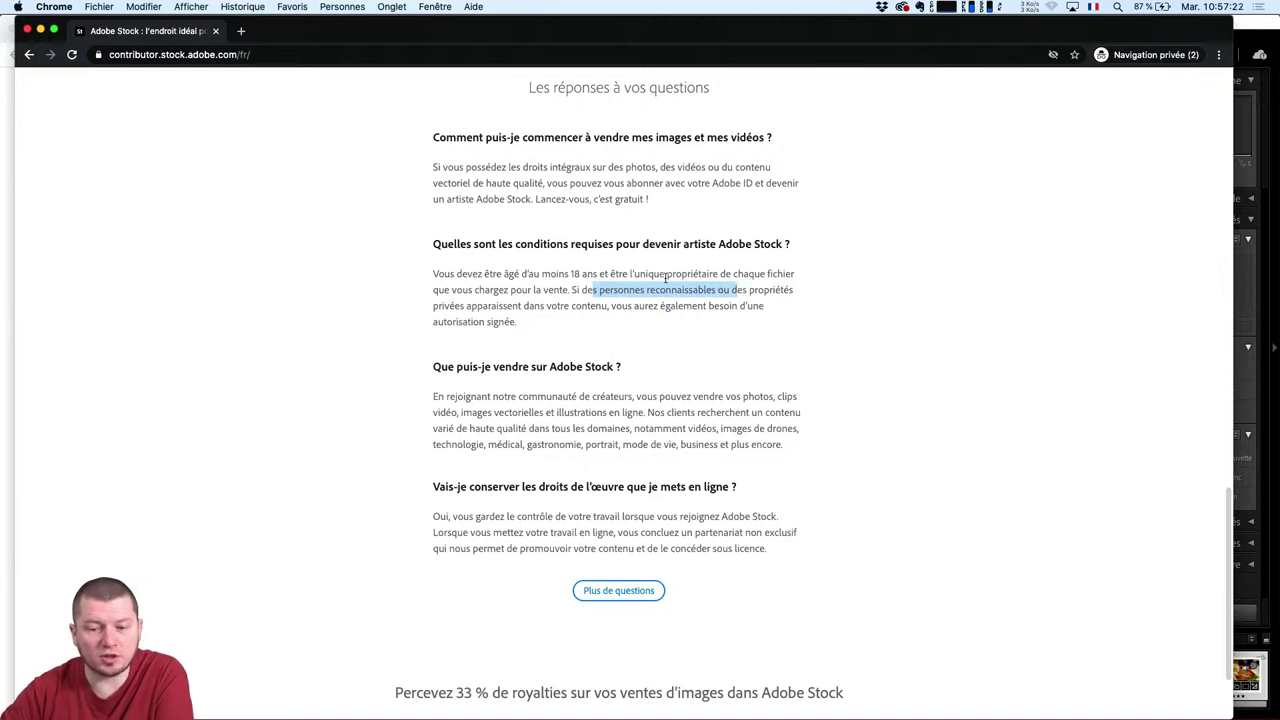
left_click_drag(522, 331, 425, 320)
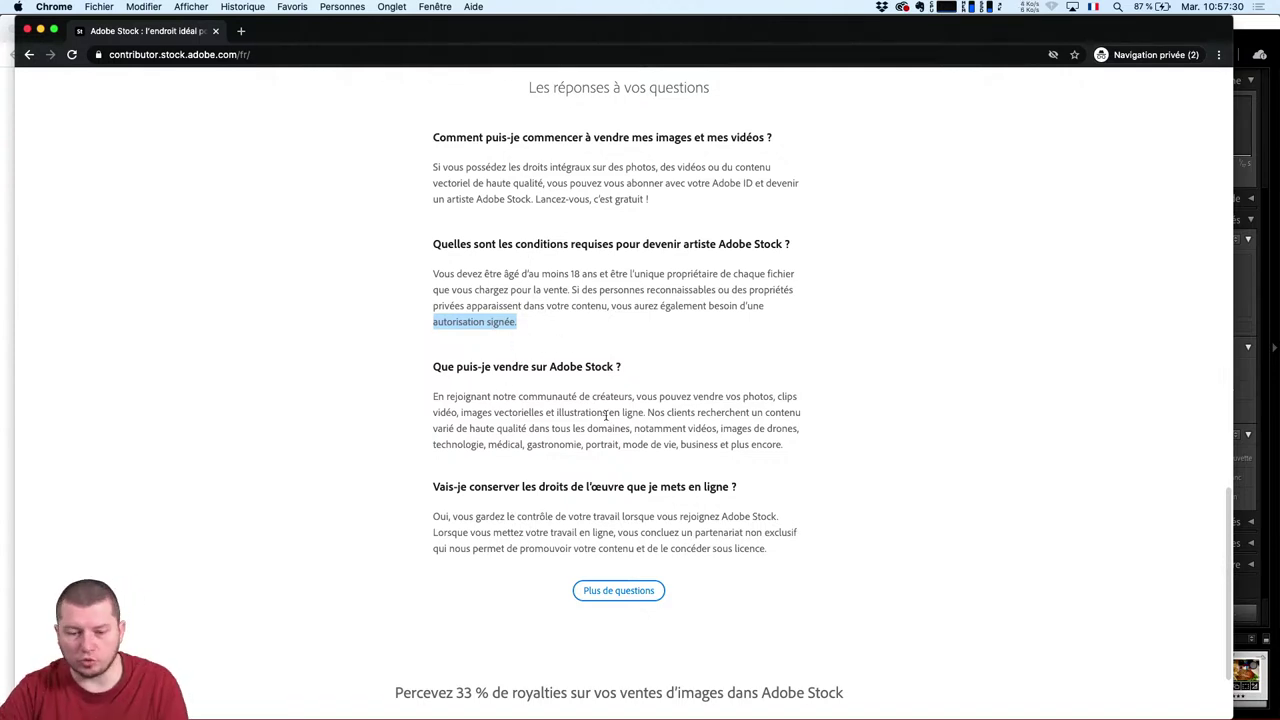
Highlight the answers on sellable content types and the non-exclusive rights arrangement.
left_click(510, 412)
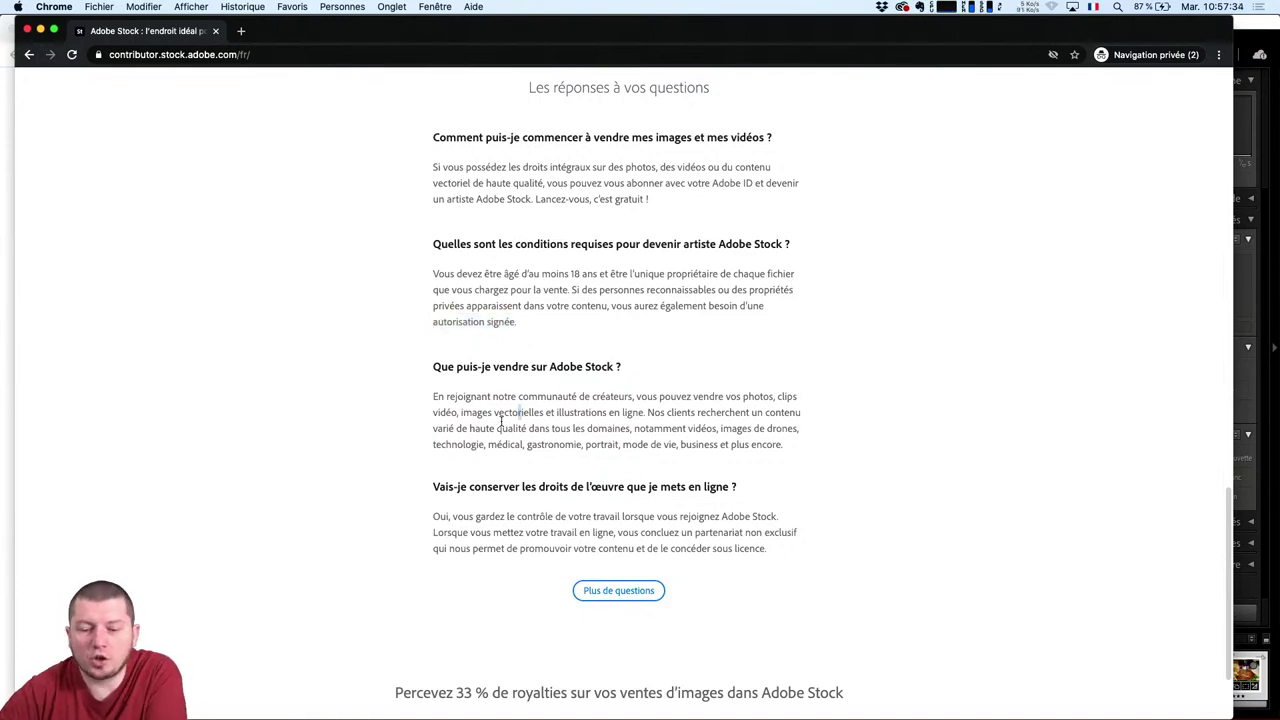
left_click_drag(445, 414, 562, 428)
left_click(581, 428)
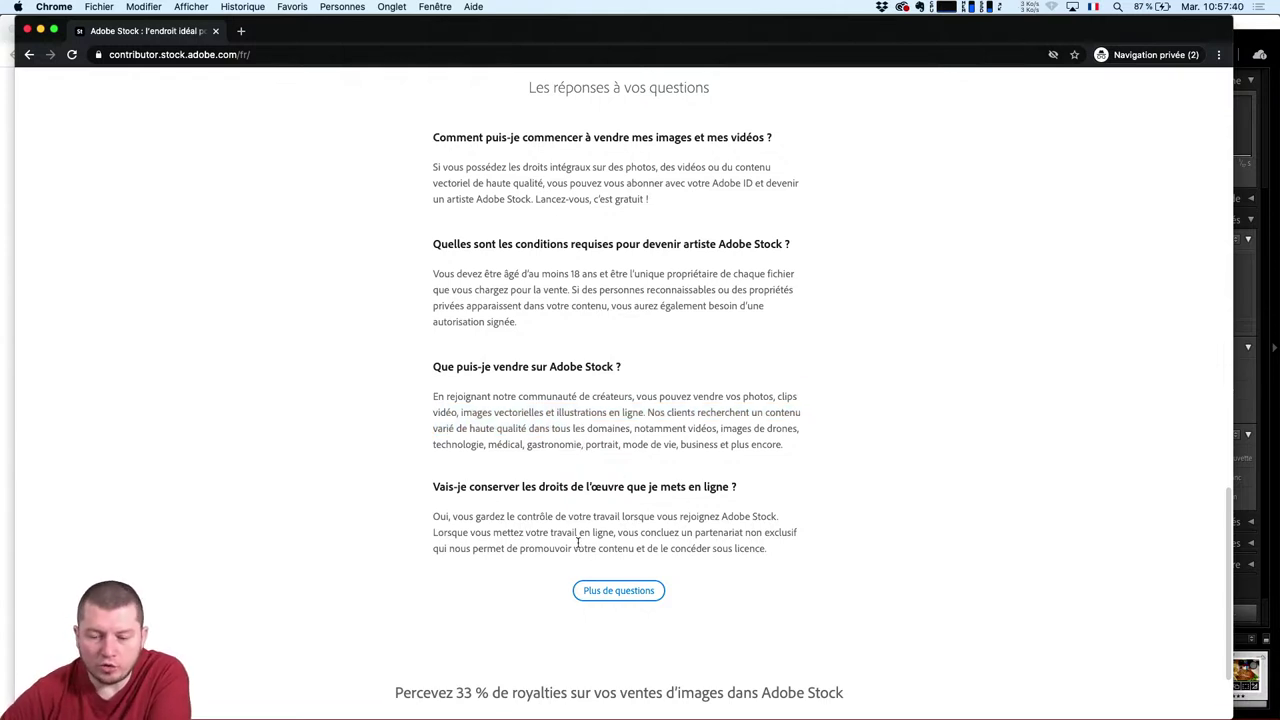
left_click_drag(595, 532, 814, 534)
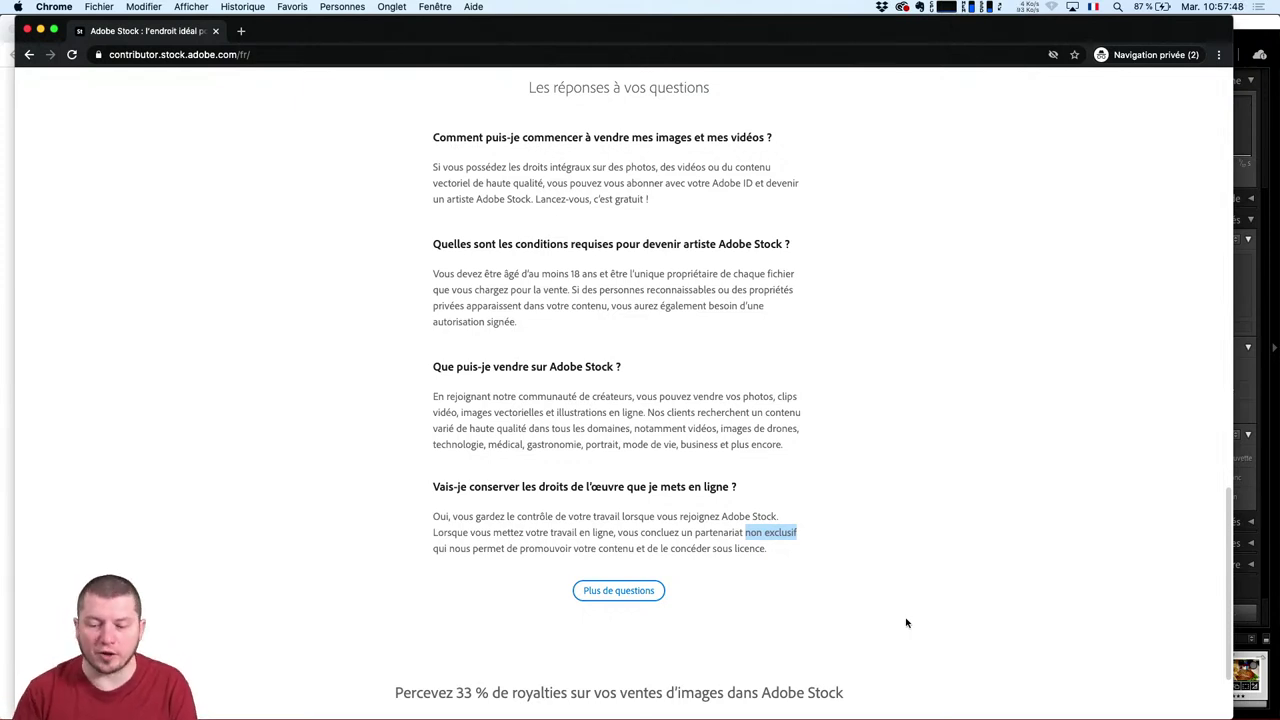
Scroll back up to the top of the contributor page.
scroll(906, 623, "down", 3)
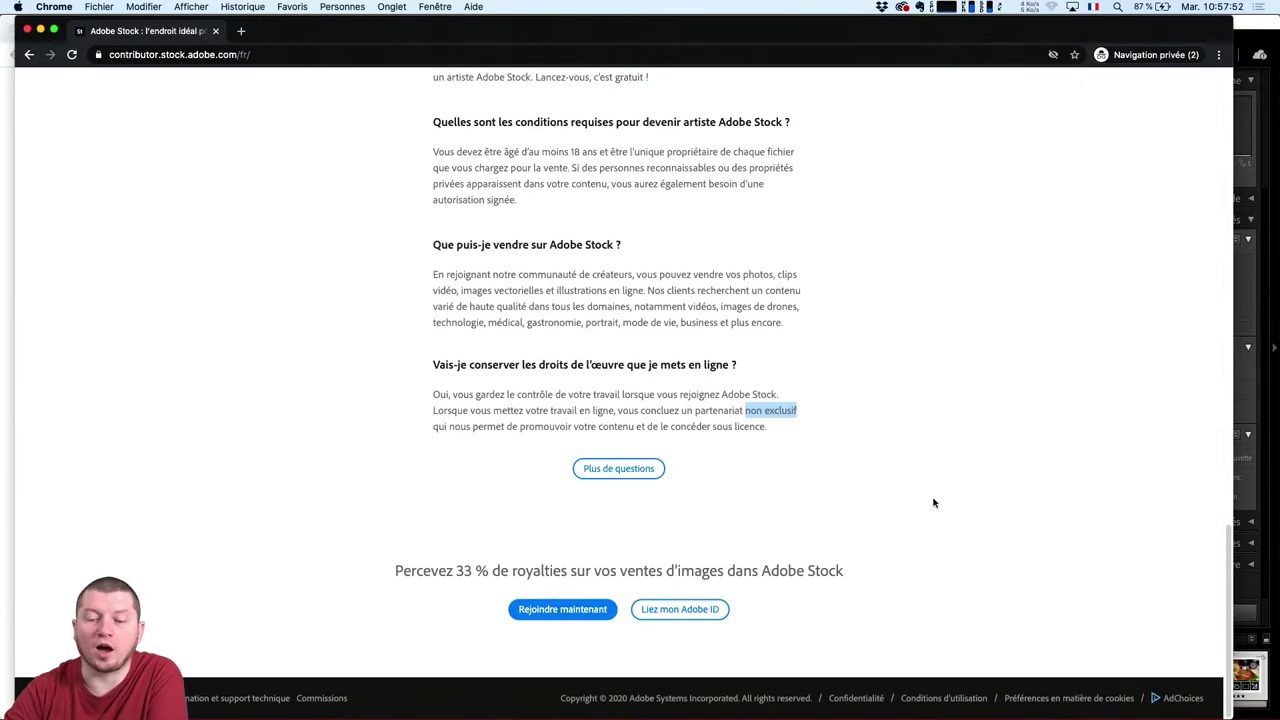
scroll(933, 503, "up", 4)
scroll(933, 503, "up", 3)
scroll(933, 503, "up", 6)
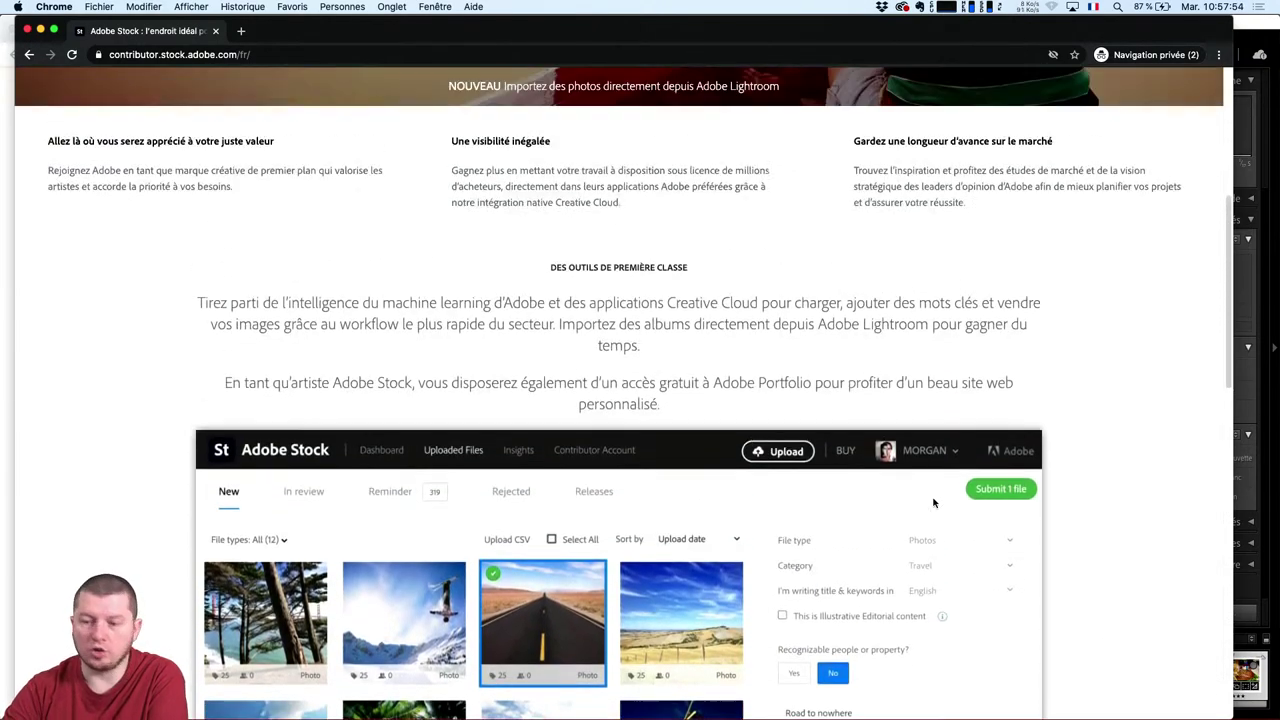
scroll(933, 500, "up", 1)
scroll(933, 498, "up", 1)
scroll(933, 498, "up", 1)
scroll(933, 500, "up", 3)
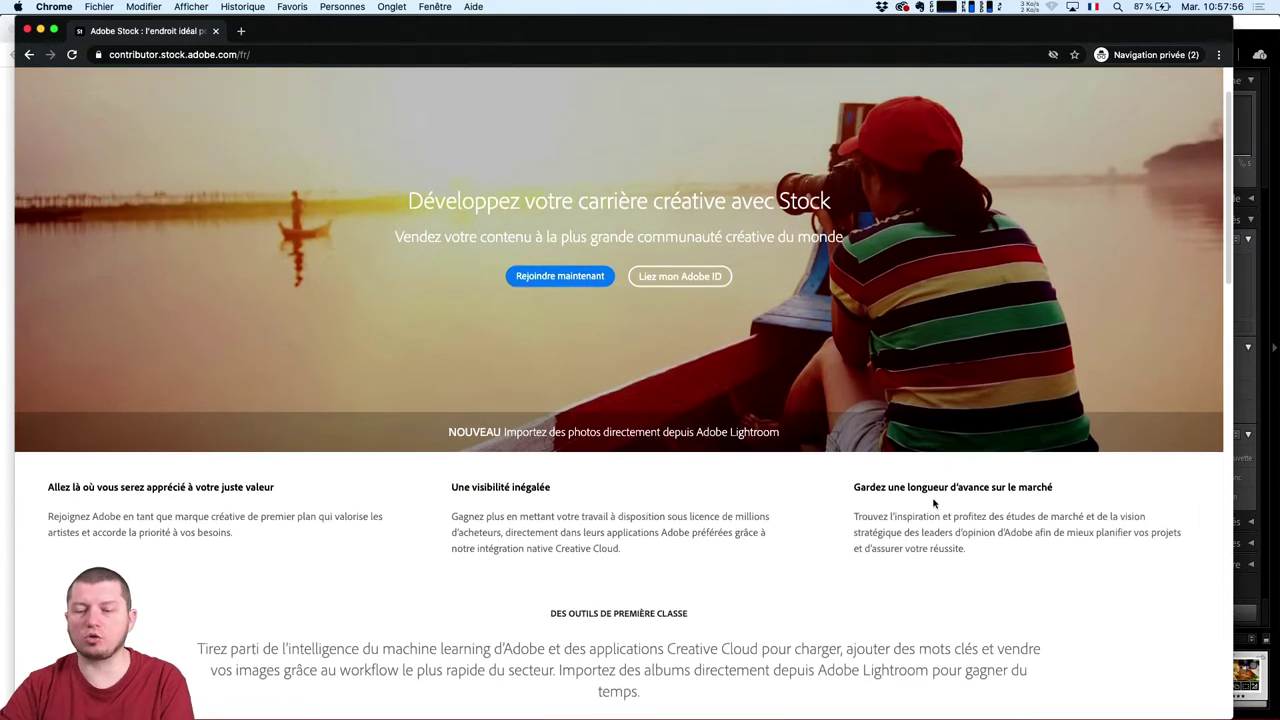
scroll(934, 502, "up", 2)
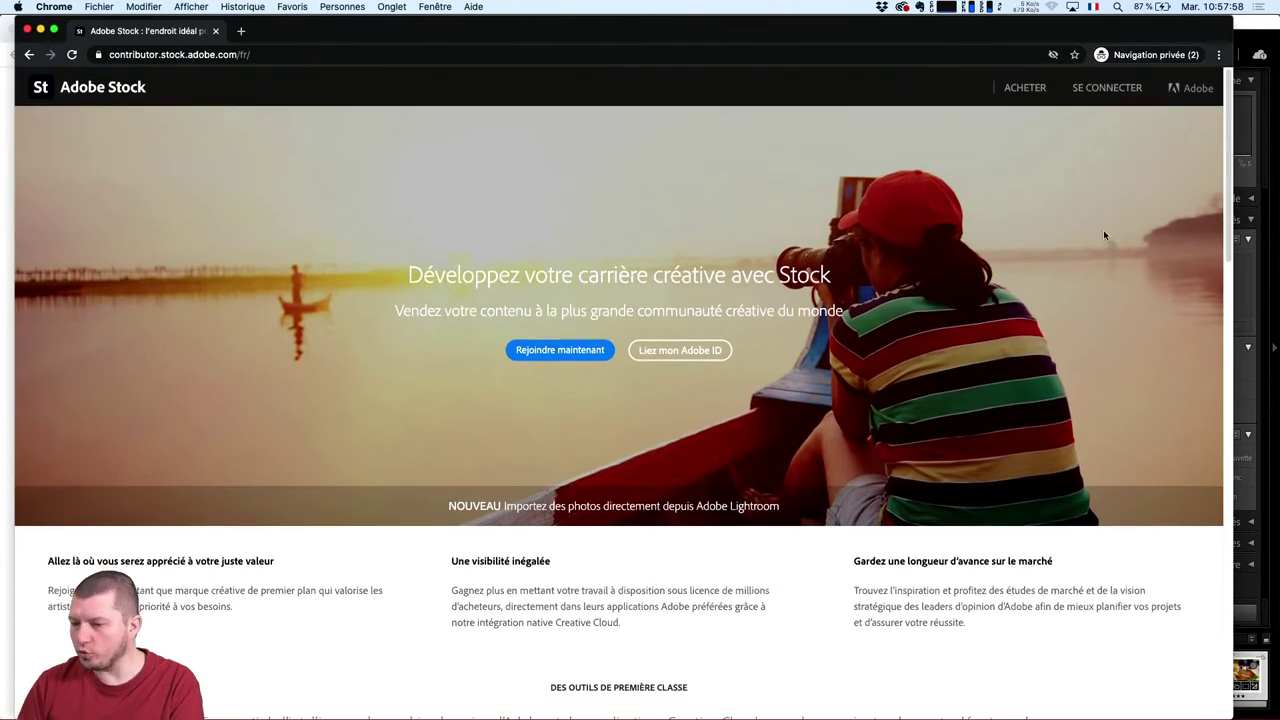
Close the private browser window, return to Lightroom Classic and dismiss the Export dialog.
key("super+w")
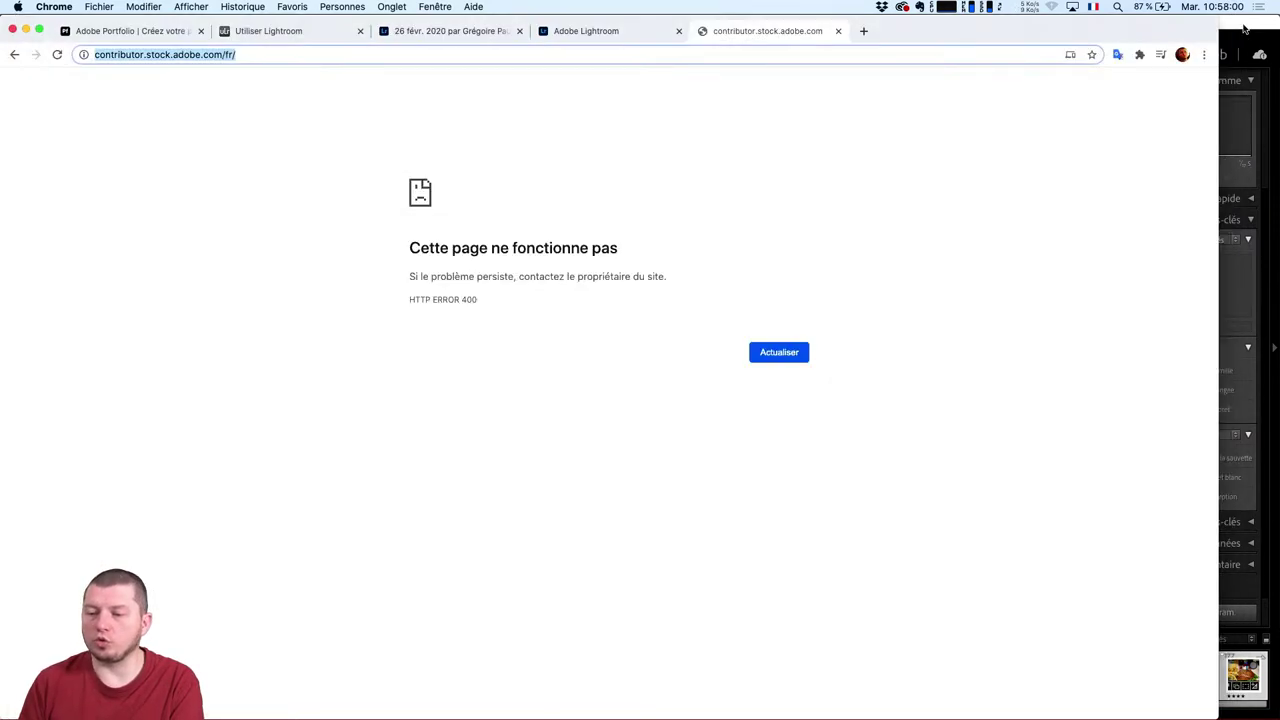
key("super+Tab")
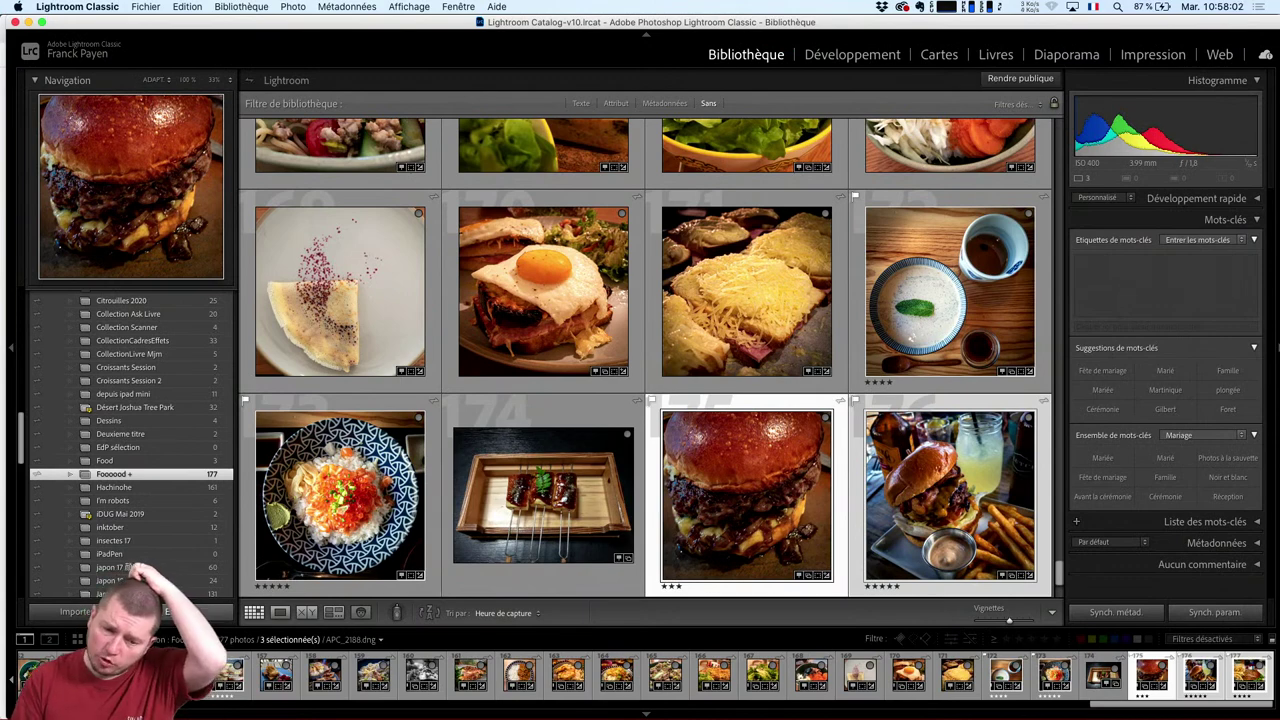
key("super+shift+e")
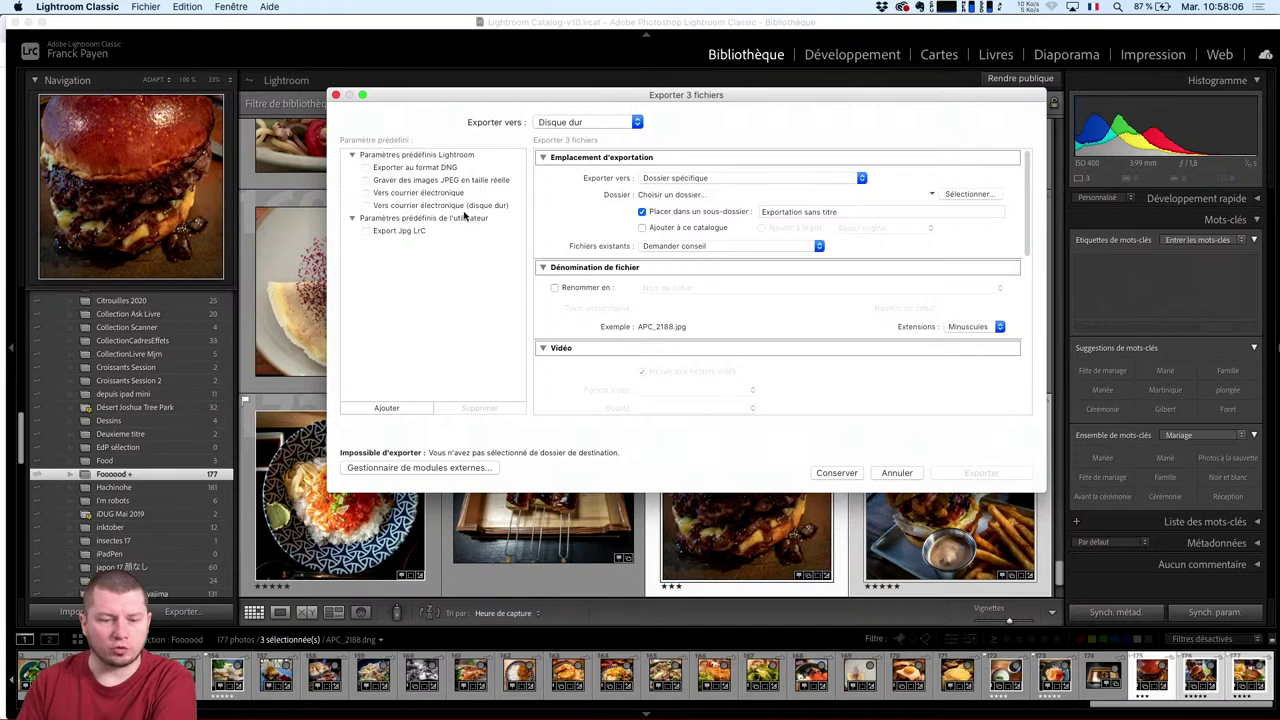
key("Escape")
Open the Adobe Stock publishing service setup and review its settings.
scroll(60, 480, "down", 10)
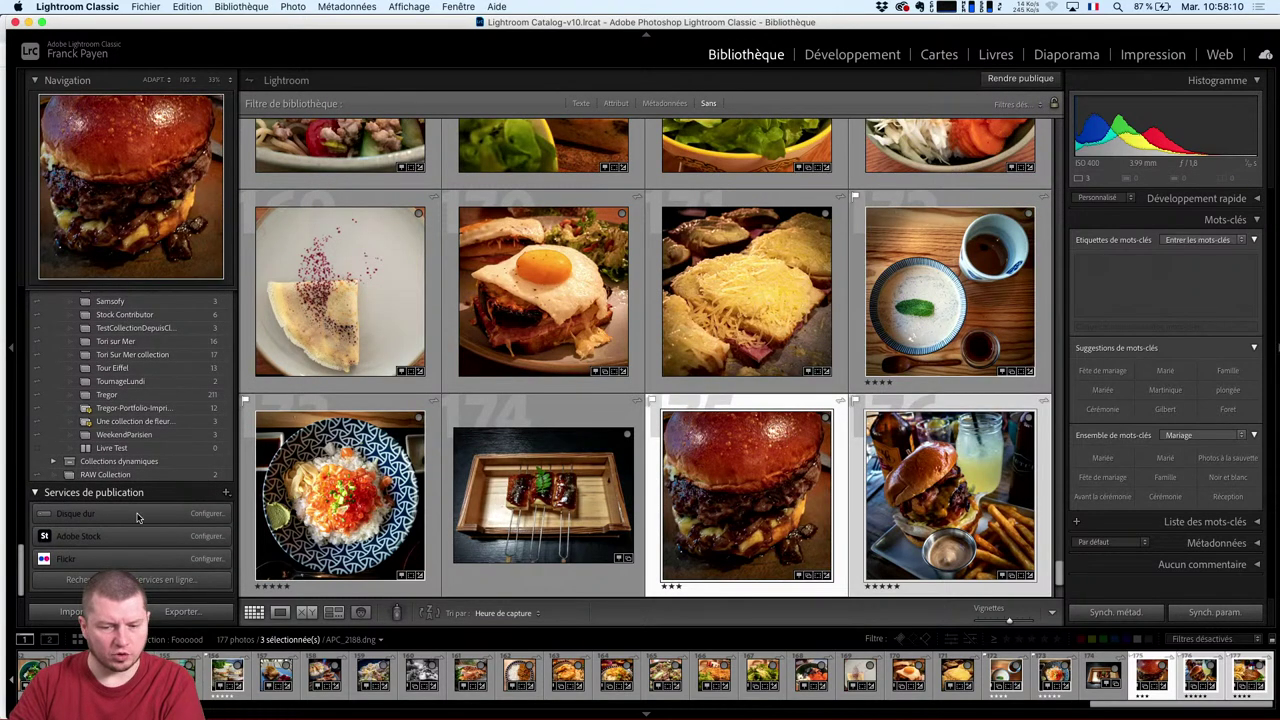
left_click(205, 537)
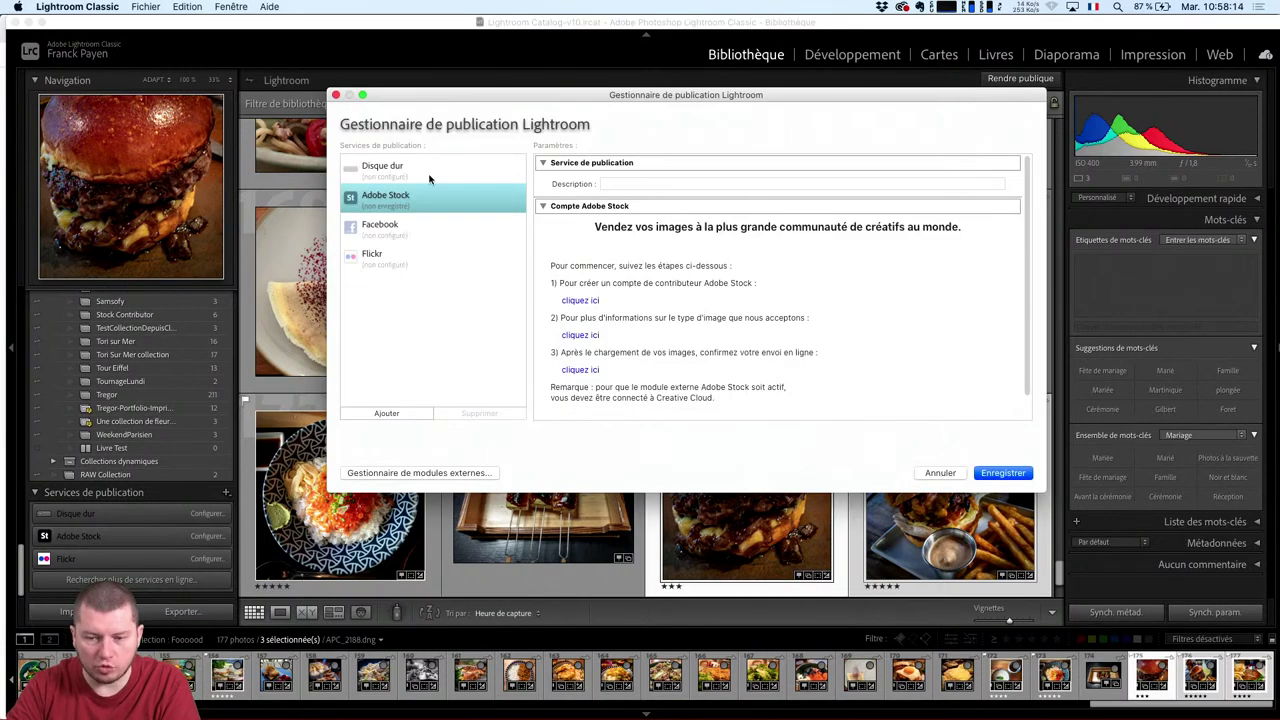
scroll(776, 287, "down", 2)
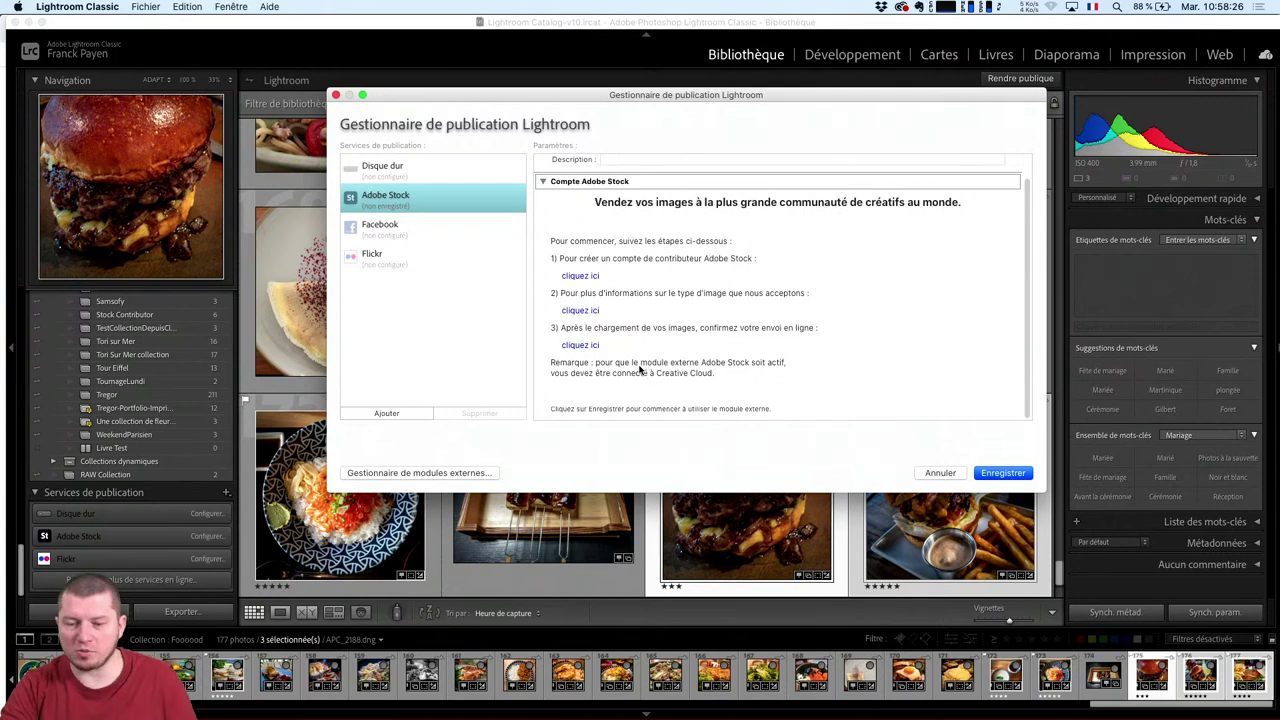
scroll(710, 380, "down", 1)
scroll(710, 380, "up", 1)
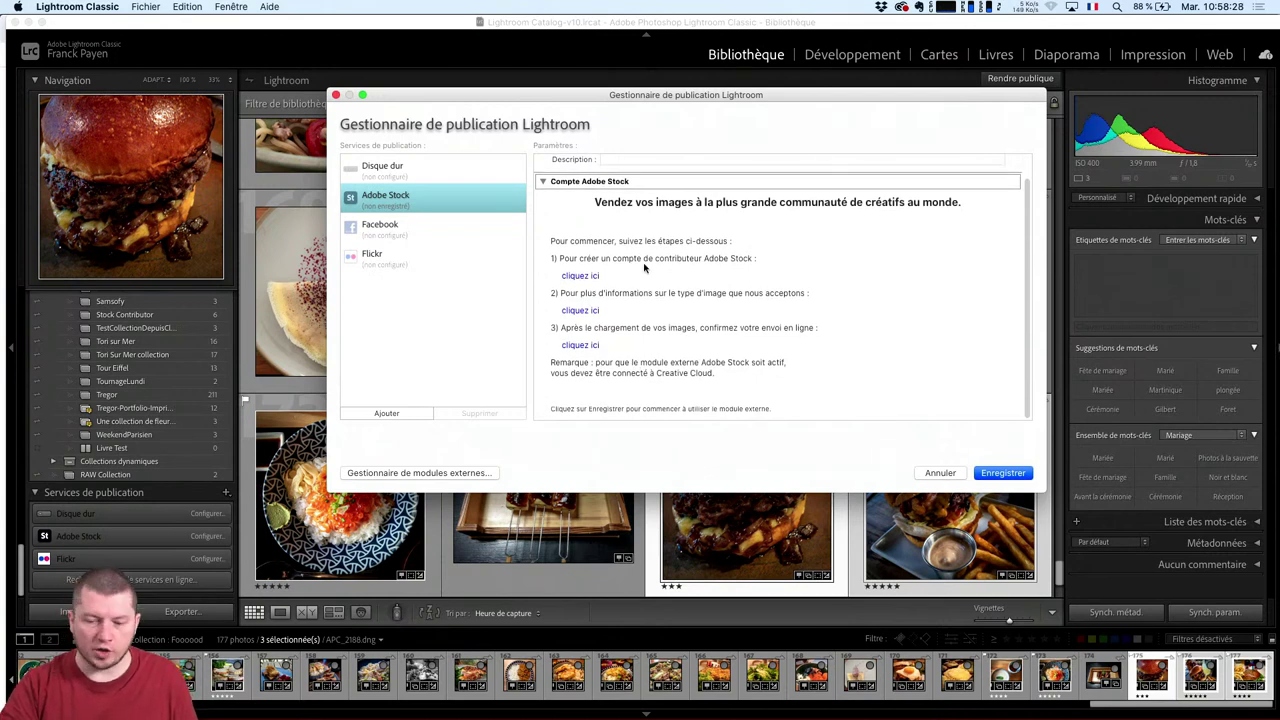
scroll(680, 405, "up", 3)
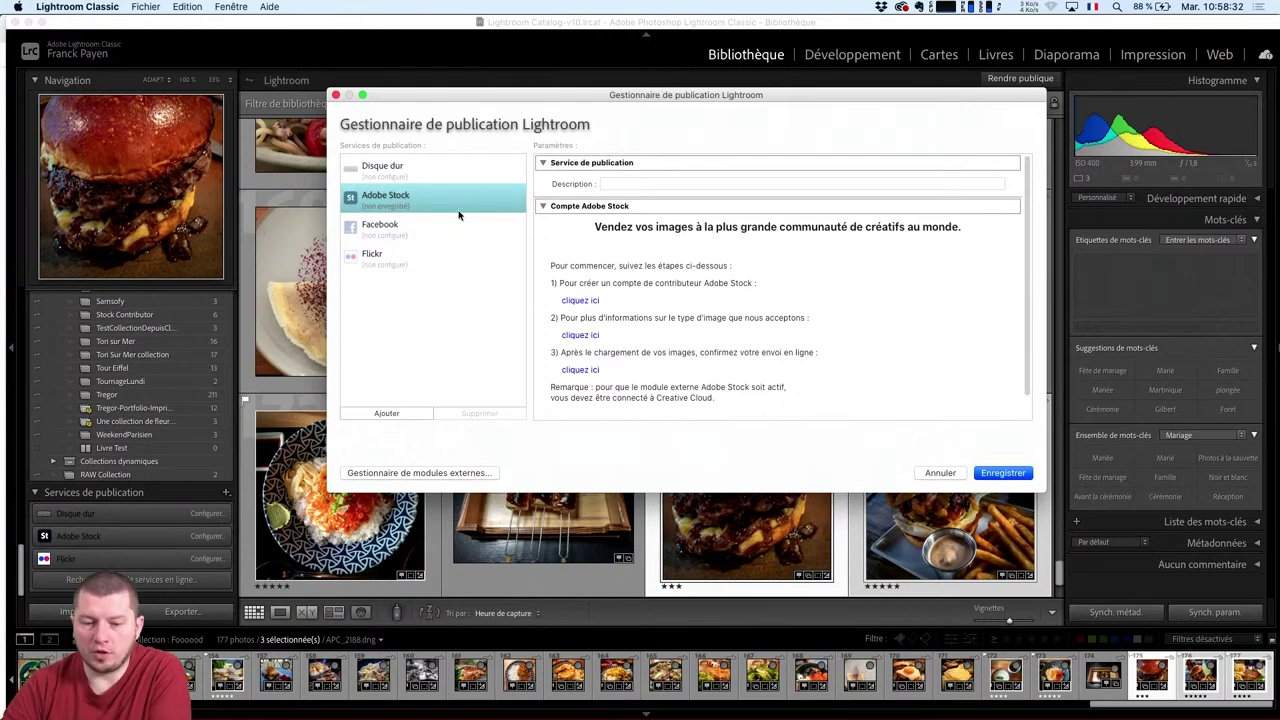
Try adding a new Adobe Stock publishing connection, cancel it, and open the Plug-in Manager.
left_click(387, 414)
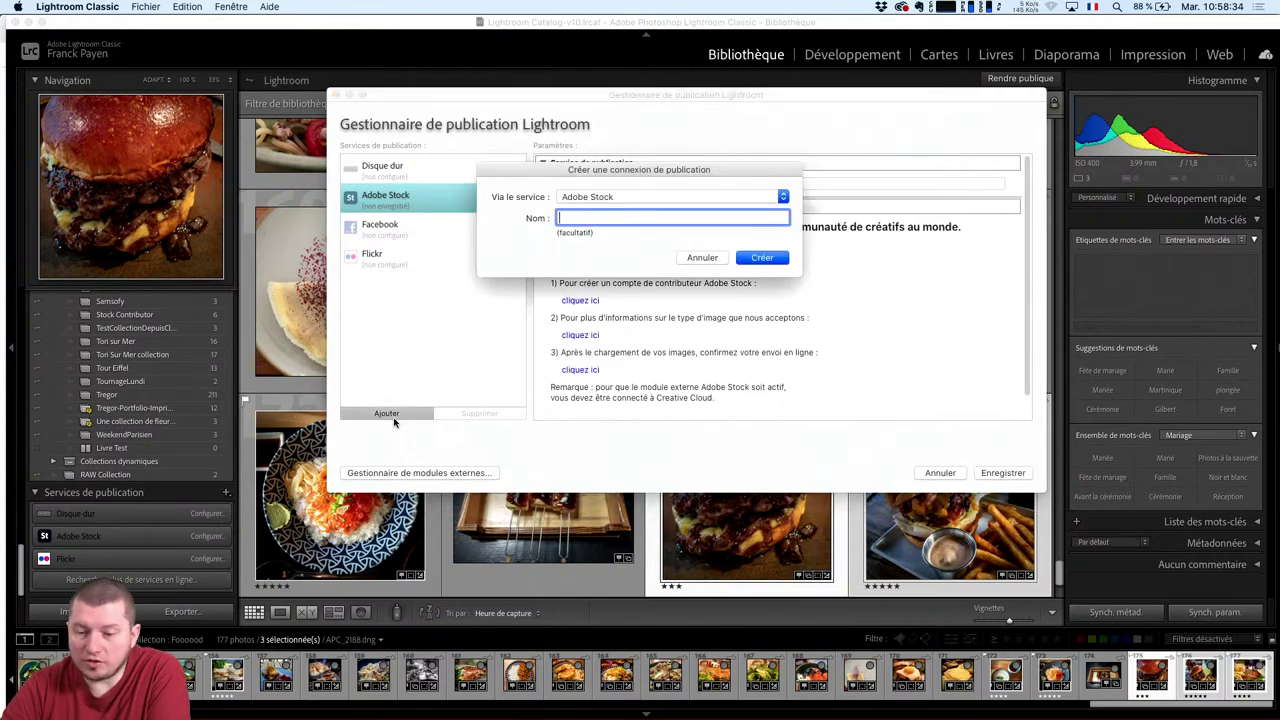
left_click(667, 197)
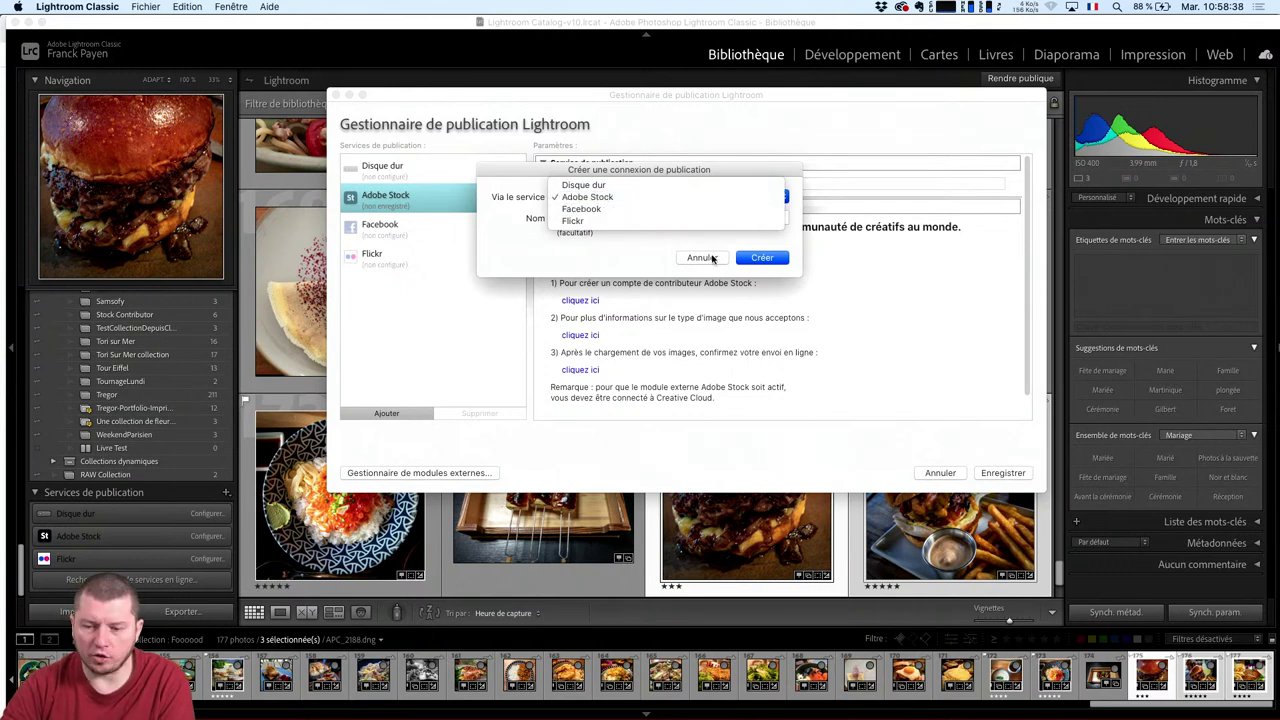
left_click(614, 329)
left_click(699, 260)
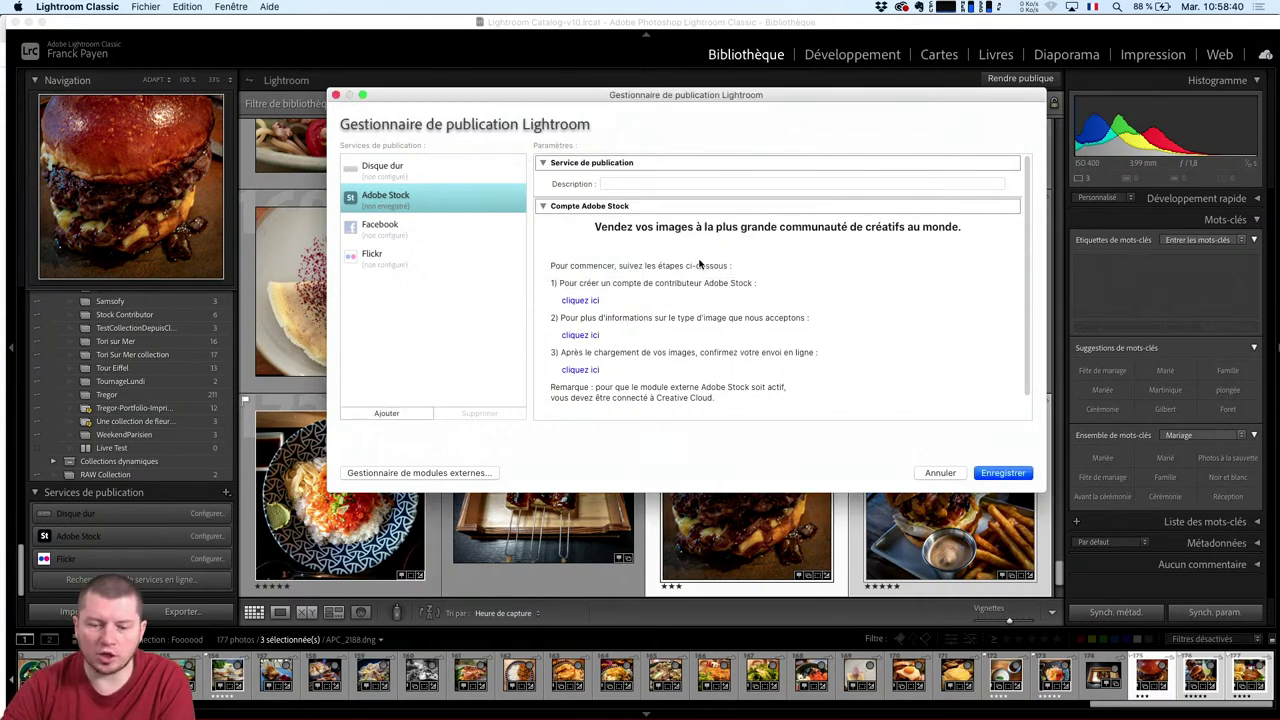
left_click(452, 473)
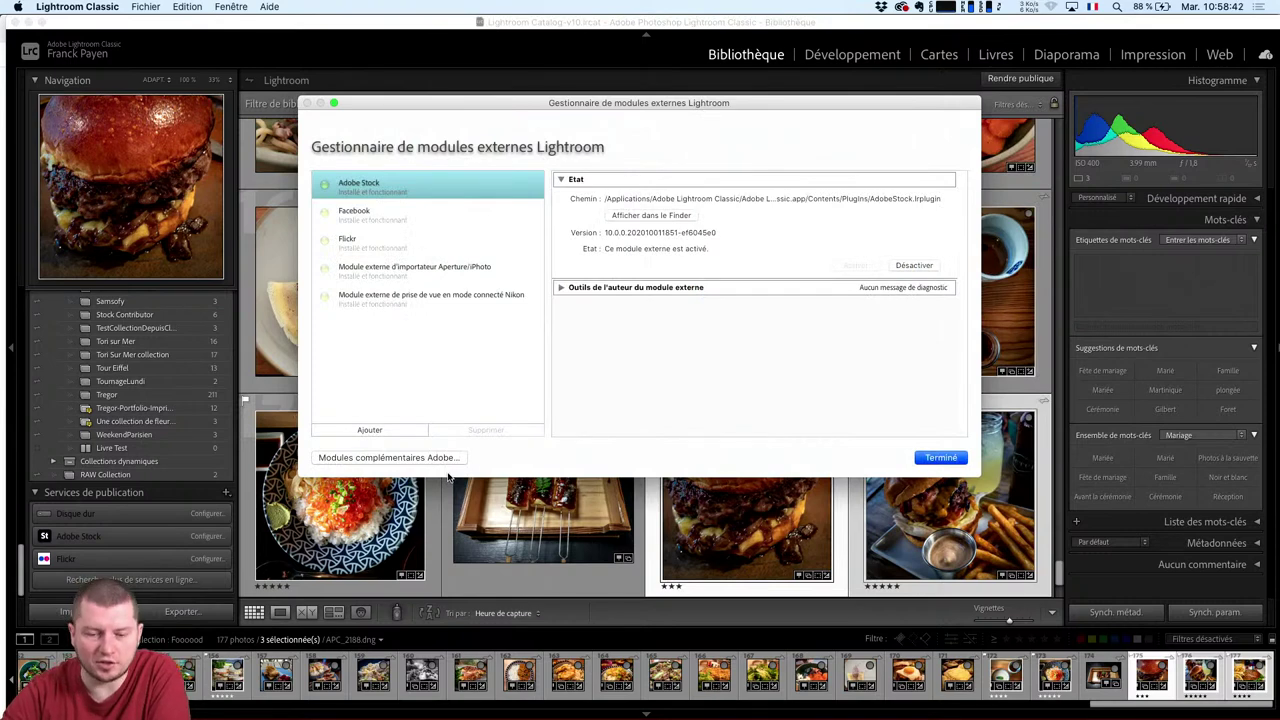
In the Plug-in Manager, cancel adding a plug-in file and open Adobe Exchange's Lightroom add-ons.
left_click(370, 431)
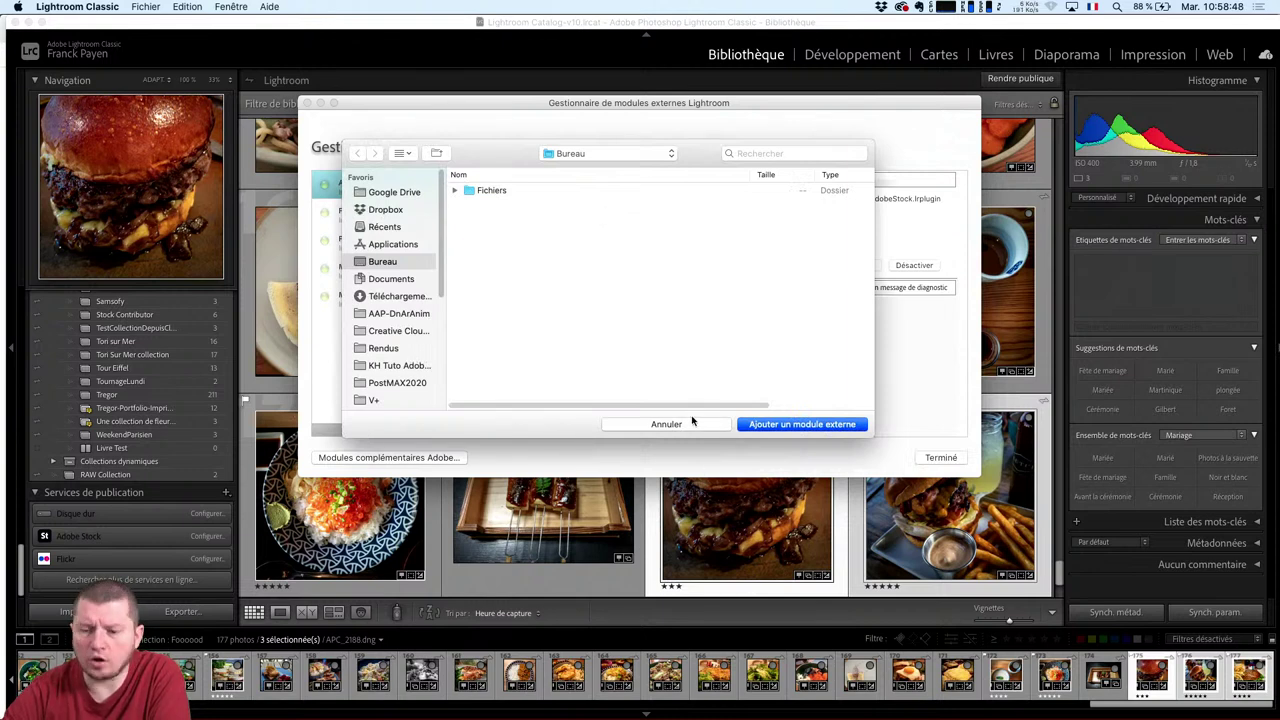
left_click(692, 423)
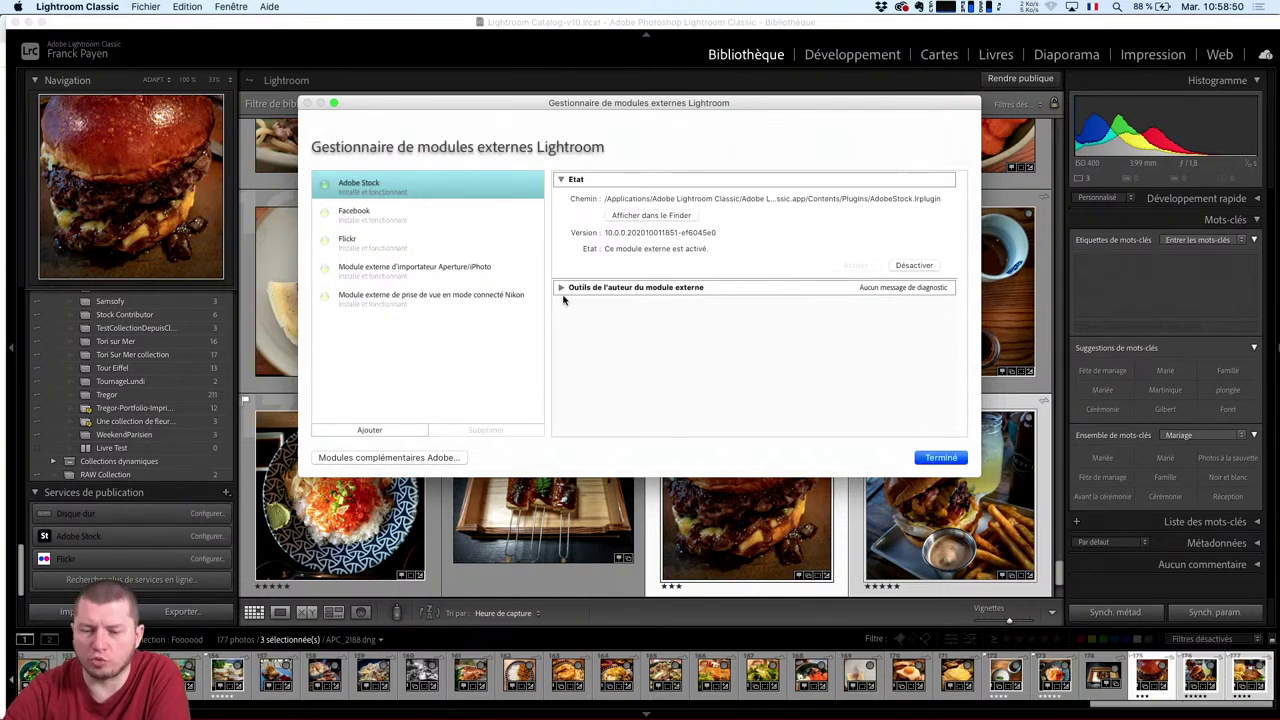
left_click(562, 288)
left_click(390, 457)
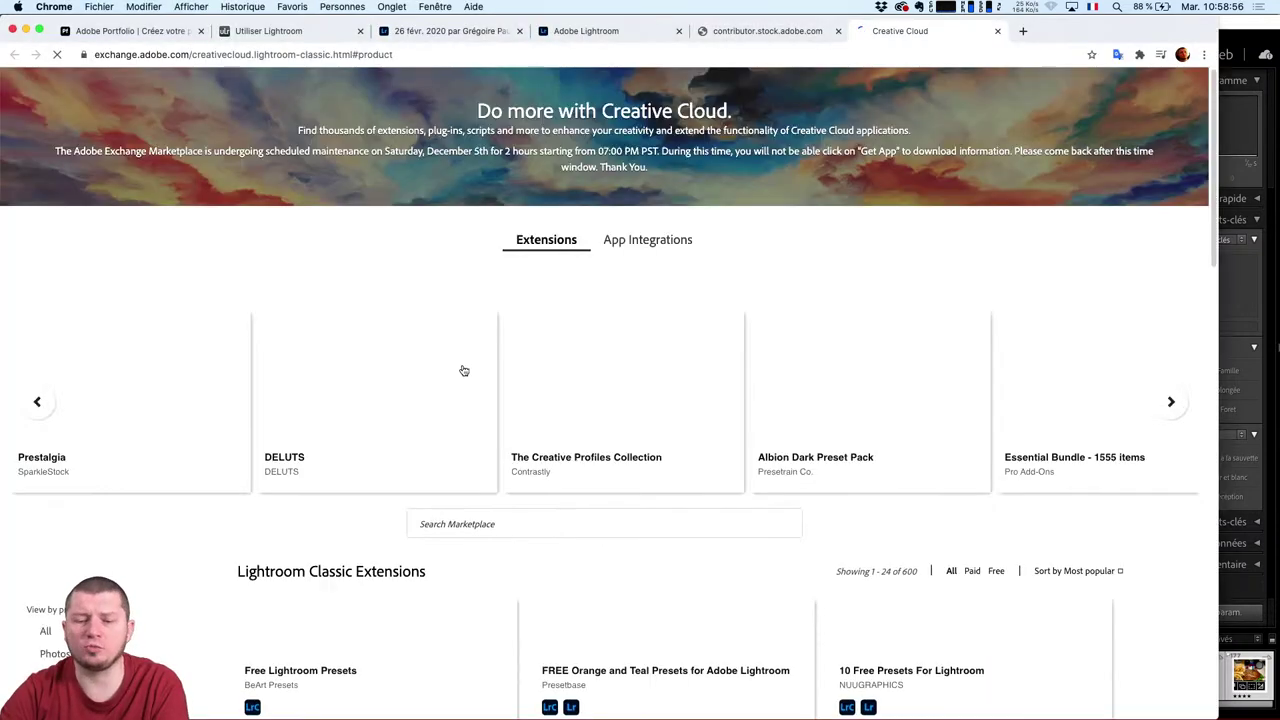
Scroll the Lightroom Classic extensions list to the SmugMug Publish plug-in and LRTemplate-to-XMP converter.
scroll(318, 493, "down", 3)
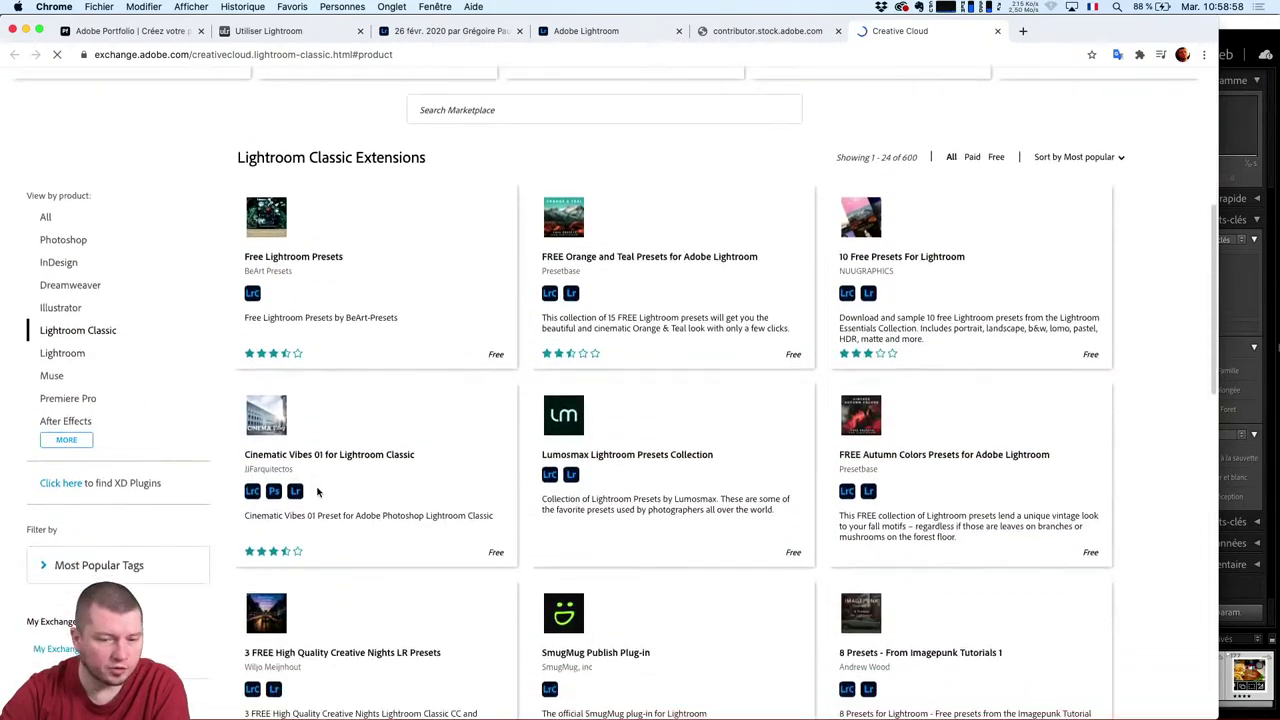
scroll(362, 487, "down", 3)
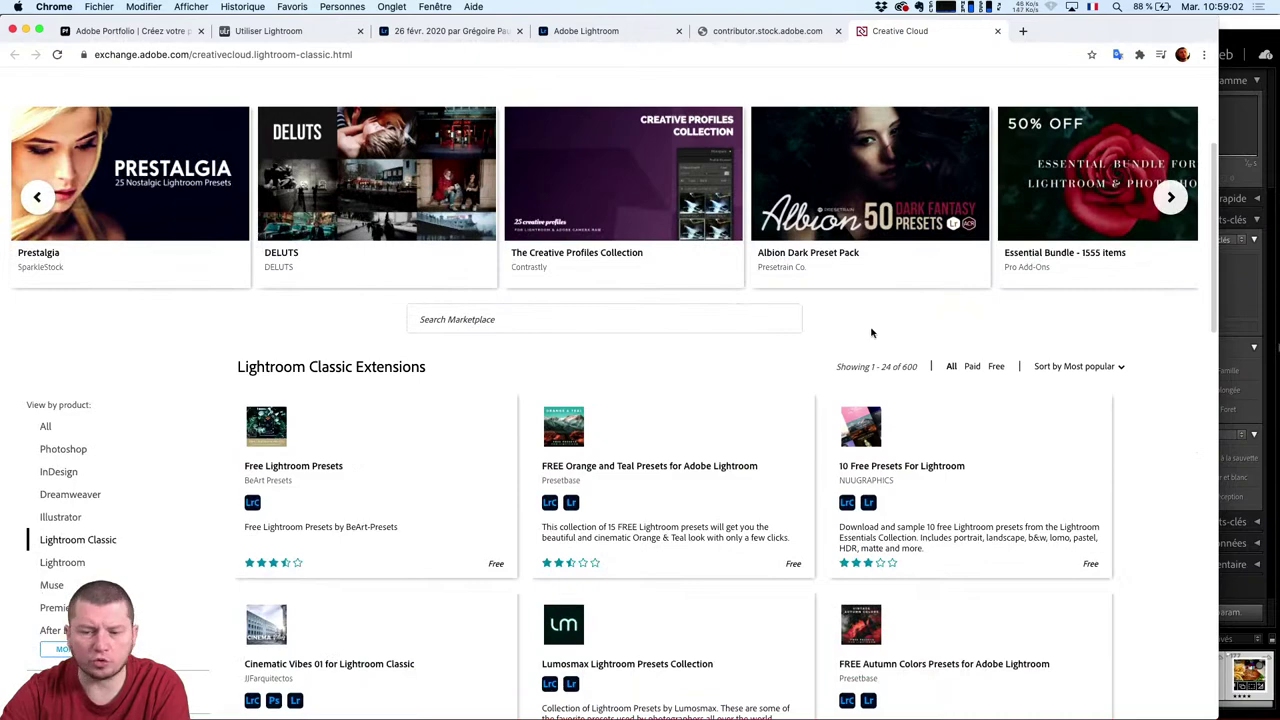
scroll(717, 365, "down", 1)
scroll(710, 390, "down", 3)
scroll(695, 430, "down", 1)
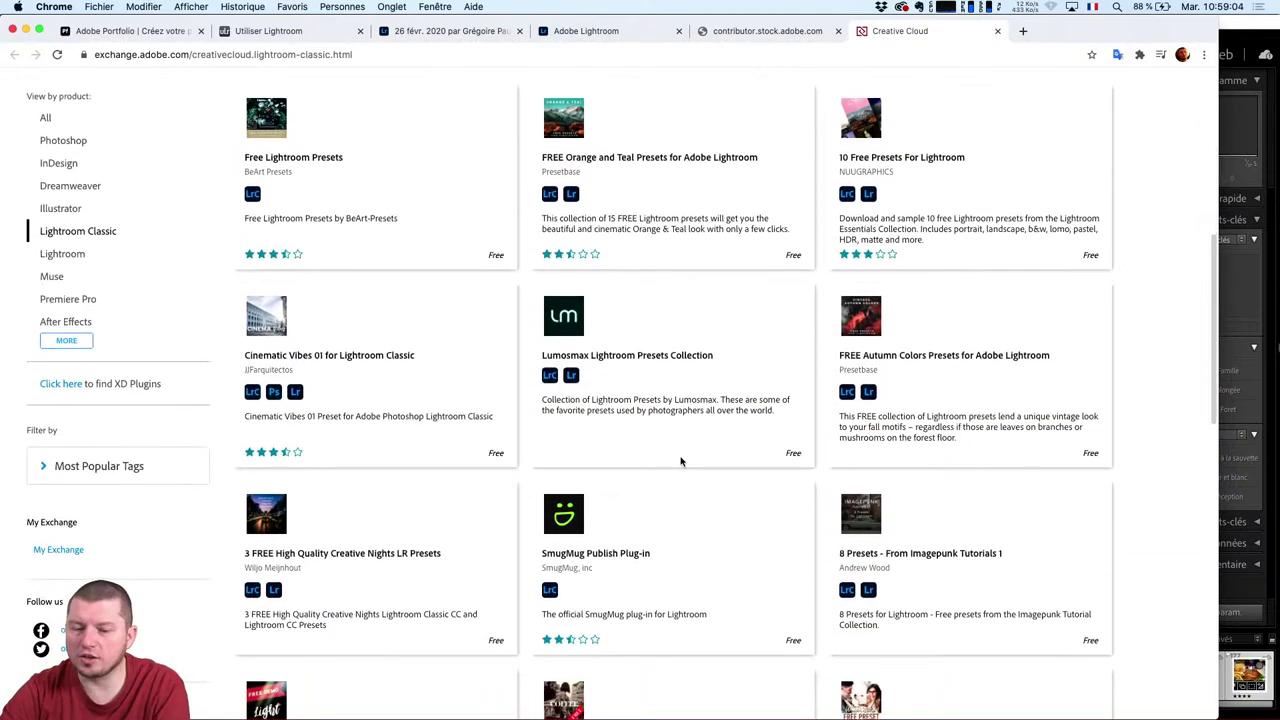
scroll(681, 461, "down", 3)
key("super+Tab")
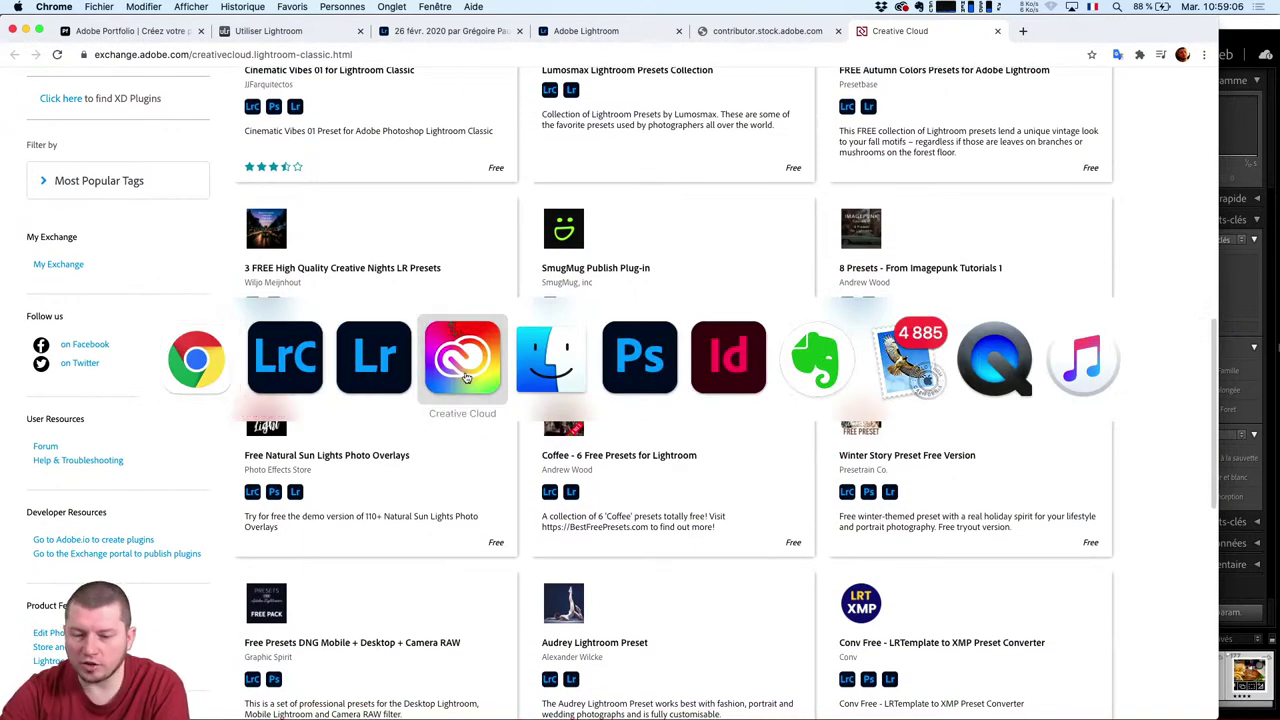
In Creative Cloud's Marketplace, list all plug-ins filtered to Lightroom Classic only.
left_click(481, 368)
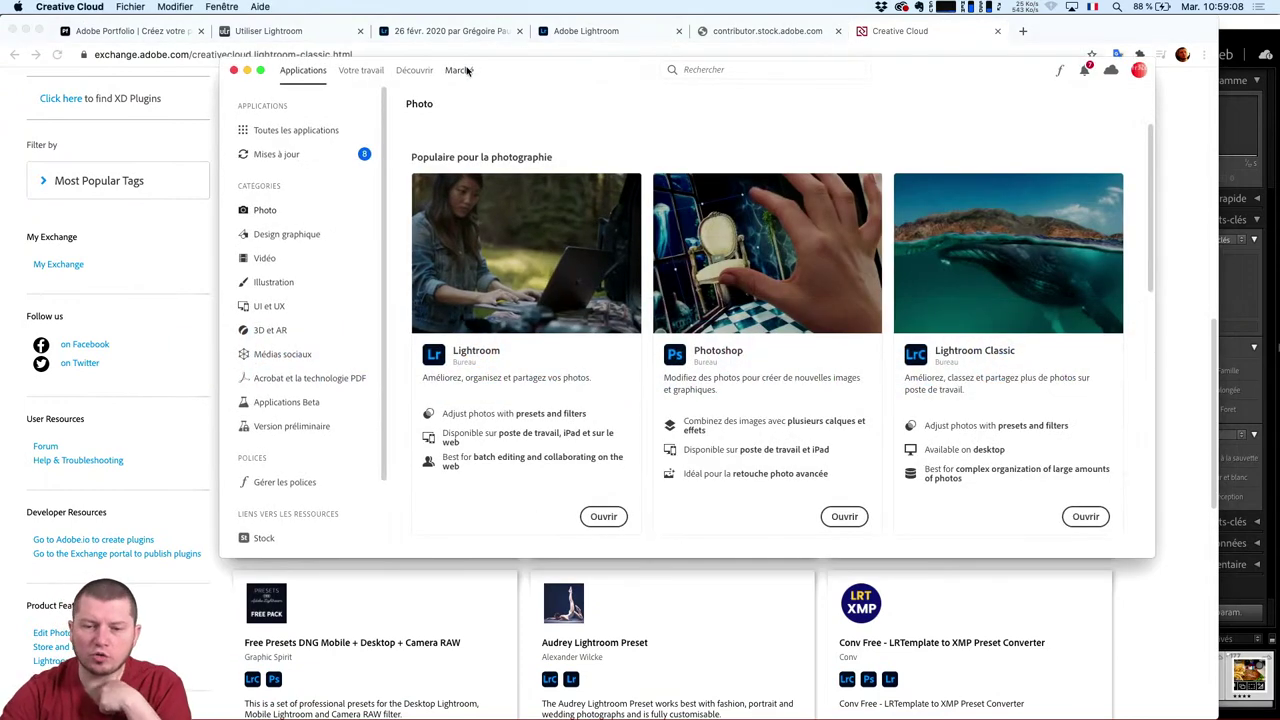
left_click(460, 70)
left_click(345, 156)
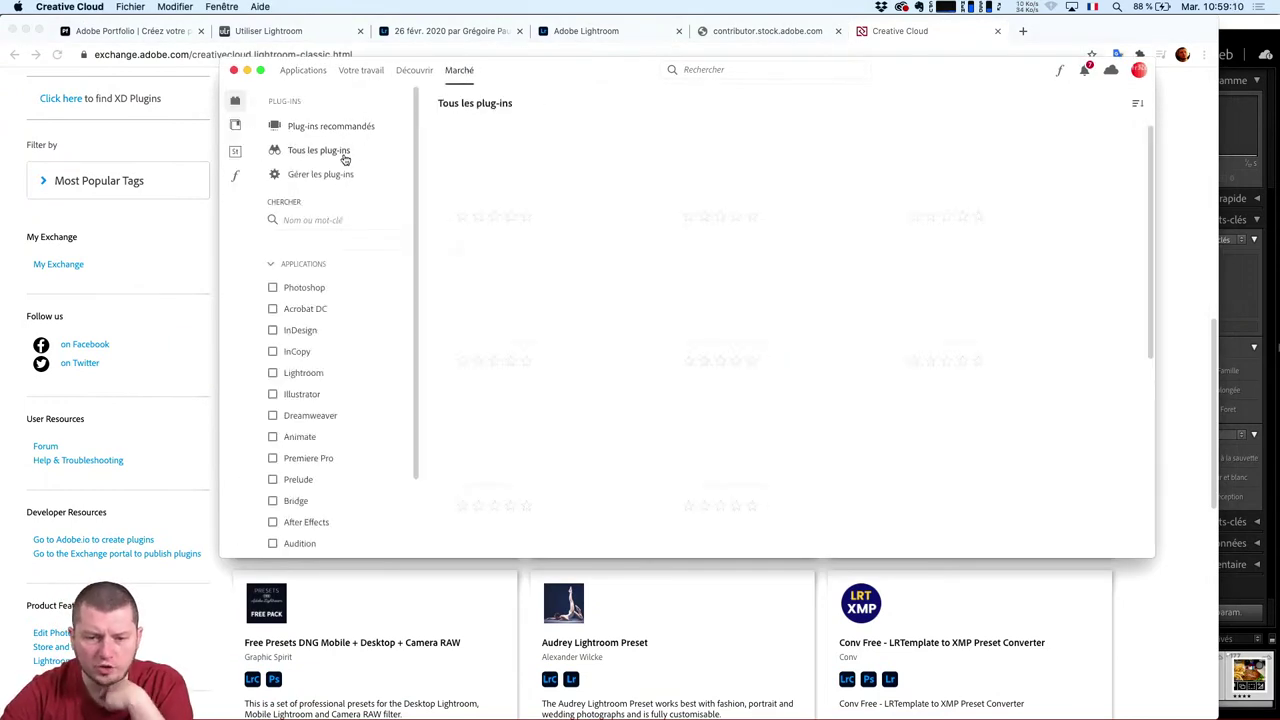
left_click(272, 373)
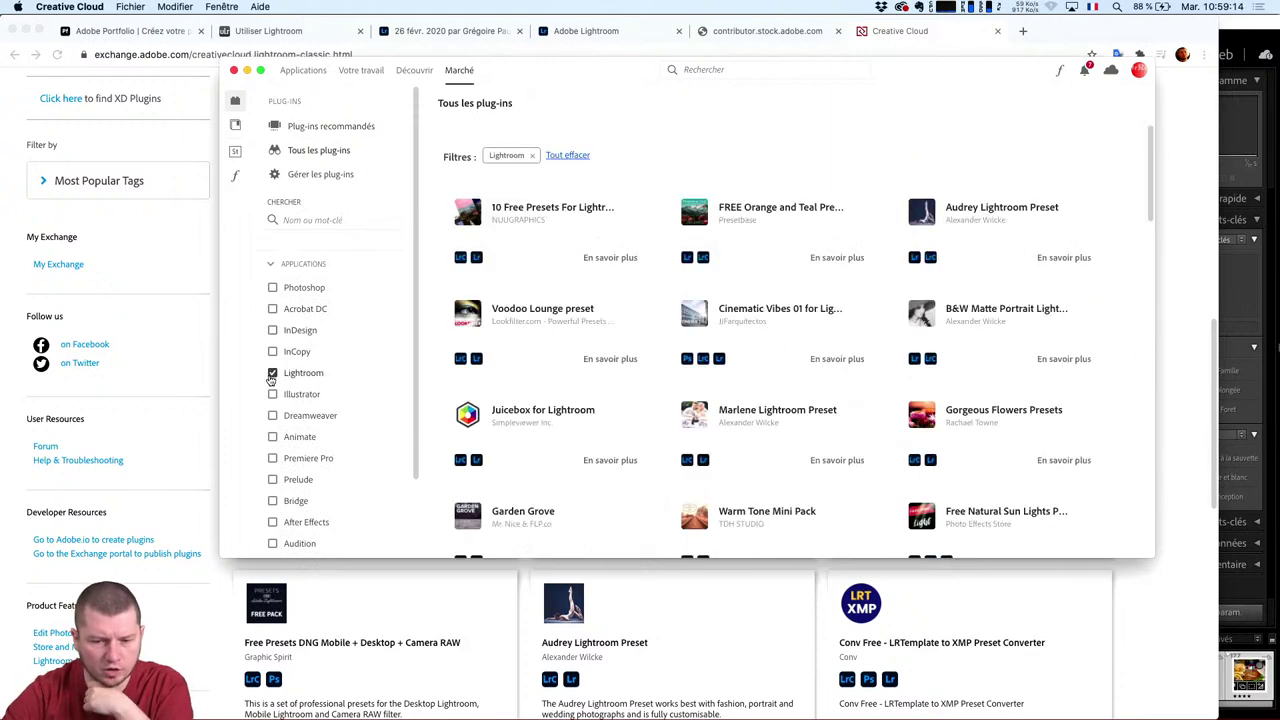
scroll(333, 428, "down", 2)
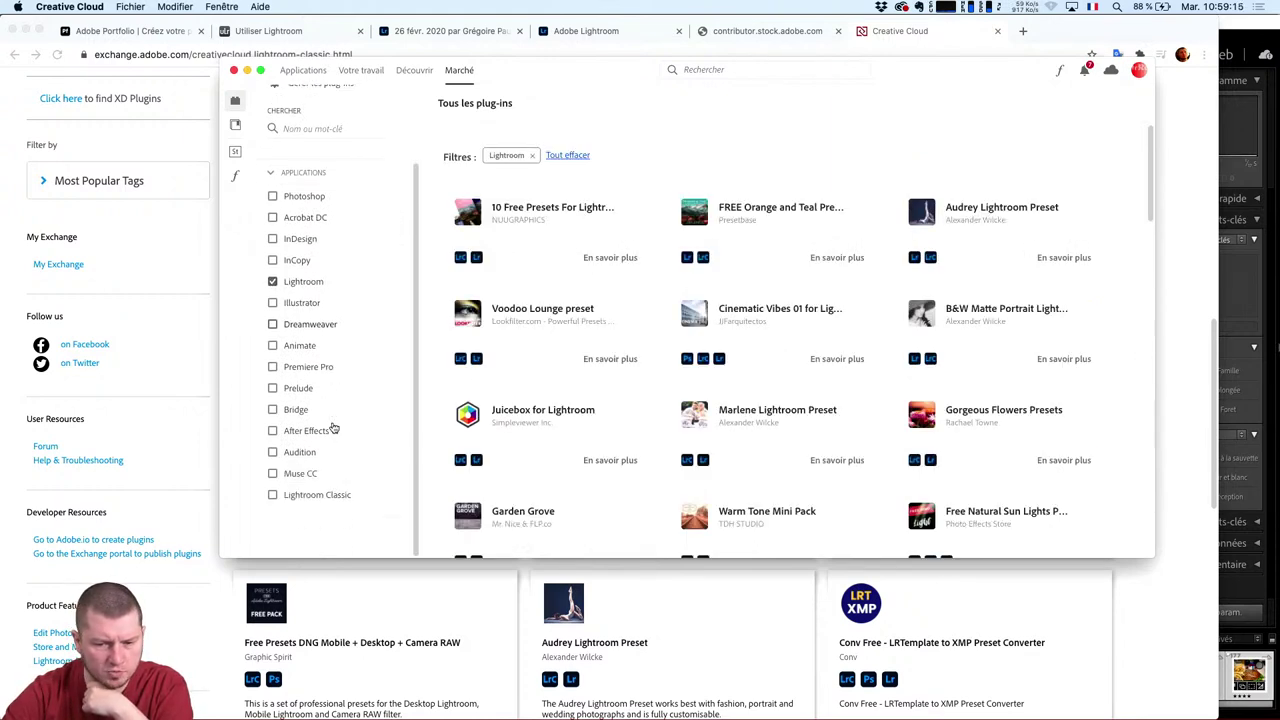
left_click(273, 495)
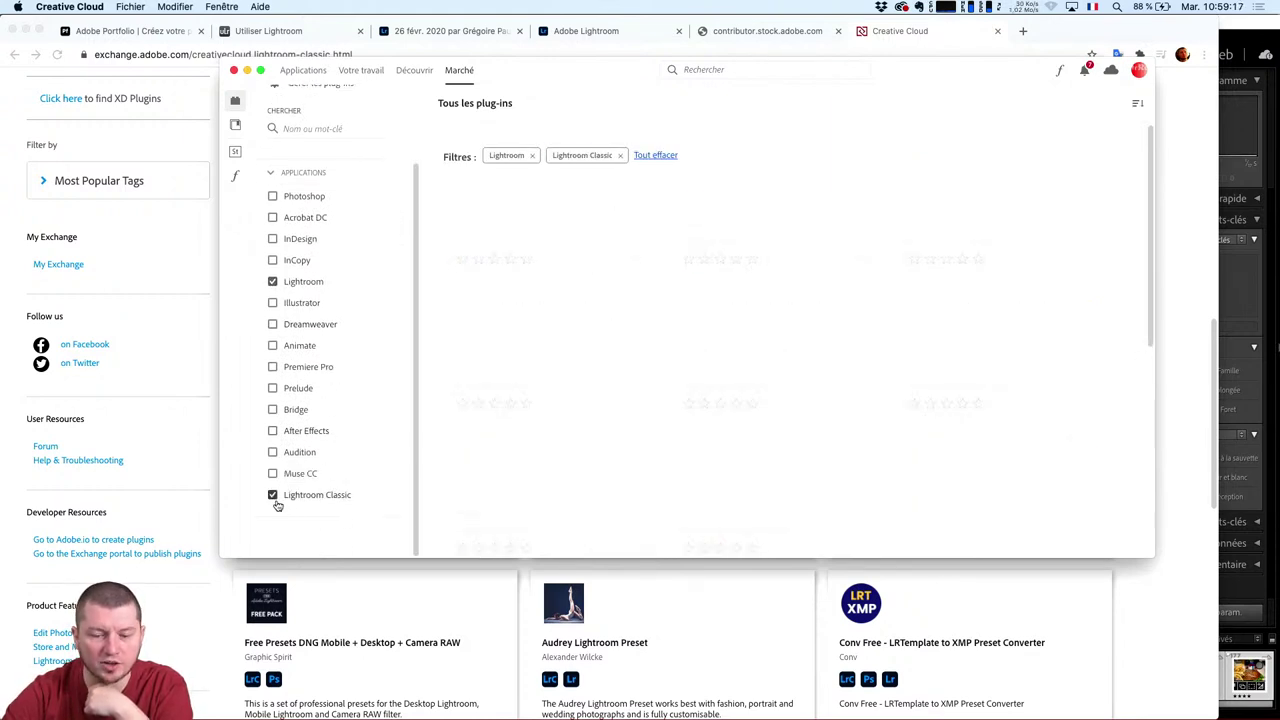
left_click(272, 282)
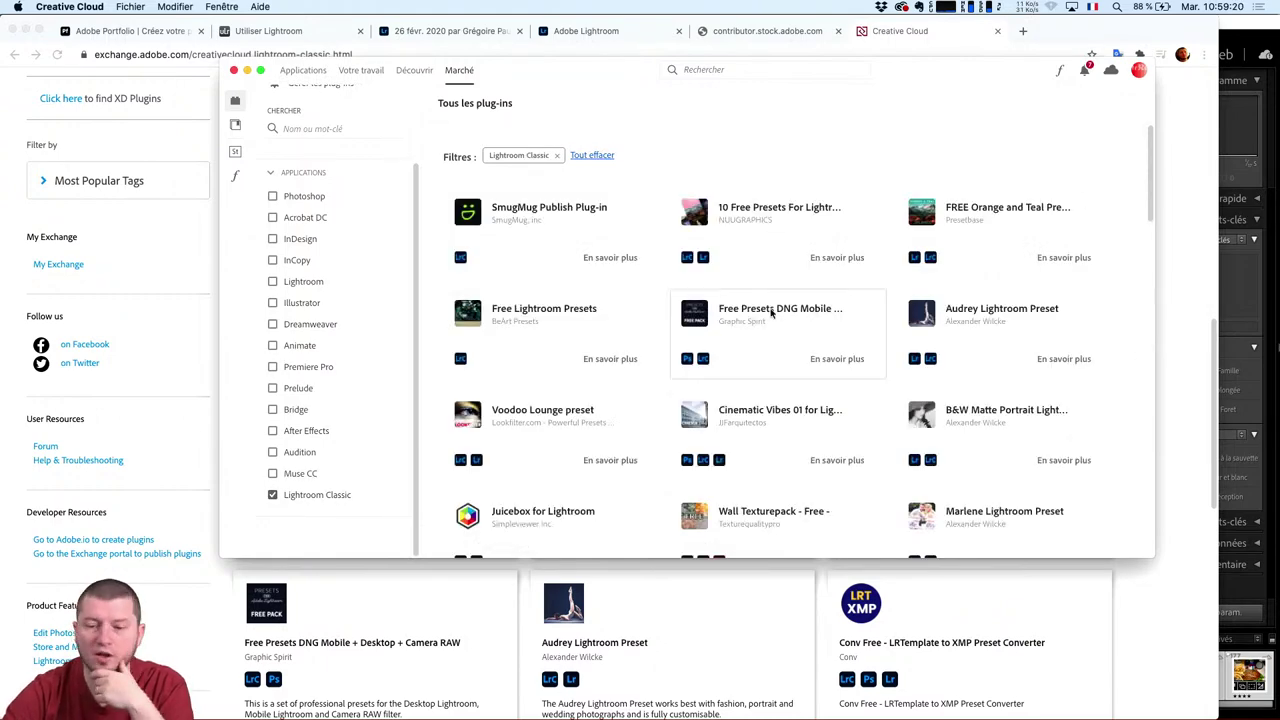
Browse the filtered Lightroom Classic plug-ins, then return to the Adobe Exchange page in Chrome.
scroll(771, 313, "down", 2)
scroll(771, 313, "down", 2)
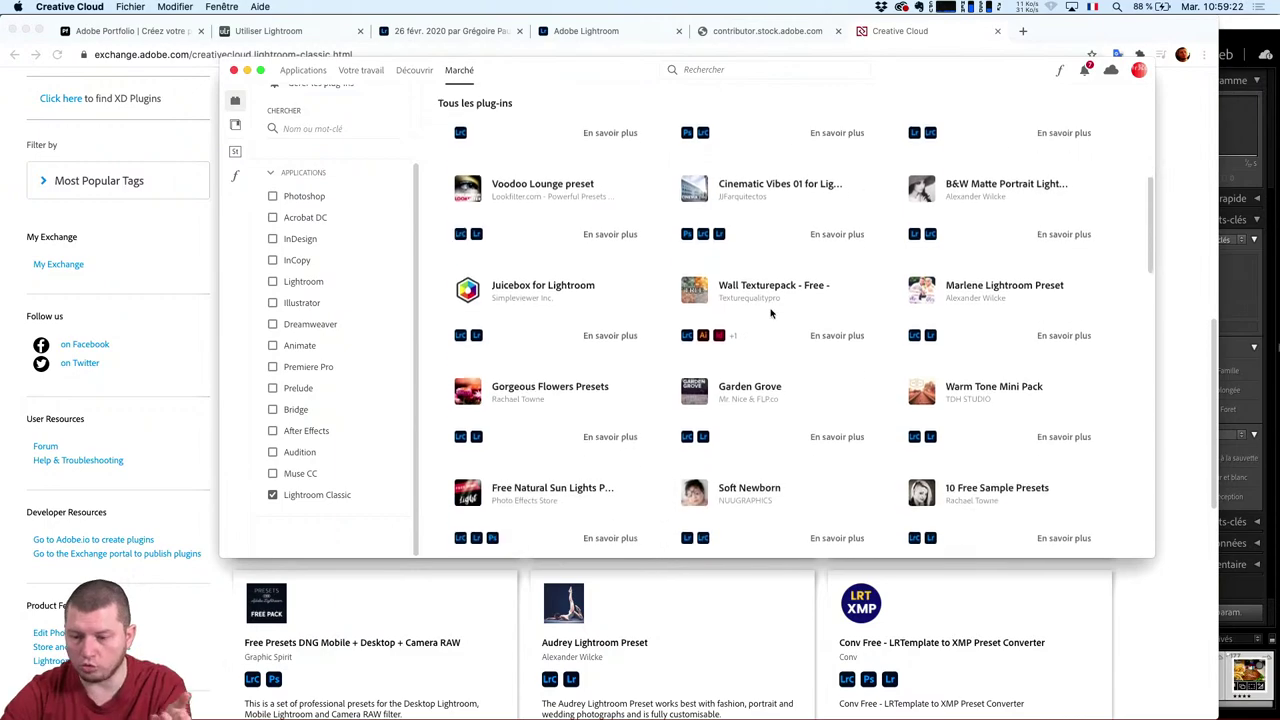
scroll(771, 313, "down", 3)
scroll(771, 313, "down", 2)
scroll(771, 313, "down", 5)
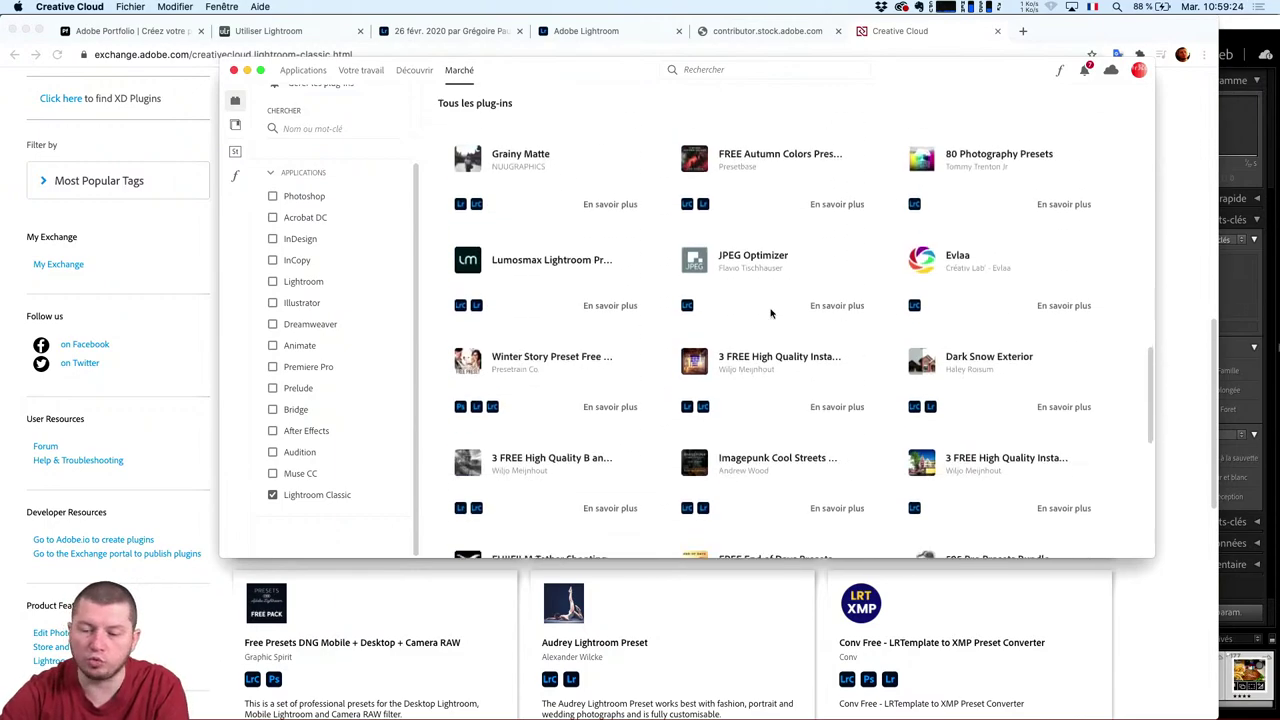
scroll(771, 313, "down", 1)
scroll(771, 313, "down", 5)
scroll(771, 313, "down", 5)
scroll(771, 313, "down", 4)
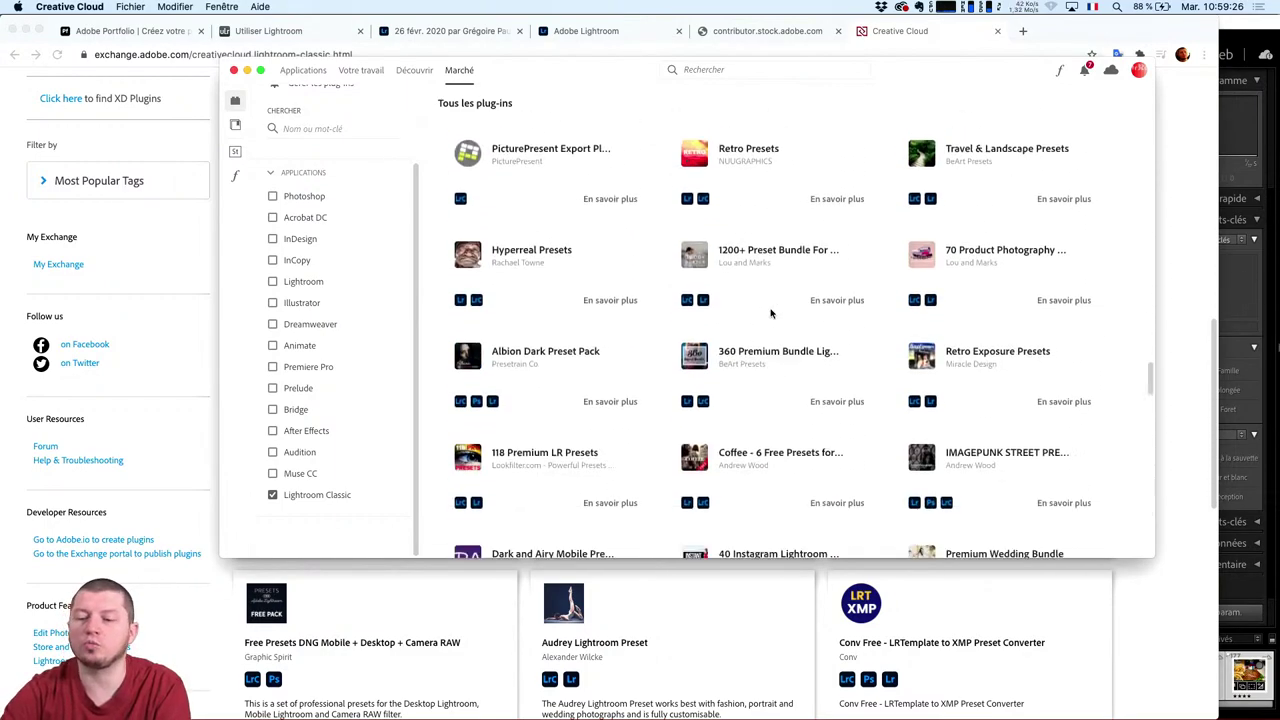
scroll(771, 313, "down", 1)
scroll(771, 313, "down", 3)
scroll(771, 313, "down", 5)
scroll(771, 313, "down", 2)
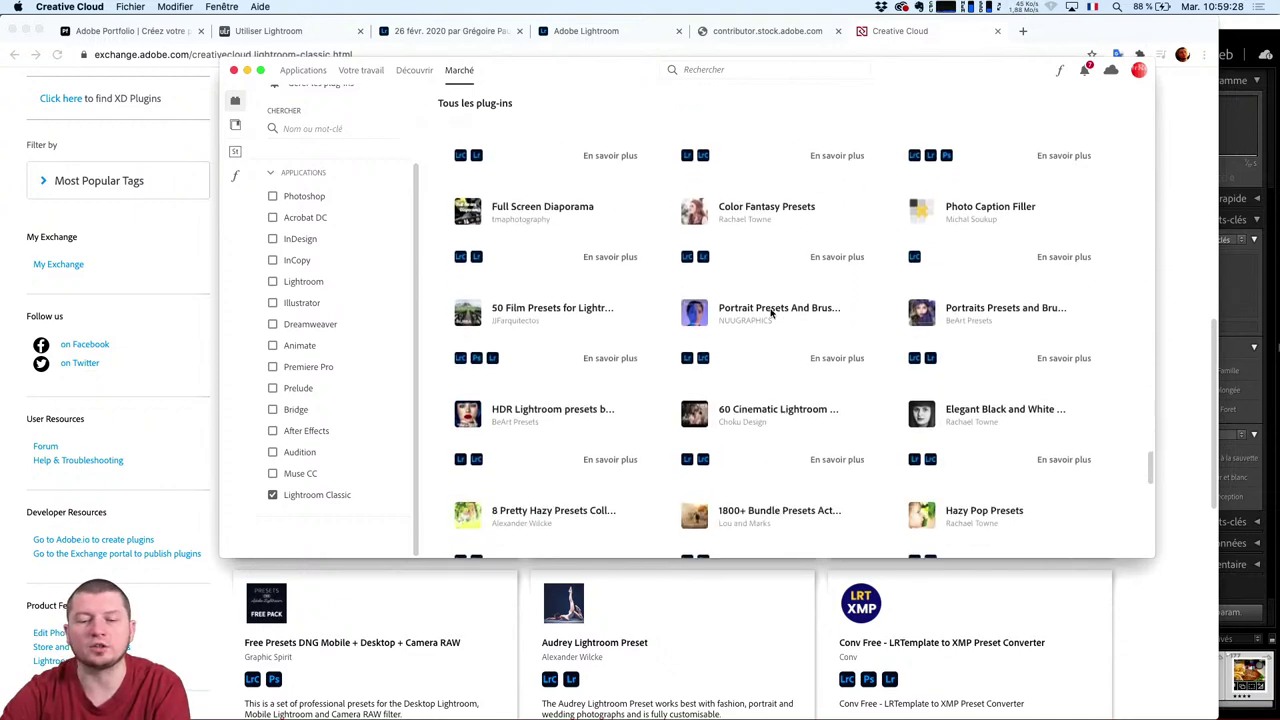
scroll(771, 313, "down", 3)
scroll(771, 313, "down", 5)
scroll(771, 313, "down", 4)
scroll(771, 313, "down", 10)
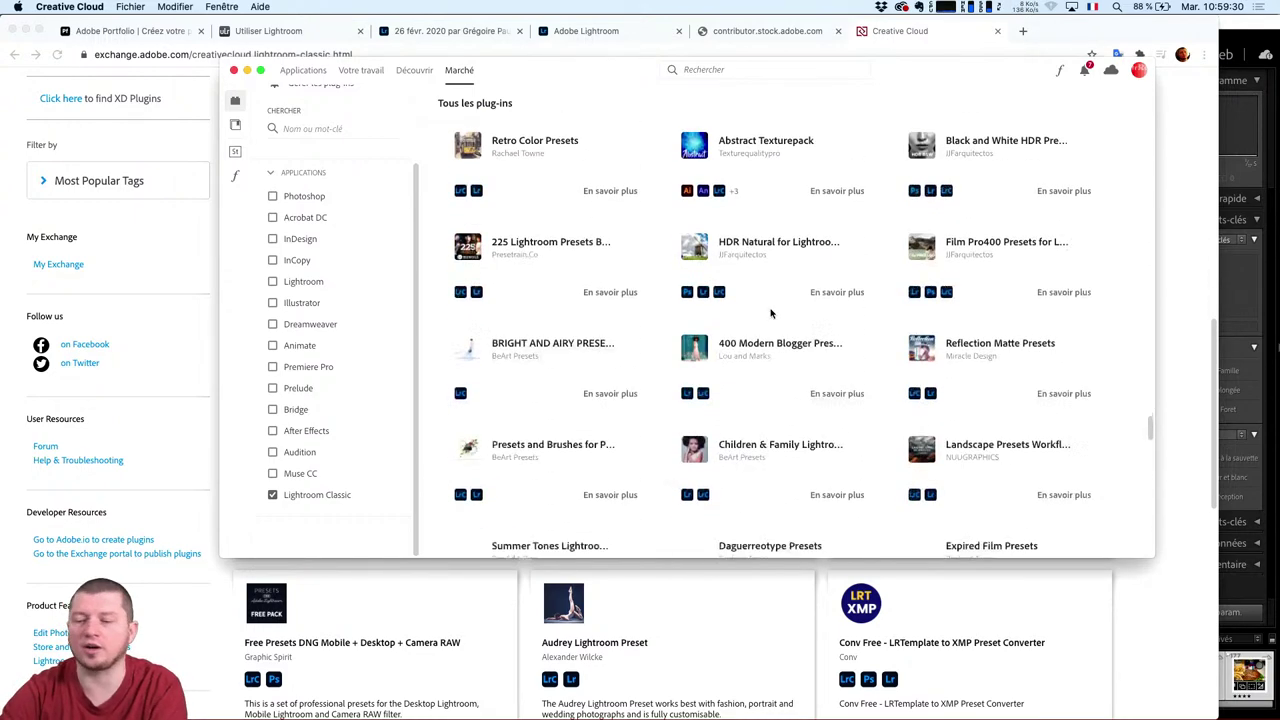
scroll(771, 313, "down", 3)
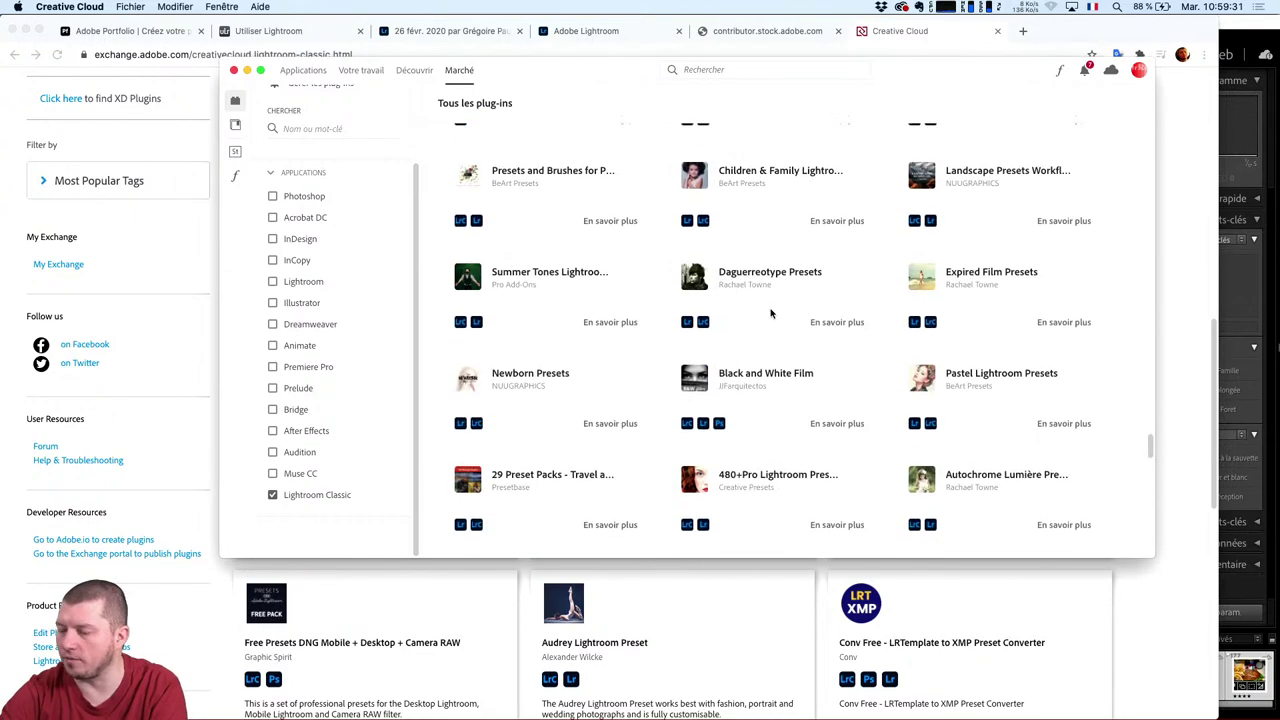
left_click(1161, 298)
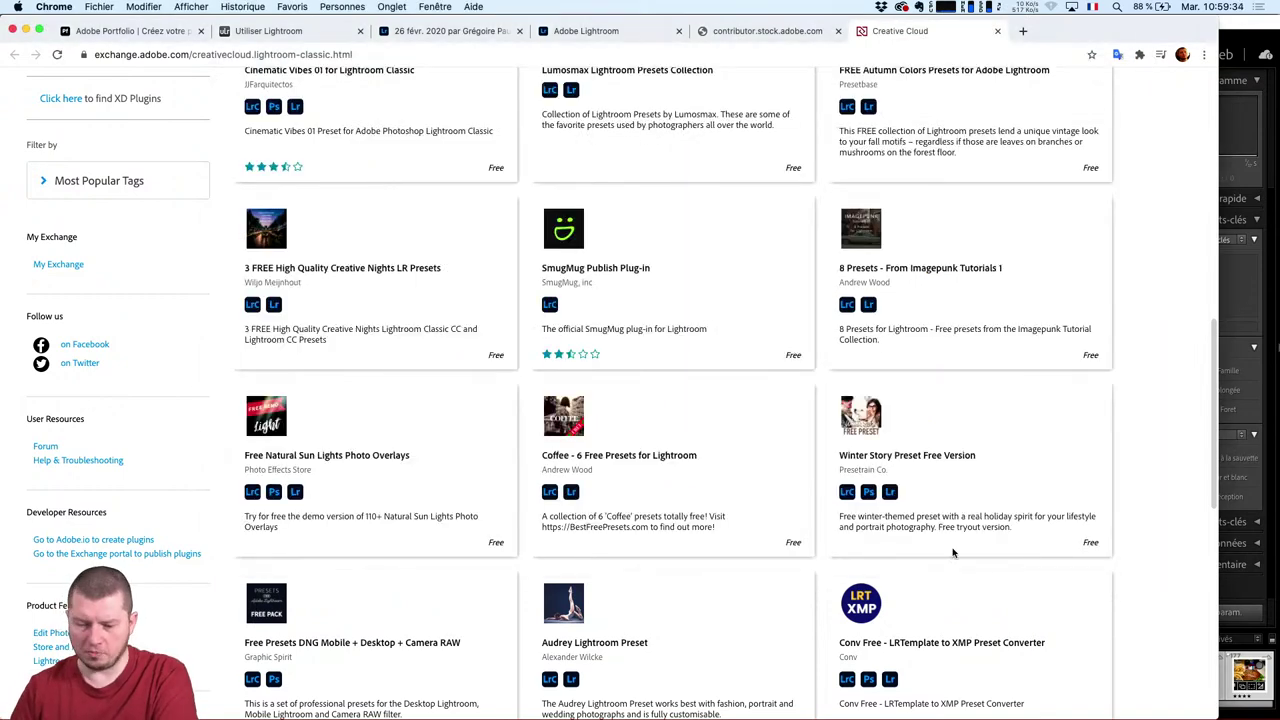
Bring Lightroom Classic's Plug-in Manager back to the front.
left_click(1249, 269)
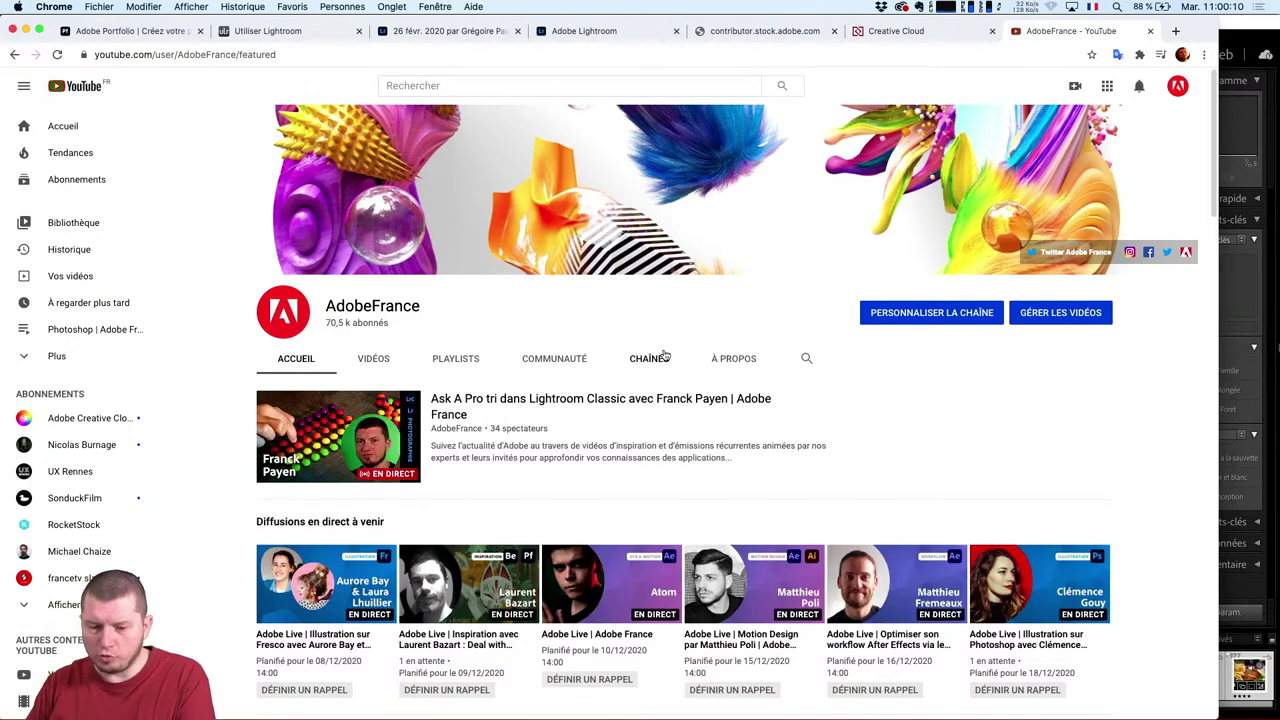
Scroll the AdobeFrance channel and open the live Lightroom Classic sorting stream.
scroll(450, 410, "down", 3)
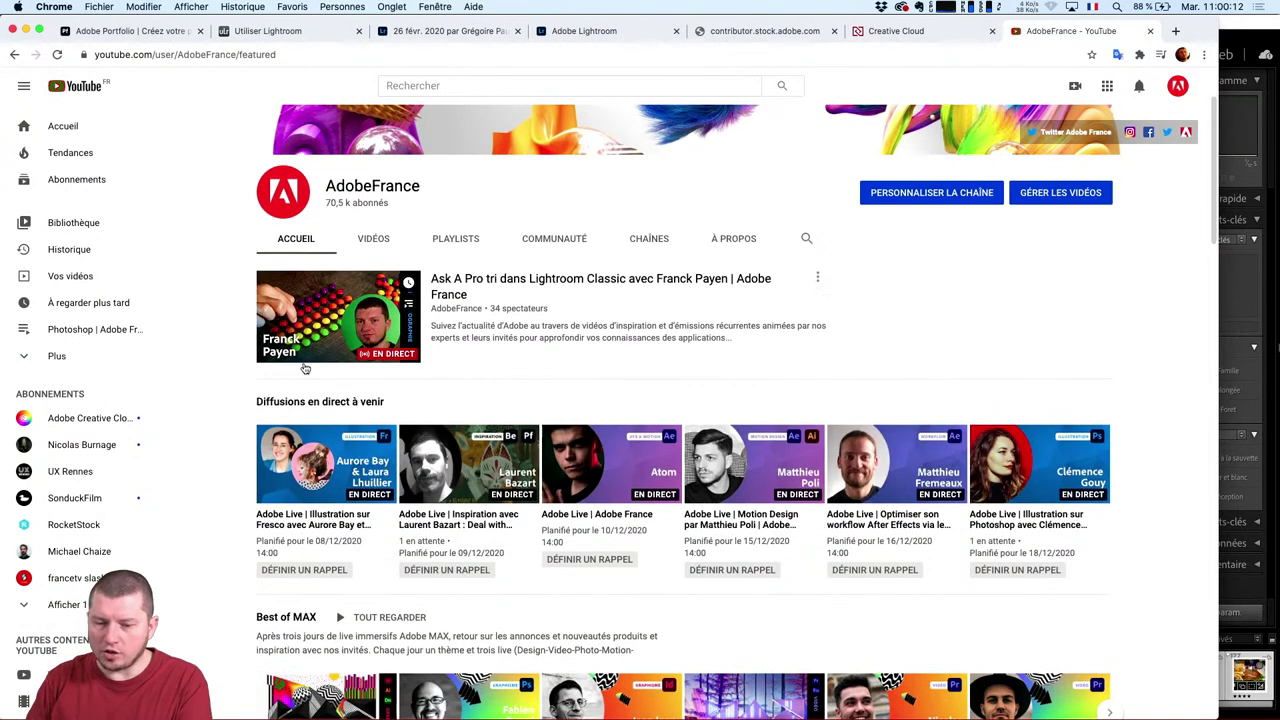
scroll(365, 335, "down", 1)
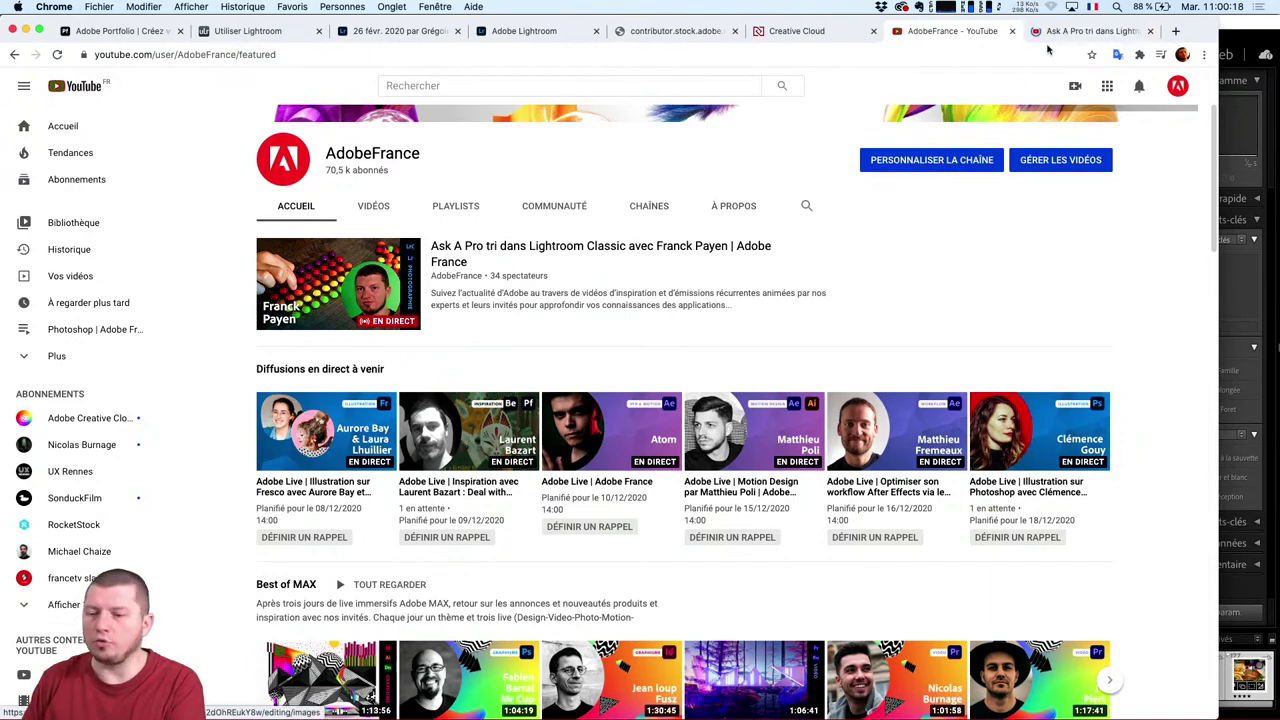
left_click(1060, 33)
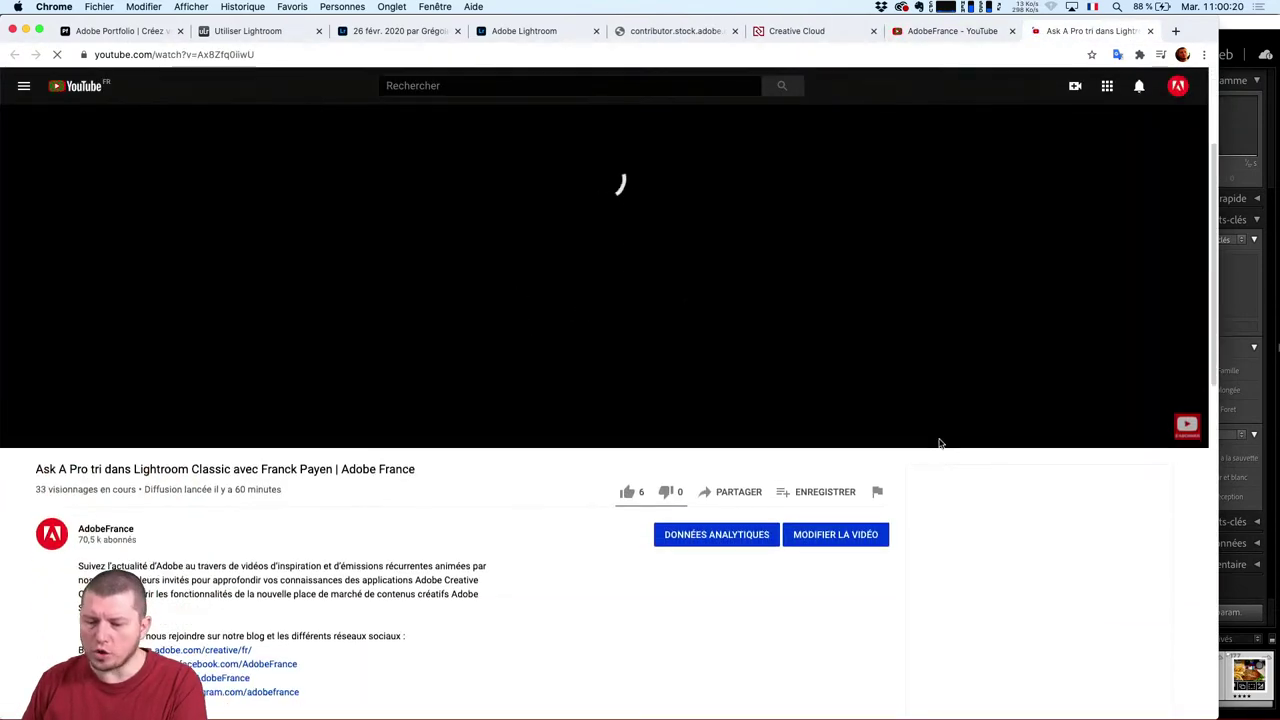
Scroll the stream's Top Chat, follow its Behance Live link and switch to that tab.
scroll(1092, 407, "down", 5)
scroll(1094, 406, "down", 2)
scroll(1003, 217, "up", 3)
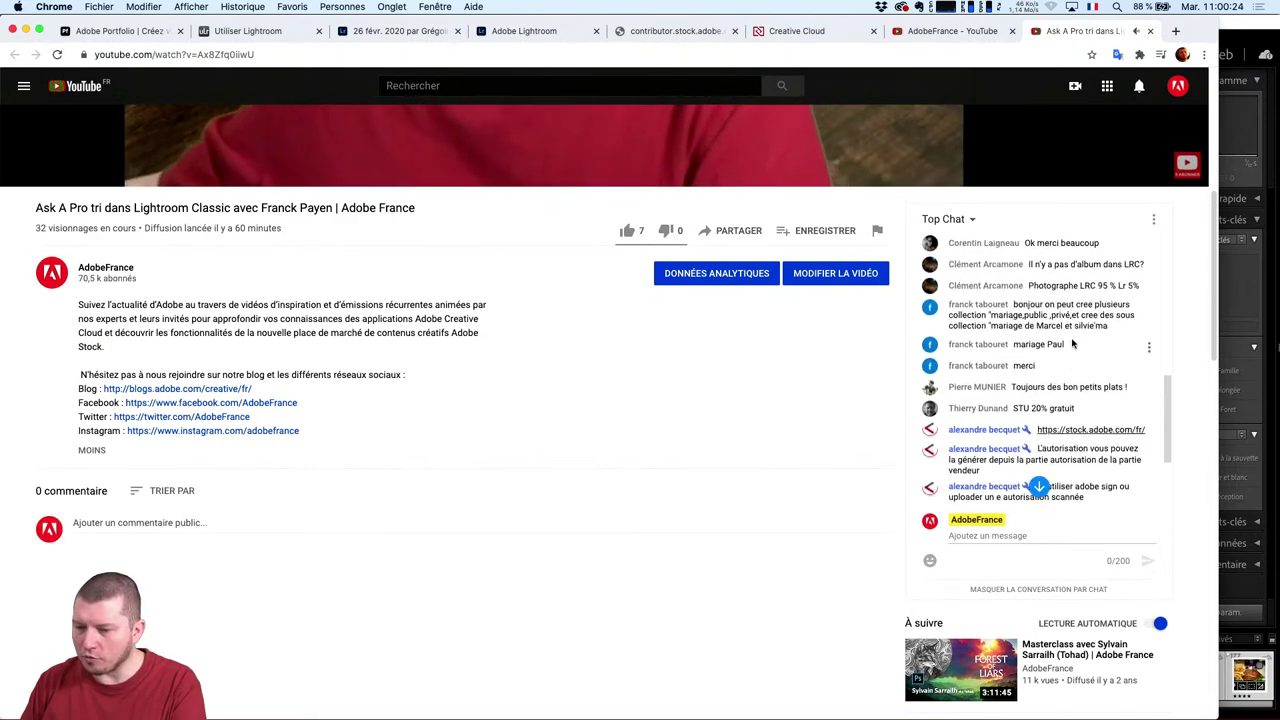
scroll(929, 307, "up", 2)
scroll(1107, 320, "up", 2)
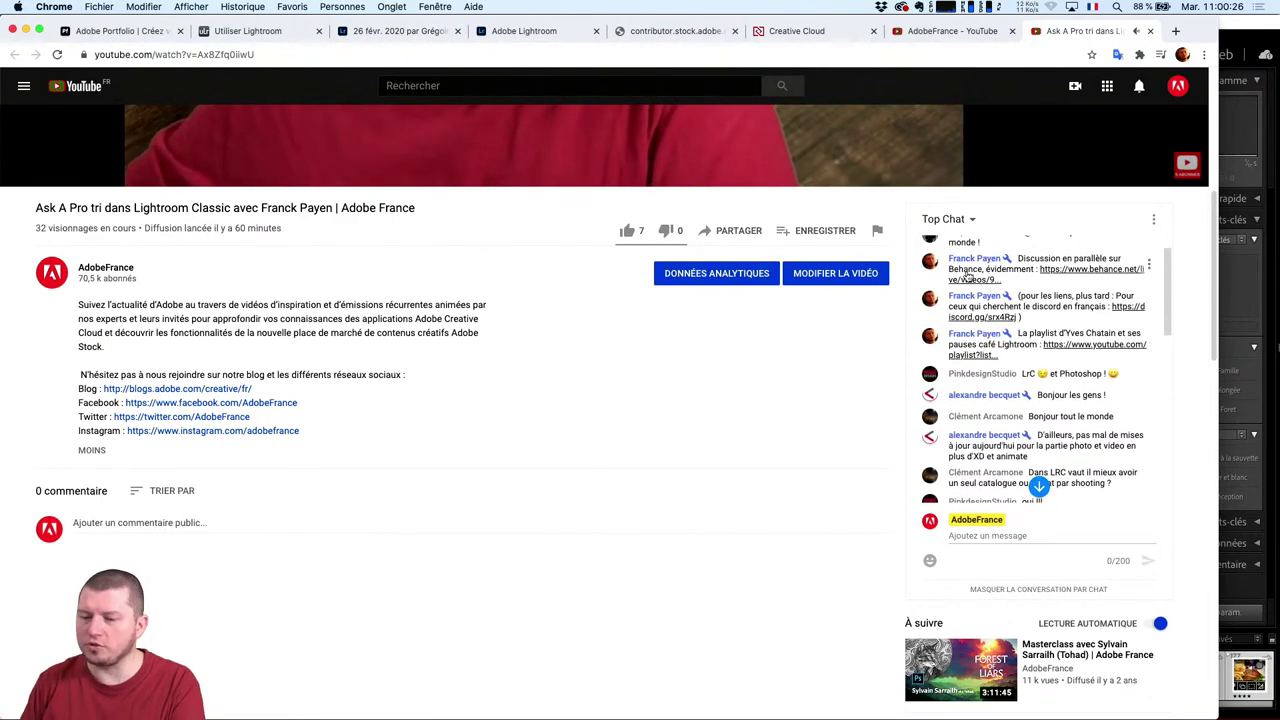
left_click(1085, 272)
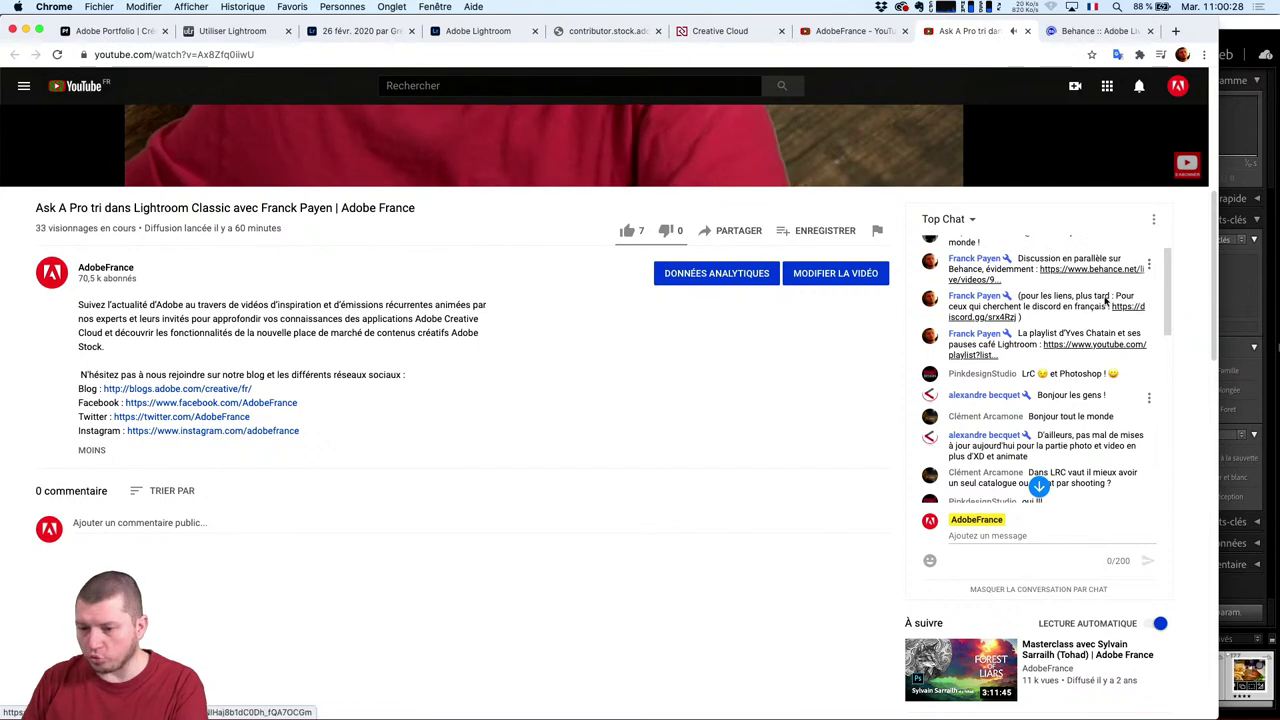
left_click(1098, 31)
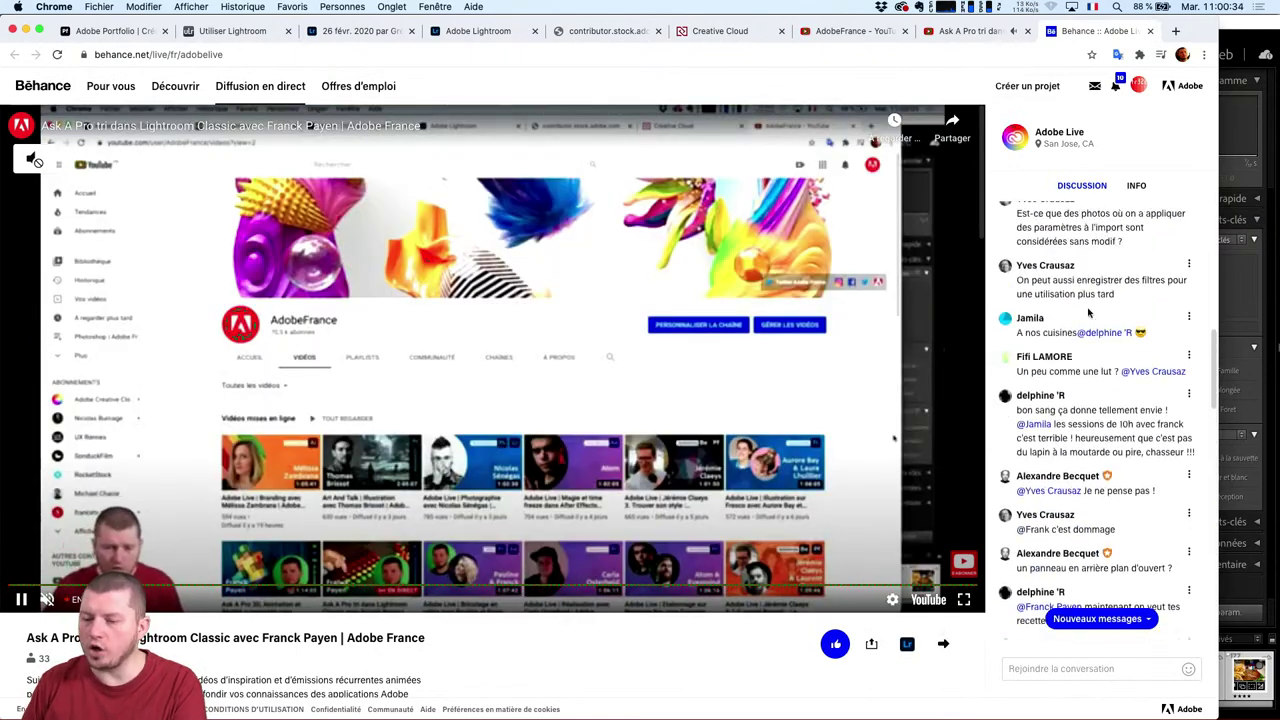
Scroll the Behance live chat and open a participant's Behance profile.
scroll(1041, 289, "down", 5)
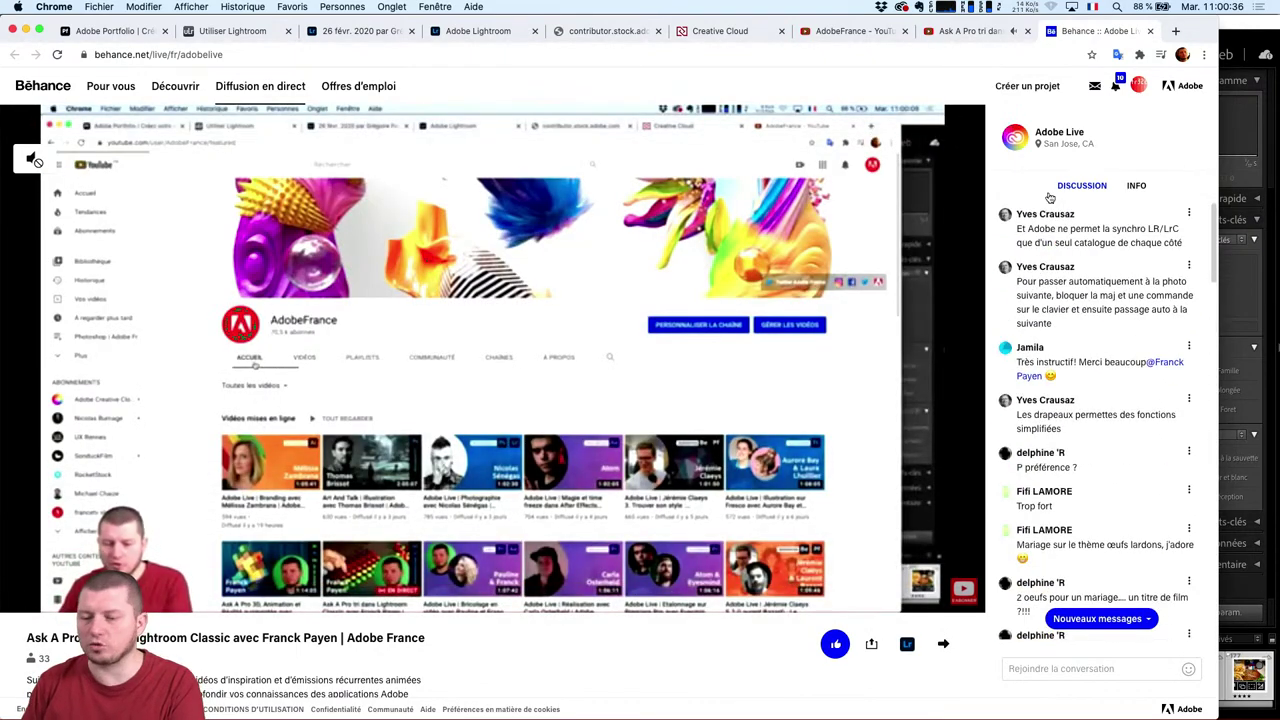
scroll(1055, 230, "down", 3)
scroll(1060, 260, "down", 3)
scroll(1068, 300, "down", 2)
scroll(1075, 333, "down", 2)
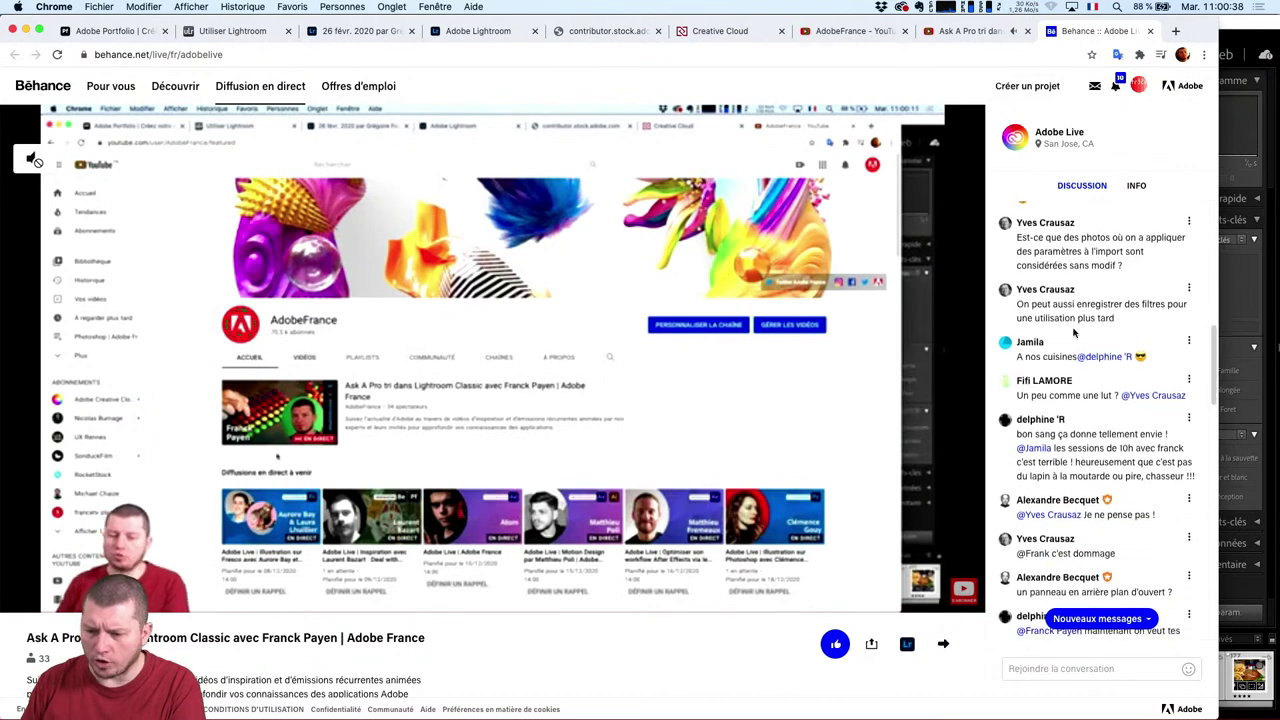
scroll(1075, 333, "down", 1)
scroll(1040, 365, "down", 2)
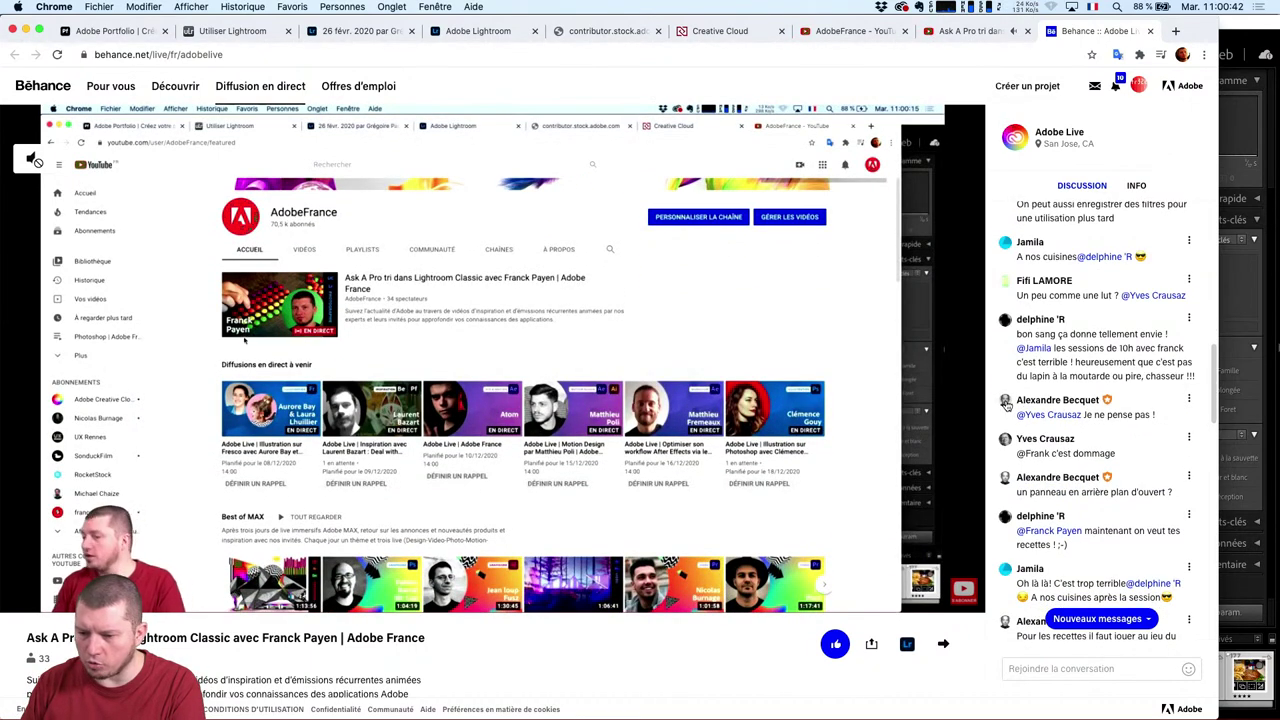
left_click(1006, 403)
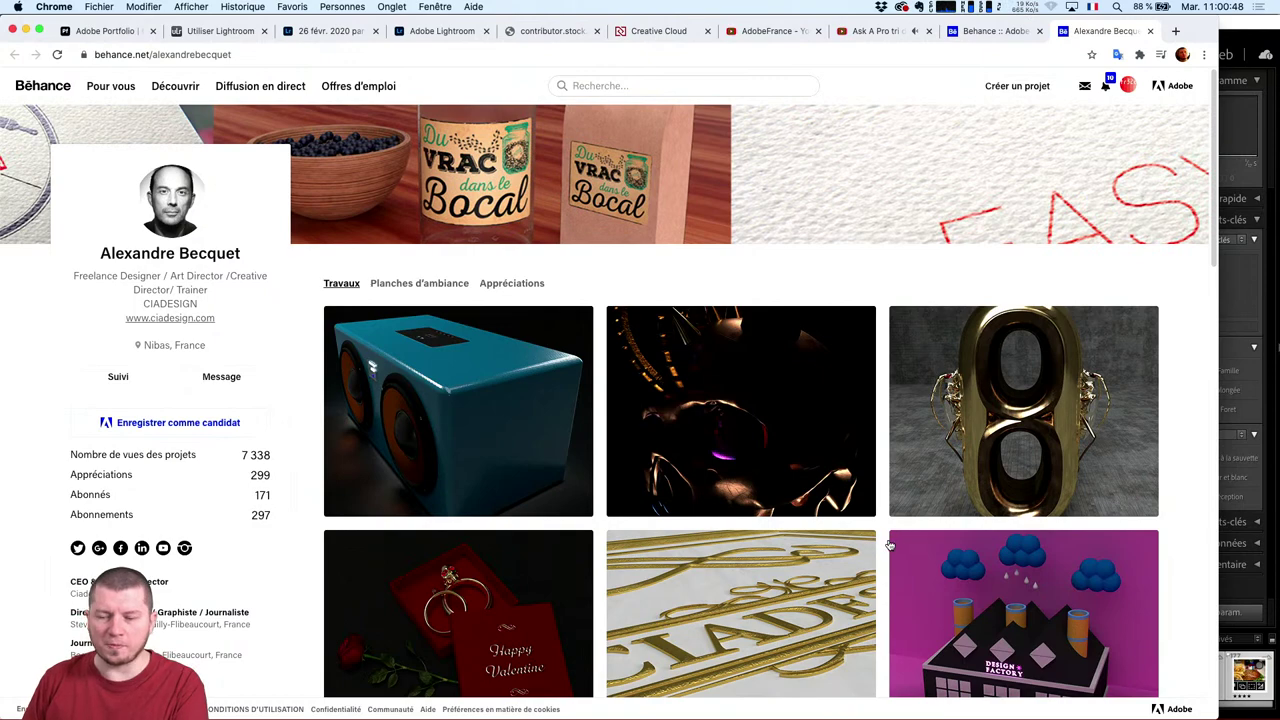
Go back through the Behance live tab to the YouTube live stream.
left_click(997, 31)
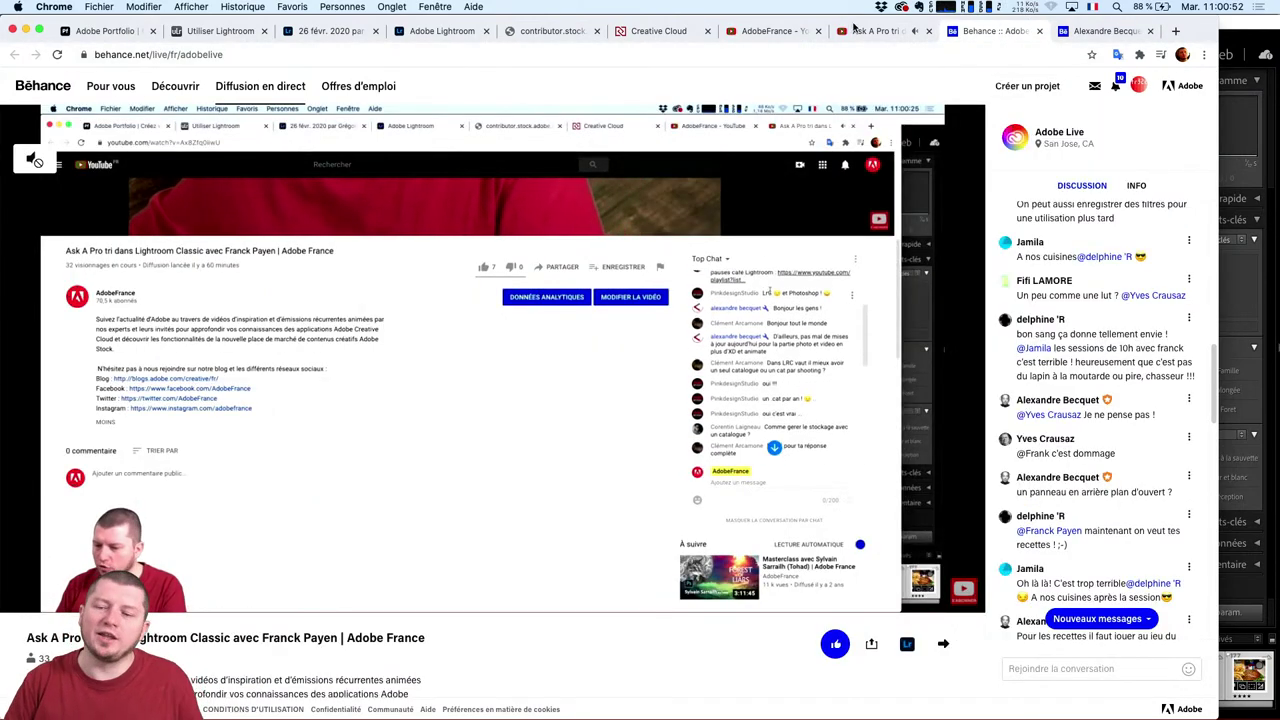
left_click(875, 31)
scroll(88, 352, "up", 2)
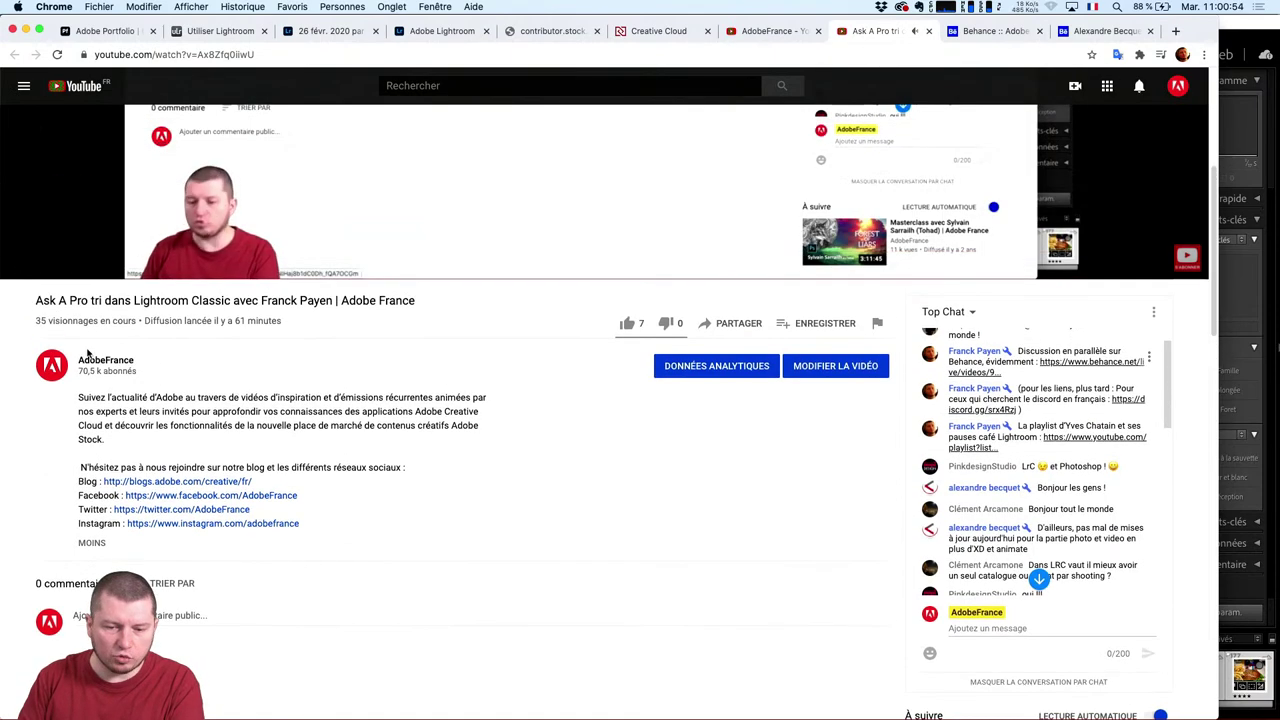
Browse the AdobeFrance playlists, opening and leaving the Webinaires Adobe Sign playlist.
left_click(105, 368)
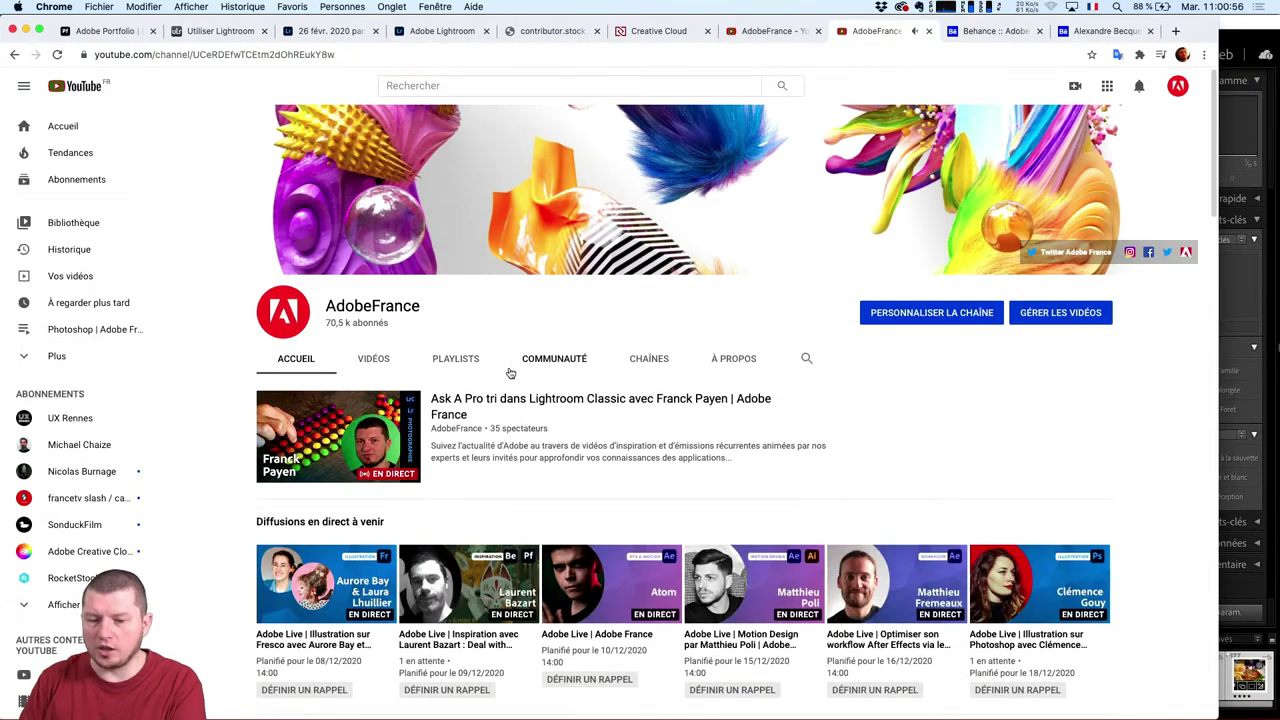
scroll(594, 434, "down", 2)
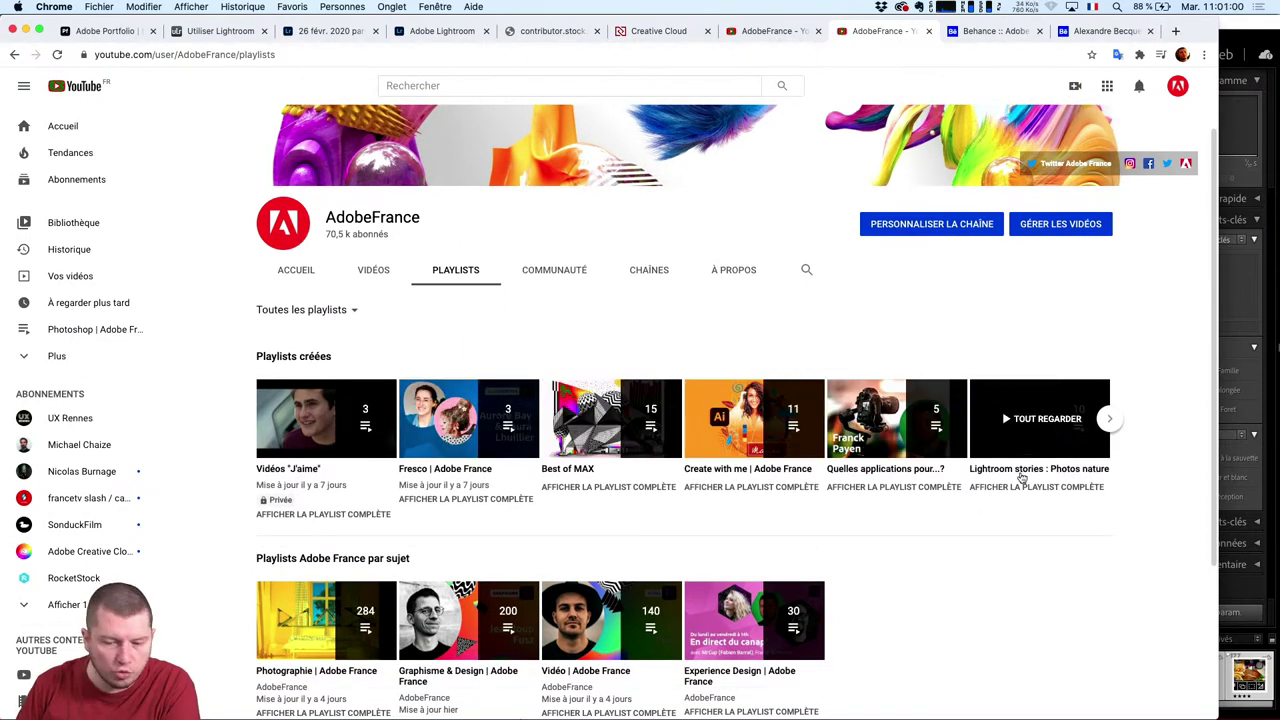
scroll(1028, 510, "down", 5)
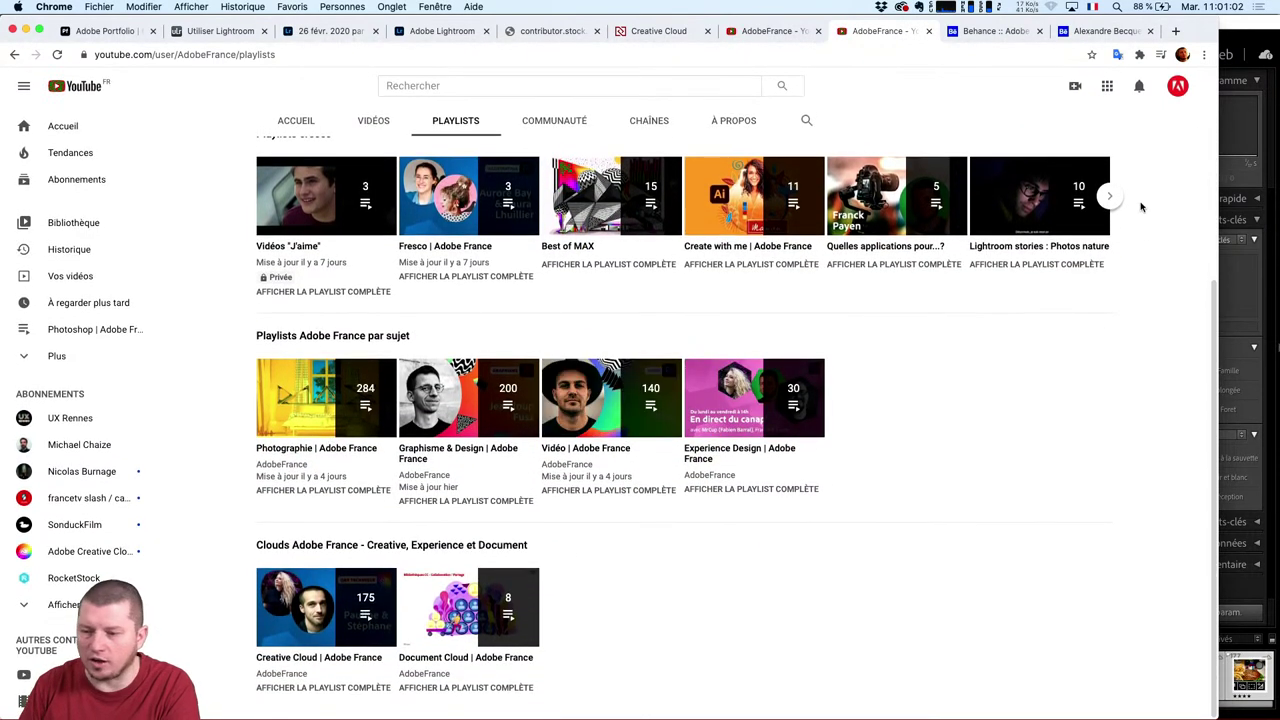
left_click(1110, 197)
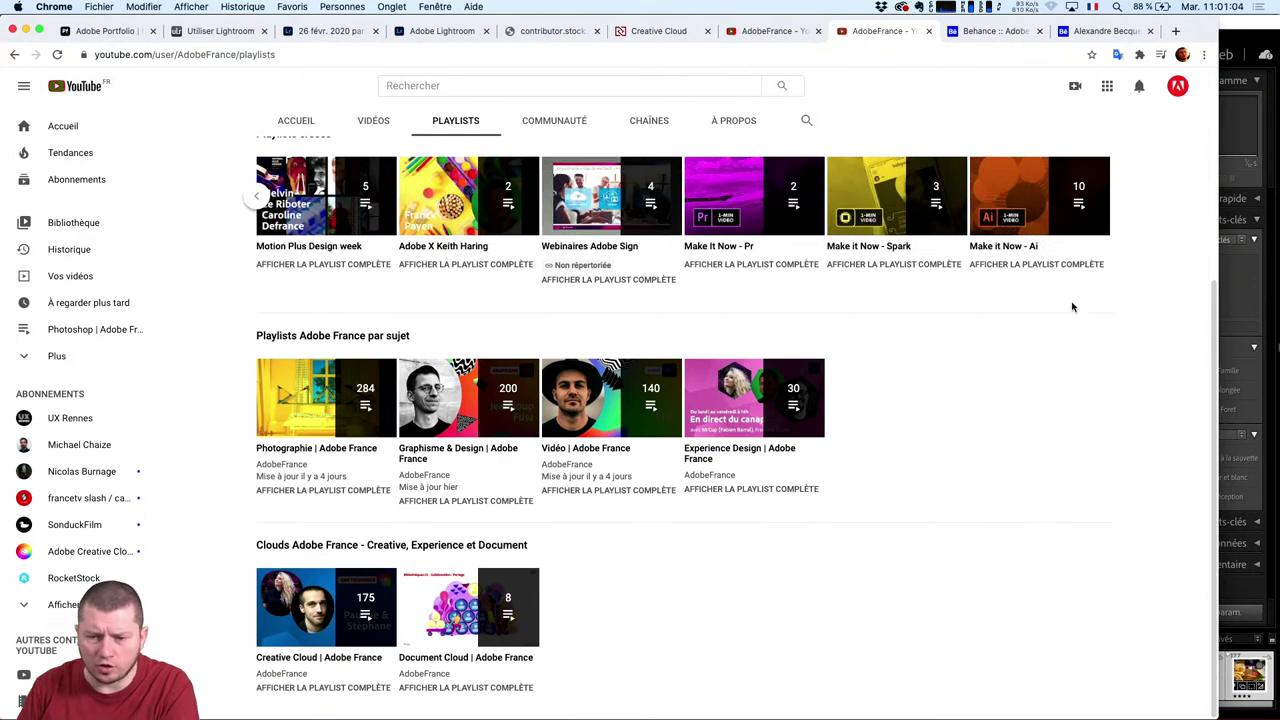
left_click(643, 282)
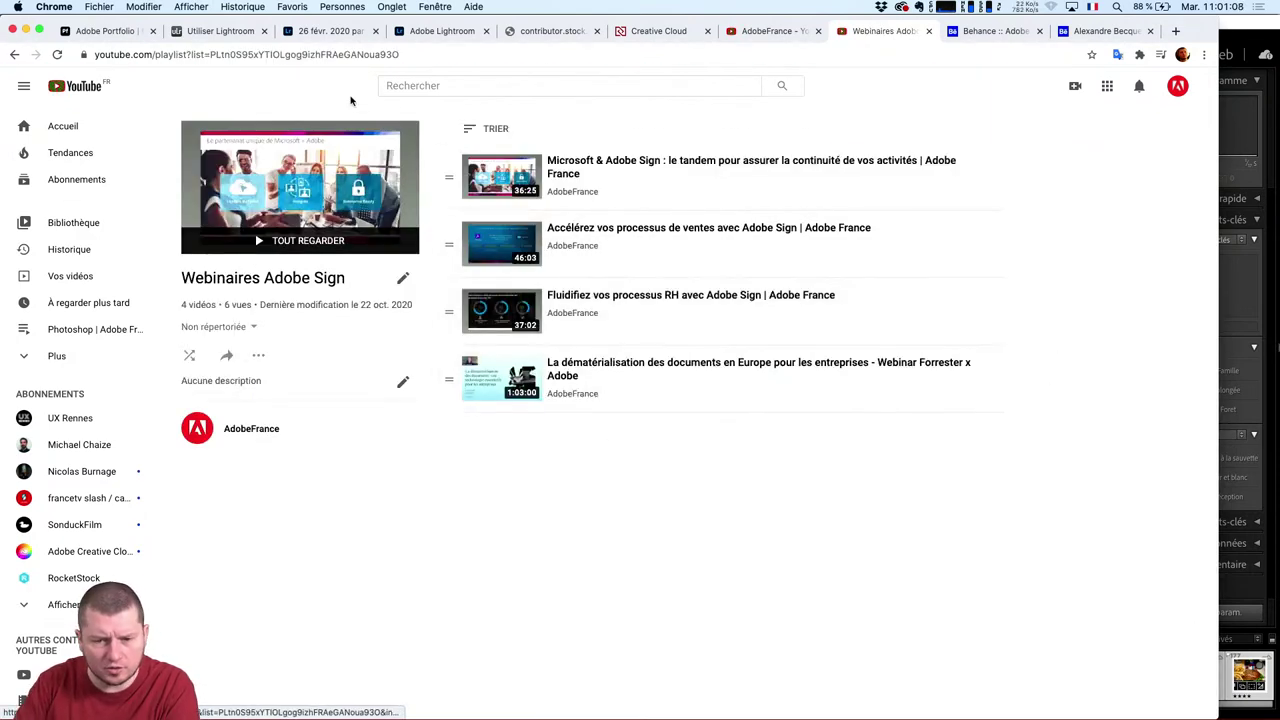
left_click(12, 55)
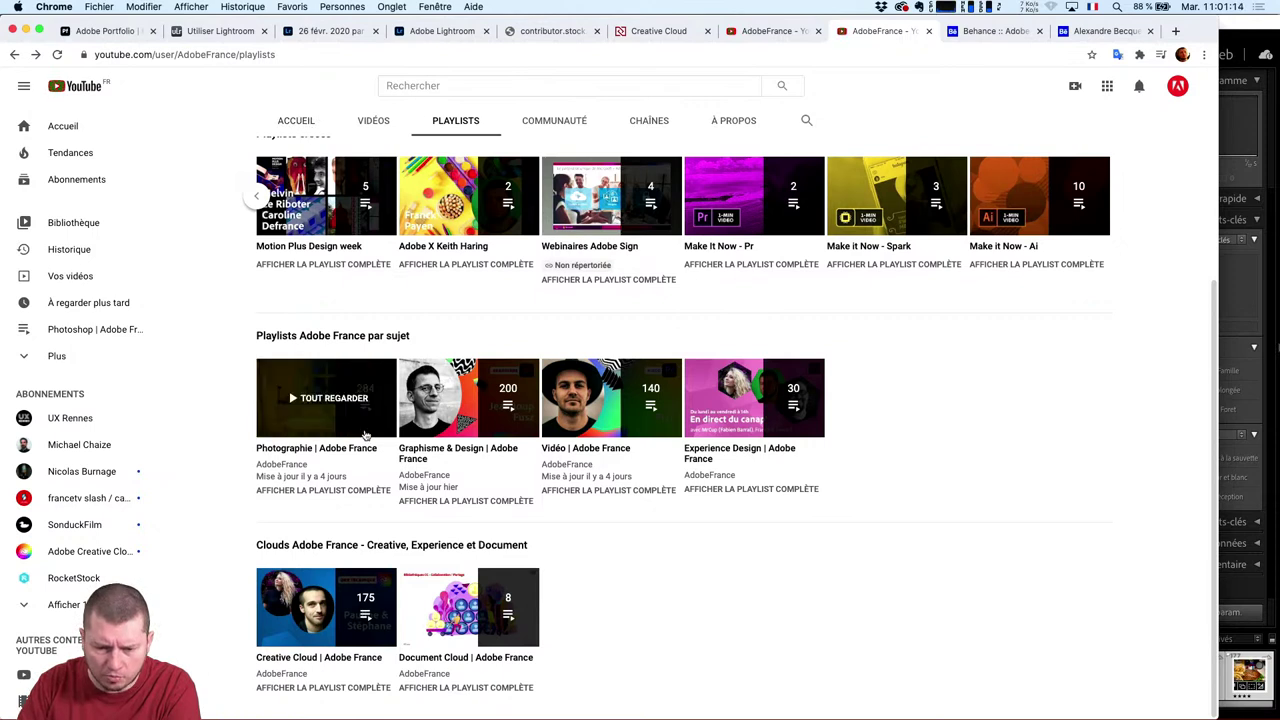
left_click(258, 200)
mouse_move(326, 196)
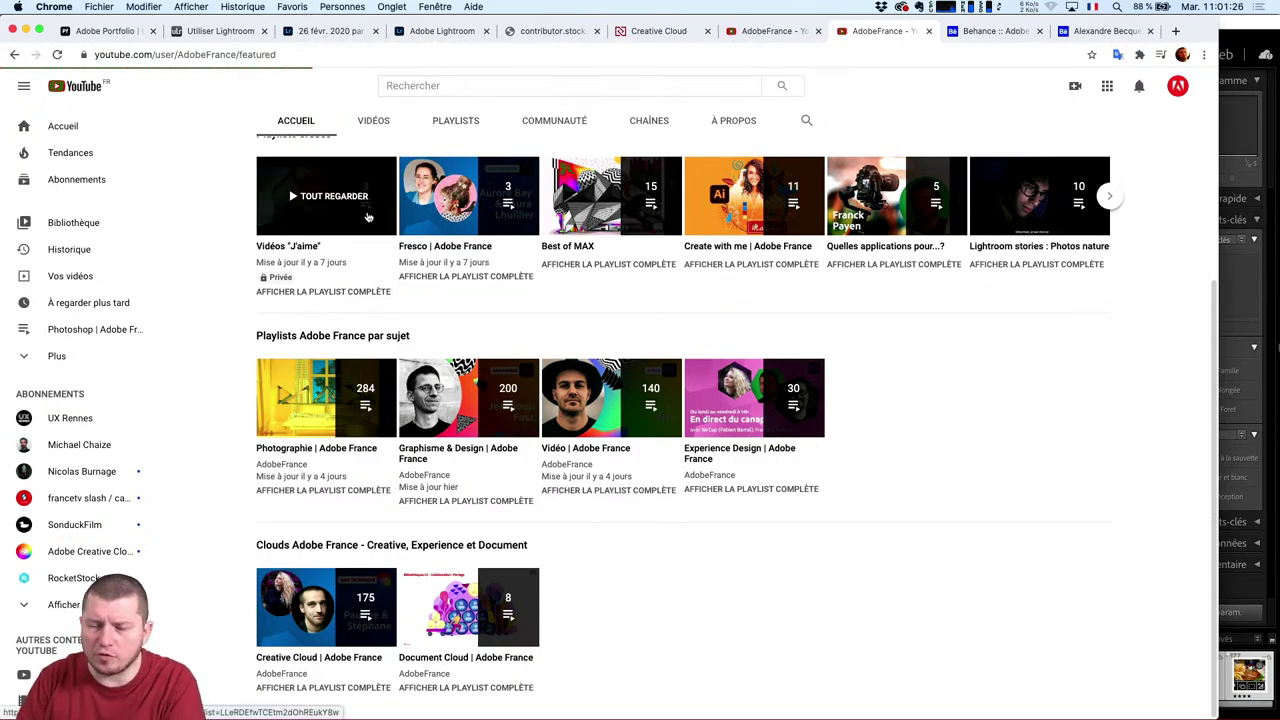
Scroll the channel home page to the Lightroom Ma Pause Café video row.
scroll(545, 374, "down", 3)
scroll(571, 491, "down", 7)
scroll(551, 496, "down", 5)
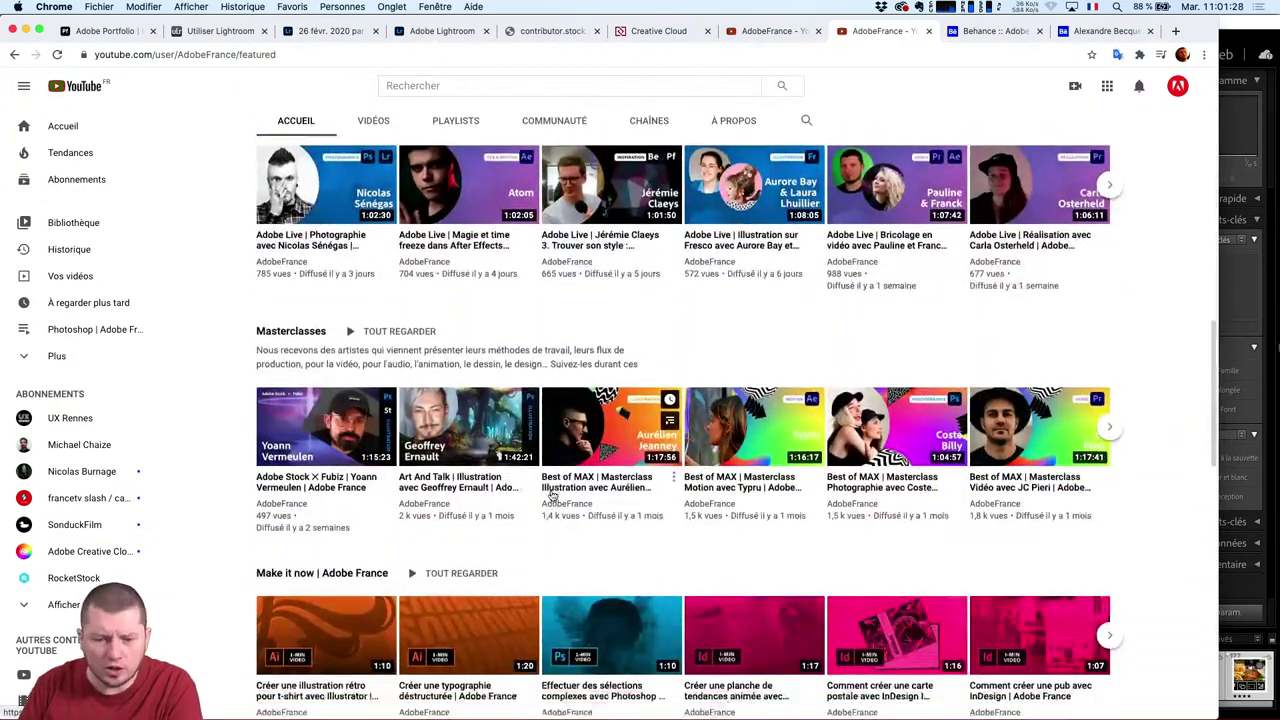
scroll(551, 494, "down", 5)
scroll(551, 490, "down", 3)
scroll(551, 488, "down", 1)
scroll(551, 486, "down", 1)
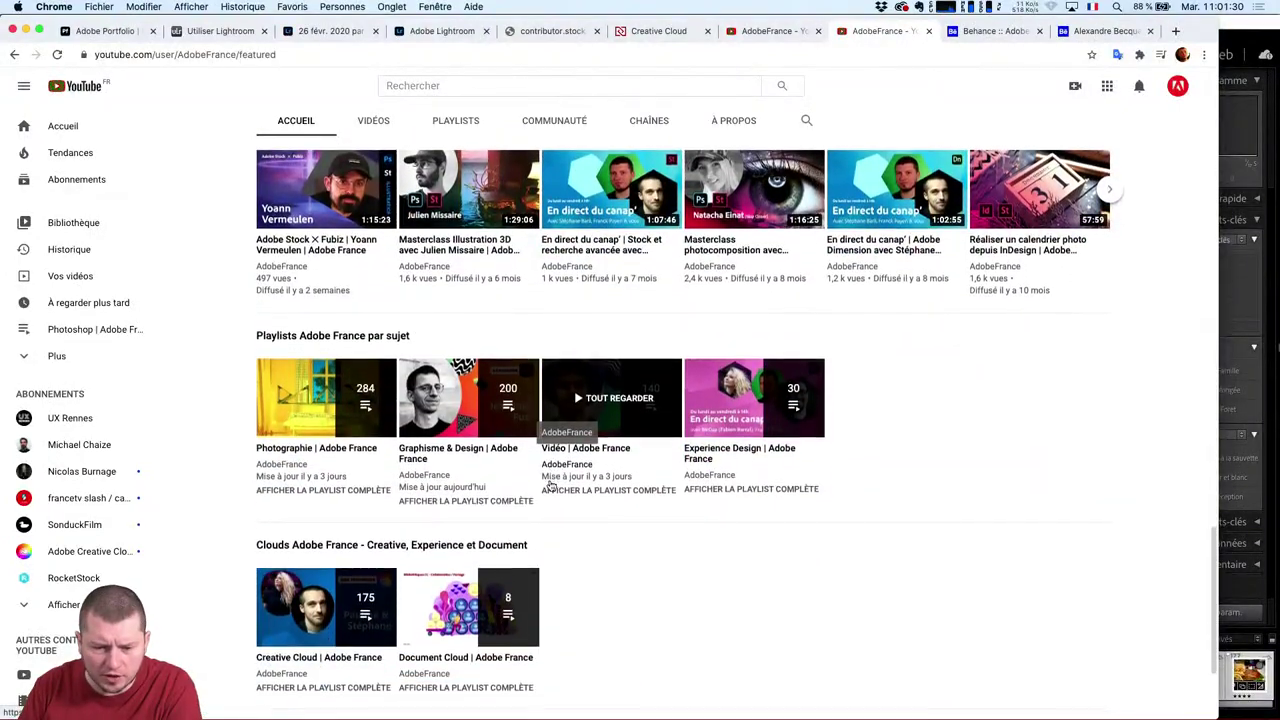
scroll(551, 486, "down", 1)
scroll(560, 500, "down", 2)
scroll(570, 520, "down", 1)
scroll(575, 523, "down", 1)
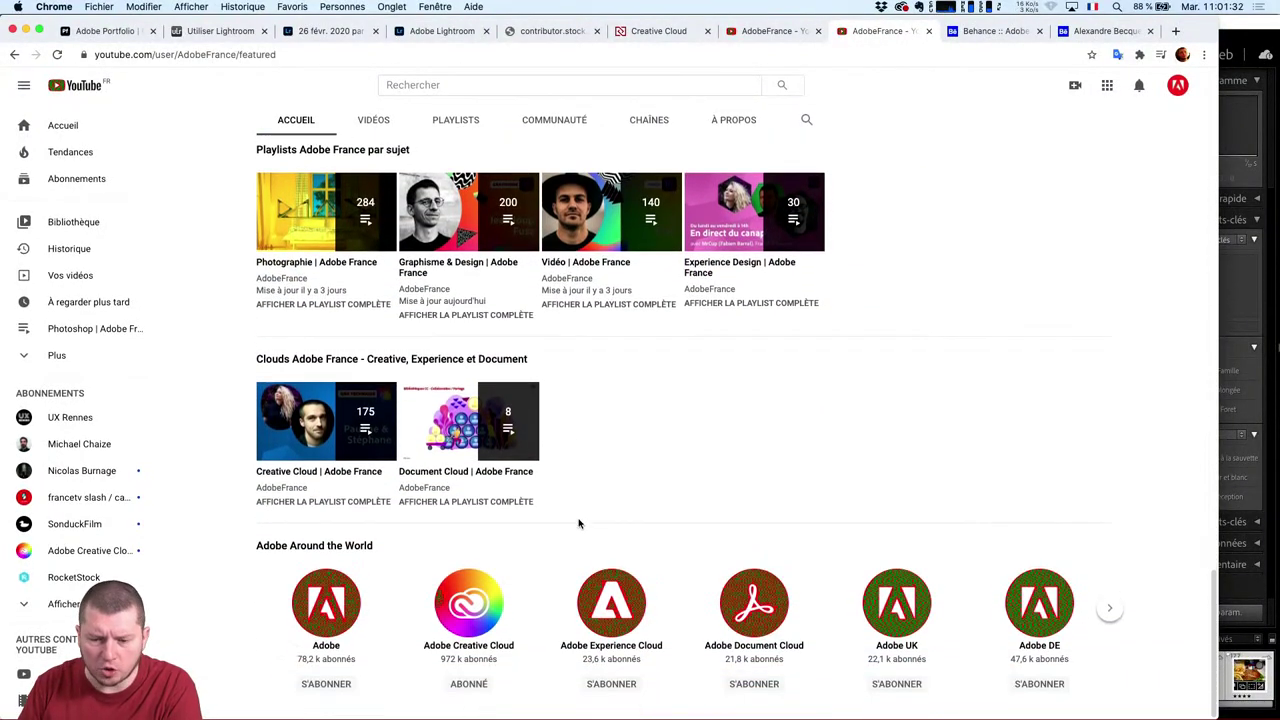
scroll(565, 400, "up", 2)
scroll(574, 418, "up", 1)
scroll(574, 428, "up", 2)
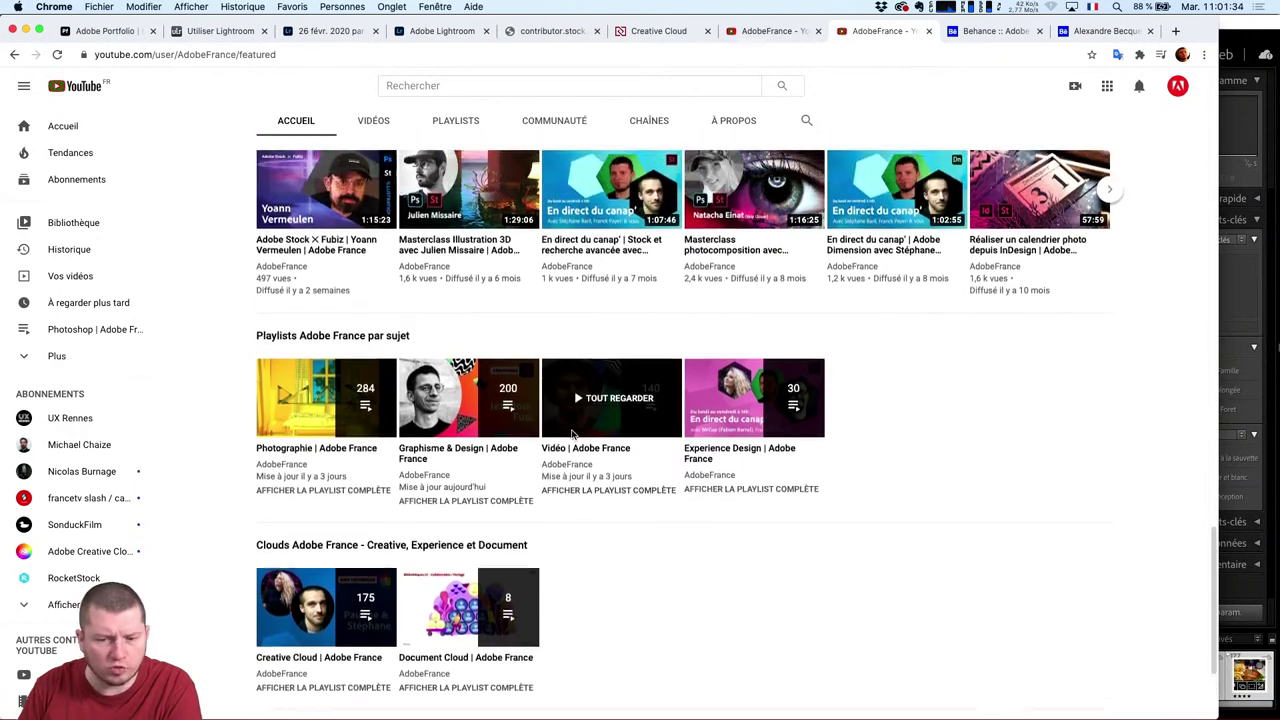
scroll(573, 432, "up", 1)
scroll(565, 433, "up", 1)
scroll(557, 434, "up", 1)
scroll(530, 390, "up", 3)
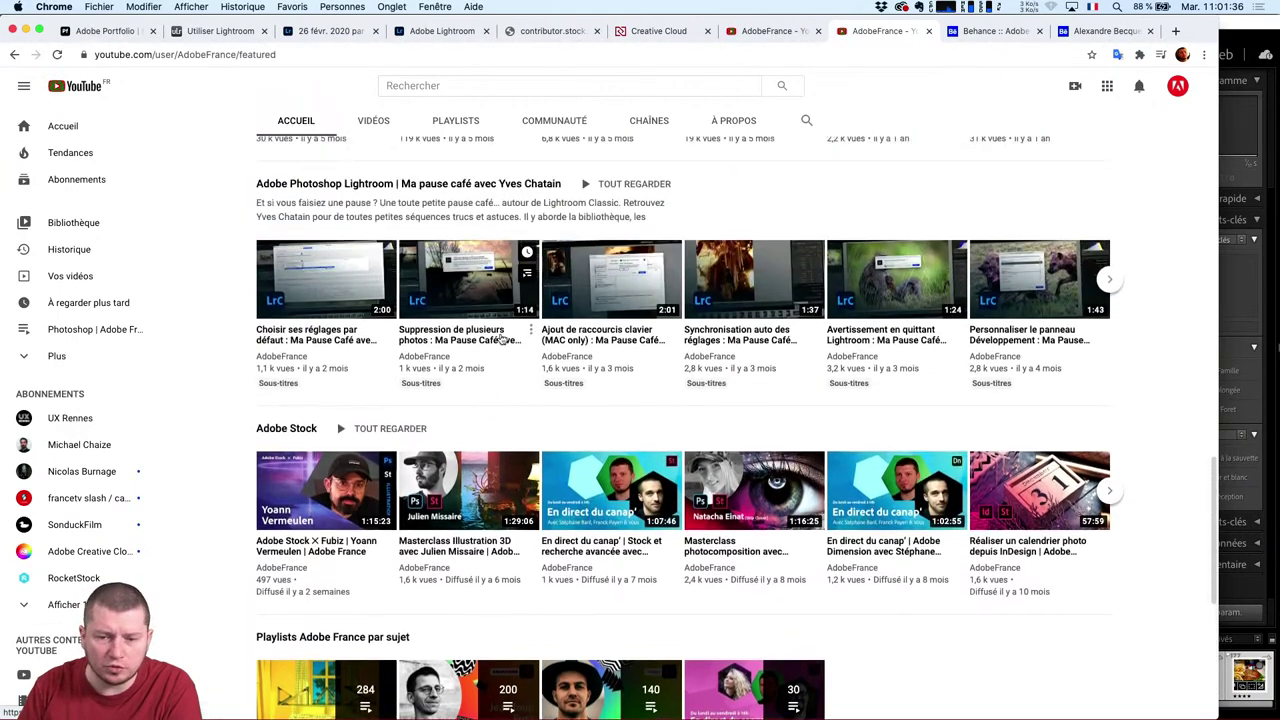
scroll(505, 342, "up", 3)
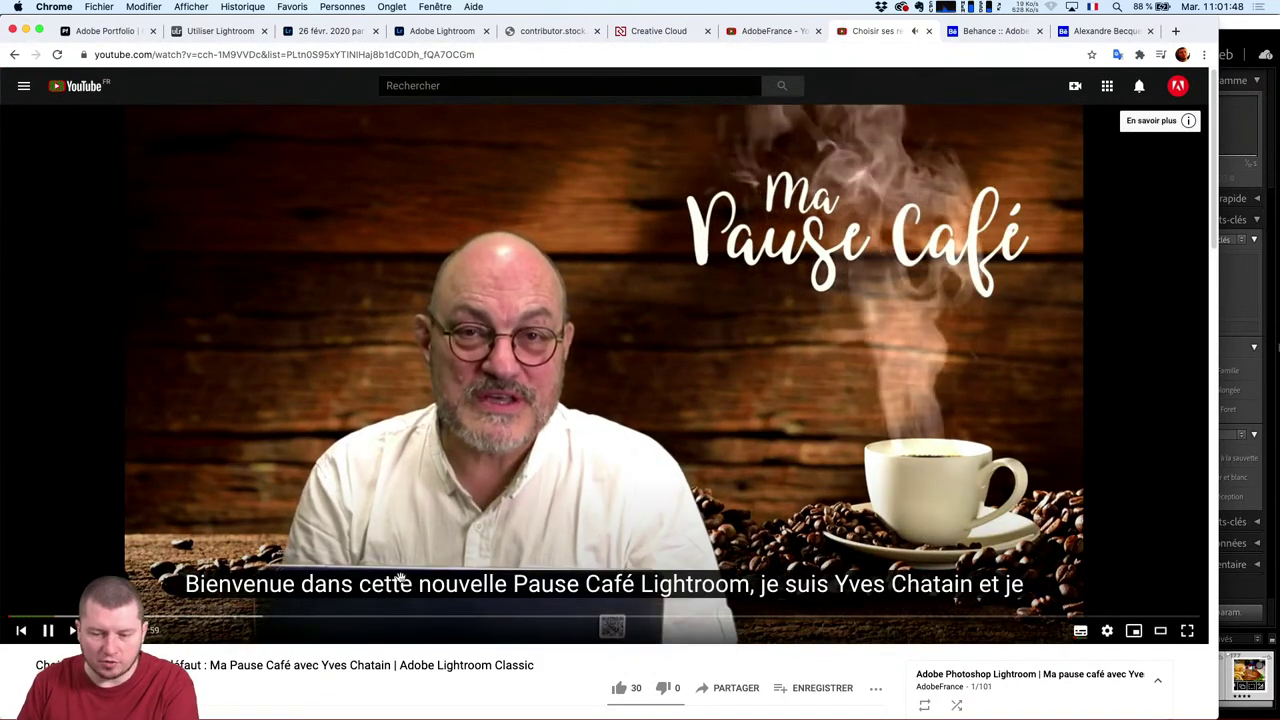
Watch the first Ma Pause Café episode, turning French subtitles off and back on.
scroll(218, 665, "down", 1)
scroll(218, 660, "down", 1)
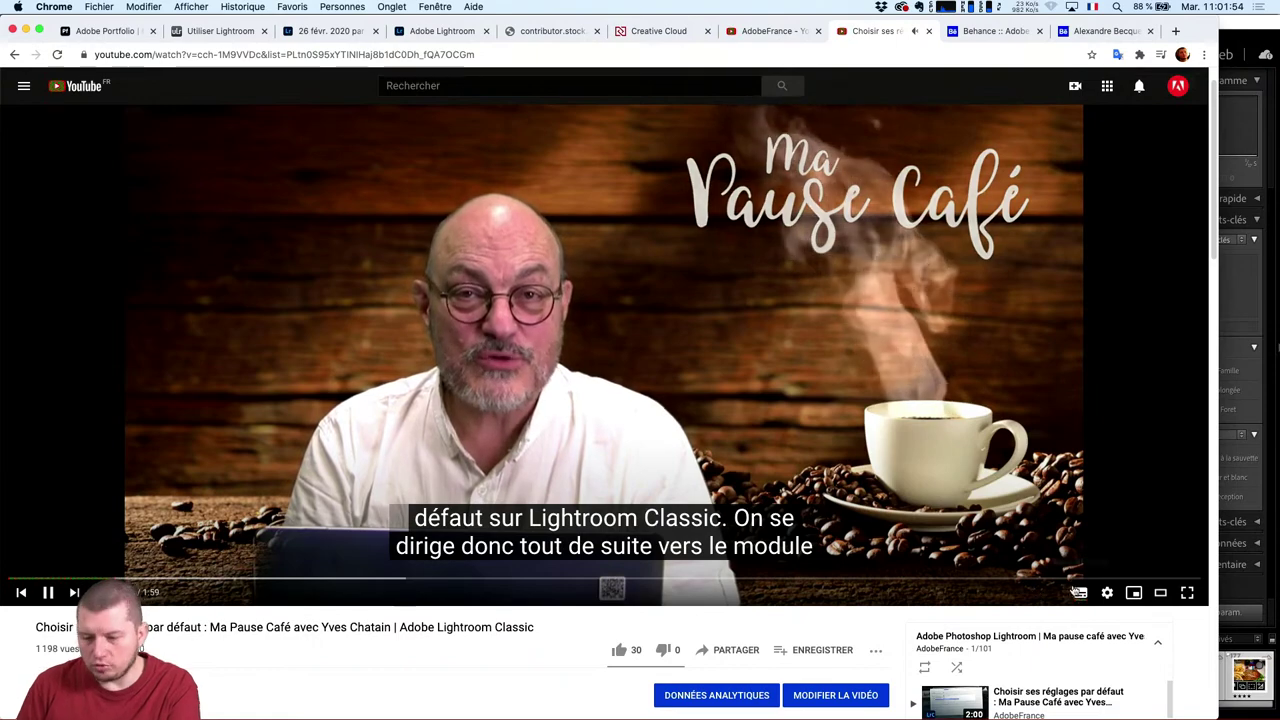
left_click(1080, 596)
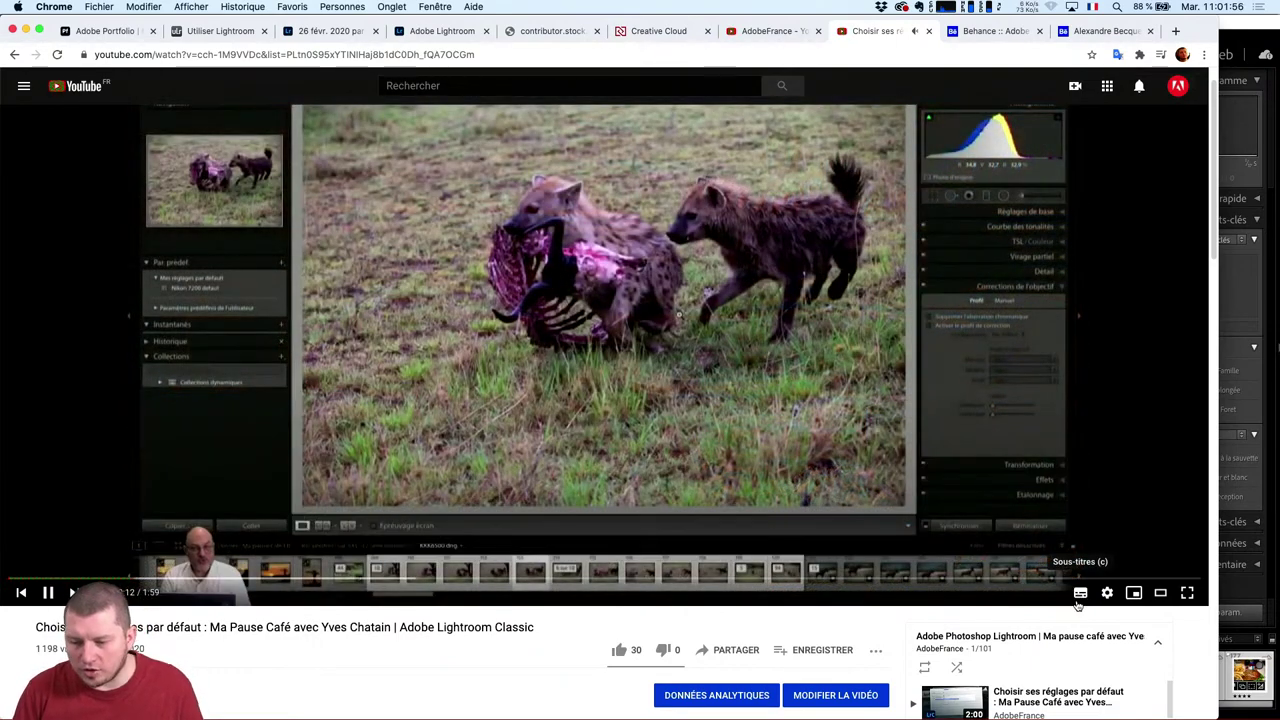
left_click(1080, 596)
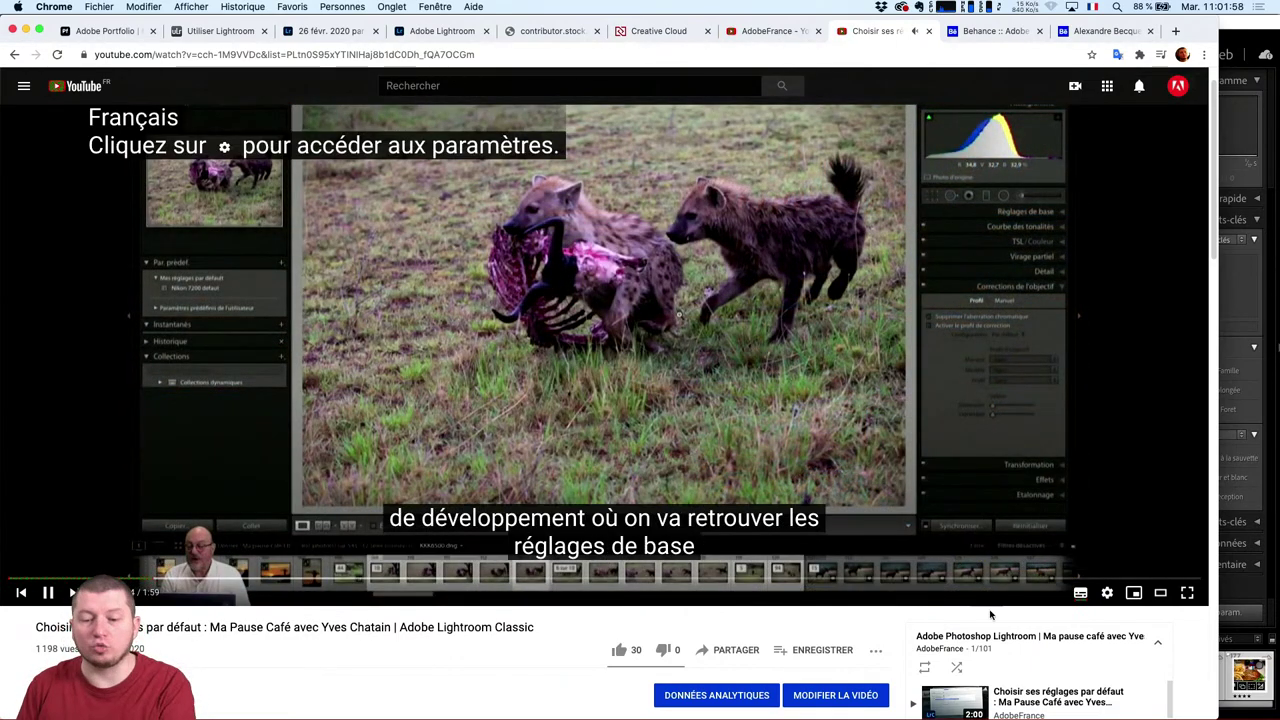
scroll(990, 614, "down", 3)
scroll(914, 491, "up", 4)
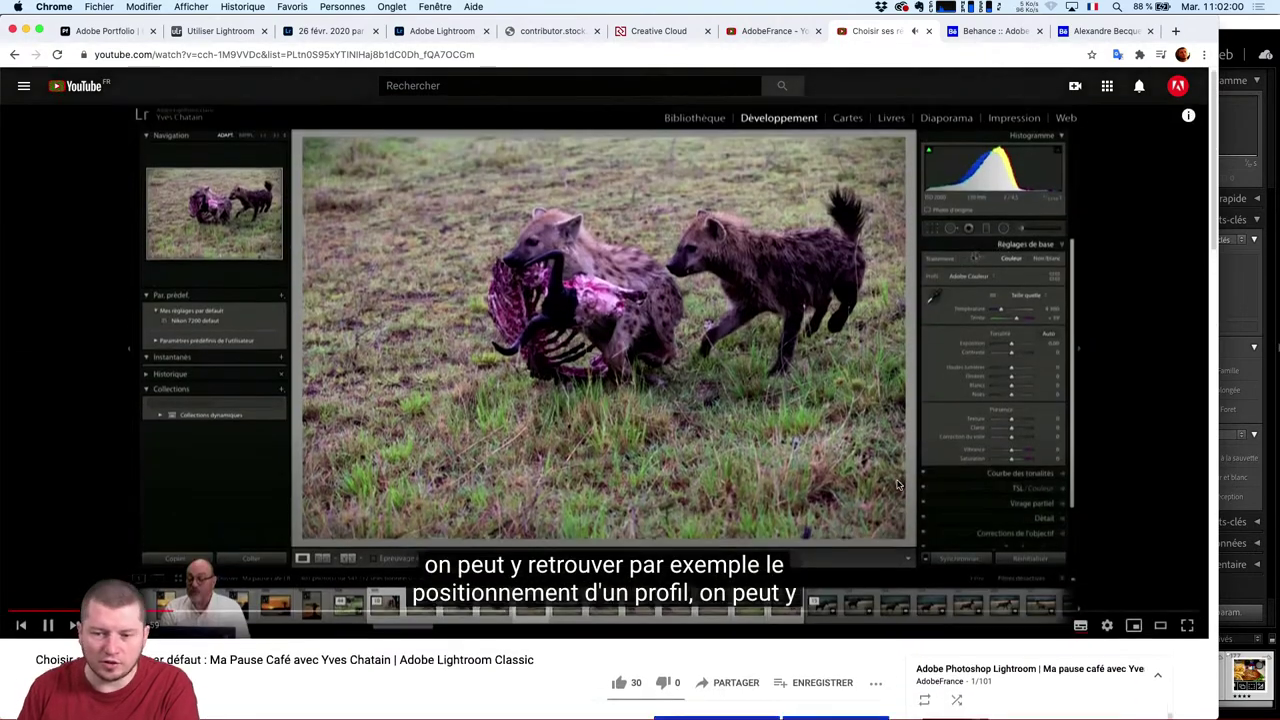
scroll(897, 485, "down", 5)
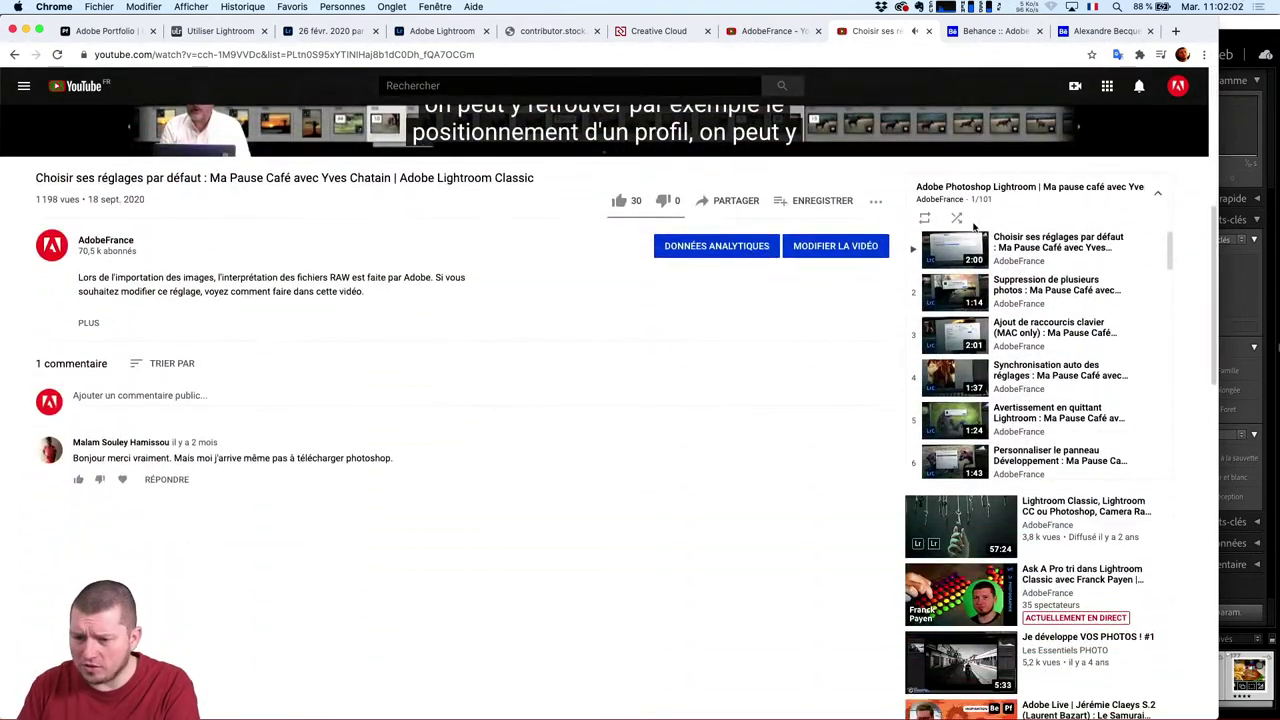
mouse_move(1172, 252)
left_mouse_down()
mouse_move(1171, 505)
mouse_move(1168, 175)
left_mouse_up()
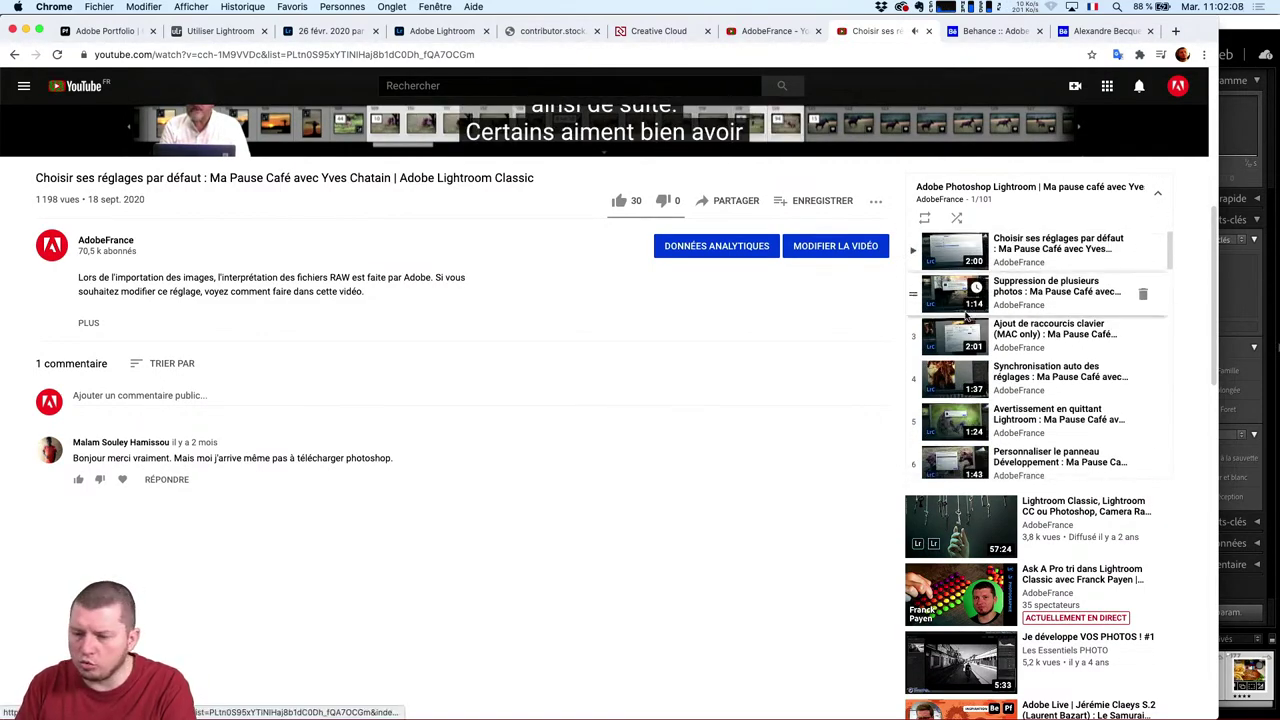
Scroll the playlist to item 77 and play the masking filter control points episode.
scroll(1040, 340, "down", 3)
scroll(1010, 343, "down", 5)
scroll(977, 347, "down", 5)
scroll(977, 347, "down", 3)
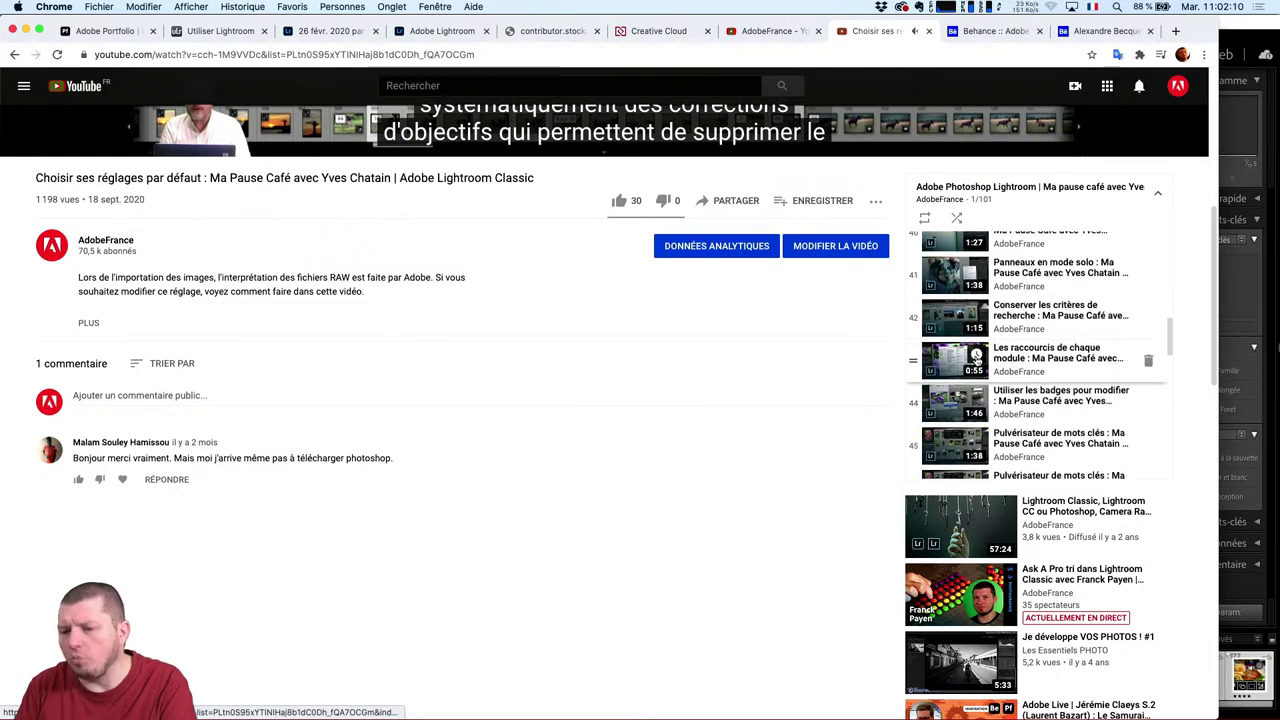
scroll(976, 360, "down", 3)
scroll(975, 375, "down", 3)
scroll(974, 392, "down", 2)
scroll(975, 394, "down", 3)
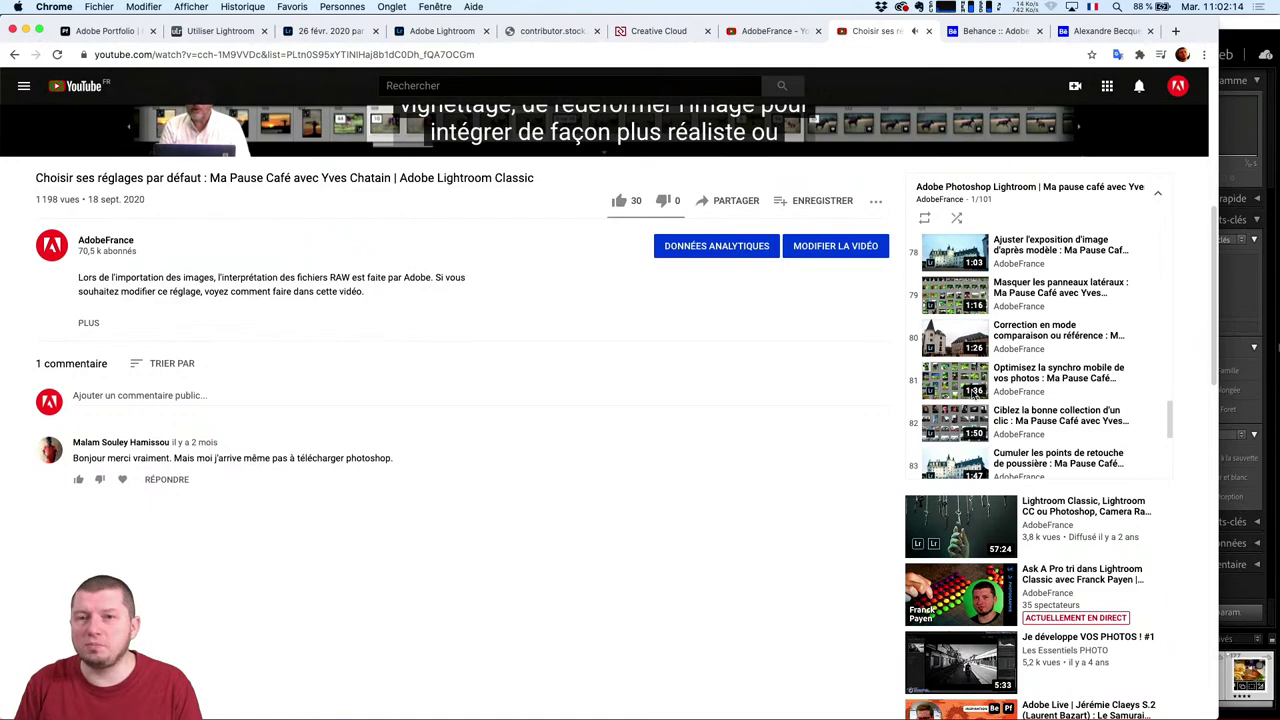
scroll(1036, 430, "up", 3)
scroll(650, 492, "up", 5)
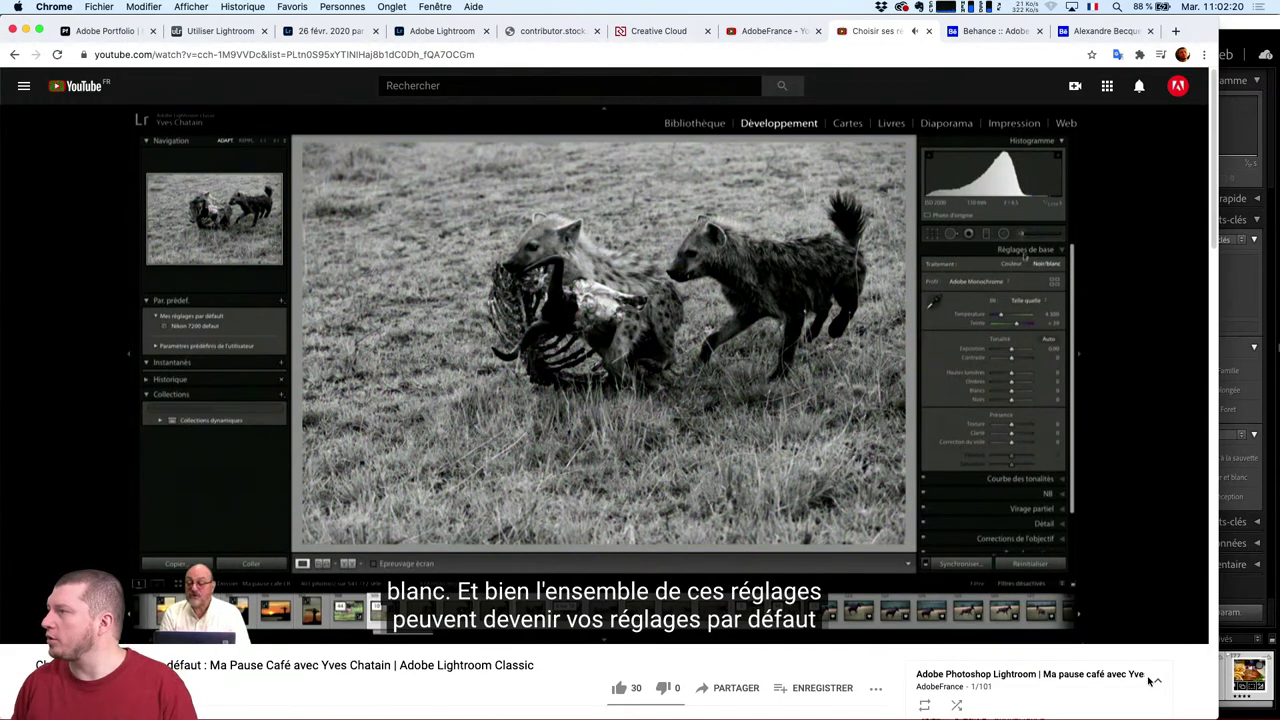
scroll(1150, 681, "down", 3)
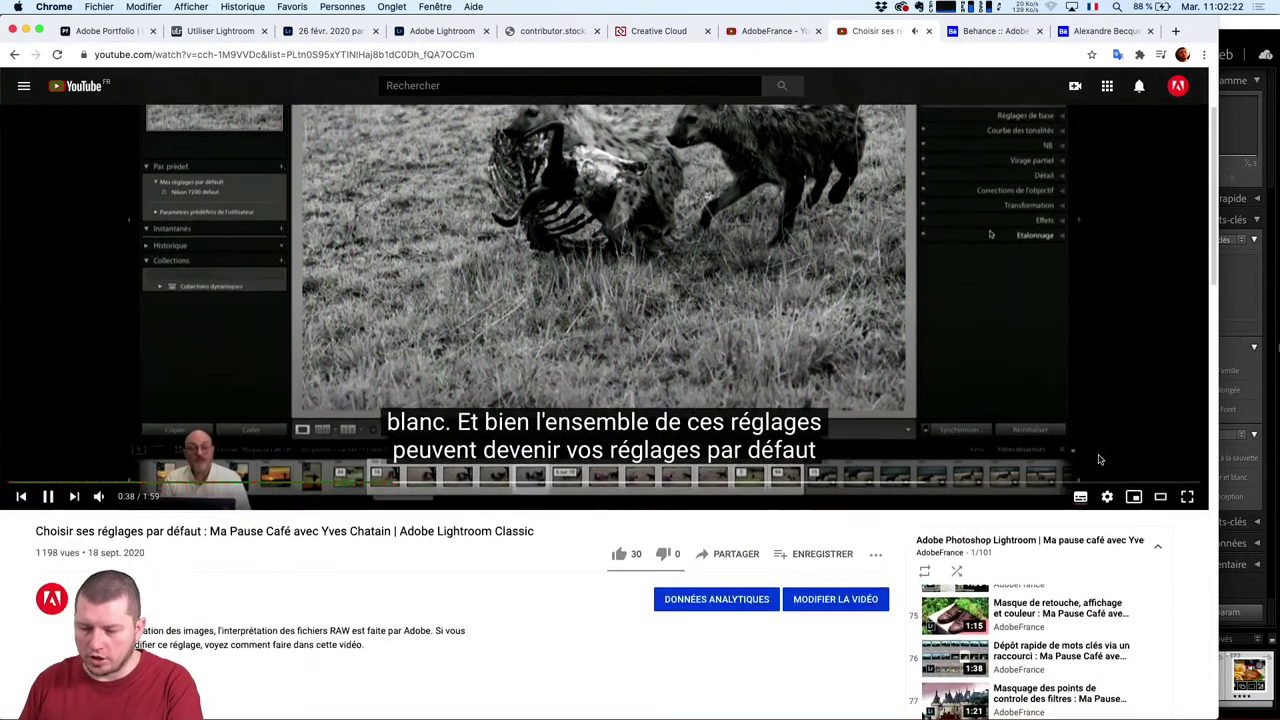
scroll(988, 625, "down", 1)
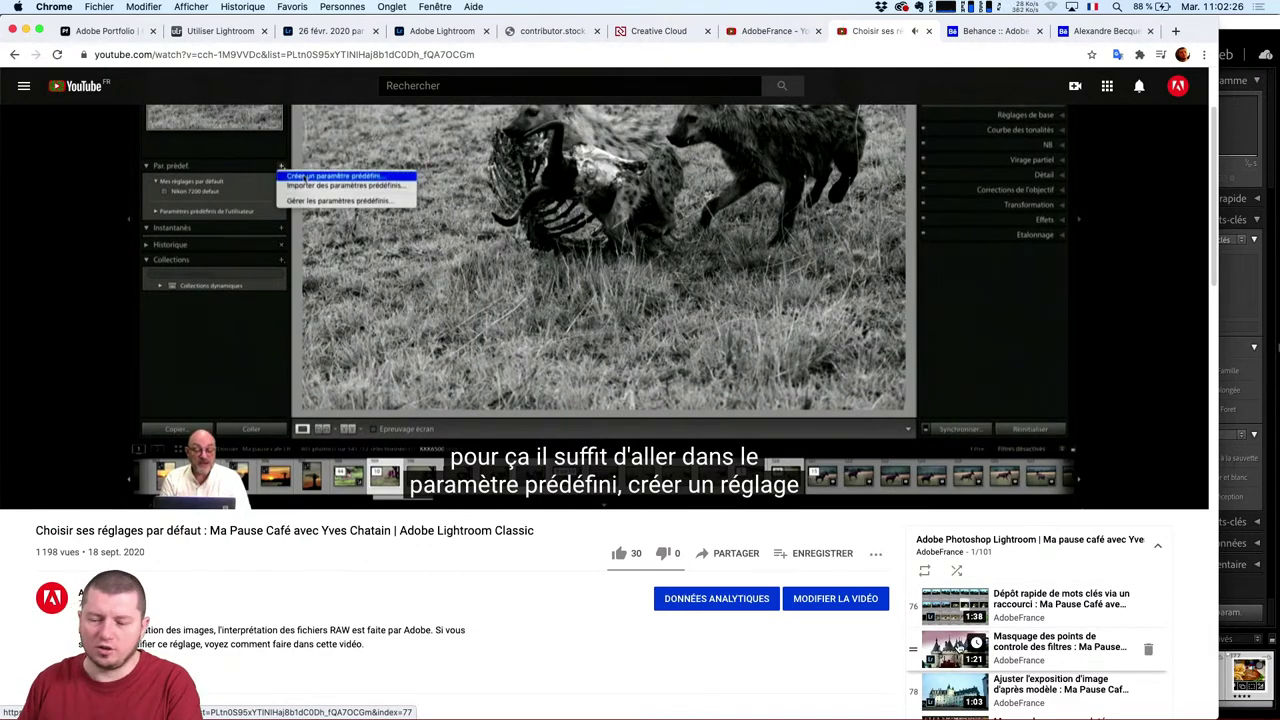
left_click(955, 650)
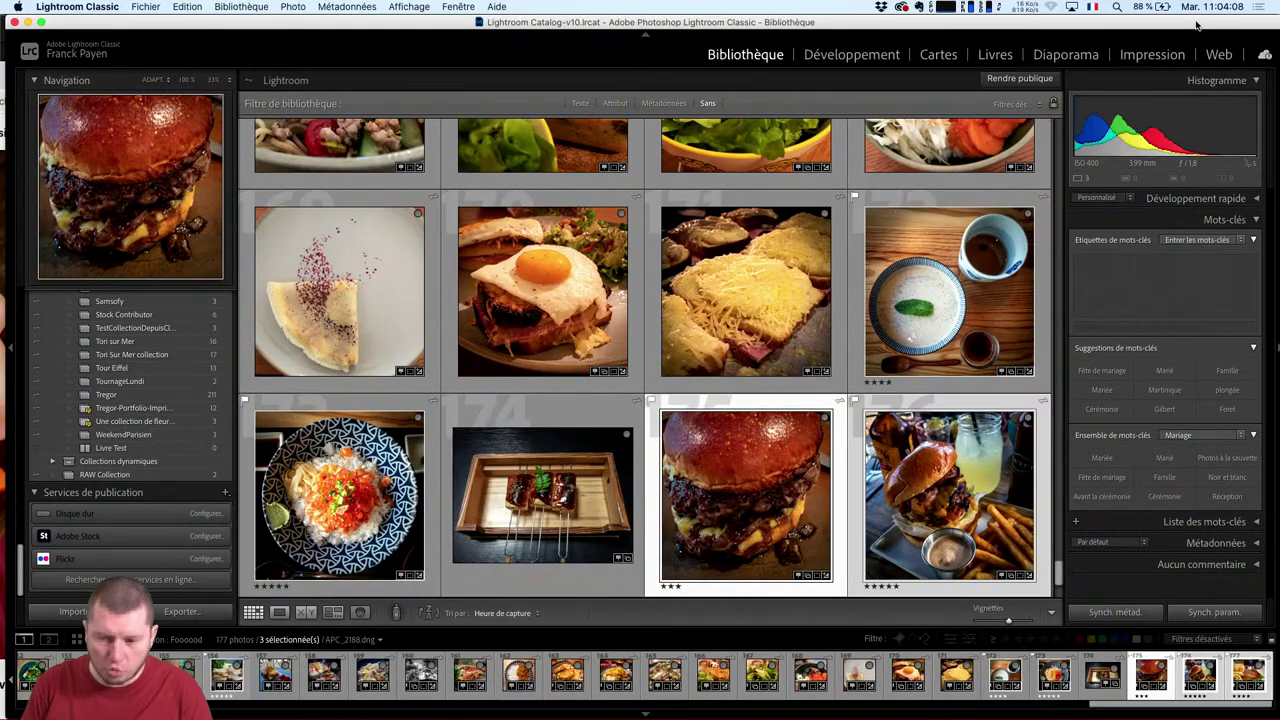
Search the online Adobe Lightroom Classic help for 'lightroom classic ftp'.
left_click(496, 7)
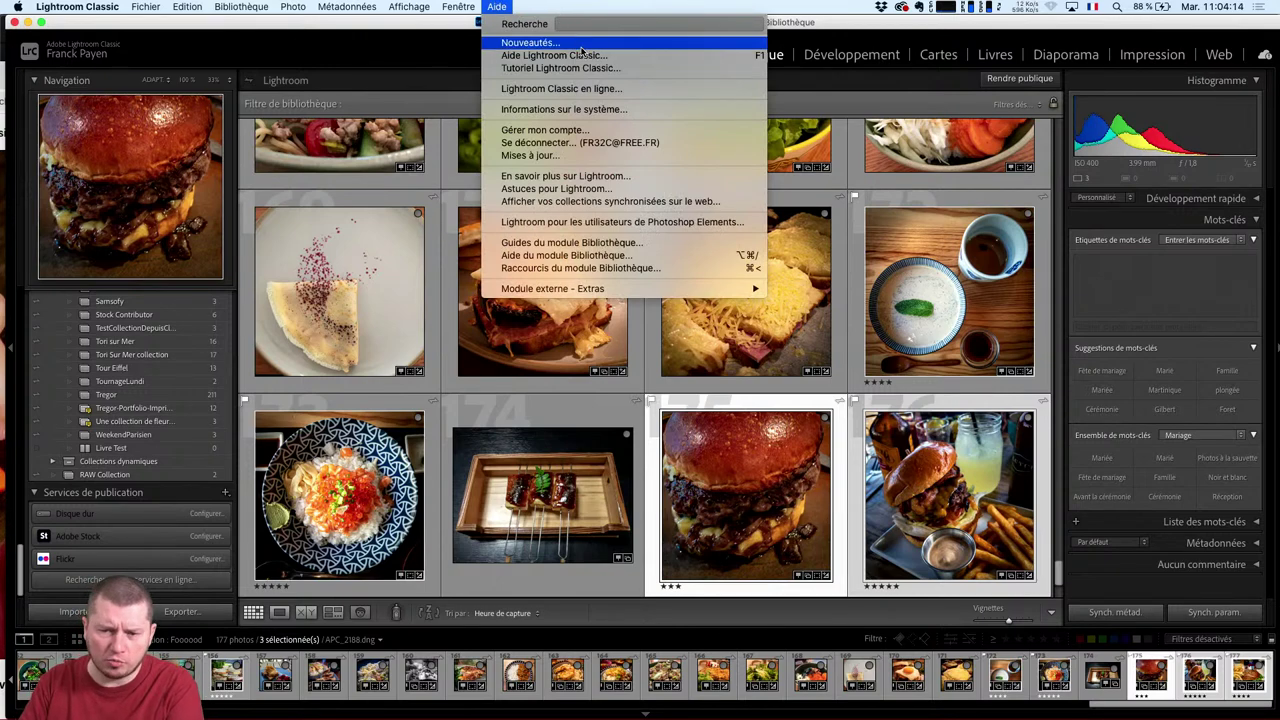
left_click(585, 57)
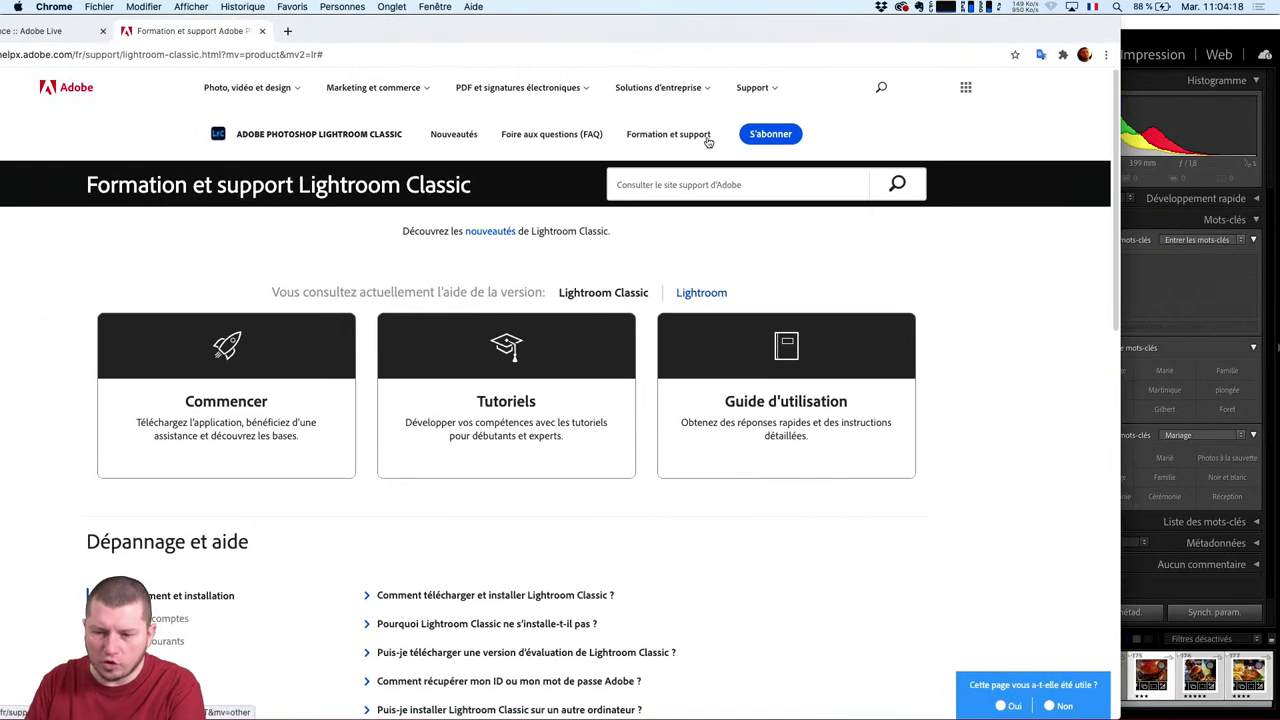
left_click(669, 188)
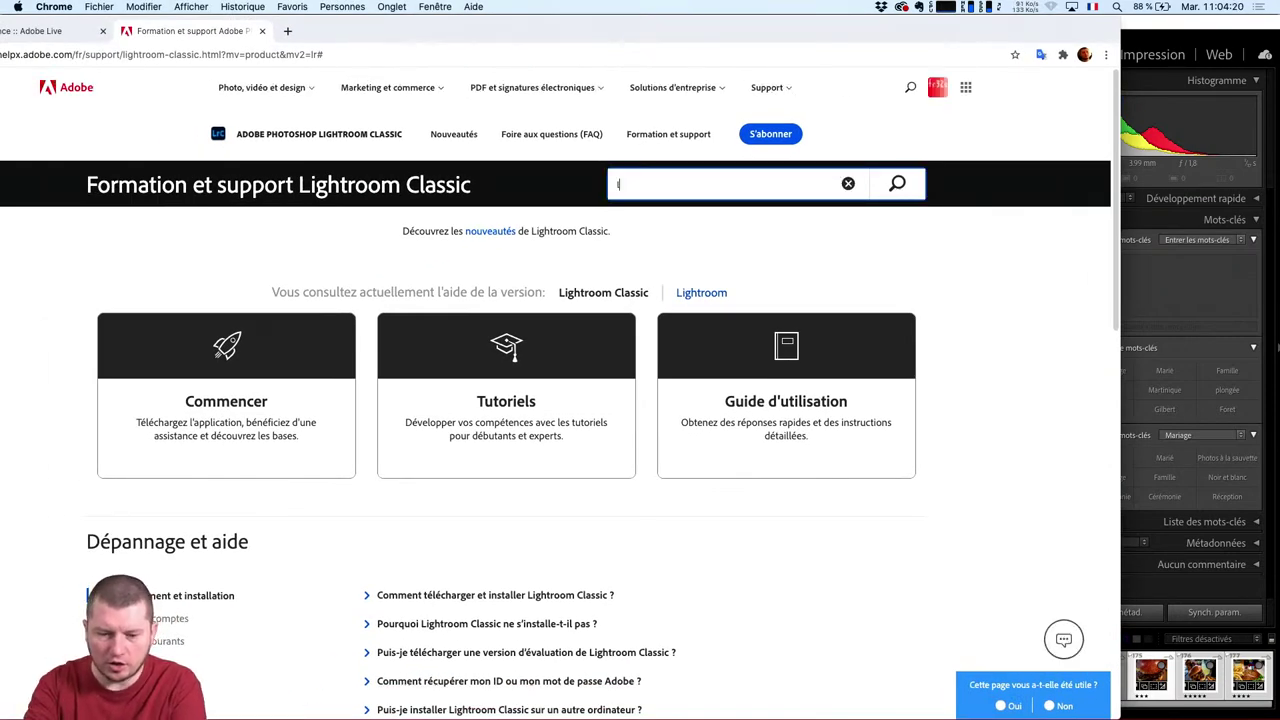
type("ightroom cl")
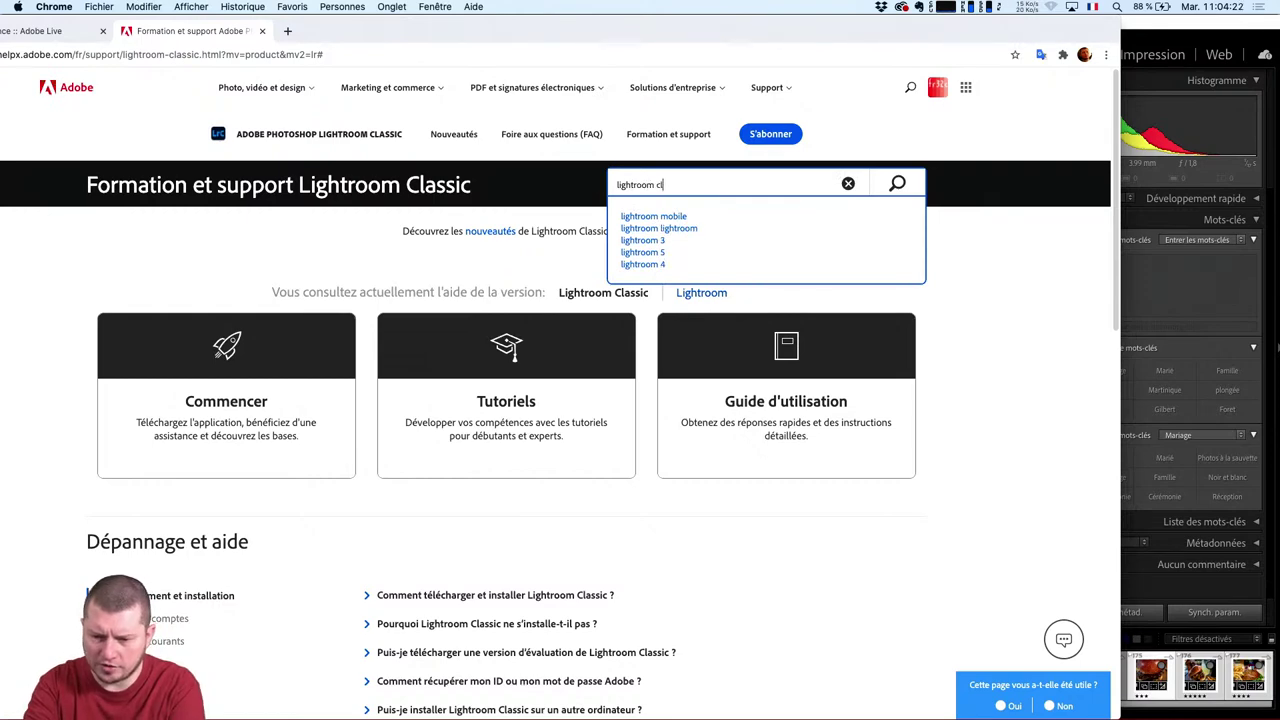
type("assic ftp")
key("Return")
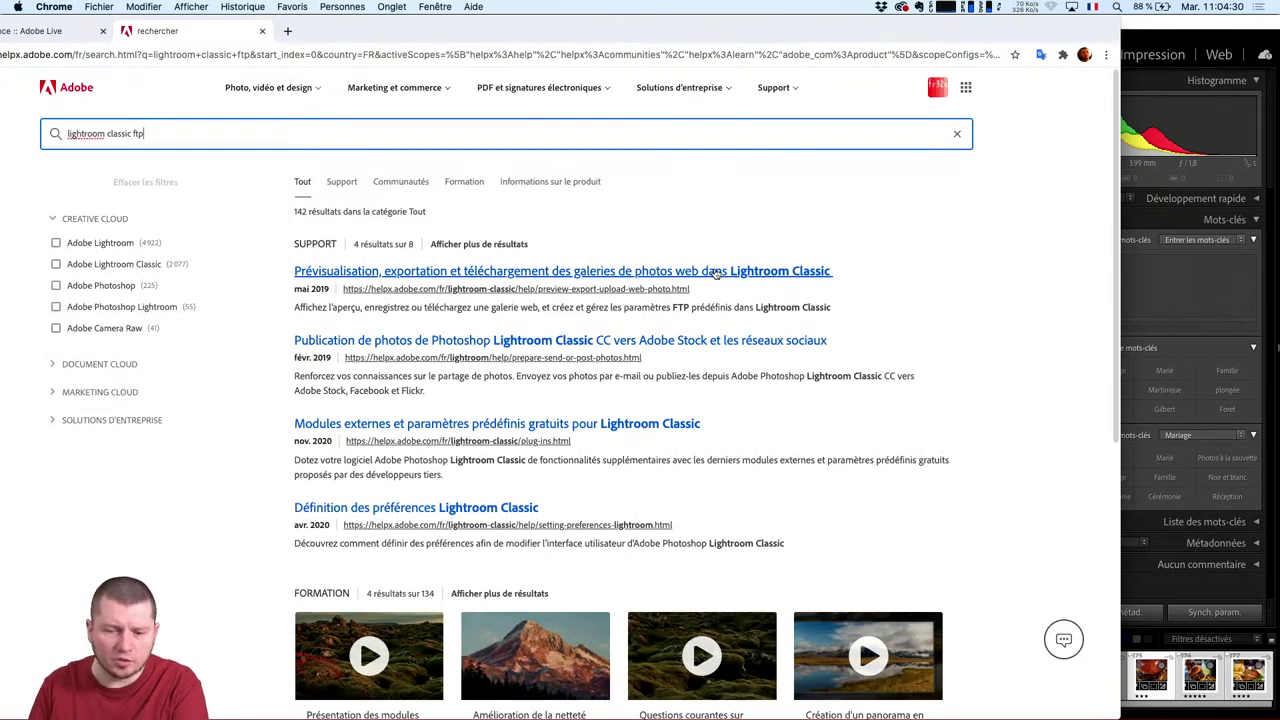
Browse the 142 search results, then bring Lightroom Classic's Library back to the front.
scroll(716, 272, "down", 2)
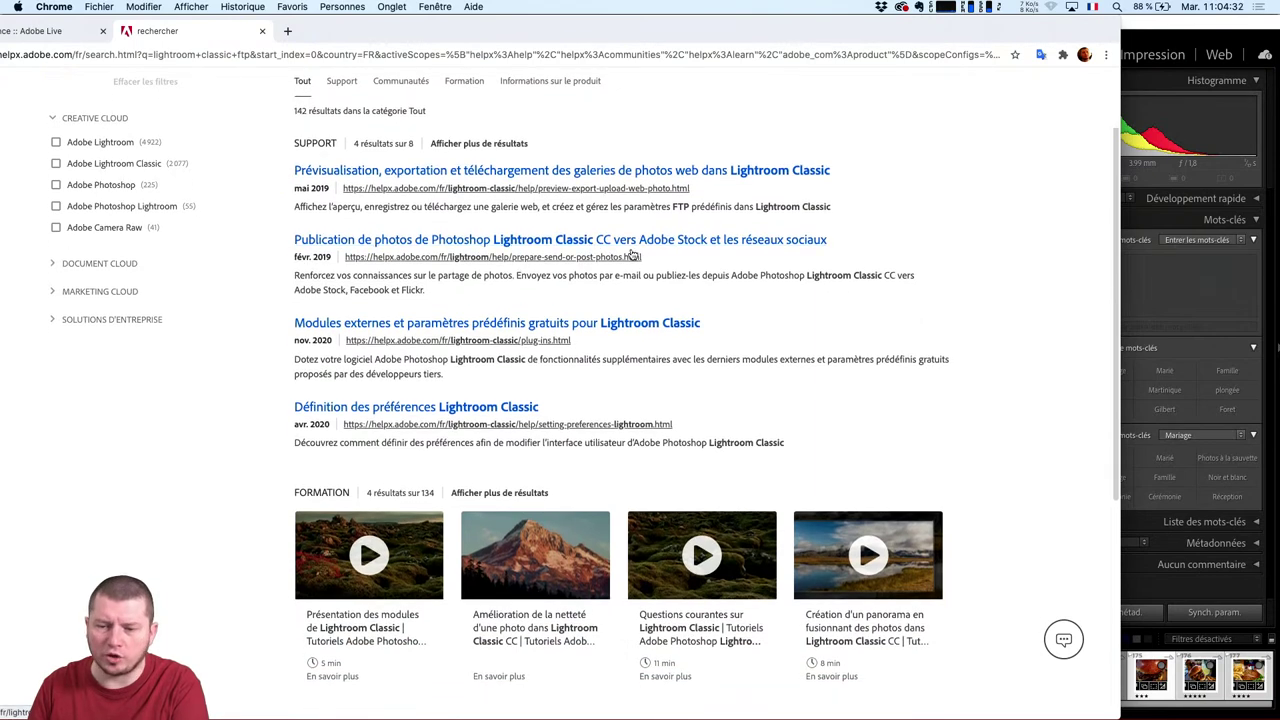
scroll(640, 252, "down", 1)
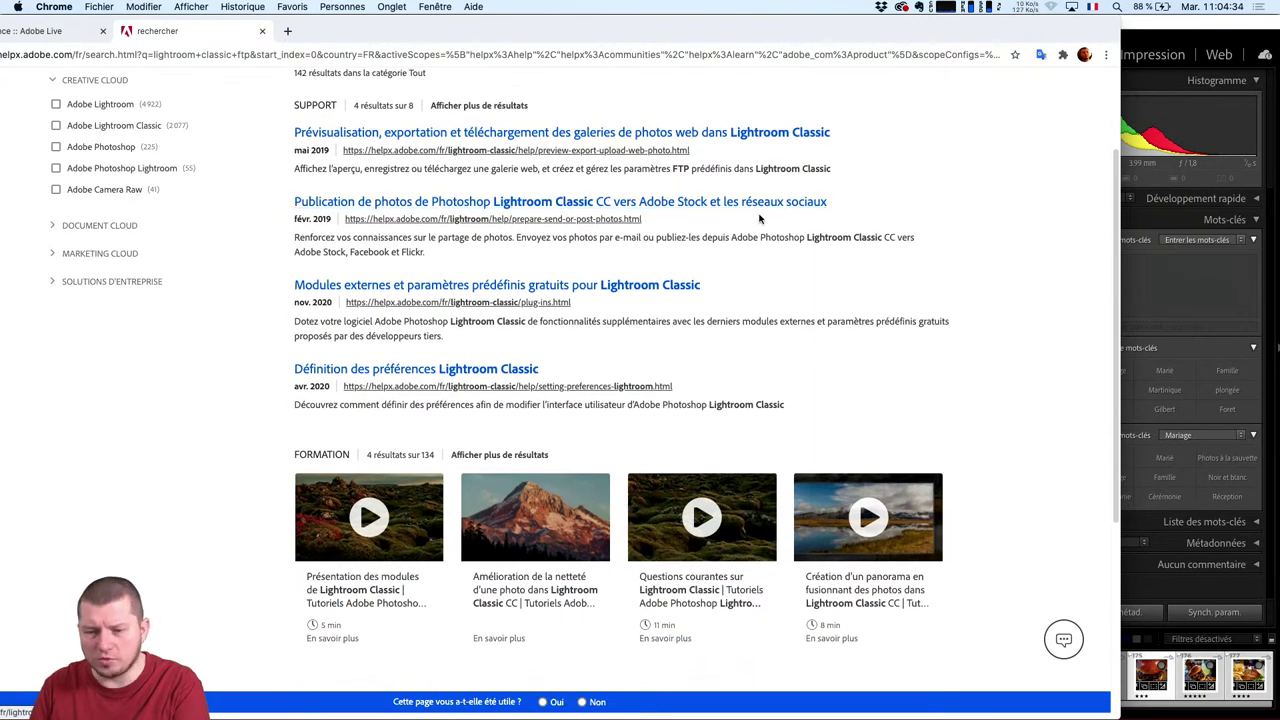
scroll(700, 240, "down", 1)
scroll(680, 130, "down", 2)
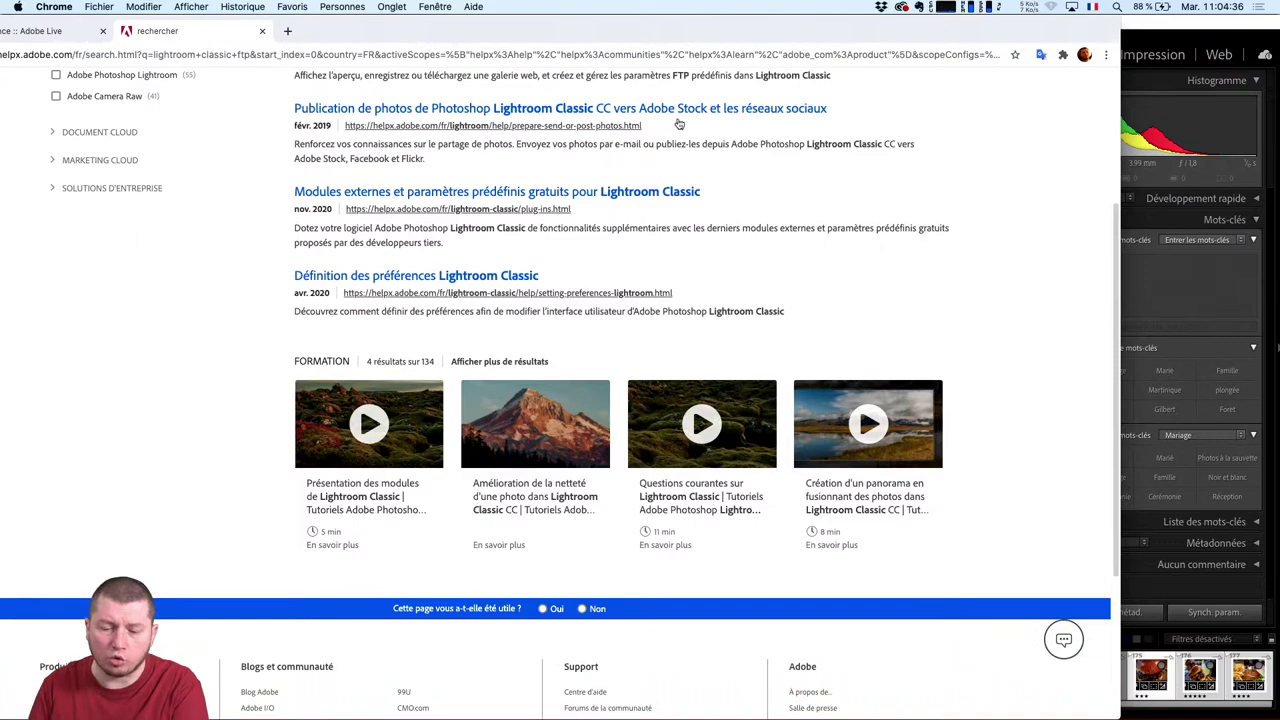
scroll(679, 123, "up", 5)
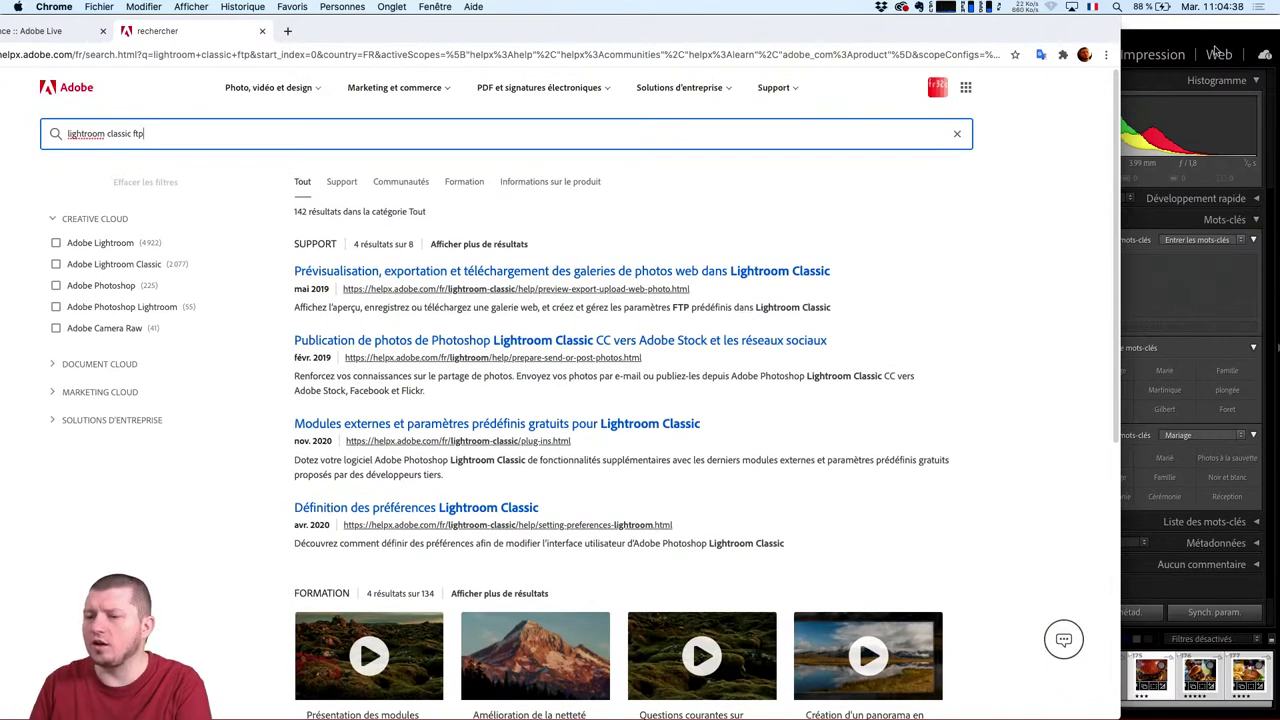
left_click(1216, 18)
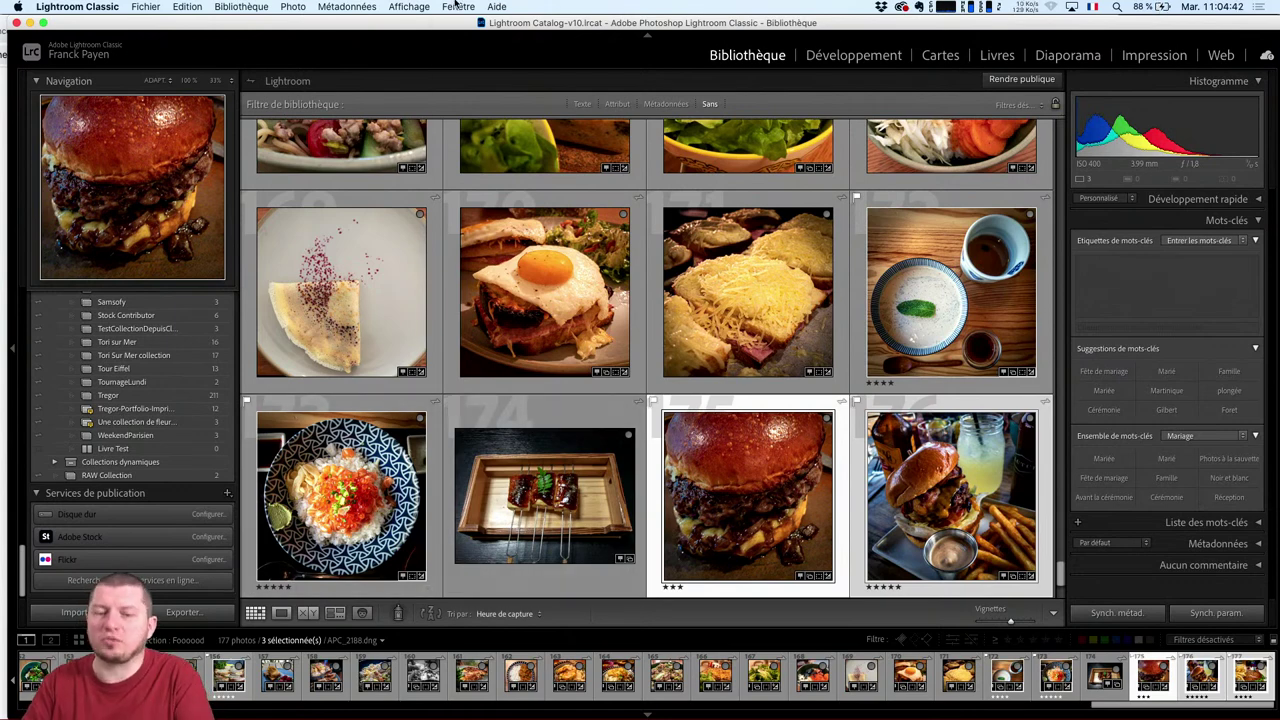
Review the Aide > Raccourcis du module Bibliothèque overlay, dismiss it, and go to Développement.
left_click(455, 6)
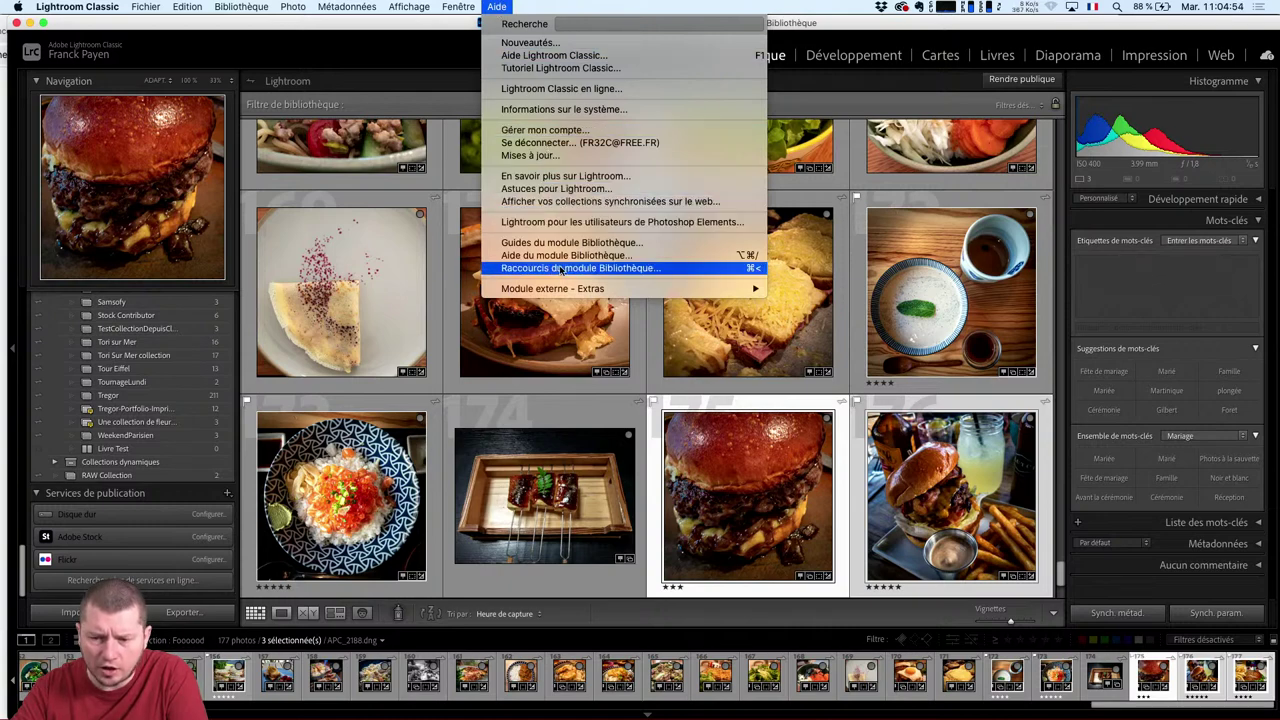
left_click(635, 276)
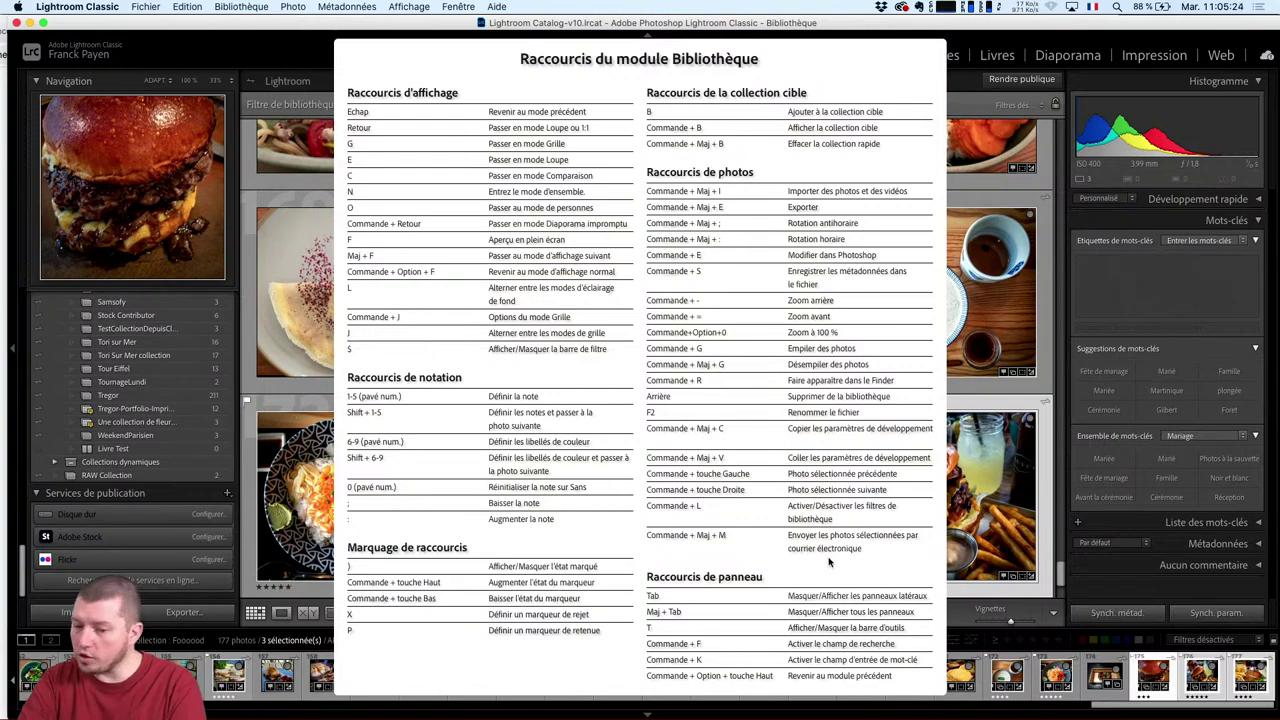
left_click(1152, 110)
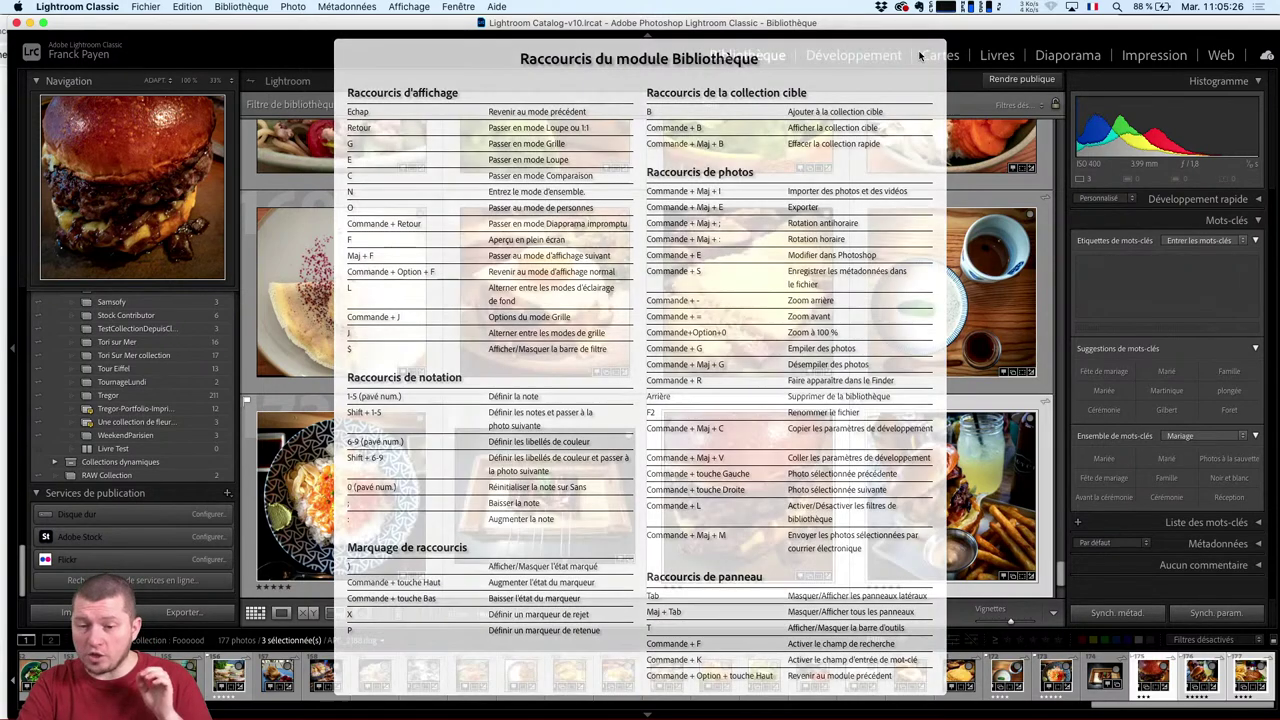
left_click(830, 58)
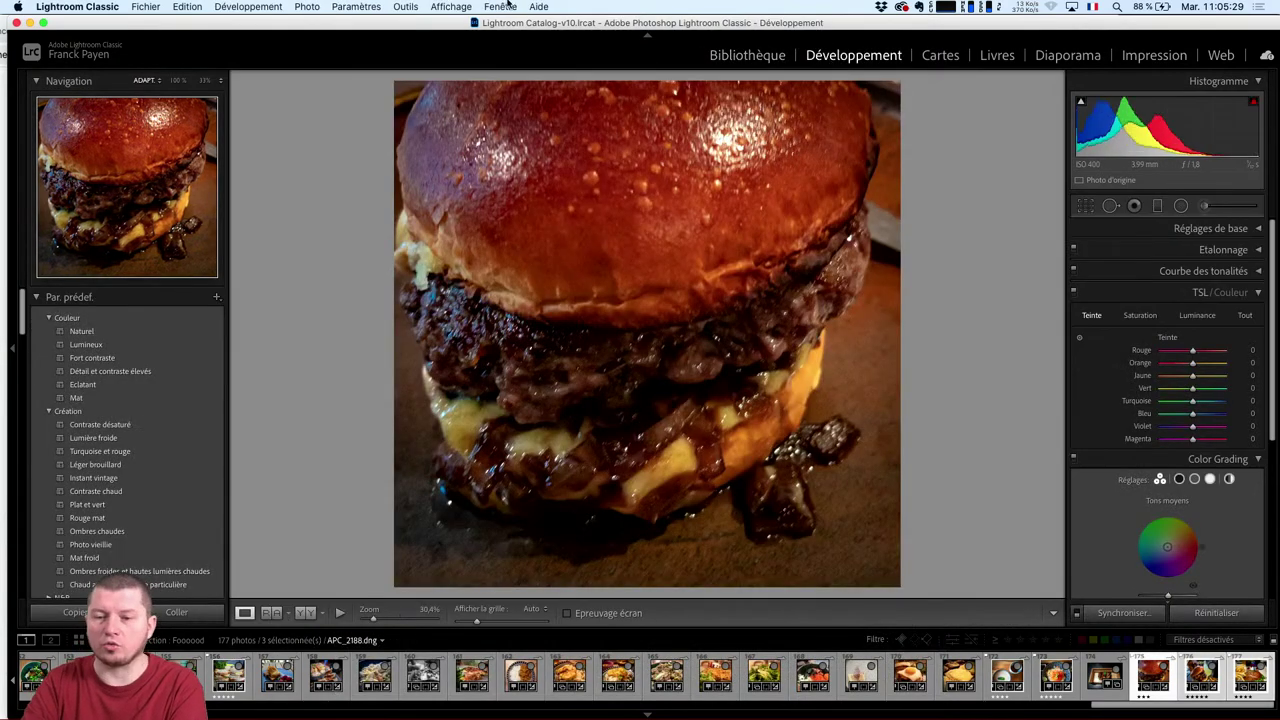
Review the Raccourcis du module Développement overlay, dismiss it, and go to Impression.
left_click(505, 6)
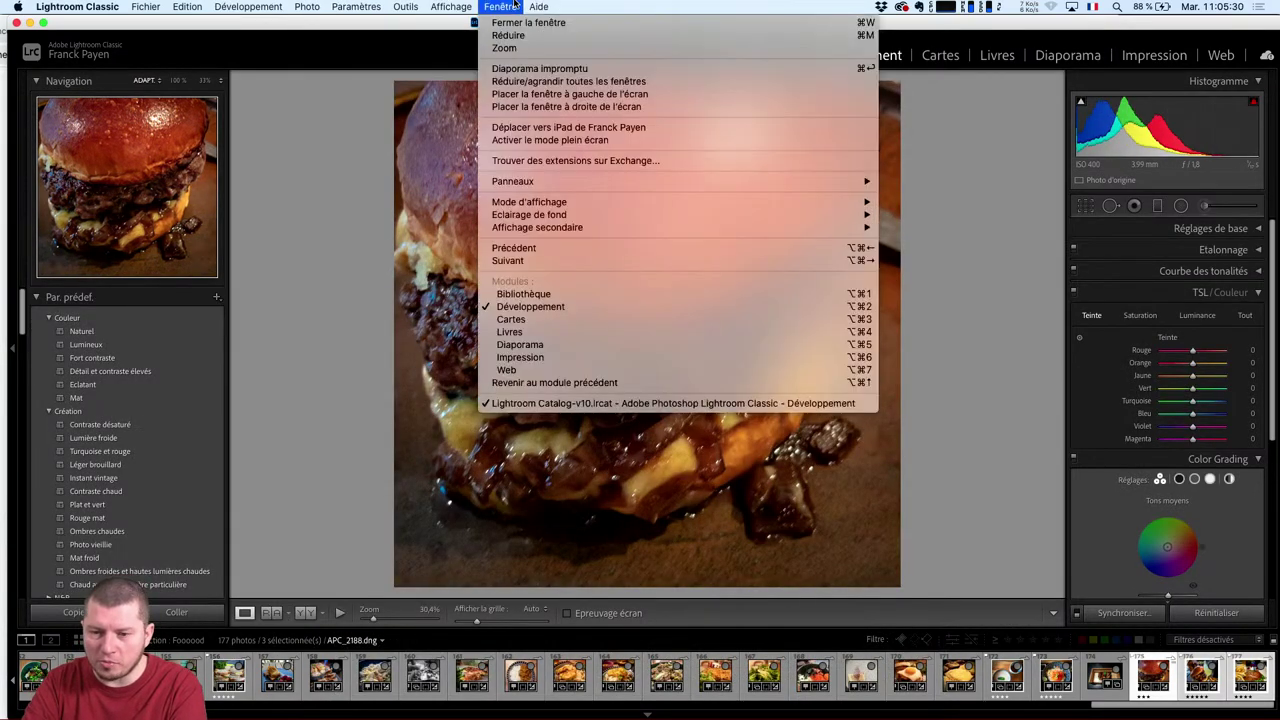
left_click(583, 203)
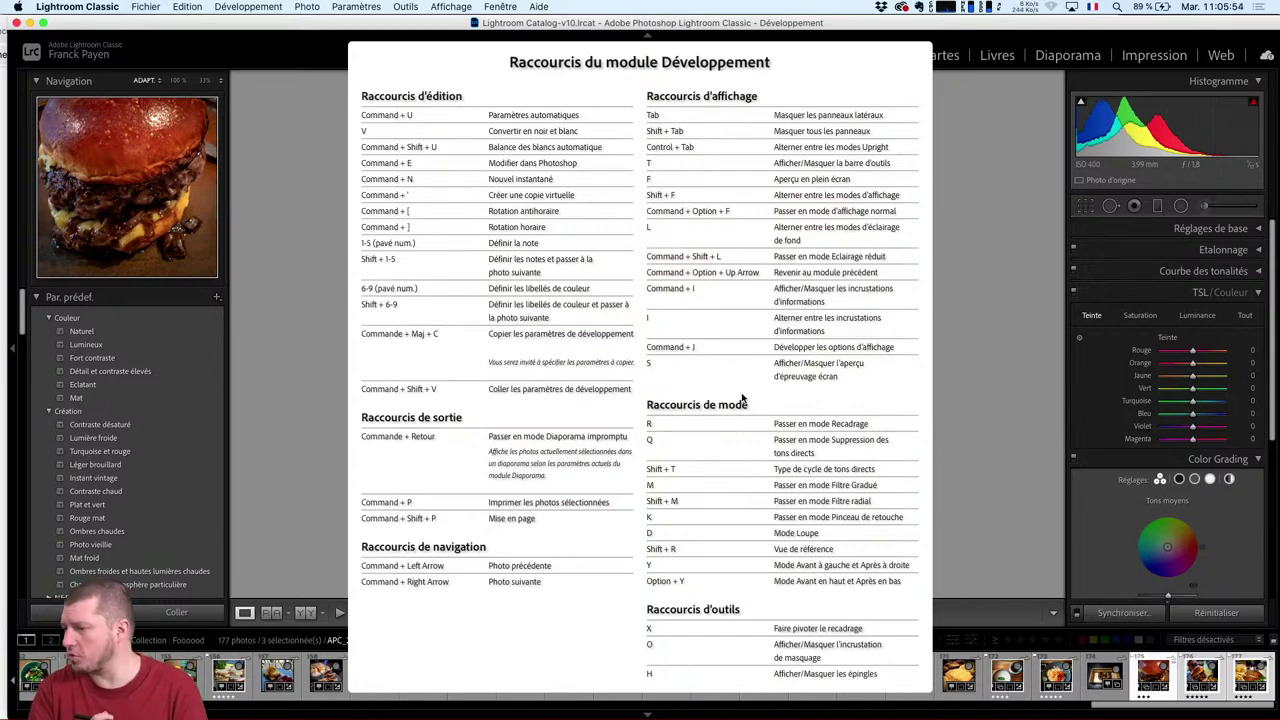
left_click(826, 410)
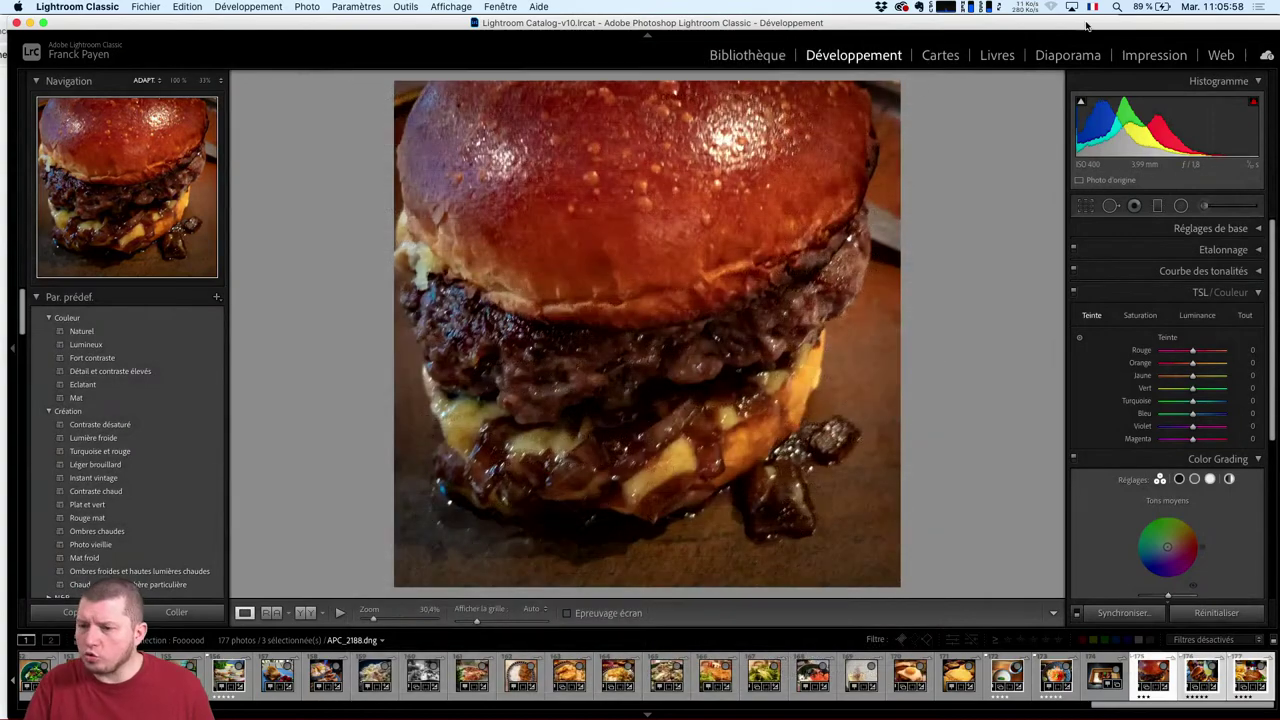
left_click(1155, 56)
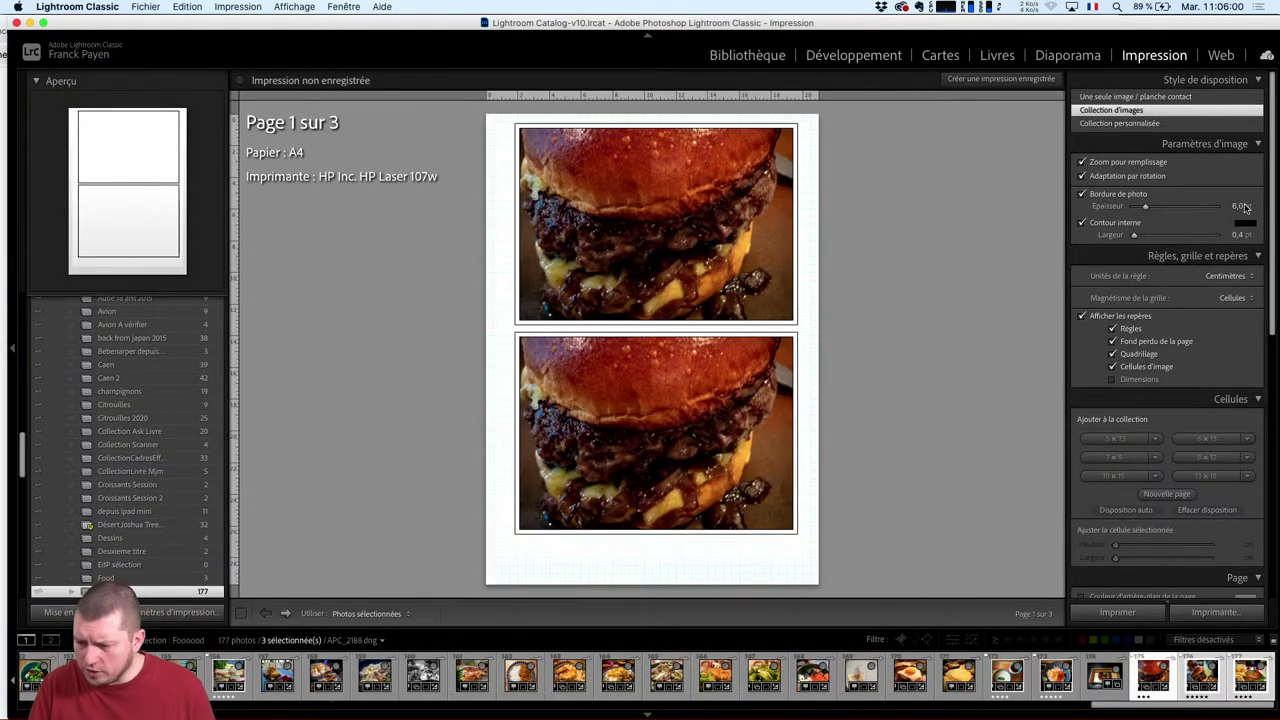
Set Imprimer au format to Fichier JPEG, then cancel the Impr. dans fichier save dialog.
scroll(1190, 350, "down", 5)
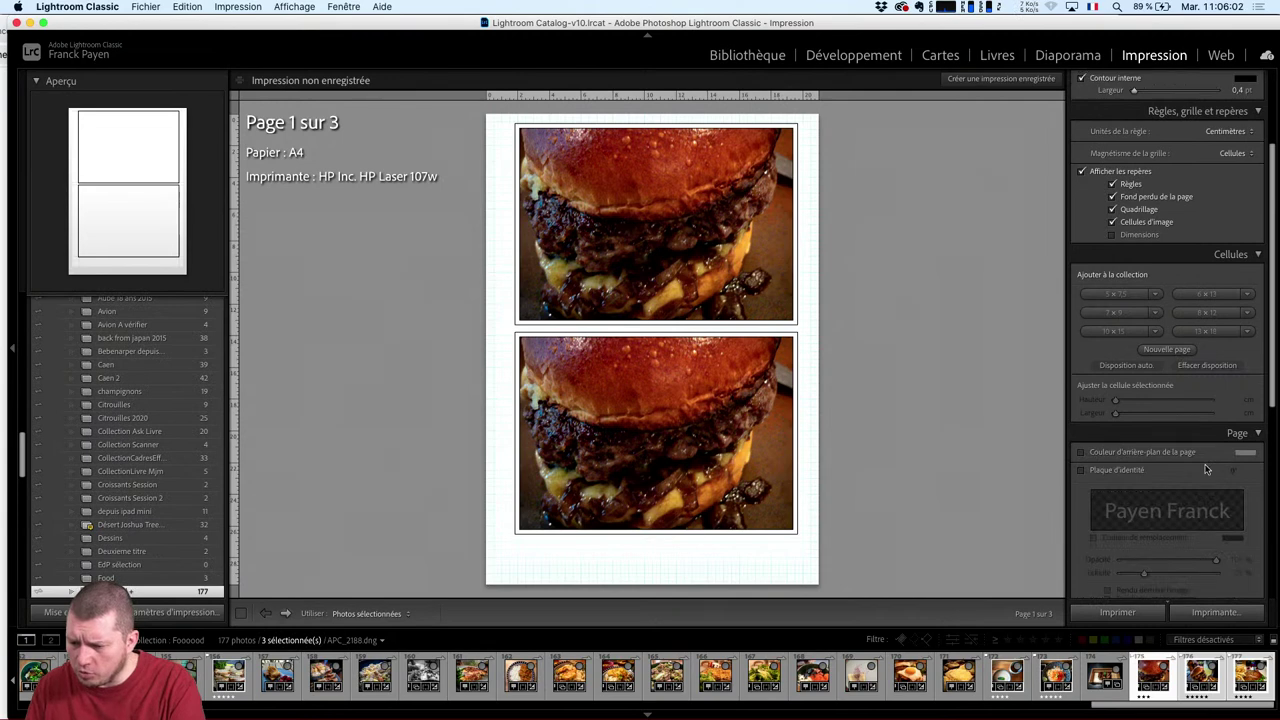
scroll(1197, 543, "down", 5)
scroll(1191, 595, "down", 5)
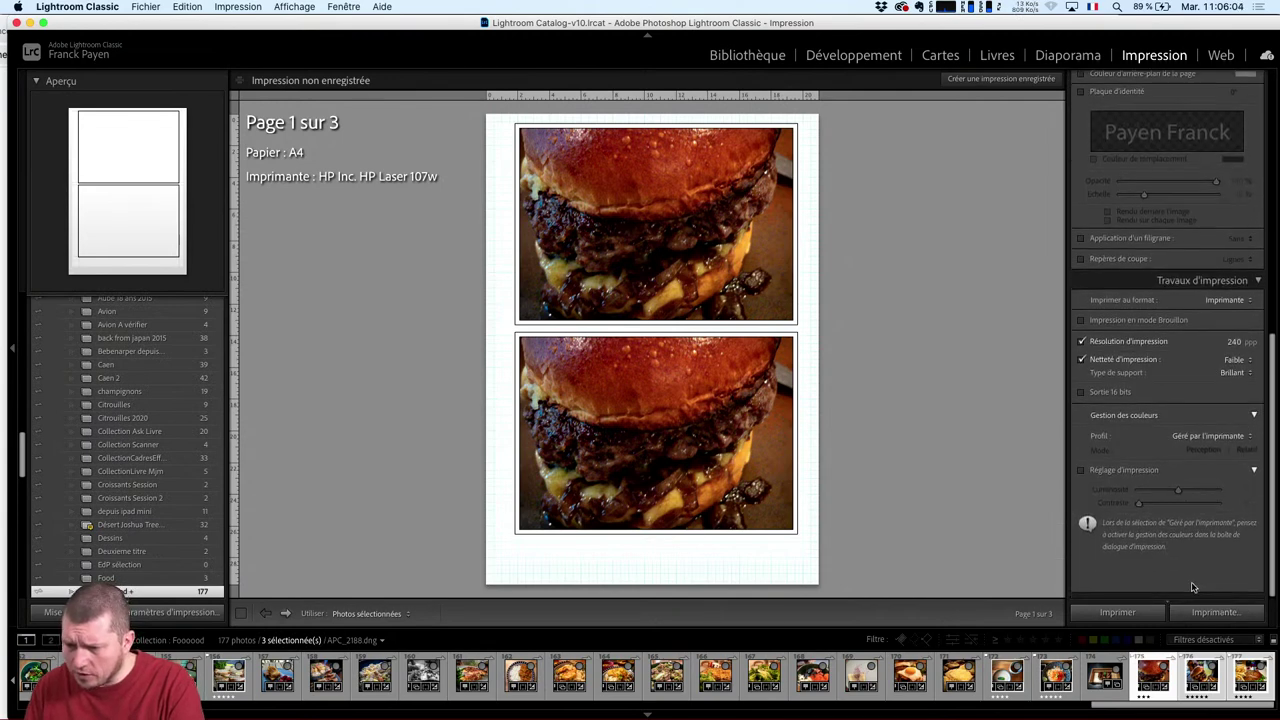
left_click(1234, 302)
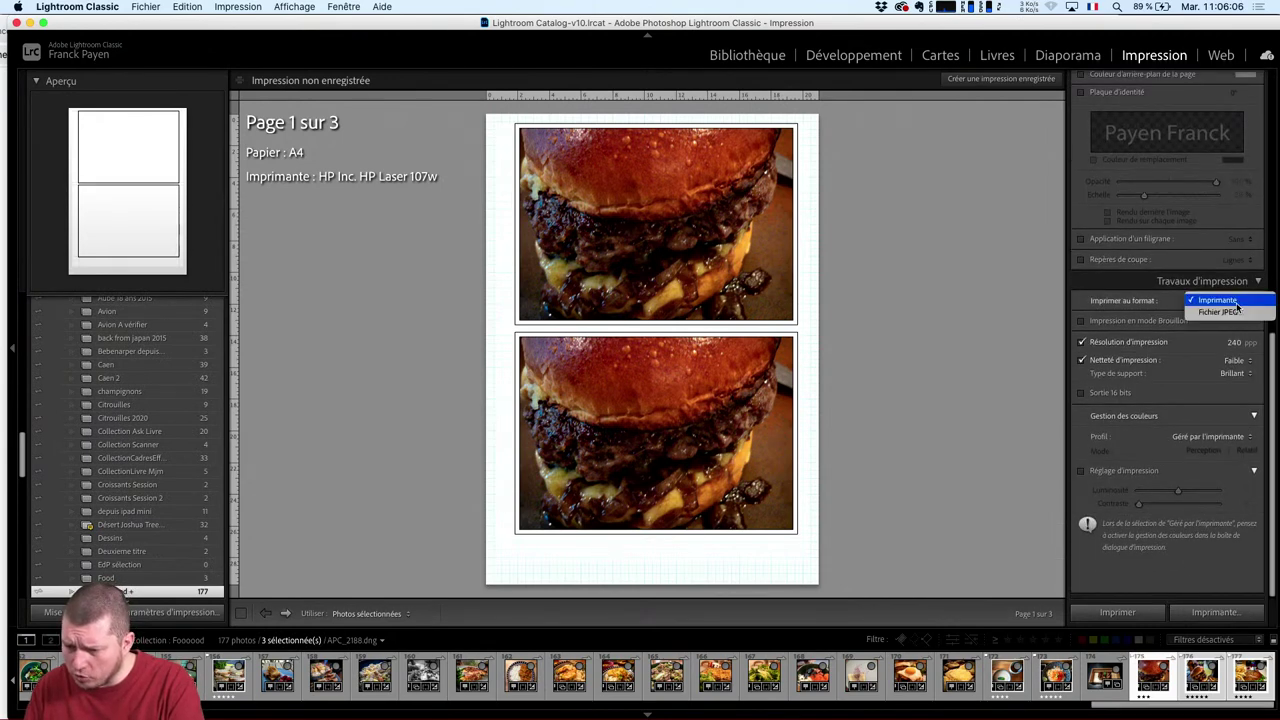
left_click(1240, 313)
scroll(1255, 430, "up", 1)
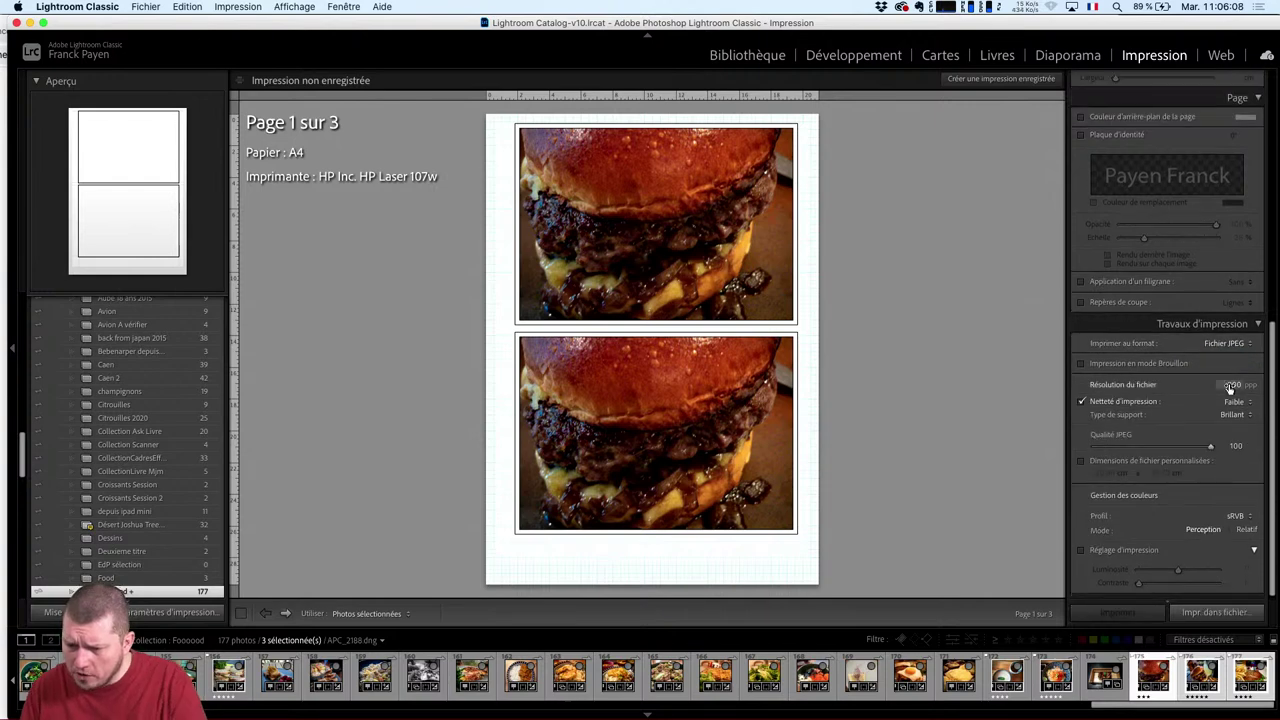
scroll(1262, 465, "up", 1)
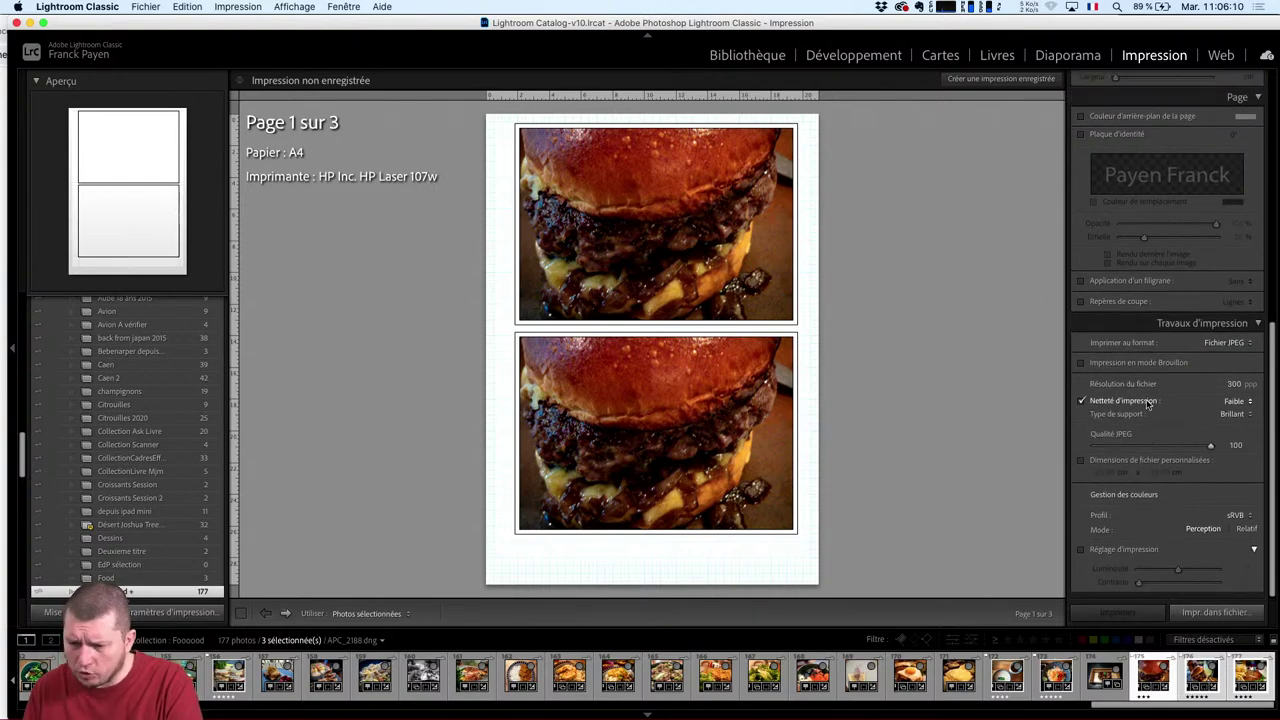
left_click(1212, 613)
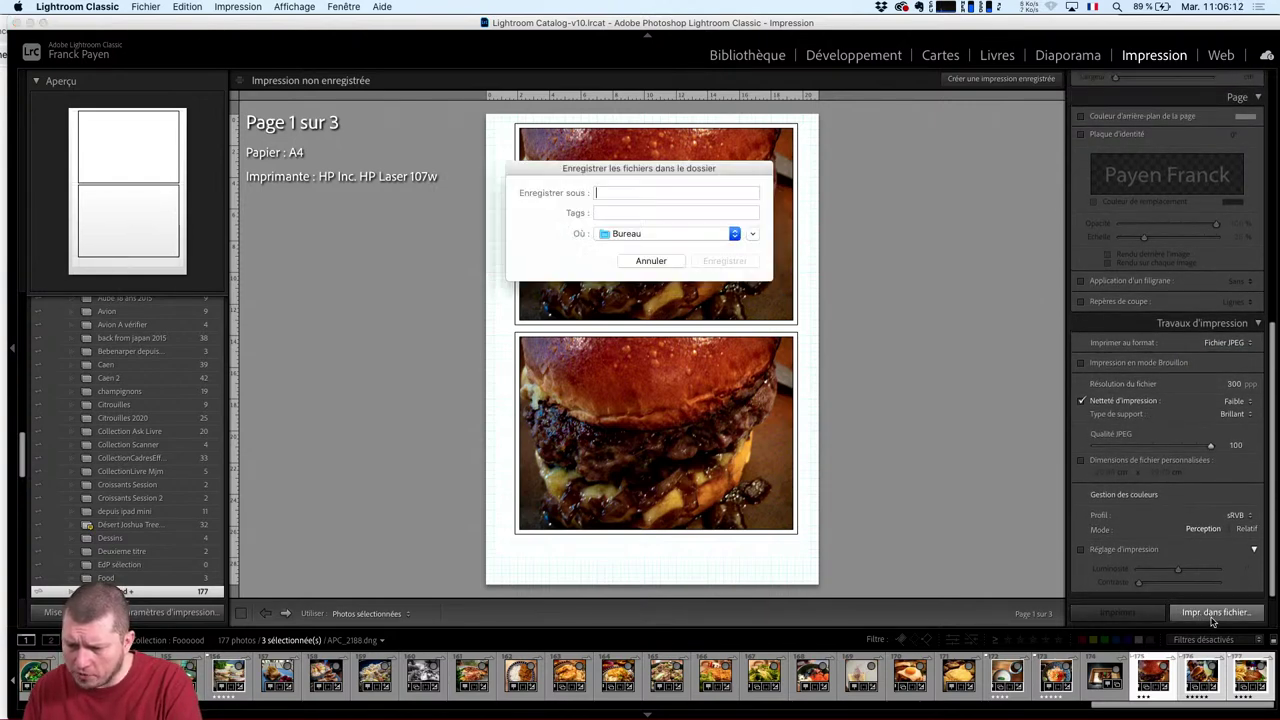
left_click(650, 256)
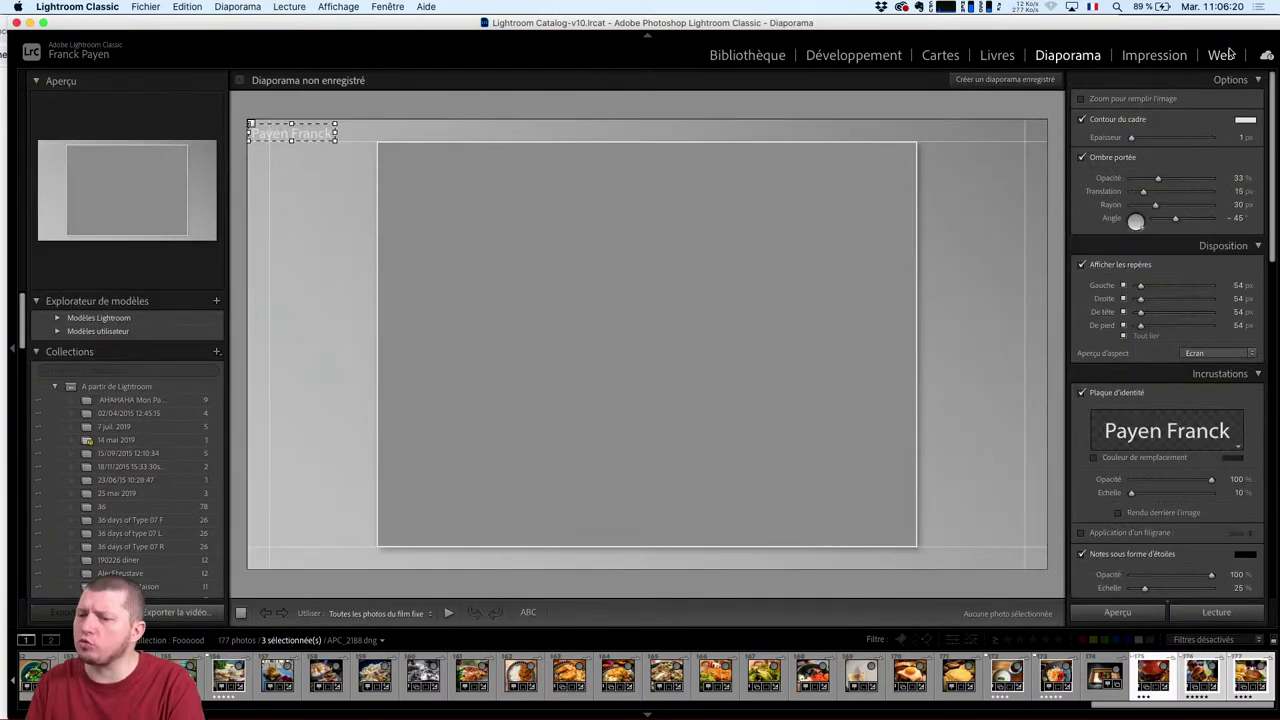
Apply the Claire template from Modèles de galerie de pistes in the Web module.
left_click(1221, 57)
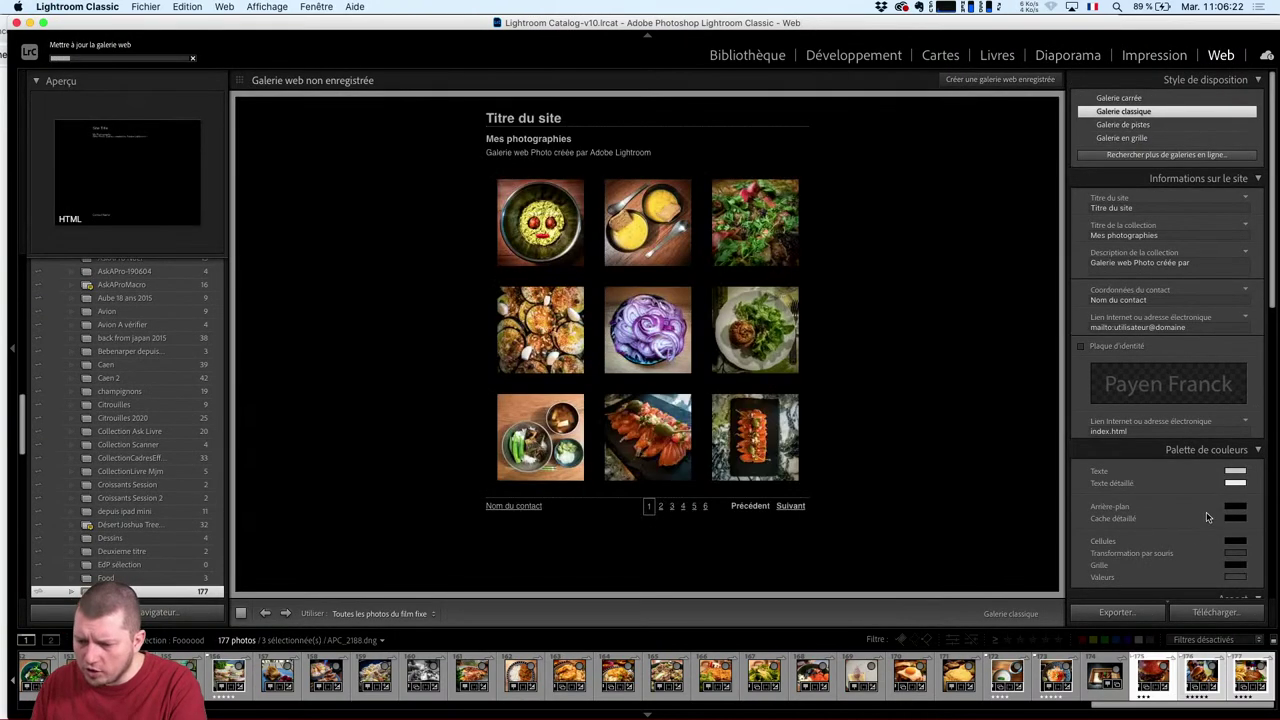
scroll(1168, 500, "down", 5)
scroll(1168, 530, "down", 5)
scroll(1168, 566, "down", 5)
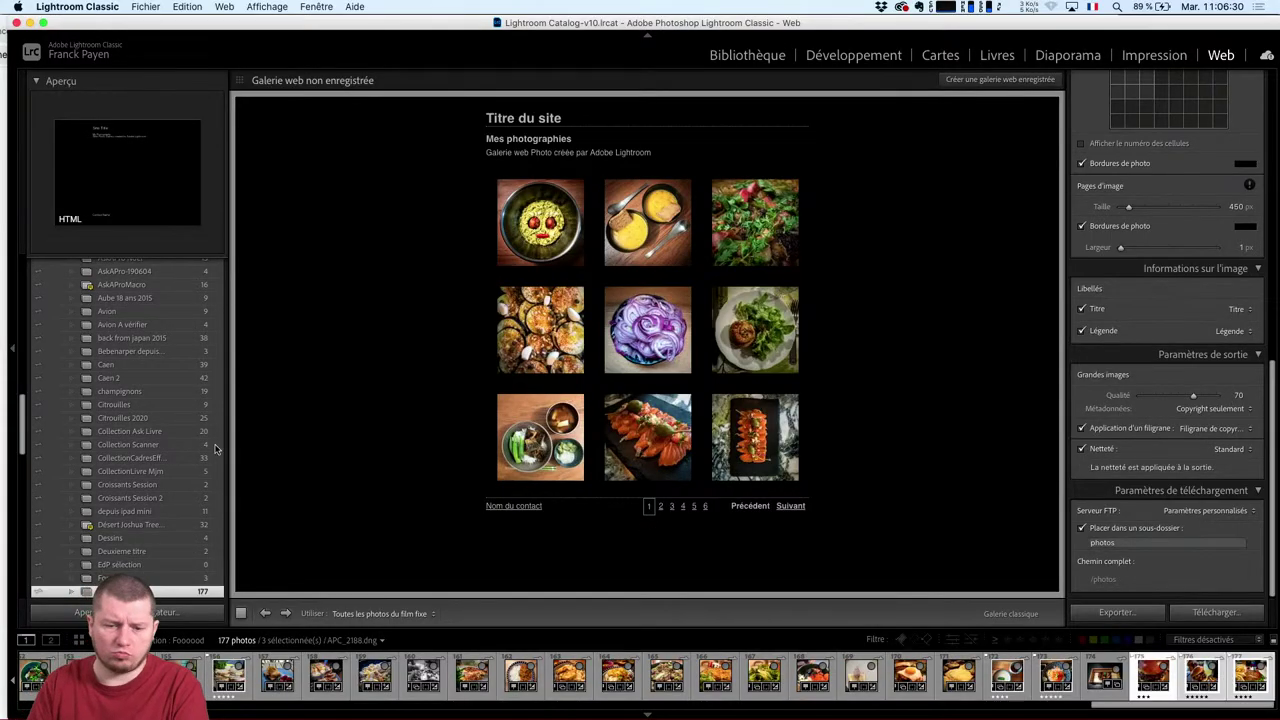
scroll(110, 370, "up", 10)
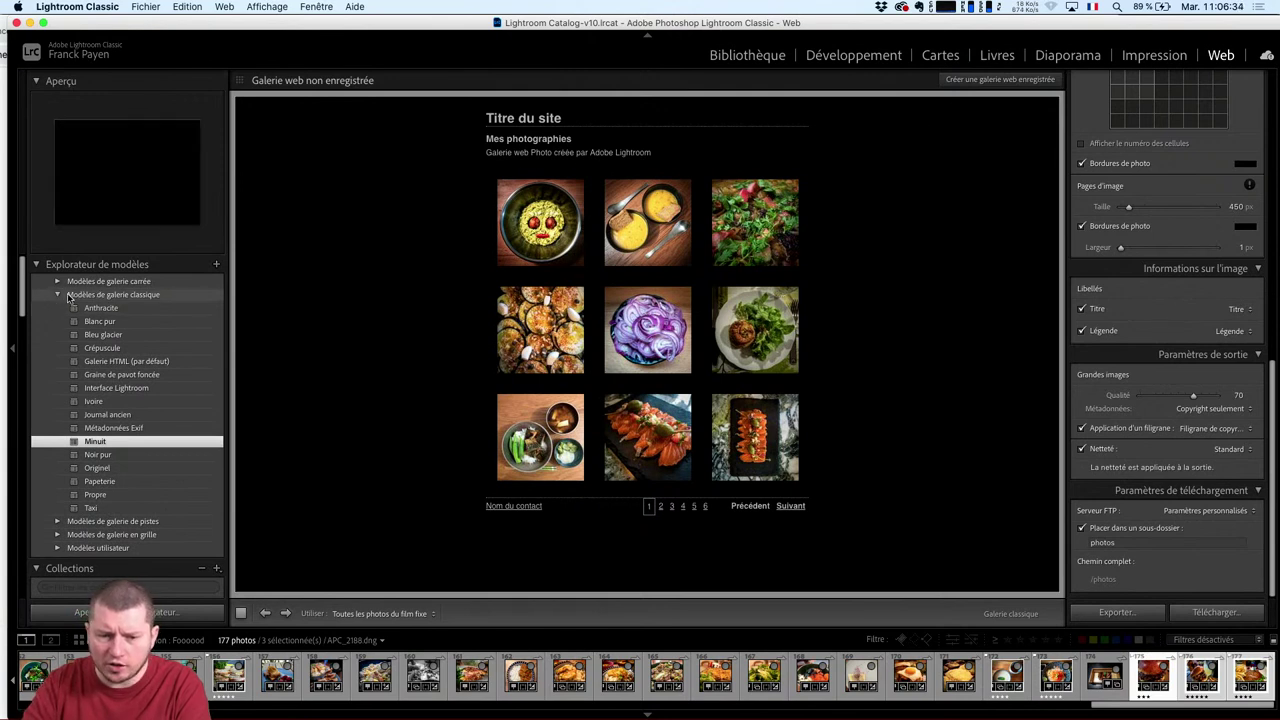
left_click(57, 295)
left_click(57, 321)
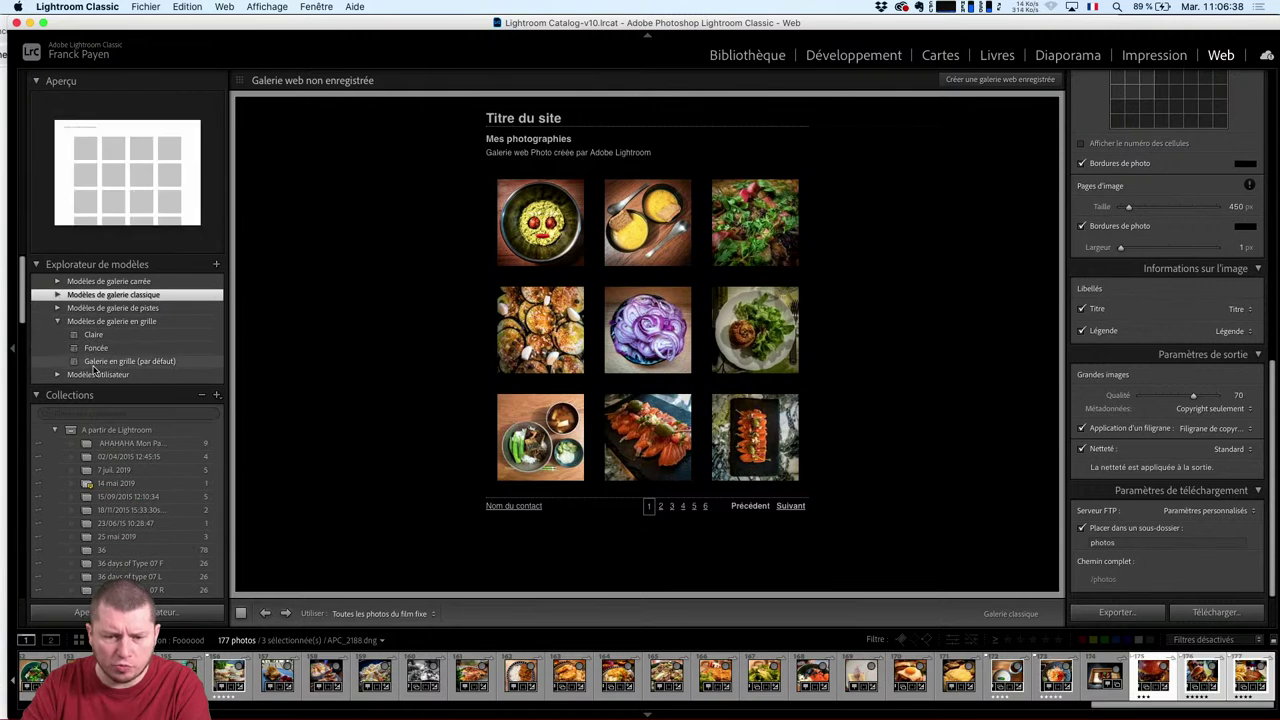
left_click(55, 376)
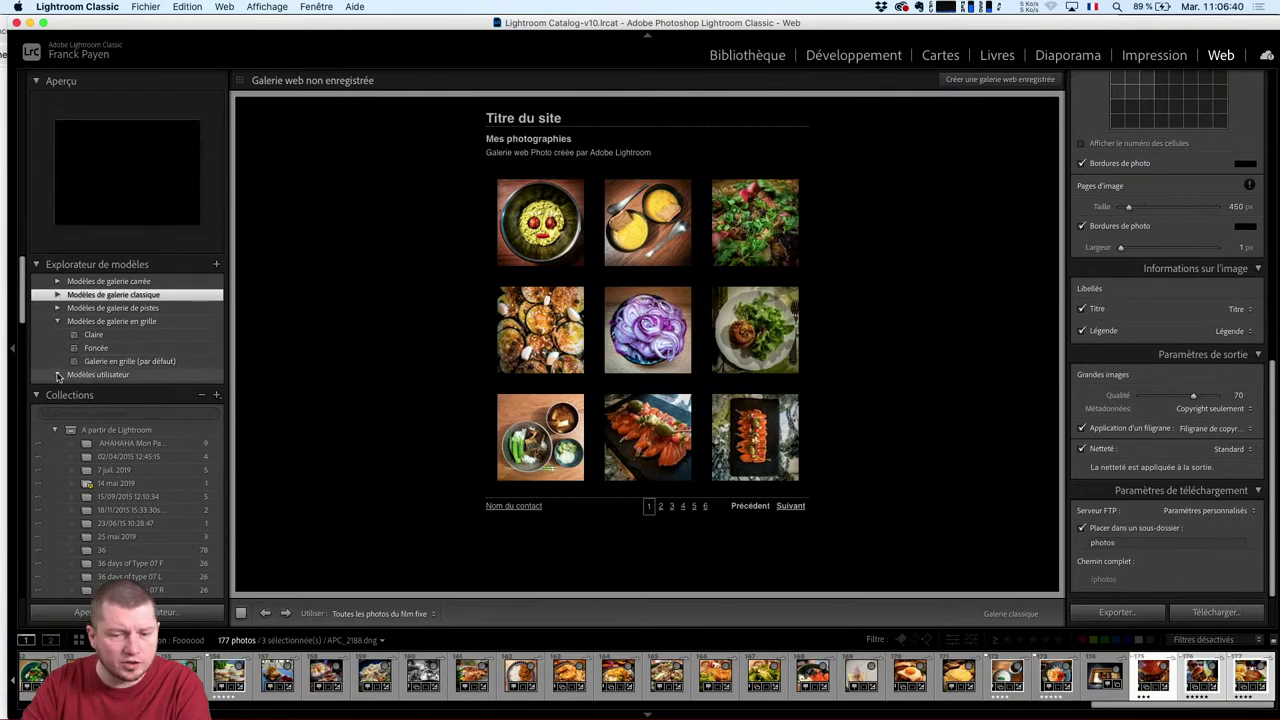
left_click(57, 308)
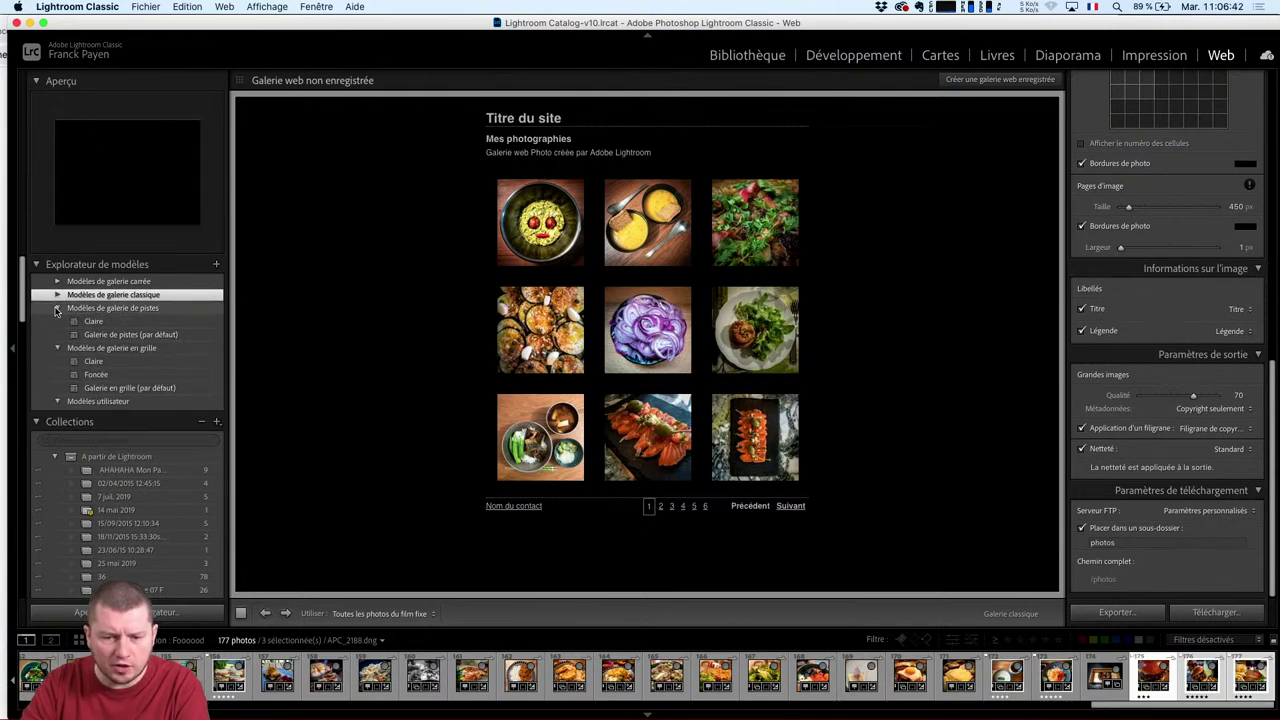
left_click(90, 321)
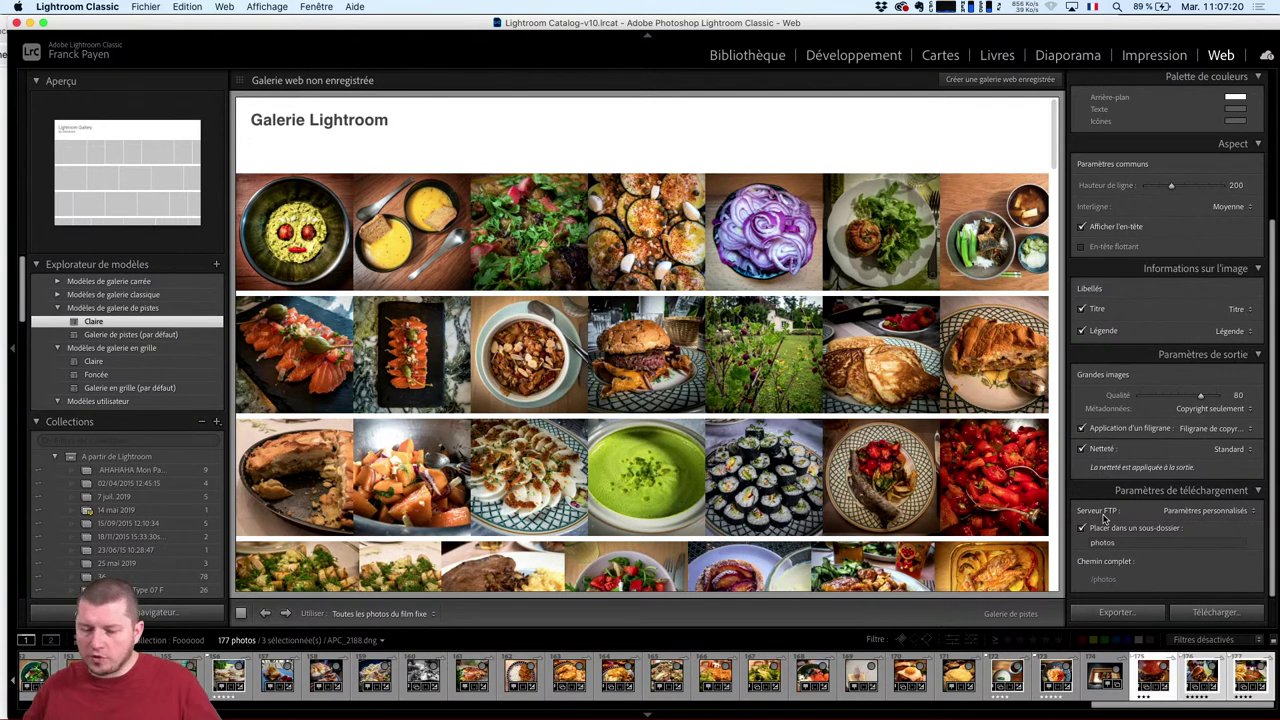
Maximise Chrome and scroll Behance's Adobe Live page to the Schedule and Photography listings.
key("super+Tab")
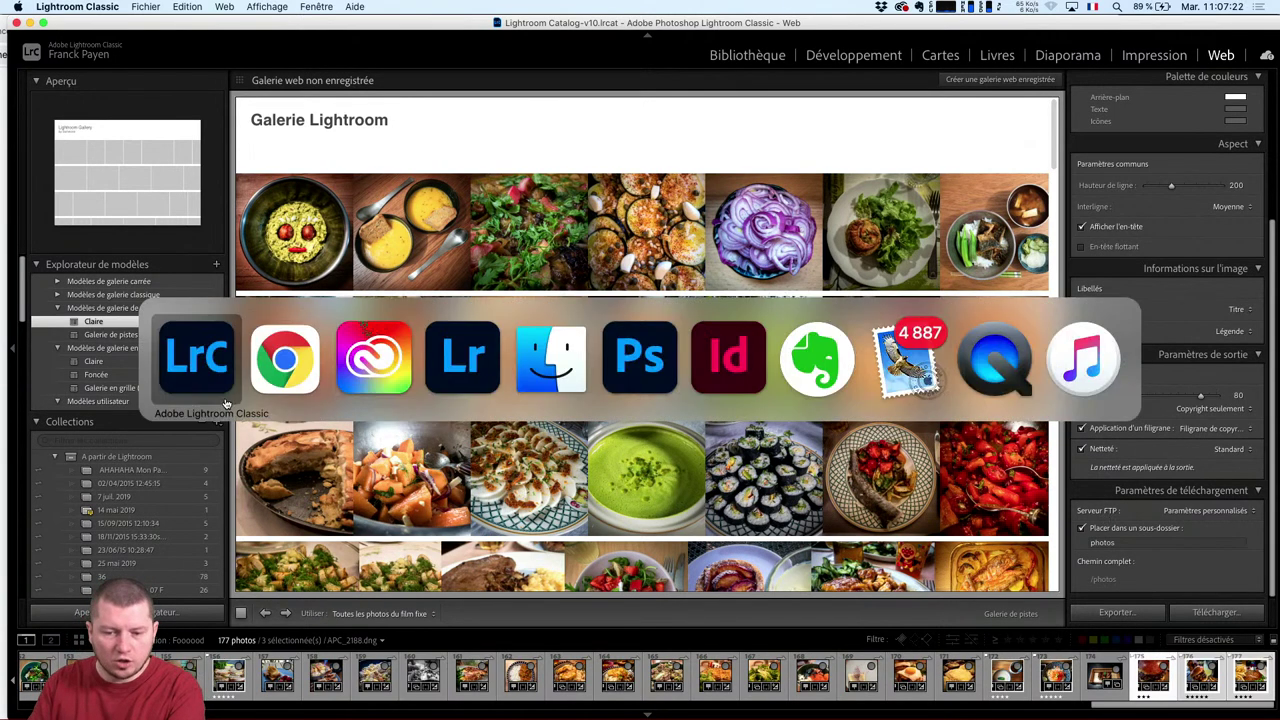
left_click(294, 363)
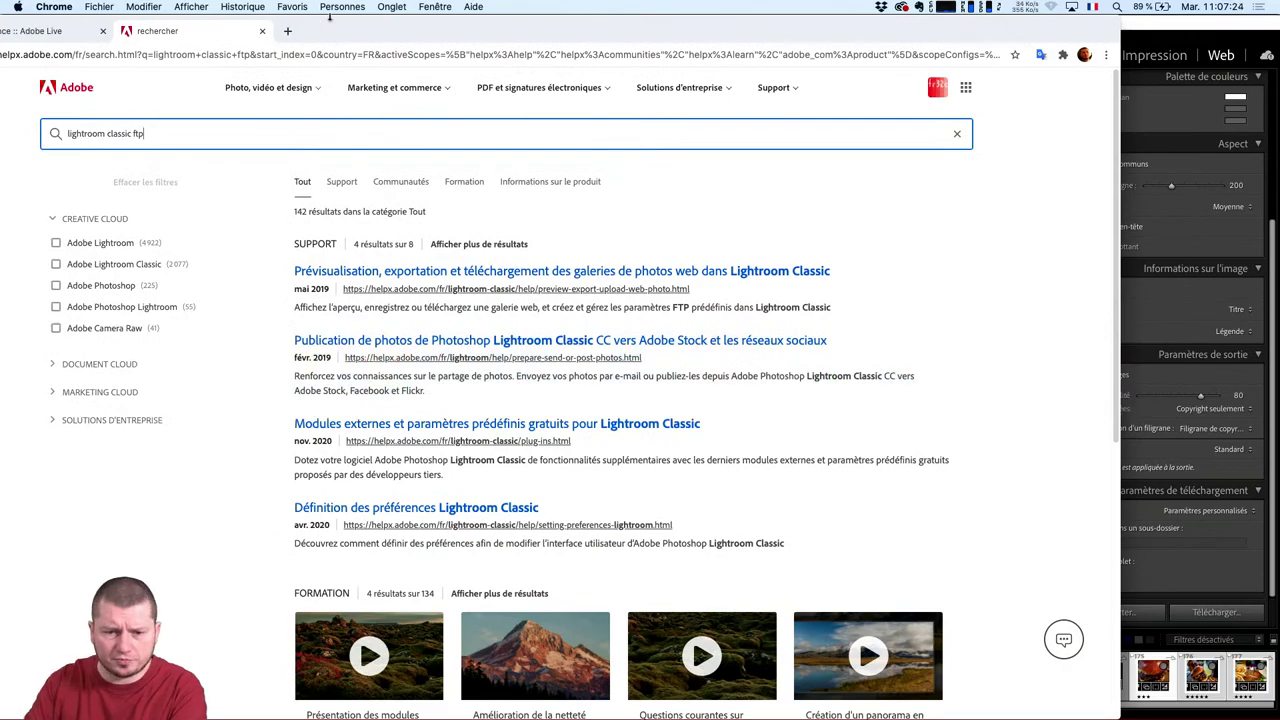
double_click(372, 38)
left_click(150, 30)
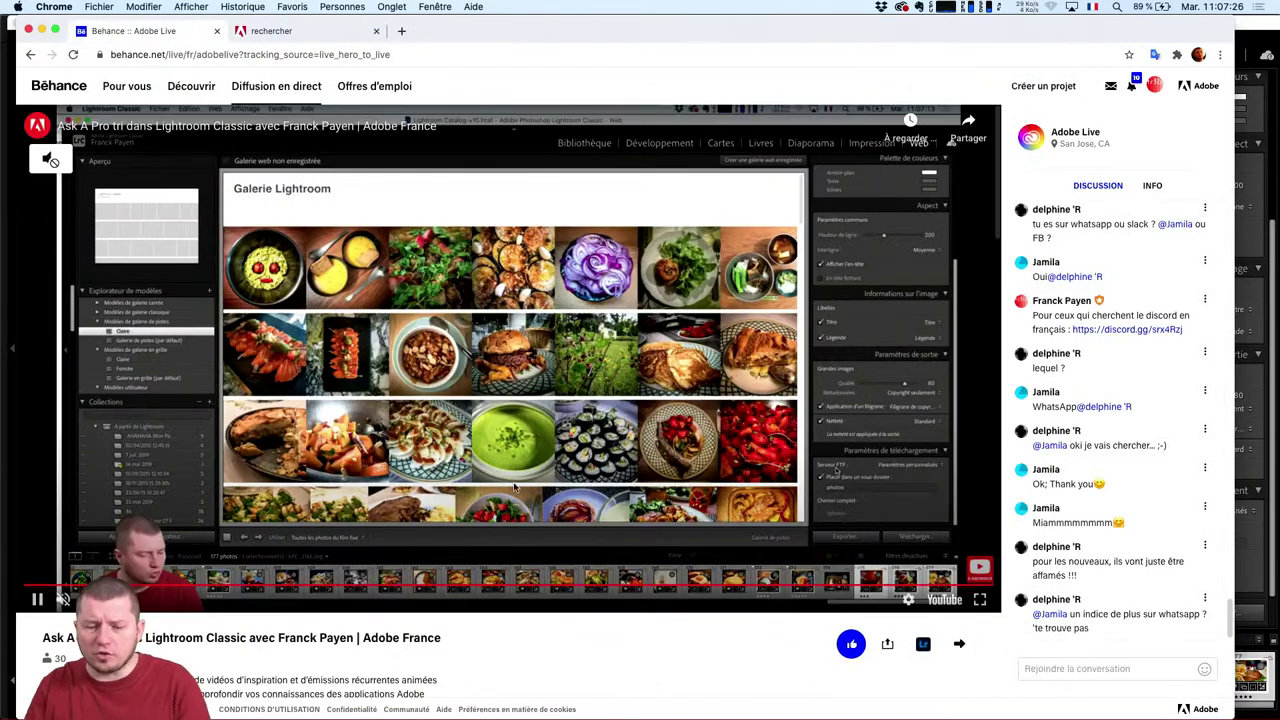
scroll(480, 480, "down", 5)
scroll(300, 450, "down", 5)
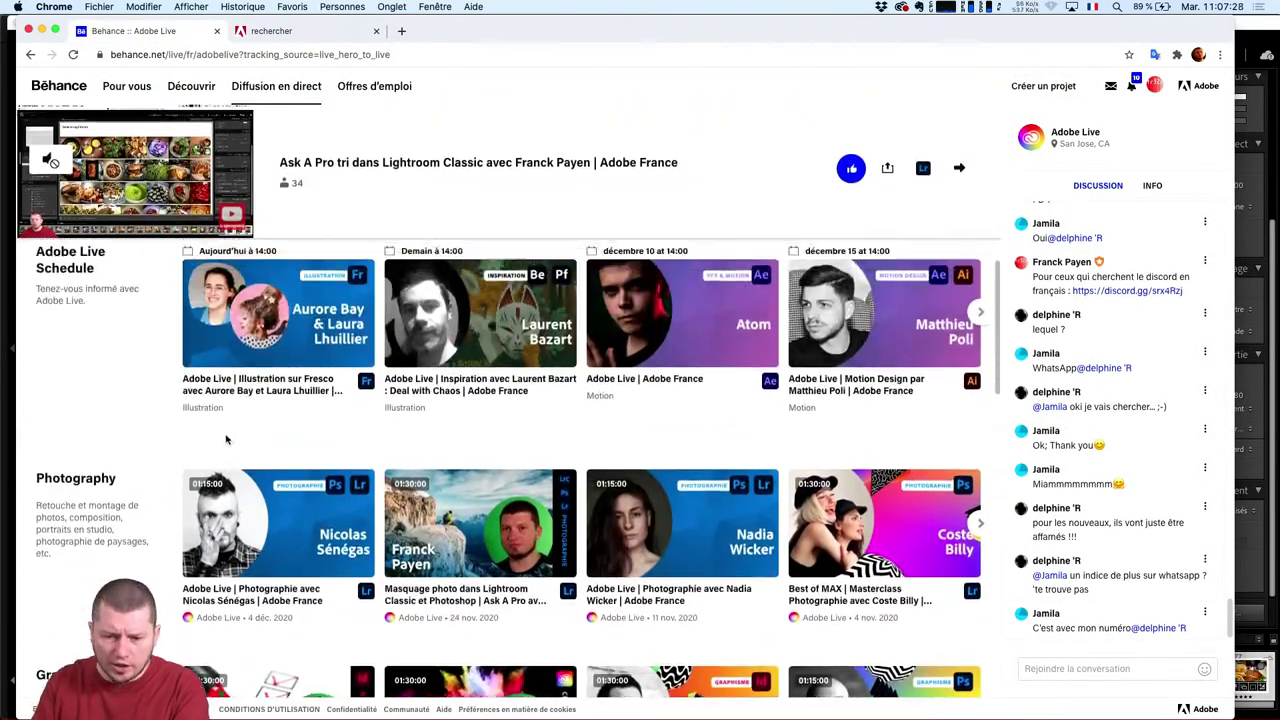
scroll(226, 439, "up", 1)
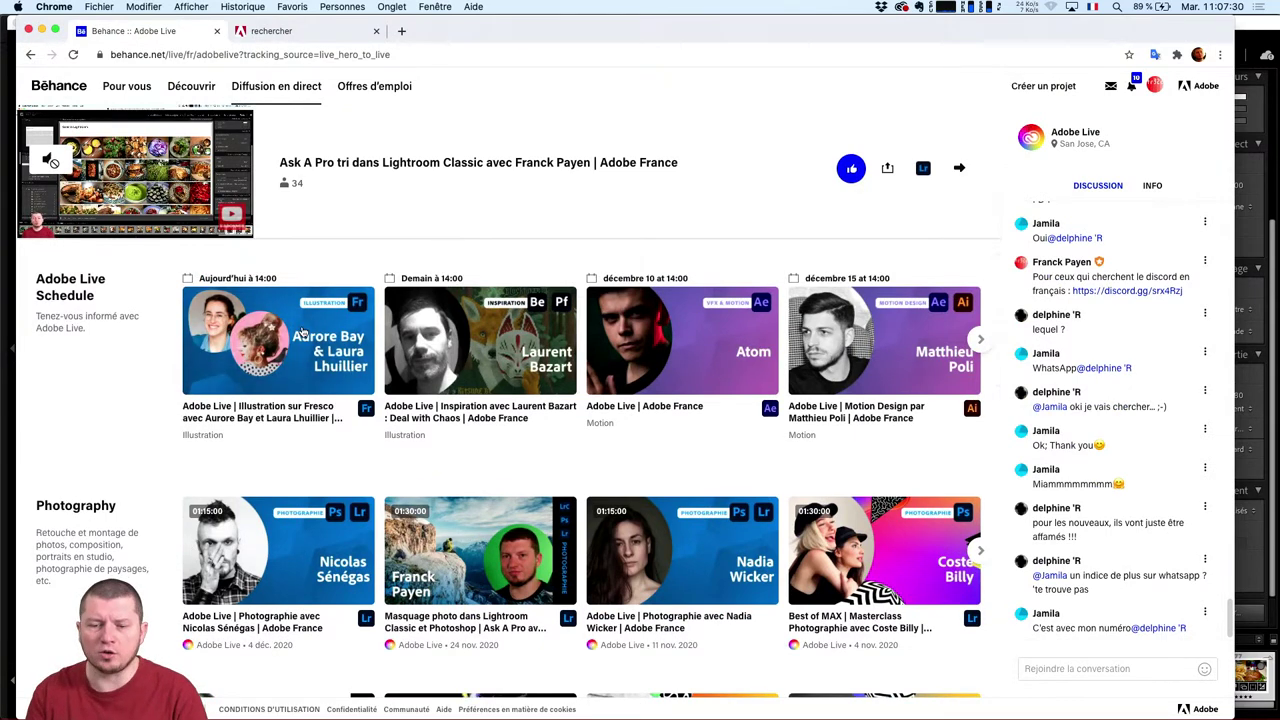